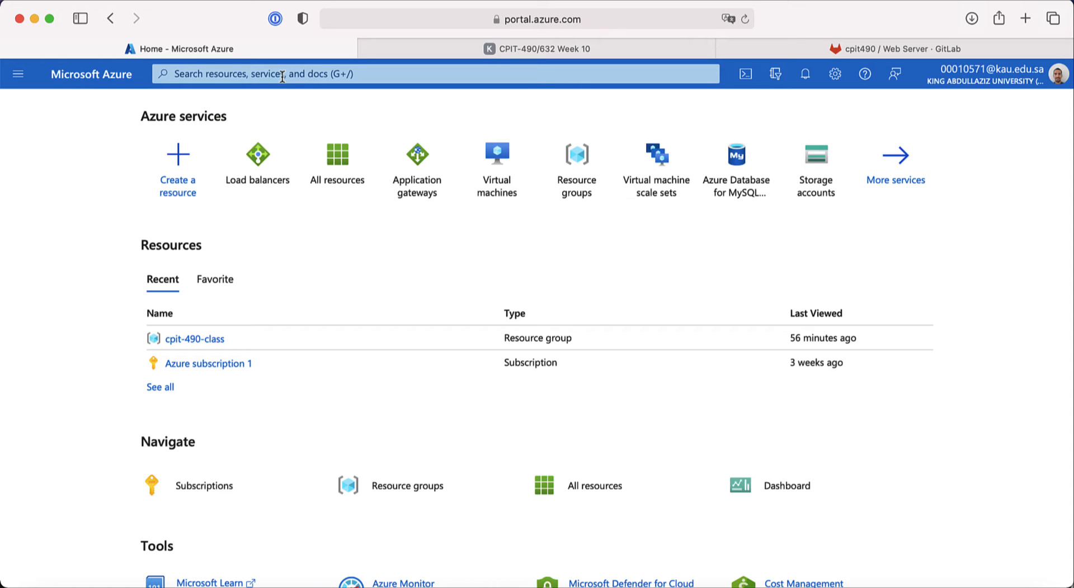
# Step: Find the Application gateways service through portal search and open its Create form
pyautogui.click(234, 75)
pyautogui.write('ap')
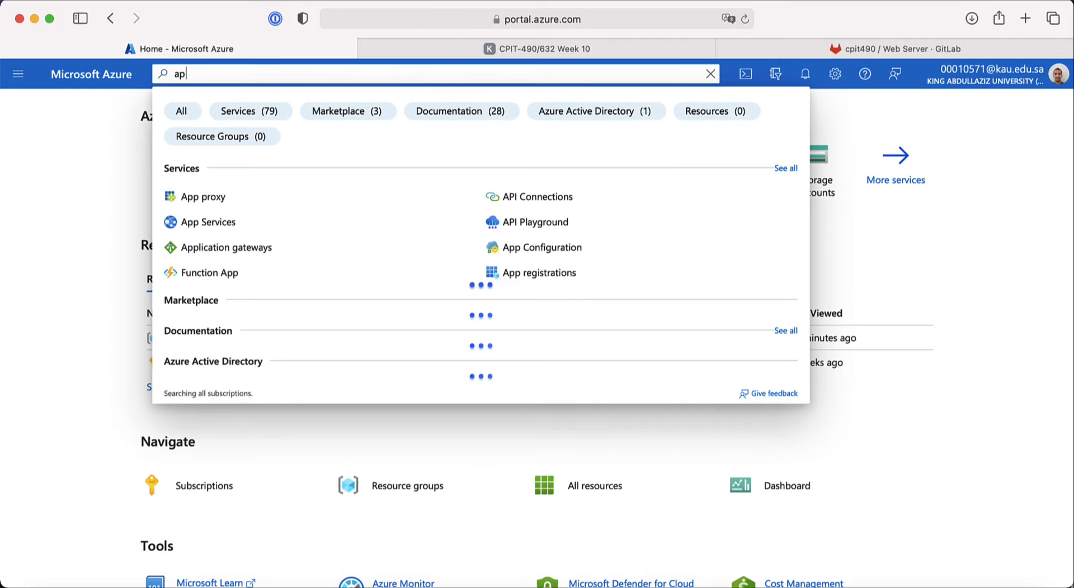
pyautogui.write('plication gat')
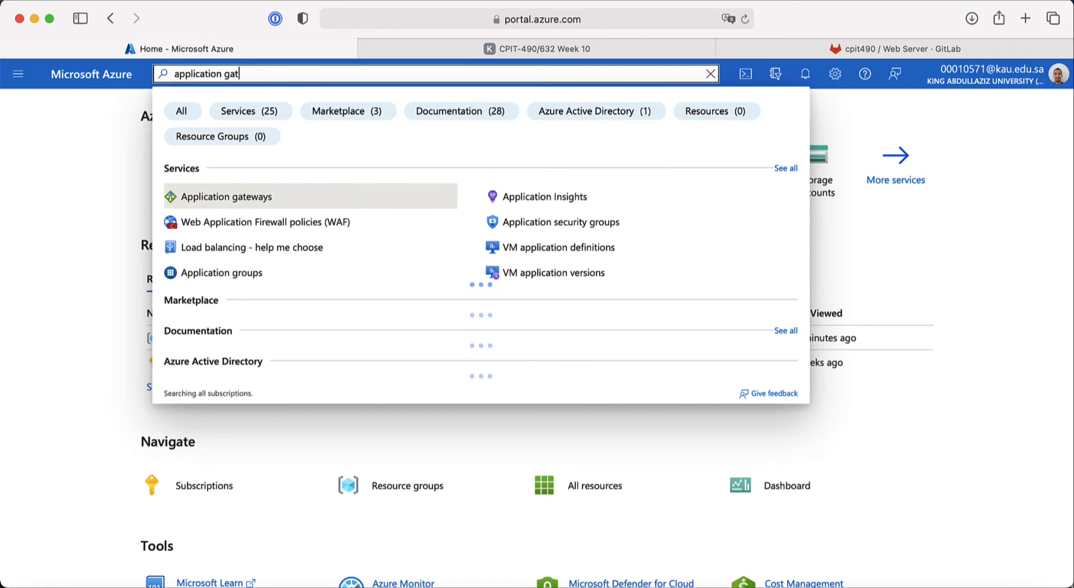
pyautogui.click(237, 199)
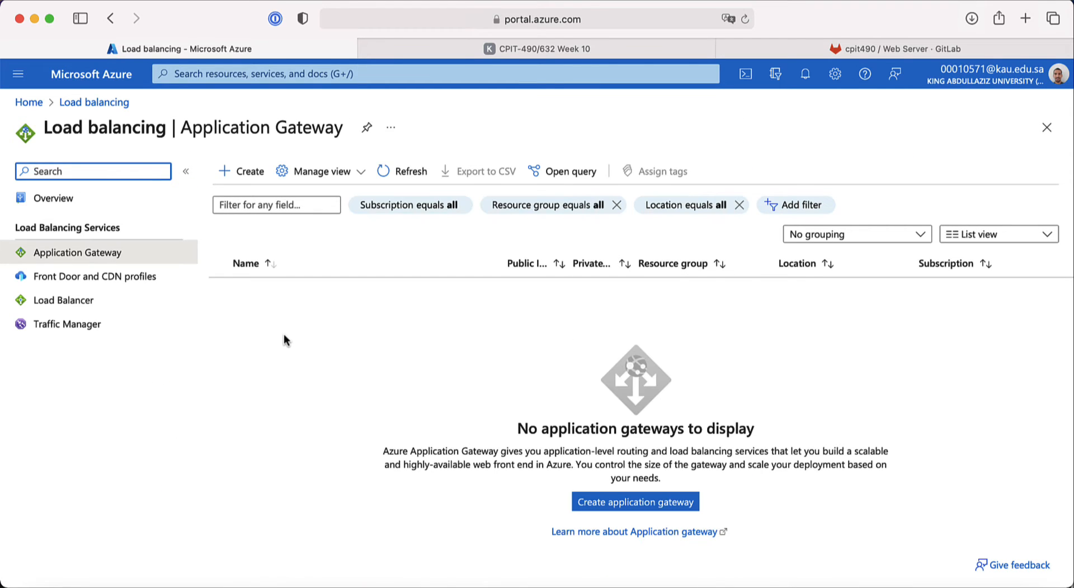
pyautogui.click(244, 178)
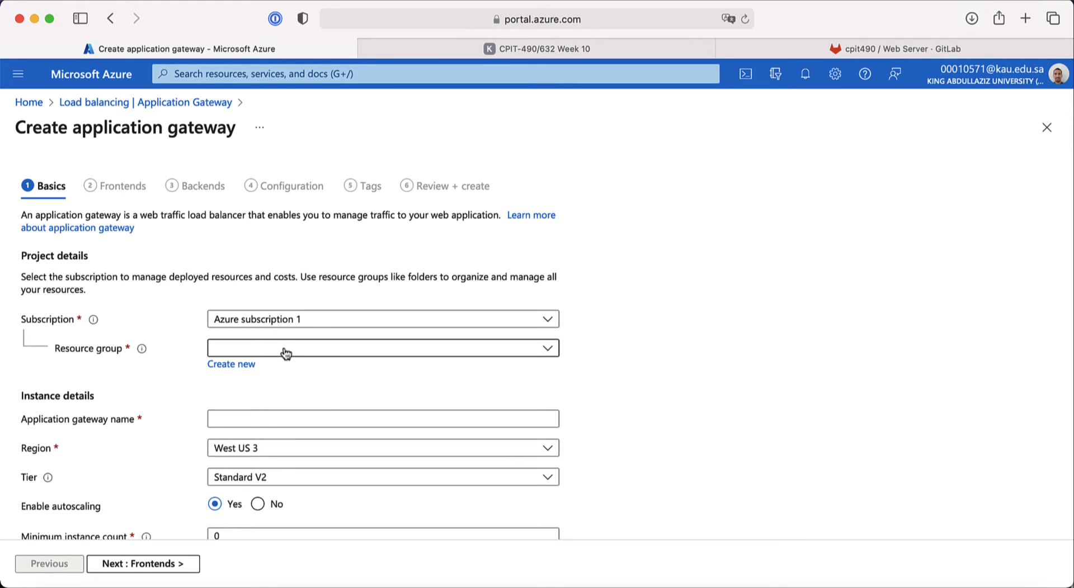
# Step: Put the gateway in resource group cpit-490-class and name it bakery-agw
pyautogui.click(280, 352)
pyautogui.click(284, 447)
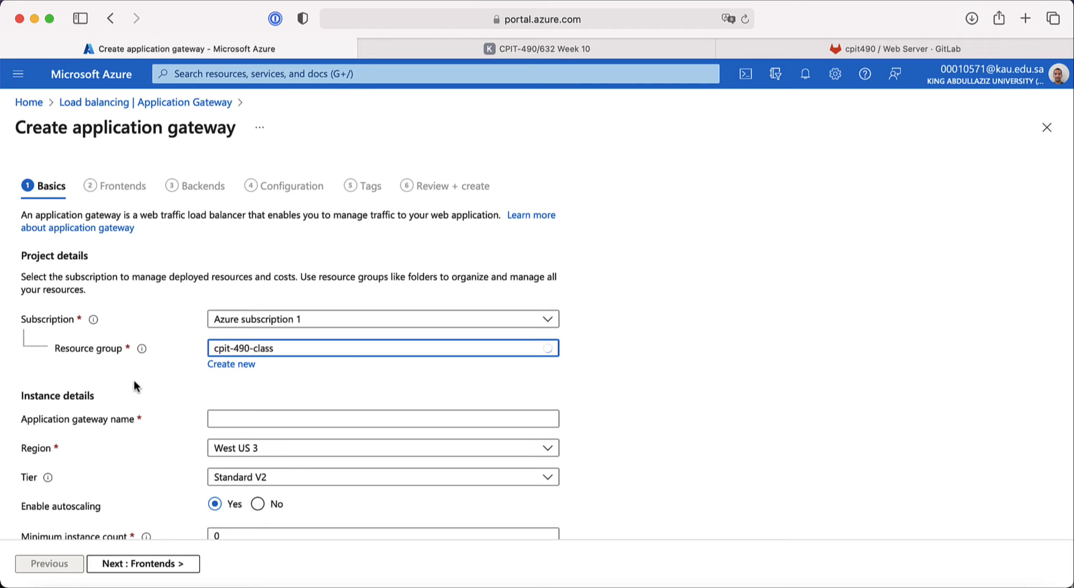
pyautogui.scroll(-3, 143, 399)
pyautogui.scroll(-3, 143, 400)
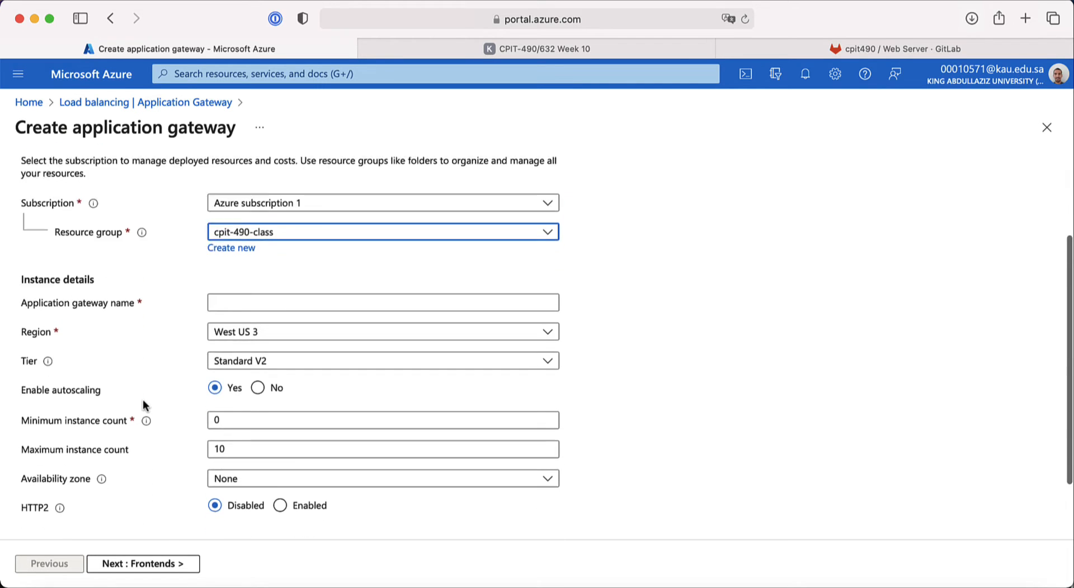
pyautogui.click(246, 267)
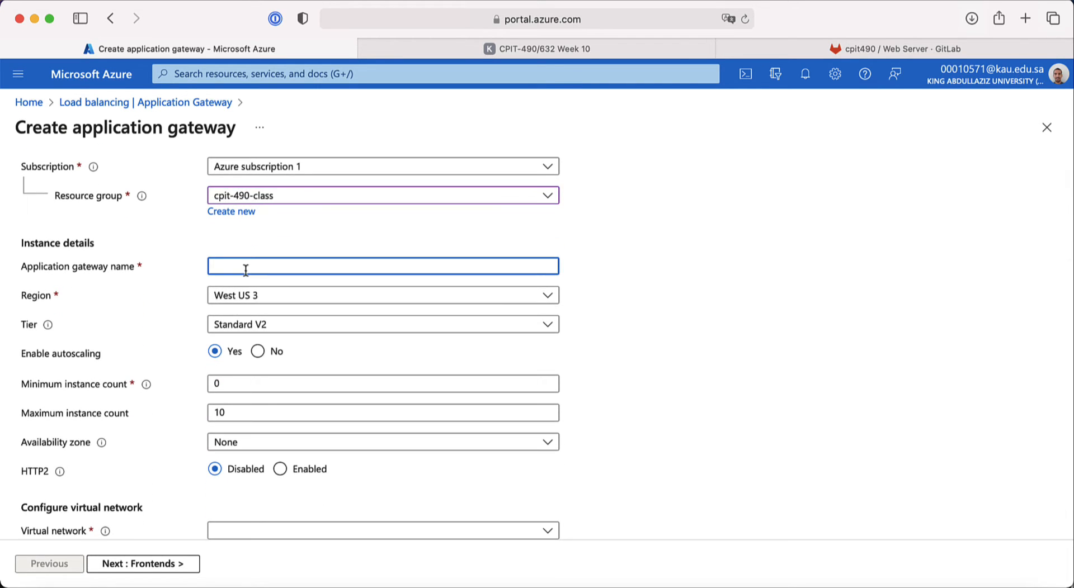
pyautogui.write('bakery-agw')
# Step: Set the region to East US and keep the Standard V2 tier
pyautogui.click(222, 296)
pyautogui.scroll(5, 239, 381)
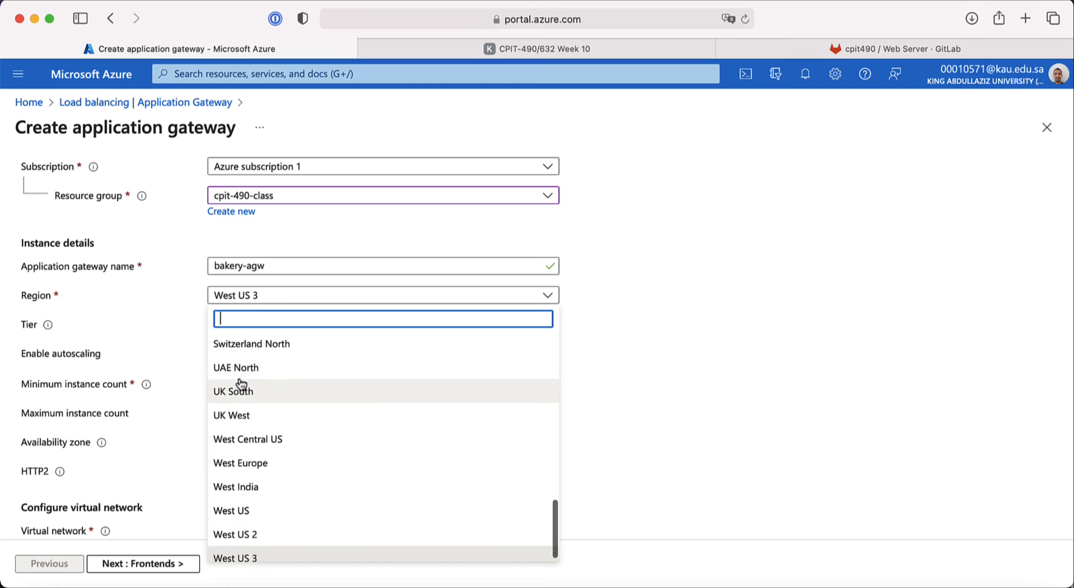
pyautogui.scroll(15, 240, 383)
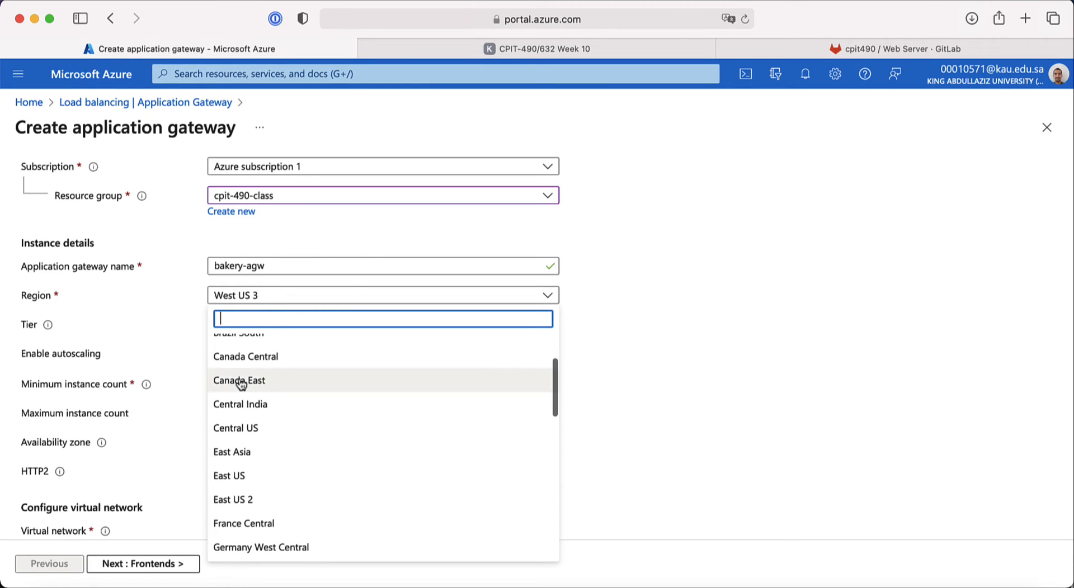
pyautogui.click(240, 476)
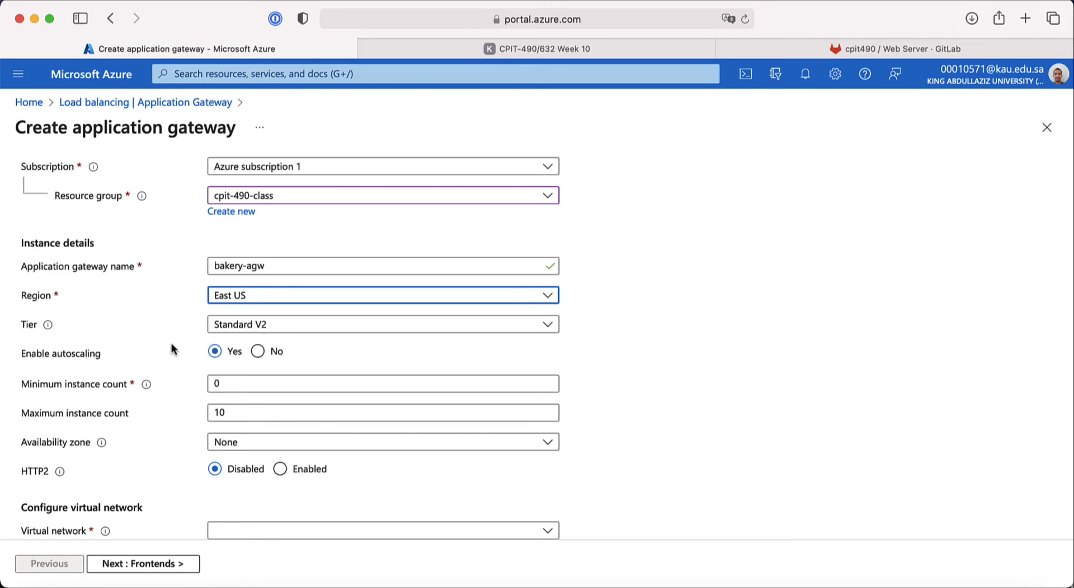
pyautogui.moveTo(51, 326)
pyautogui.click(226, 330)
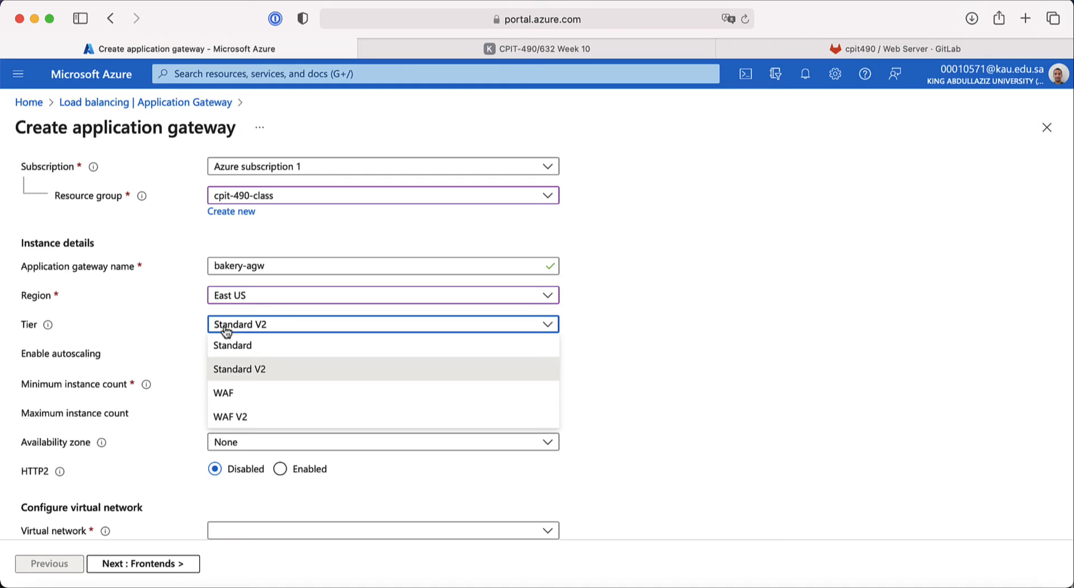
pyautogui.click(234, 374)
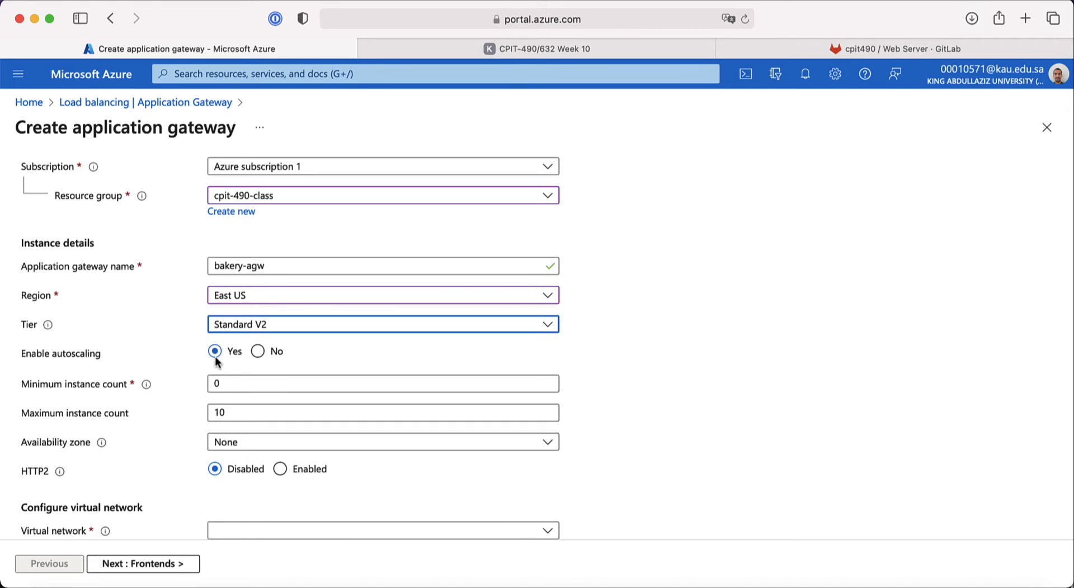
# Step: Set autoscaling to a maximum of 3 and a minimum of 1 instances
pyautogui.click(571, 42)
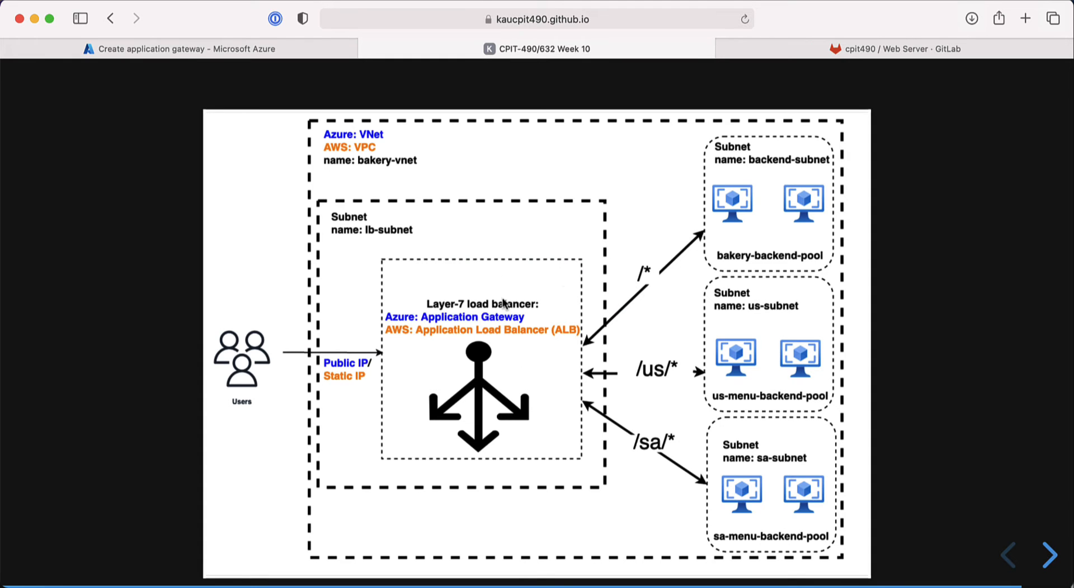
pyautogui.click(260, 49)
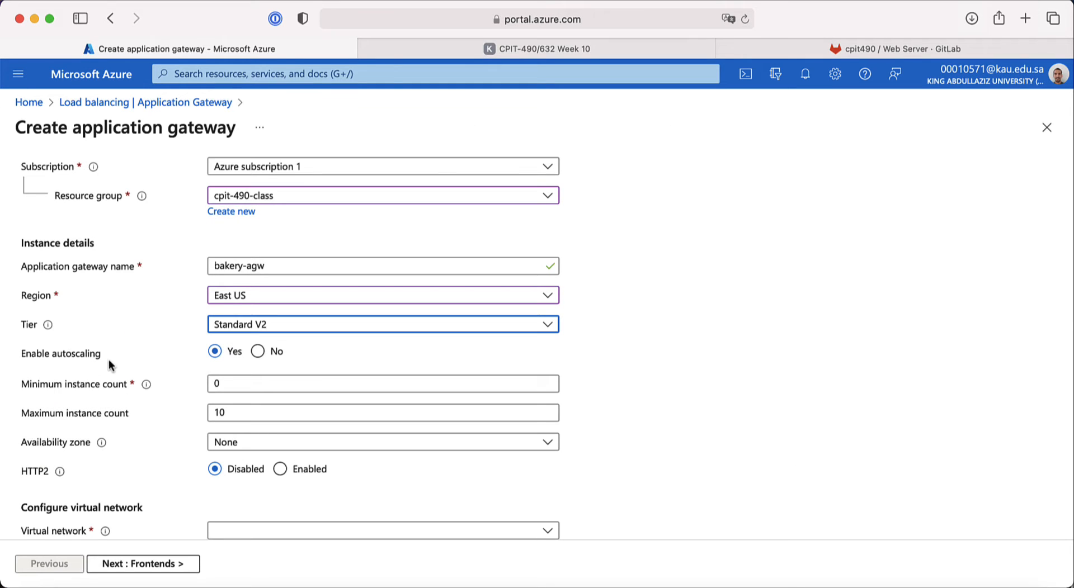
pyautogui.scroll(-1, 101, 388)
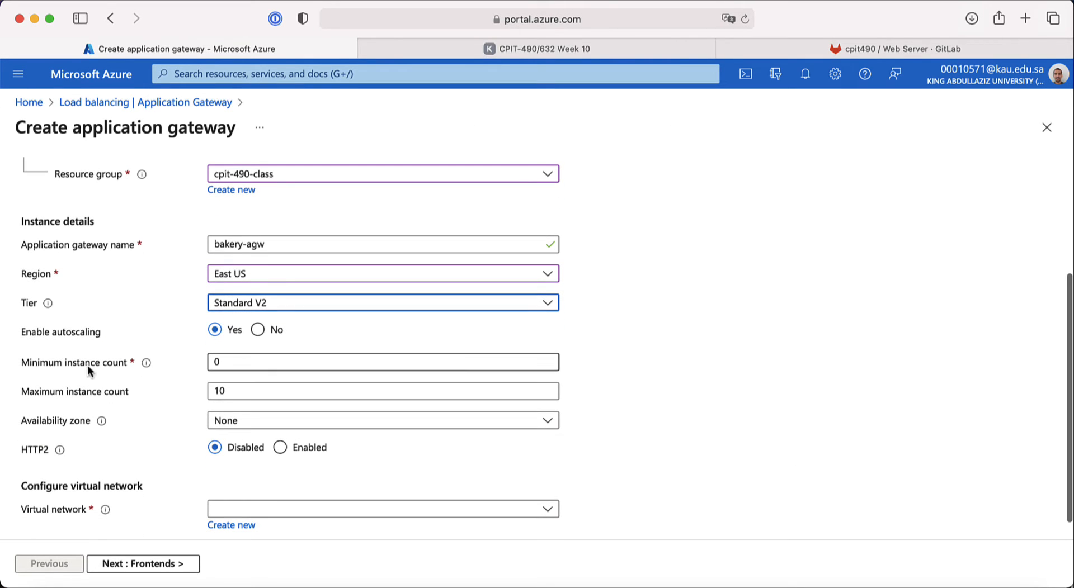
pyautogui.click(229, 391)
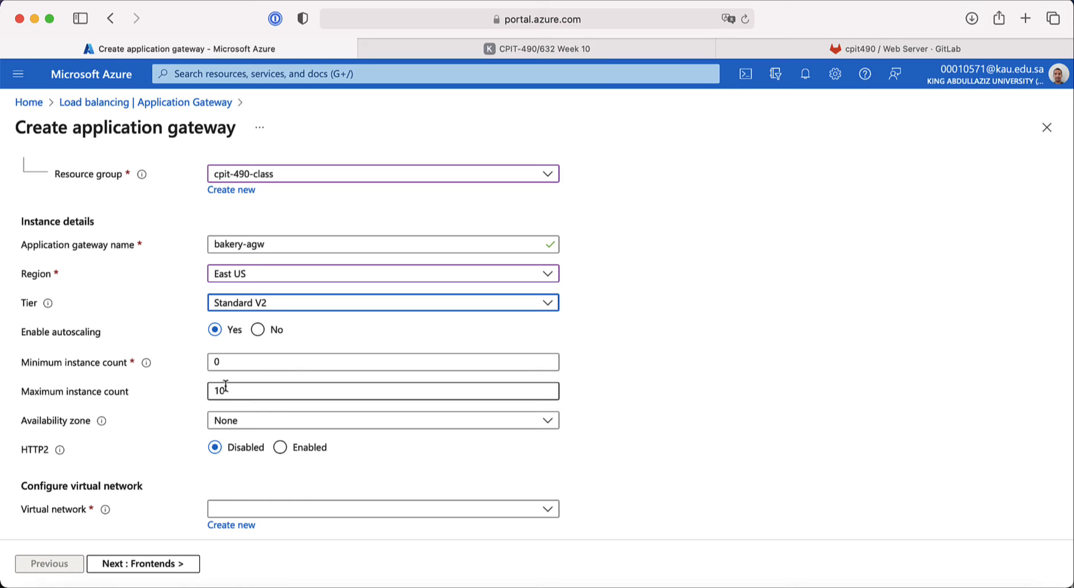
pyautogui.doubleClick(229, 391)
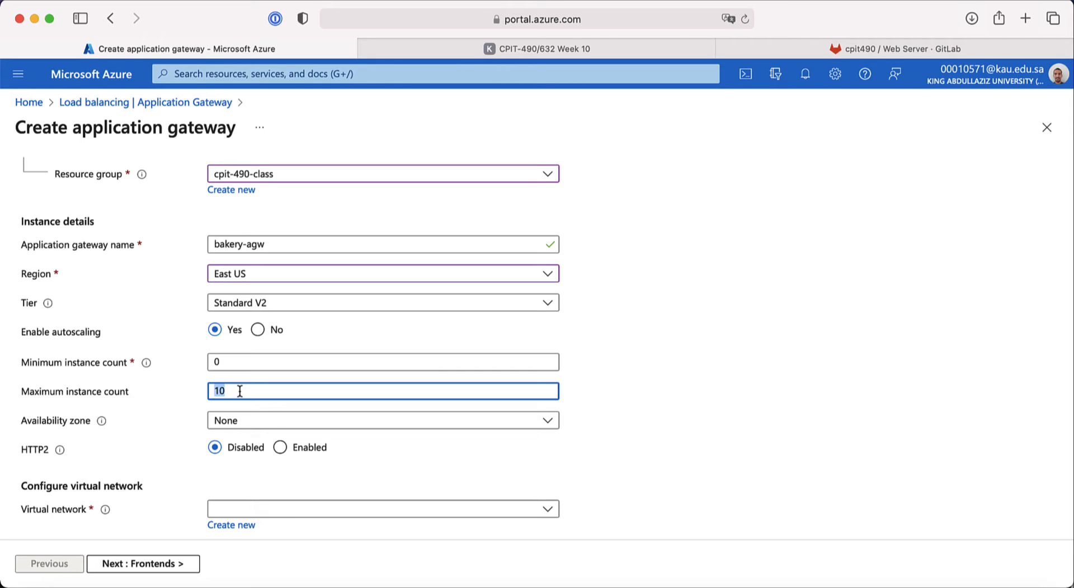
pyautogui.write('3')
pyautogui.click(218, 361)
pyautogui.moveTo(228, 367); pyautogui.dragTo(207, 364)
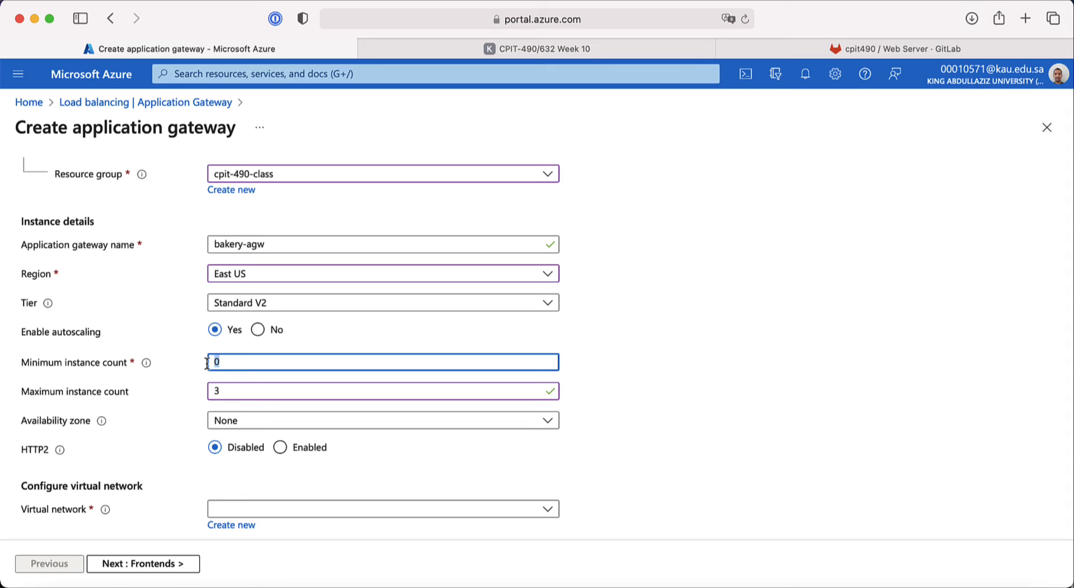
pyautogui.write('1')
# Step: Leave the availability zone as None and confirm no virtual networks exist yet
pyautogui.scroll(-1, 167, 453)
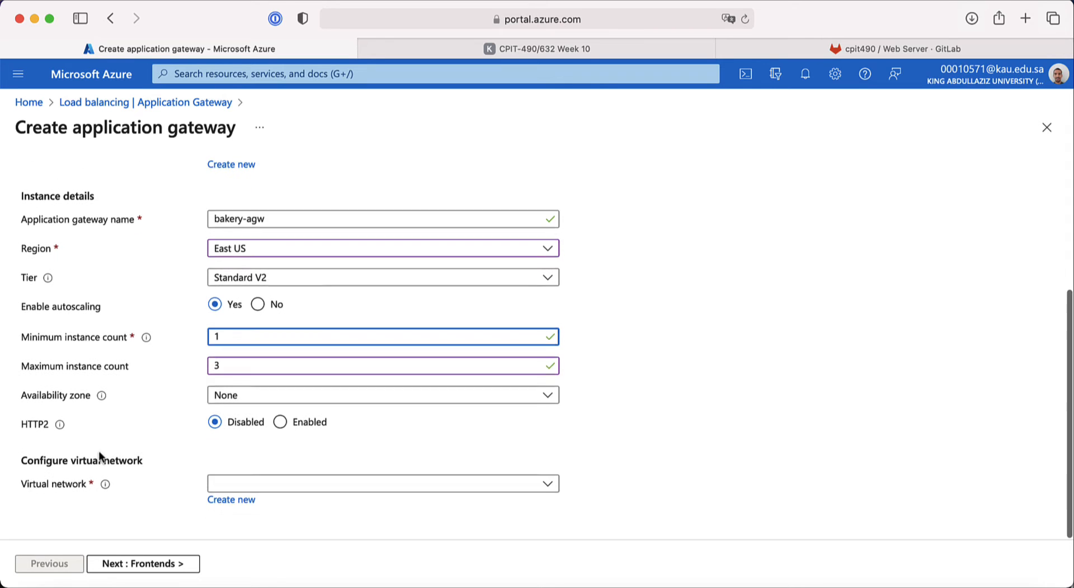
pyautogui.click(236, 398)
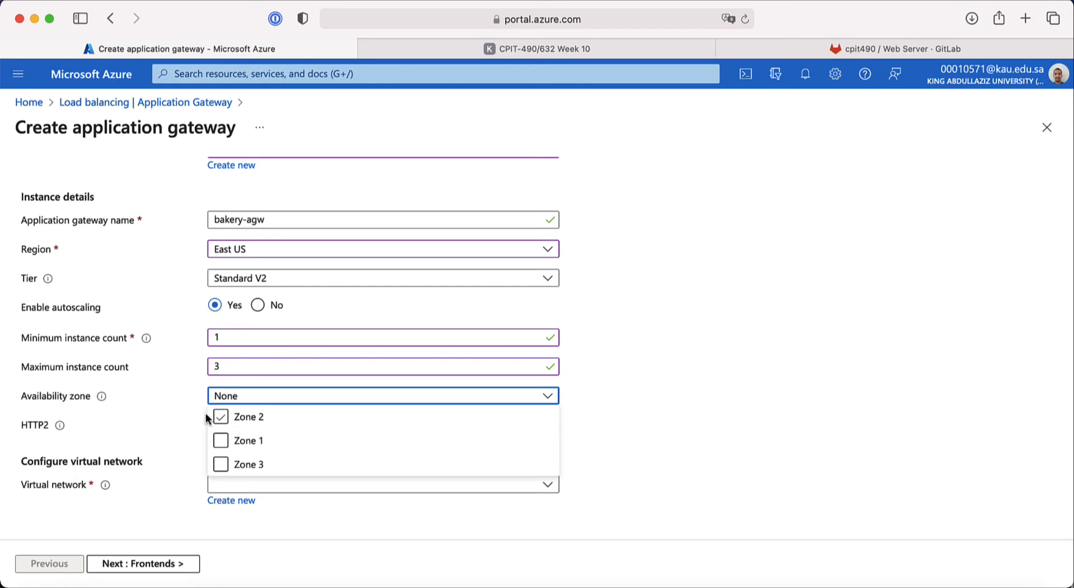
pyautogui.click(81, 395)
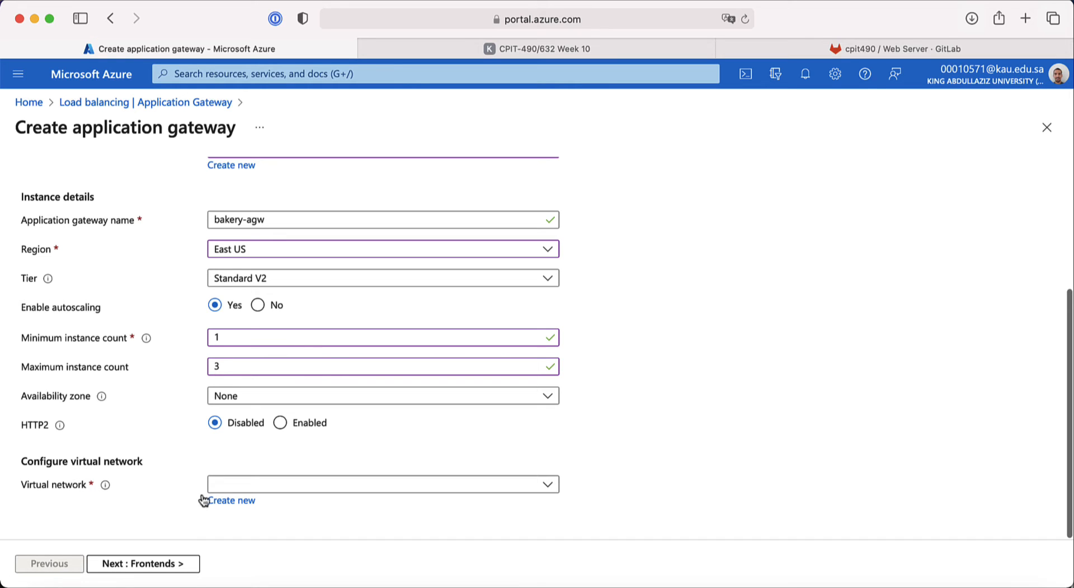
pyautogui.click(230, 484)
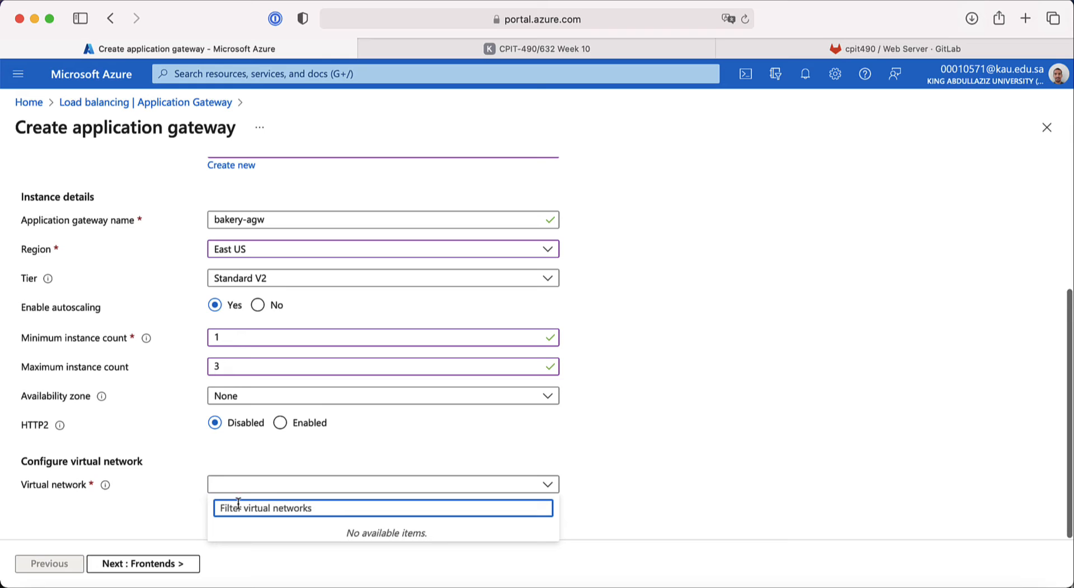
pyautogui.click(140, 461)
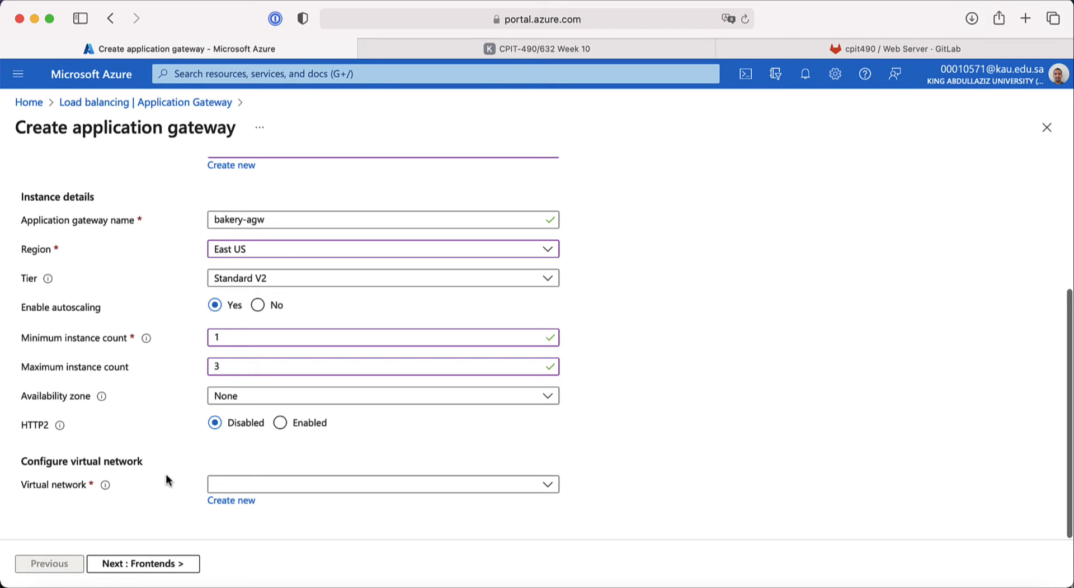
# Step: Start a new virtual network named bakery-vnet
pyautogui.click(226, 502)
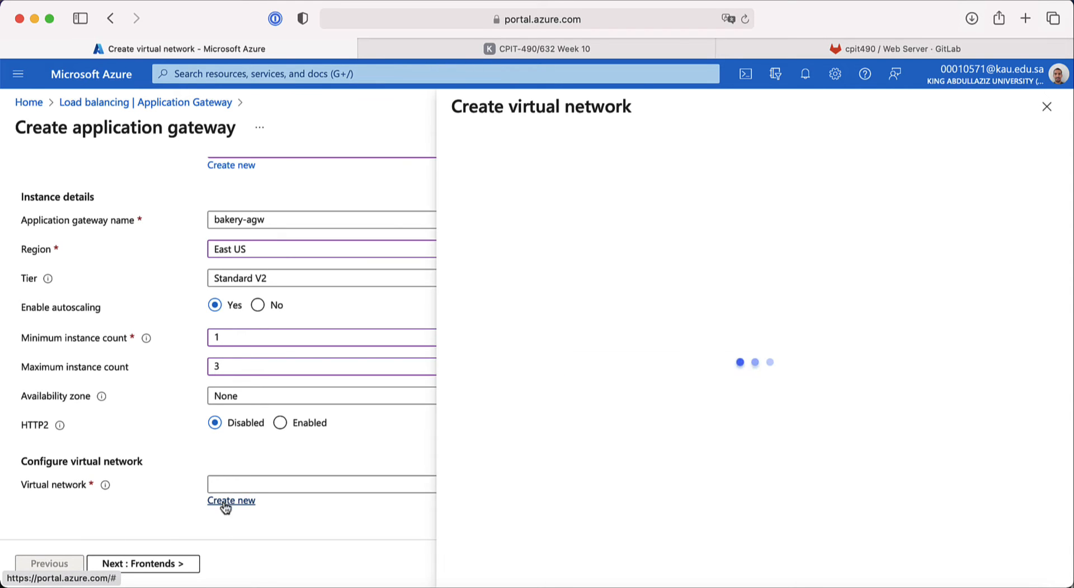
pyautogui.click(550, 215)
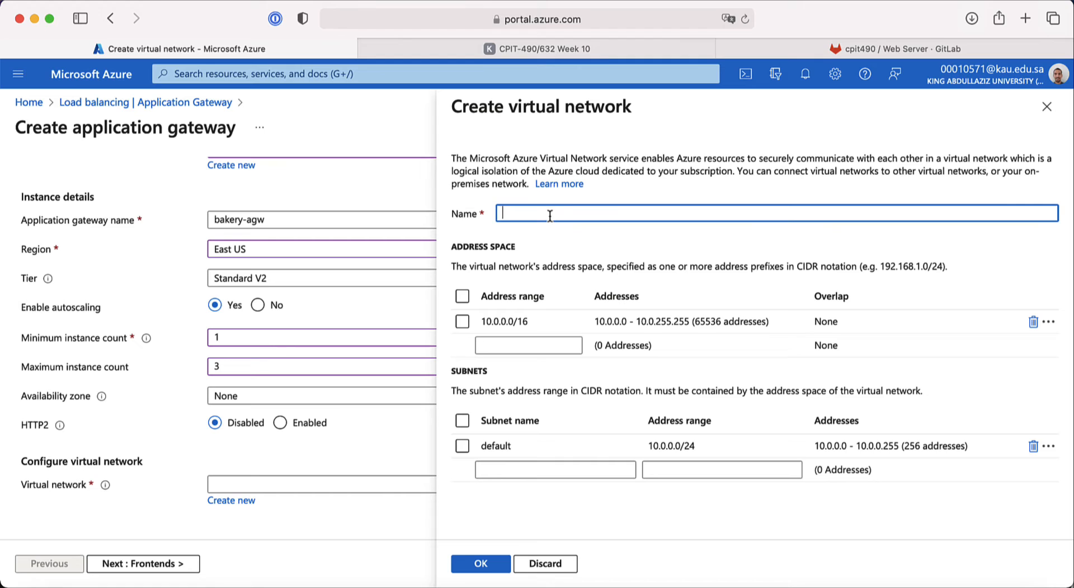
pyautogui.write('b')
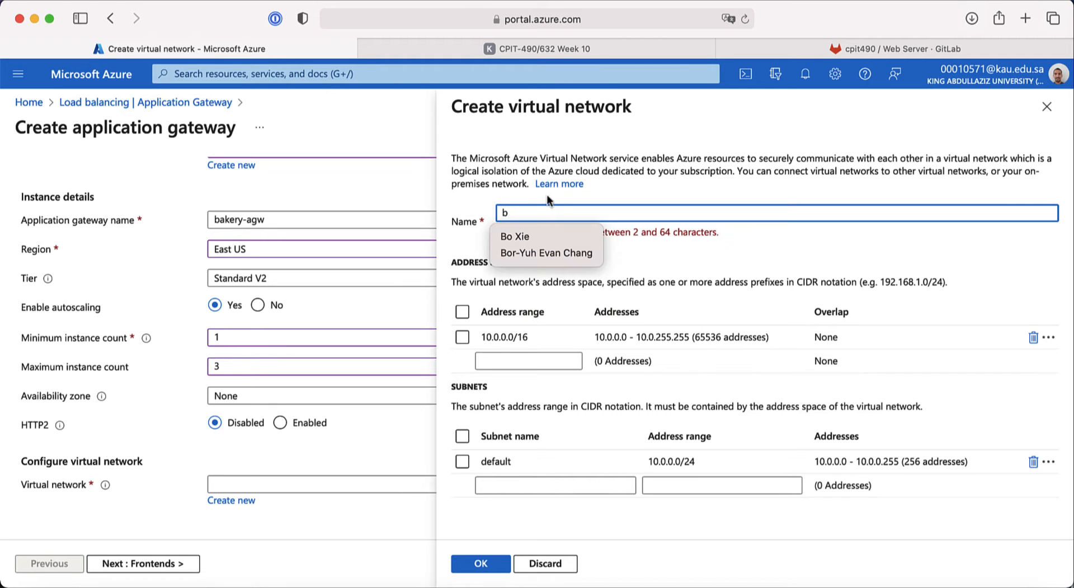
pyautogui.click(548, 49)
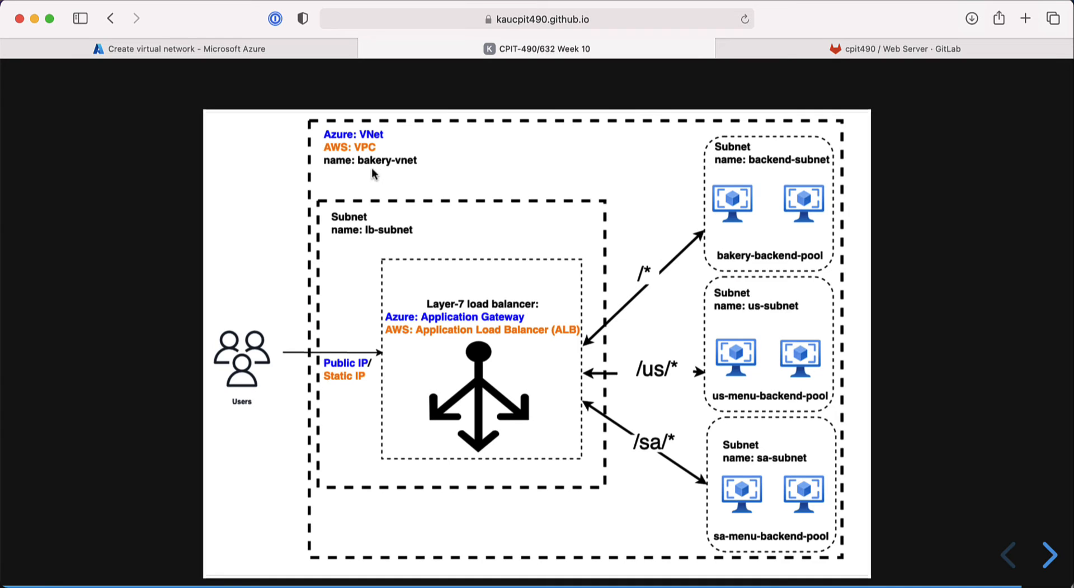
pyautogui.click(274, 51)
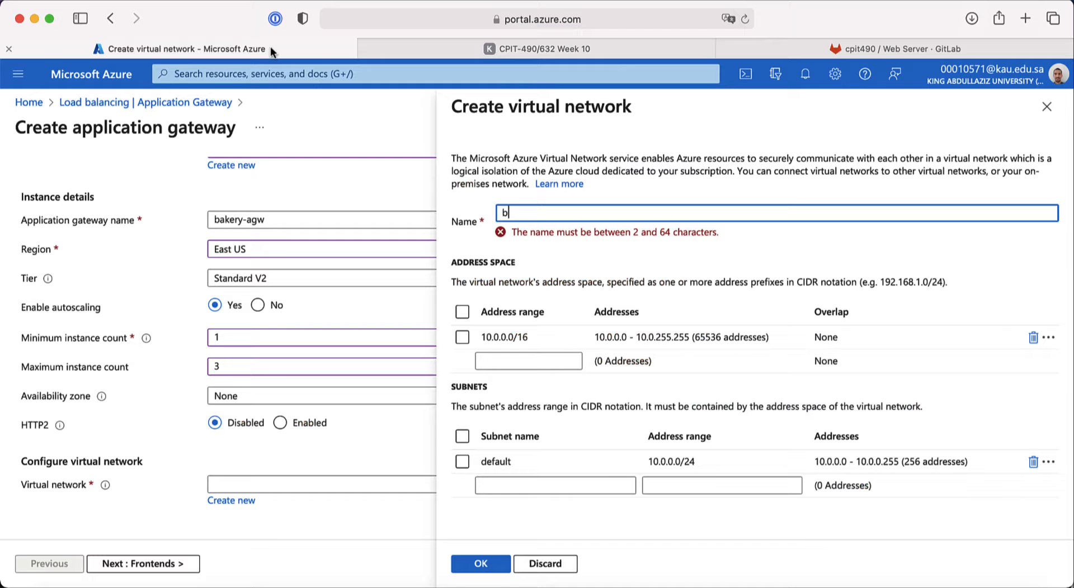
pyautogui.write('akery-vnet')
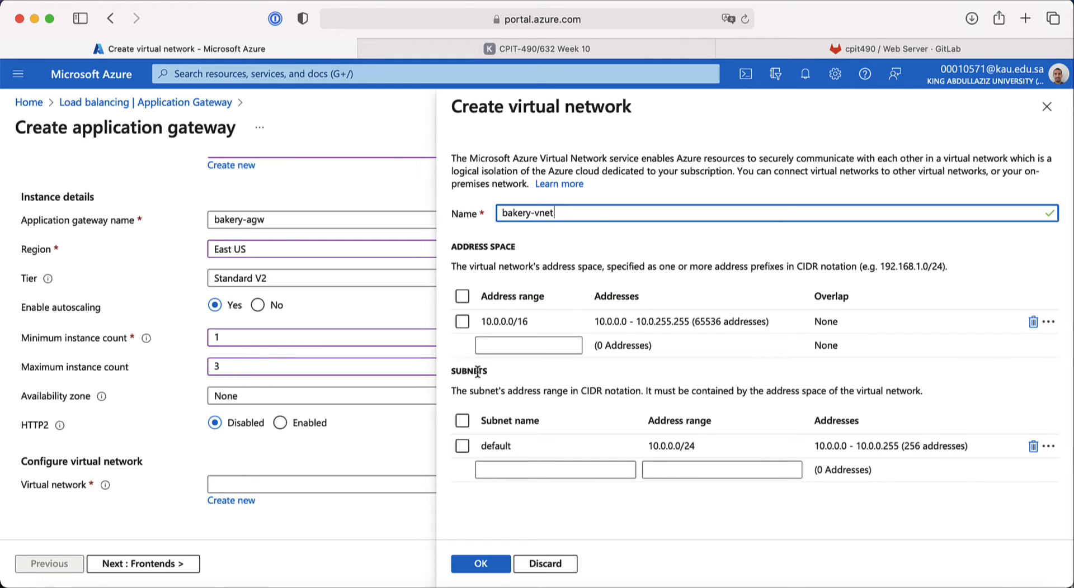
# Step: Rename the default subnet to lb-subnet
pyautogui.click(510, 447)
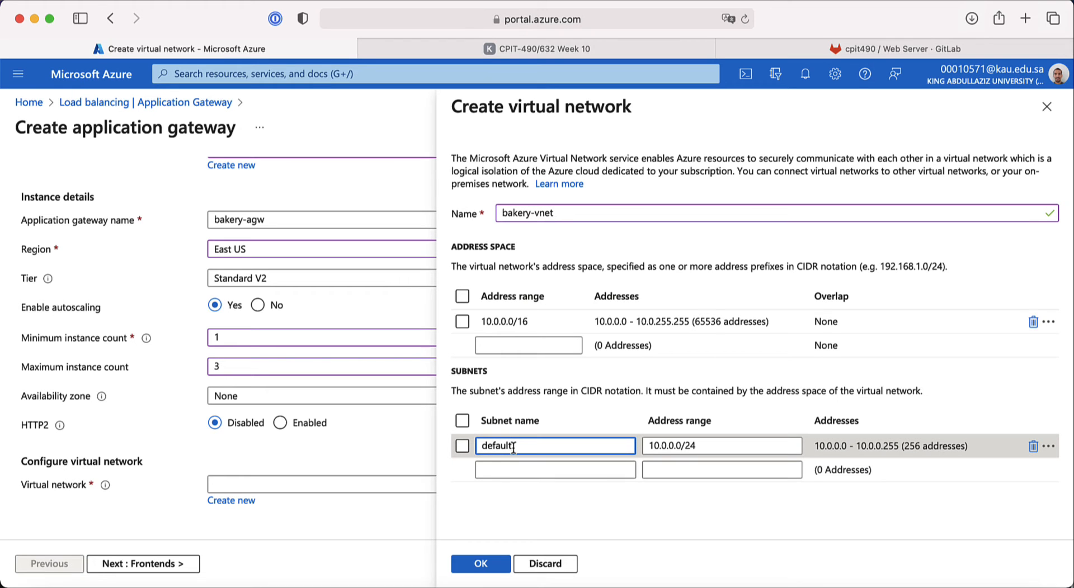
pyautogui.doubleClick(487, 448)
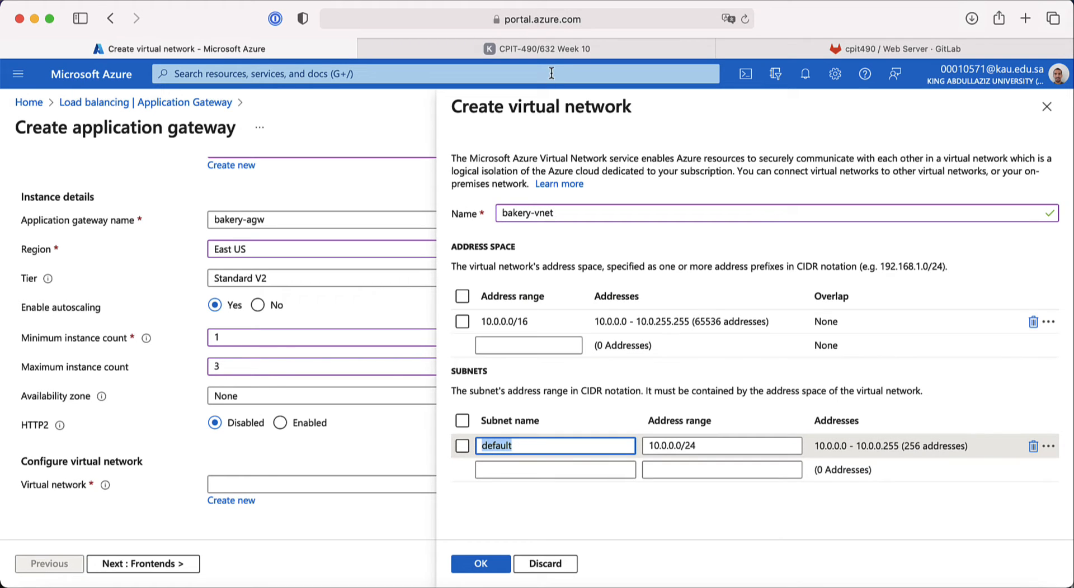
pyautogui.click(557, 49)
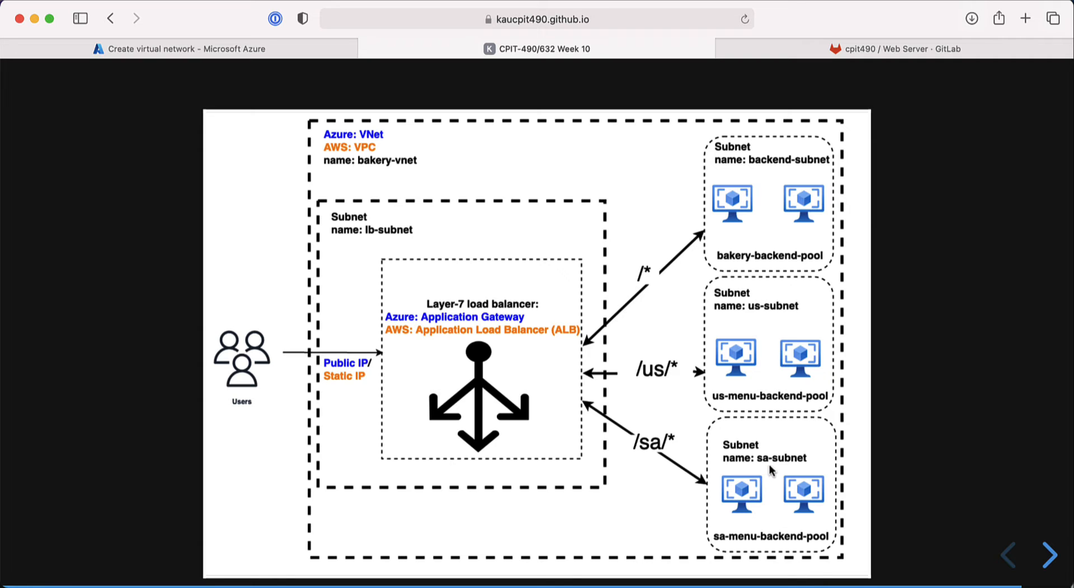
pyautogui.click(273, 48)
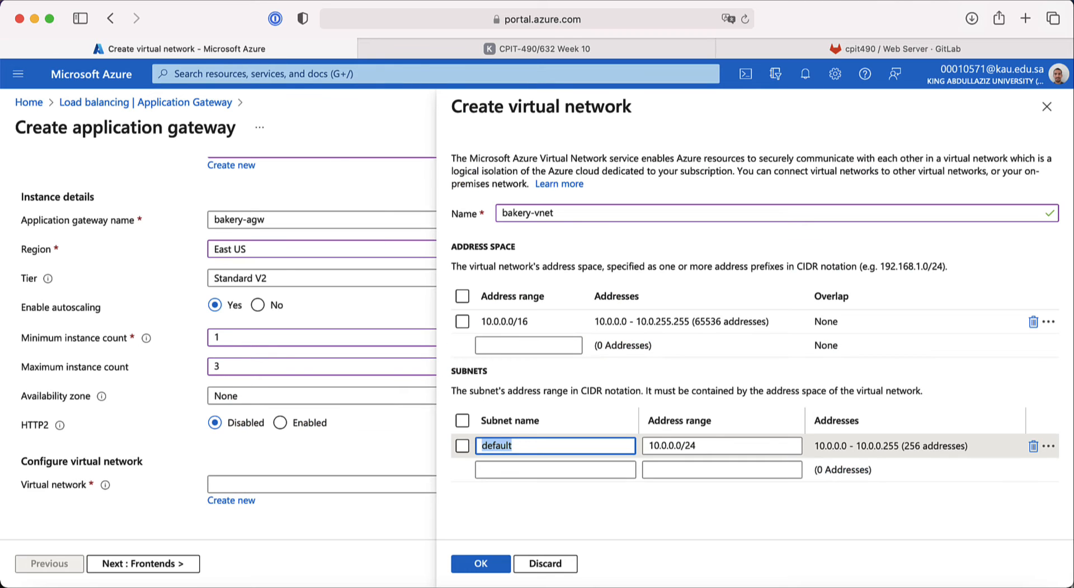
pyautogui.write('lb-subnet')
# Step: Add backend-subnet with address range 10.0.1.0/24
pyautogui.click(547, 468)
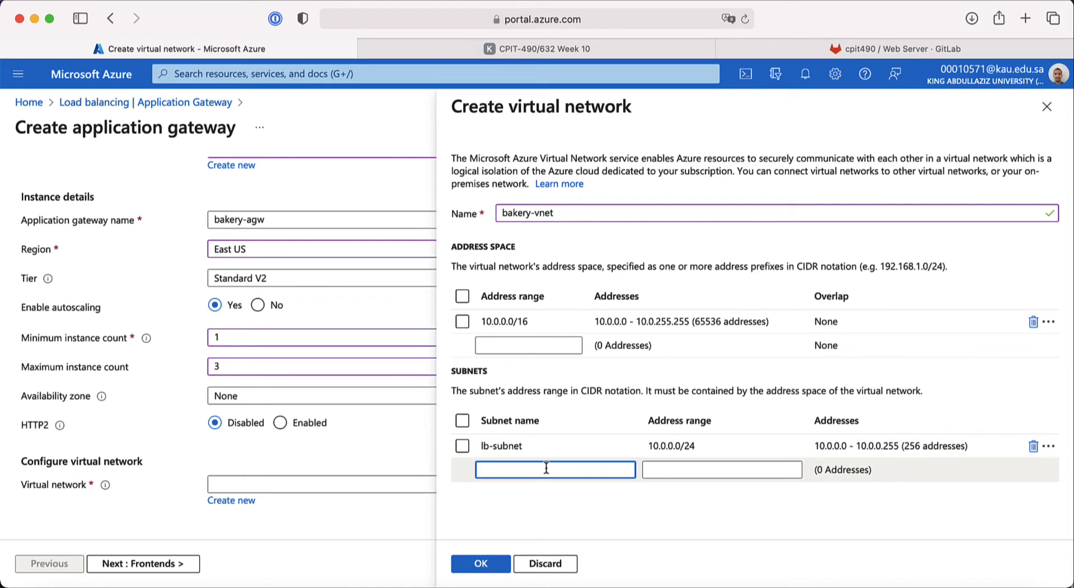
pyautogui.write('back')
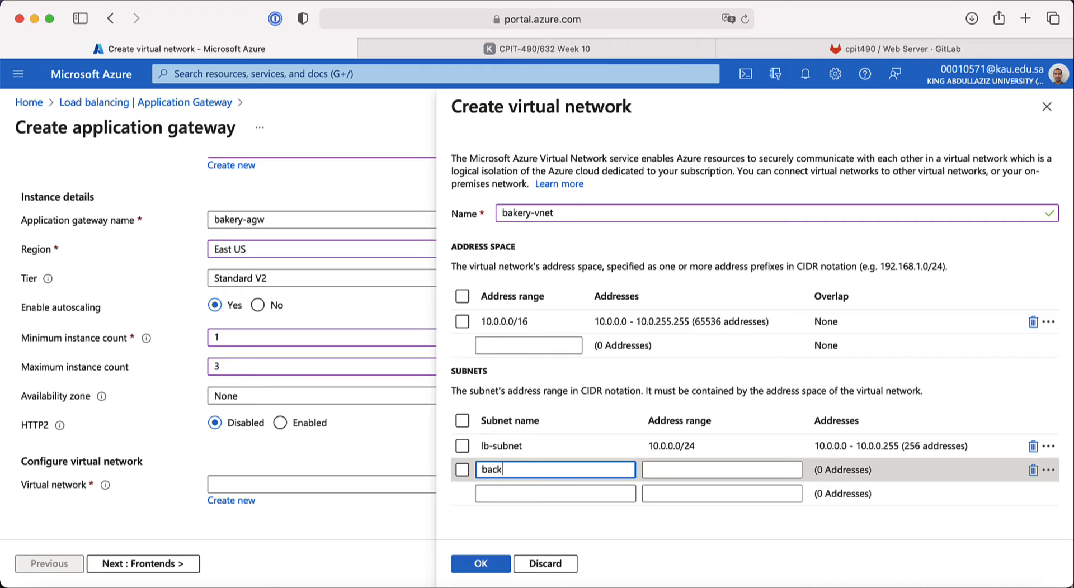
pyautogui.write('end-subnet')
pyautogui.click(680, 469)
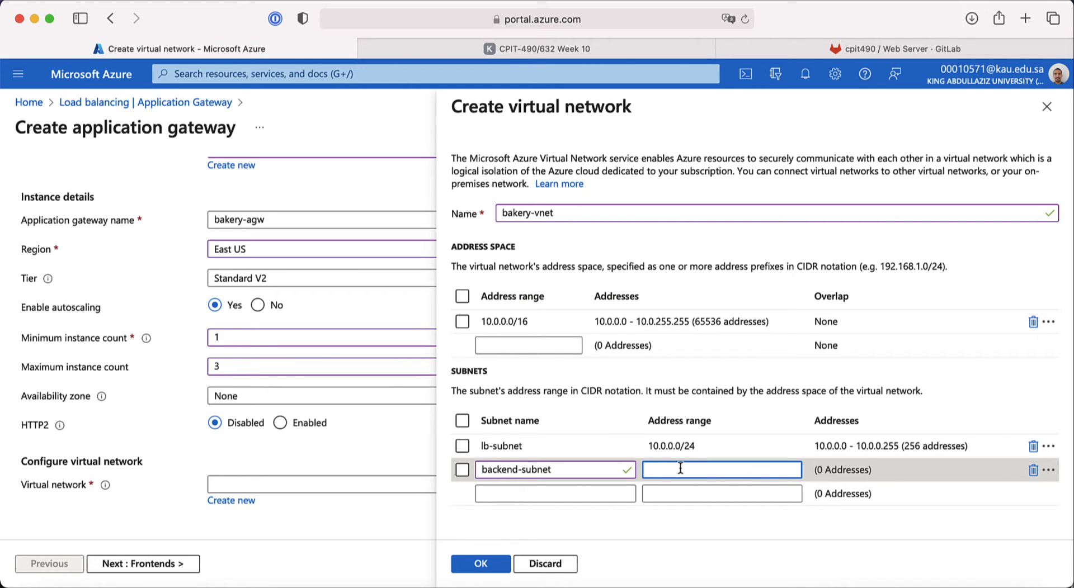
pyautogui.write('10.0.0.')
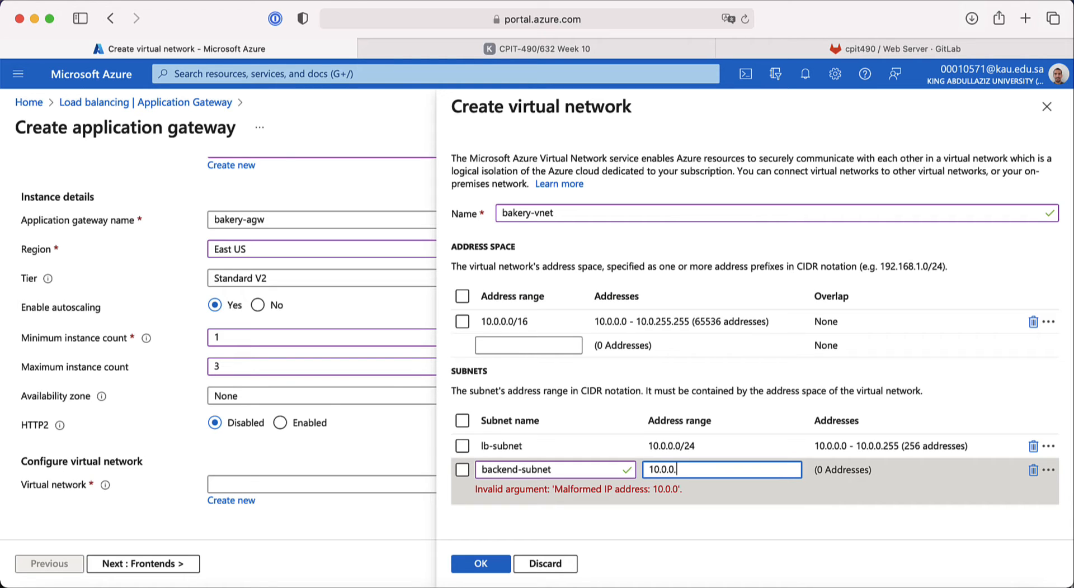
pyautogui.write('1/24')
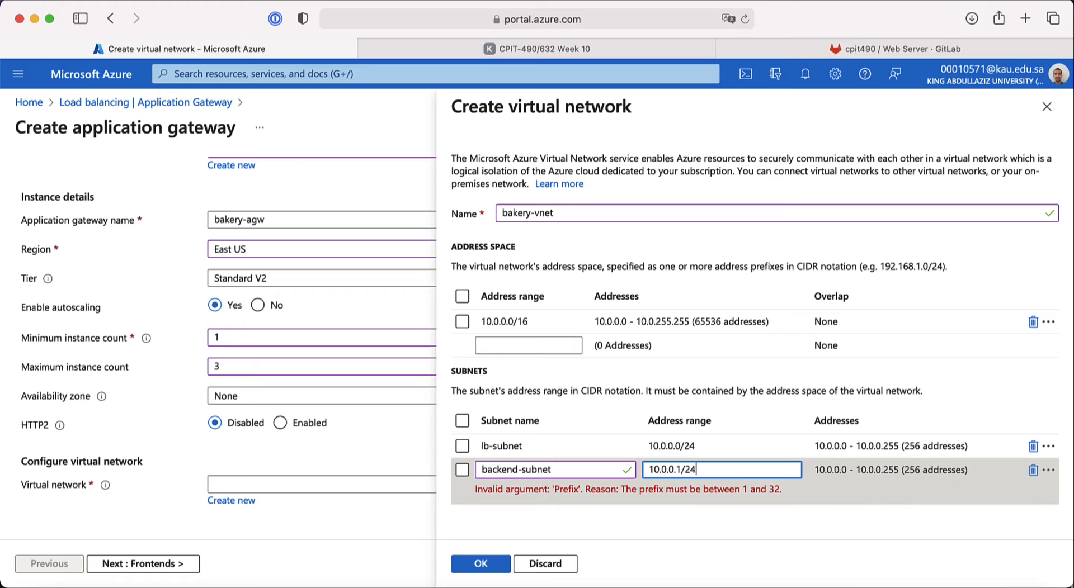
pyautogui.click(681, 472)
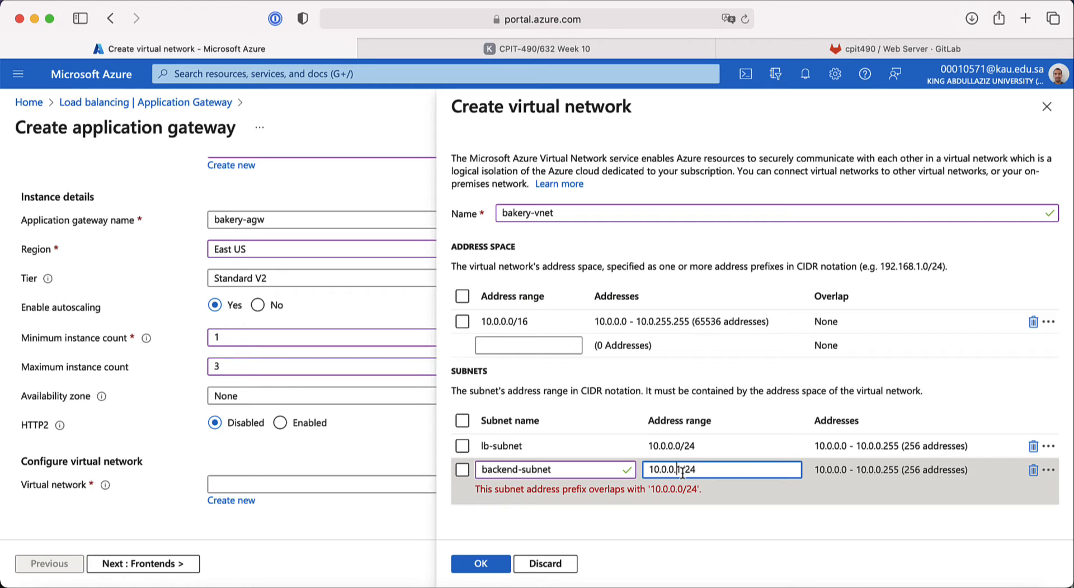
pyautogui.press('Left')
pyautogui.press('BackSpace')
pyautogui.write('1')
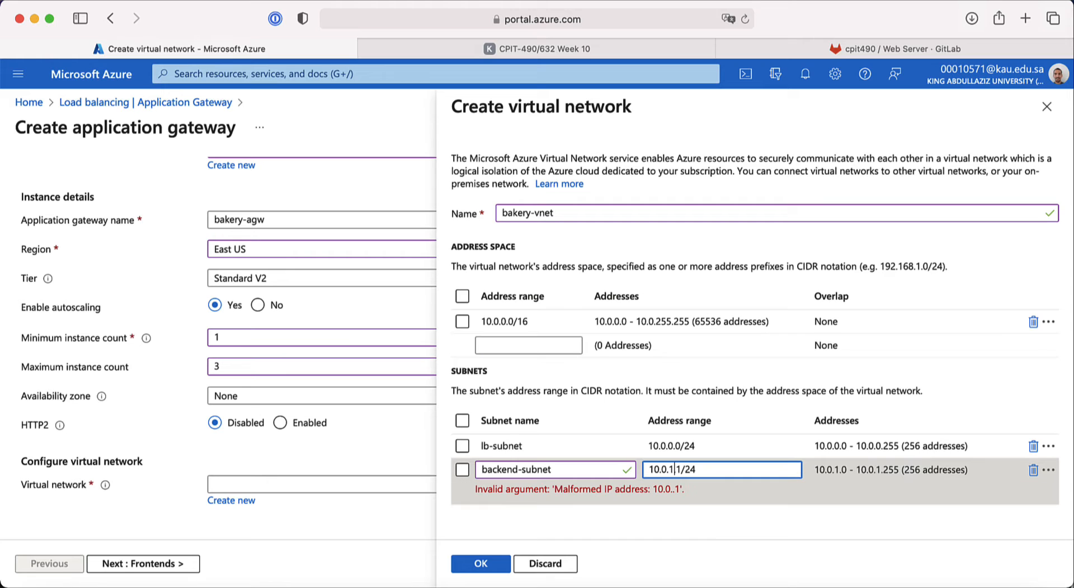
pyautogui.press('Delete')
pyautogui.write('0')
# Step: Add us-subnet with address range 10.0.2.0/24
pyautogui.click(548, 492)
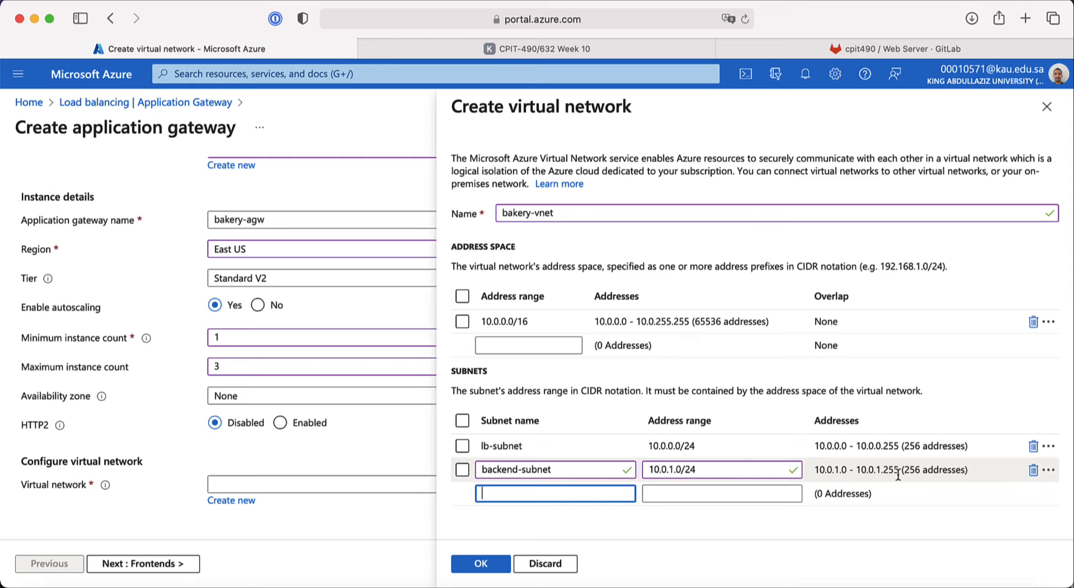
pyautogui.click(565, 49)
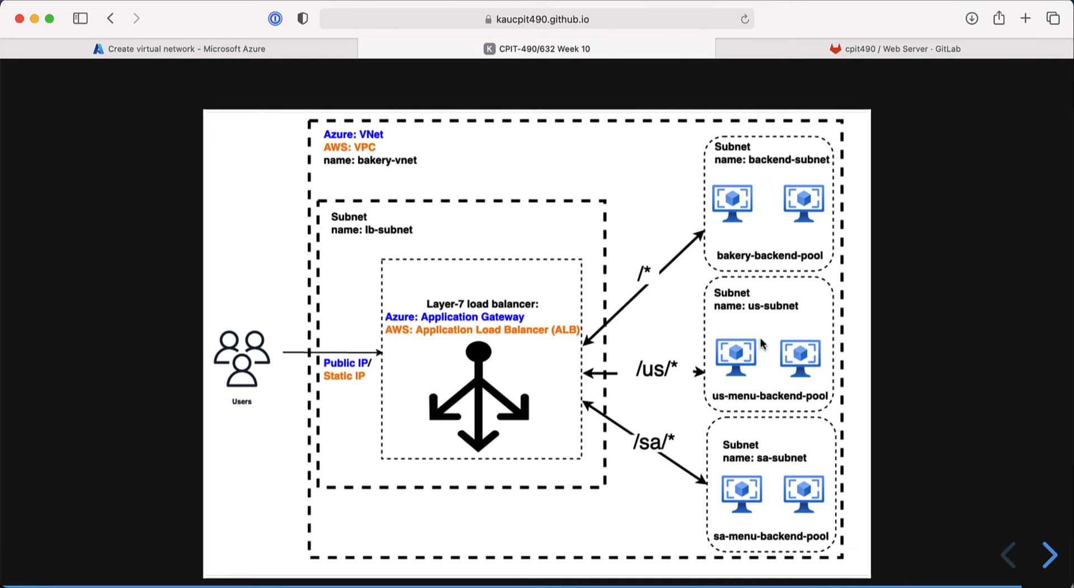
pyautogui.click(292, 51)
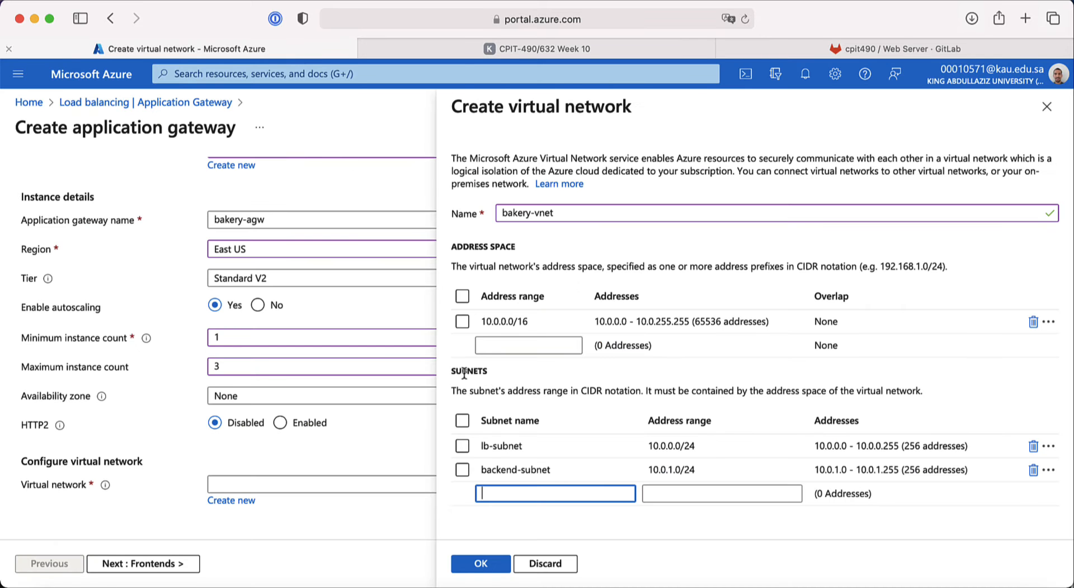
pyautogui.click(447, 50)
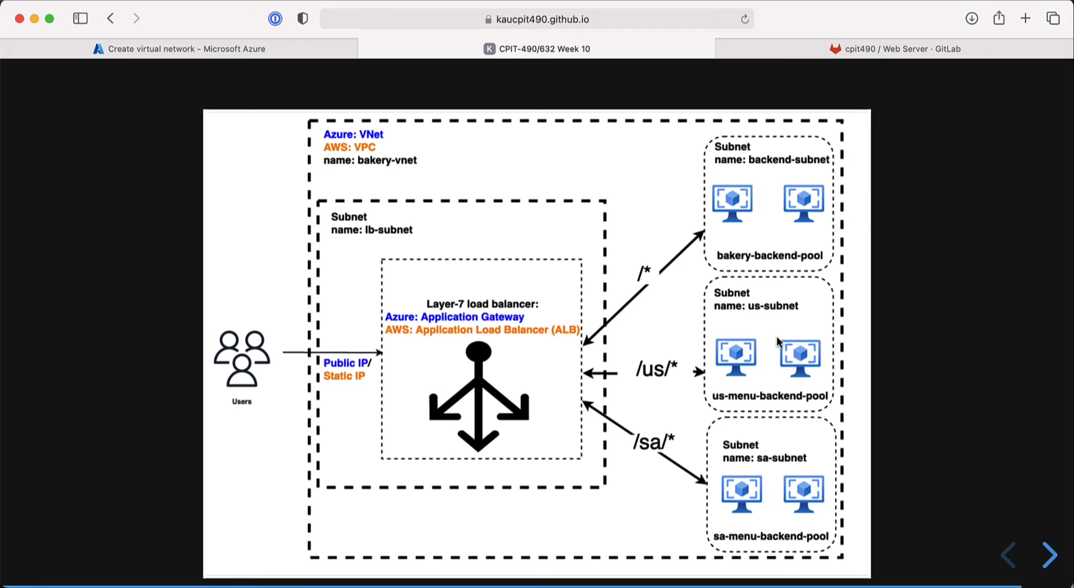
pyautogui.click(237, 49)
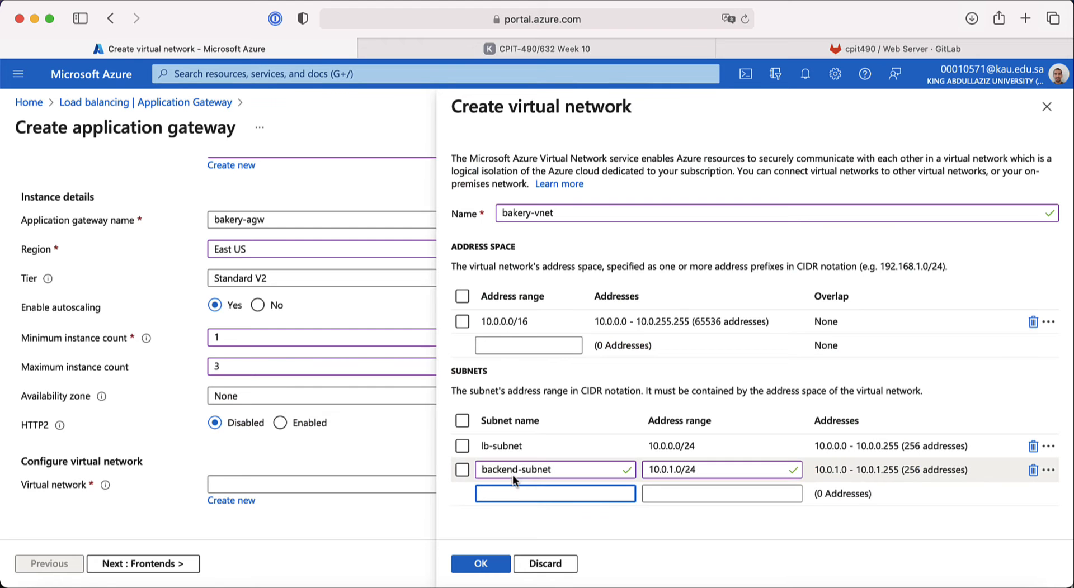
pyautogui.write('us-sub')
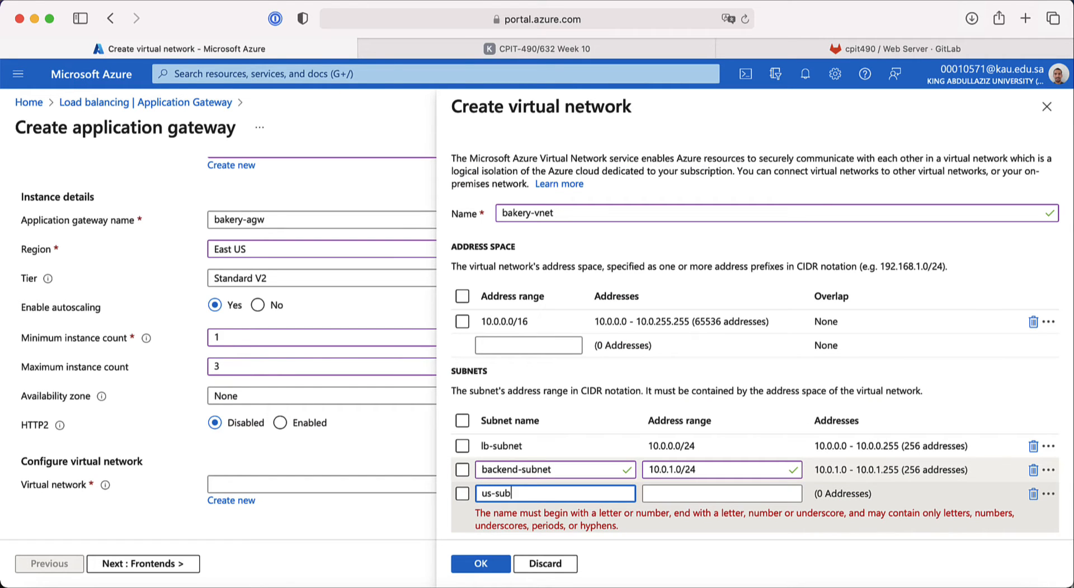
pyautogui.write('net')
pyautogui.press('Tab')
pyautogui.write('1')
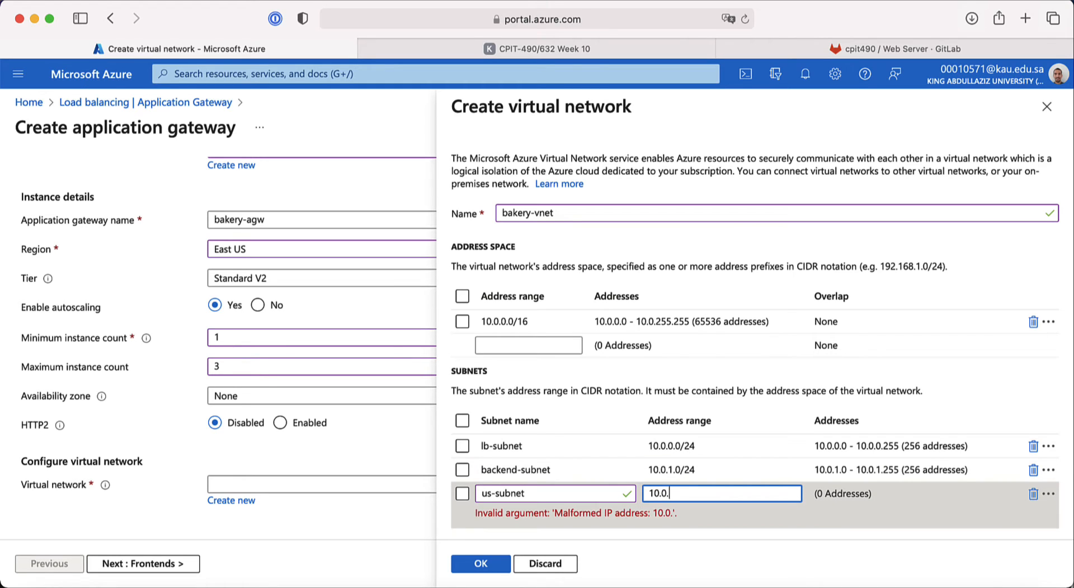
pyautogui.write('0.0.2.0/24')
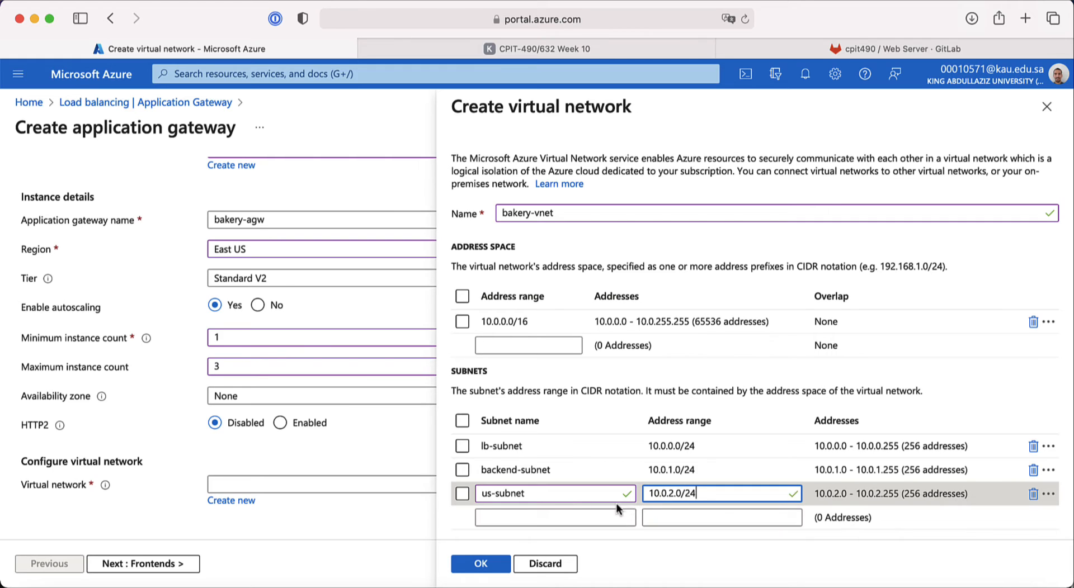
# Step: Add sa-subnet with range 10.0.3.0/24 and confirm the virtual network
pyautogui.click(546, 517)
pyautogui.write('sa')
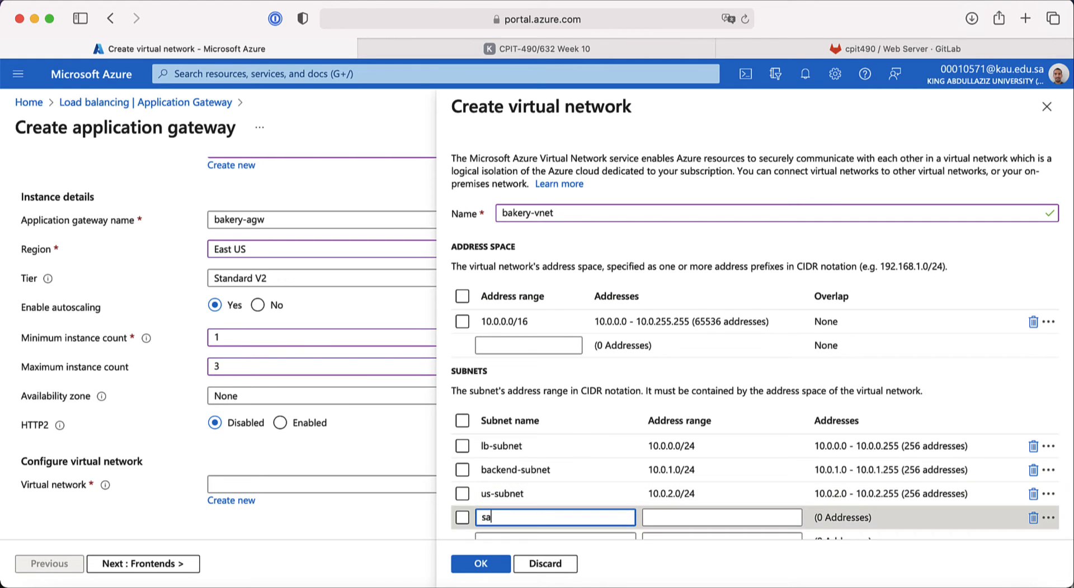
pyautogui.write('-subnet')
pyautogui.click(683, 518)
pyautogui.write('10')
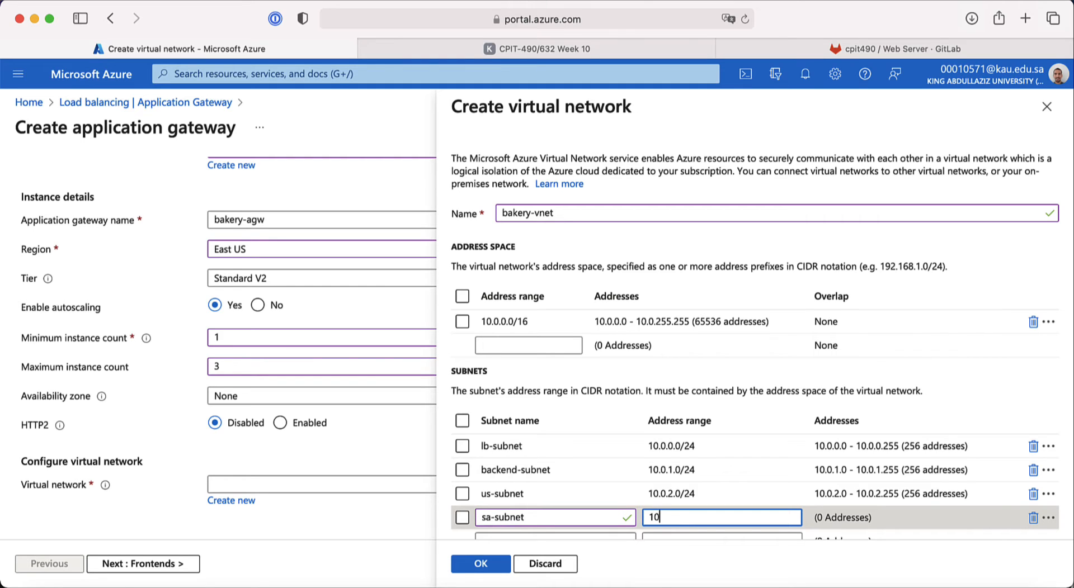
pyautogui.write('.0.')
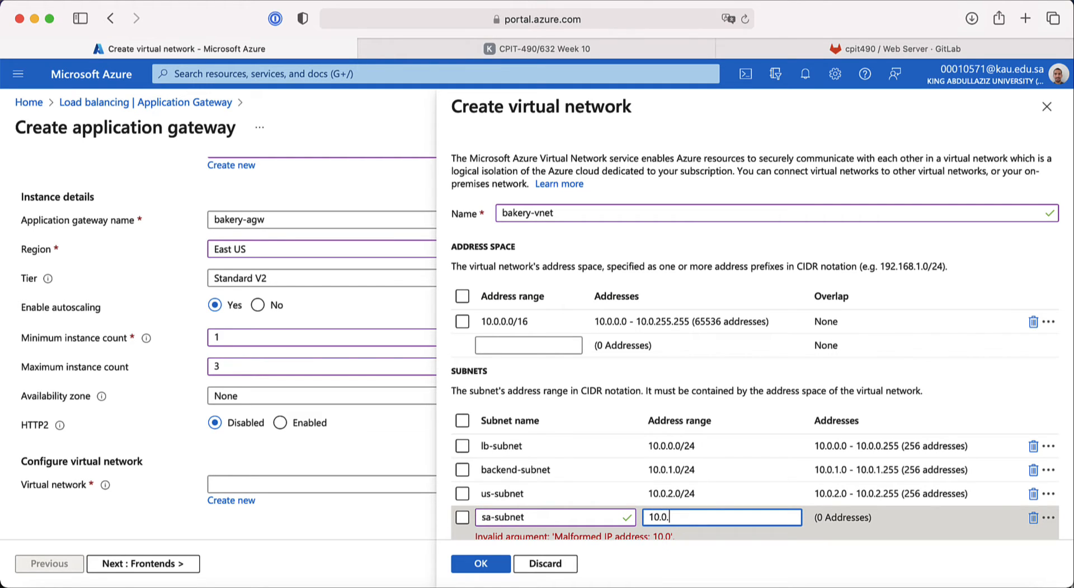
pyautogui.write('3.0/24')
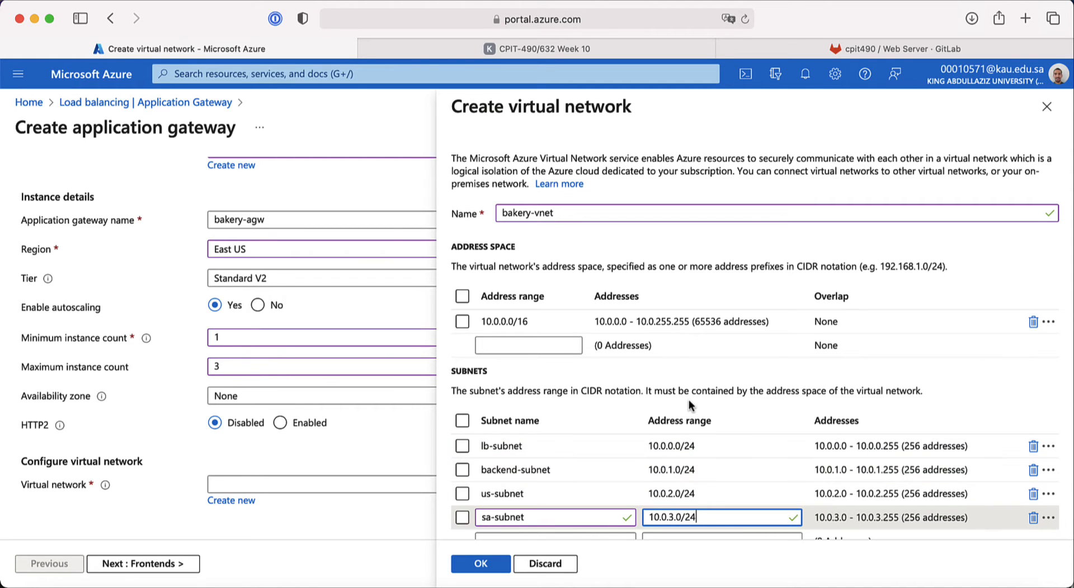
pyautogui.scroll(-1, 689, 400)
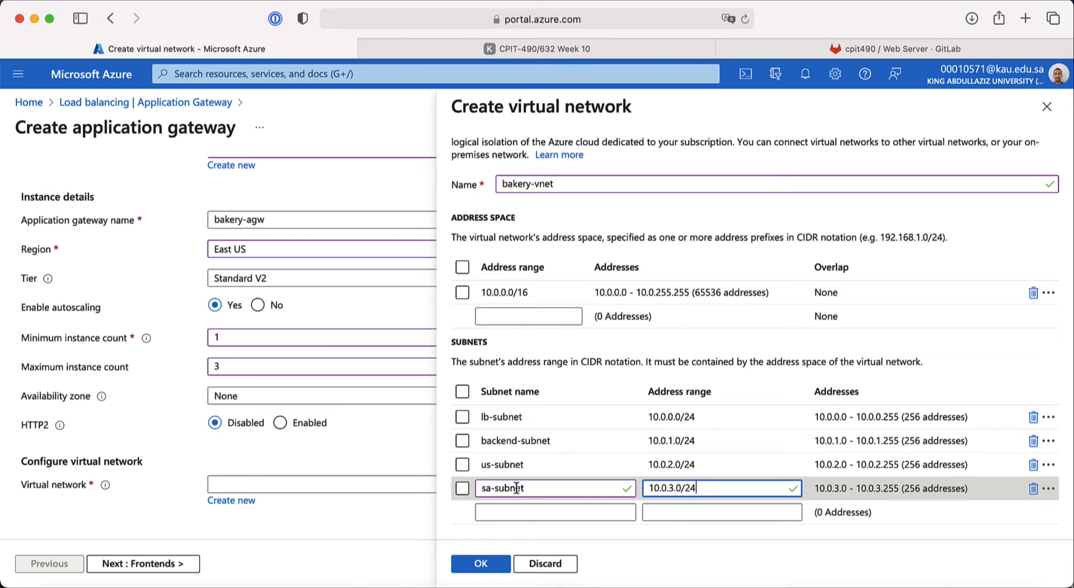
pyautogui.click(489, 566)
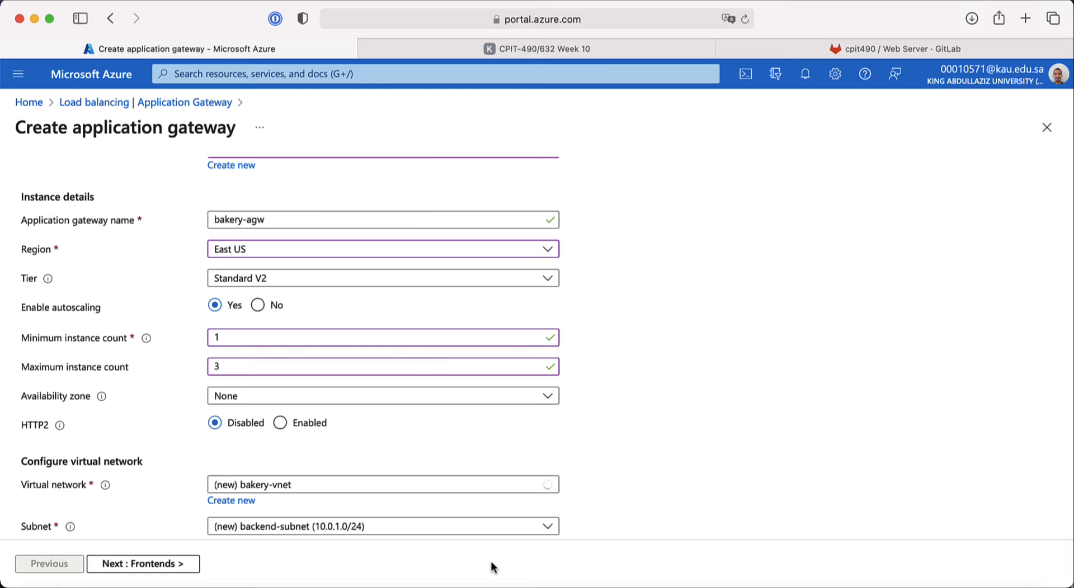
# Step: Place the gateway in lb-subnet and advance to the Frontends step
pyautogui.scroll(-2, 147, 492)
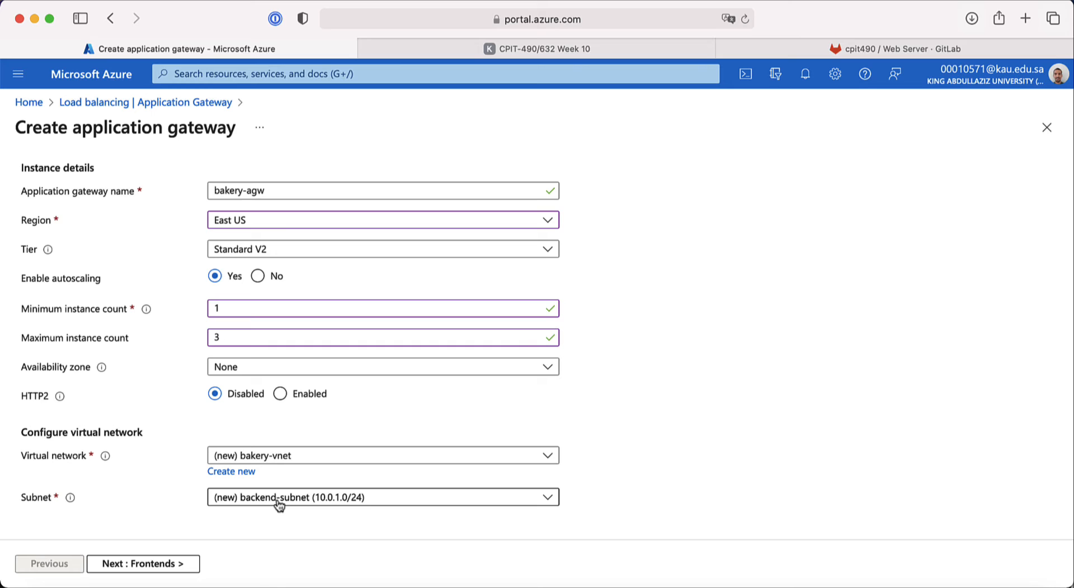
pyautogui.click(258, 503)
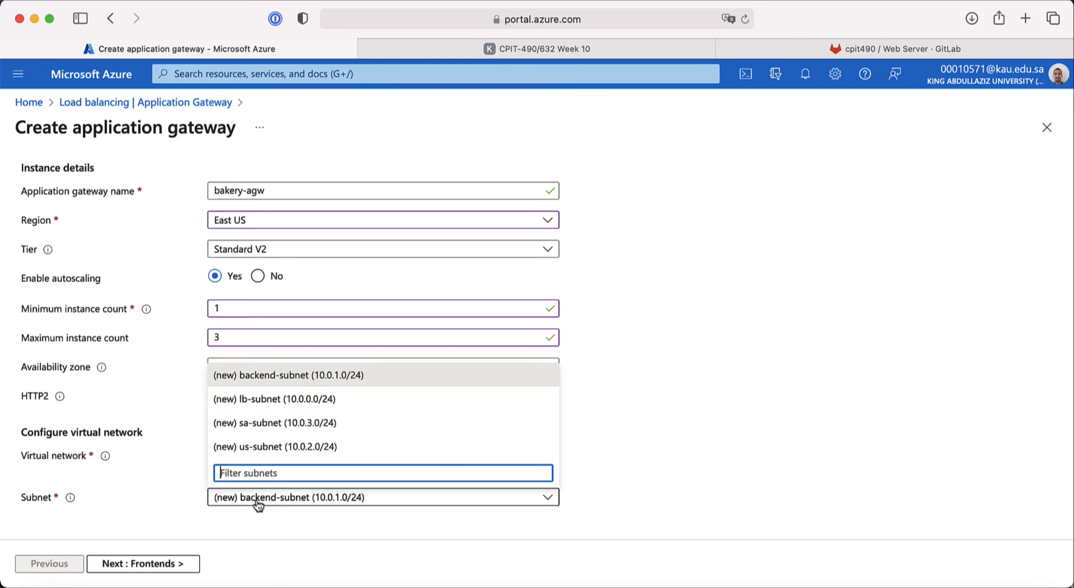
pyautogui.click(292, 401)
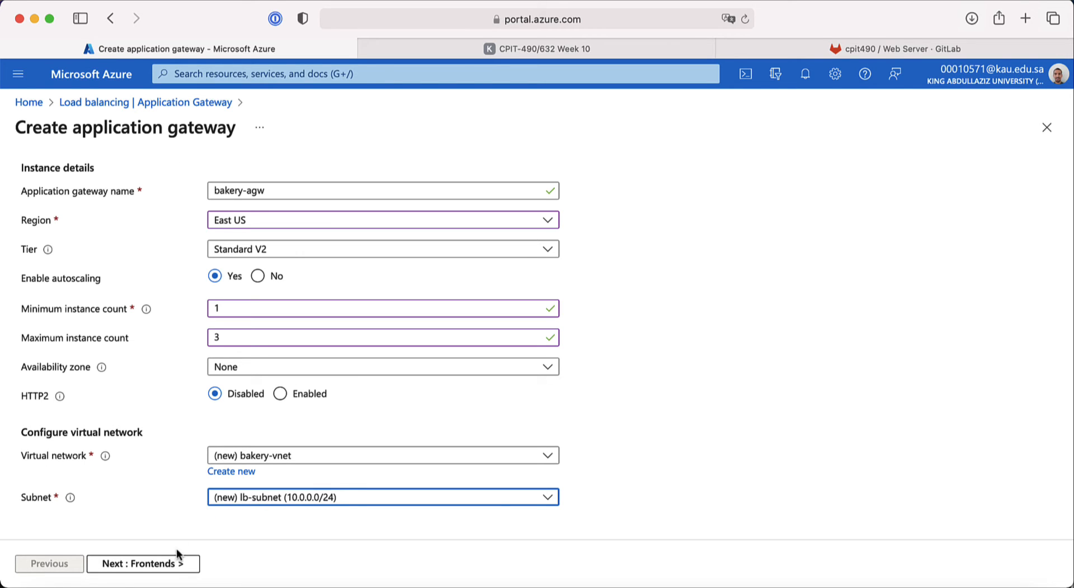
pyautogui.click(169, 566)
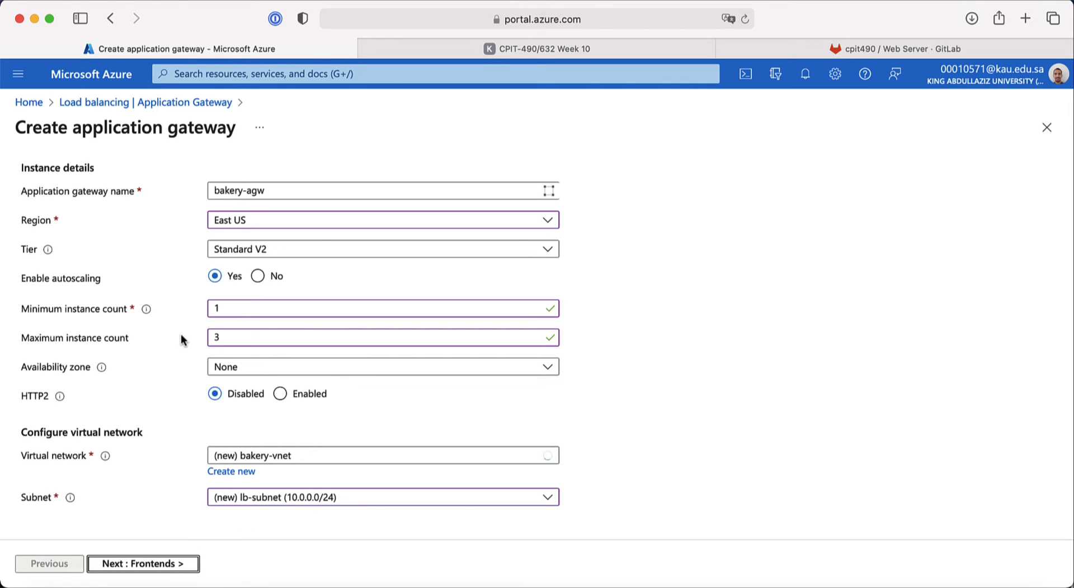
pyautogui.click(465, 49)
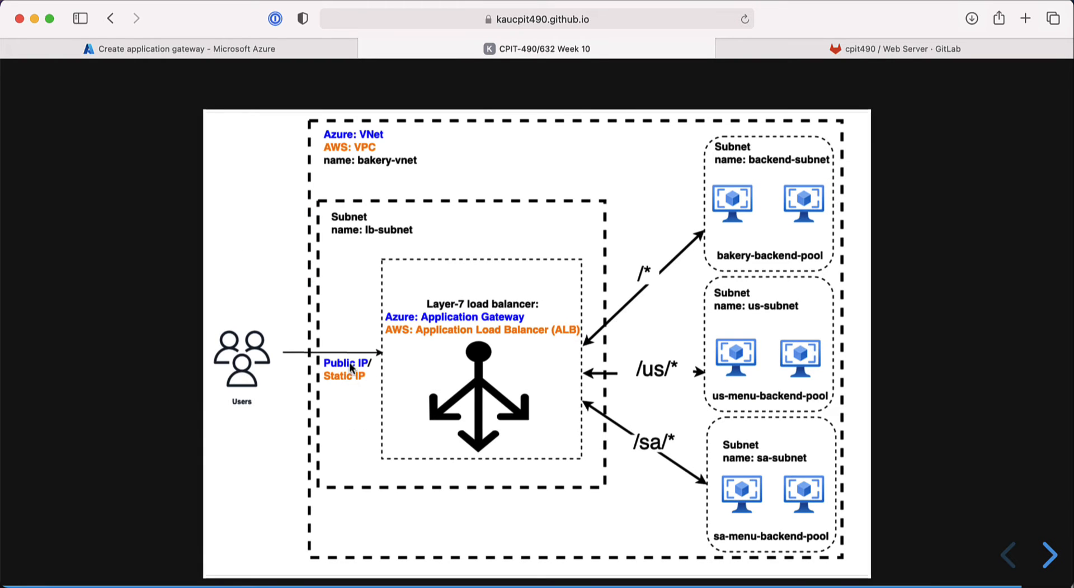
# Step: Check the diagram's Public IP feeding the load balancer, then go back to Frontends
pyautogui.scroll(5, 340, 368)
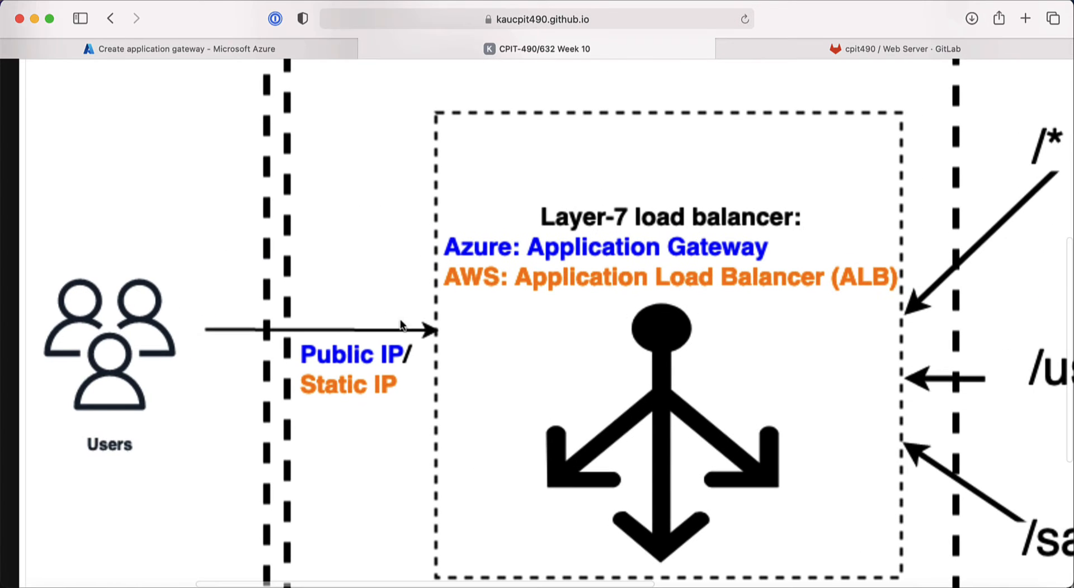
pyautogui.click(242, 49)
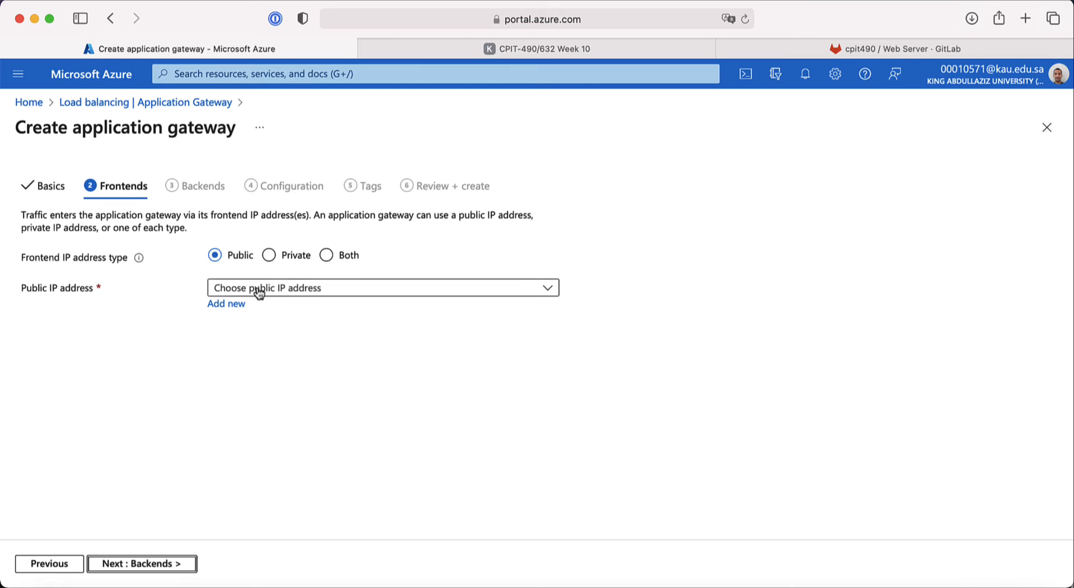
# Step: Create a new public frontend IP address named bakery-agw-public-ip
pyautogui.click(276, 293)
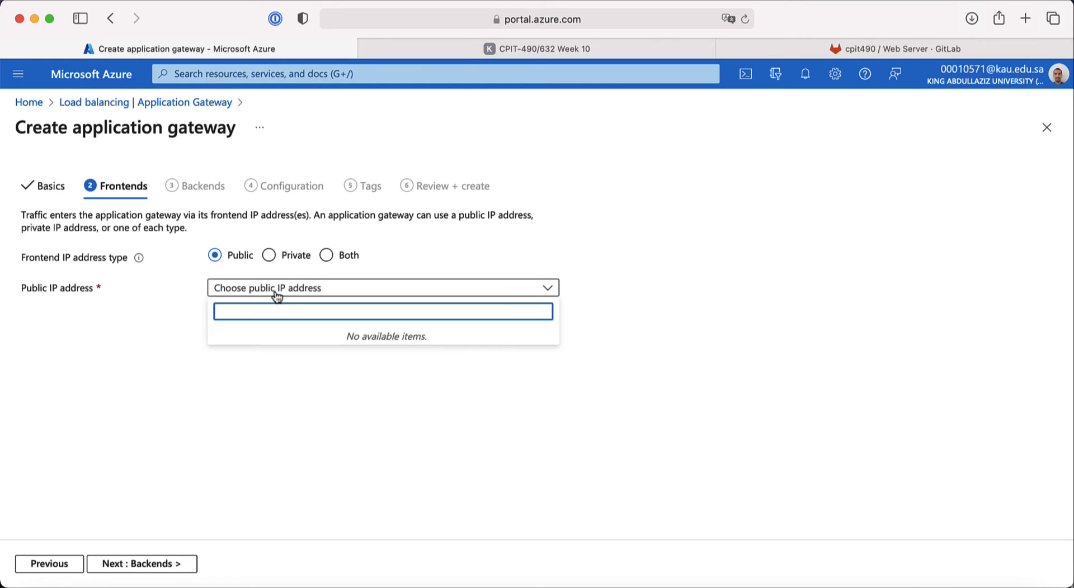
pyautogui.click(166, 301)
pyautogui.click(223, 305)
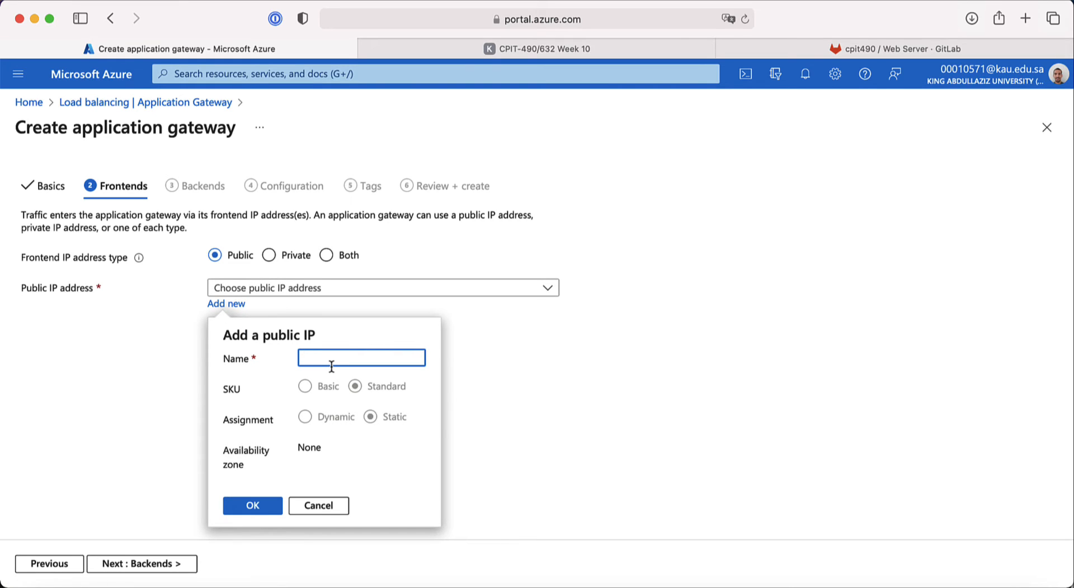
pyautogui.write('bakery-agw')
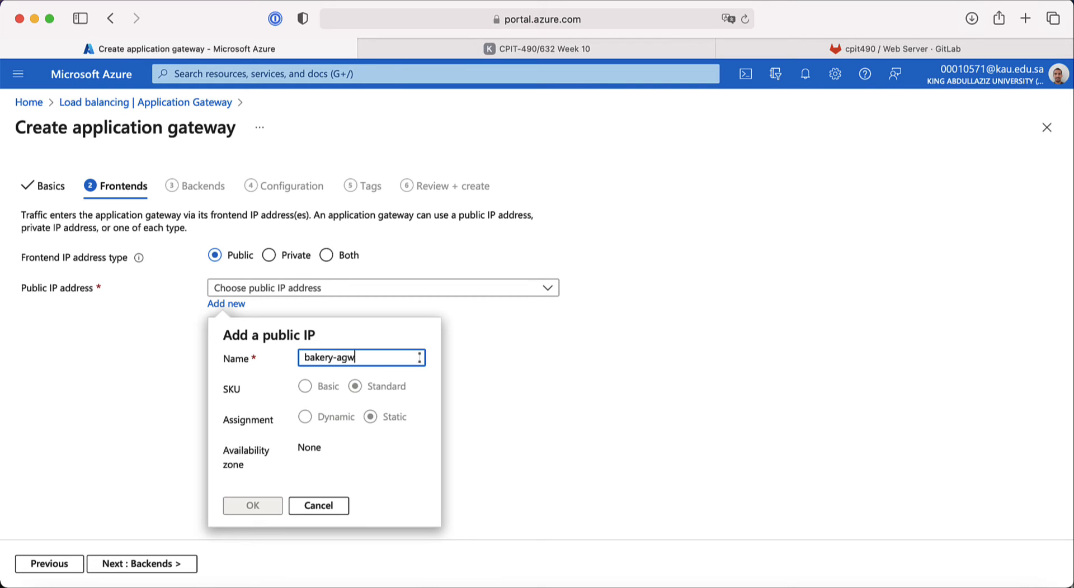
pyautogui.write('-')
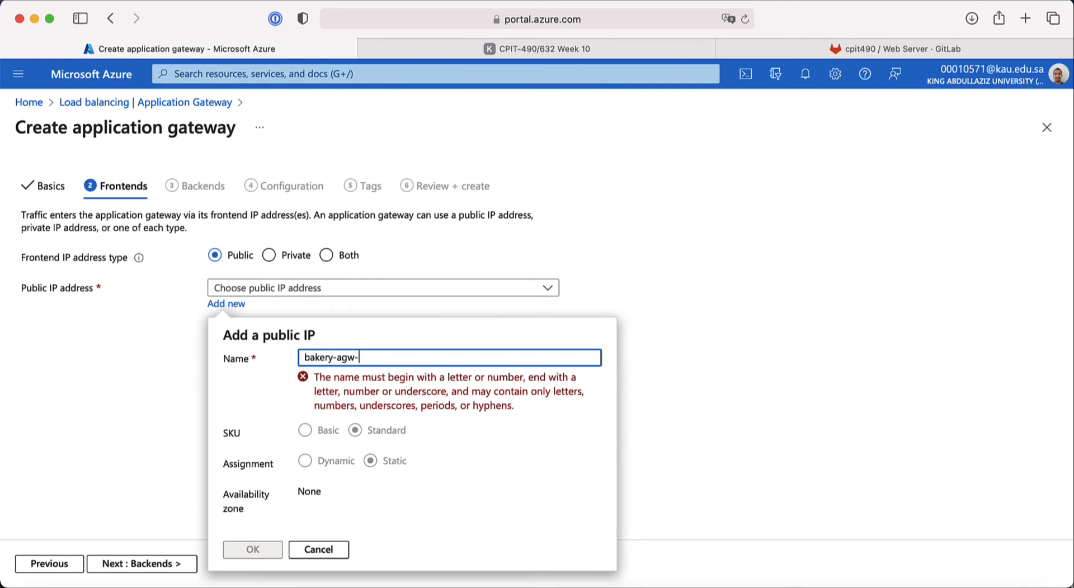
pyautogui.write('pub')
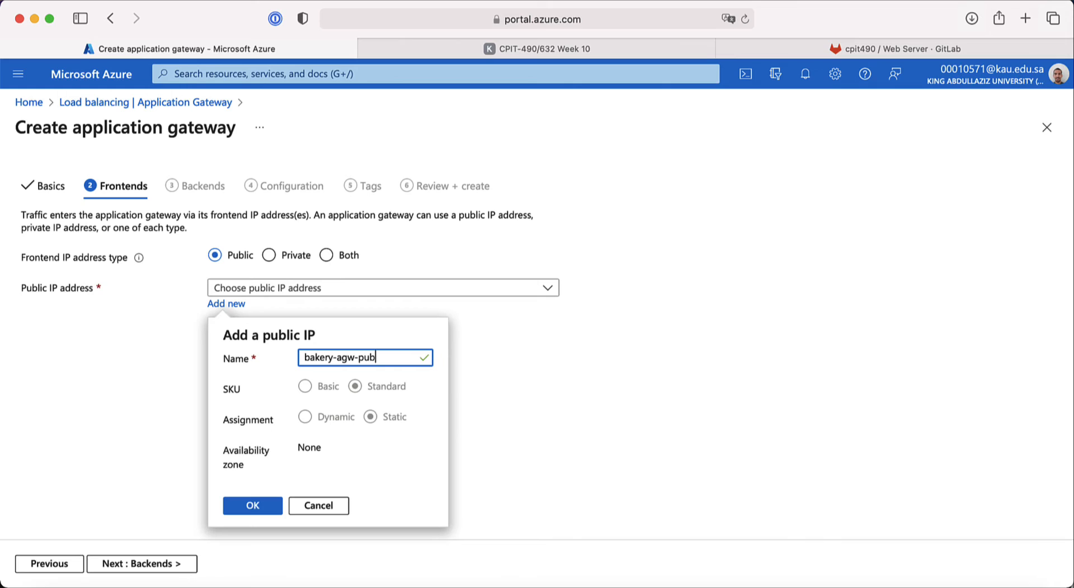
pyautogui.write('lic-ip')
pyautogui.click(266, 506)
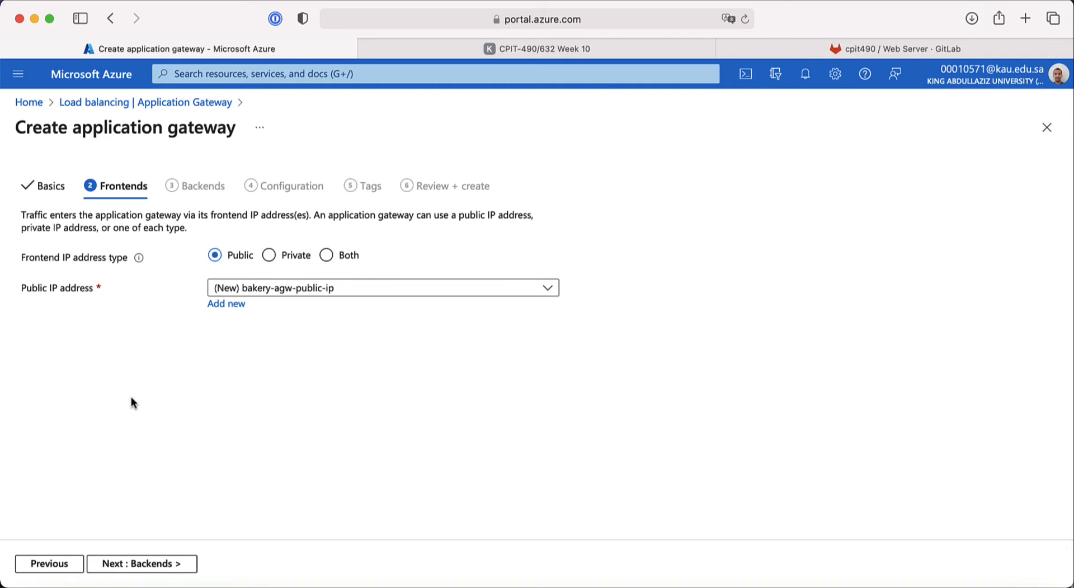
# Step: Advance to Backends and study the diagram's /*, /us/* and /sa/* backend pools
pyautogui.click(163, 565)
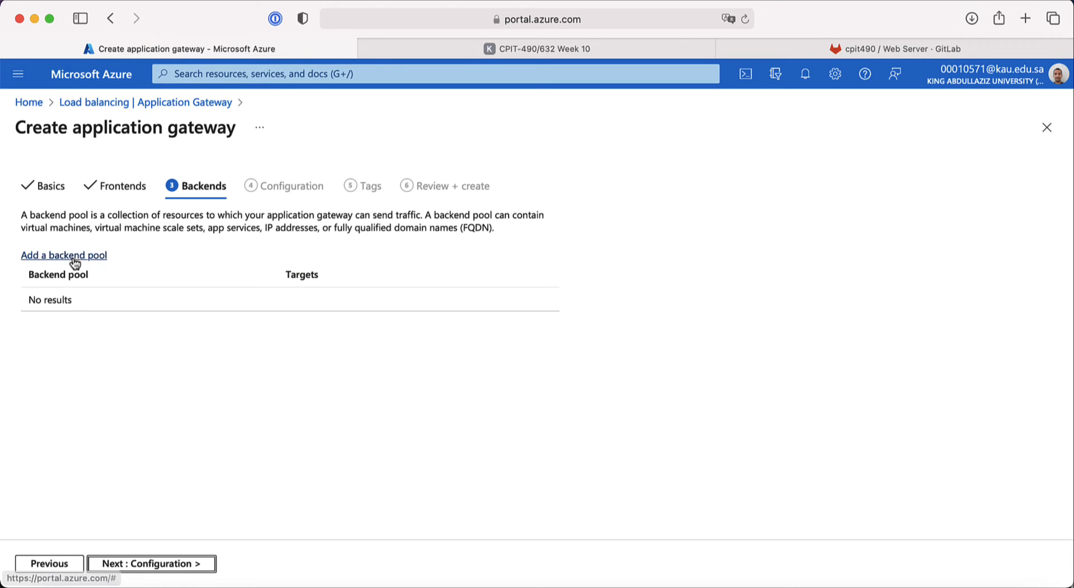
pyautogui.click(448, 54)
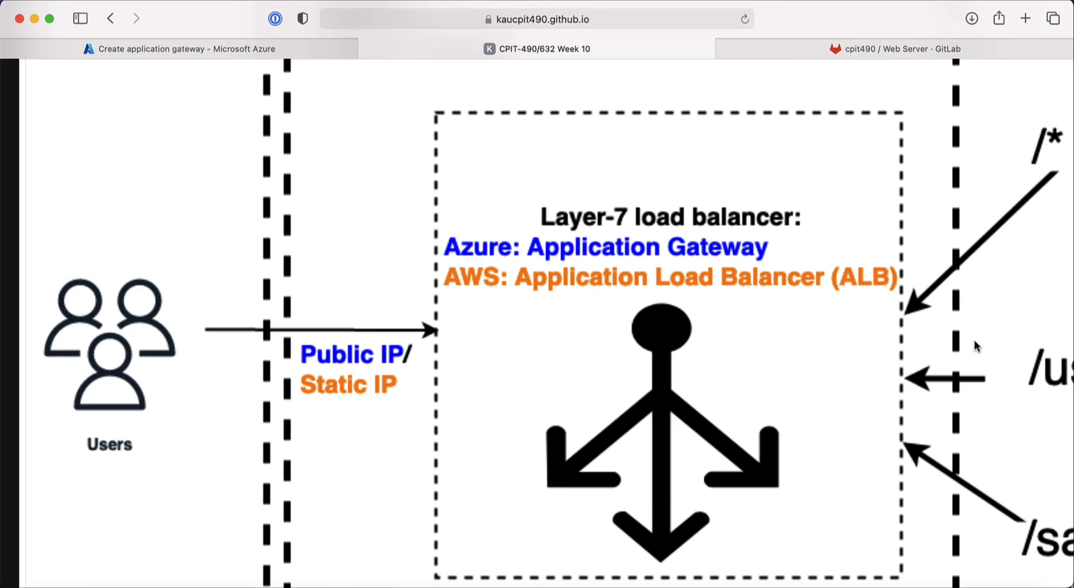
pyautogui.hscroll(10, 757, 369)
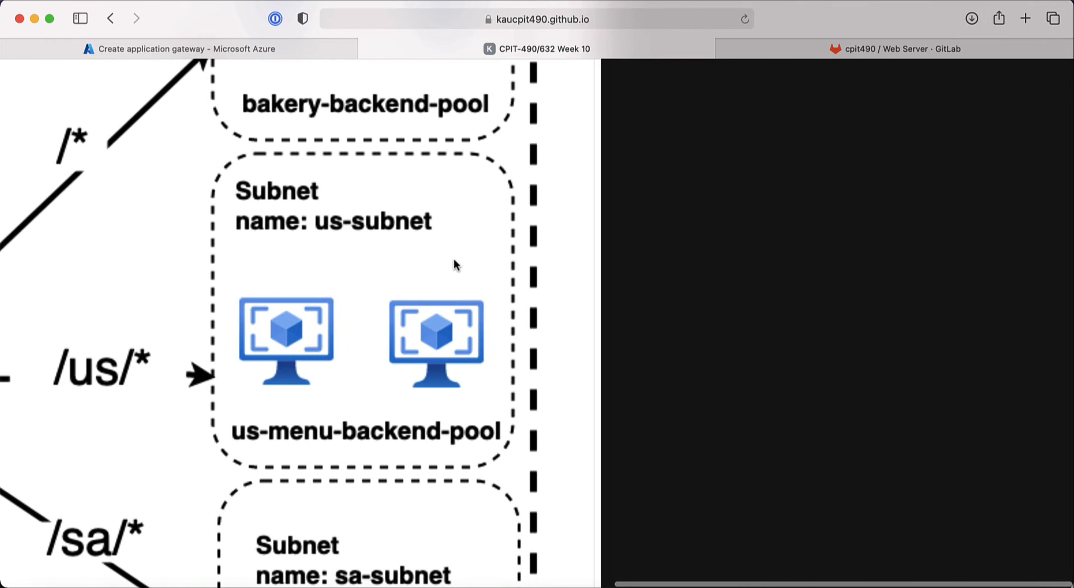
pyautogui.scroll(-10, 454, 259)
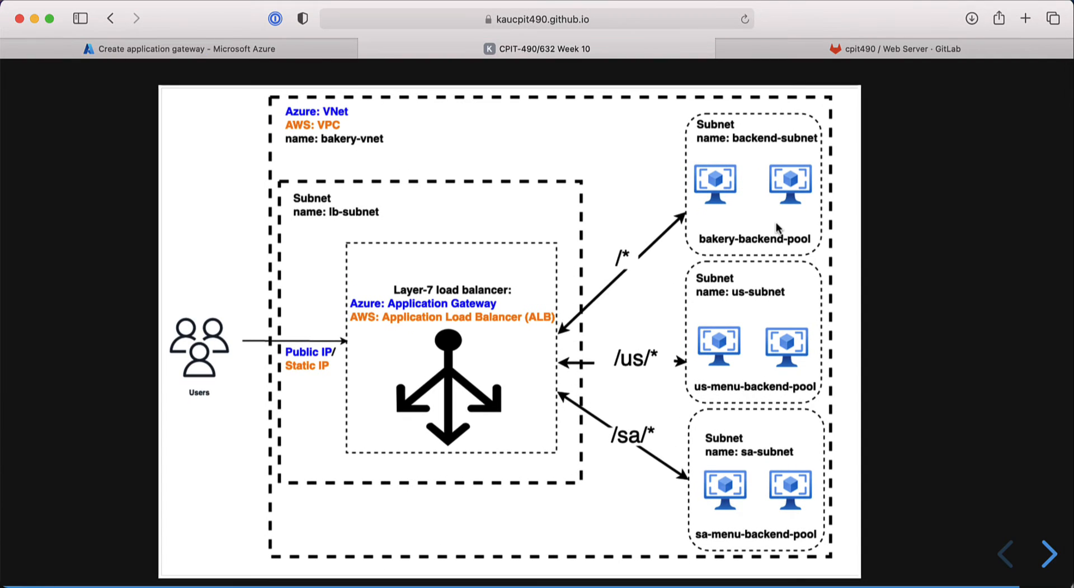
pyautogui.scroll(5, 776, 223)
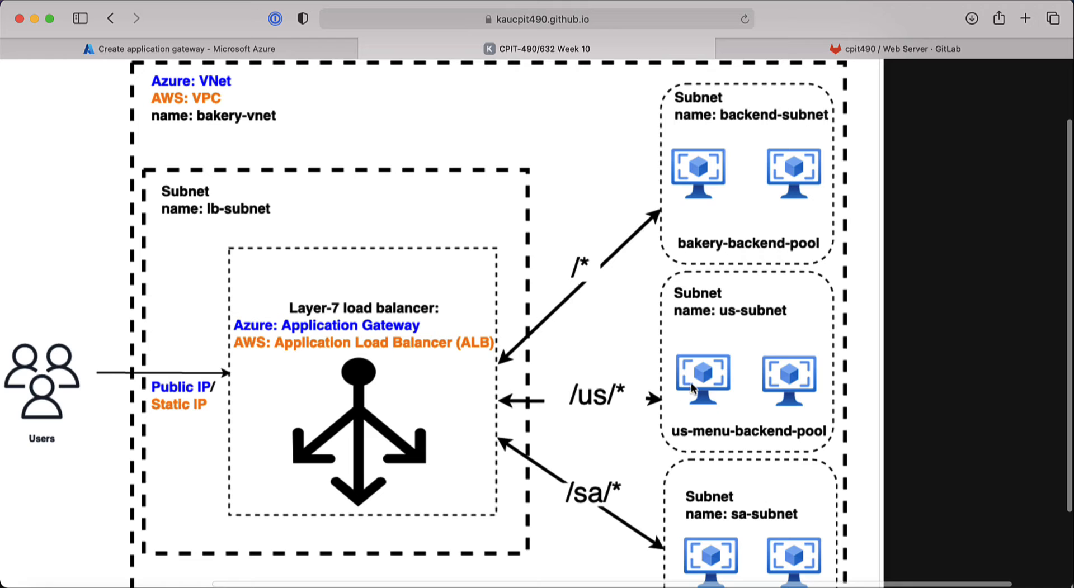
pyautogui.scroll(-2, 726, 406)
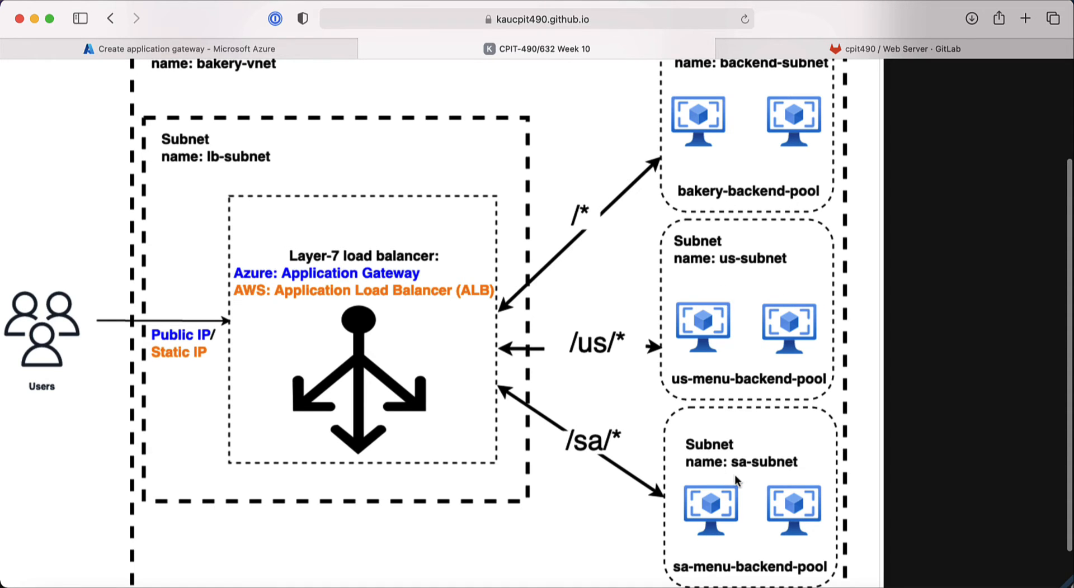
# Step: Add bakery-backend-pool as a backend pool without targets
pyautogui.click(195, 51)
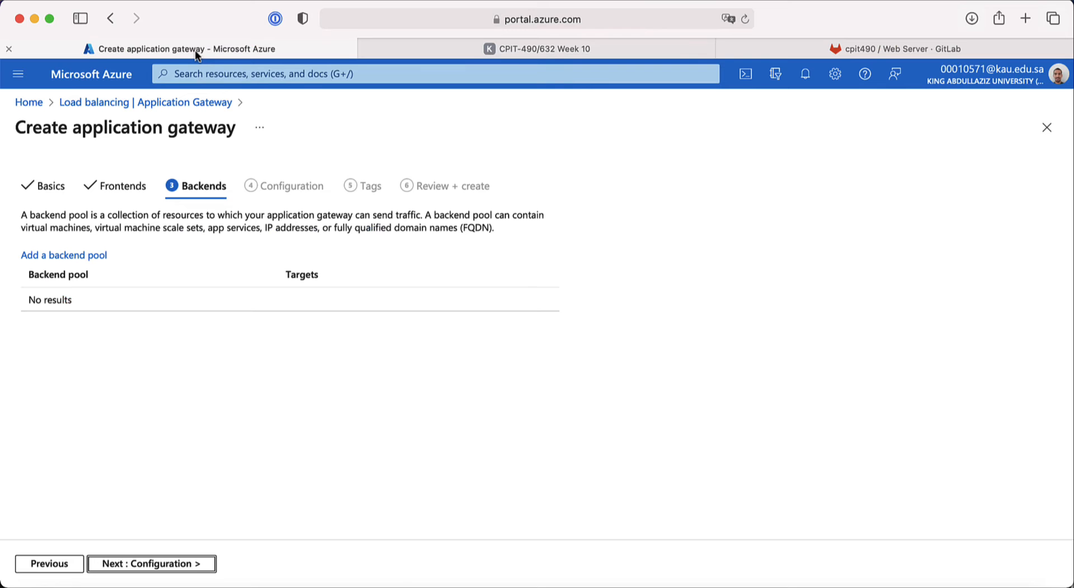
pyautogui.click(61, 256)
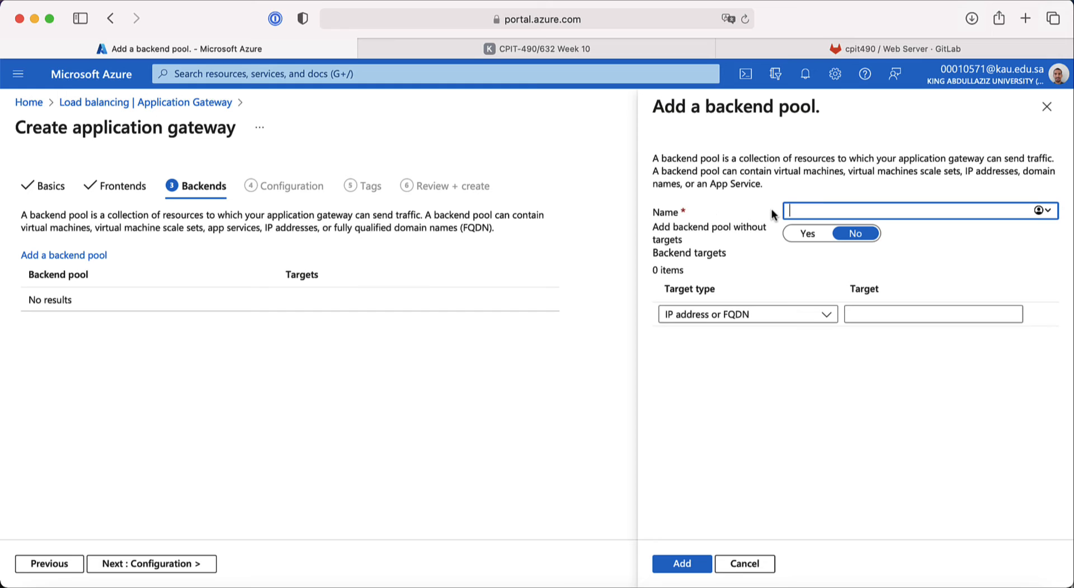
pyautogui.click(568, 51)
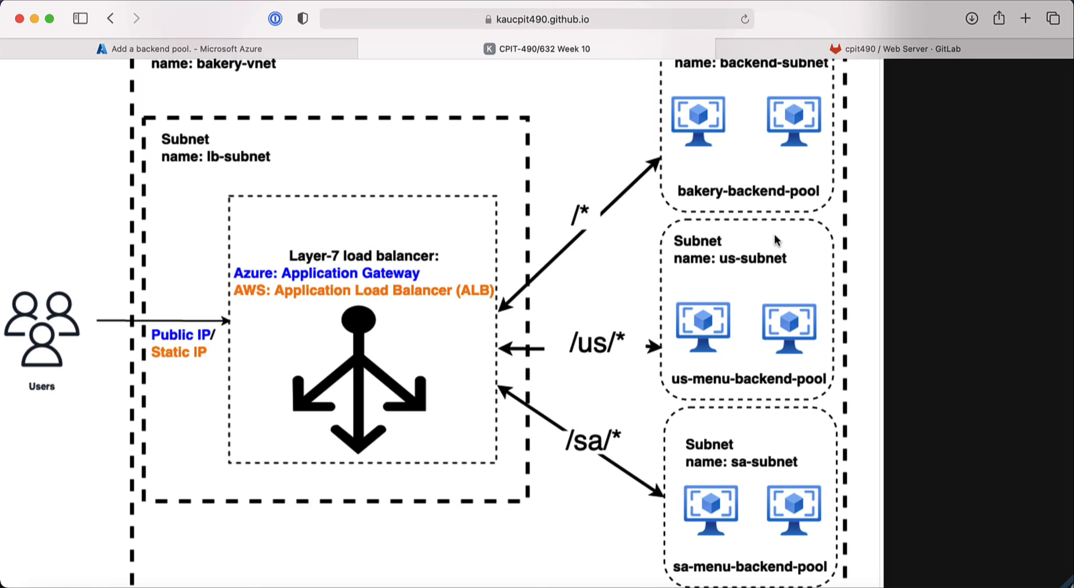
pyautogui.scroll(2, 775, 235)
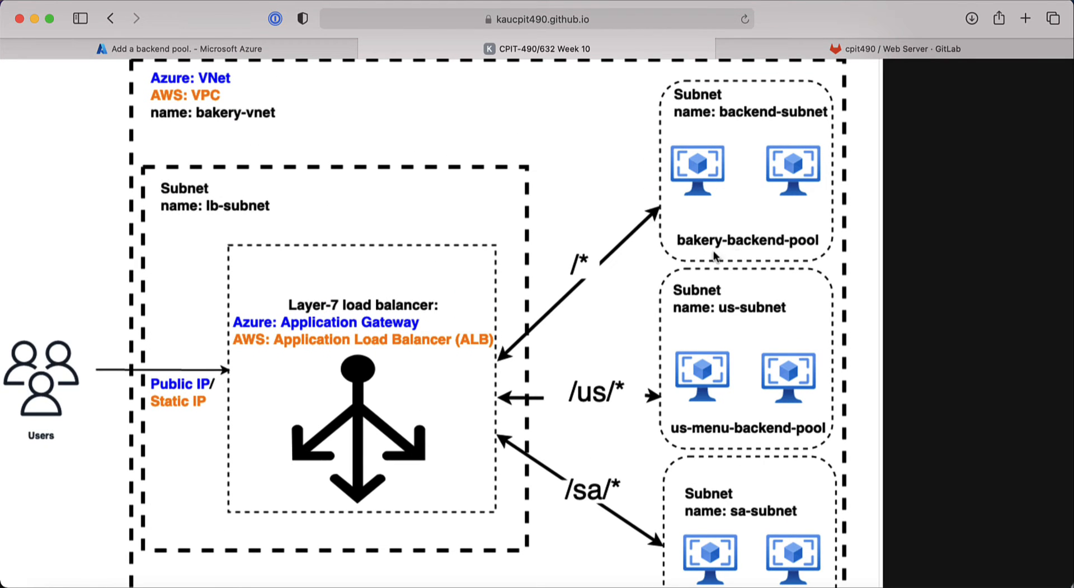
pyautogui.click(254, 49)
pyautogui.write('ba')
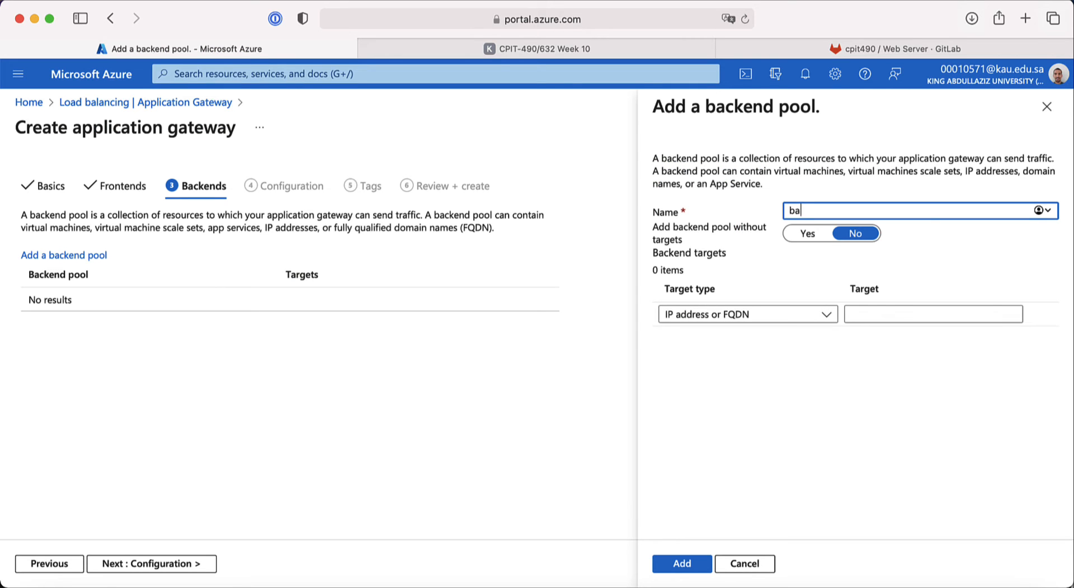
pyautogui.write('kery-backend-pool')
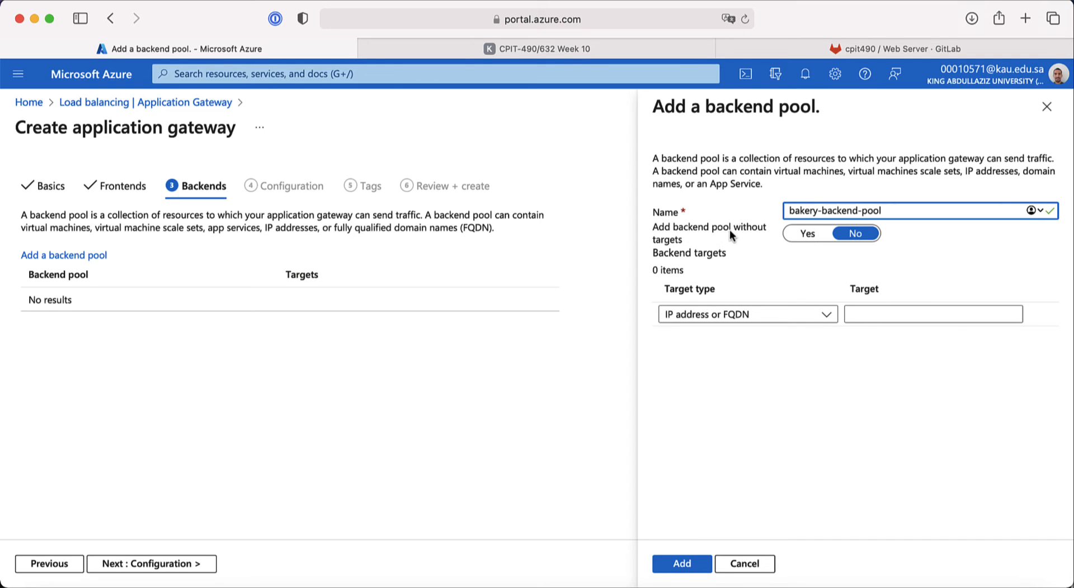
pyautogui.click(543, 49)
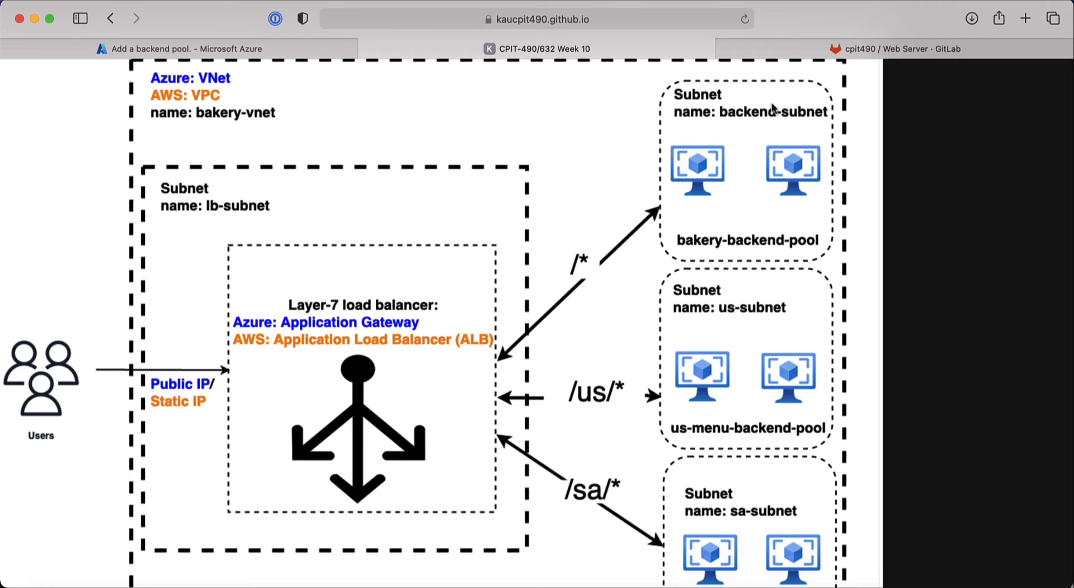
pyautogui.click(241, 52)
pyautogui.click(807, 236)
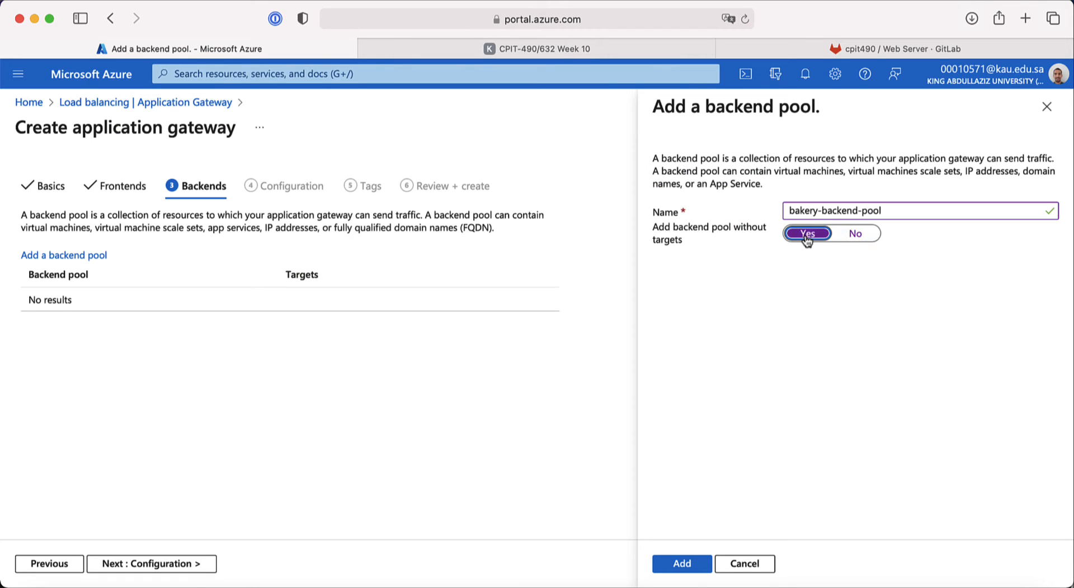
pyautogui.click(682, 565)
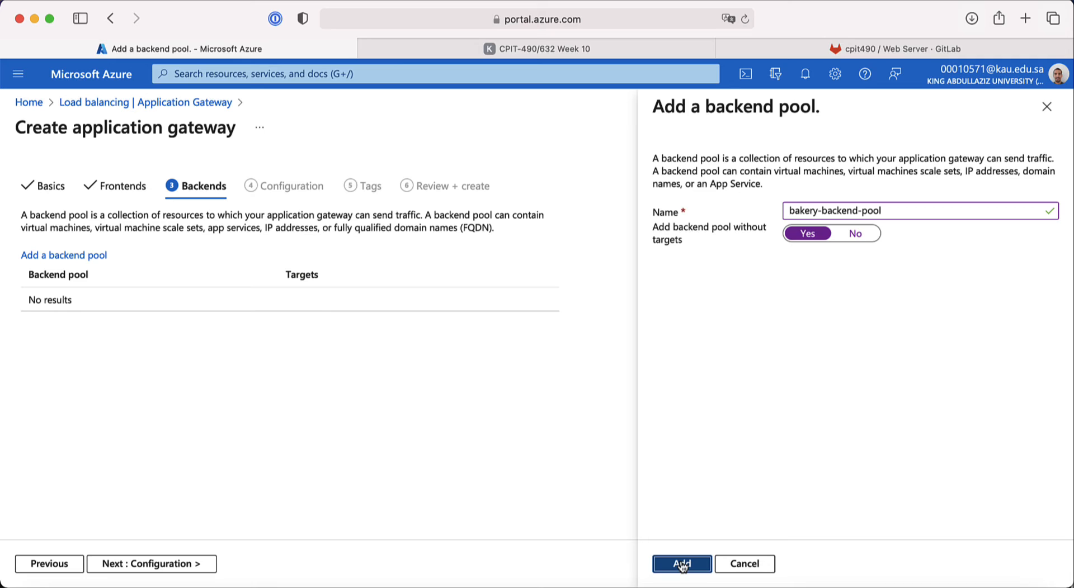
# Step: Add us-menu-backend-pool as a backend pool without targets
pyautogui.click(86, 256)
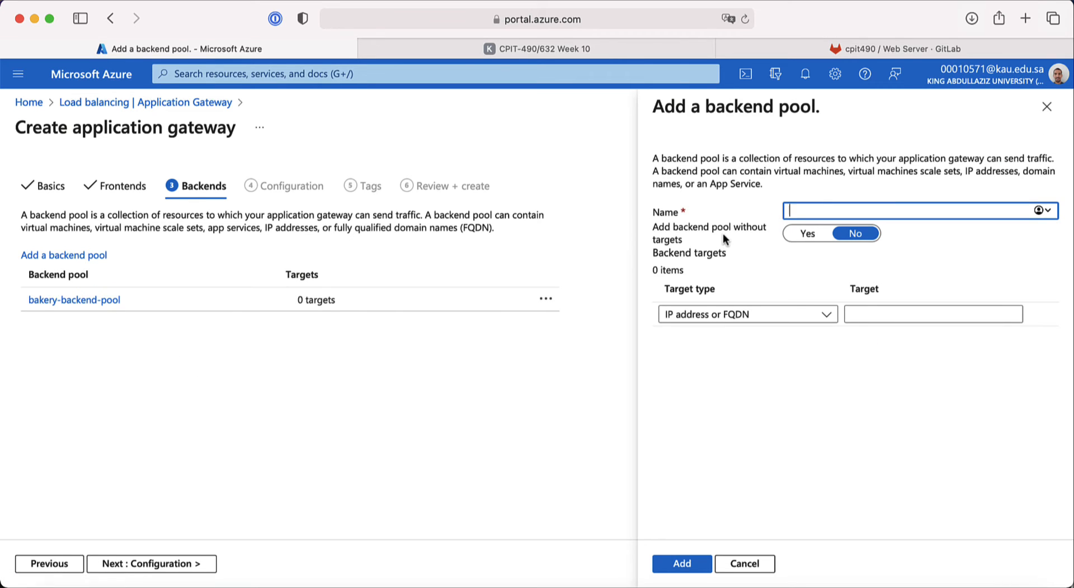
pyautogui.click(596, 49)
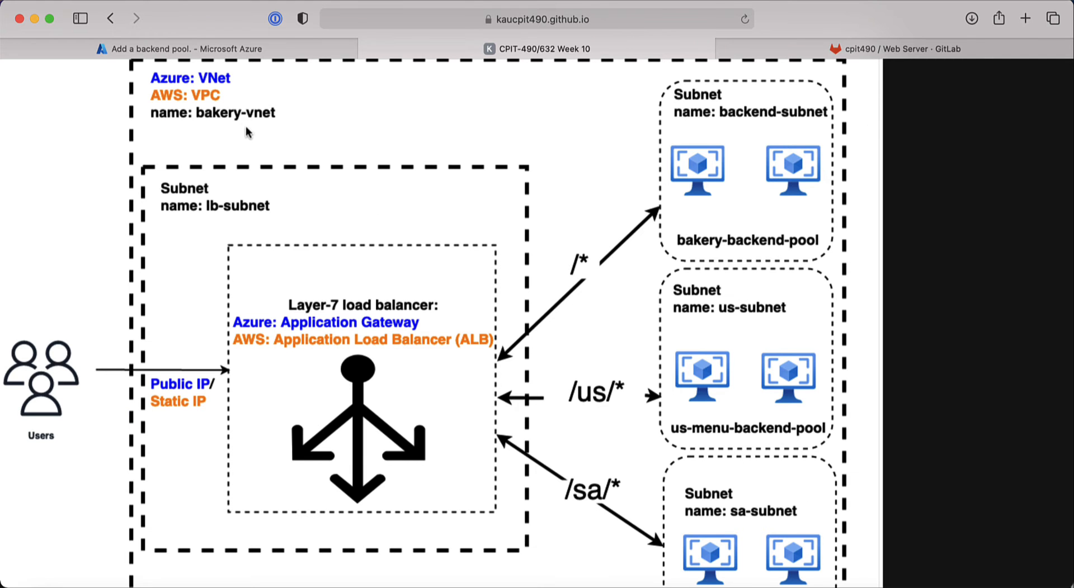
pyautogui.click(214, 42)
pyautogui.write('u')
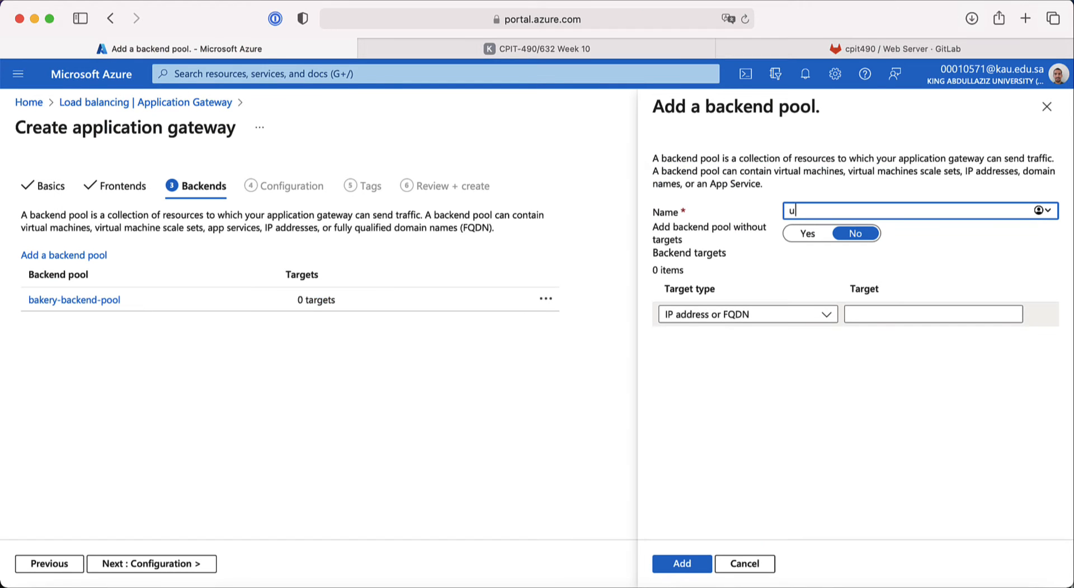
pyautogui.write('s-menu-backend-po')
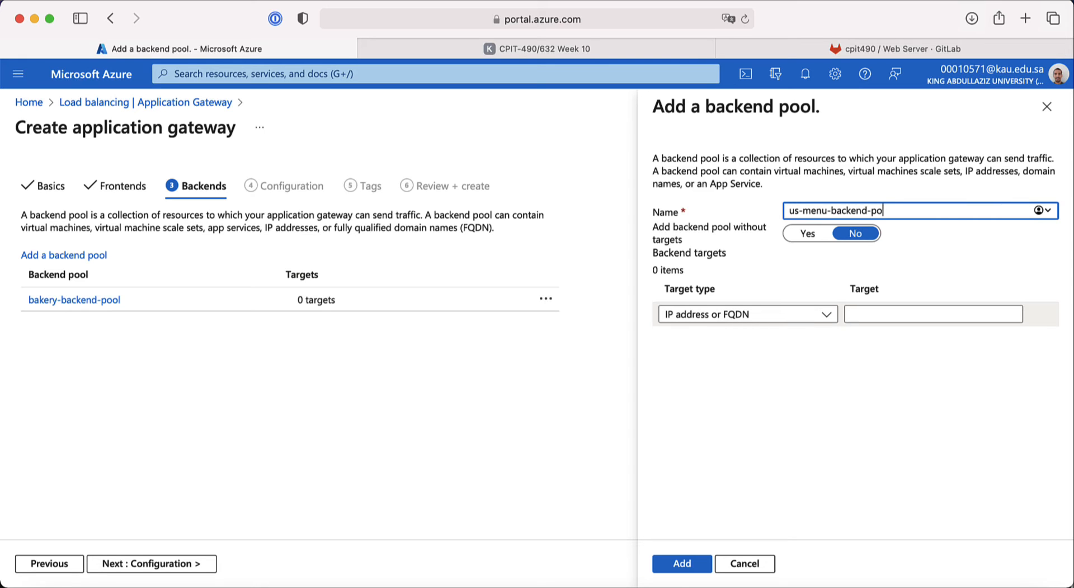
pyautogui.write('ol')
pyautogui.click(808, 233)
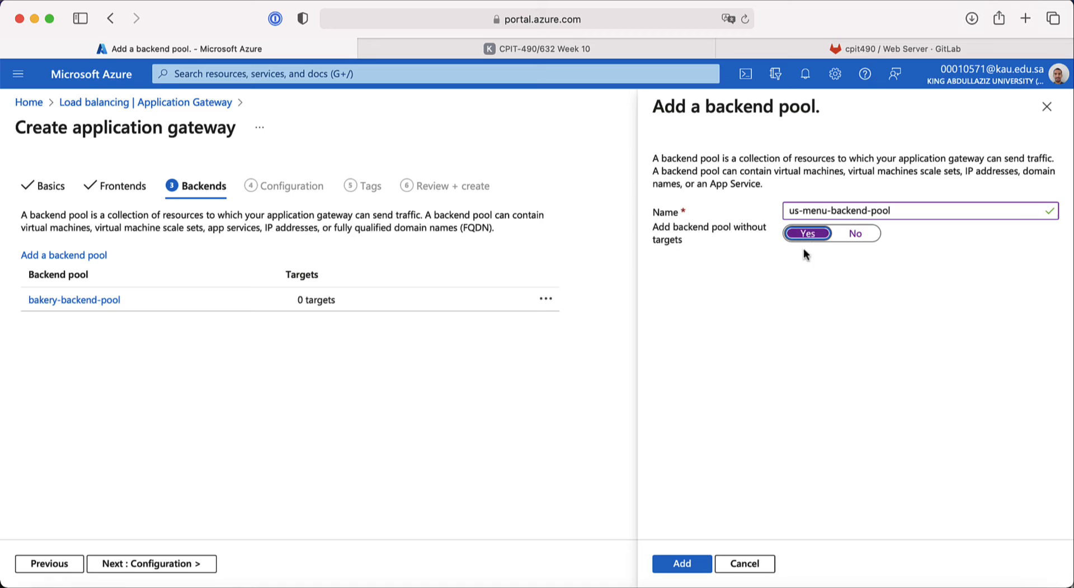
pyautogui.click(682, 565)
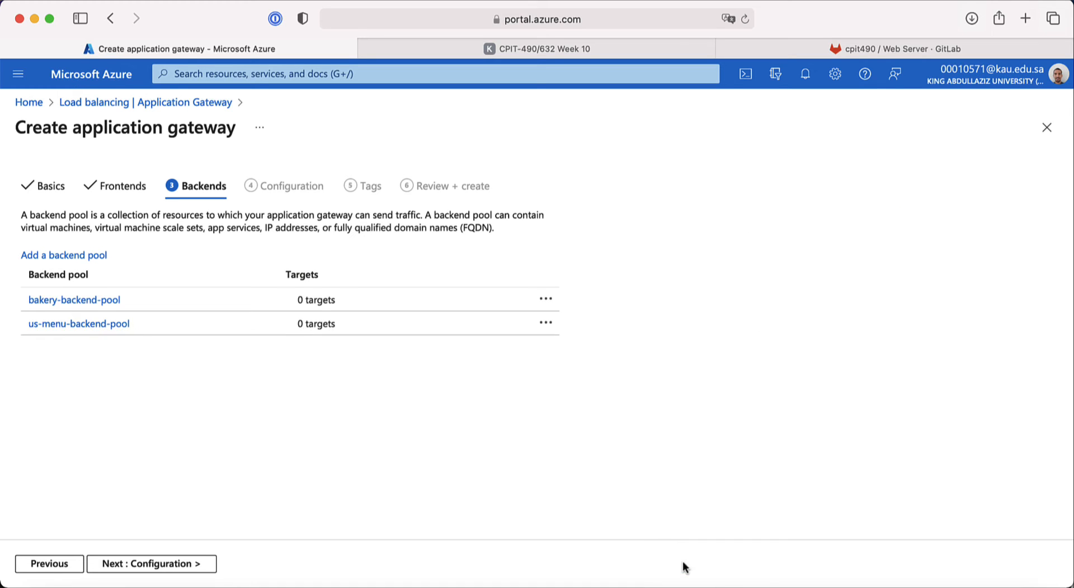
# Step: Add sa-menu-backend-pool without targets and continue to Configuration
pyautogui.click(82, 255)
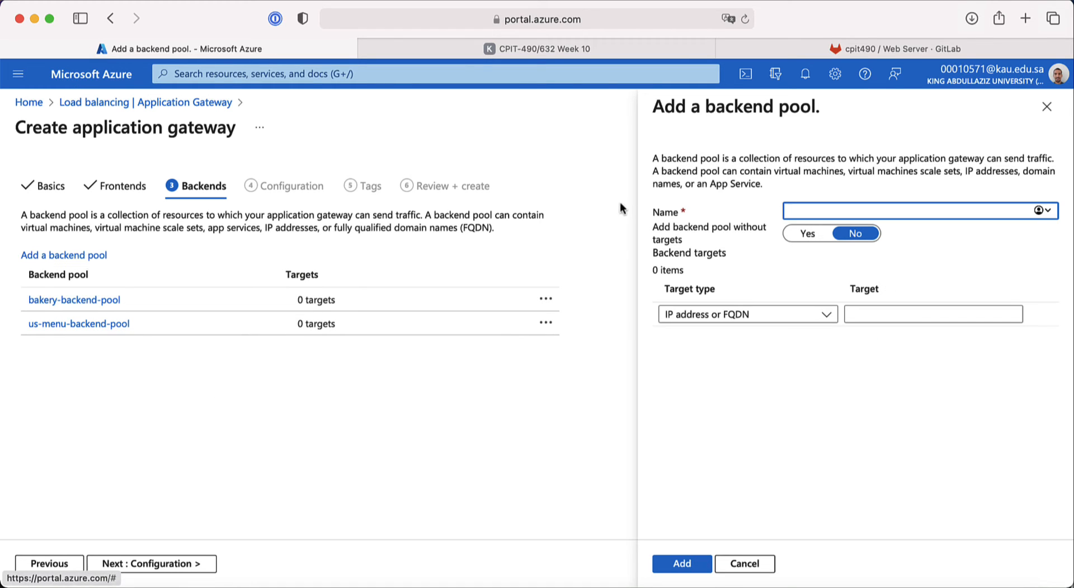
pyautogui.write('sa-men')
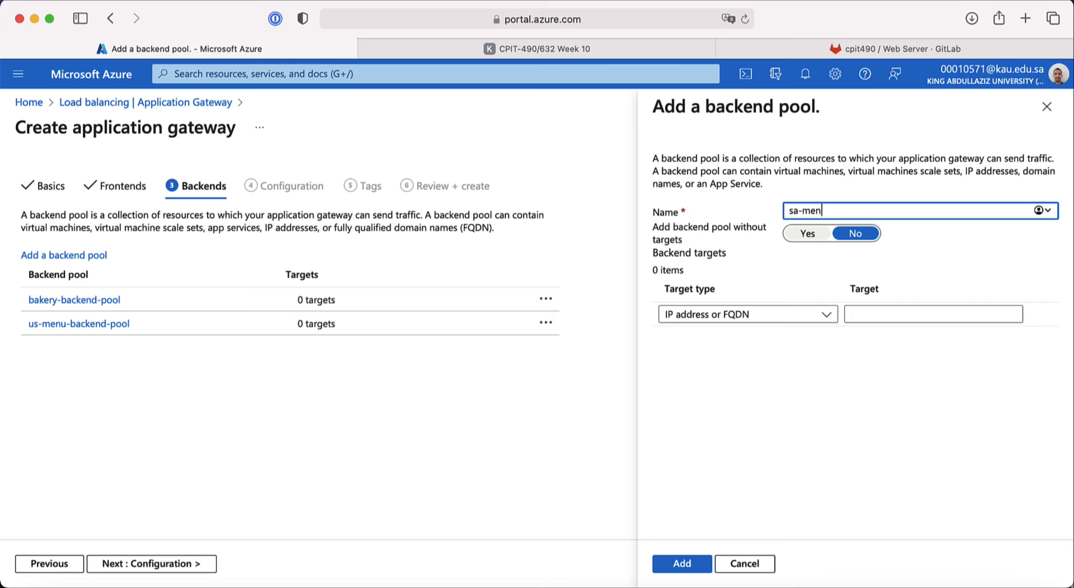
pyautogui.write('u-backend-pool')
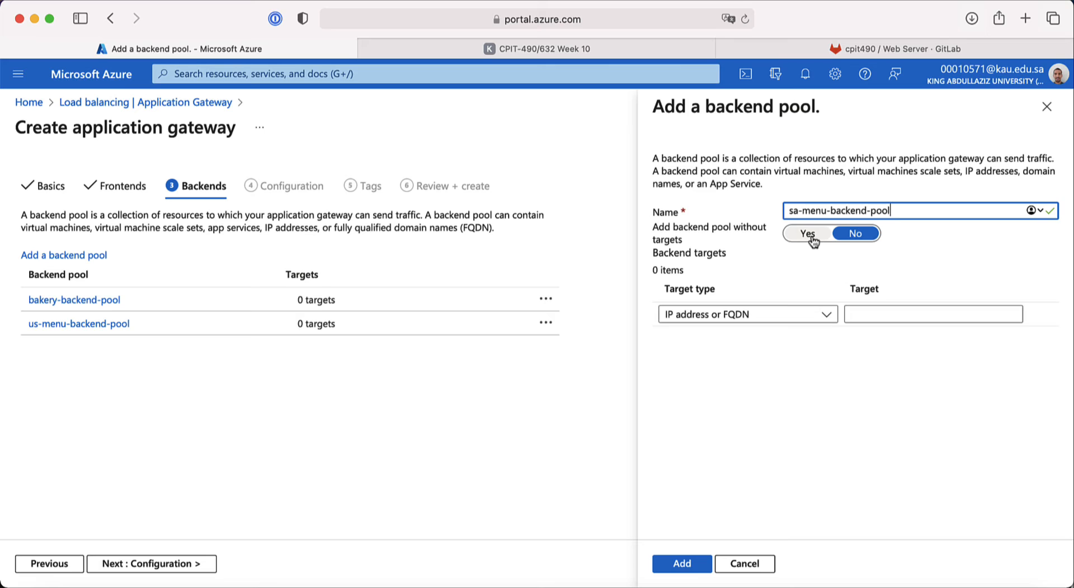
pyautogui.click(812, 240)
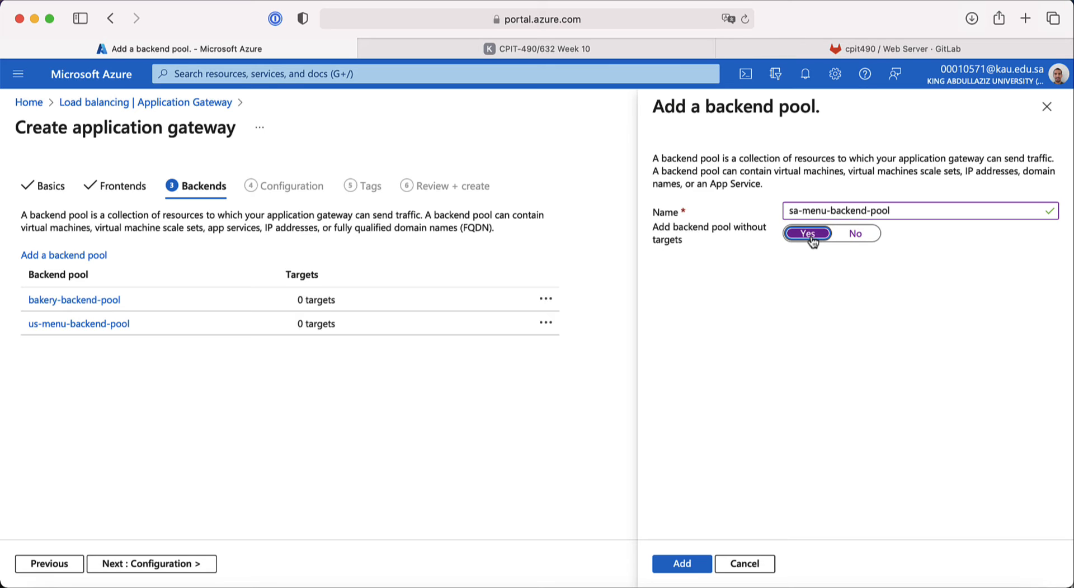
pyautogui.click(681, 564)
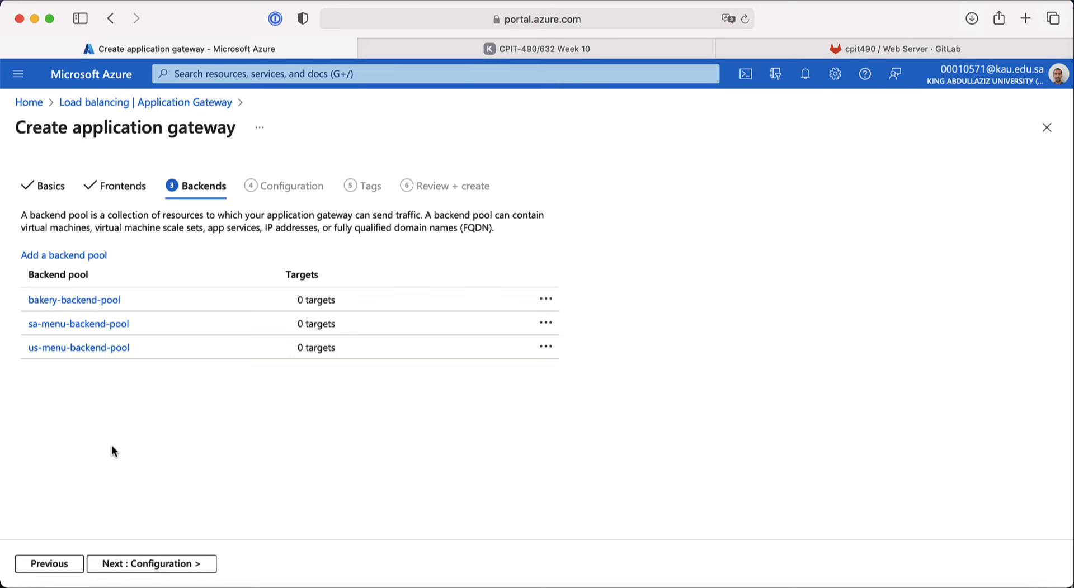
pyautogui.click(182, 566)
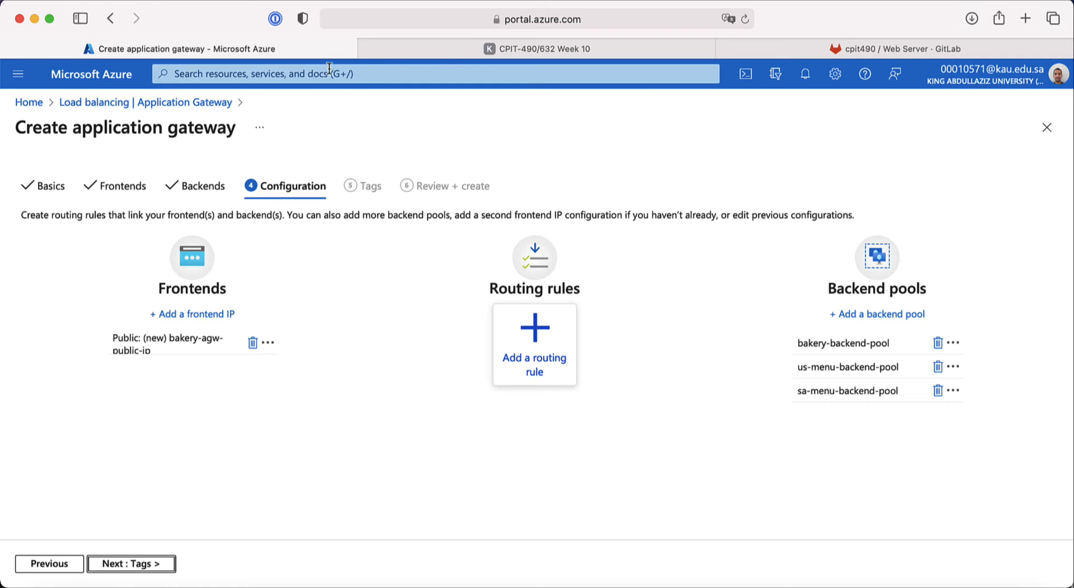
pyautogui.click(488, 48)
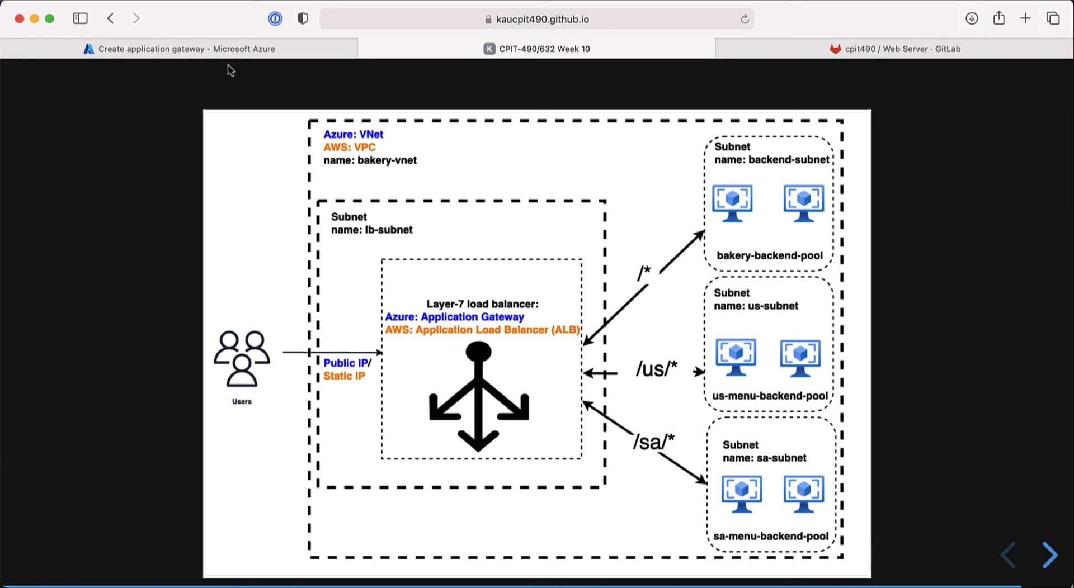
pyautogui.click(222, 50)
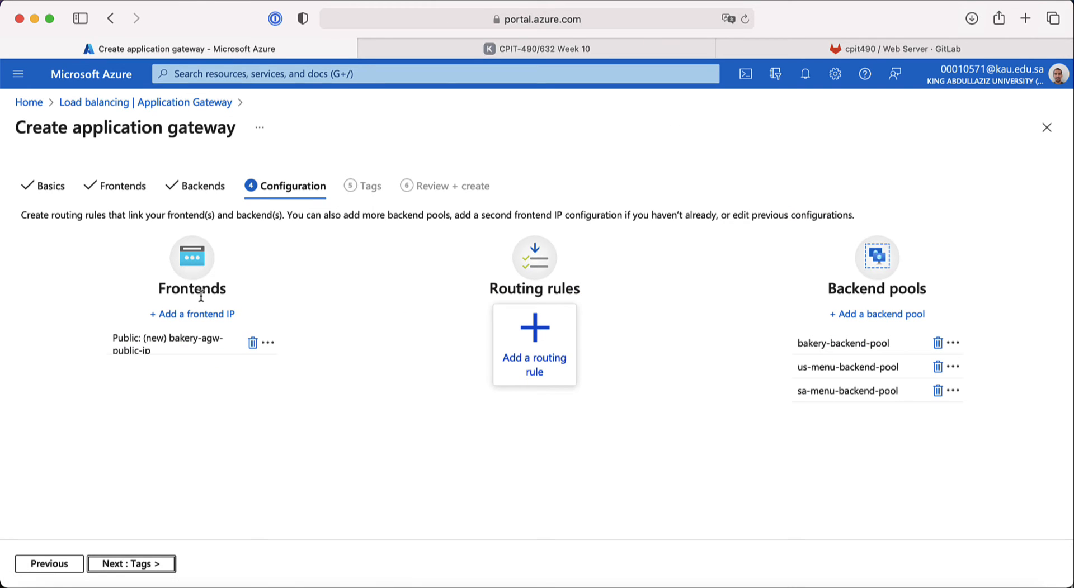
pyautogui.click(446, 49)
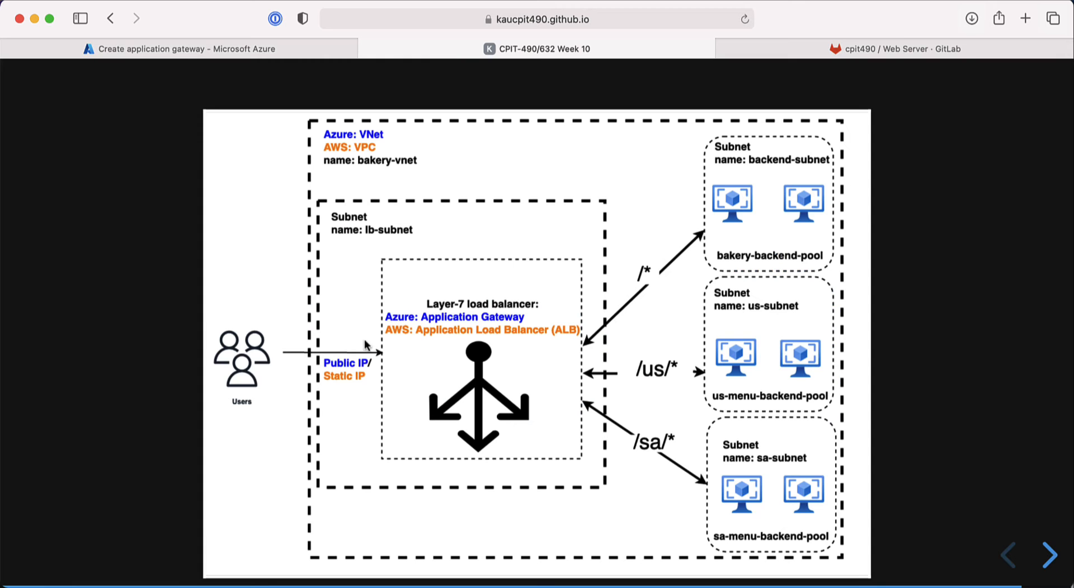
pyautogui.click(206, 47)
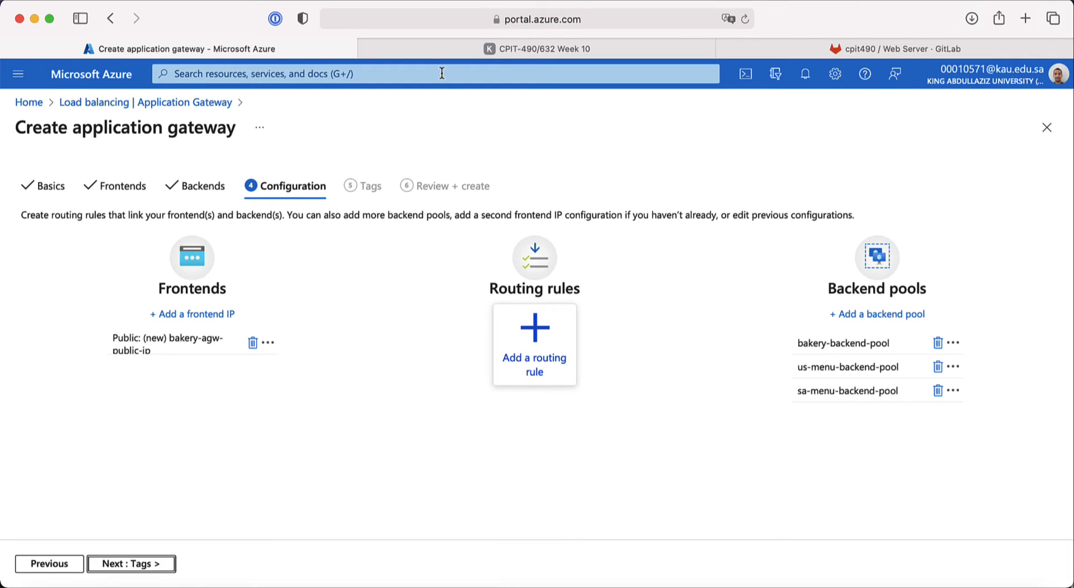
pyautogui.click(454, 54)
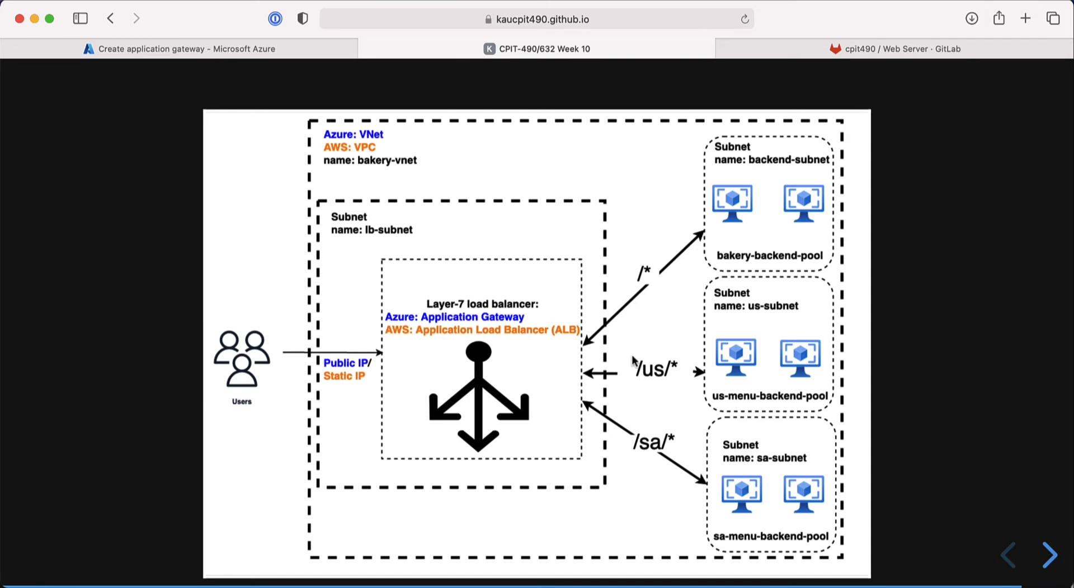
pyautogui.click(291, 49)
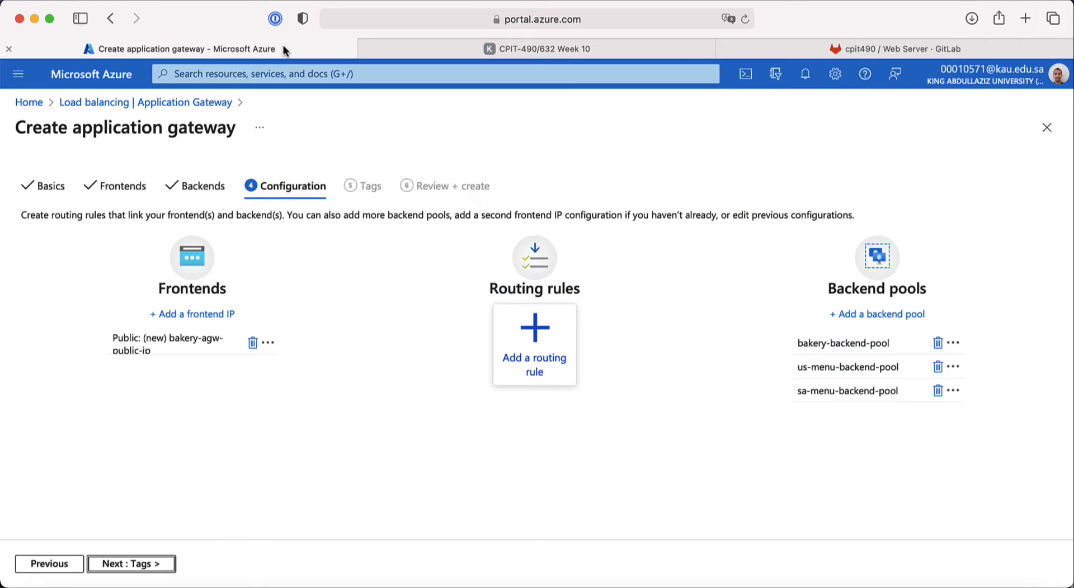
pyautogui.click(579, 52)
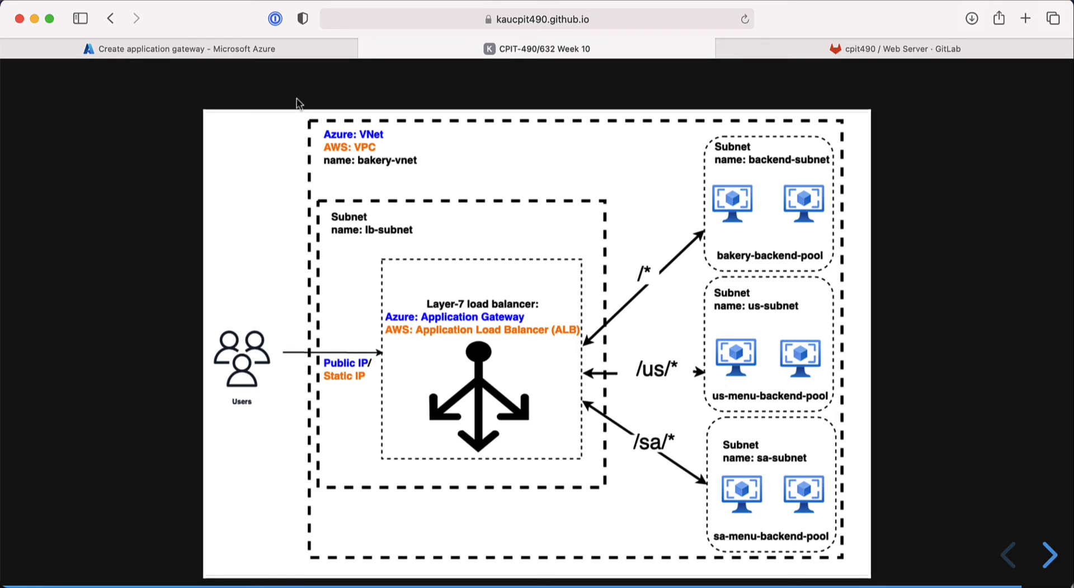
pyautogui.click(294, 52)
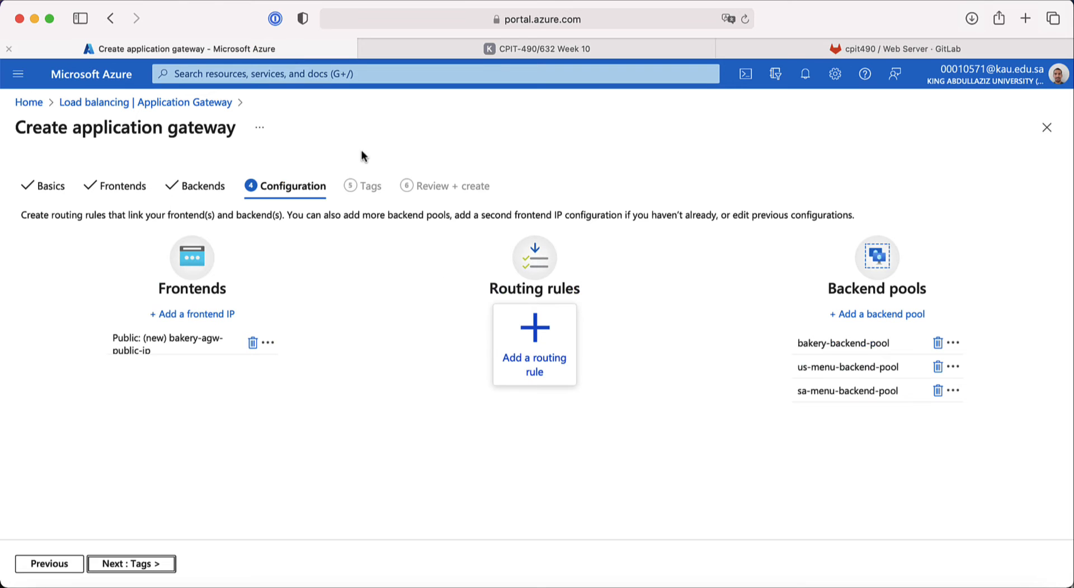
# Step: Start a new routing rule named bakery-rules with priority 1
pyautogui.click(546, 365)
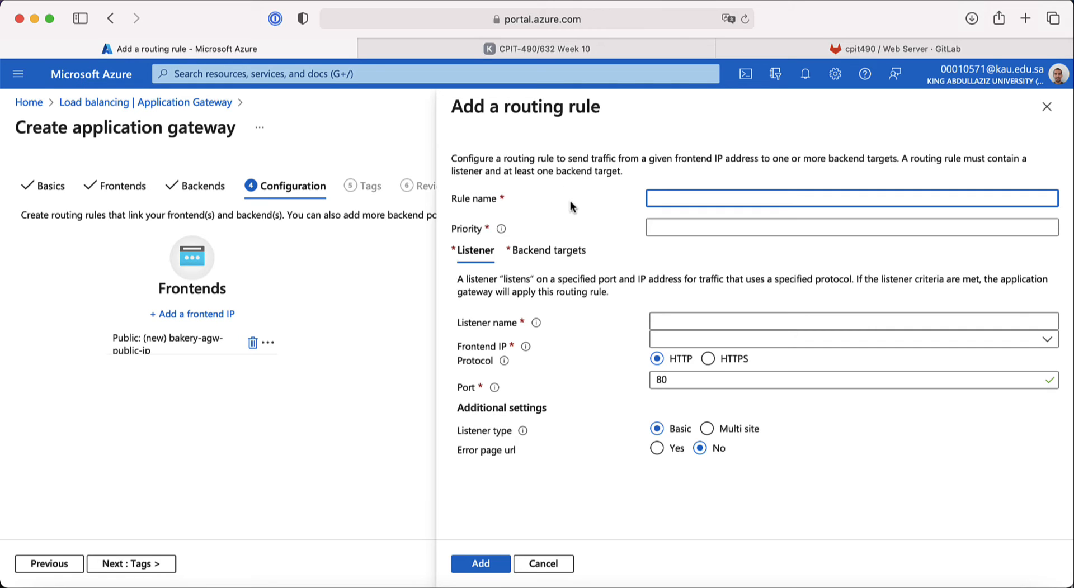
pyautogui.write('bakery-rule')
pyautogui.click(670, 233)
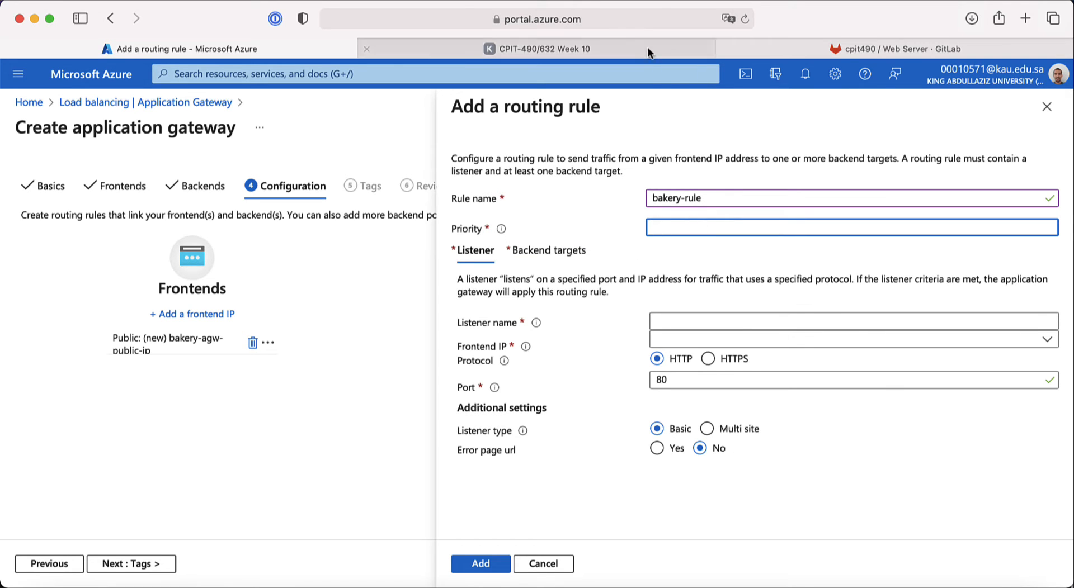
pyautogui.click(633, 42)
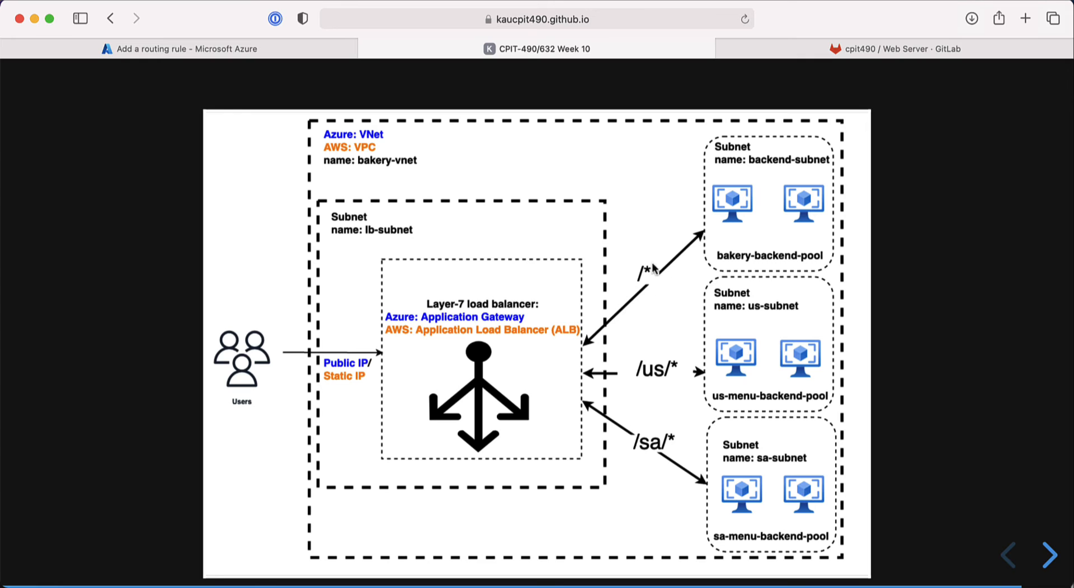
pyautogui.click(299, 49)
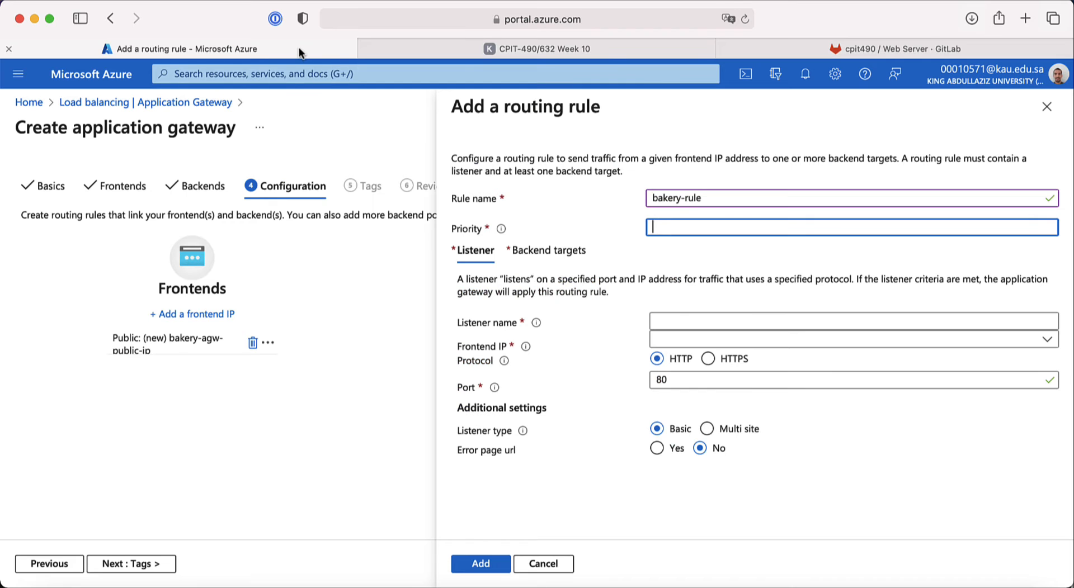
pyautogui.click(708, 204)
pyautogui.write('s')
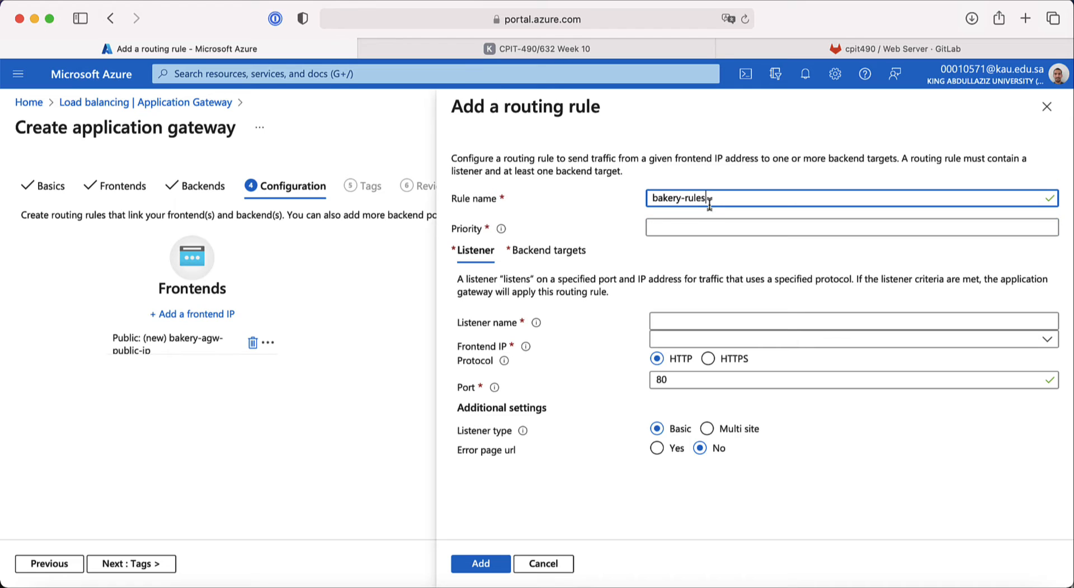
pyautogui.click(682, 231)
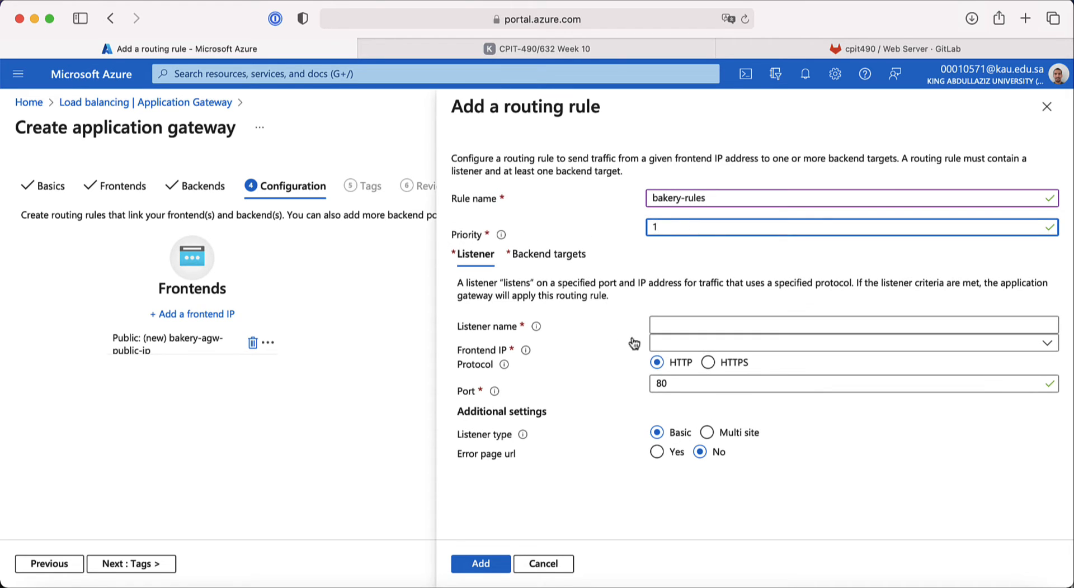
# Step: Add listener bakery-listener on the Public frontend IP and submit the rule
pyautogui.click(668, 326)
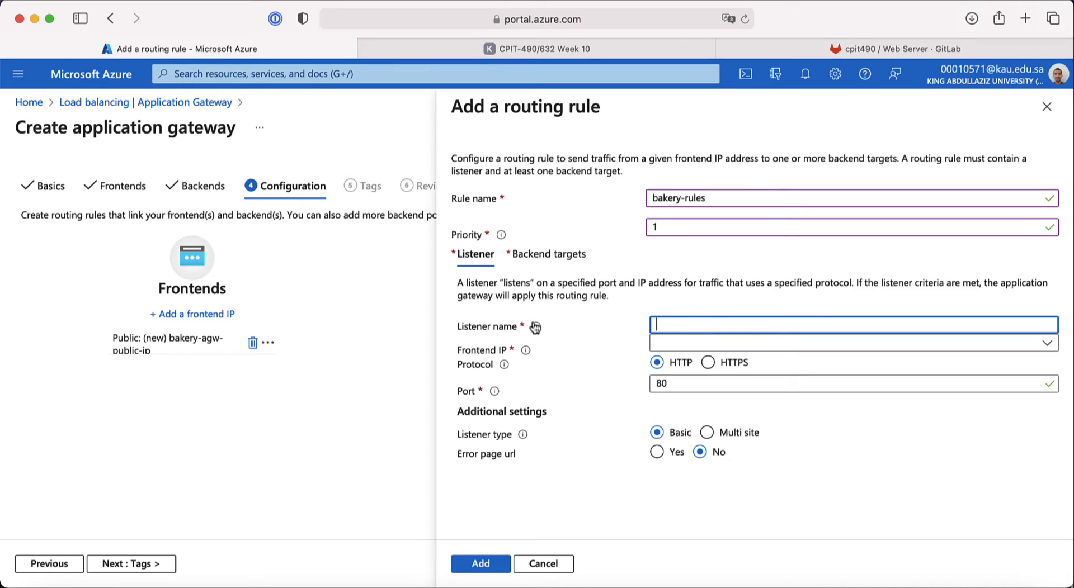
pyautogui.moveTo(537, 329)
pyautogui.write('bakery-listener')
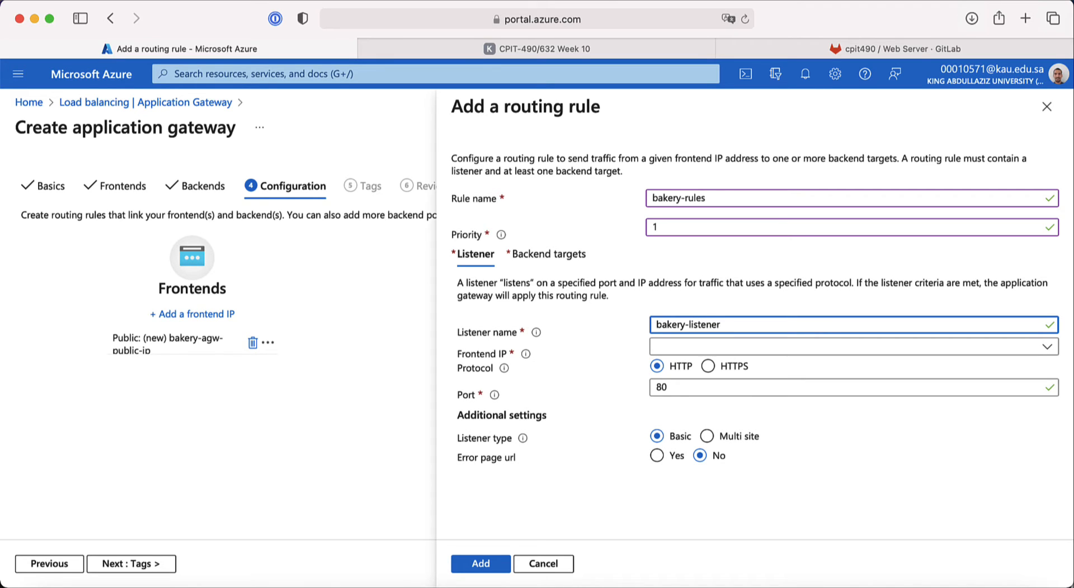
pyautogui.click(693, 353)
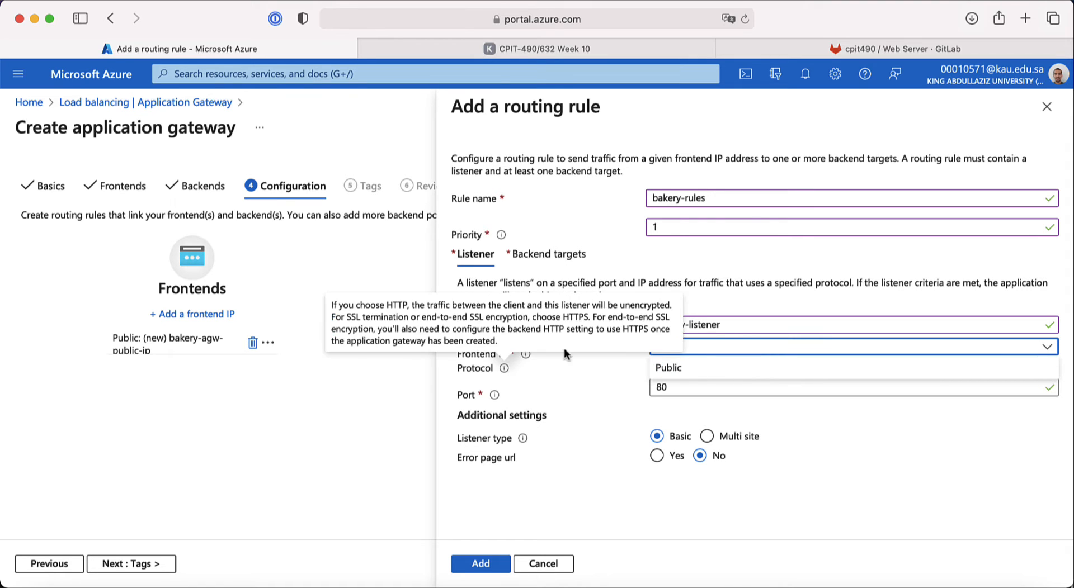
pyautogui.click(691, 368)
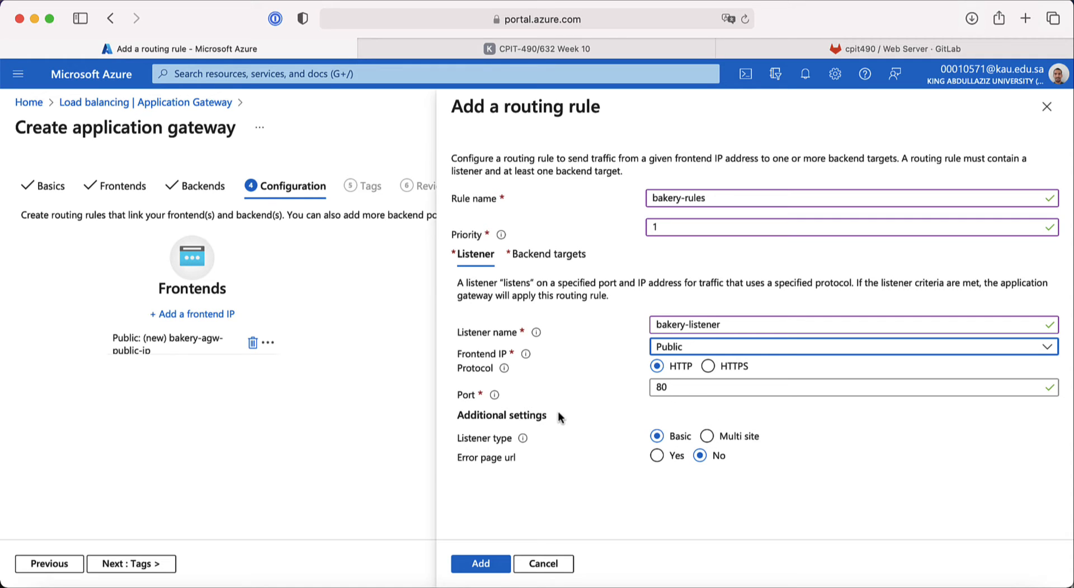
pyautogui.click(481, 565)
pyautogui.click(490, 566)
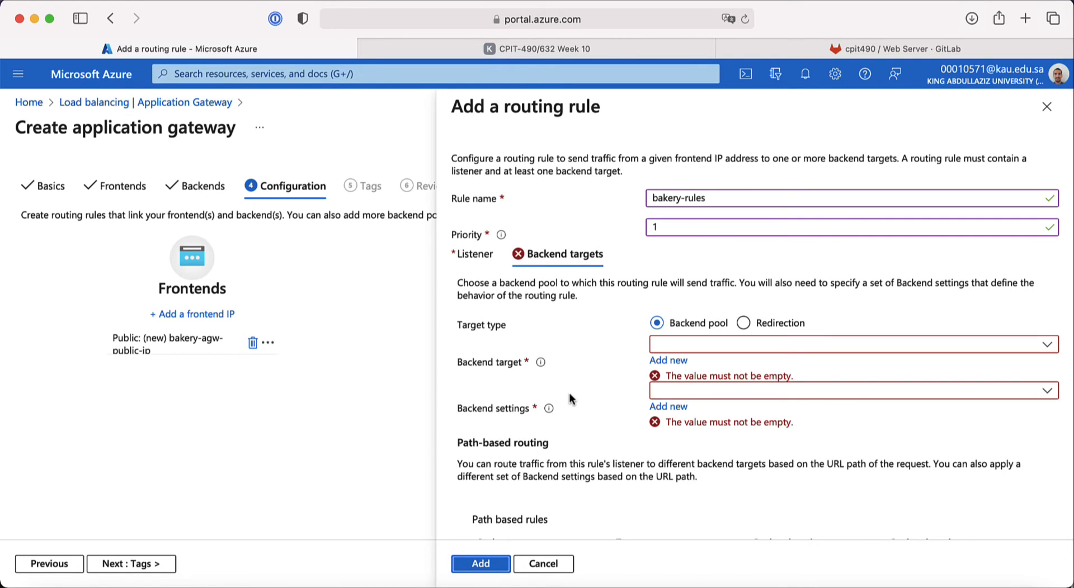
# Step: Set the rule's backend target to bakery-backend-pool
pyautogui.click(475, 256)
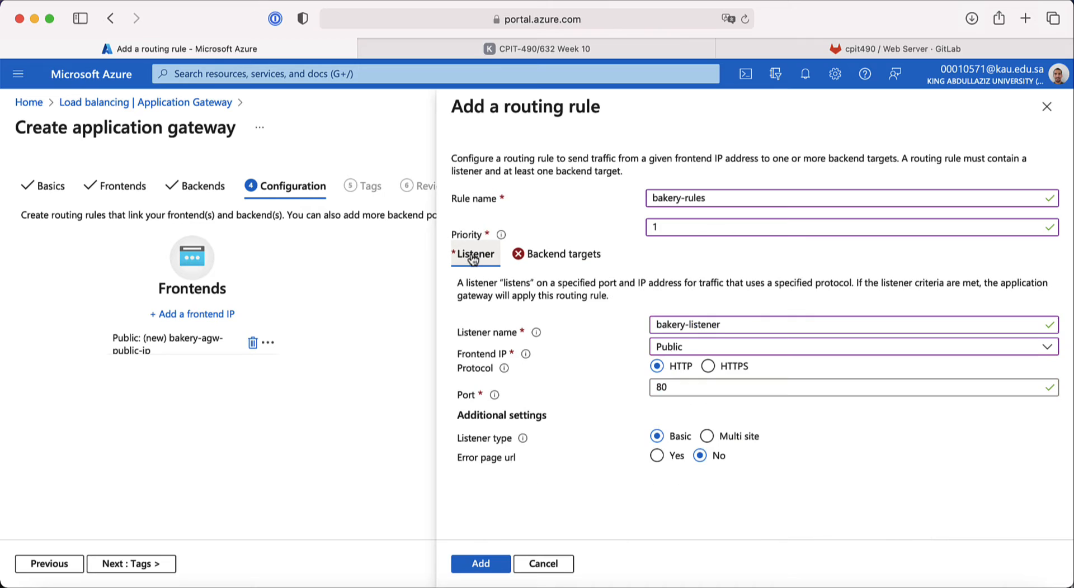
pyautogui.click(554, 263)
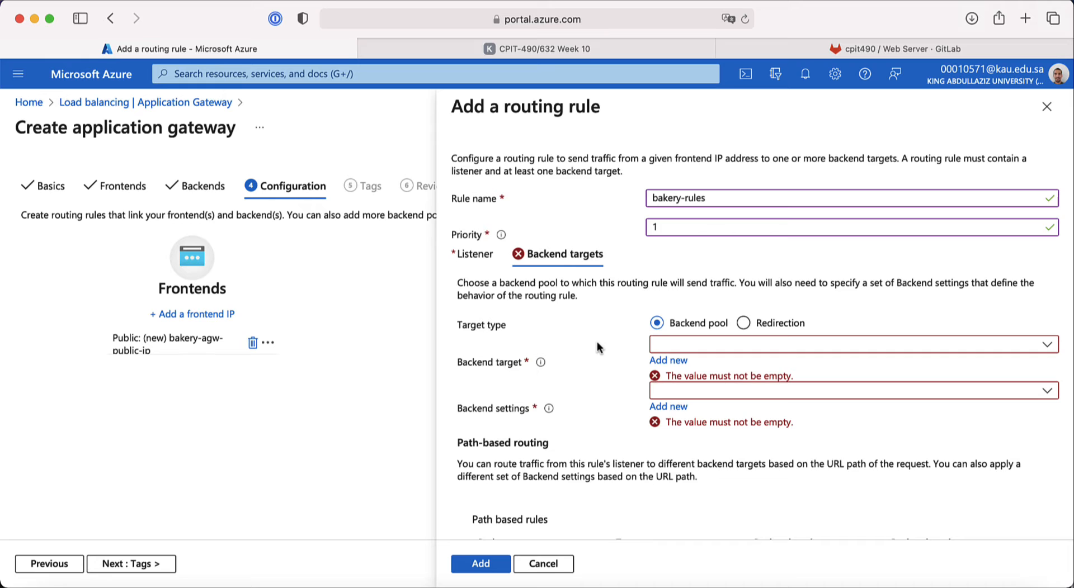
pyautogui.scroll(-2, 596, 343)
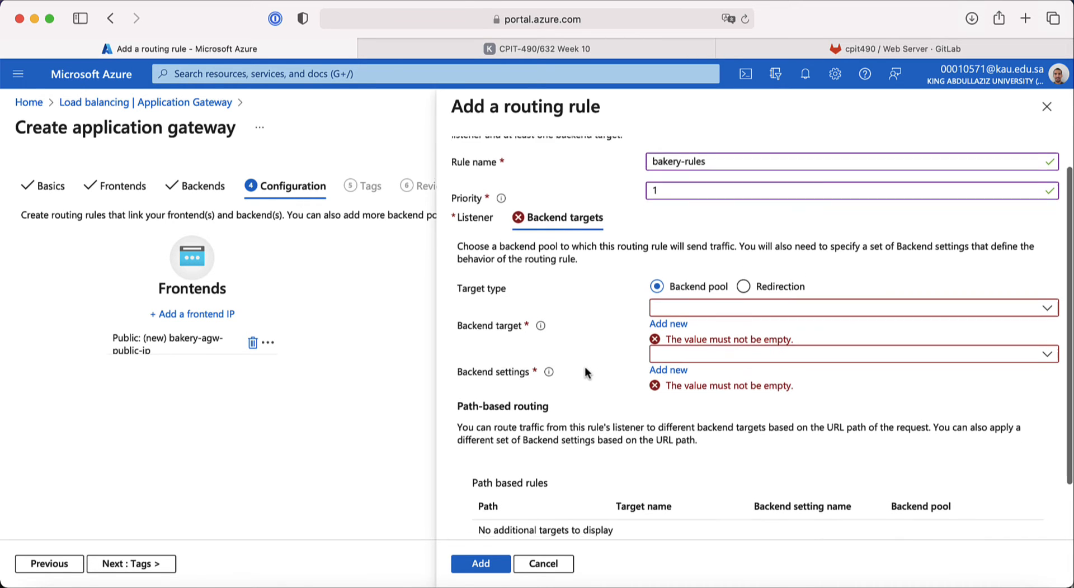
pyautogui.scroll(-1, 585, 367)
pyautogui.scroll(2, 585, 366)
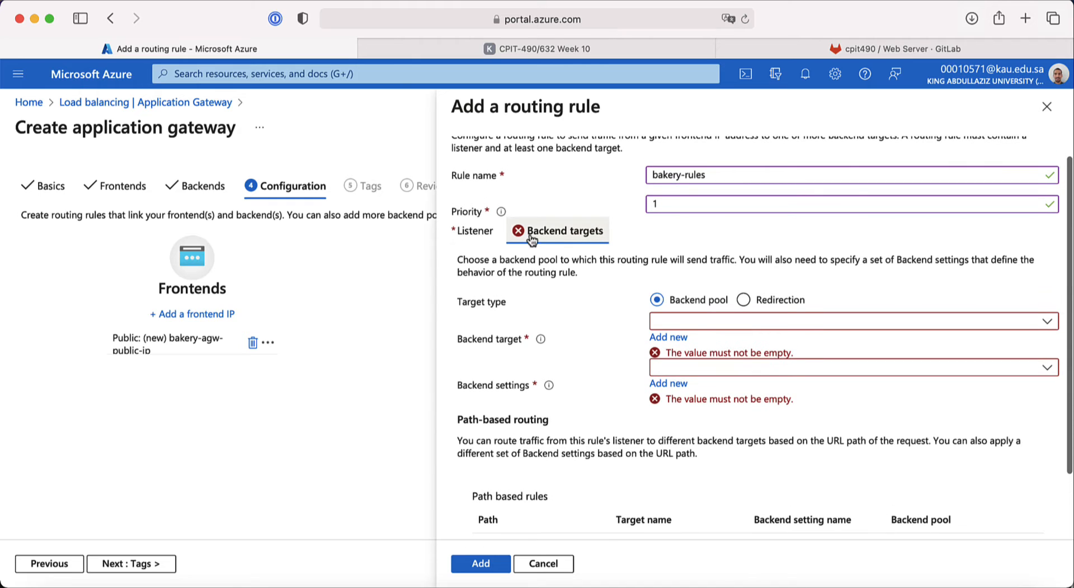
pyautogui.click(499, 50)
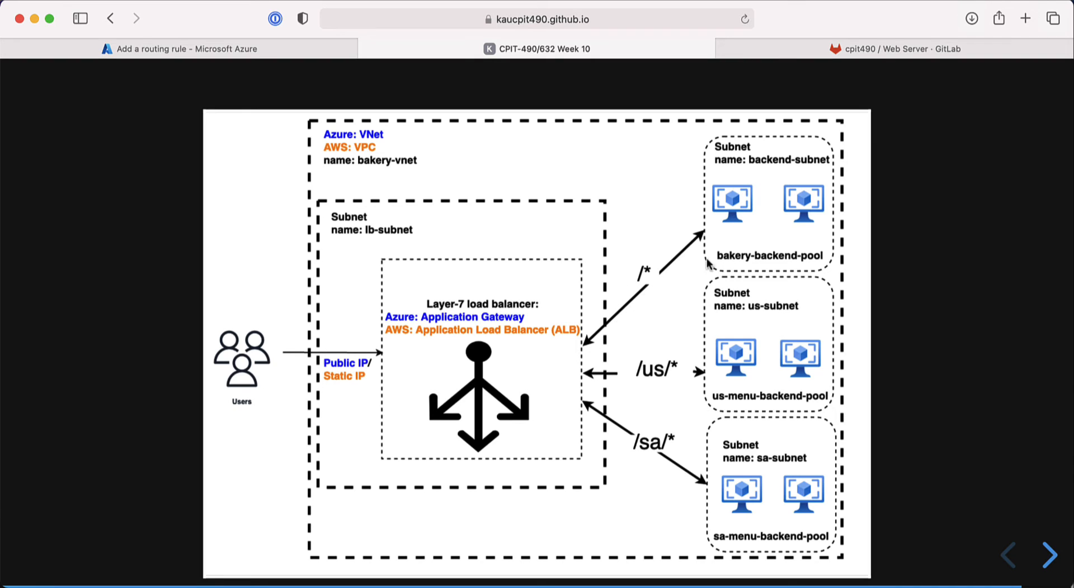
pyautogui.click(318, 49)
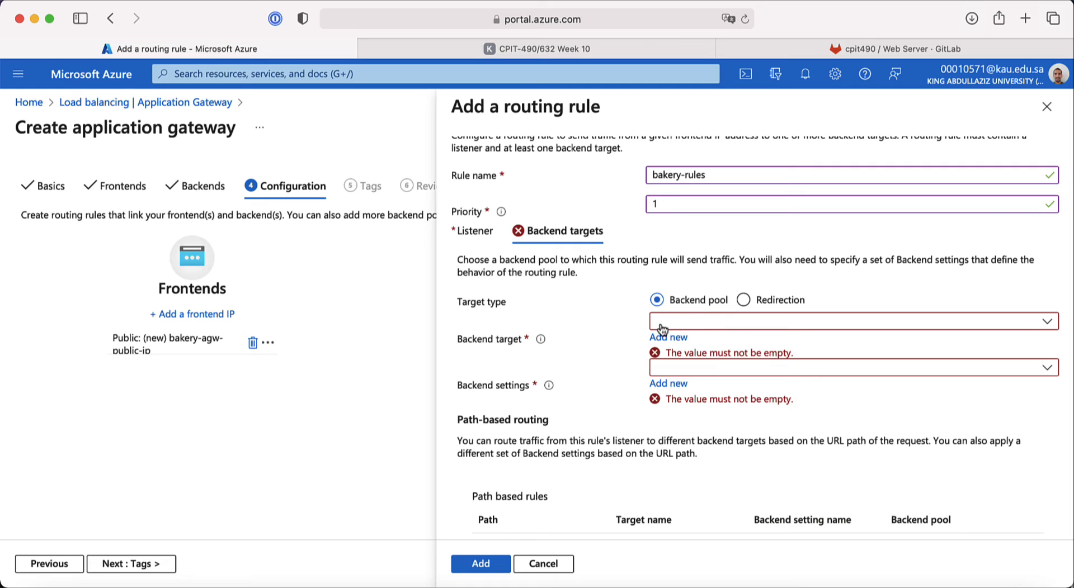
pyautogui.click(689, 327)
pyautogui.click(692, 340)
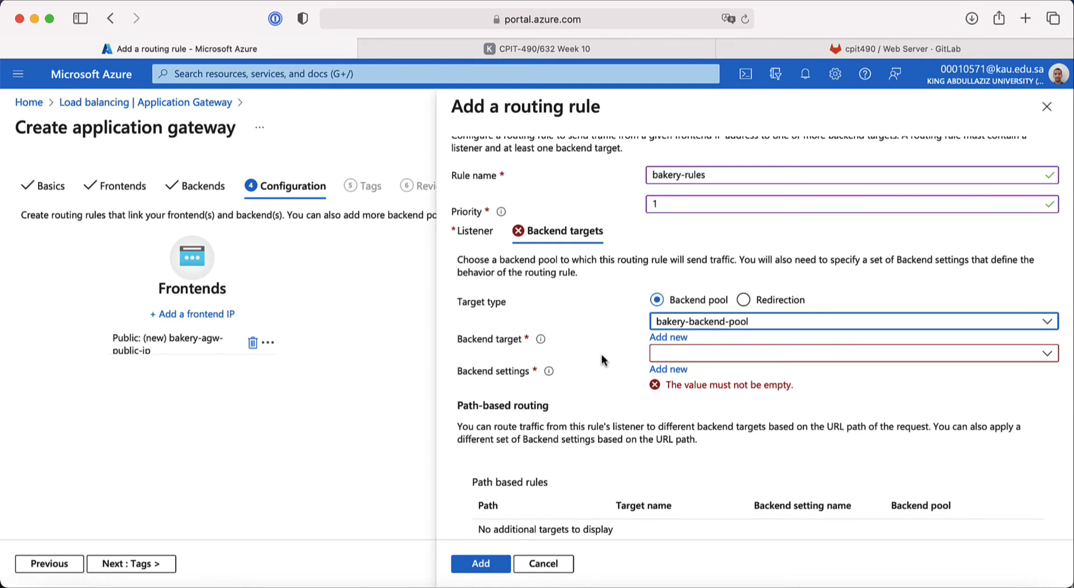
# Step: Confirm the Backend settings dropdown has no existing settings
pyautogui.scroll(-2, 595, 359)
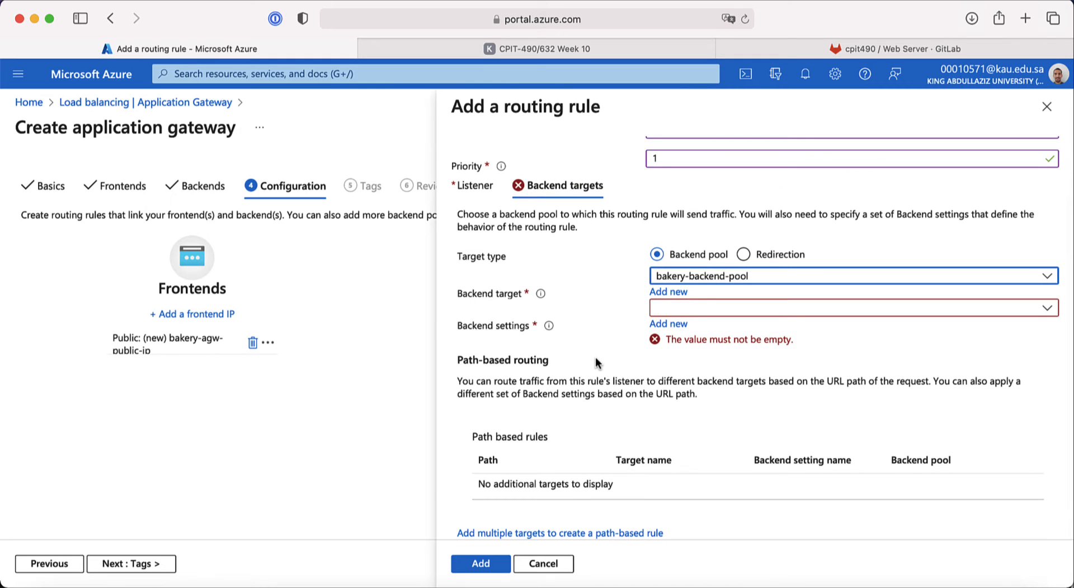
pyautogui.moveTo(543, 301)
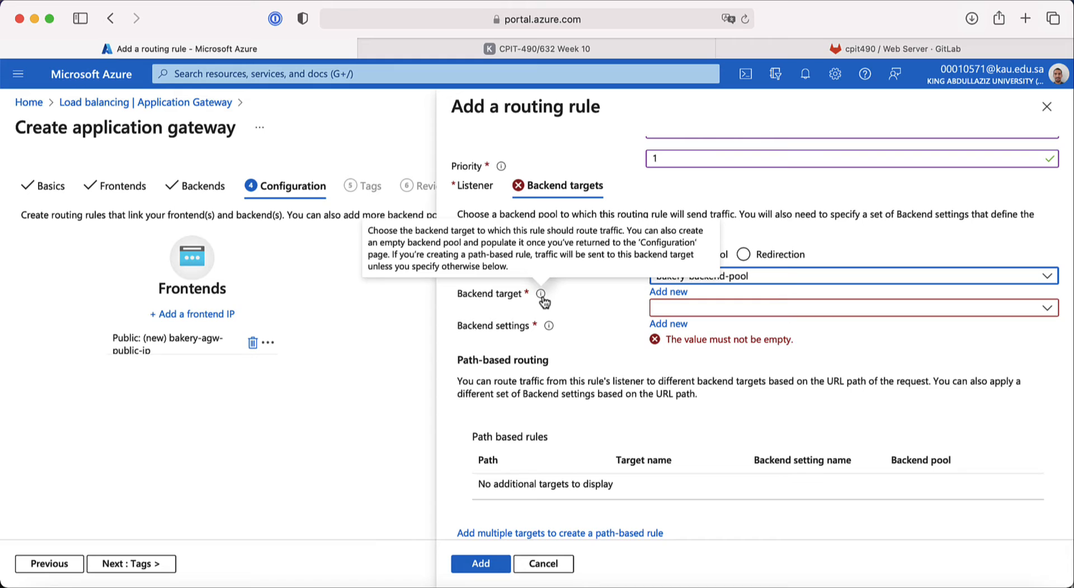
pyautogui.click(665, 311)
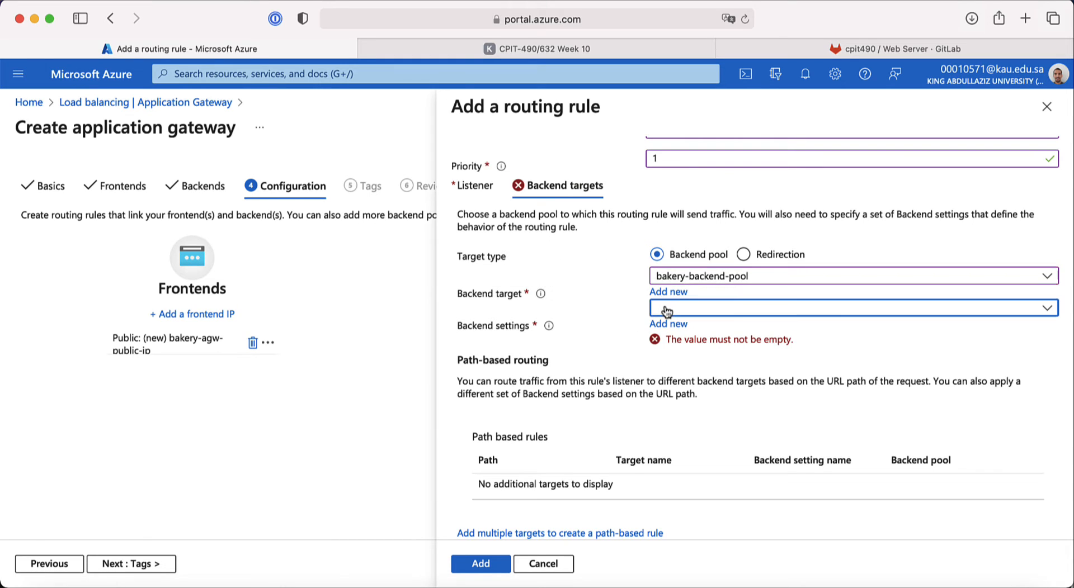
pyautogui.click(518, 287)
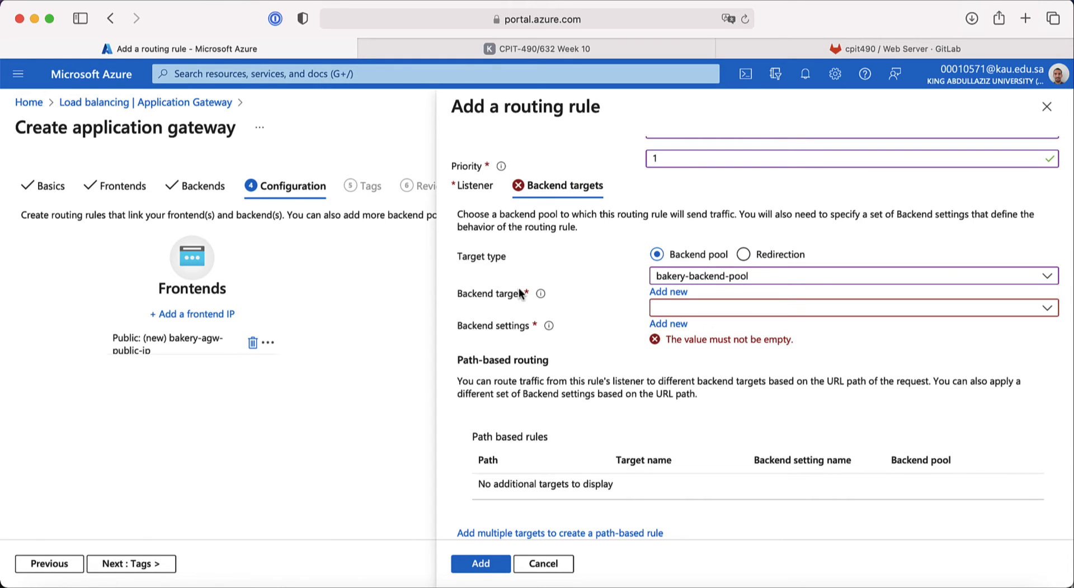
pyautogui.moveTo(527, 299)
pyautogui.scroll(-1, 567, 339)
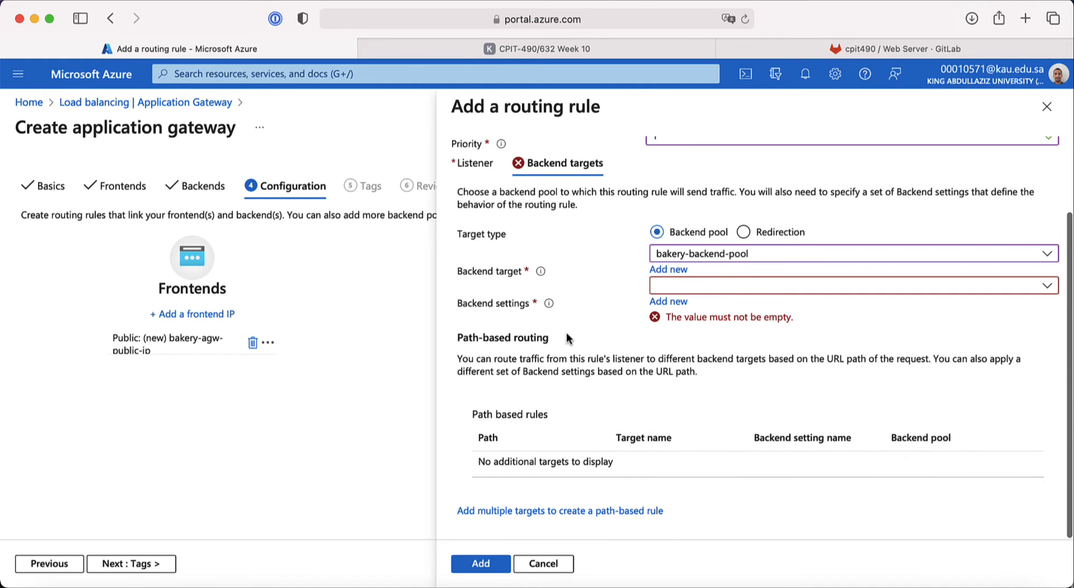
pyautogui.click(671, 291)
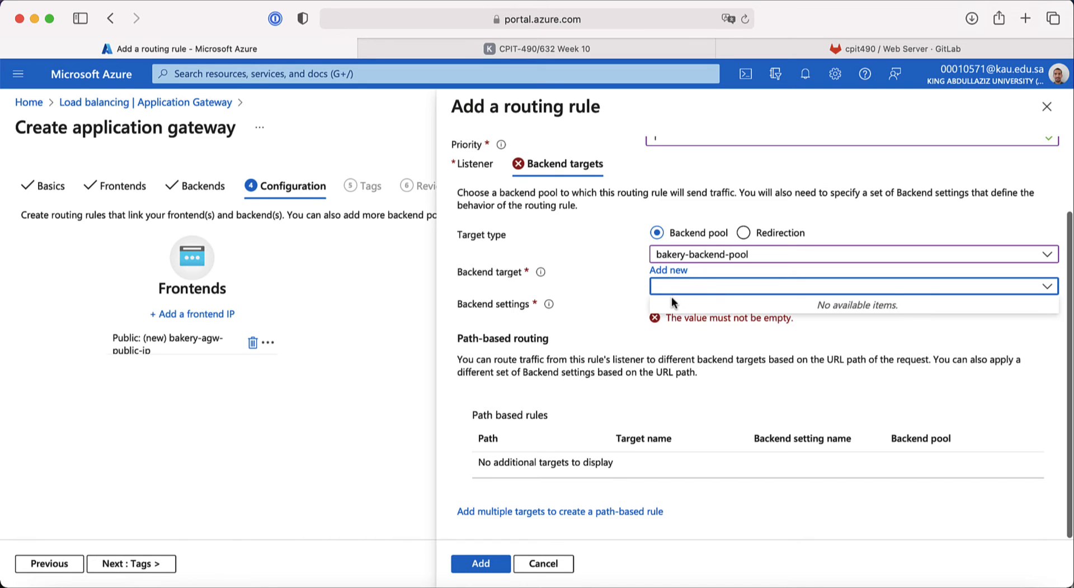
pyautogui.click(509, 305)
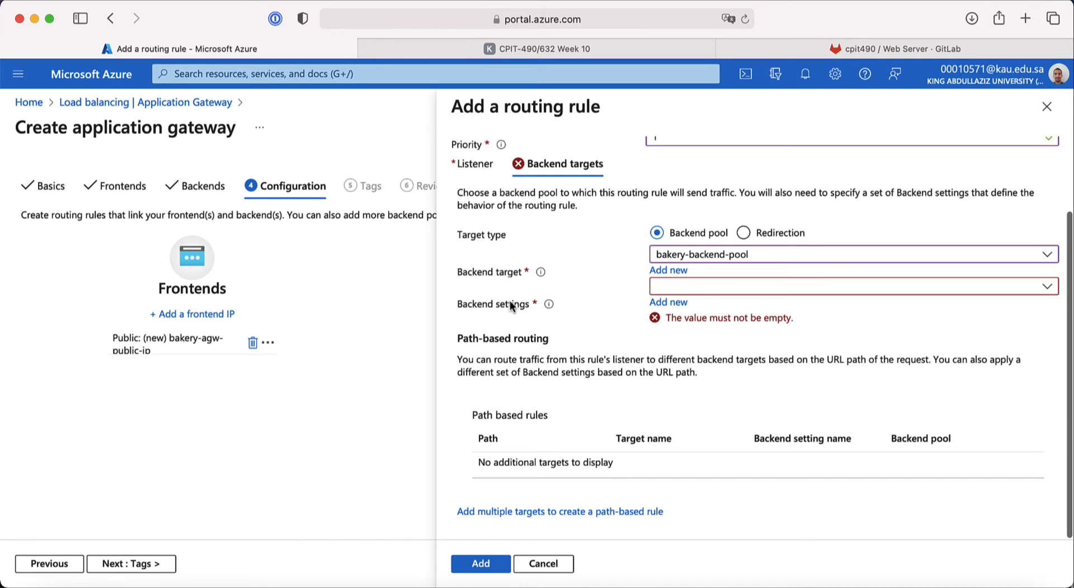
# Step: Create backend setting bakery-backend-setting on HTTP port 80 and apply it to the rule
pyautogui.click(675, 301)
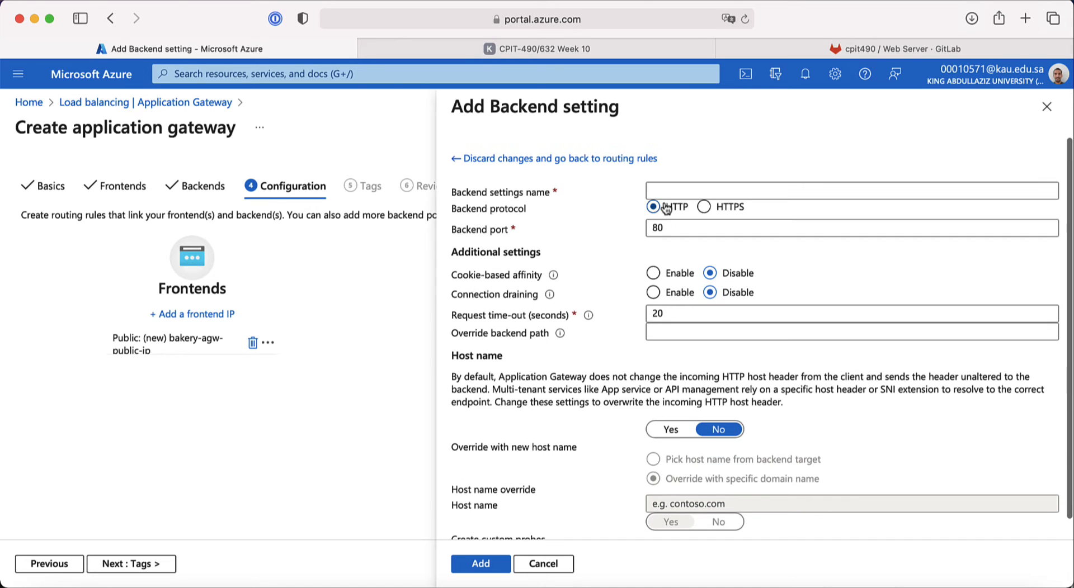
pyautogui.click(667, 190)
pyautogui.write('bakery')
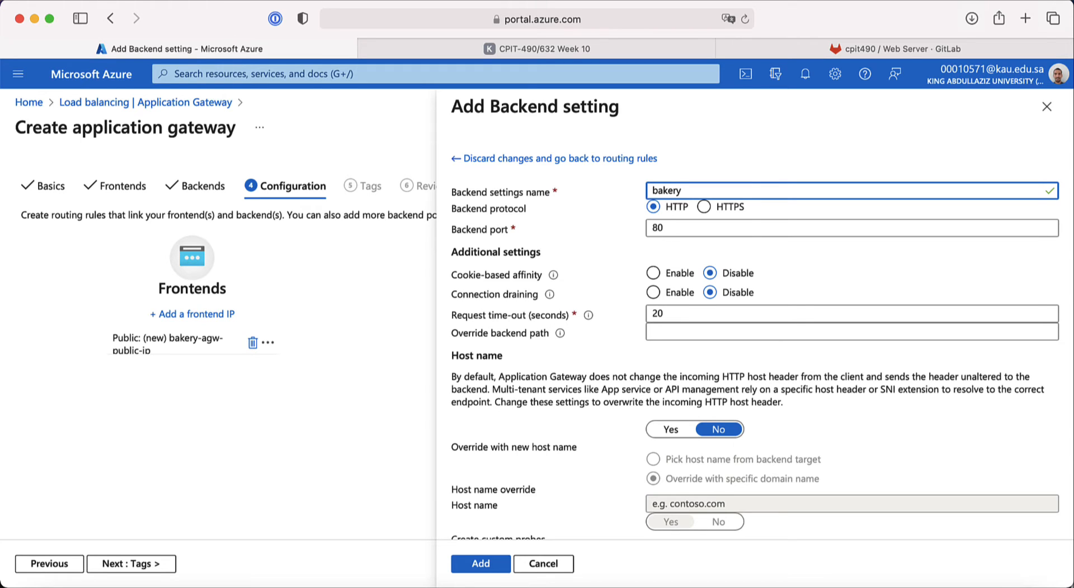
pyautogui.write('-bac')
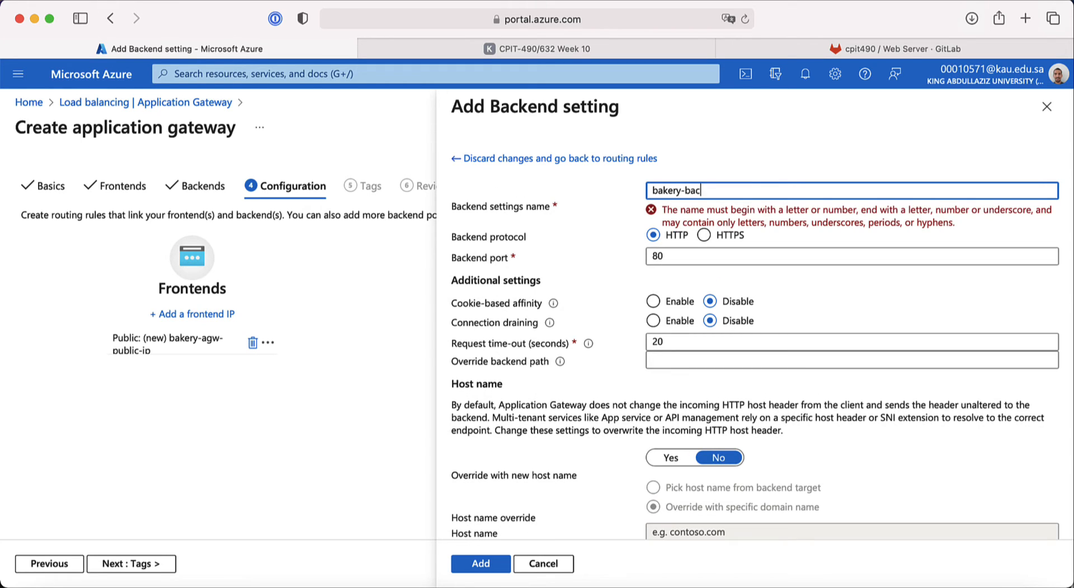
pyautogui.write('kend-setting')
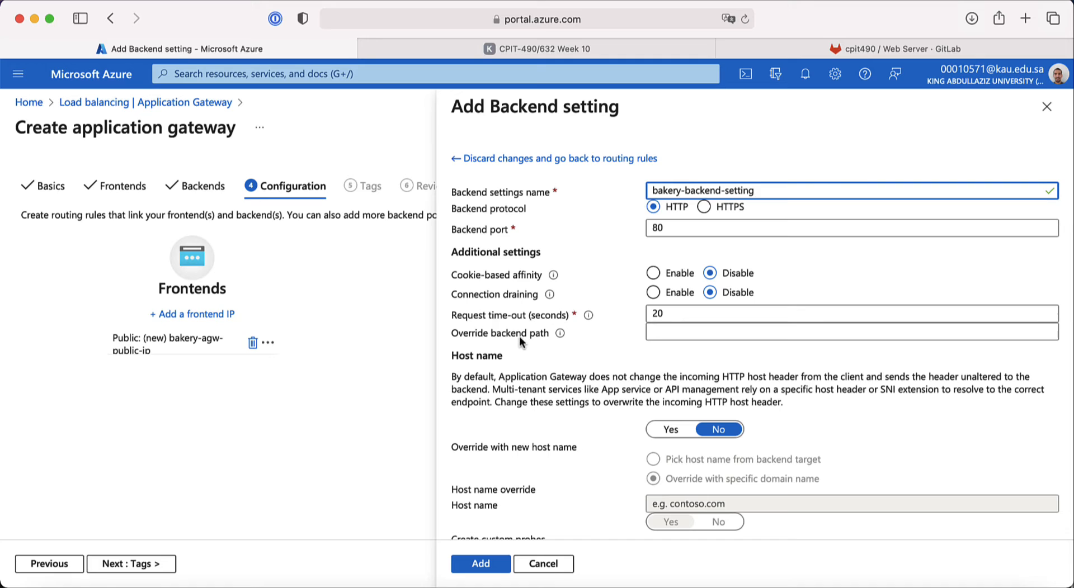
pyautogui.scroll(-2, 540, 363)
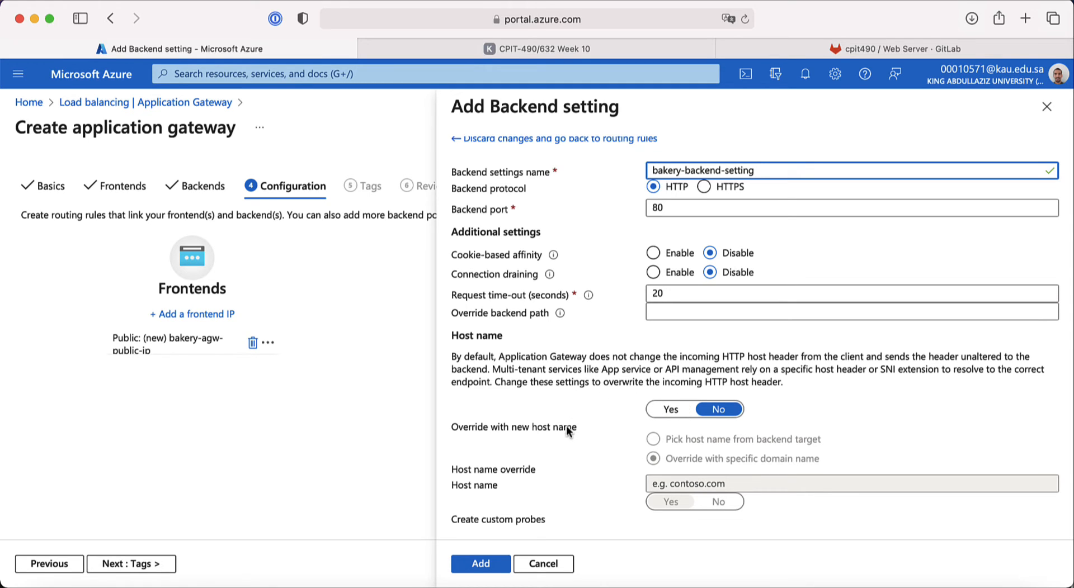
pyautogui.scroll(2, 577, 451)
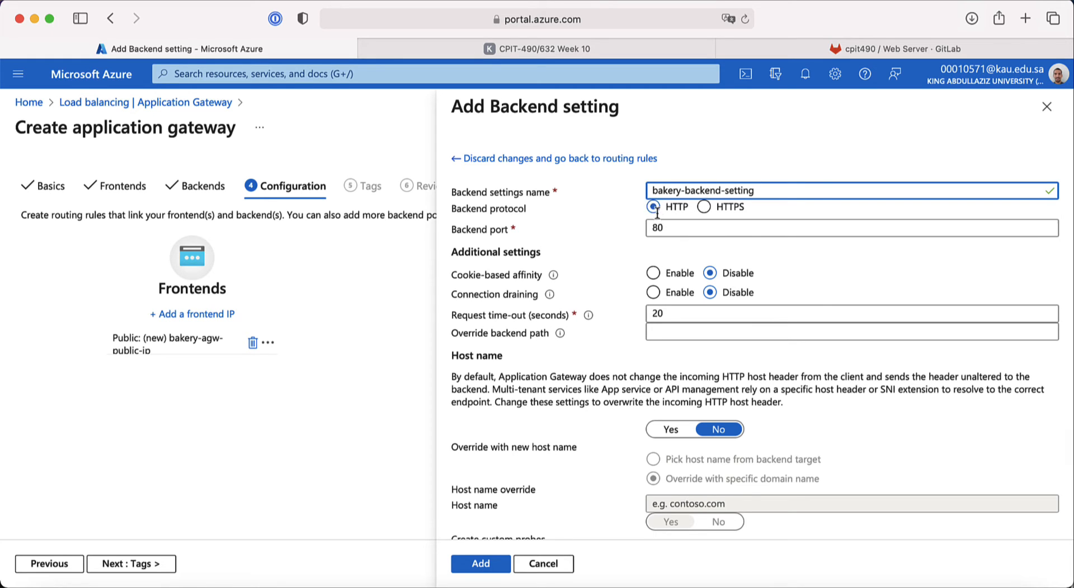
pyautogui.scroll(-2, 559, 392)
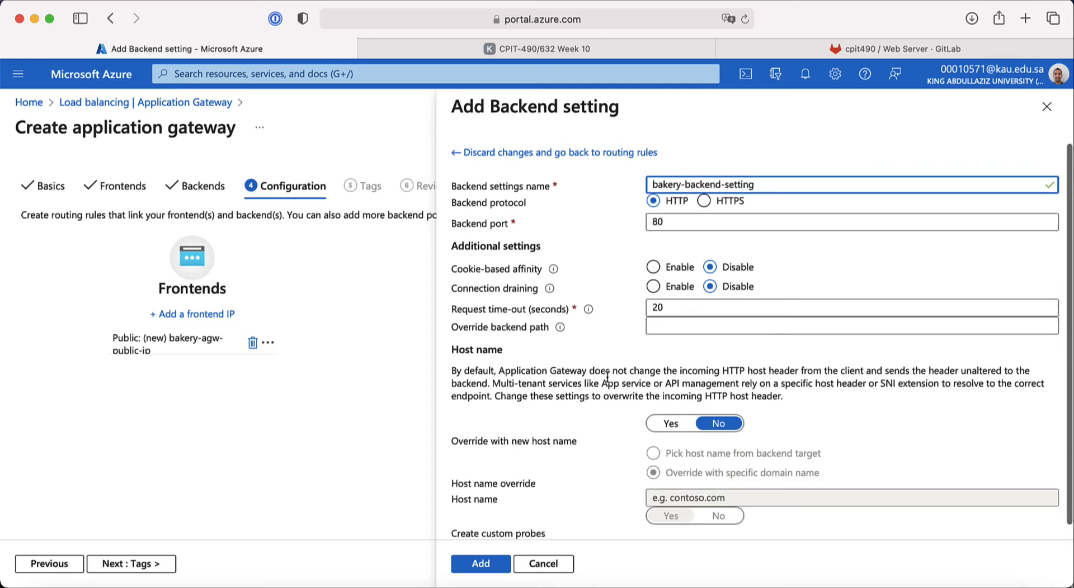
pyautogui.click(480, 563)
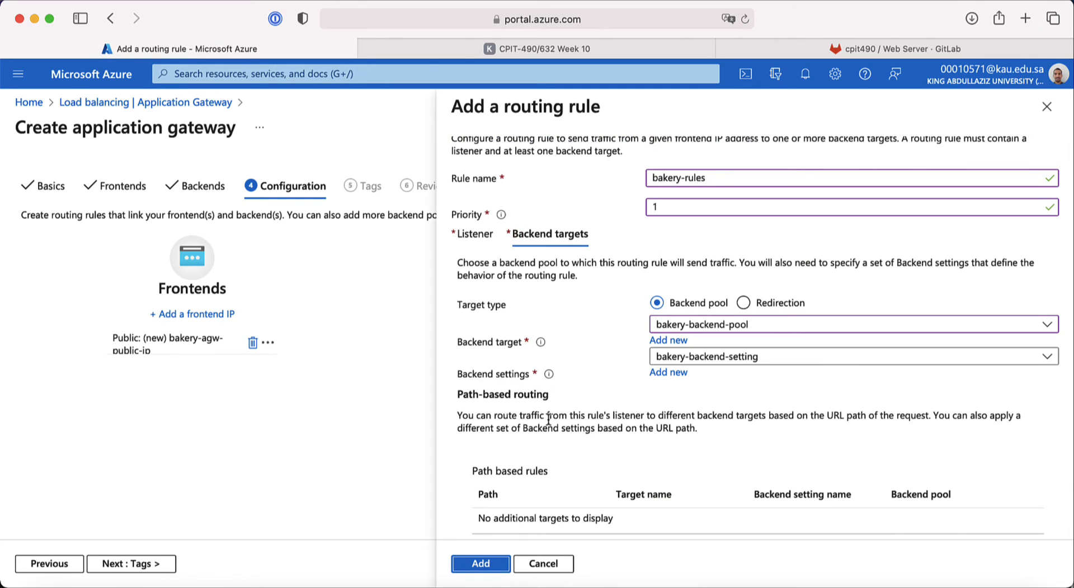
# Step: Open the Add a path form from Backend targets to create a path-based rule
pyautogui.click(476, 235)
pyautogui.click(551, 254)
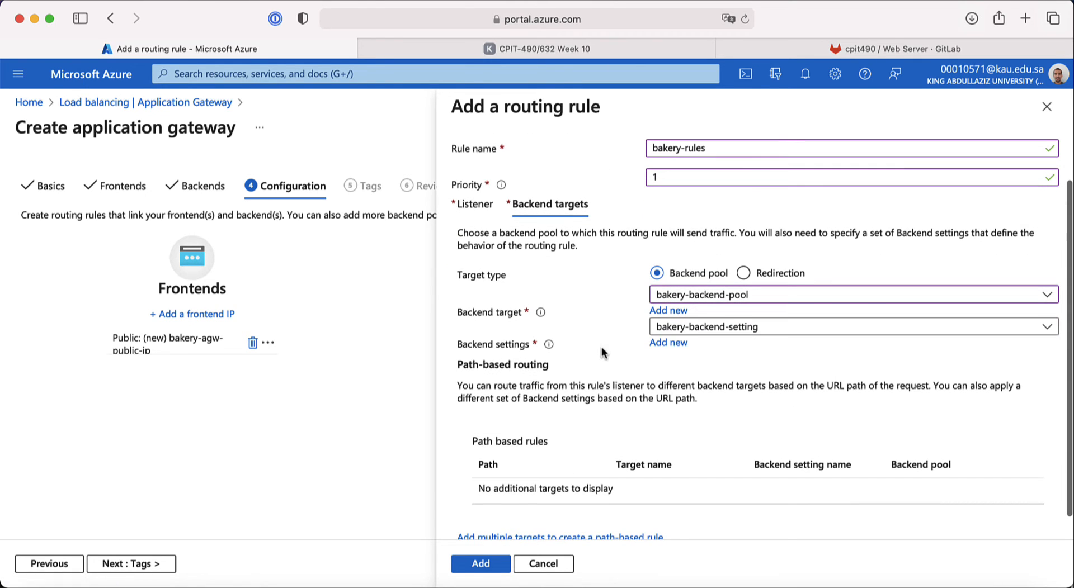
pyautogui.scroll(-3, 602, 347)
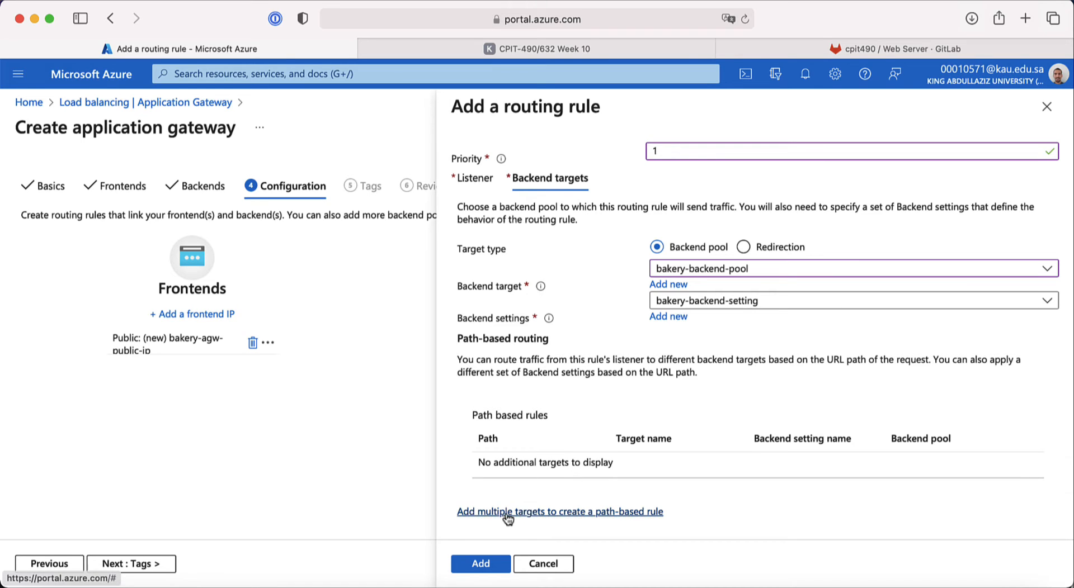
pyautogui.click(584, 513)
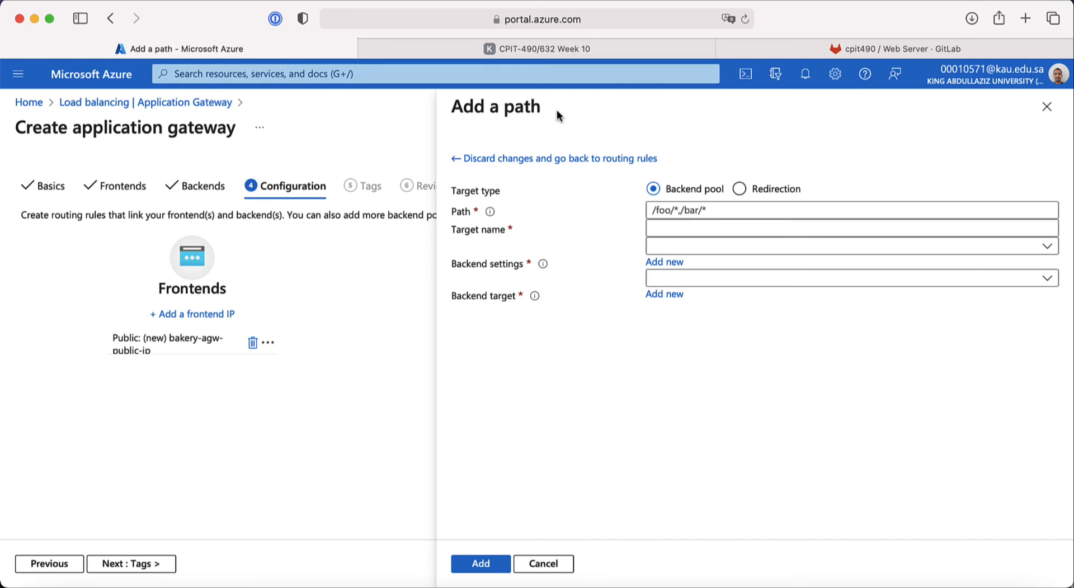
# Step: Add path /us/* as us-menu-target to us-menu-backend-pool via bakery-backend-setting
pyautogui.click(538, 49)
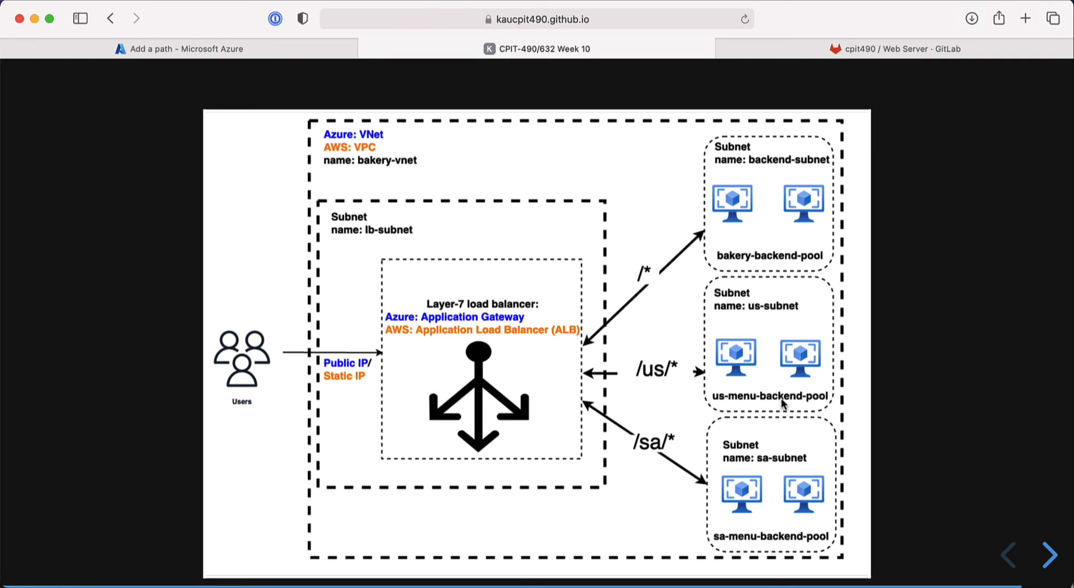
pyautogui.click(278, 56)
pyautogui.click(658, 212)
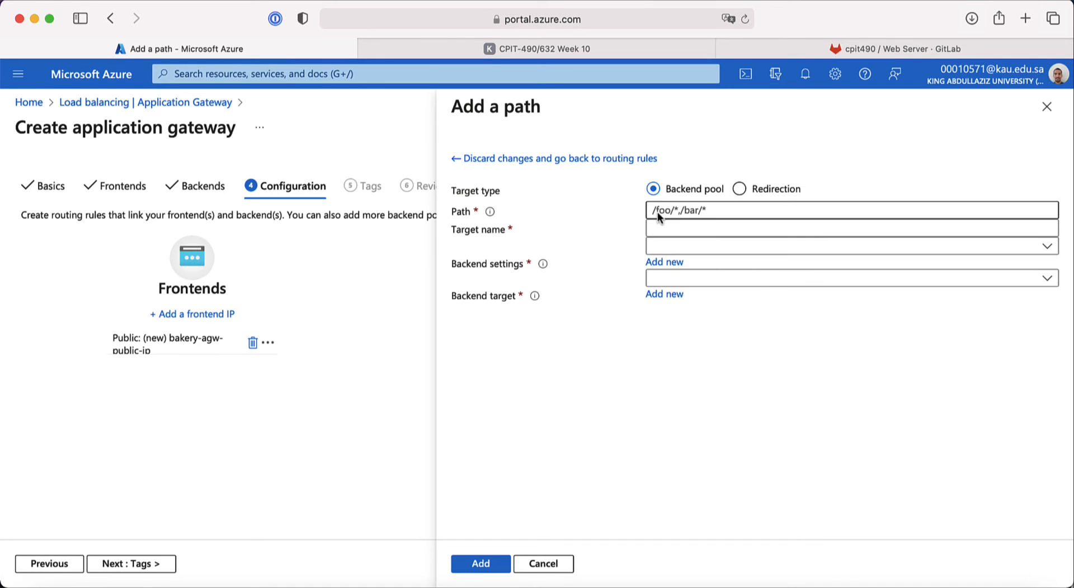
pyautogui.write('/us/*')
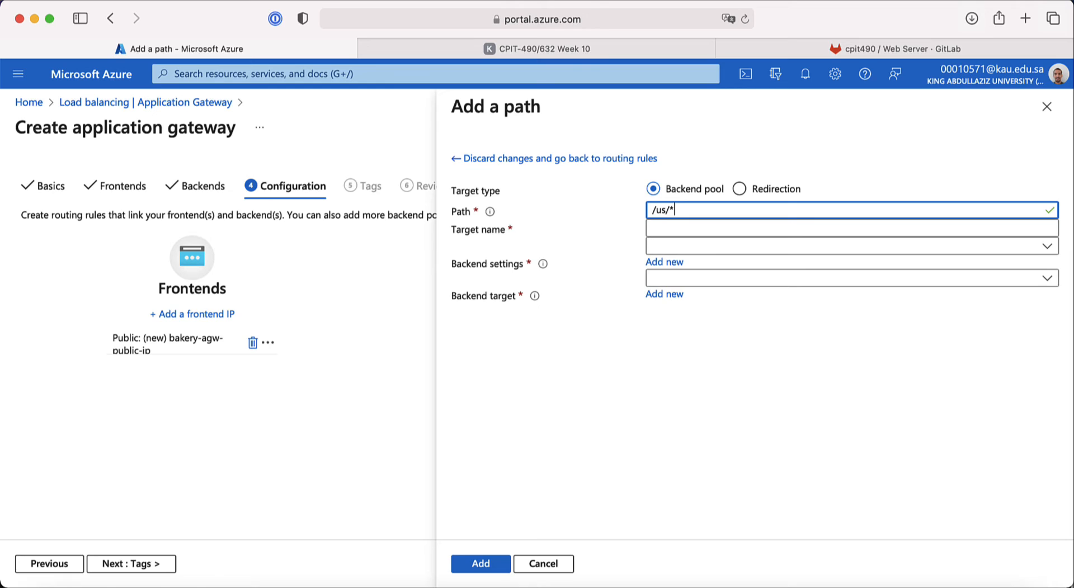
pyautogui.click(660, 229)
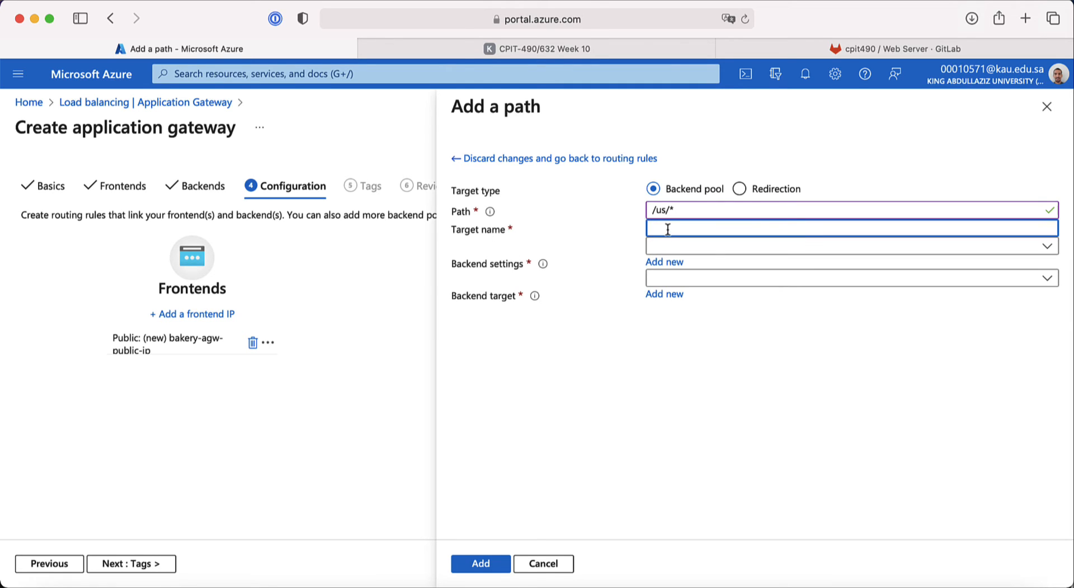
pyautogui.write('us-menu-target')
pyautogui.click(676, 246)
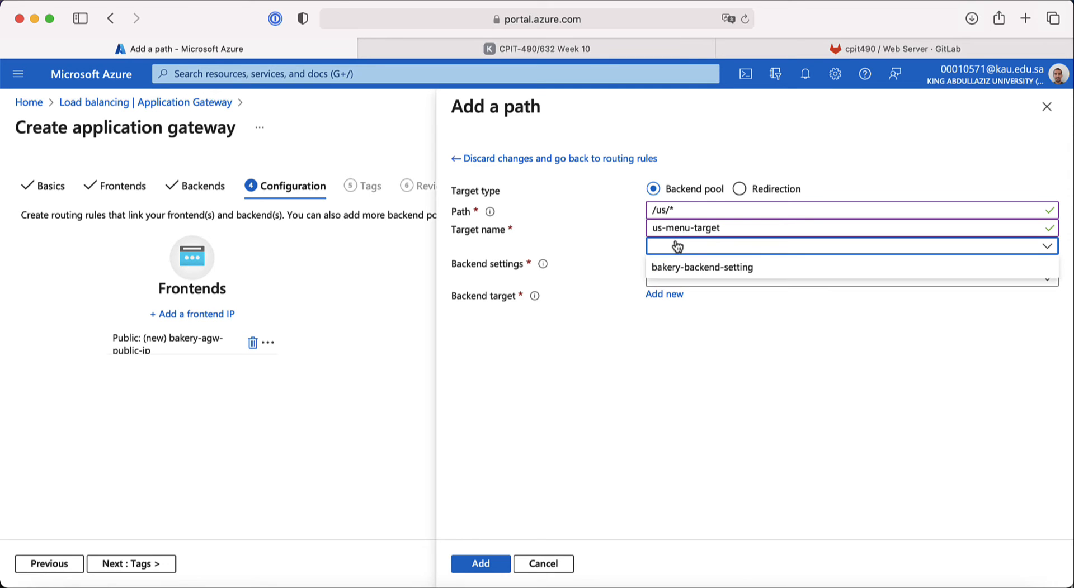
pyautogui.click(695, 266)
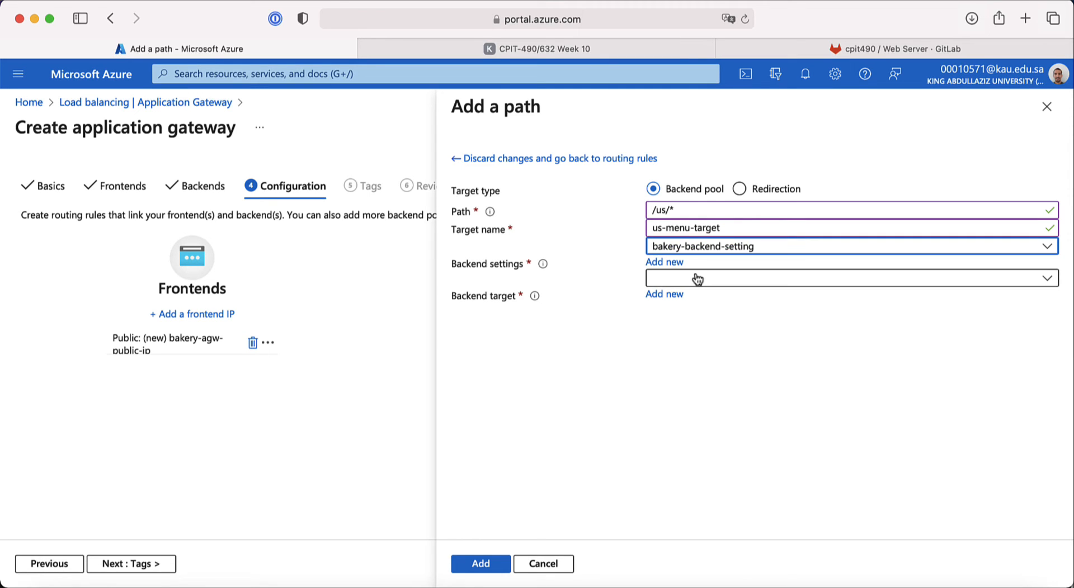
pyautogui.click(697, 279)
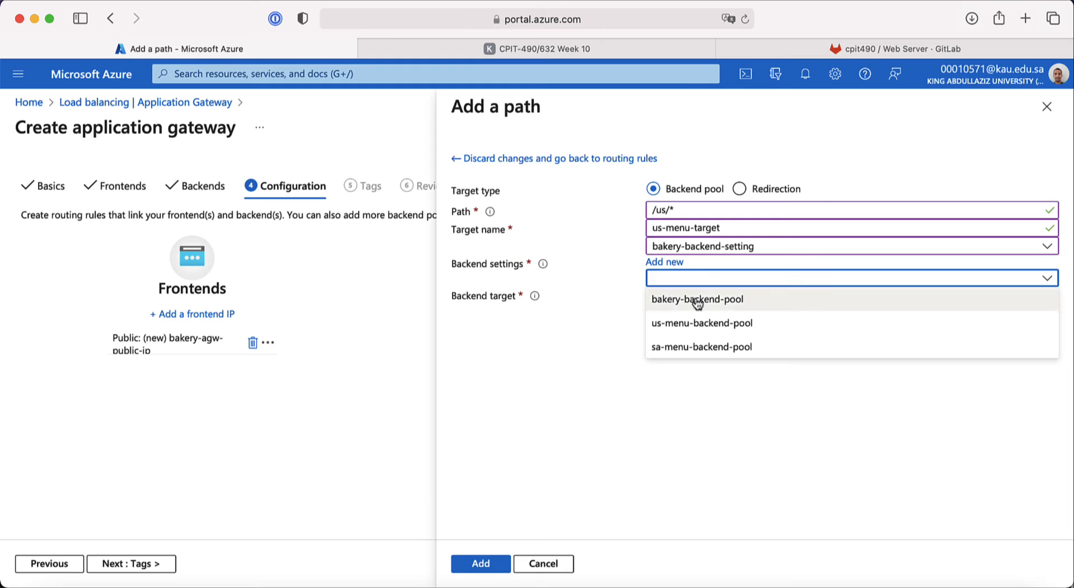
pyautogui.click(702, 323)
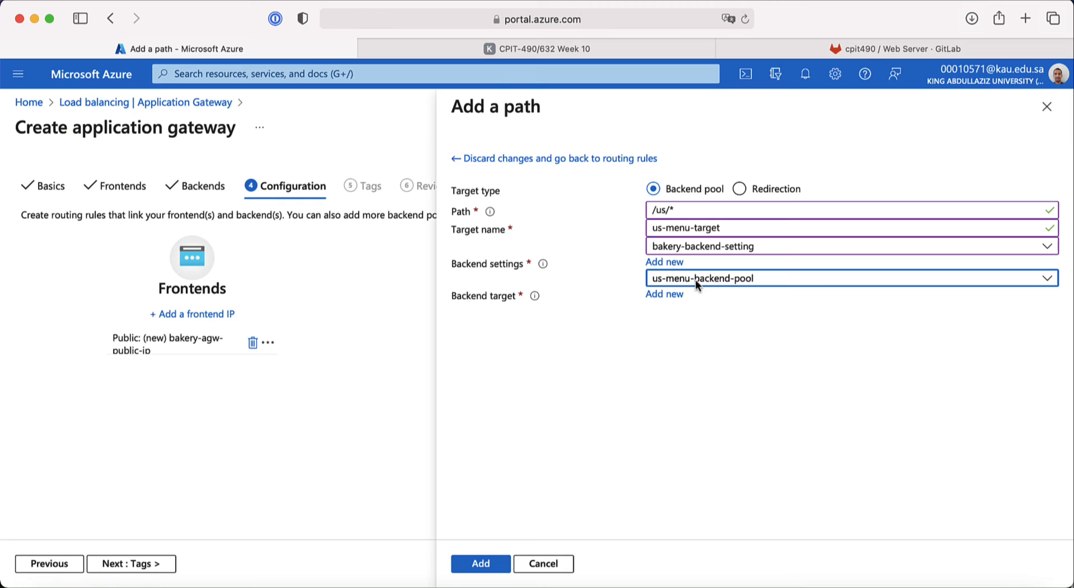
pyautogui.click(481, 564)
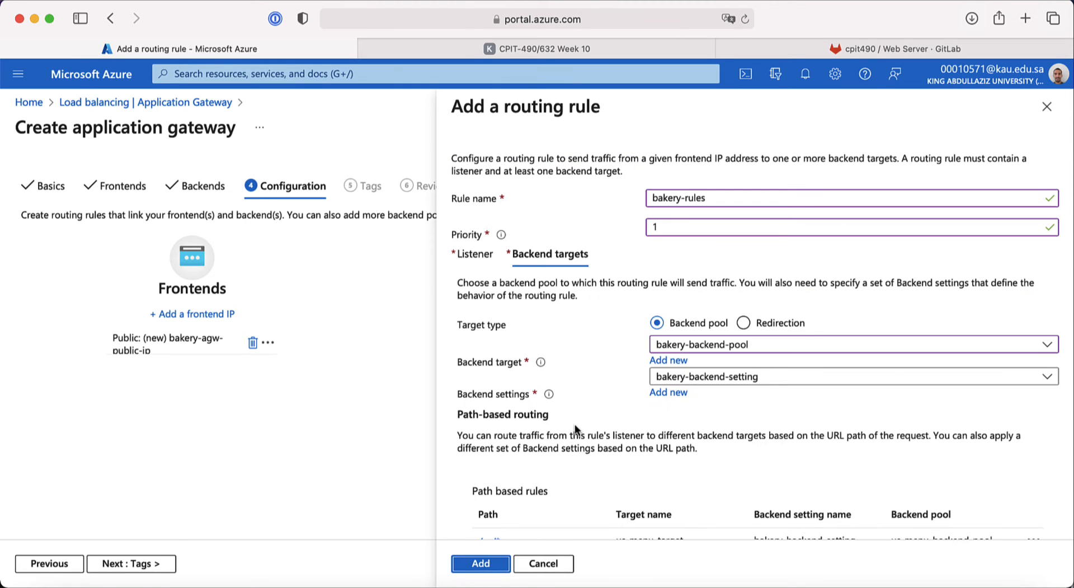
# Step: Start another path target with path /sa/* and target name sa-menu-target
pyautogui.scroll(-3, 575, 424)
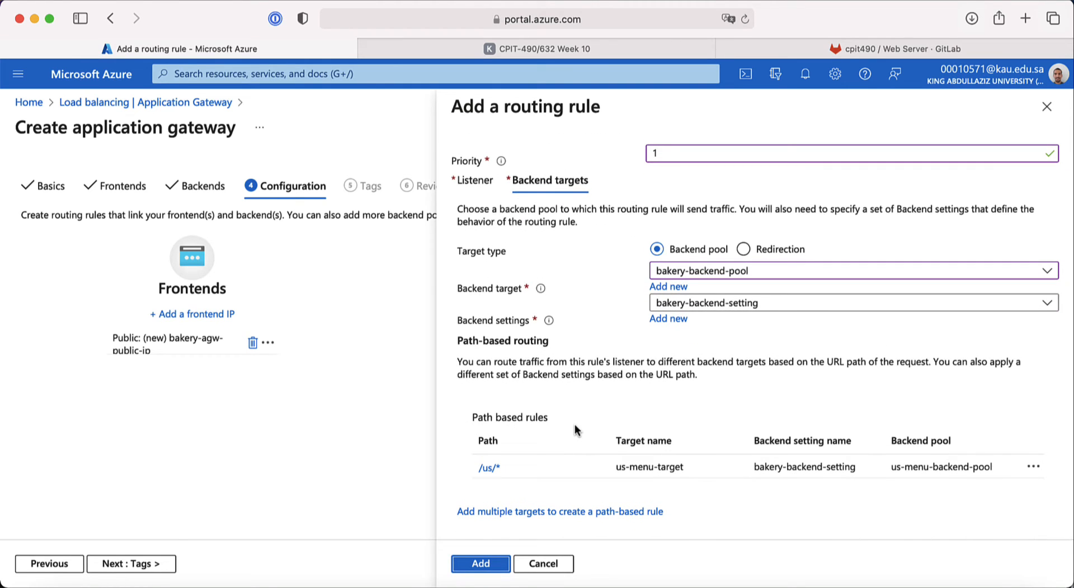
pyautogui.click(515, 510)
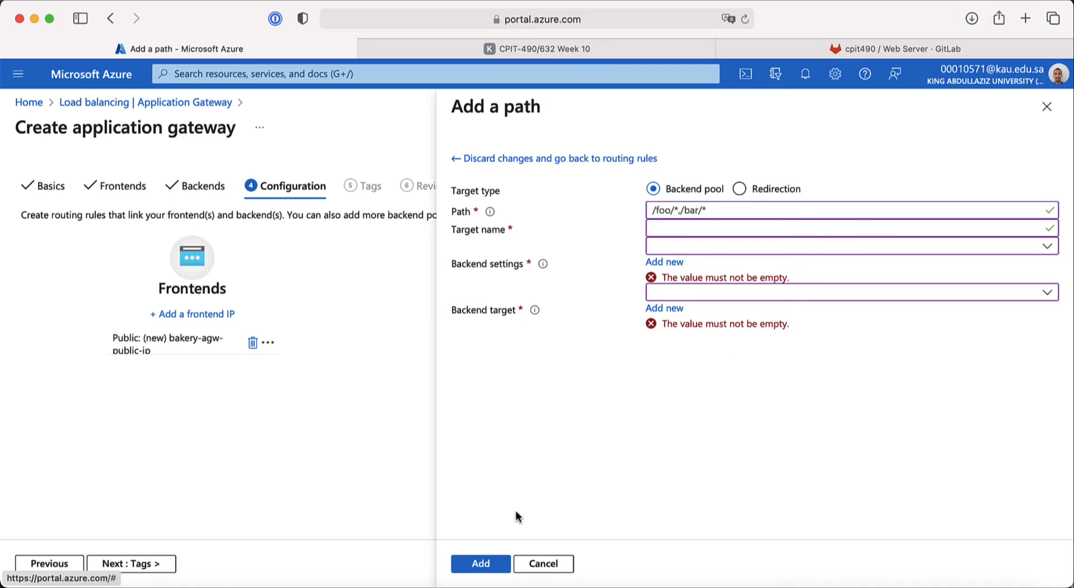
pyautogui.click(671, 212)
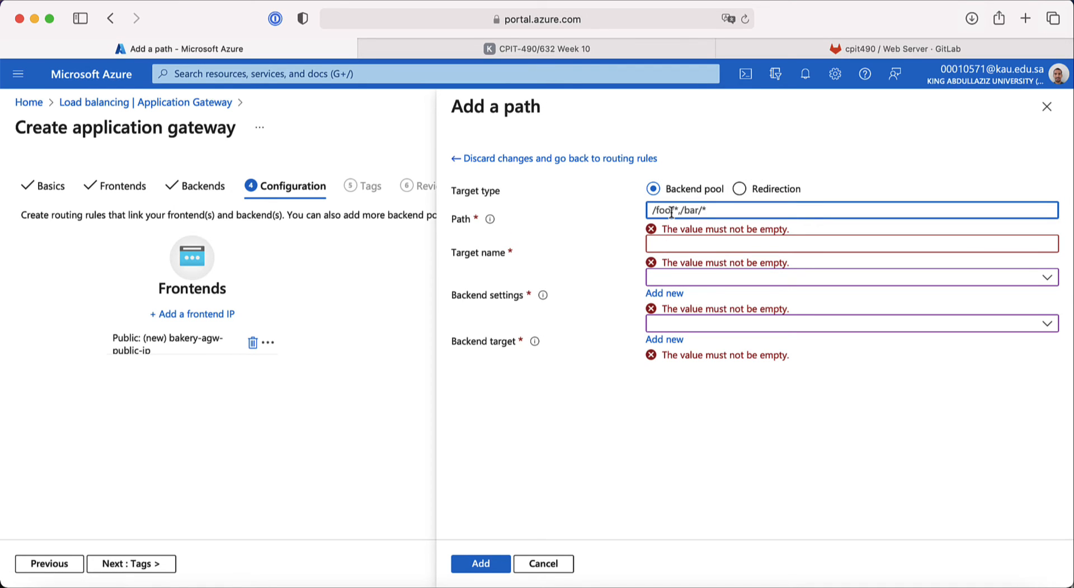
pyautogui.write('/sa/*')
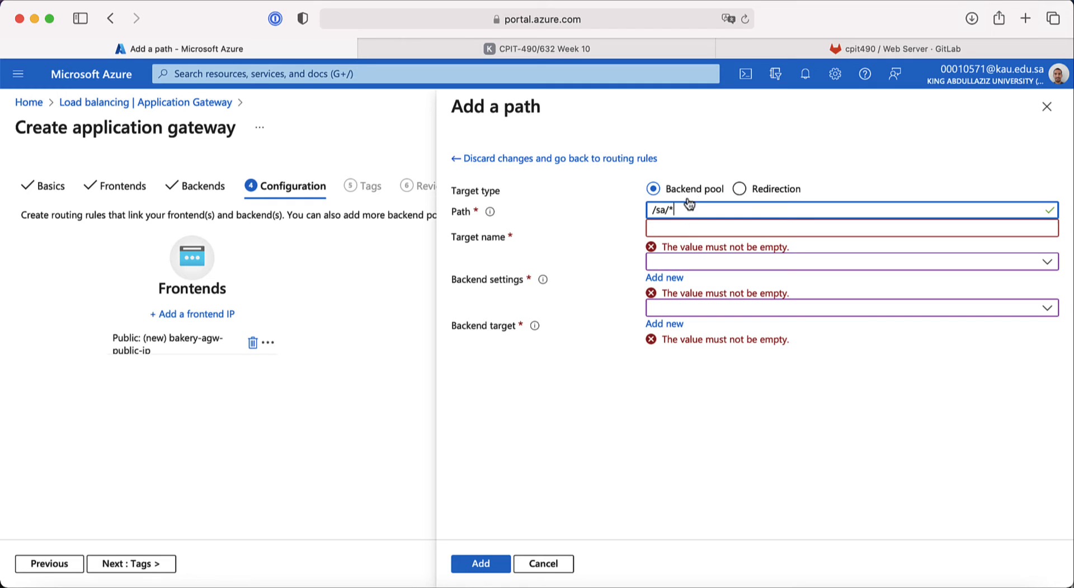
pyautogui.click(676, 229)
pyautogui.write('sa-')
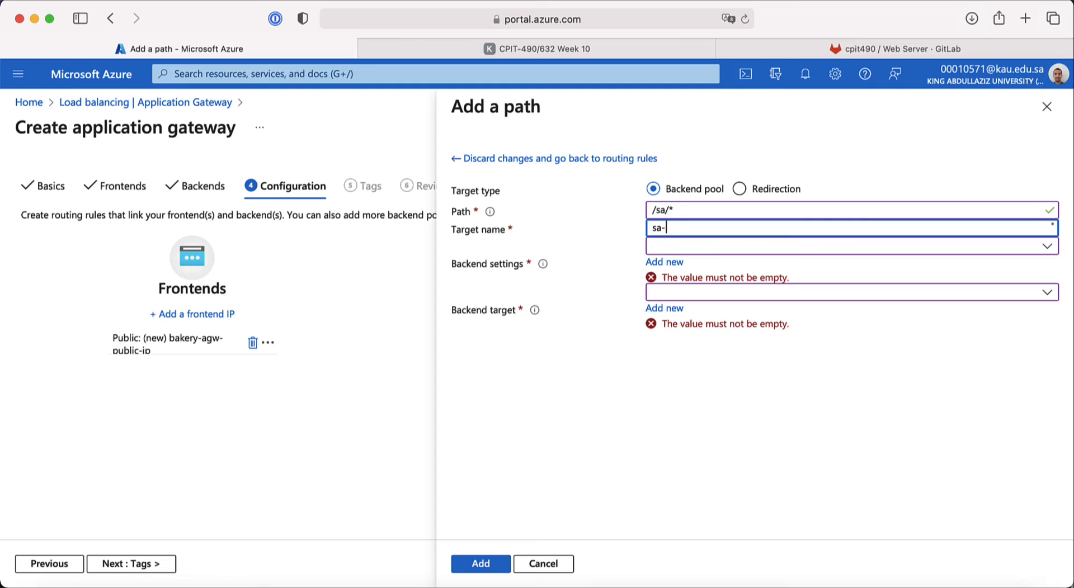
pyautogui.write('menu')
pyautogui.press('BackSpace')
pyautogui.press('BackSpace')
pyautogui.press('BackSpace')
pyautogui.press('BackSpace')
pyautogui.press('BackSpace')
pyautogui.press('BackSpace')
pyautogui.press('BackSpace')
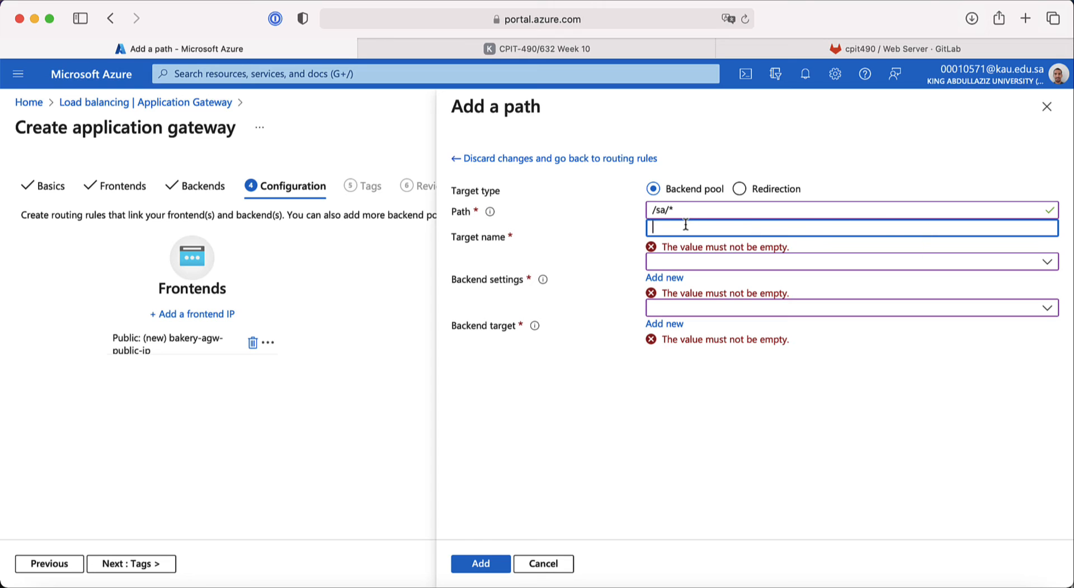
pyautogui.write('sa-m')
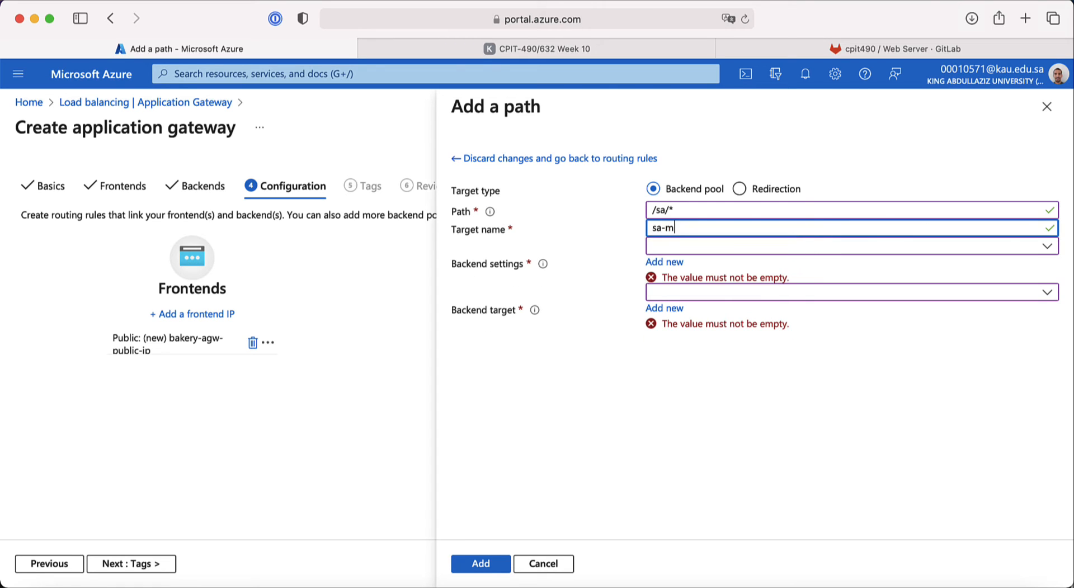
pyautogui.write('enu-target')
# Step: Route /sa/* to sa-menu-backend-pool using bakery-backend-setting and add the path
pyautogui.click(686, 253)
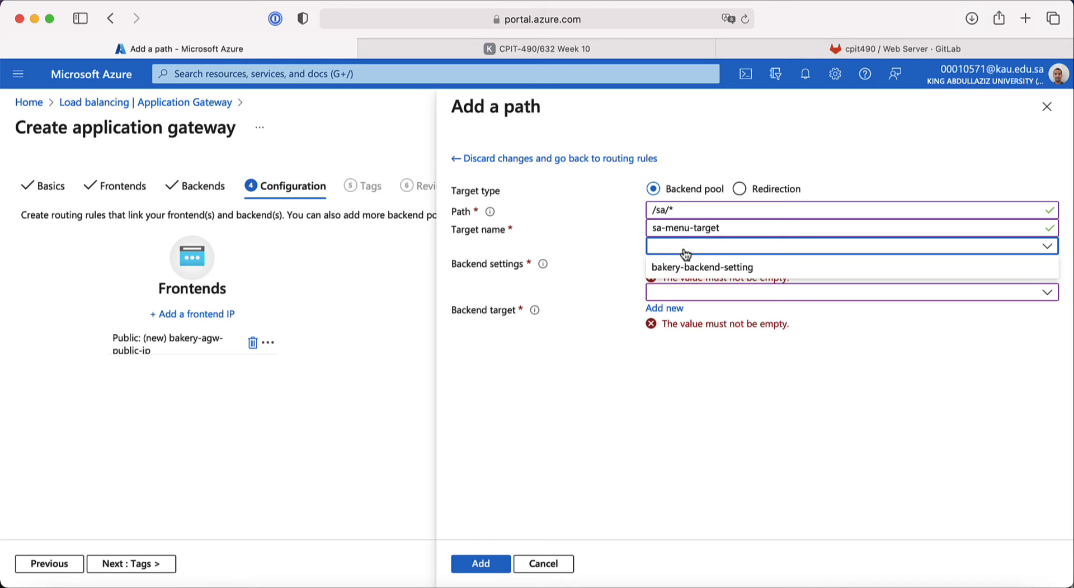
pyautogui.click(707, 272)
pyautogui.click(704, 279)
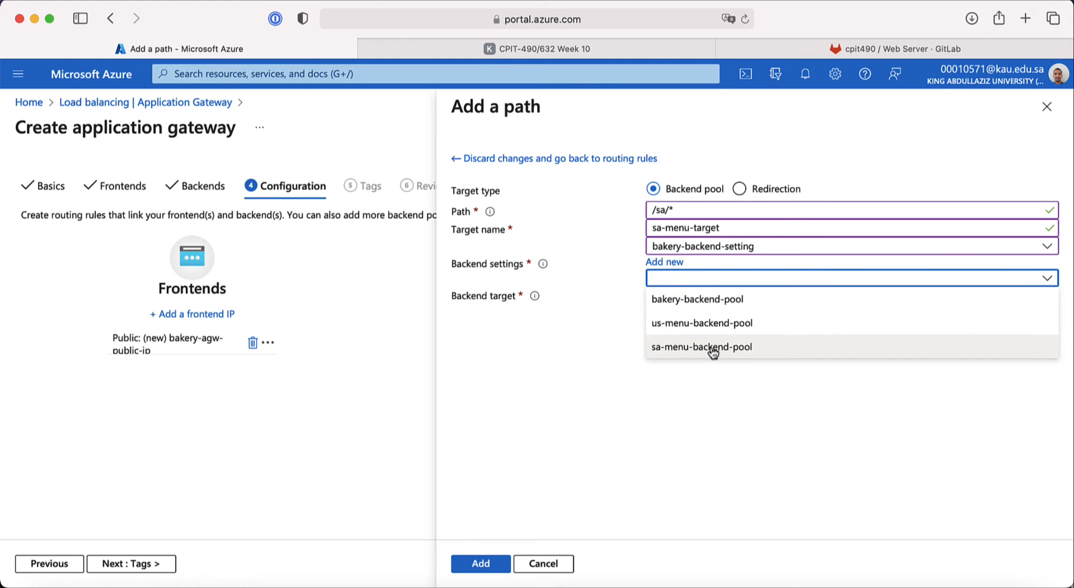
pyautogui.click(732, 352)
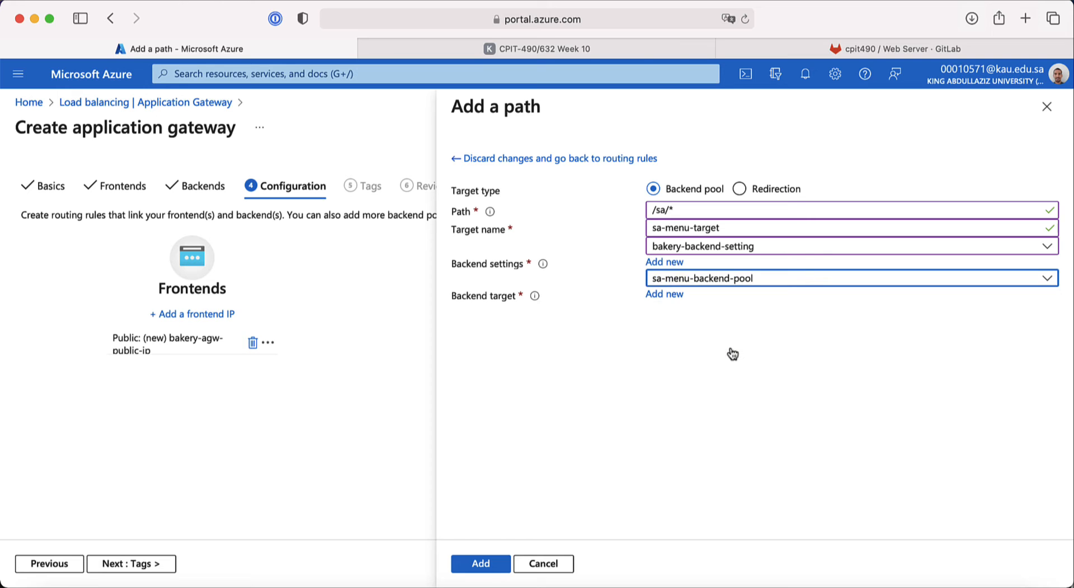
pyautogui.click(480, 563)
pyautogui.scroll(-3, 549, 418)
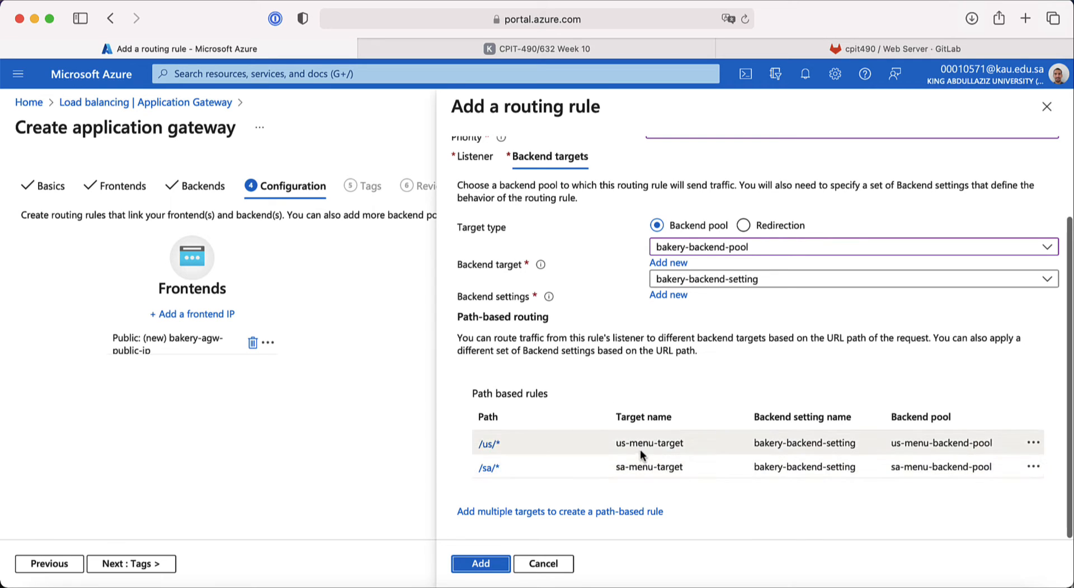
pyautogui.click(560, 516)
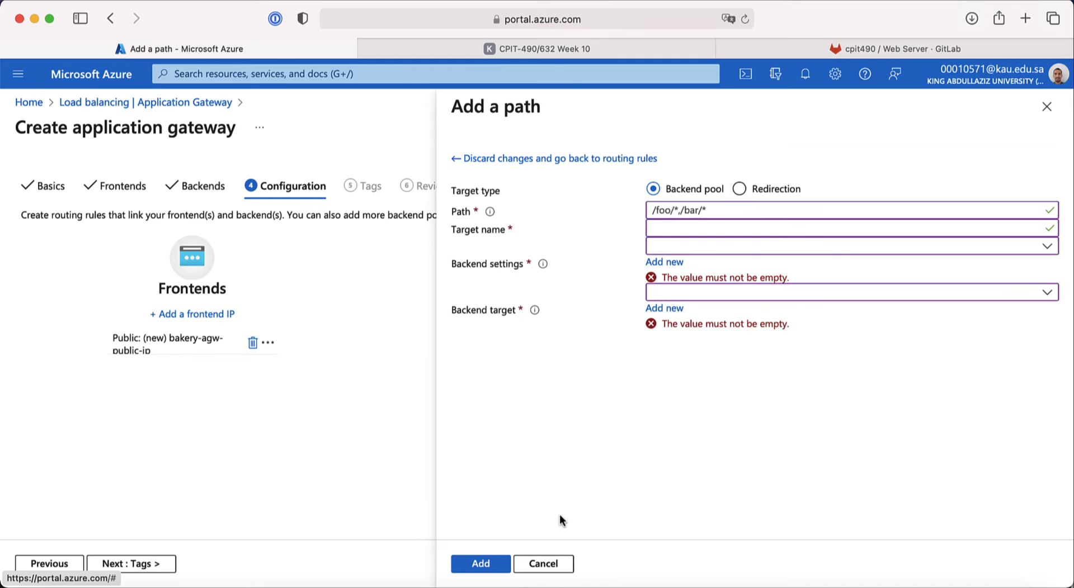
pyautogui.click(665, 211)
pyautogui.write('/*')
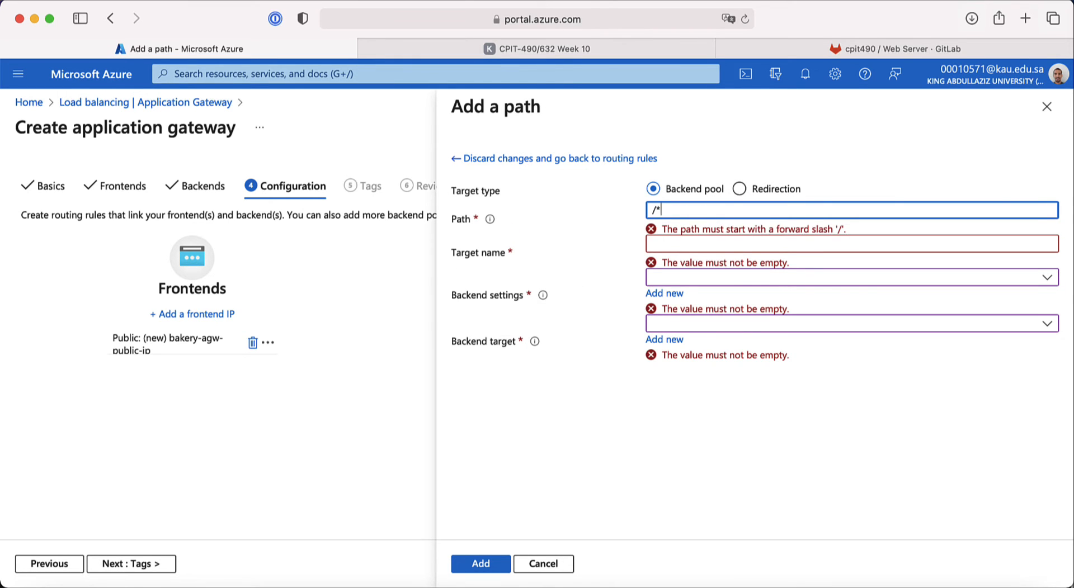
pyautogui.click(672, 228)
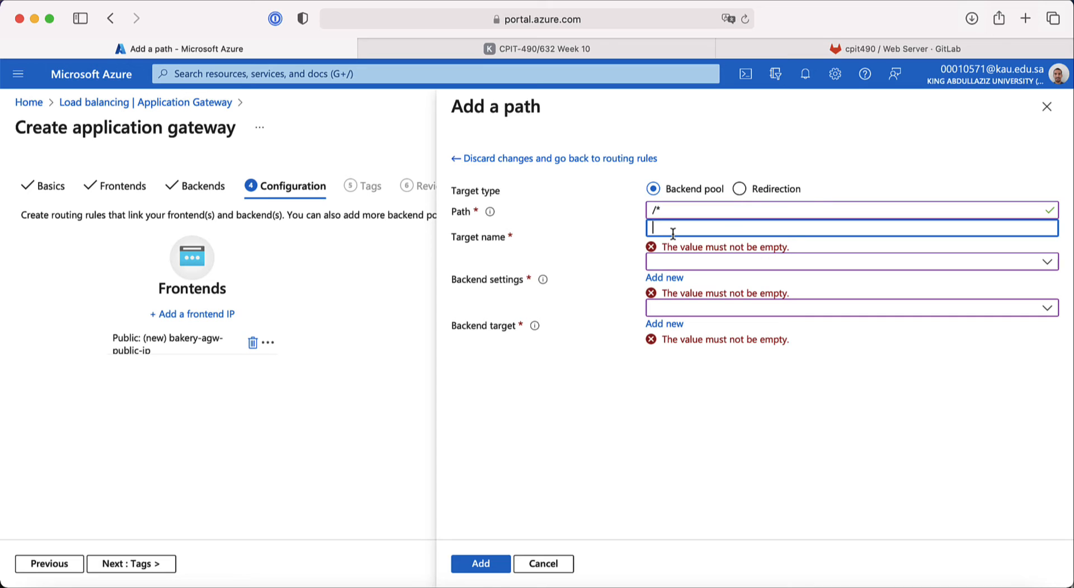
pyautogui.write('default')
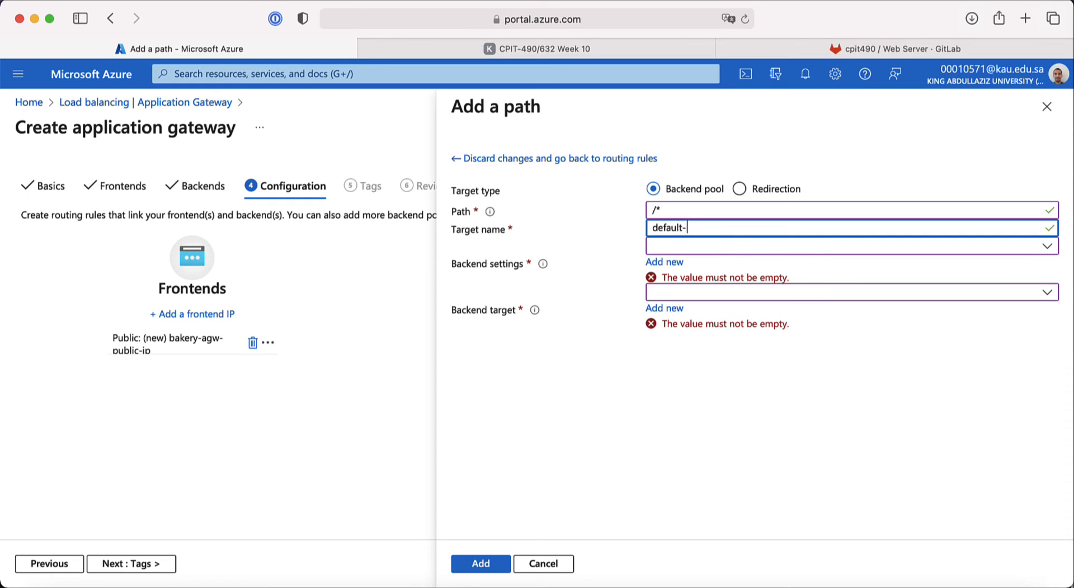
pyautogui.write('-target')
pyautogui.moveTo(716, 228); pyautogui.dragTo(650, 226)
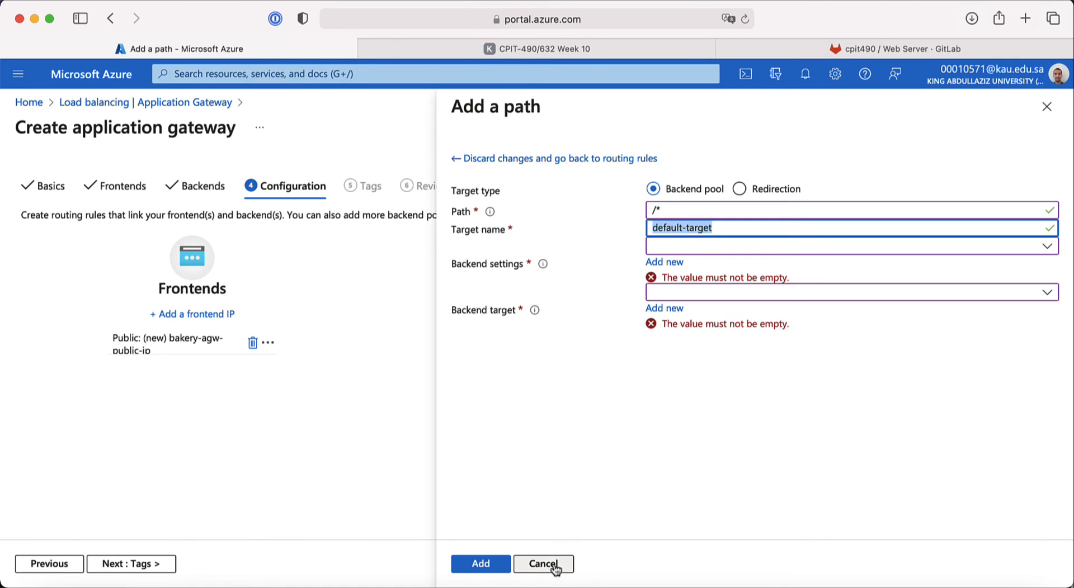
pyautogui.click(468, 161)
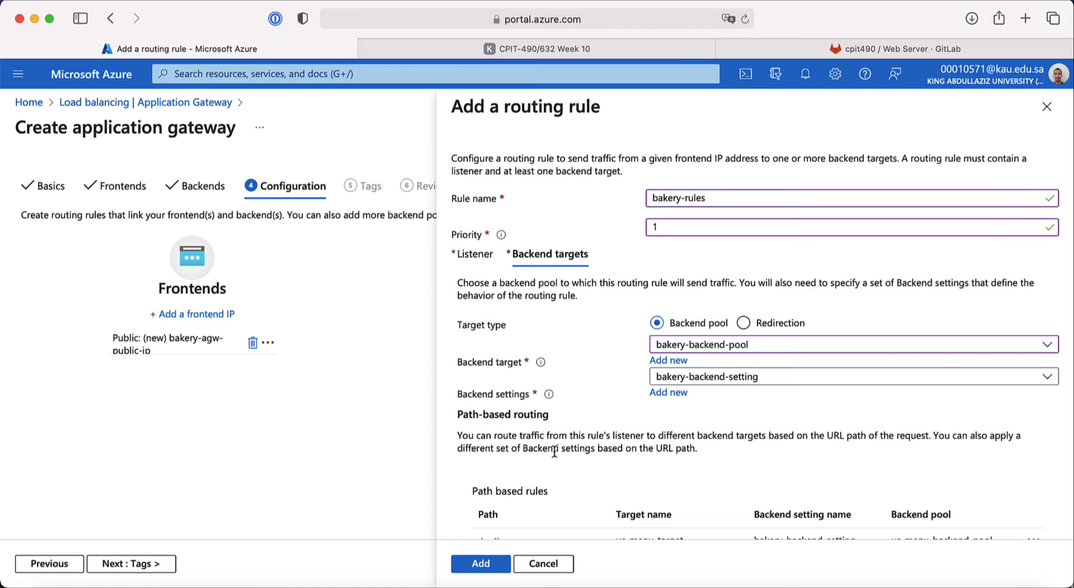
# Step: Review the /us/* and /sa/* path rules and add the bakery-rules routing rule
pyautogui.scroll(-5, 556, 448)
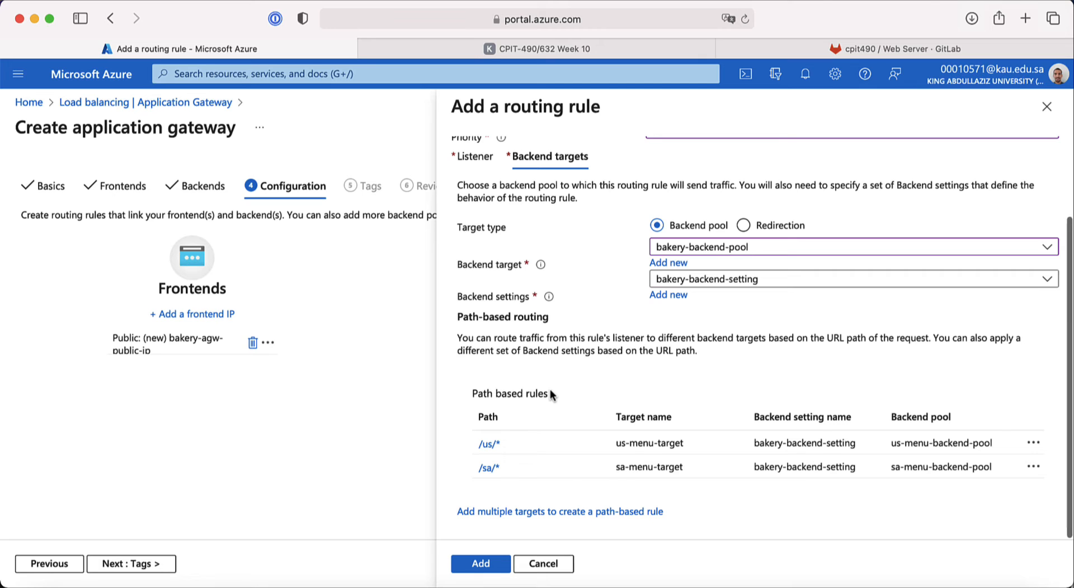
pyautogui.scroll(3, 549, 389)
pyautogui.scroll(-3, 551, 395)
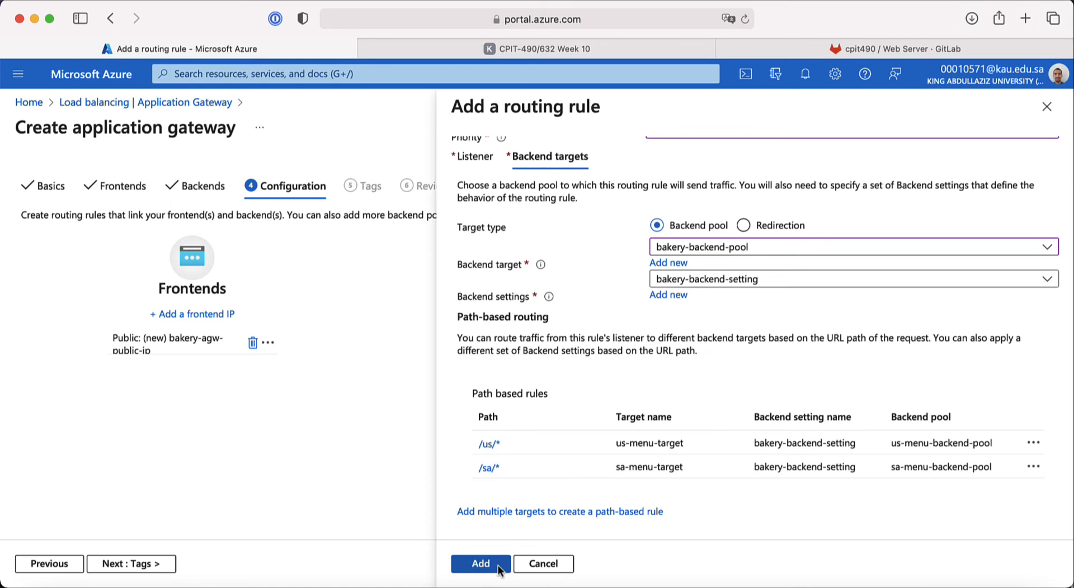
pyautogui.scroll(3, 492, 380)
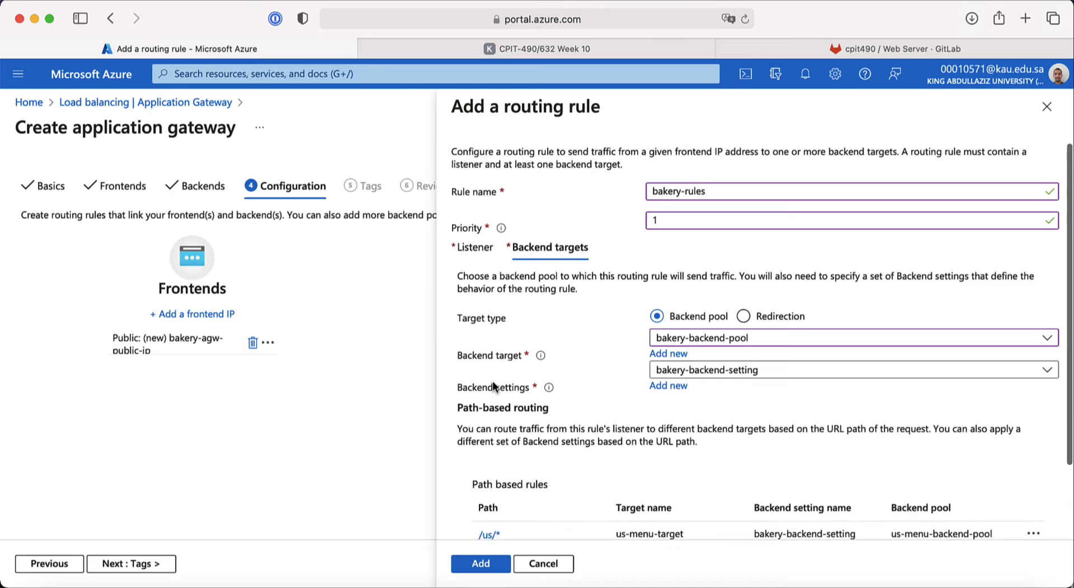
pyautogui.scroll(-3, 492, 381)
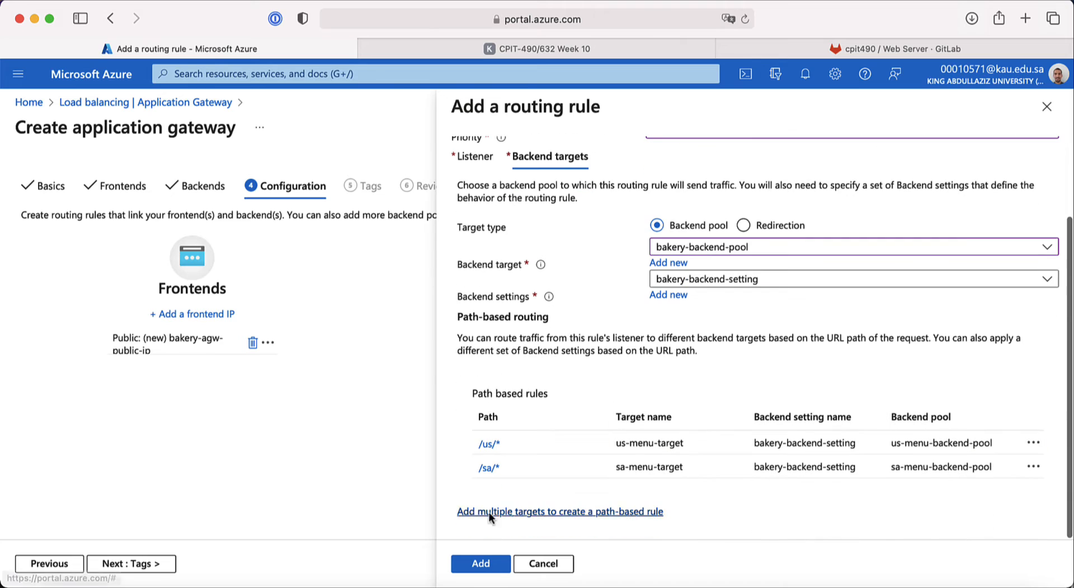
pyautogui.click(482, 565)
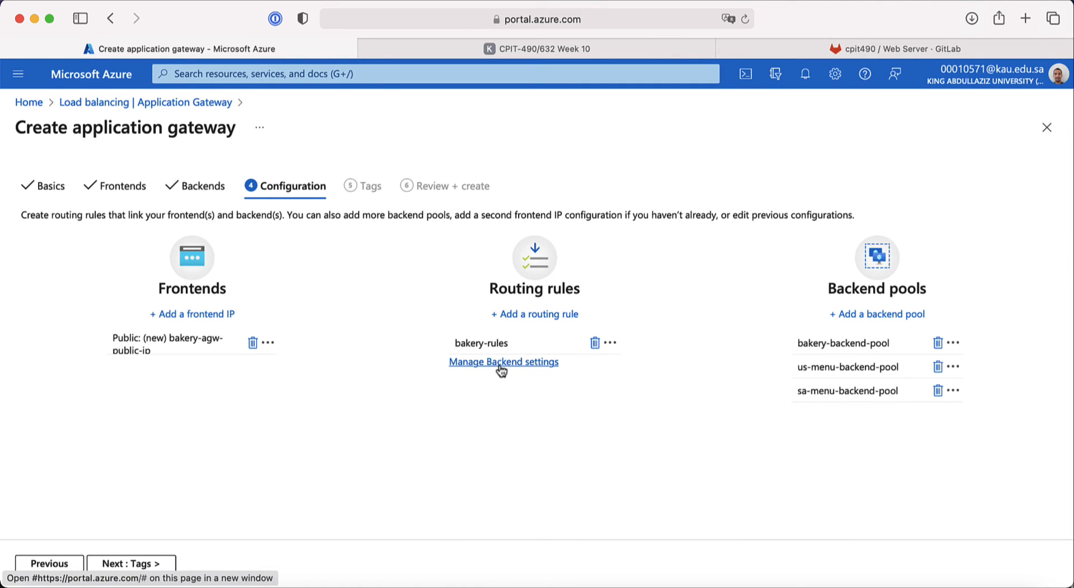
# Step: Reopen bakery-rules, review its backend targets and path rules, and save it again
pyautogui.click(482, 343)
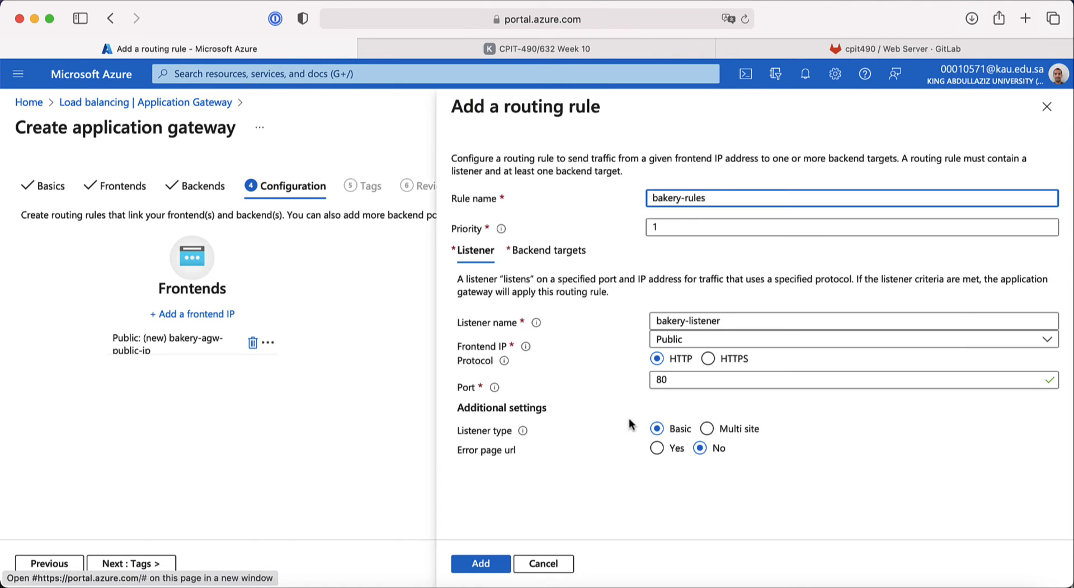
pyautogui.click(584, 252)
pyautogui.scroll(-3, 572, 475)
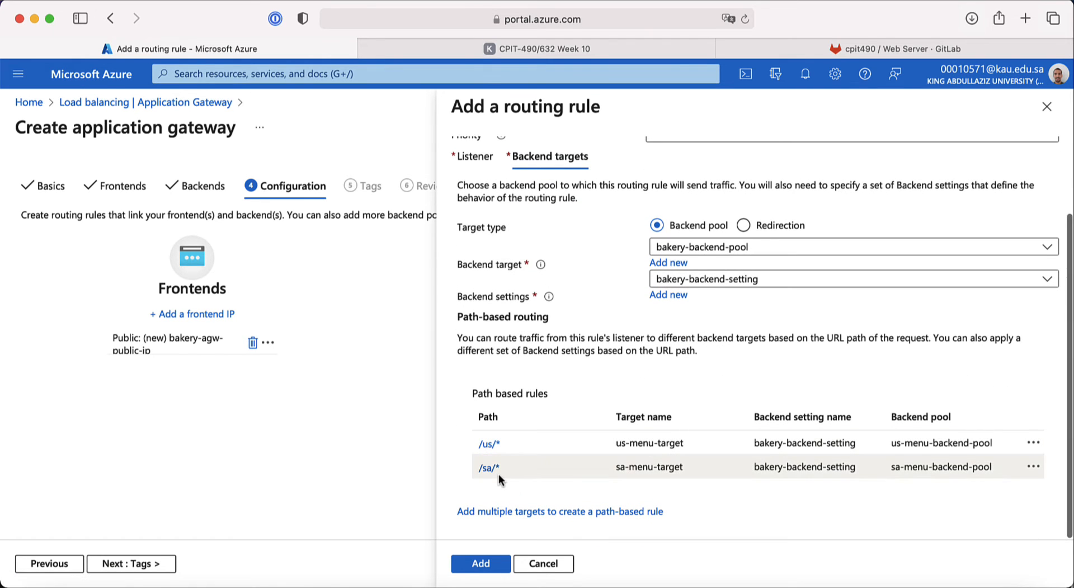
pyautogui.scroll(1, 542, 392)
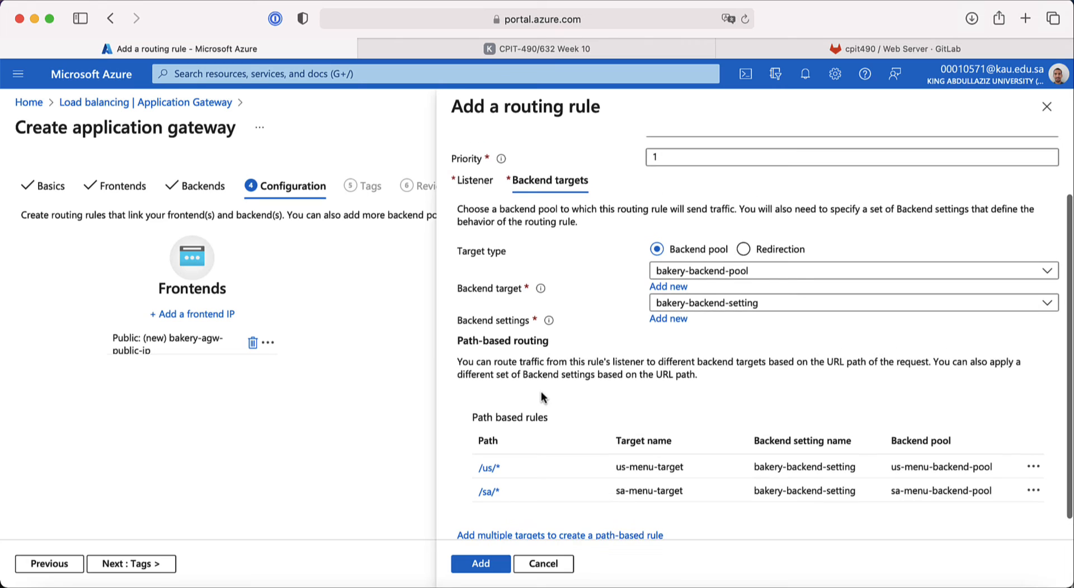
pyautogui.scroll(2, 541, 397)
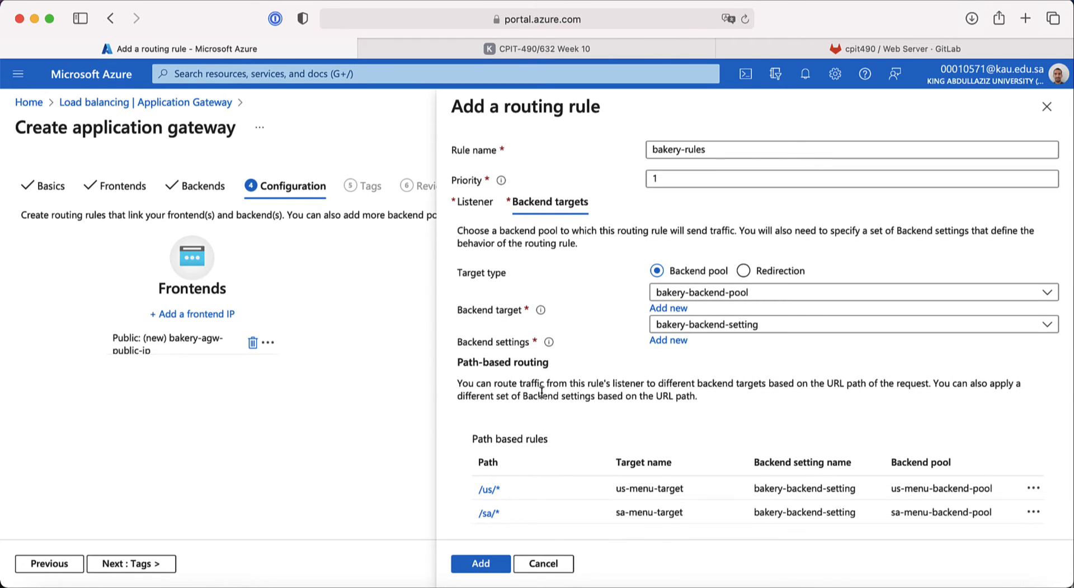
pyautogui.scroll(-1, 542, 395)
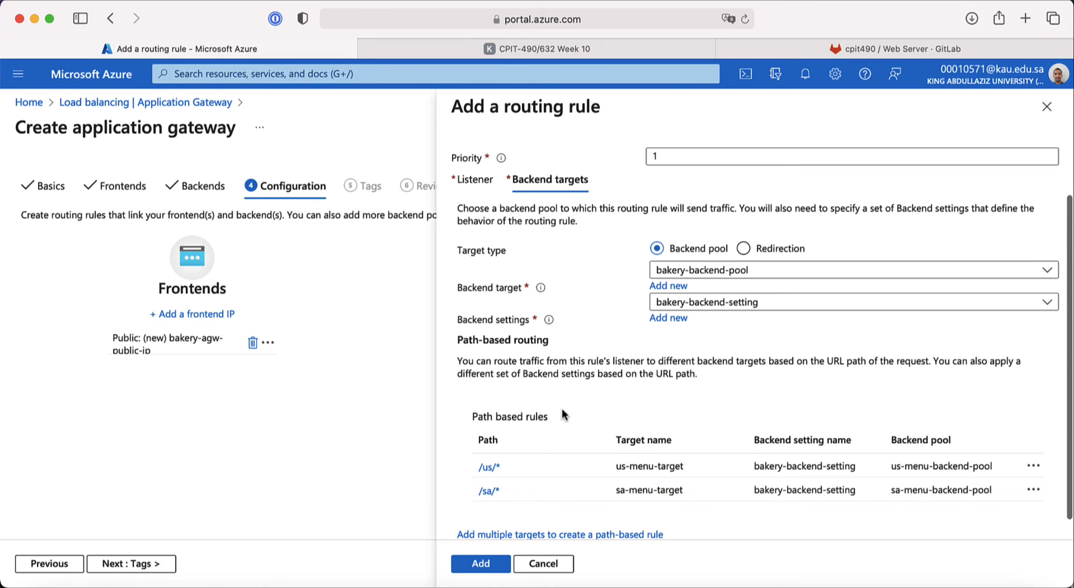
pyautogui.scroll(-1, 559, 416)
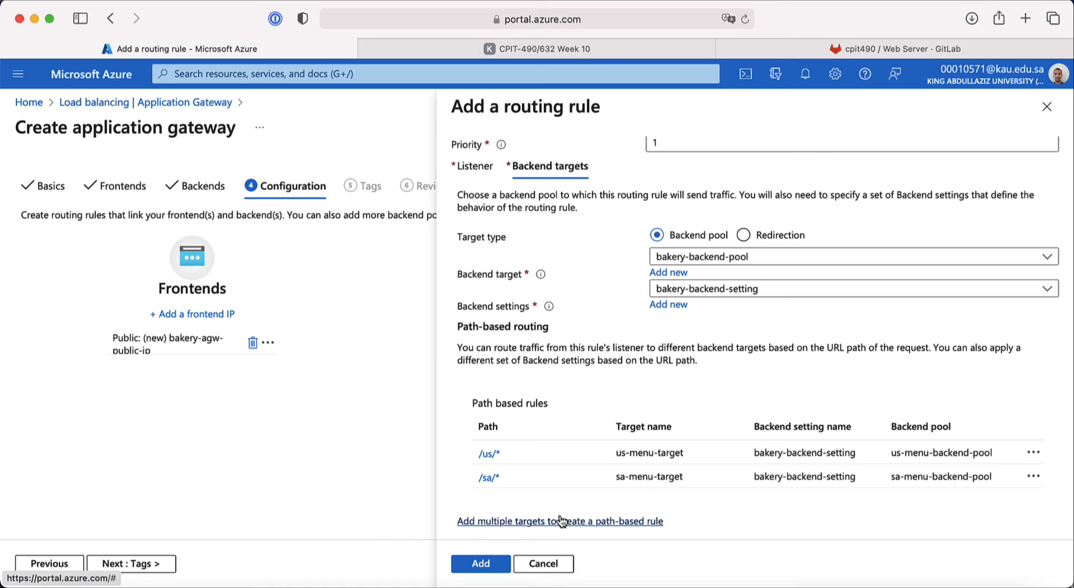
pyautogui.scroll(5, 606, 452)
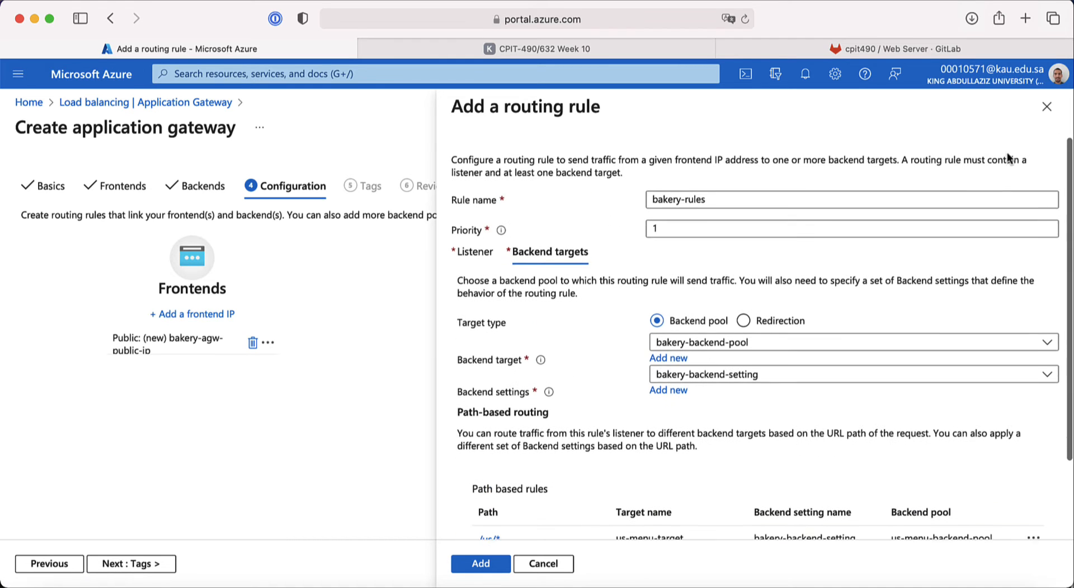
pyautogui.click(1046, 106)
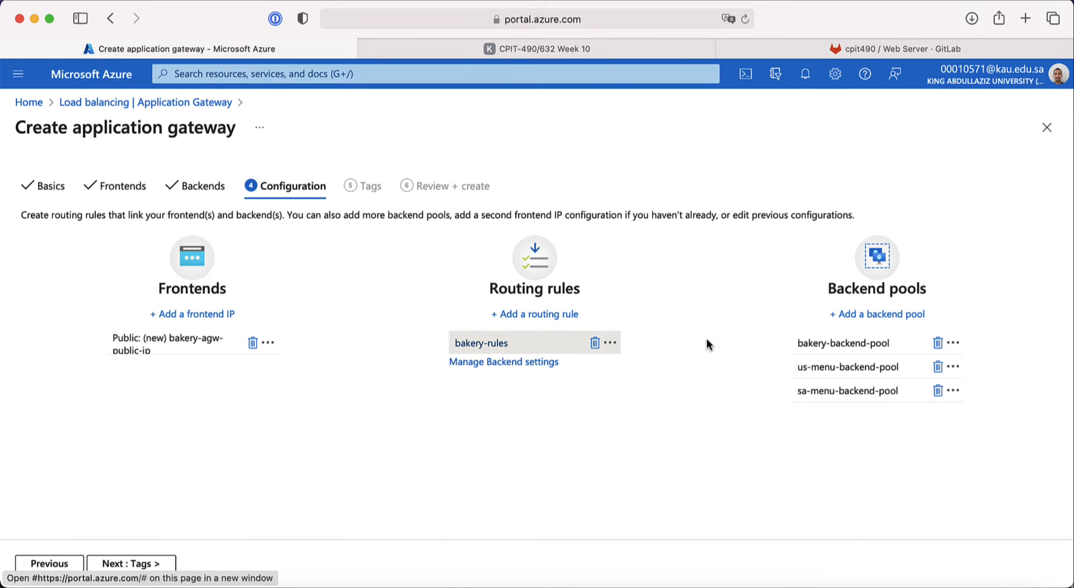
# Step: Recheck the Configuration step against the load-balancer diagram in the course slides
pyautogui.click(163, 565)
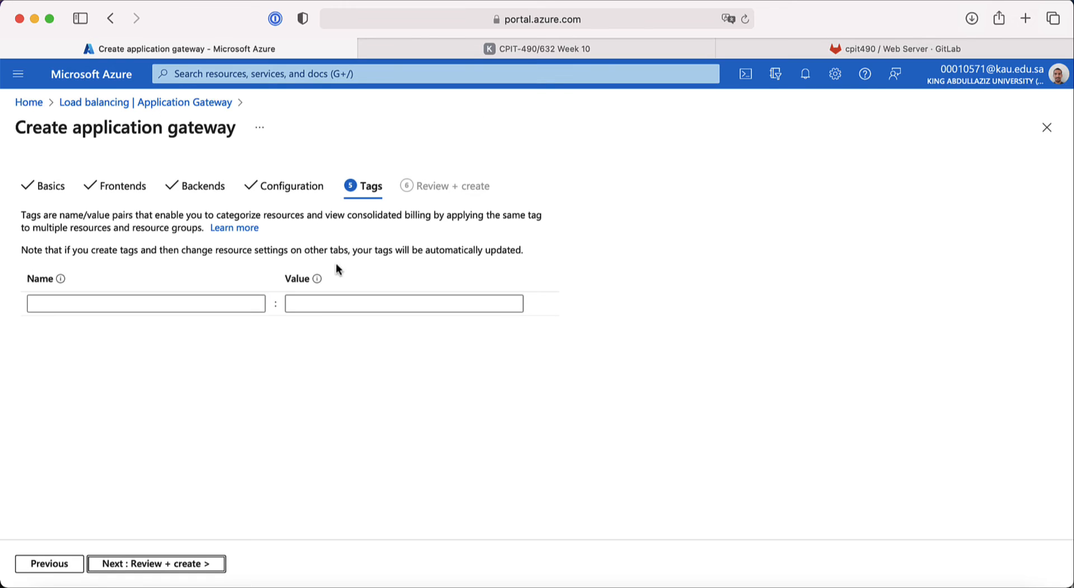
pyautogui.click(301, 190)
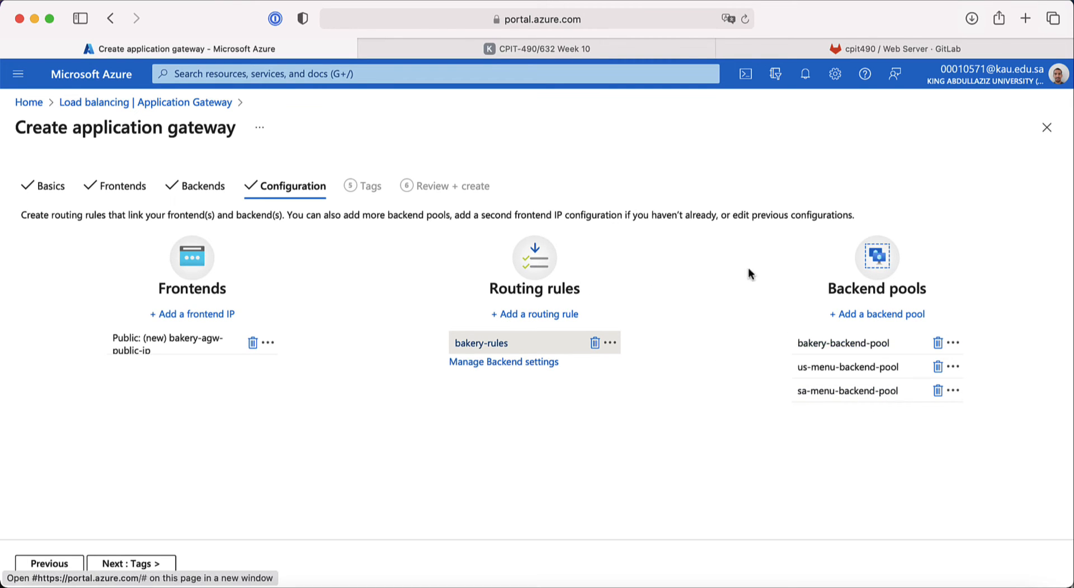
pyautogui.click(517, 54)
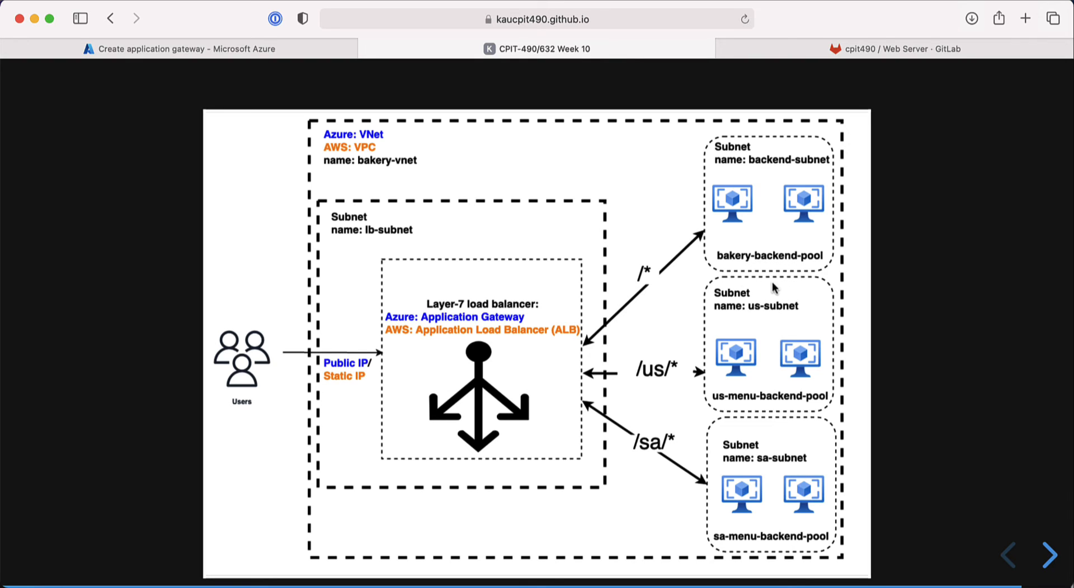
pyautogui.click(286, 52)
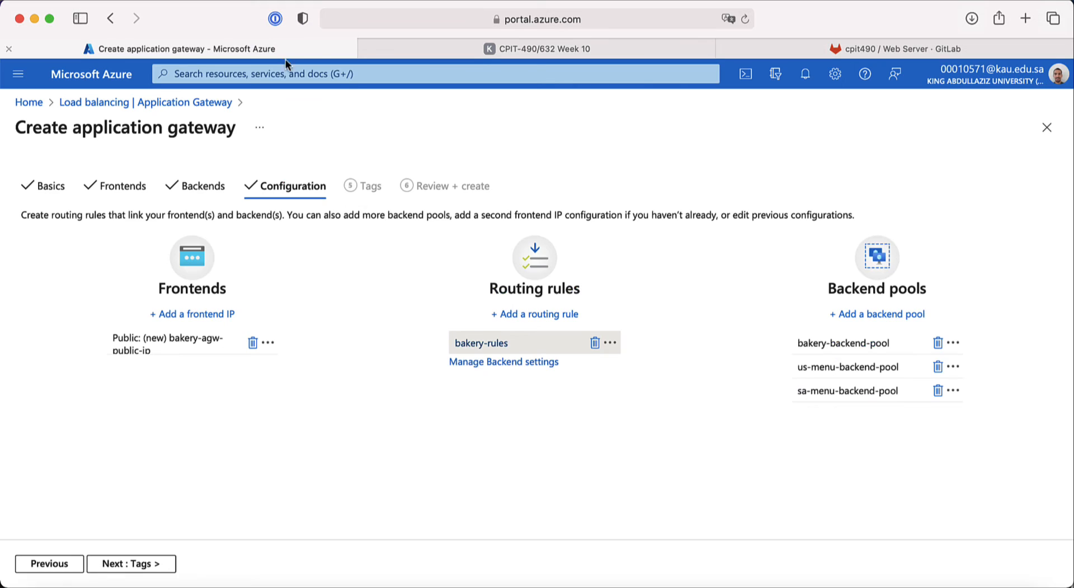
# Step: Add the tag name = bakery-agw-lb and proceed to Review + create
pyautogui.click(148, 565)
pyautogui.click(153, 305)
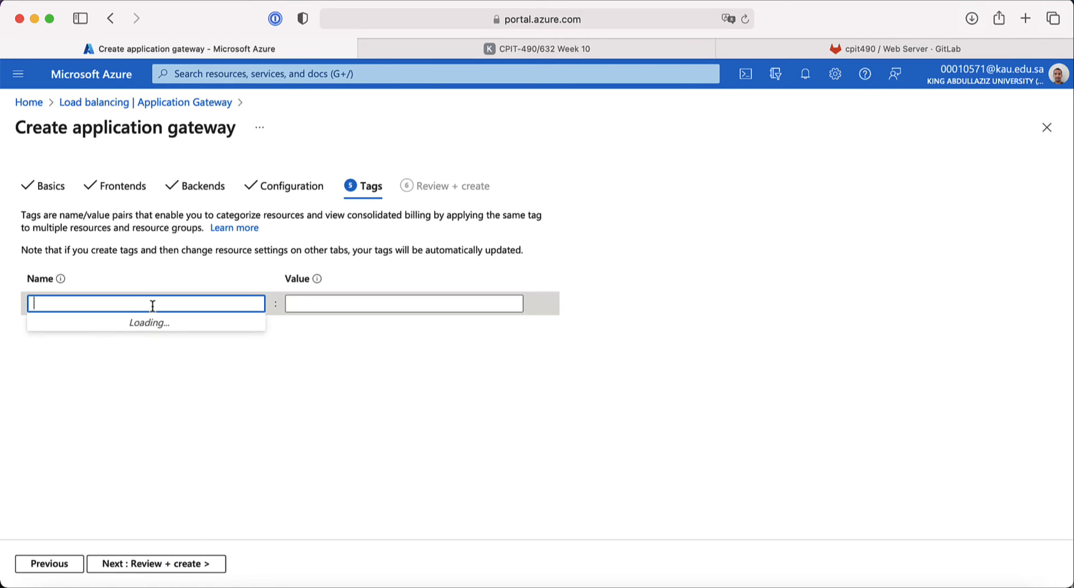
pyautogui.write('name')
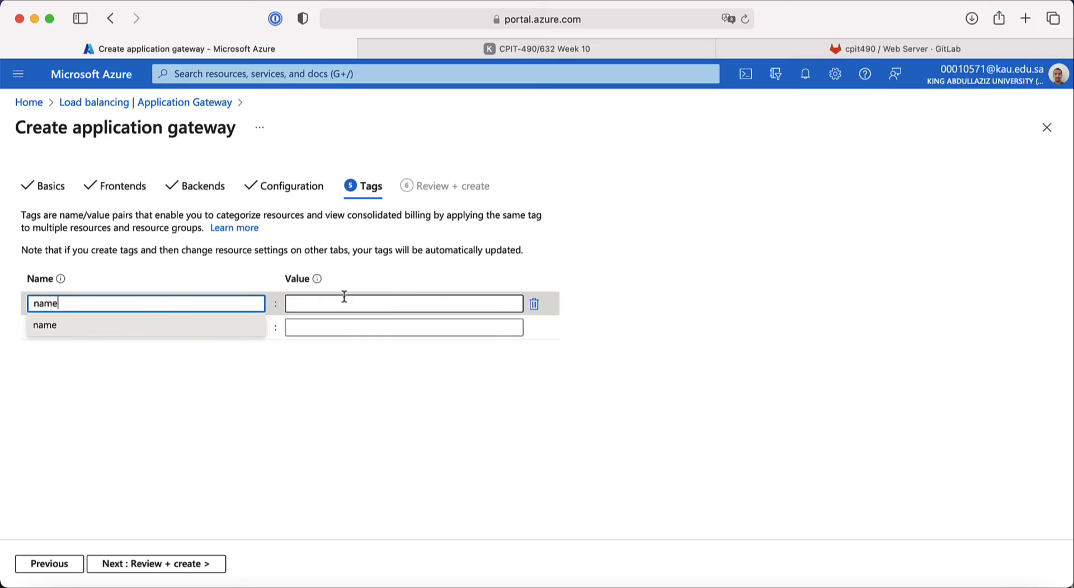
pyautogui.click(404, 306)
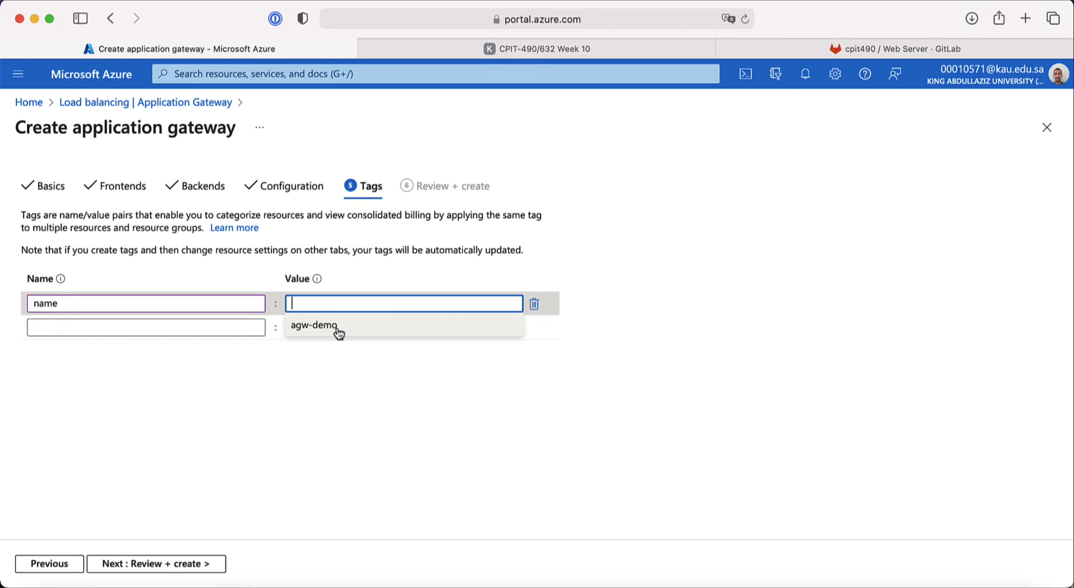
pyautogui.write('bakery-agw-lb')
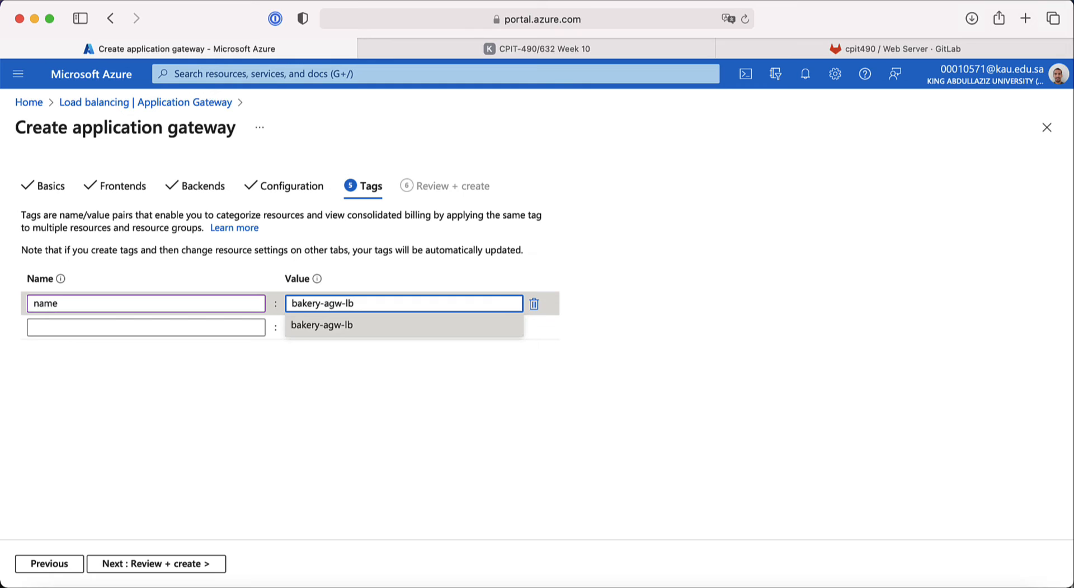
pyautogui.click(312, 246)
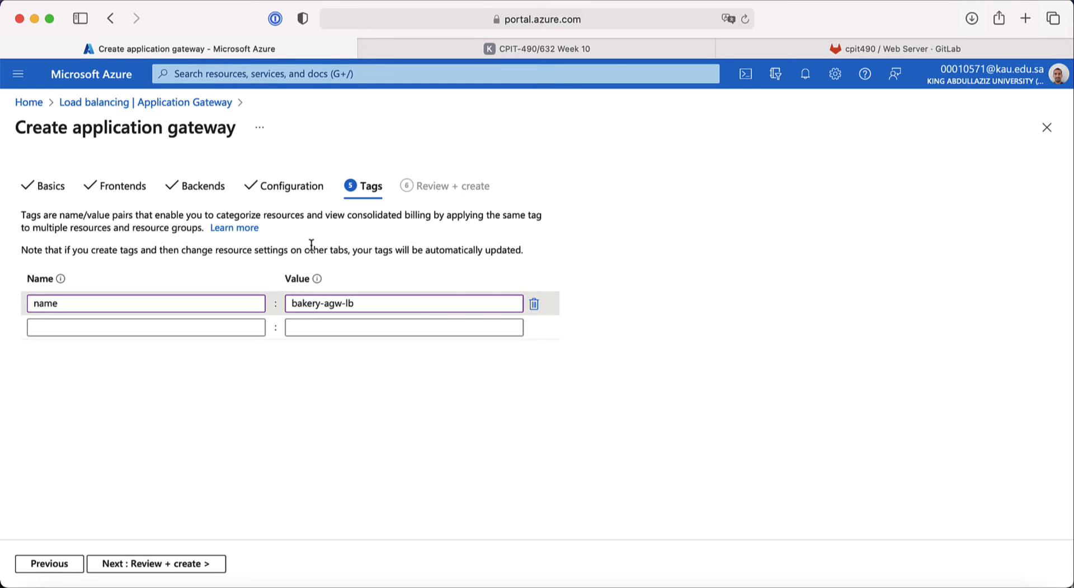
pyautogui.click(187, 563)
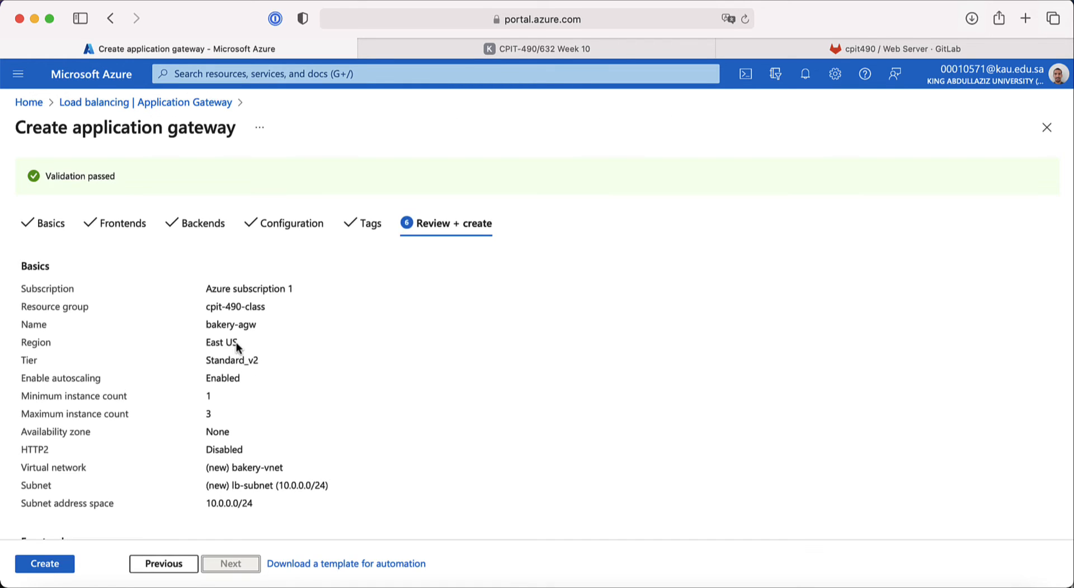
# Step: Review the East US summary, create the bakery-agw gateway, and return to Home
pyautogui.moveTo(241, 343); pyautogui.dragTo(203, 342)
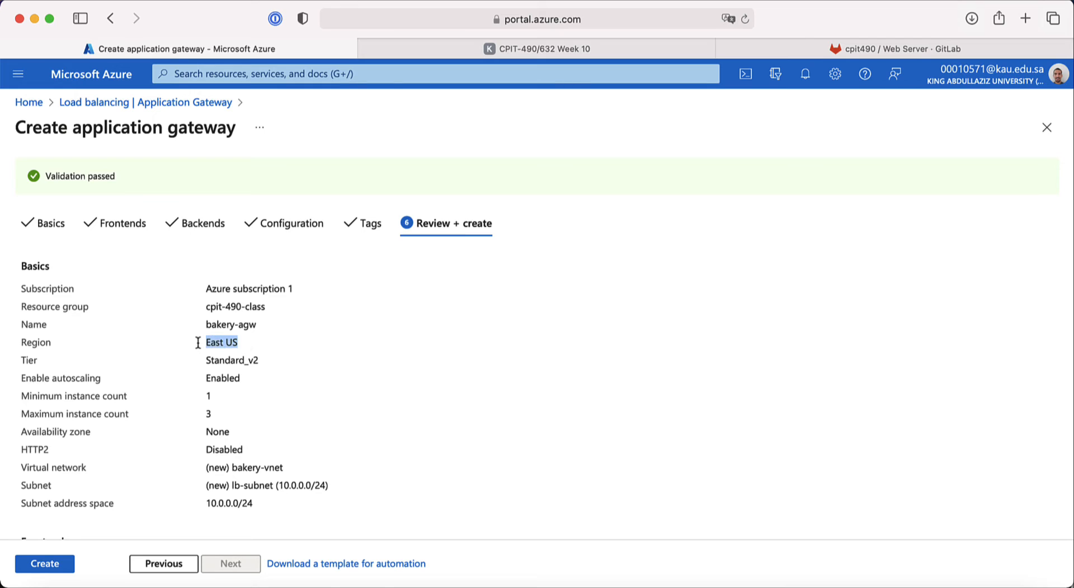
pyautogui.keyDown('shift'); pyautogui.click(22, 344); pyautogui.keyUp('shift')
pyautogui.scroll(-5, 191, 399)
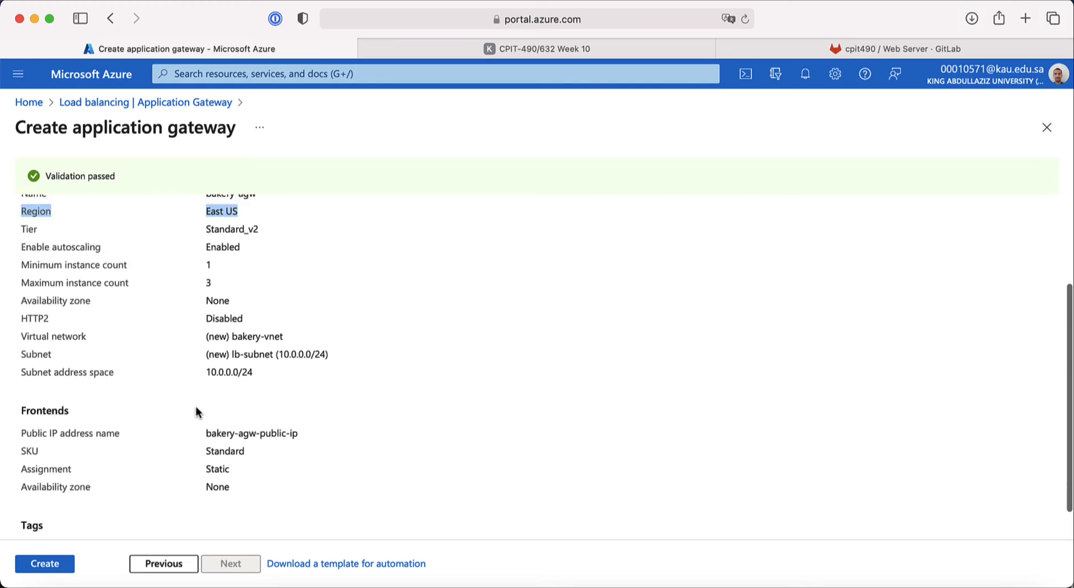
pyautogui.scroll(5, 195, 413)
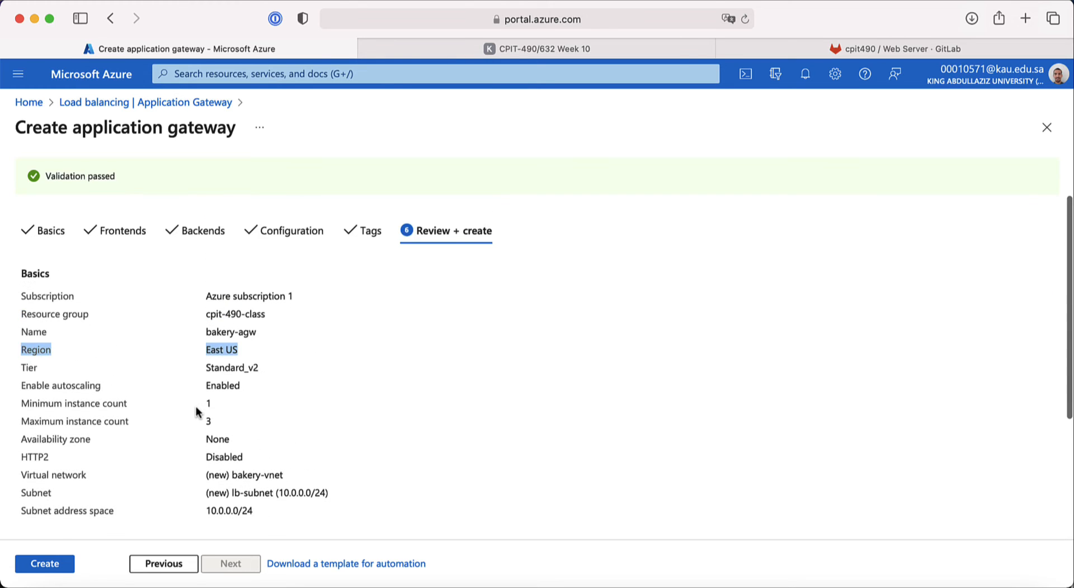
pyautogui.scroll(-7, 197, 413)
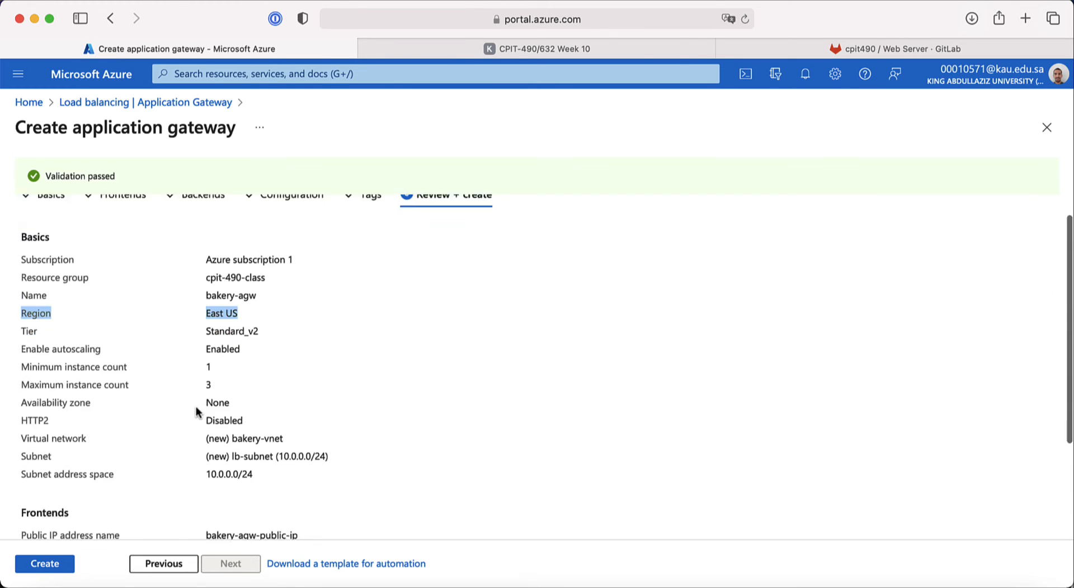
pyautogui.click(63, 570)
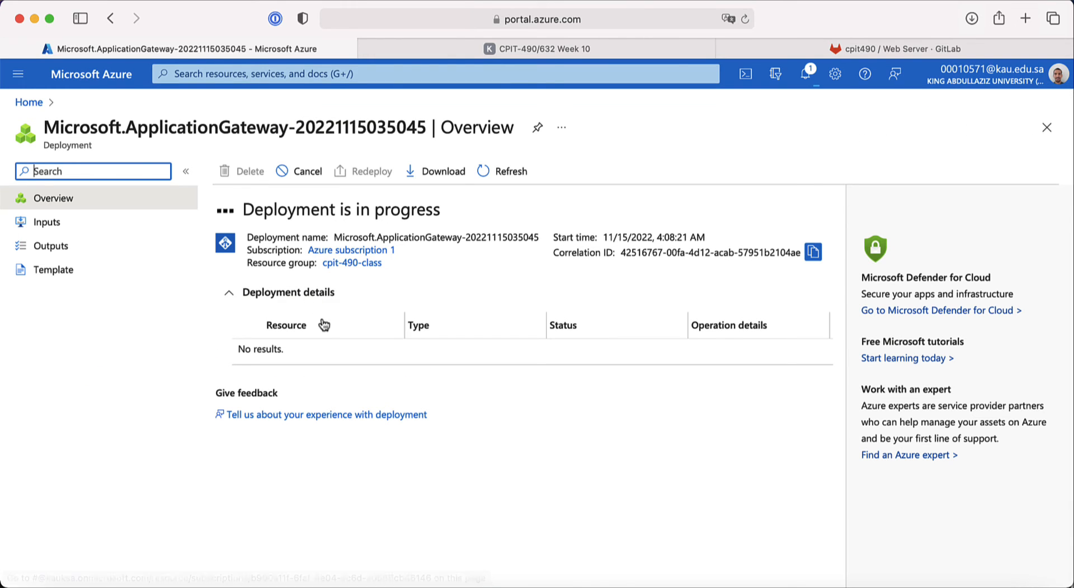
pyautogui.click(38, 105)
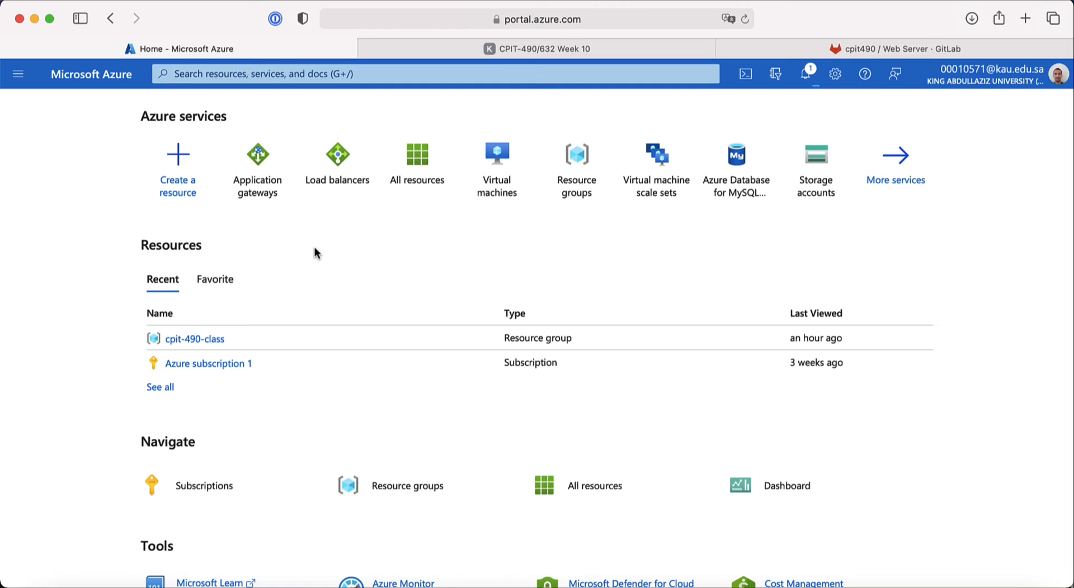
# Step: After glancing at the load-balancer slide, start a new Azure virtual machine from the Virtual machines list
pyautogui.click(537, 54)
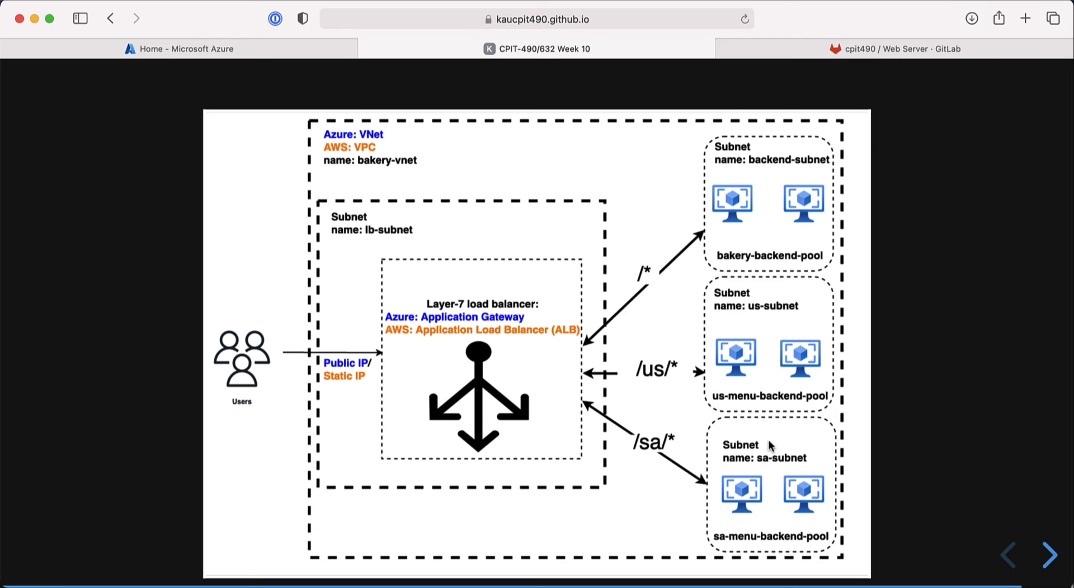
pyautogui.click(222, 48)
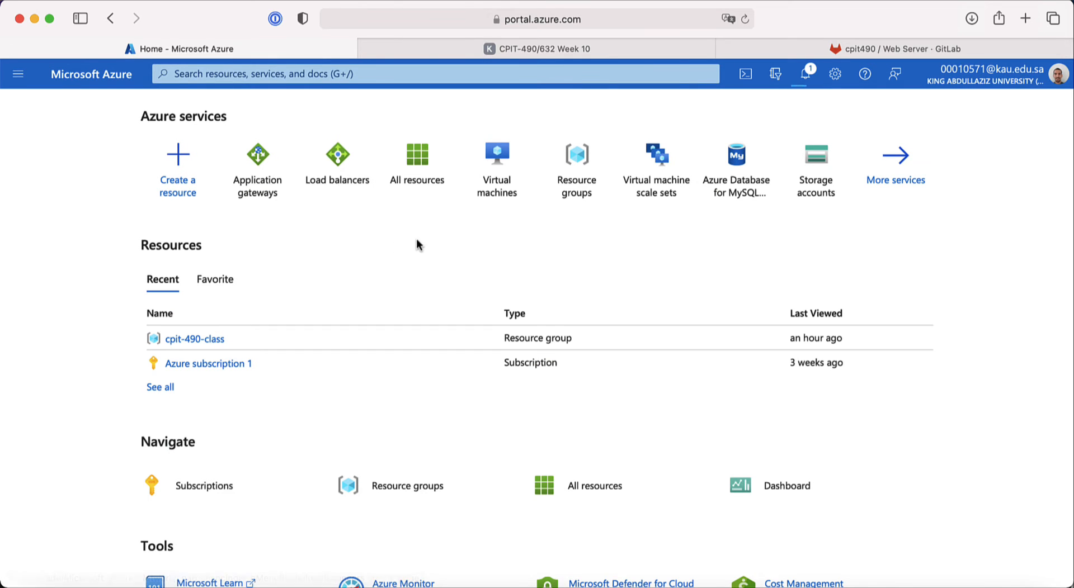
pyautogui.click(494, 192)
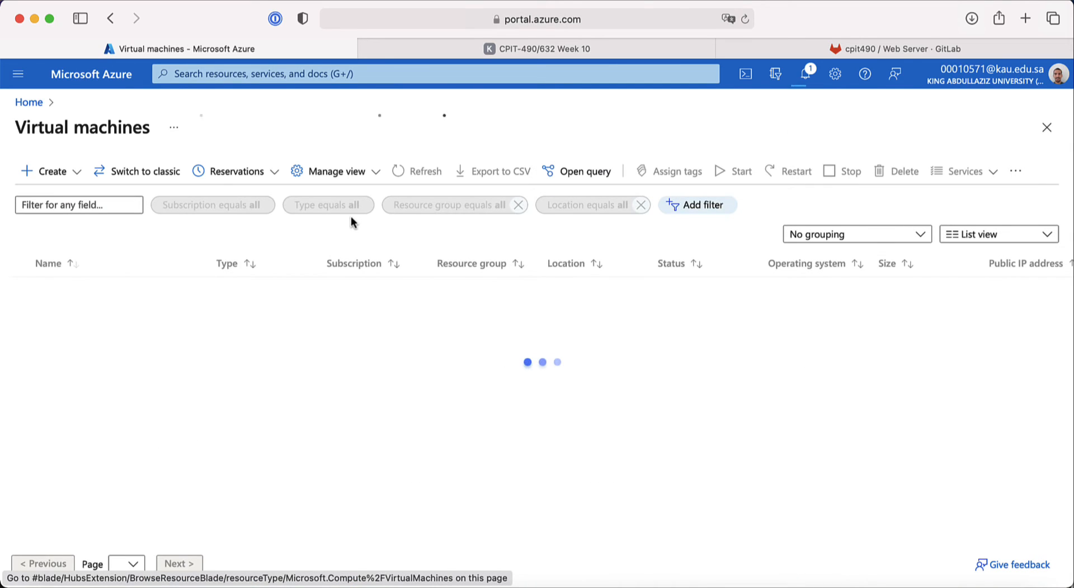
pyautogui.click(58, 175)
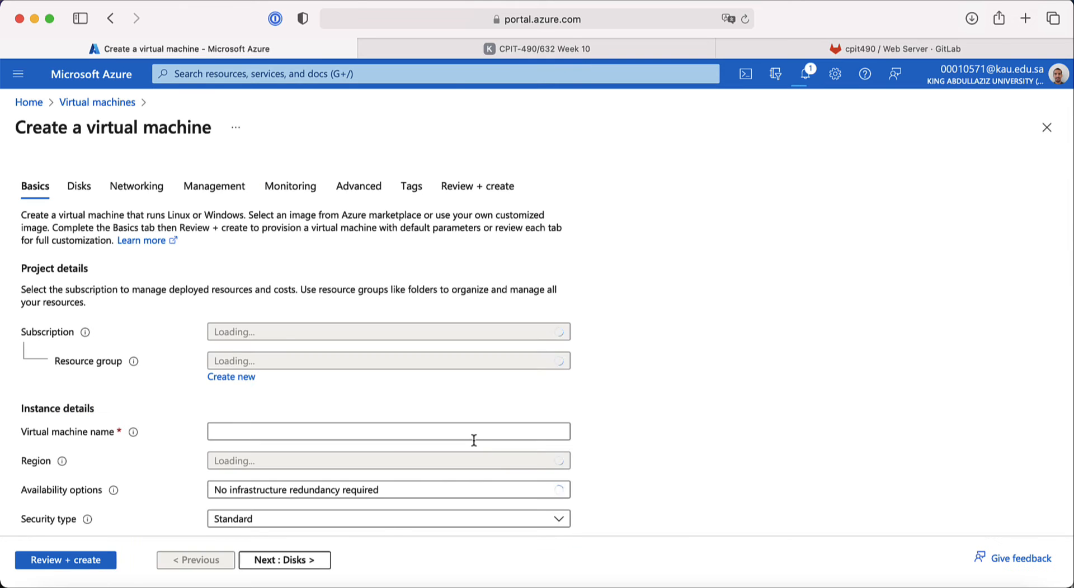
# Step: Put the VM in resource group cpit-490-class and begin naming it backery-backend-vm-1
pyautogui.click(360, 361)
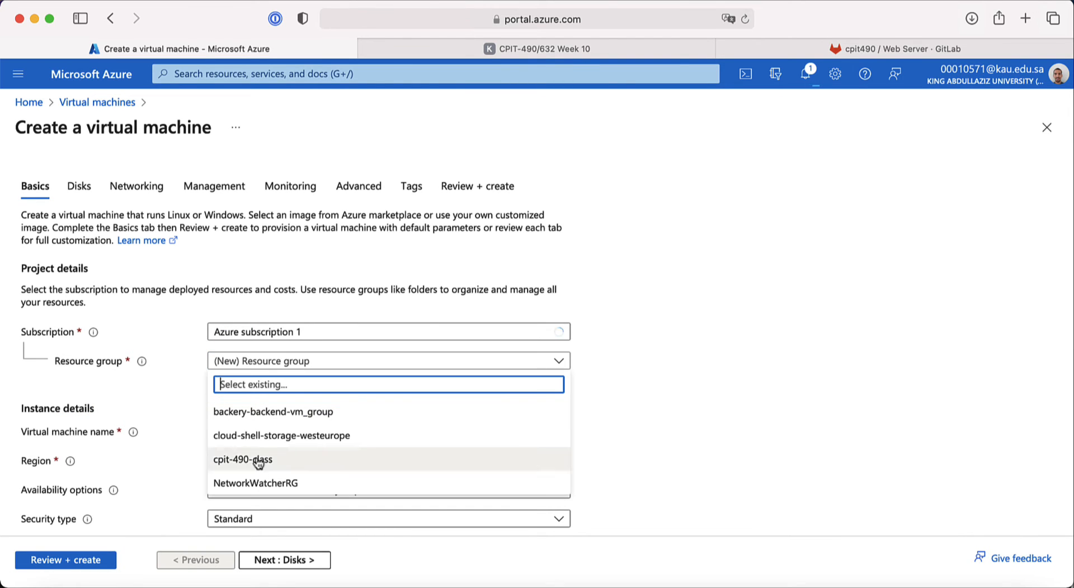
pyautogui.click(391, 459)
pyautogui.scroll(-2, 161, 415)
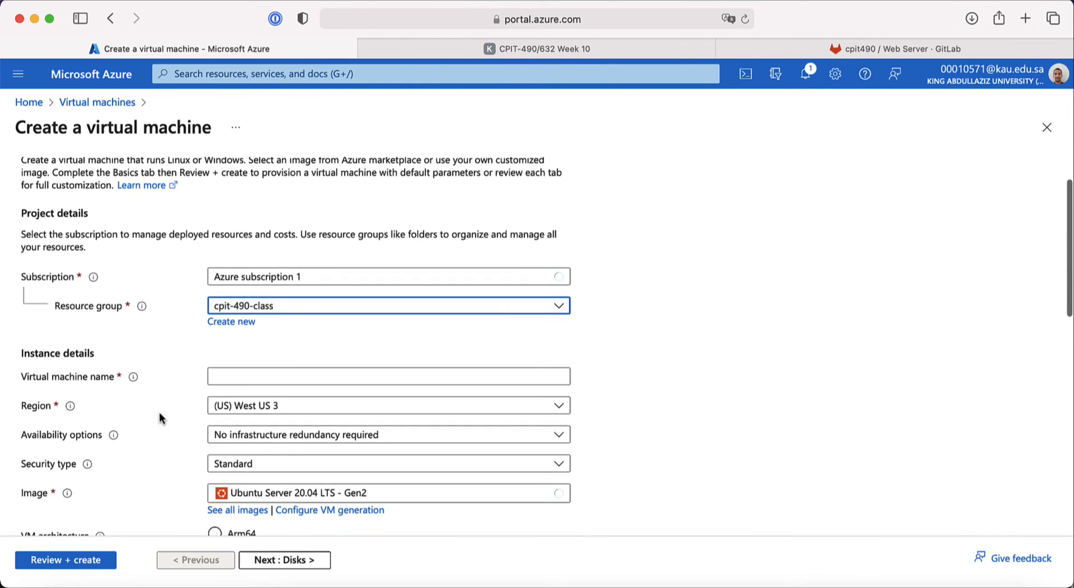
pyautogui.click(221, 378)
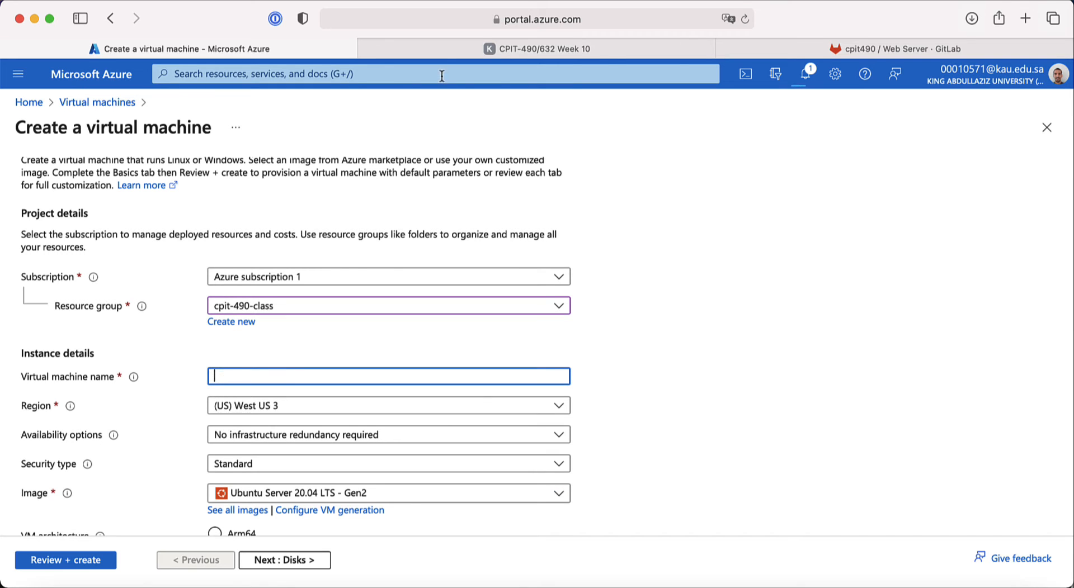
pyautogui.click(446, 50)
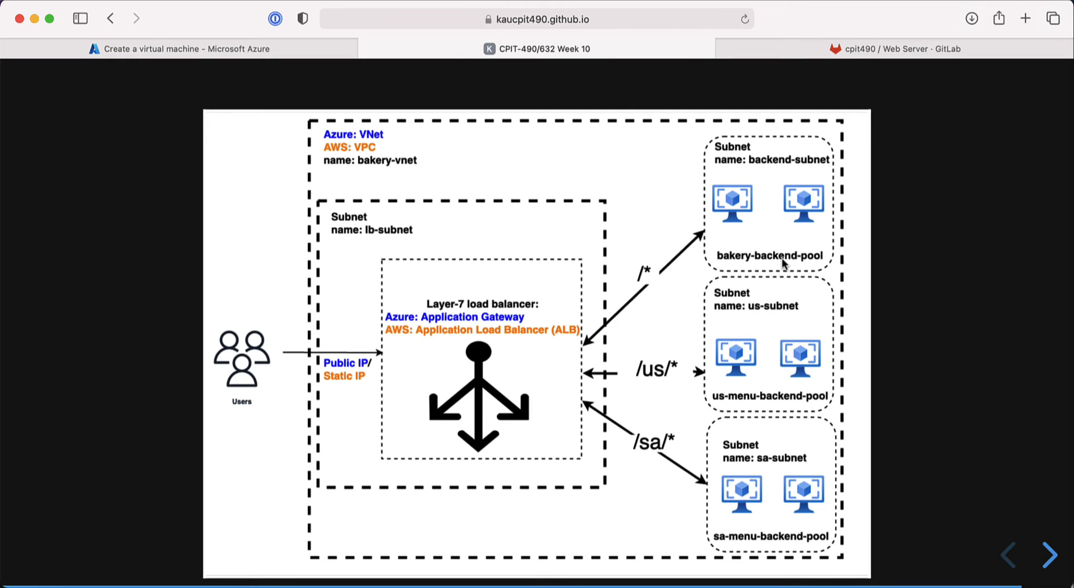
pyautogui.click(233, 48)
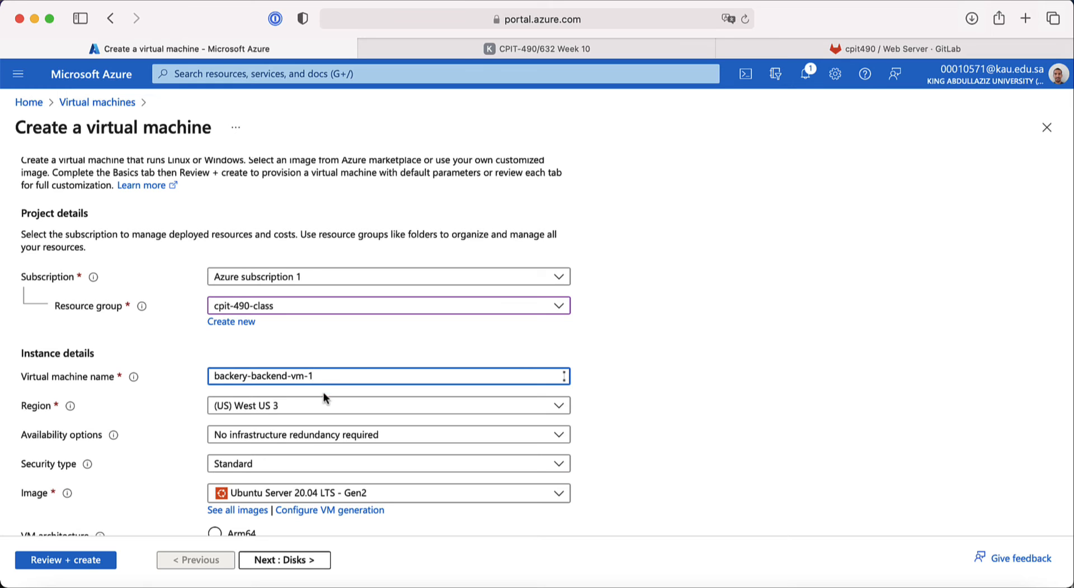
# Step: Set the region to (US) East US, review the rest of Basics, and advance to Disks
pyautogui.click(234, 410)
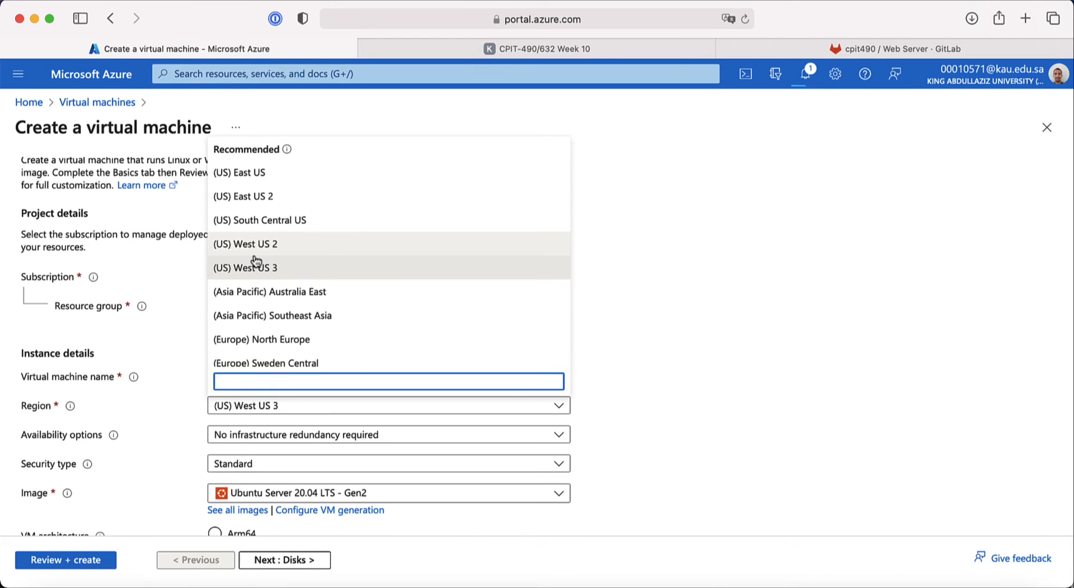
pyautogui.click(253, 173)
pyautogui.scroll(-3, 173, 416)
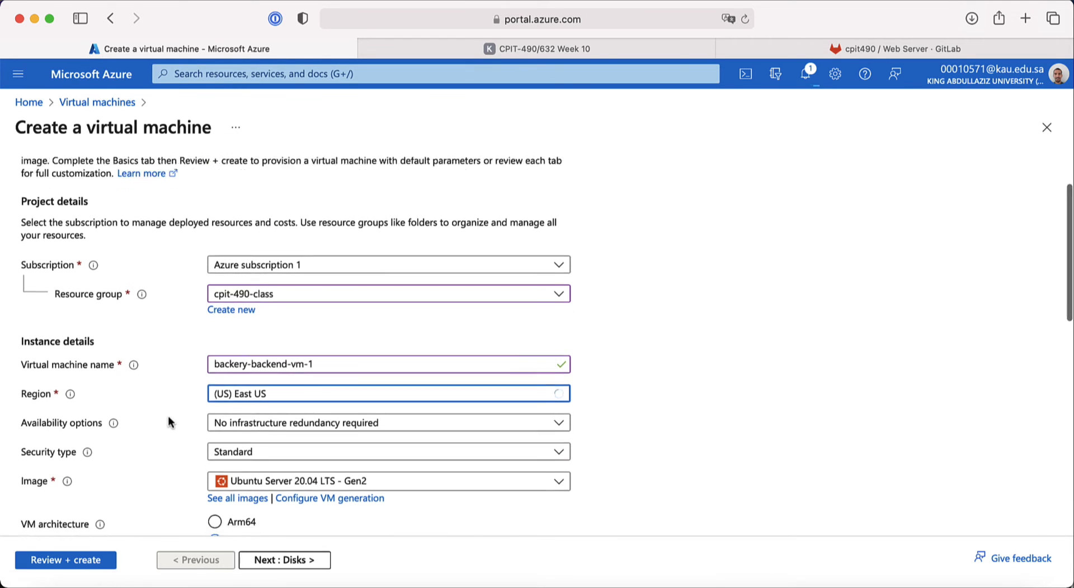
pyautogui.scroll(-2, 170, 422)
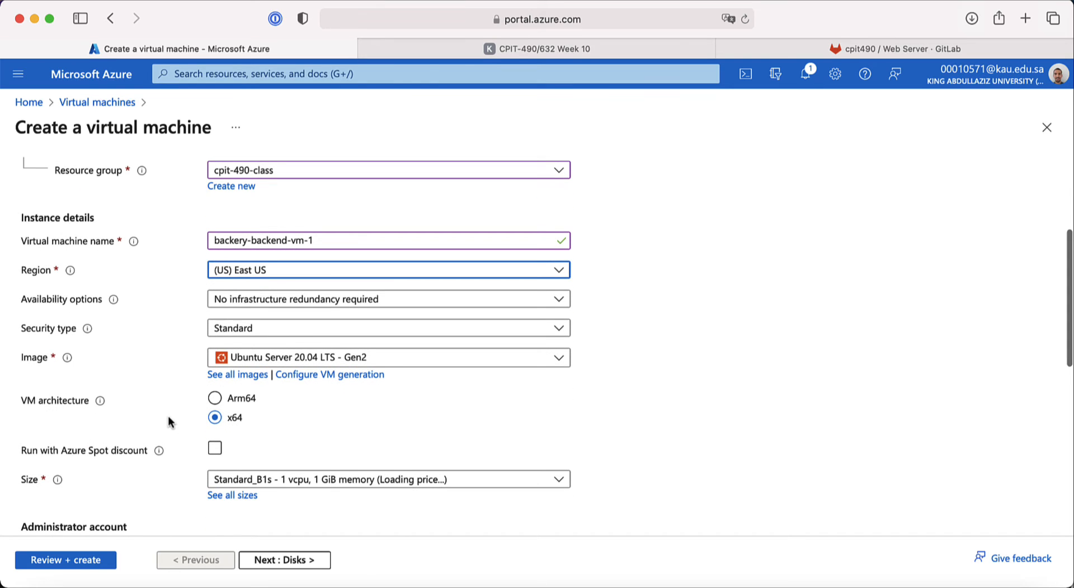
pyautogui.scroll(-3, 171, 422)
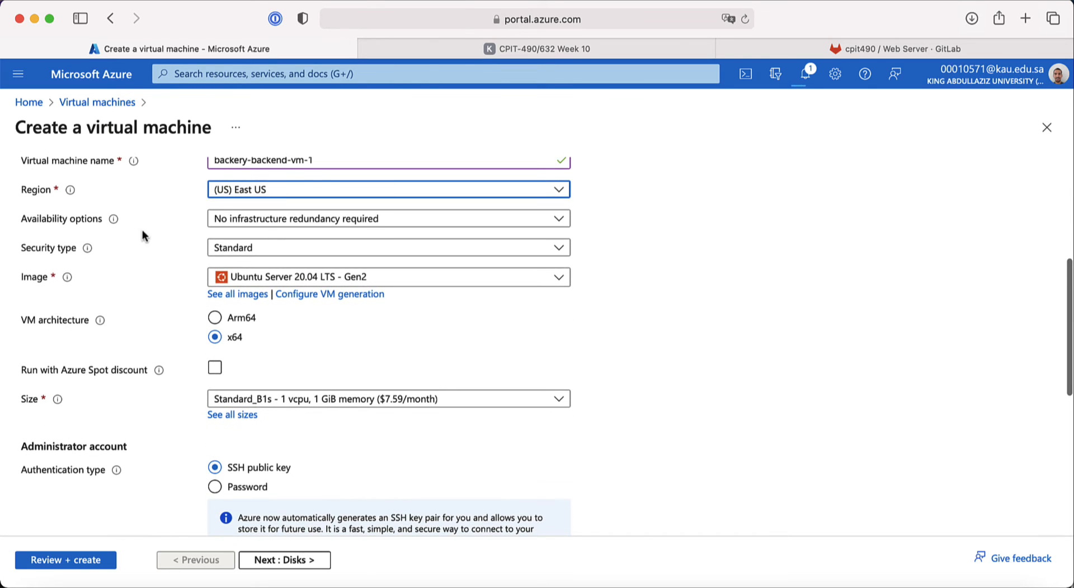
pyautogui.scroll(-2, 157, 285)
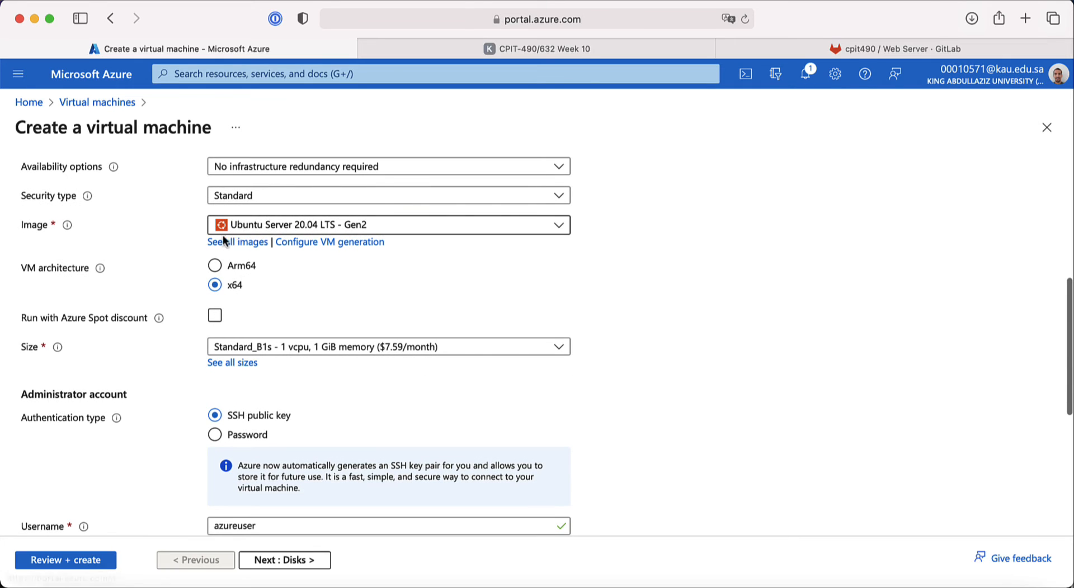
pyautogui.scroll(-2, 161, 297)
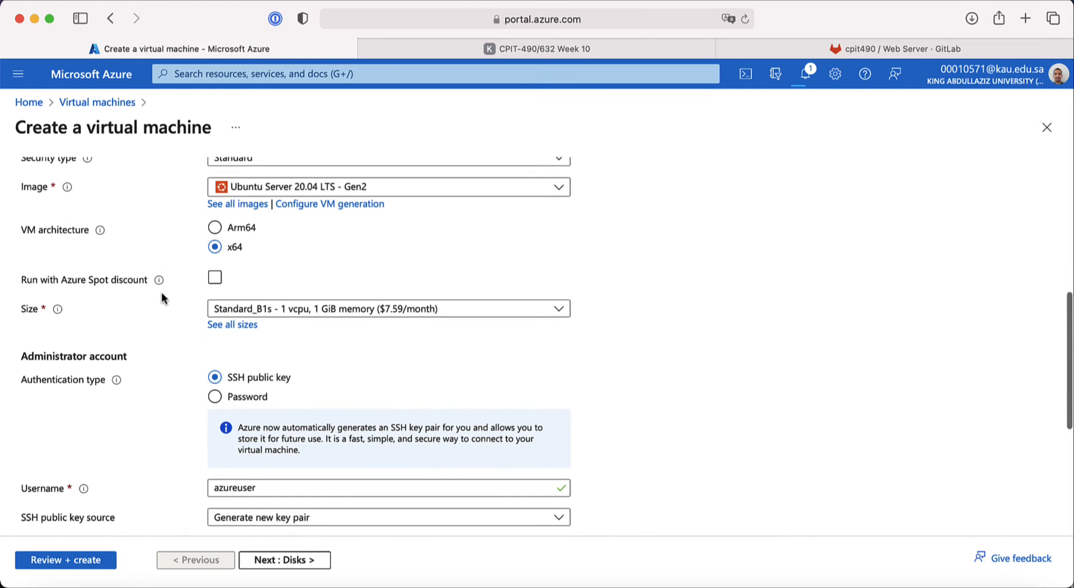
pyautogui.scroll(-1, 161, 293)
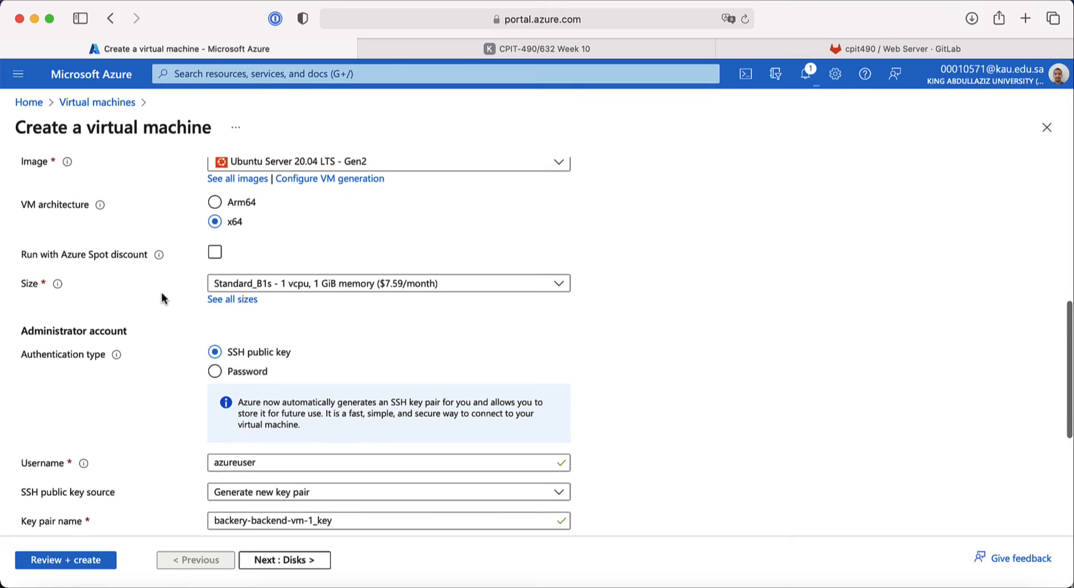
pyautogui.scroll(-3, 162, 293)
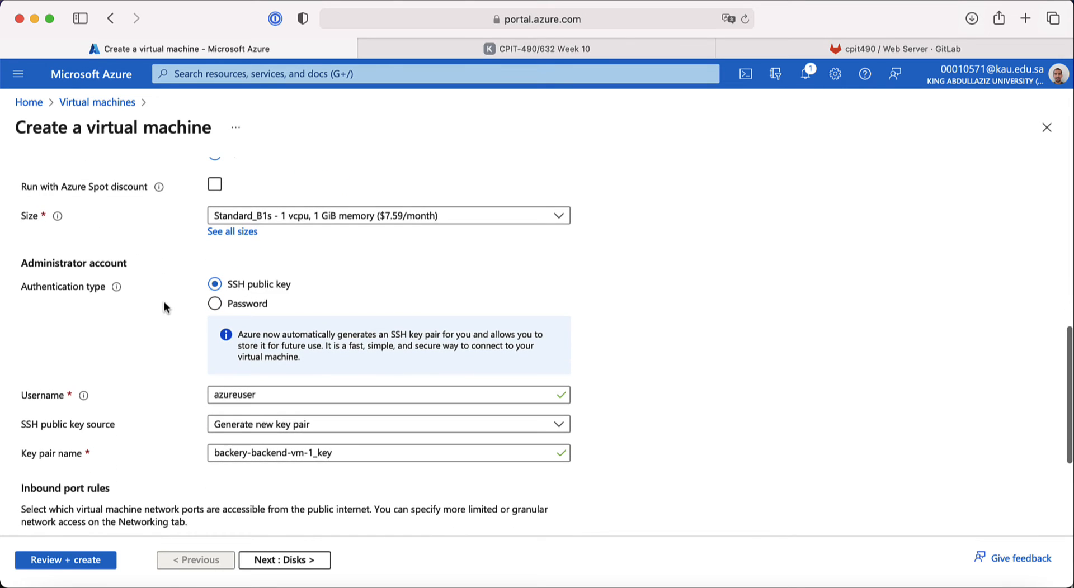
pyautogui.scroll(-1, 163, 306)
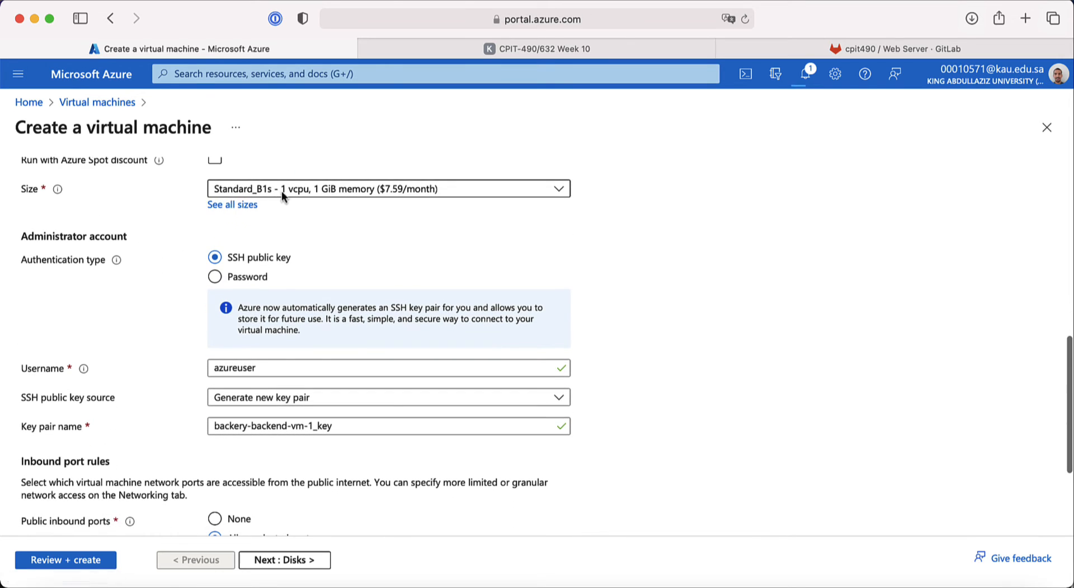
pyautogui.scroll(-3, 165, 382)
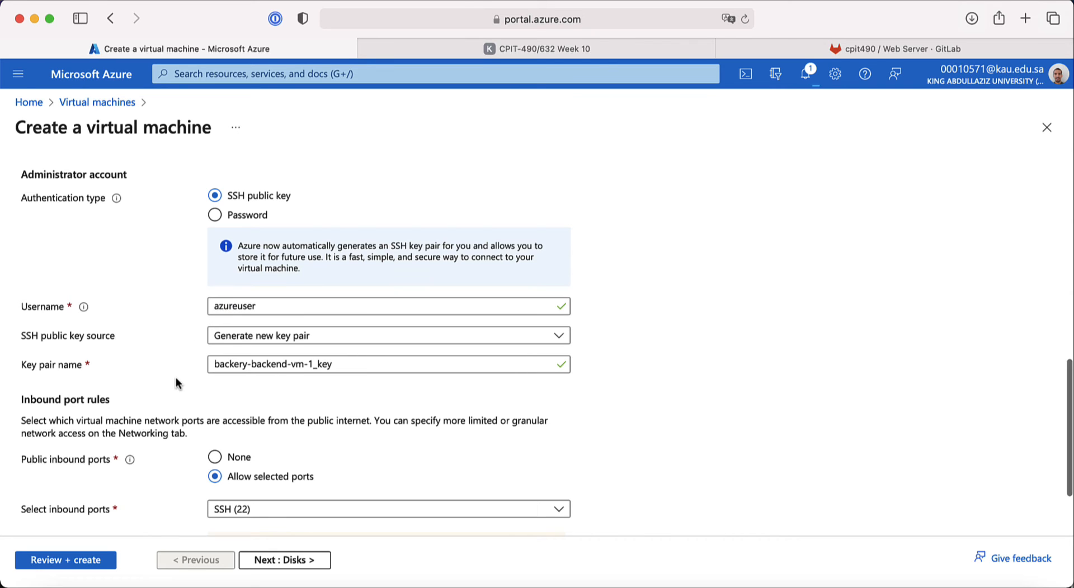
pyautogui.scroll(-2, 176, 383)
pyautogui.scroll(-2, 176, 383)
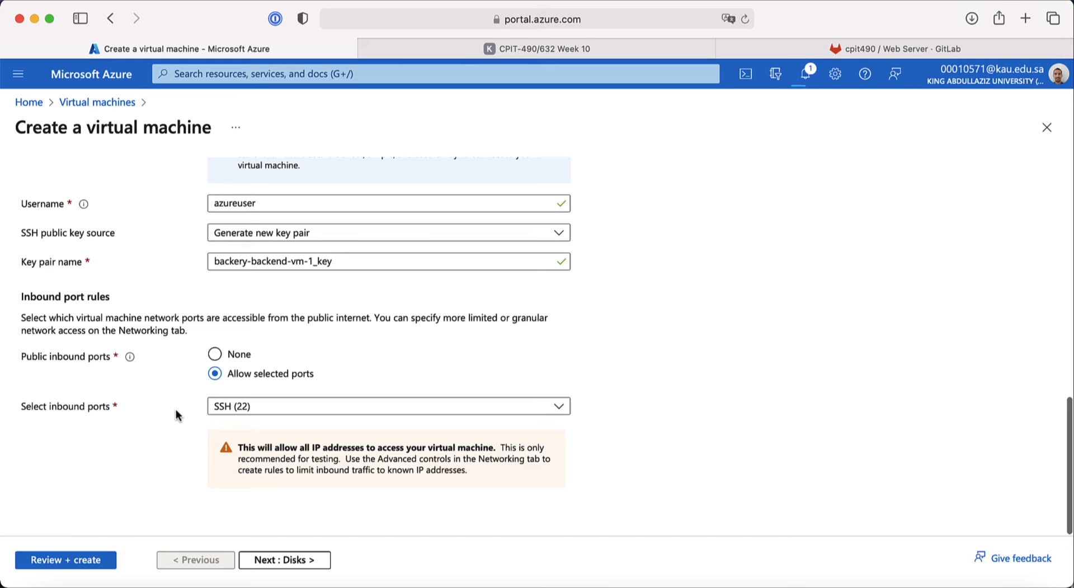
pyautogui.click(278, 560)
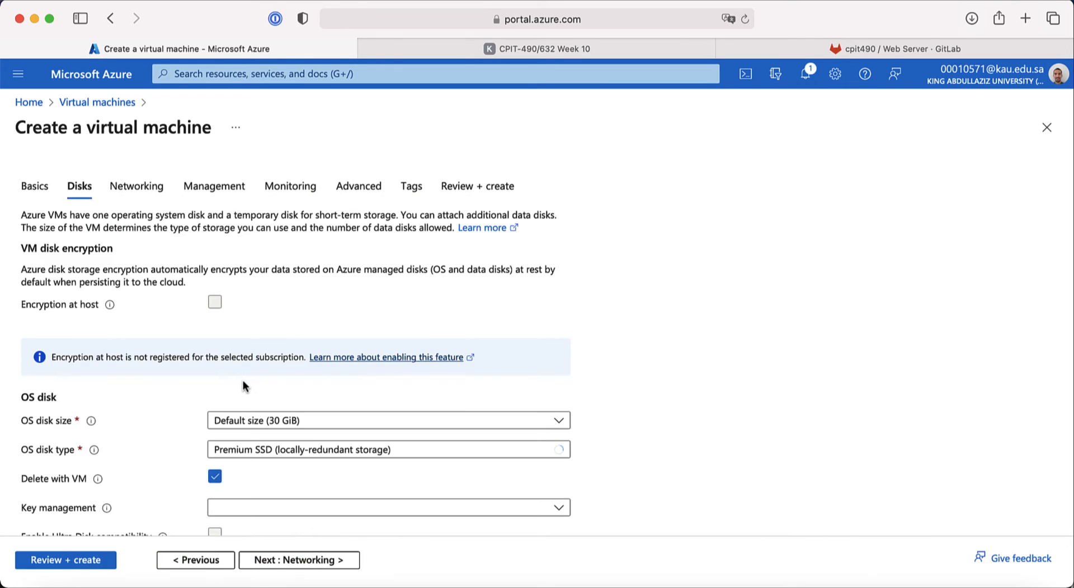
# Step: Advance from Disks to Networking, checking the course's network and load-balancer diagram slides
pyautogui.scroll(-5, 154, 456)
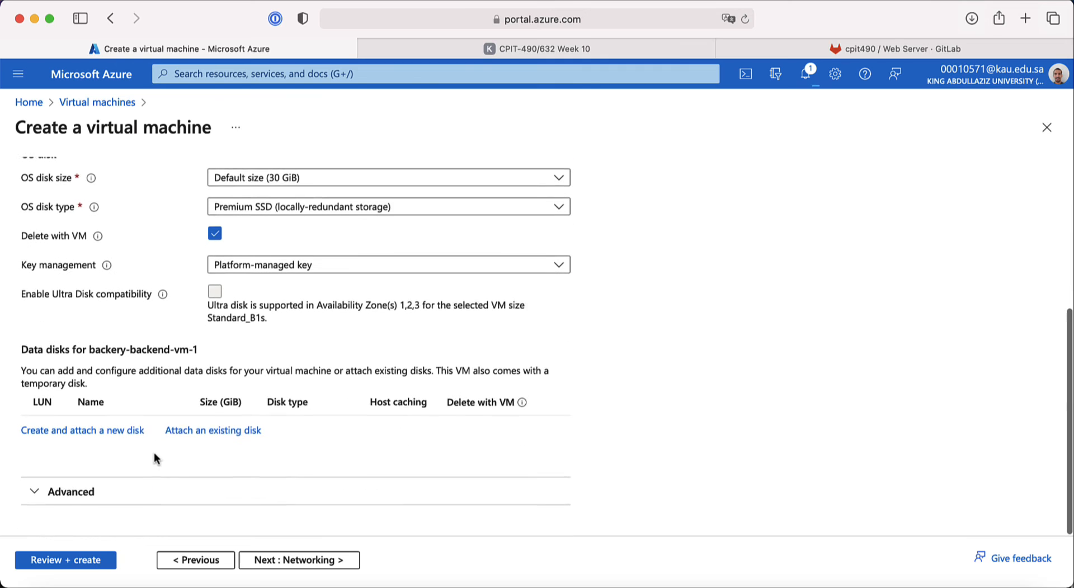
pyautogui.click(285, 561)
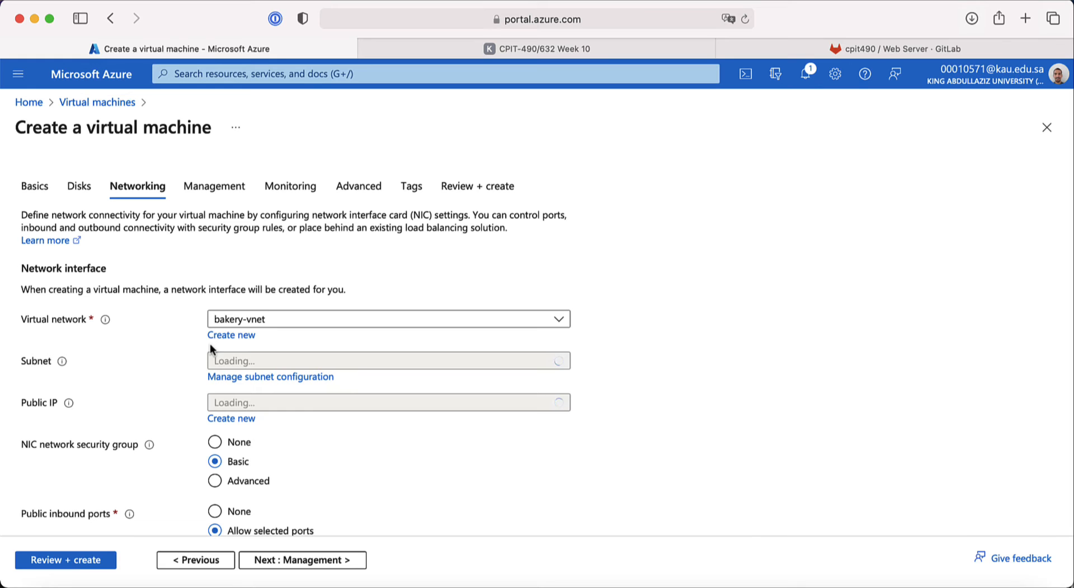
pyautogui.click(428, 41)
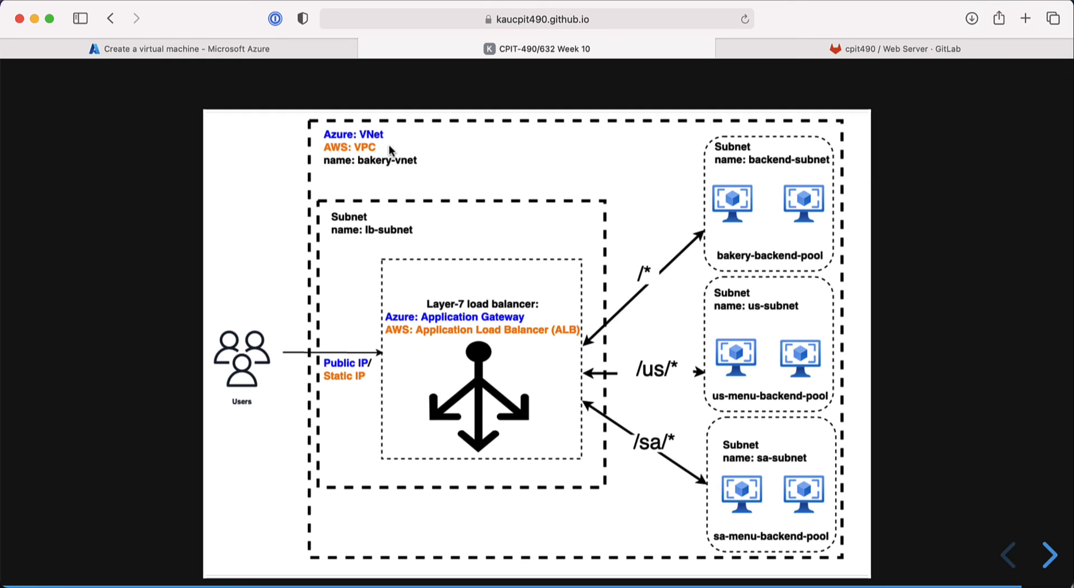
pyautogui.click(283, 50)
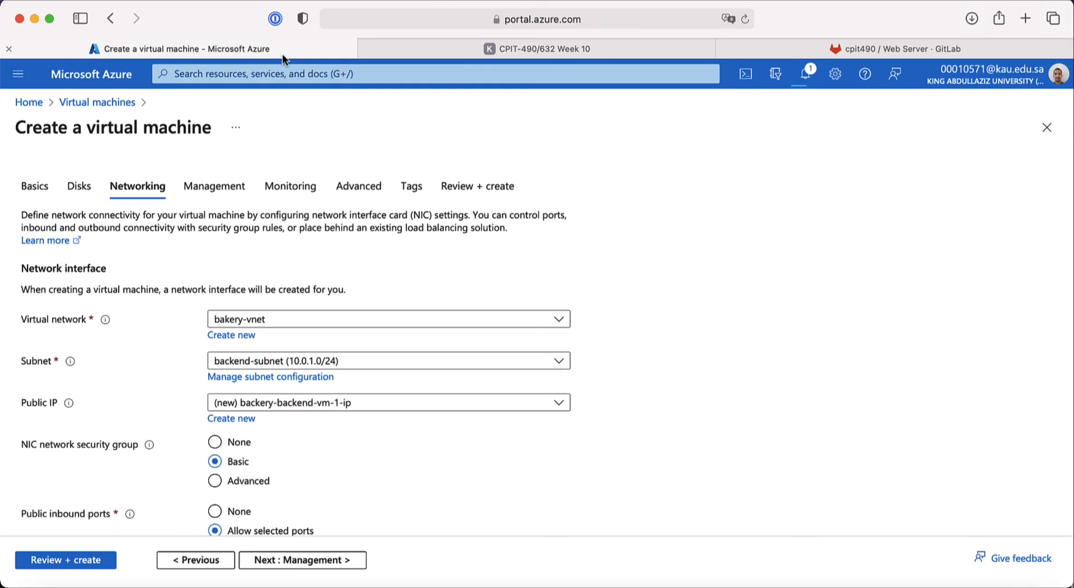
pyautogui.click(414, 51)
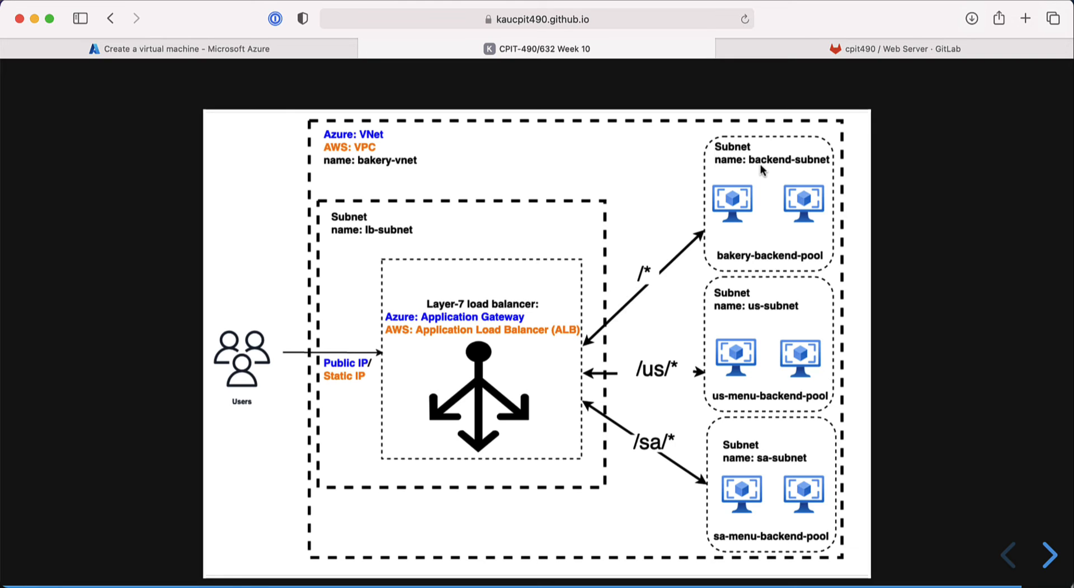
pyautogui.click(179, 48)
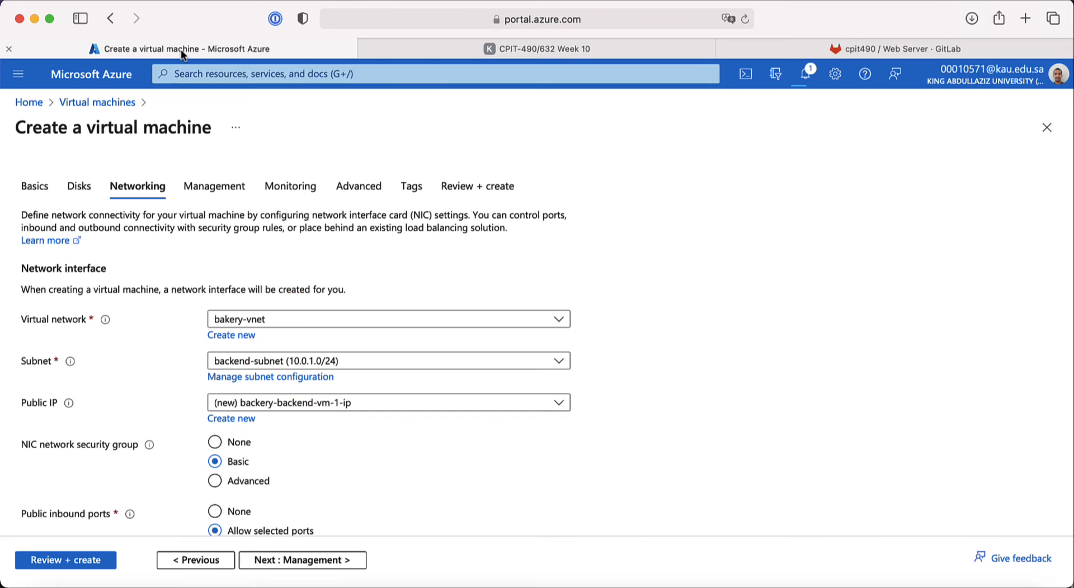
# Step: Reselect bakery-vnet as the virtual network and backend-subnet as the subnet
pyautogui.click(270, 324)
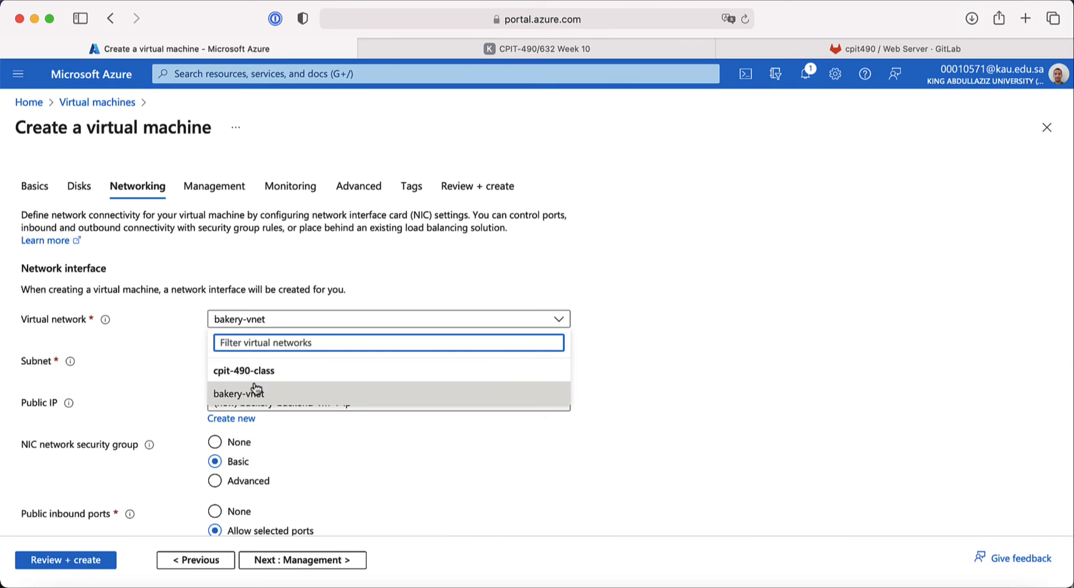
pyautogui.click(257, 398)
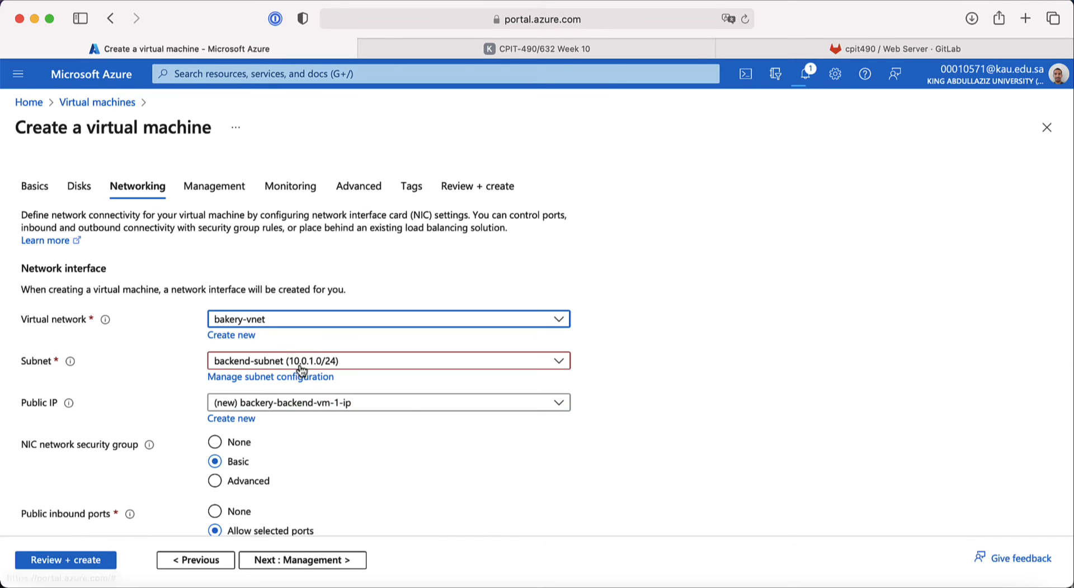
pyautogui.click(325, 365)
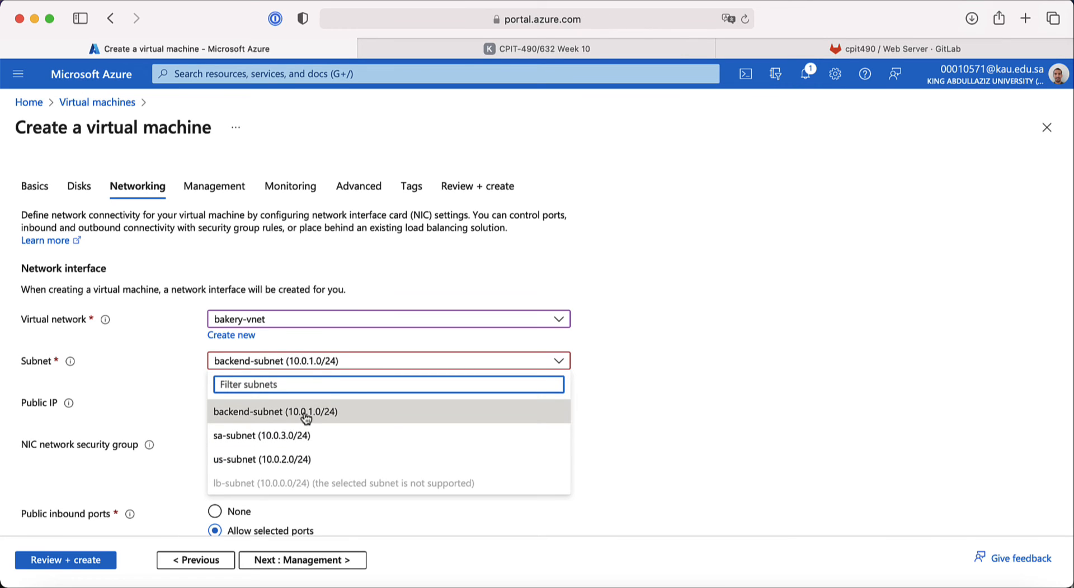
pyautogui.click(306, 418)
# Step: Review the remaining Networking settings, then bring up the load-balancer diagram slide
pyautogui.scroll(-5, 159, 395)
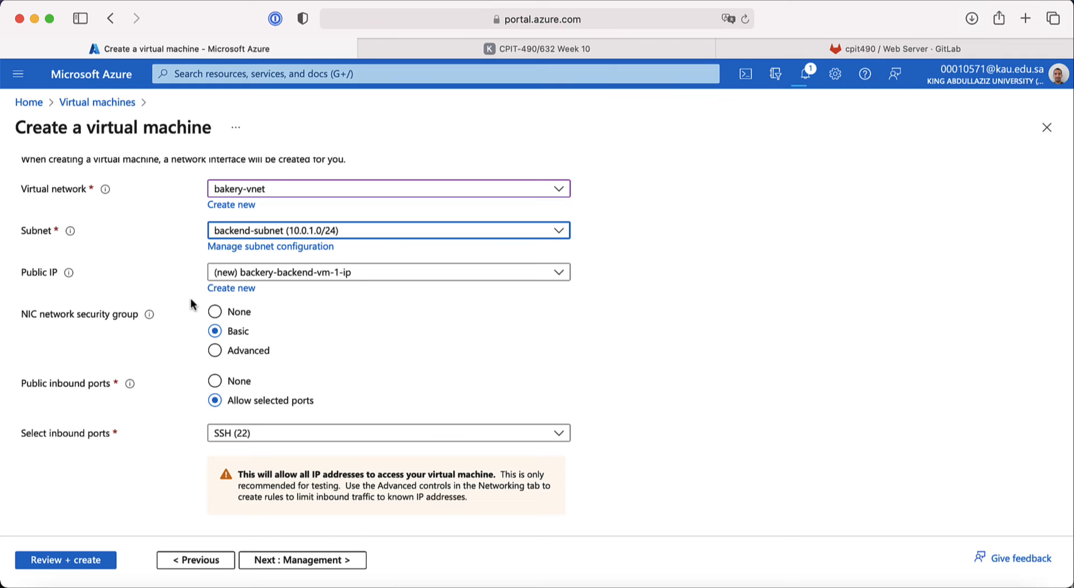
pyautogui.scroll(-2, 181, 340)
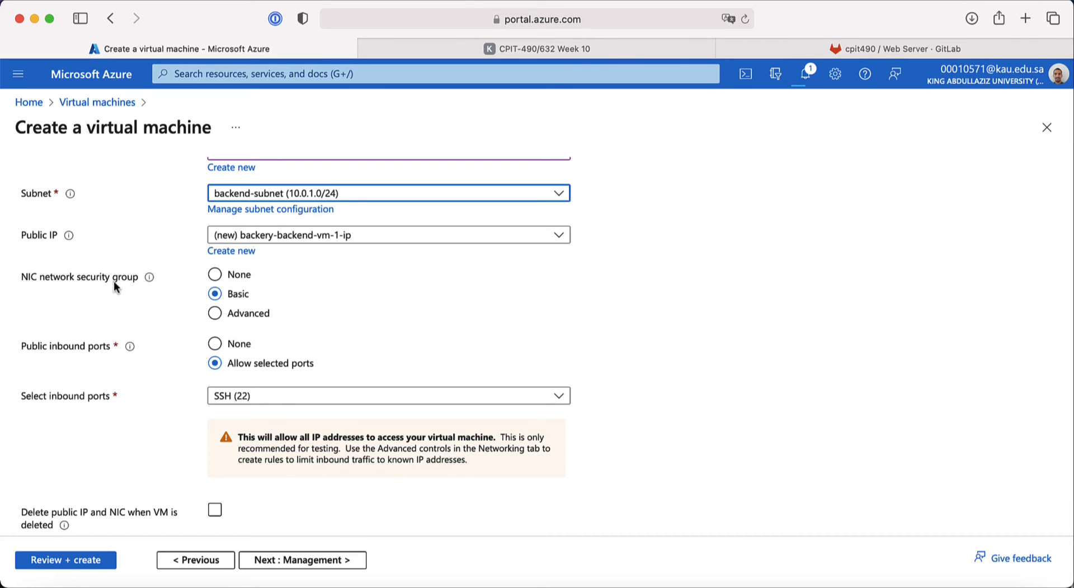
pyautogui.scroll(-2, 148, 359)
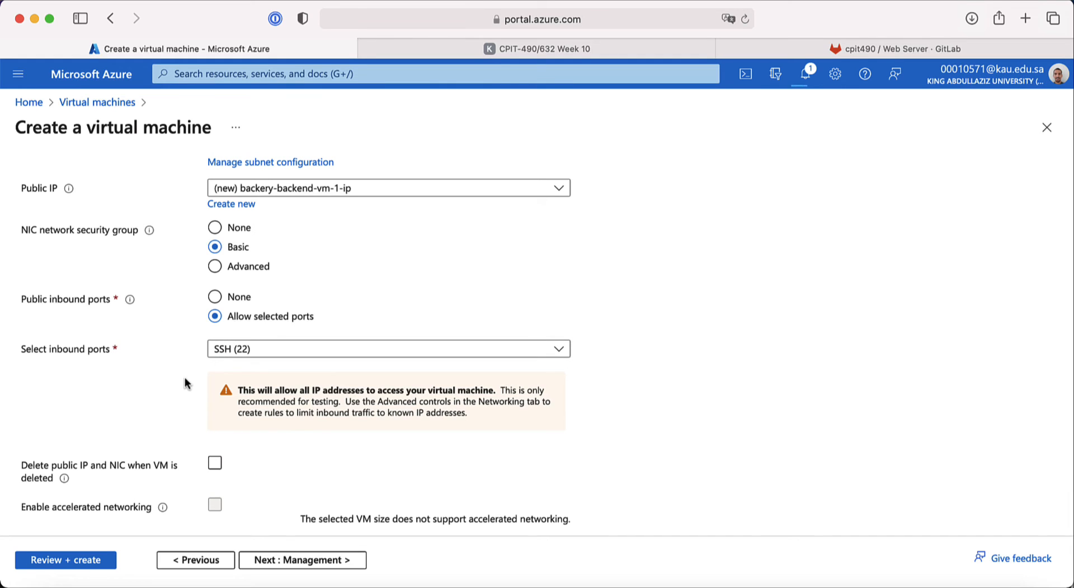
pyautogui.scroll(-1, 185, 380)
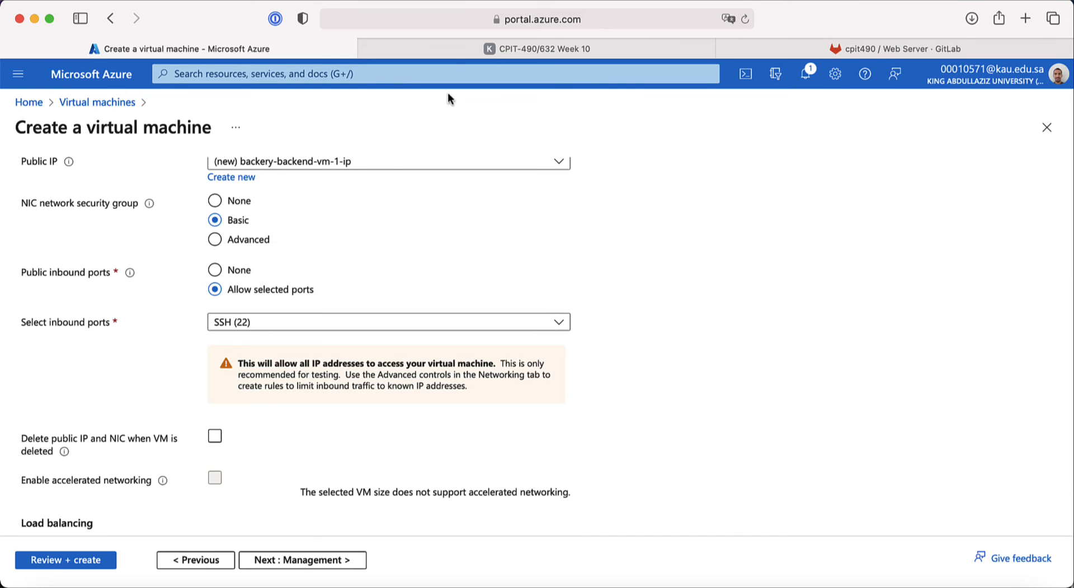
pyautogui.click(450, 53)
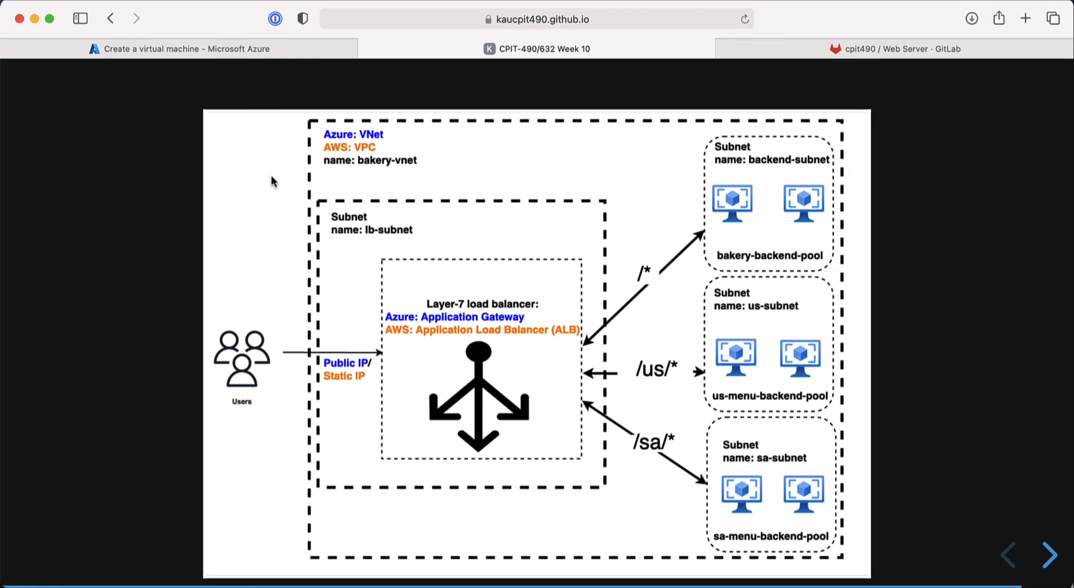
# Step: Enable 'Delete public IP and NIC when VM is deleted' on the VM's Networking tab
pyautogui.click(258, 50)
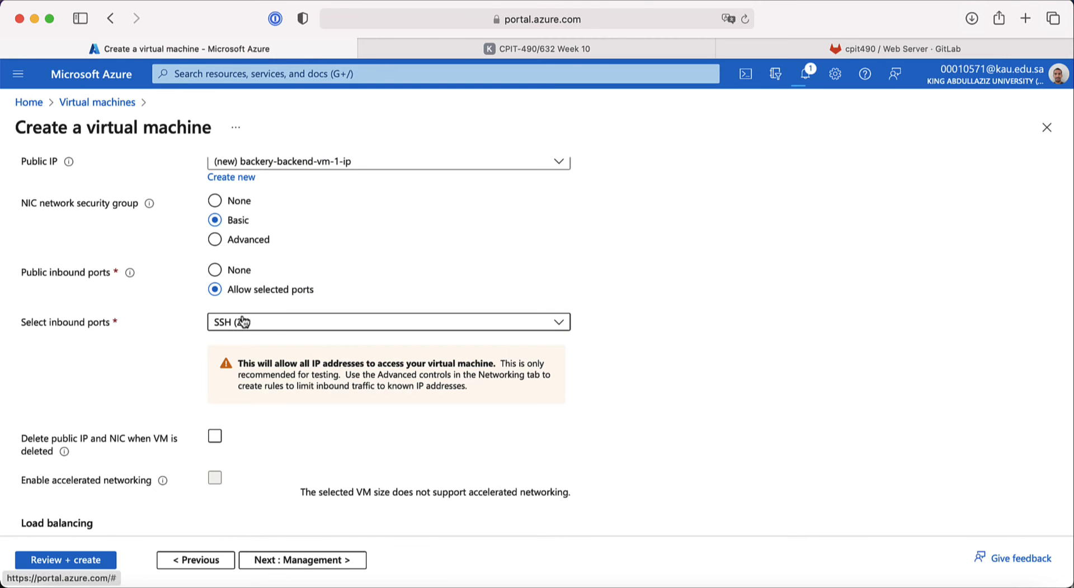
pyautogui.scroll(-2, 152, 370)
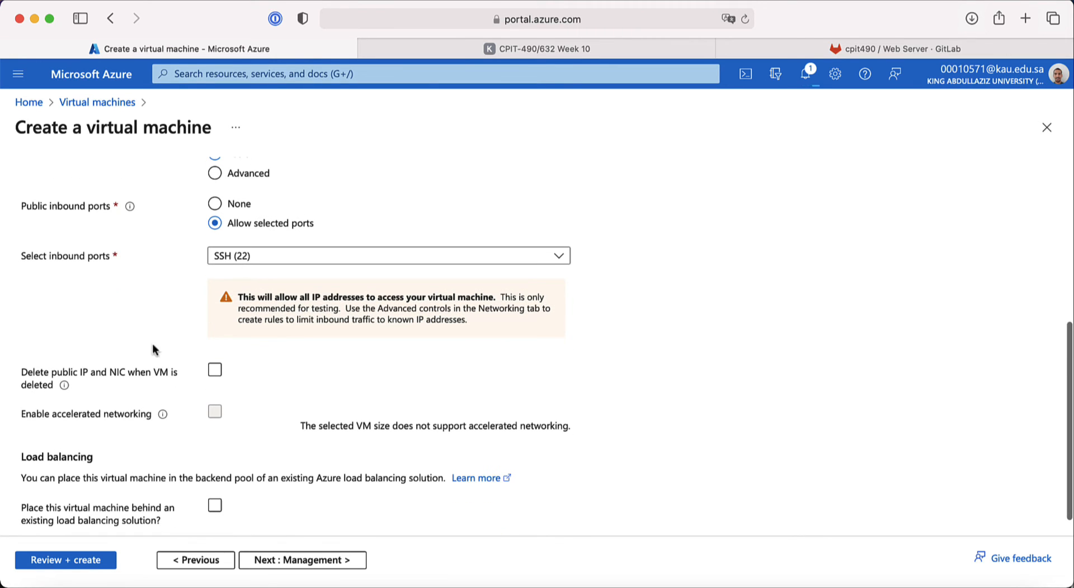
pyautogui.scroll(-1, 144, 364)
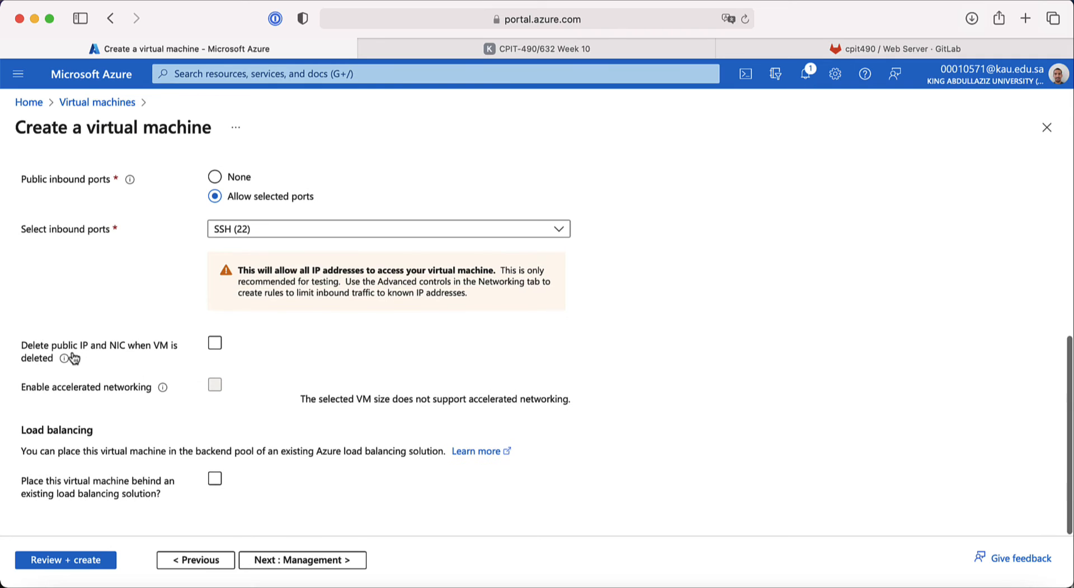
pyautogui.click(213, 345)
pyautogui.click(215, 344)
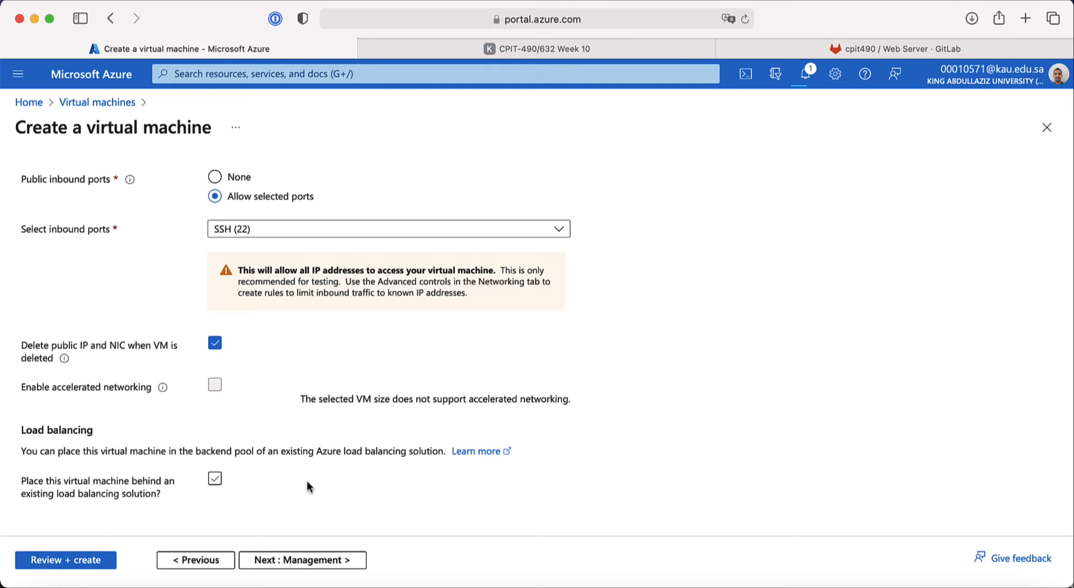
# Step: Advance past Management to Monitoring and set Boot diagnostics to Disable
pyautogui.click(309, 560)
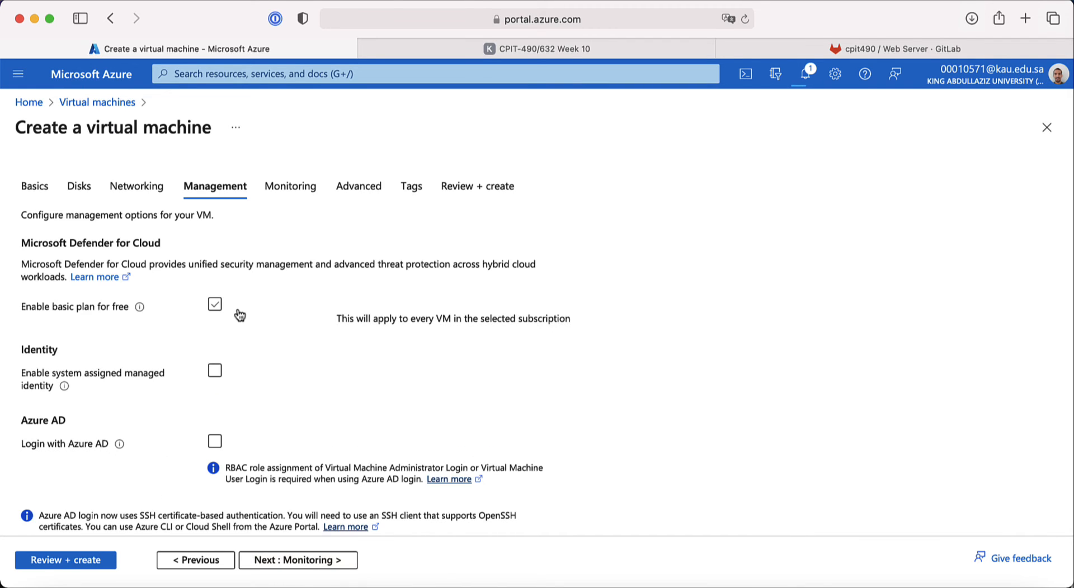
pyautogui.scroll(-5, 164, 410)
pyautogui.scroll(2, 164, 410)
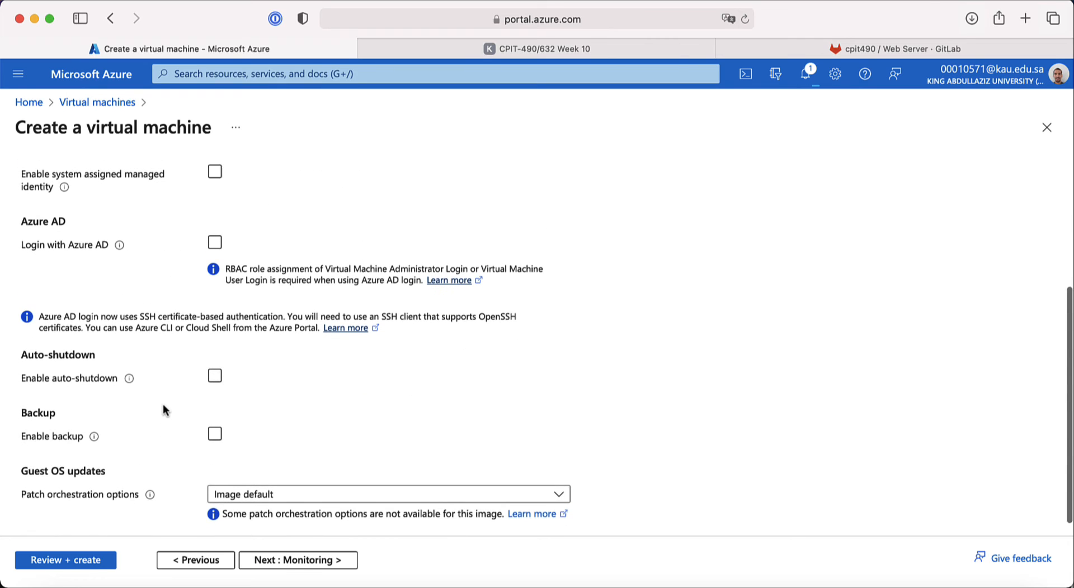
pyautogui.scroll(3, 164, 411)
pyautogui.scroll(-5, 163, 410)
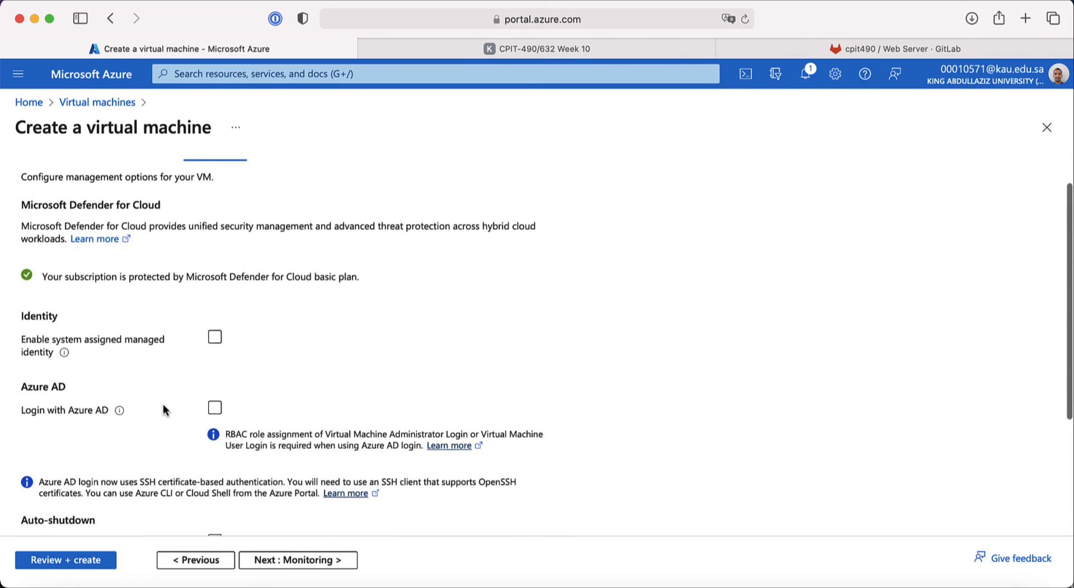
pyautogui.click(294, 561)
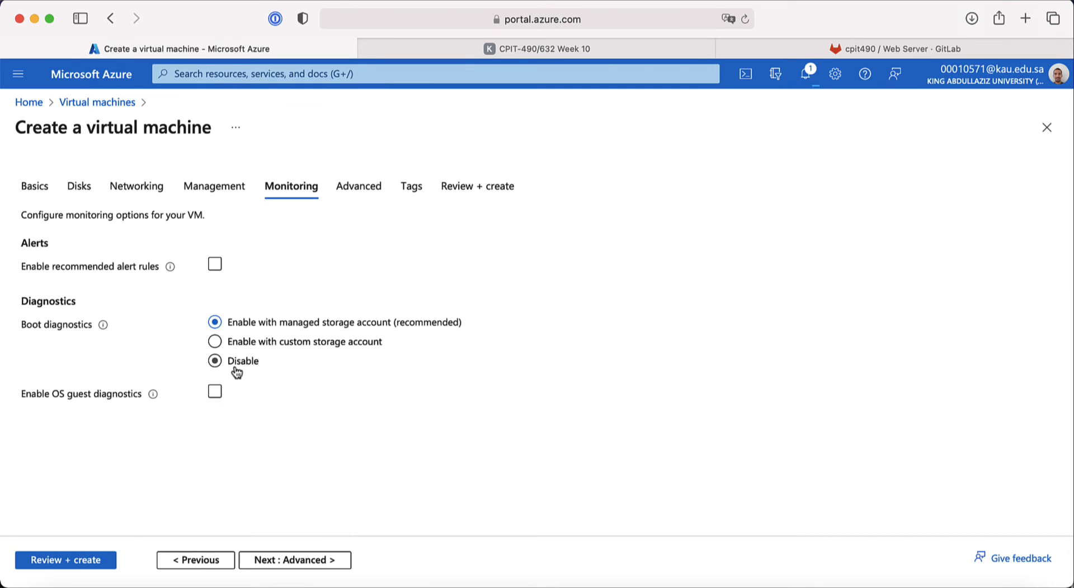
pyautogui.click(237, 372)
# Step: Continue to the Advanced tab and look over its empty custom data field
pyautogui.click(287, 561)
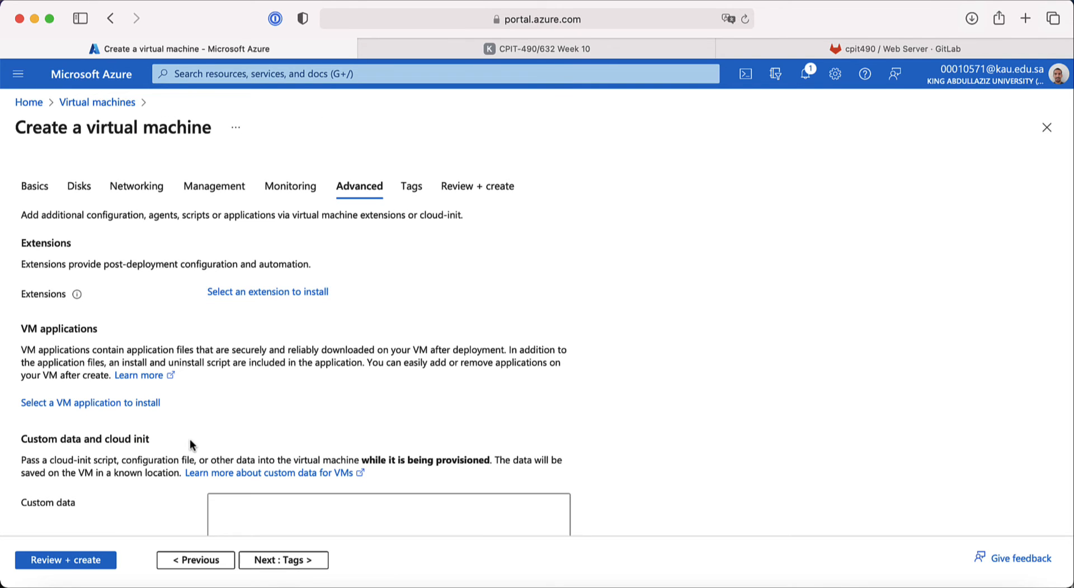
pyautogui.scroll(-10, 189, 442)
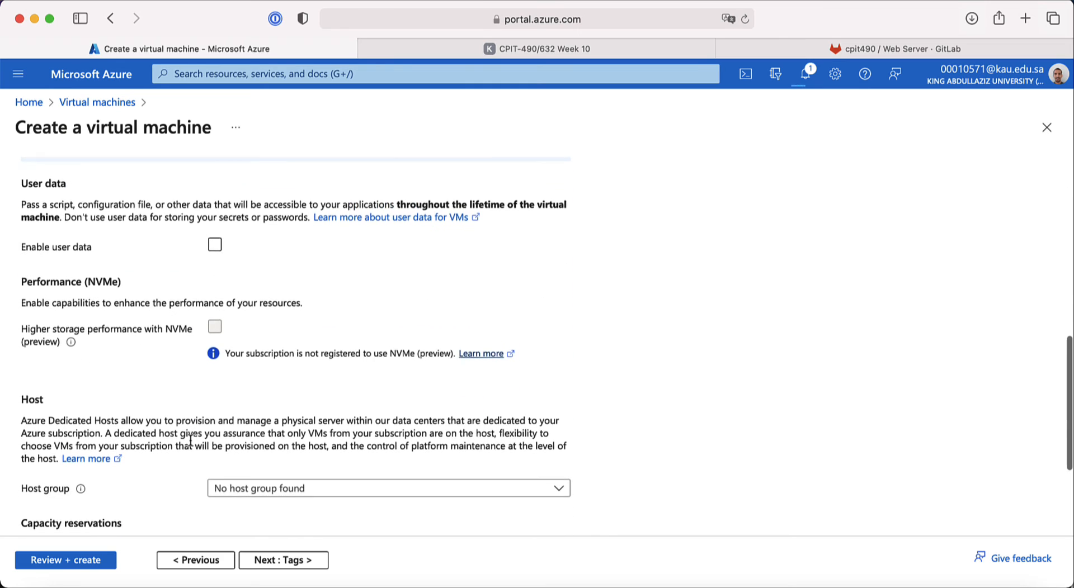
pyautogui.scroll(-5, 189, 442)
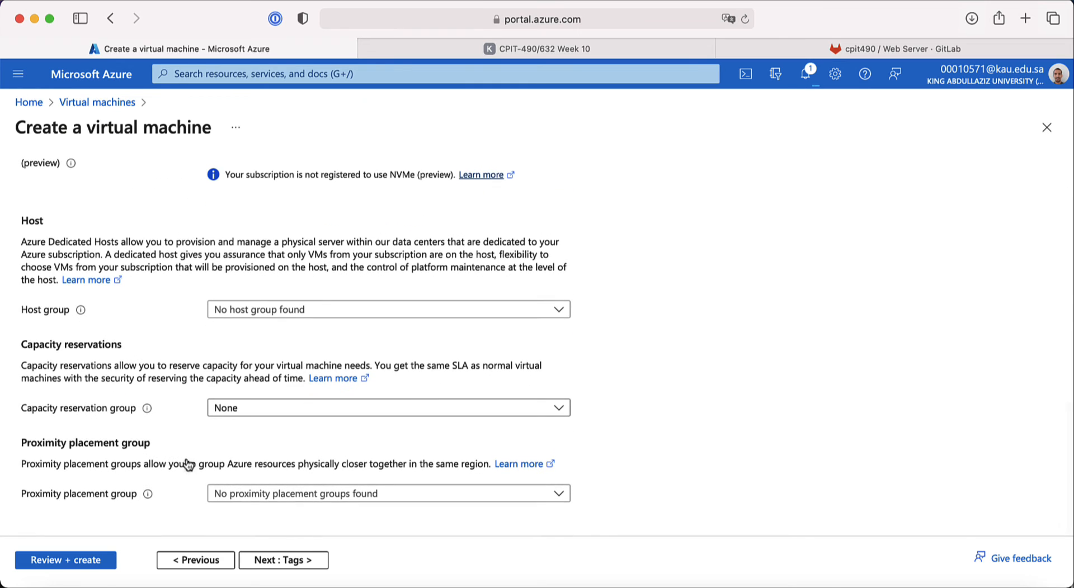
pyautogui.scroll(15, 192, 368)
pyautogui.scroll(-15, 192, 367)
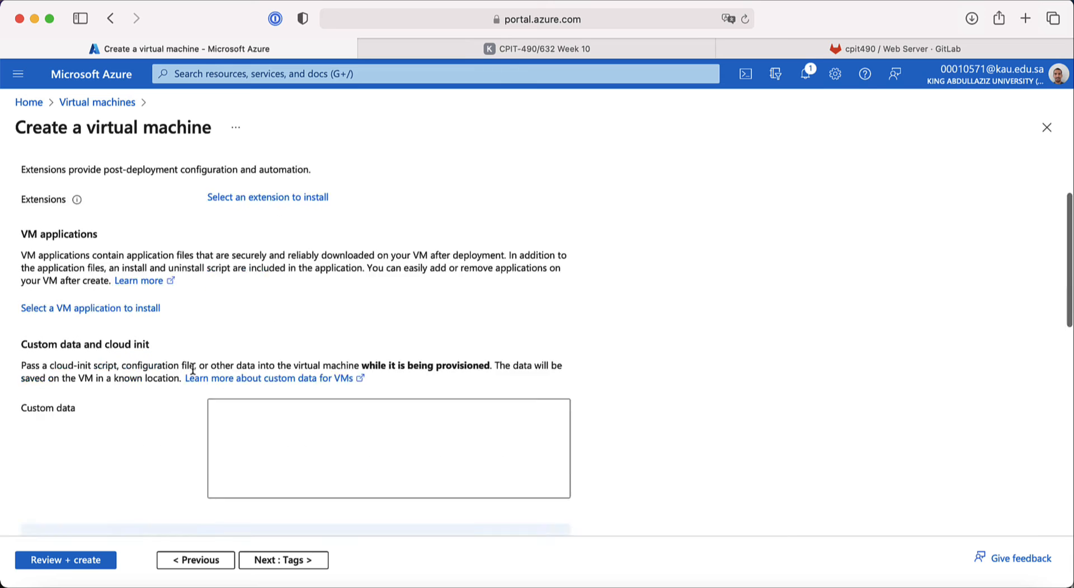
# Step: Add the tag name = bakery-agw-lb and run the Review + create validation
pyautogui.click(289, 561)
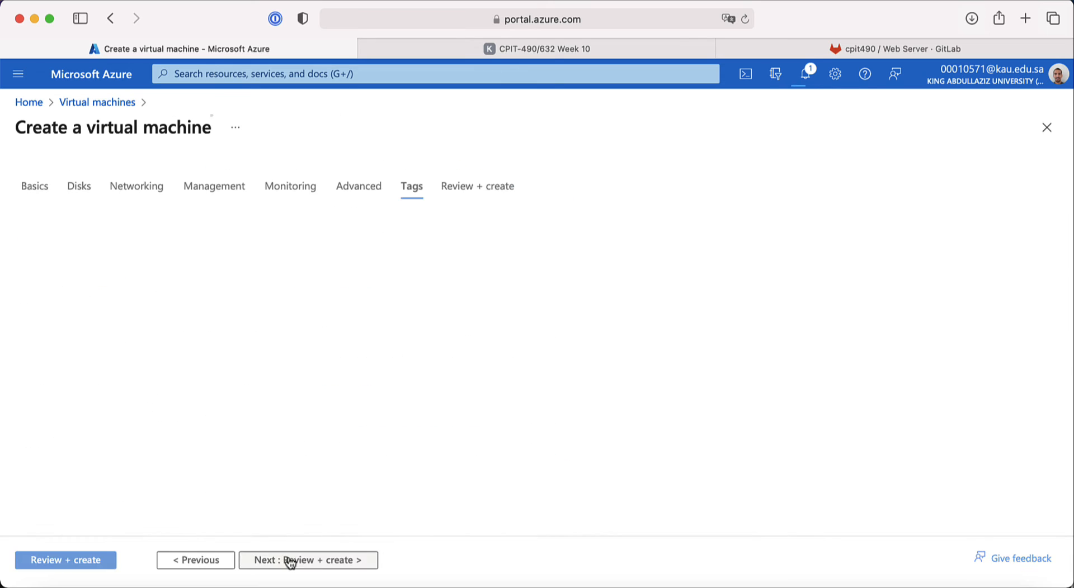
pyautogui.click(148, 304)
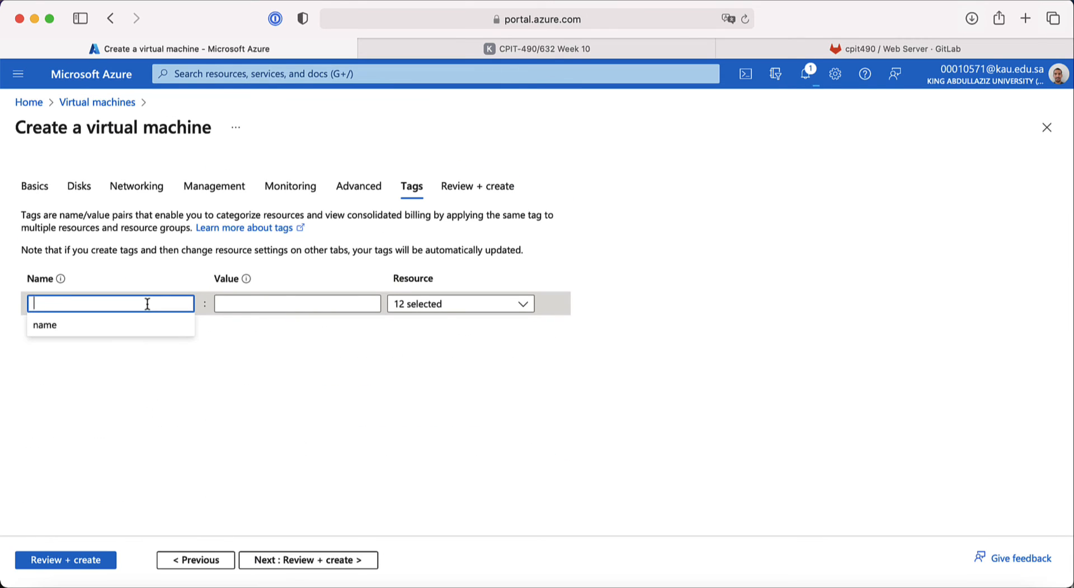
pyautogui.write('name')
pyautogui.click(263, 303)
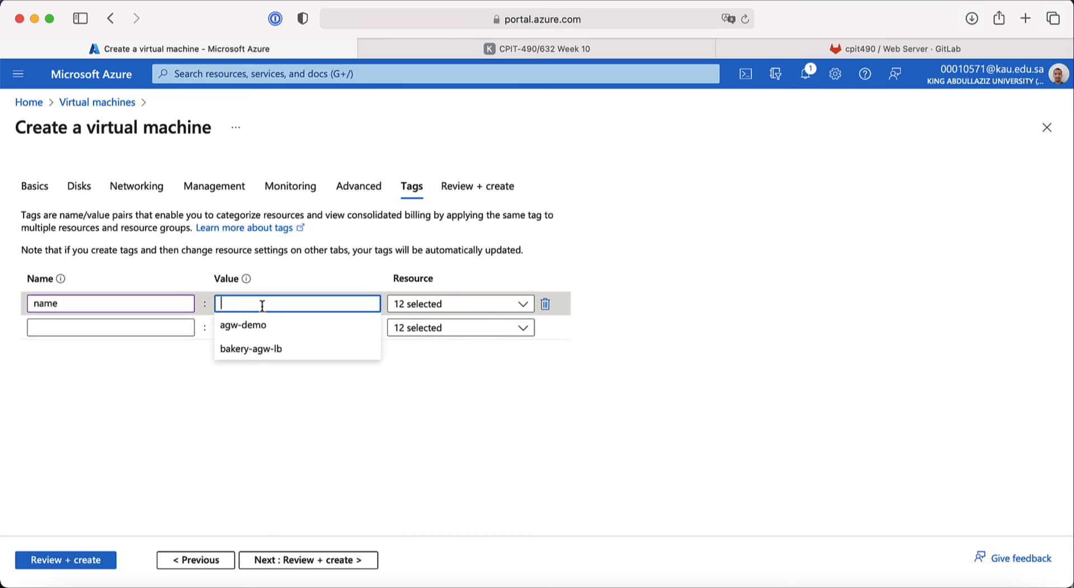
pyautogui.click(267, 350)
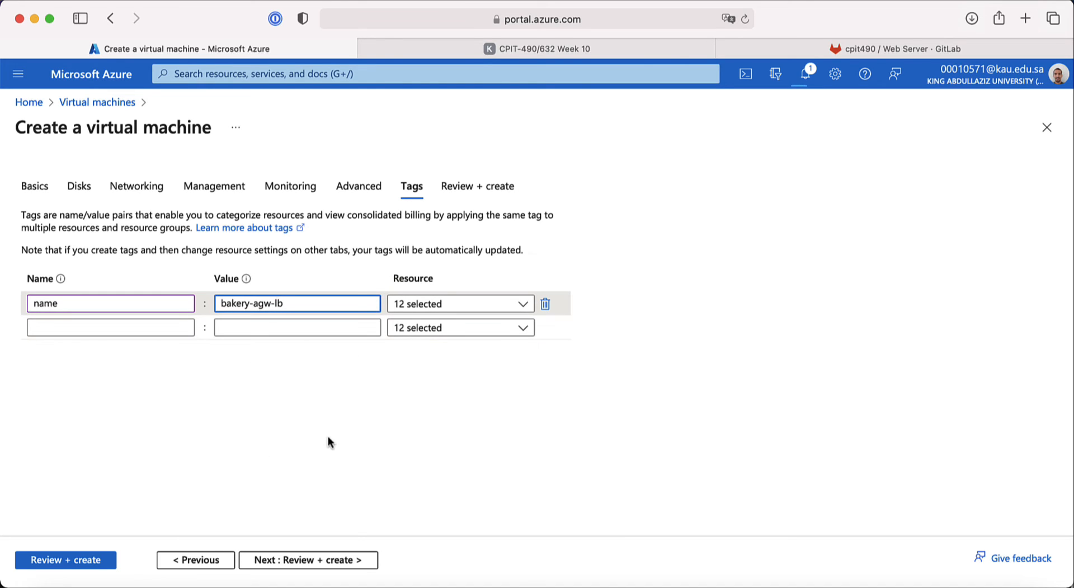
pyautogui.click(297, 559)
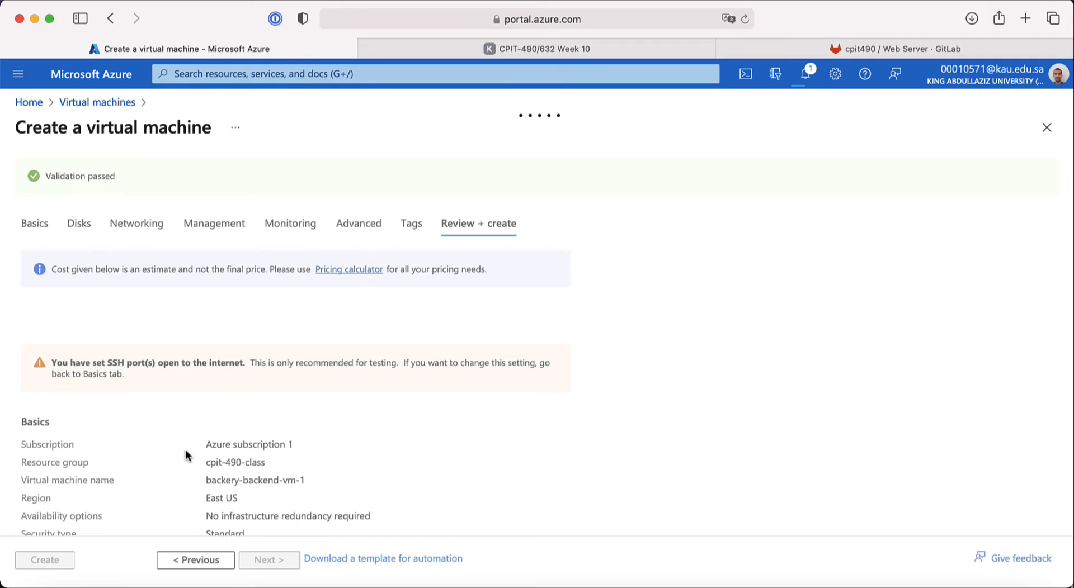
# Step: Scroll the review summary, highlighting the East US region
pyautogui.scroll(-5, 253, 429)
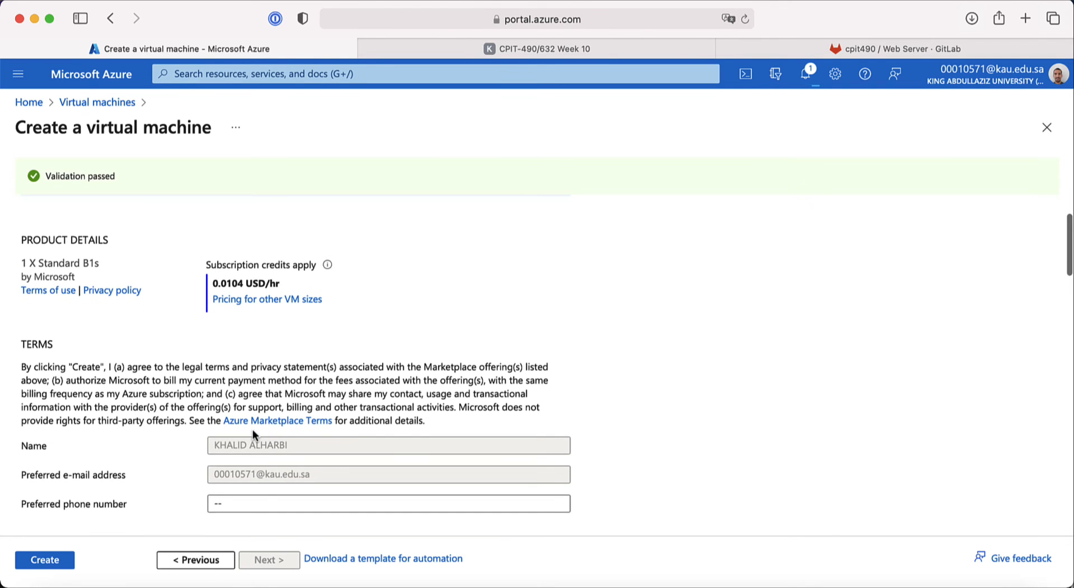
pyautogui.scroll(-5, 252, 430)
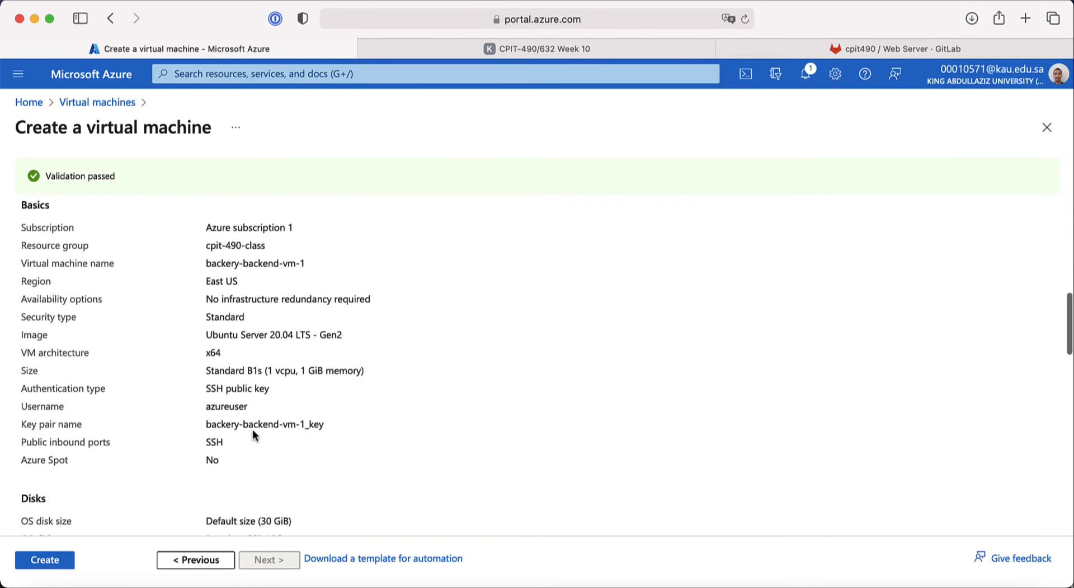
pyautogui.scroll(-1, 208, 297)
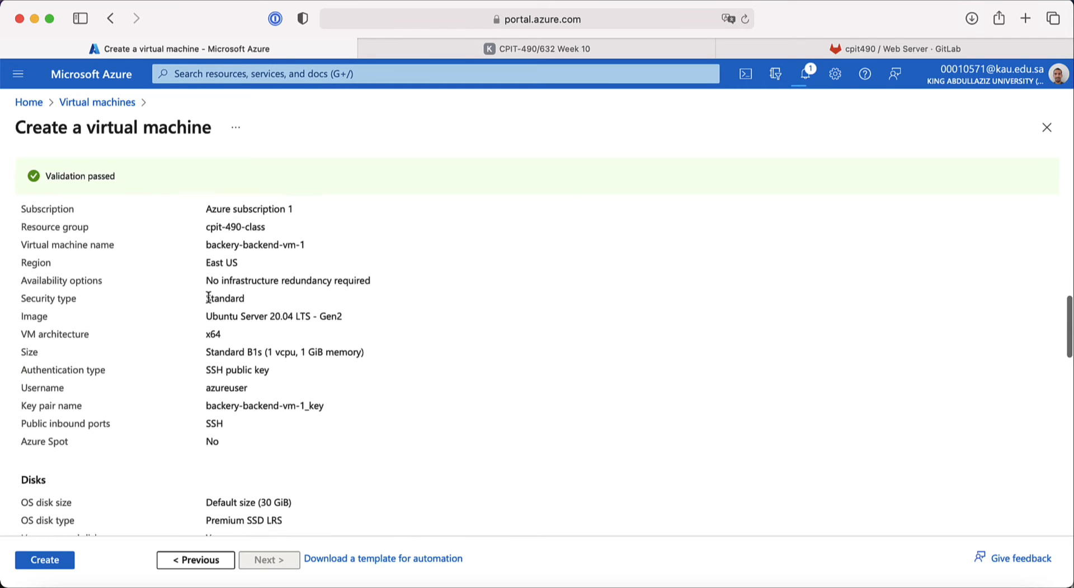
pyautogui.moveTo(239, 261); pyautogui.dragTo(20, 262)
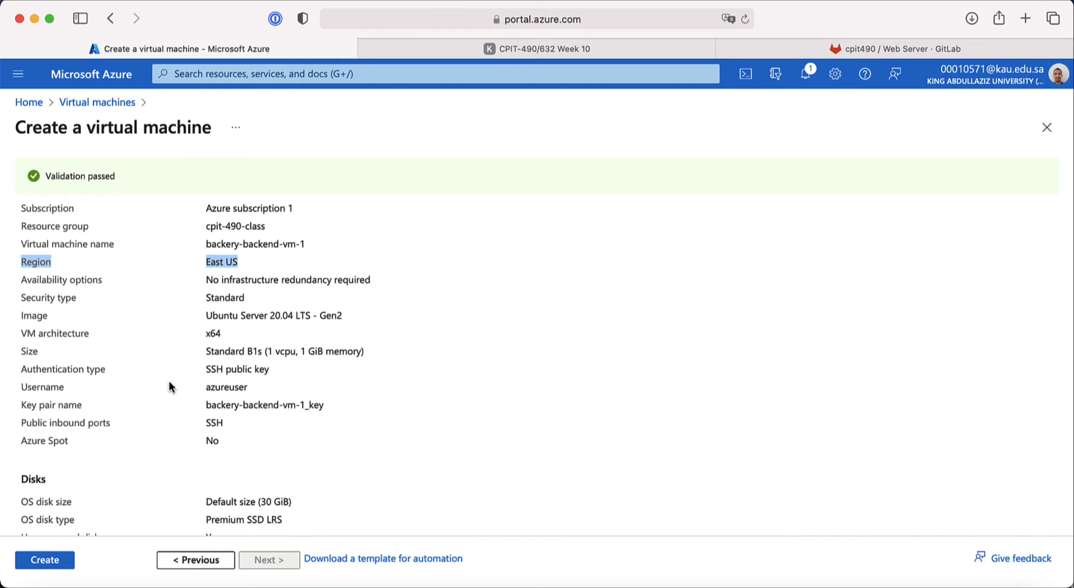
pyautogui.scroll(-1, 160, 394)
pyautogui.scroll(-1, 160, 394)
pyautogui.scroll(3, 160, 393)
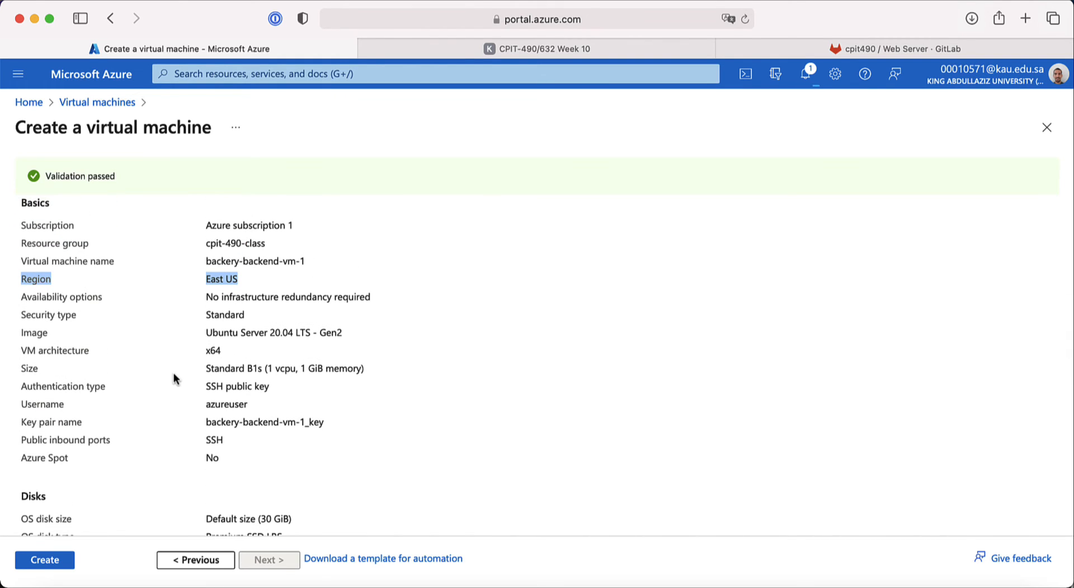
# Step: Highlight the backend-subnet entry in the summary and submit the VM with Create
pyautogui.scroll(-8, 173, 374)
pyautogui.scroll(-3, 172, 376)
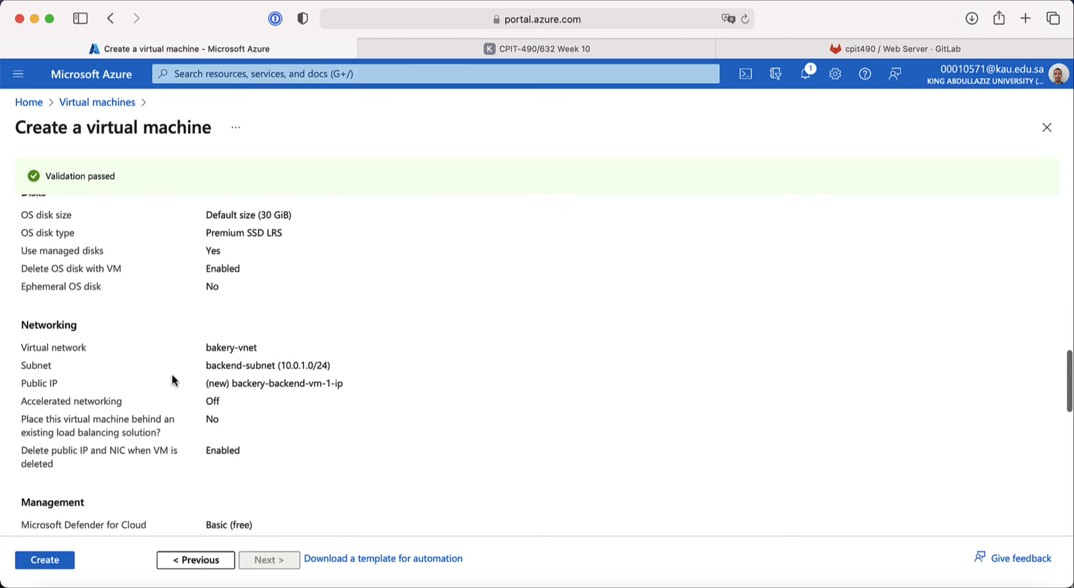
pyautogui.moveTo(249, 318); pyautogui.dragTo(207, 336)
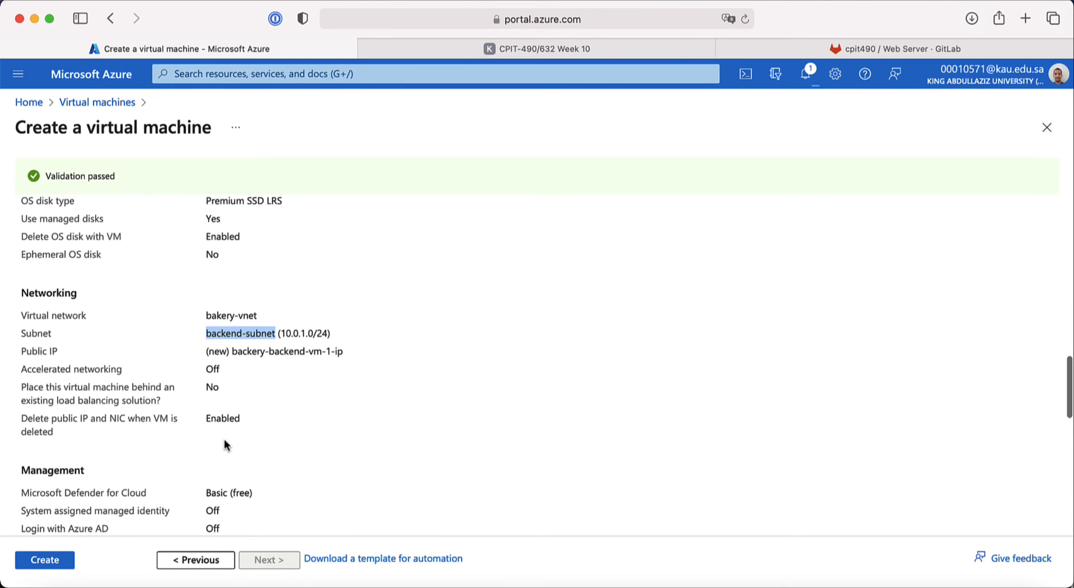
pyautogui.scroll(-15, 223, 438)
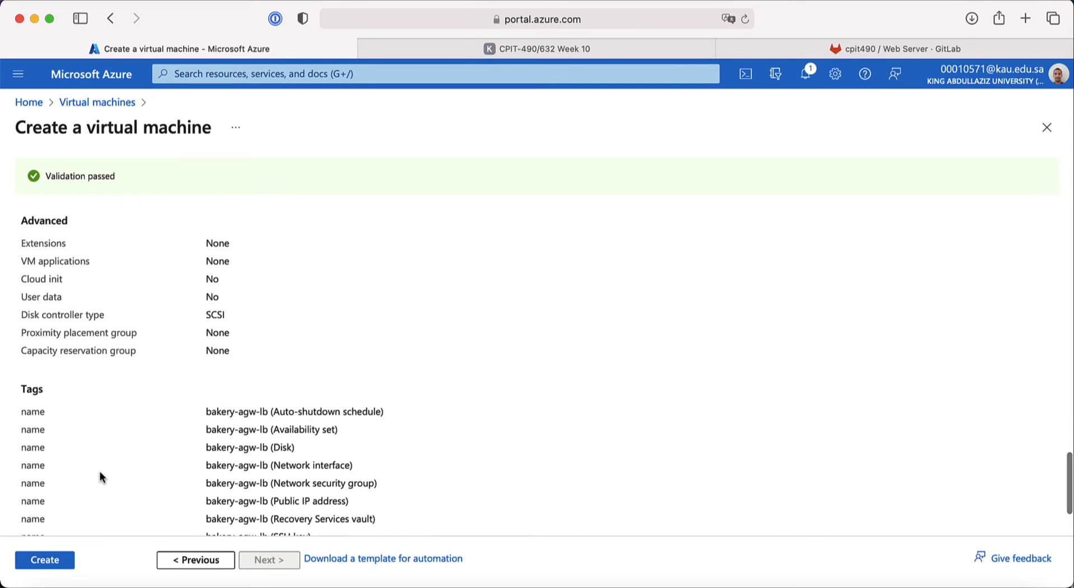
pyautogui.scroll(-3, 99, 476)
pyautogui.click(59, 563)
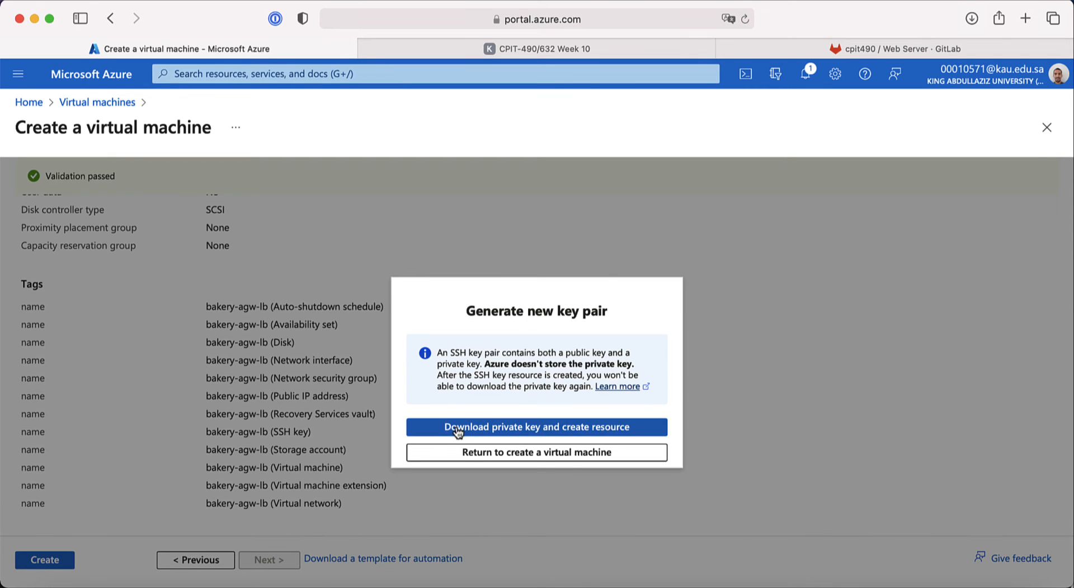
# Step: Download the private key to create the first VM, then check the network diagram slide
pyautogui.click(458, 428)
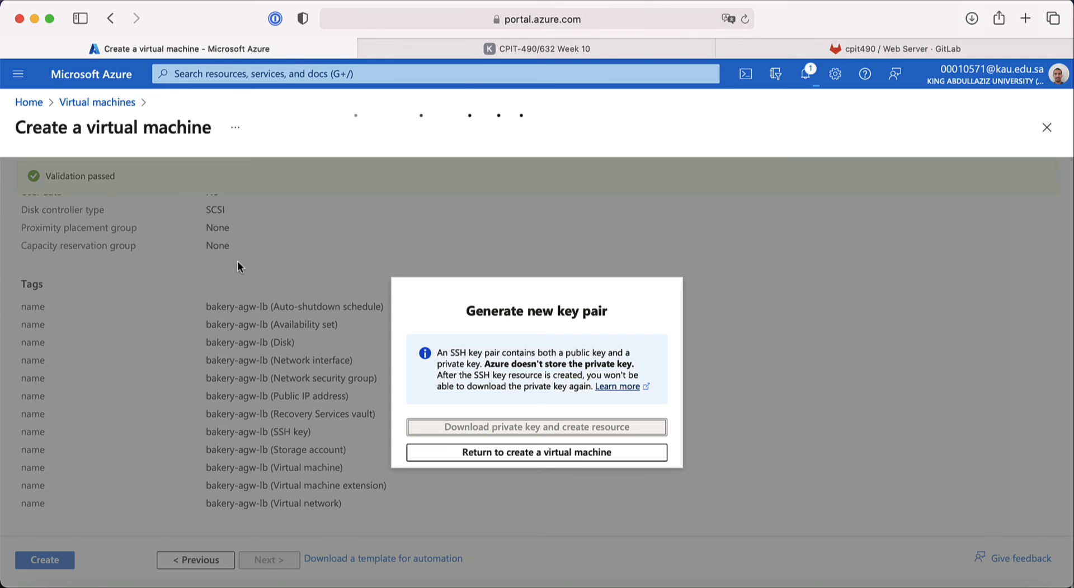
pyautogui.click(518, 48)
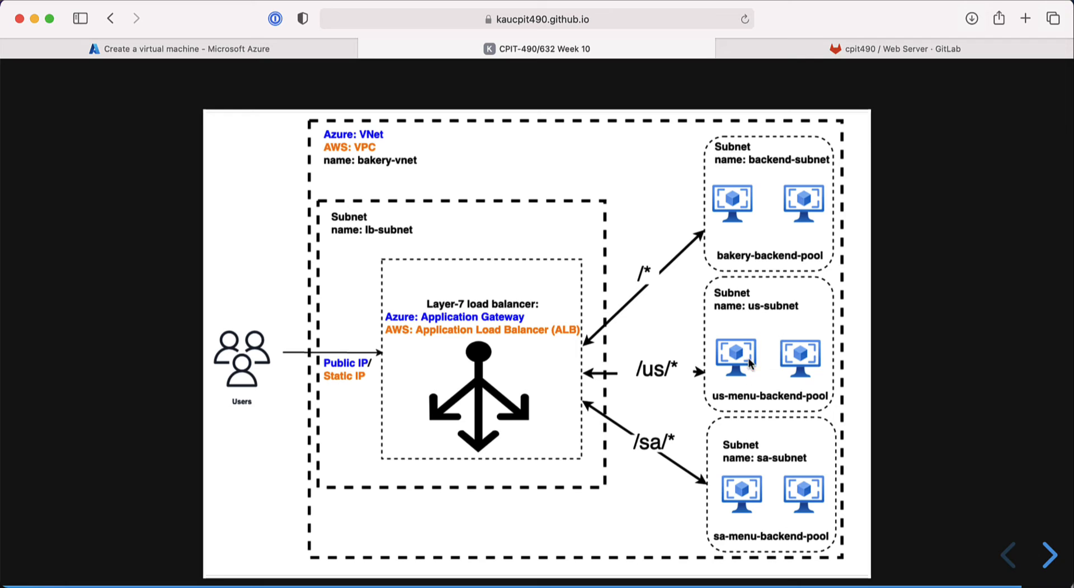
pyautogui.click(222, 48)
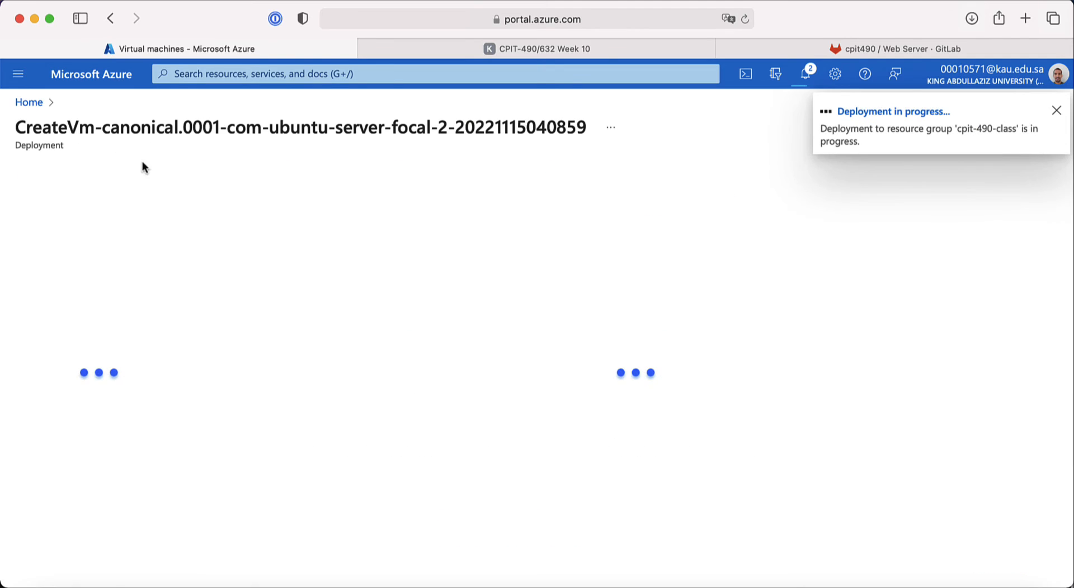
# Step: Start a new Azure virtual machine from Home > Virtual machines > Create
pyautogui.click(37, 108)
pyautogui.click(250, 200)
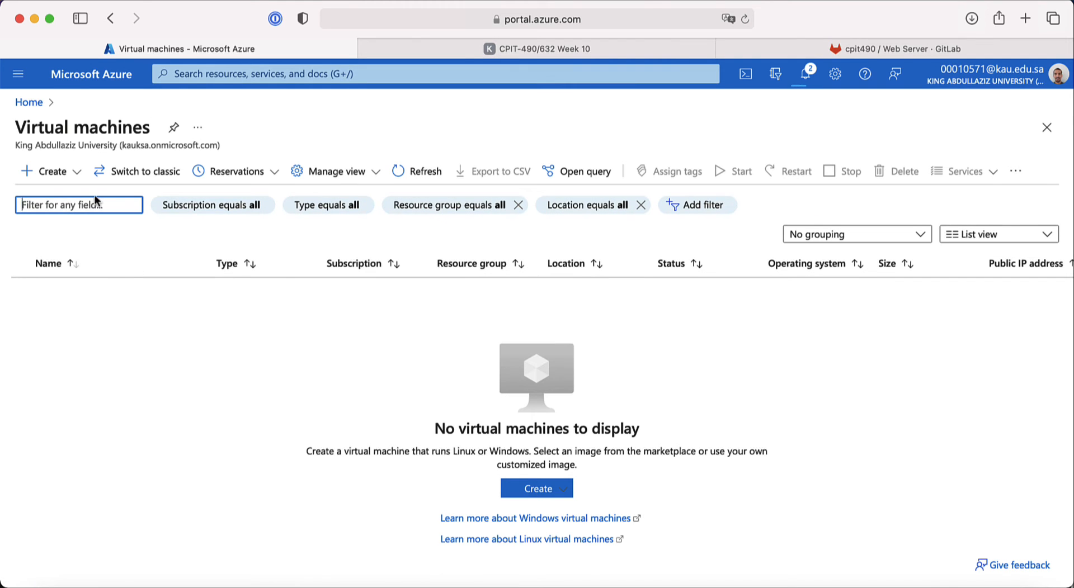
pyautogui.click(53, 178)
pyautogui.click(58, 201)
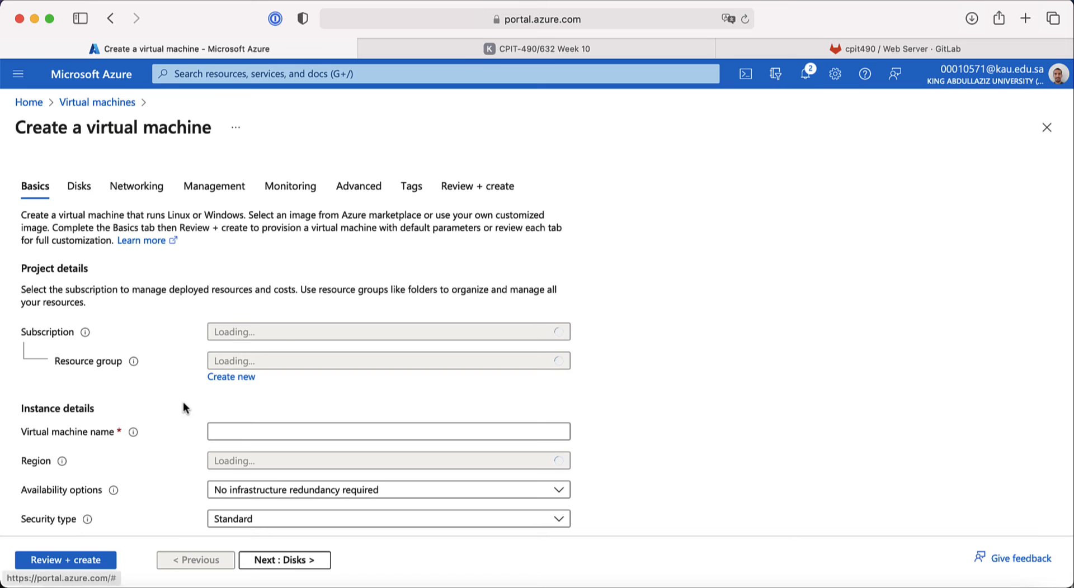
# Step: Put the VM in resource group cpit-490-class and name it backery-us-backend-vm-1
pyautogui.scroll(-2, 190, 391)
pyautogui.click(262, 308)
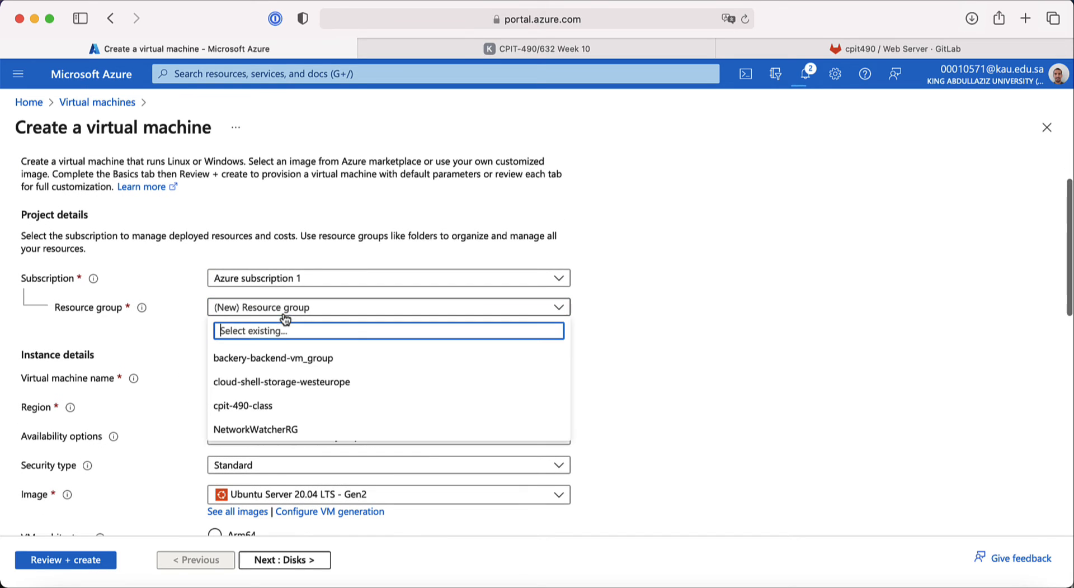
pyautogui.click(268, 419)
pyautogui.click(229, 378)
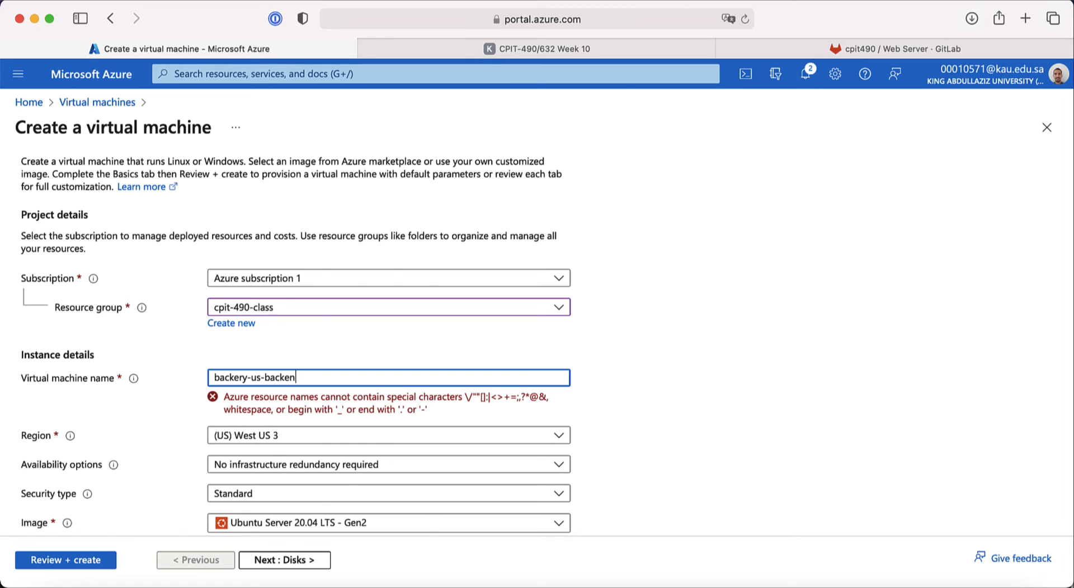
pyautogui.write('-vm-1')
pyautogui.press('super+a')
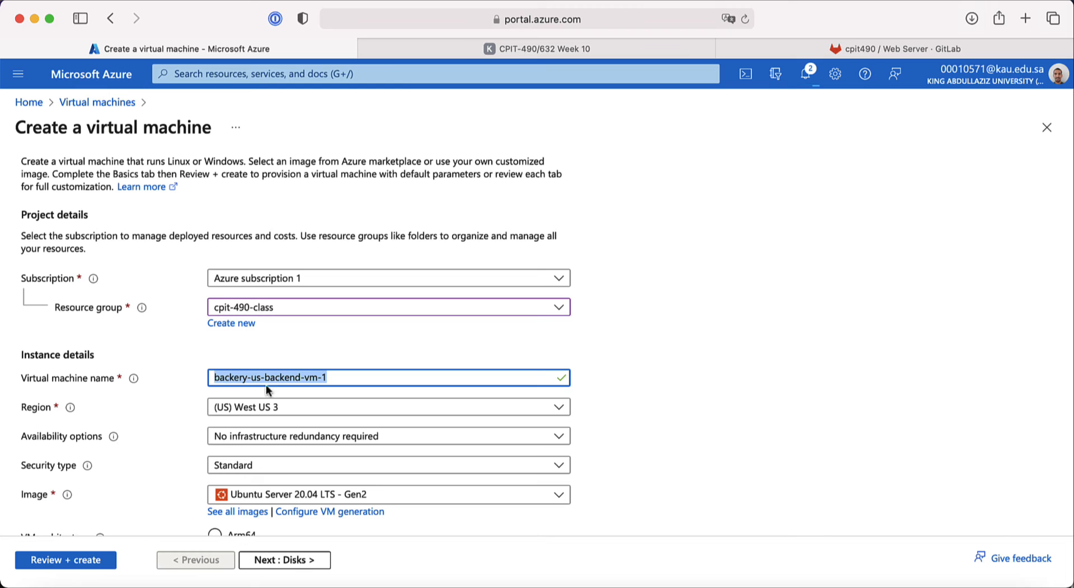
pyautogui.click(186, 347)
# Step: Set the region to (US) East US and continue to the Disks step
pyautogui.scroll(-2, 186, 361)
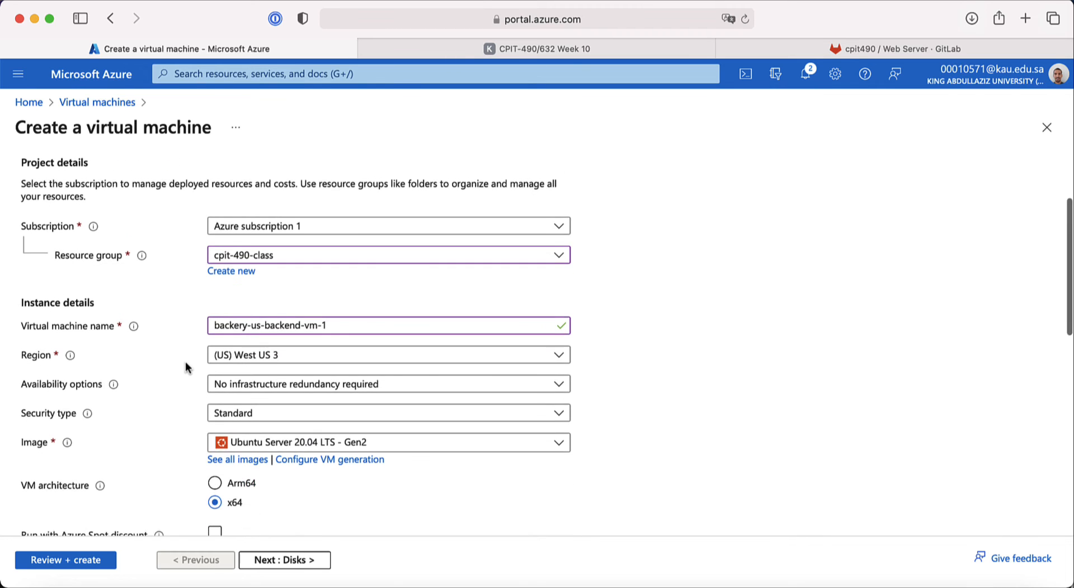
pyautogui.click(224, 345)
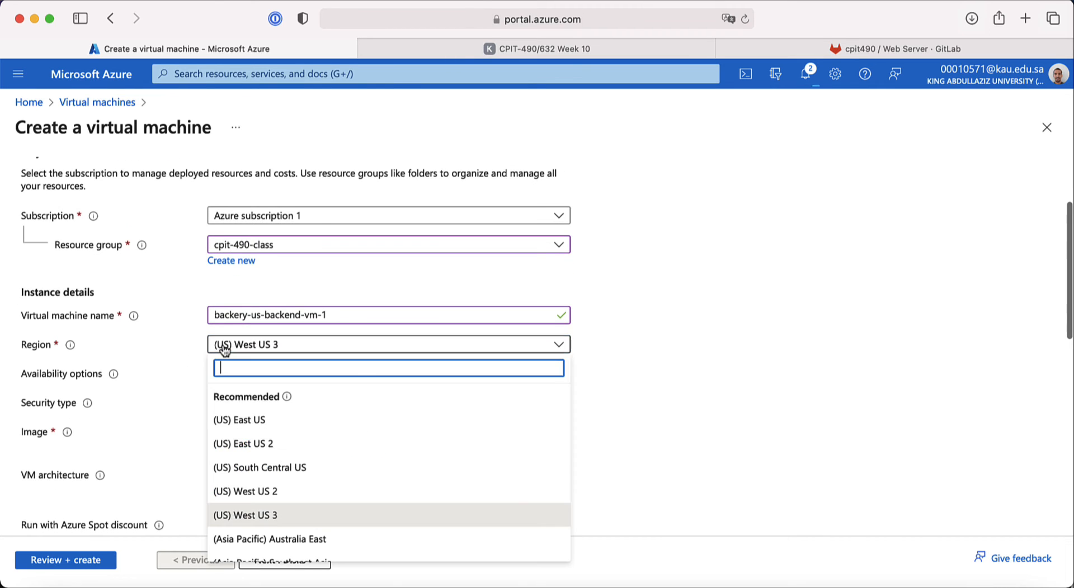
pyautogui.click(249, 426)
pyautogui.scroll(-2, 193, 433)
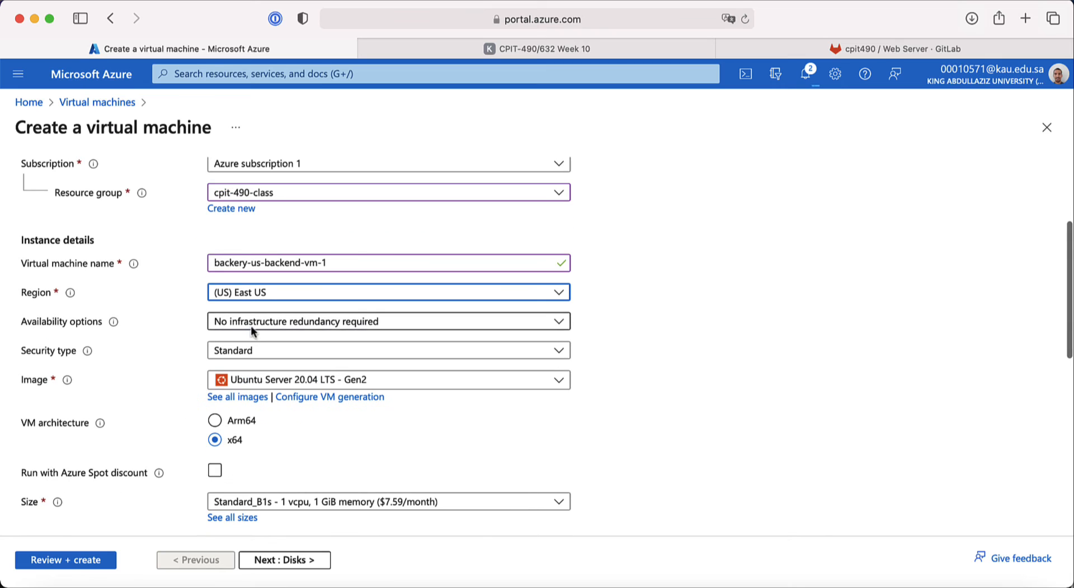
pyautogui.scroll(-10, 172, 395)
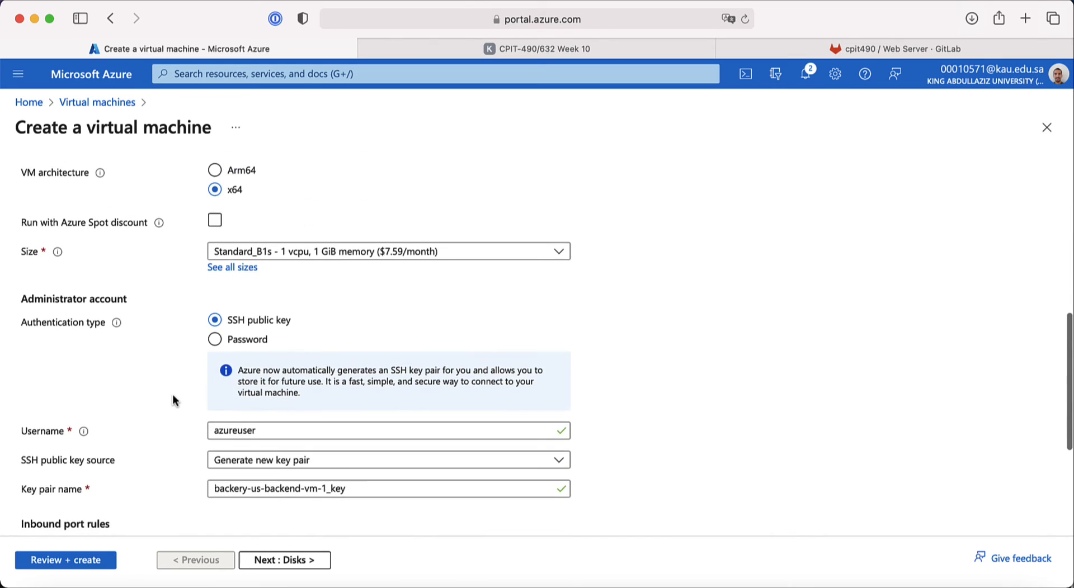
pyautogui.scroll(-9, 172, 396)
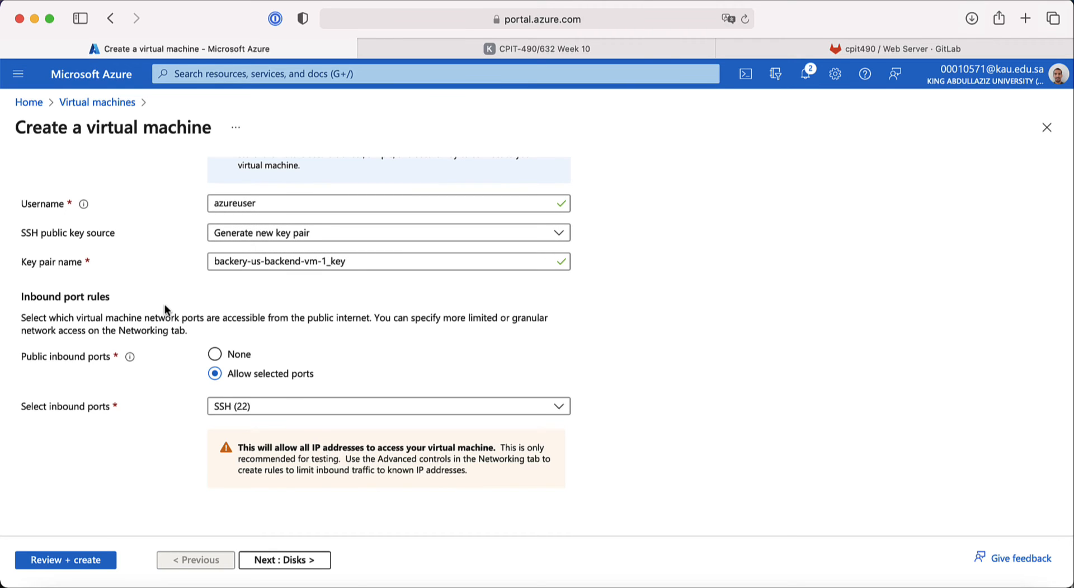
pyautogui.click(280, 560)
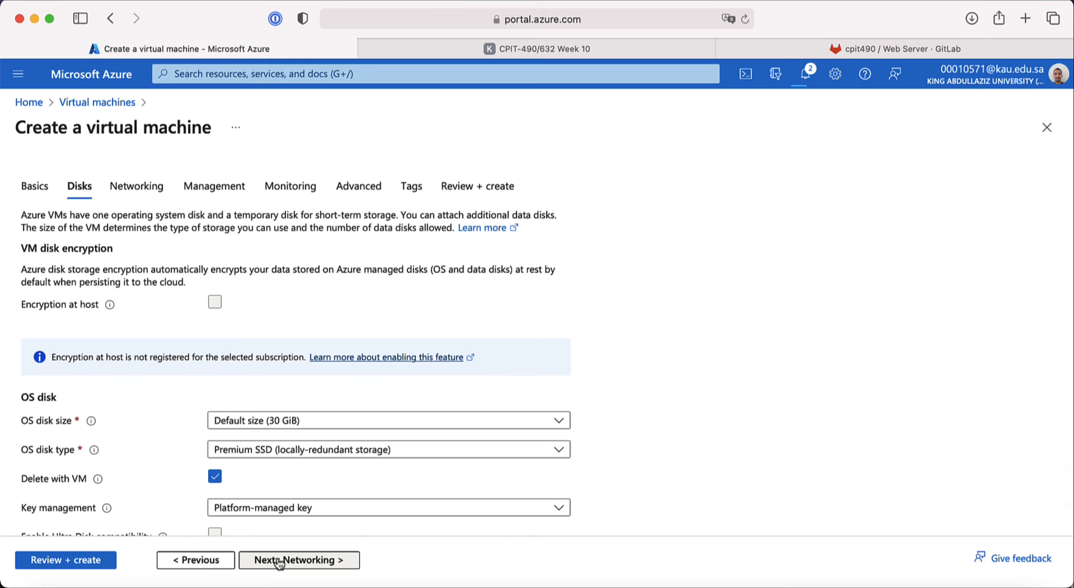
# Step: On Networking, attach the VM to bakery-vnet's us-subnet (10.0.2.0/24)
pyautogui.click(280, 561)
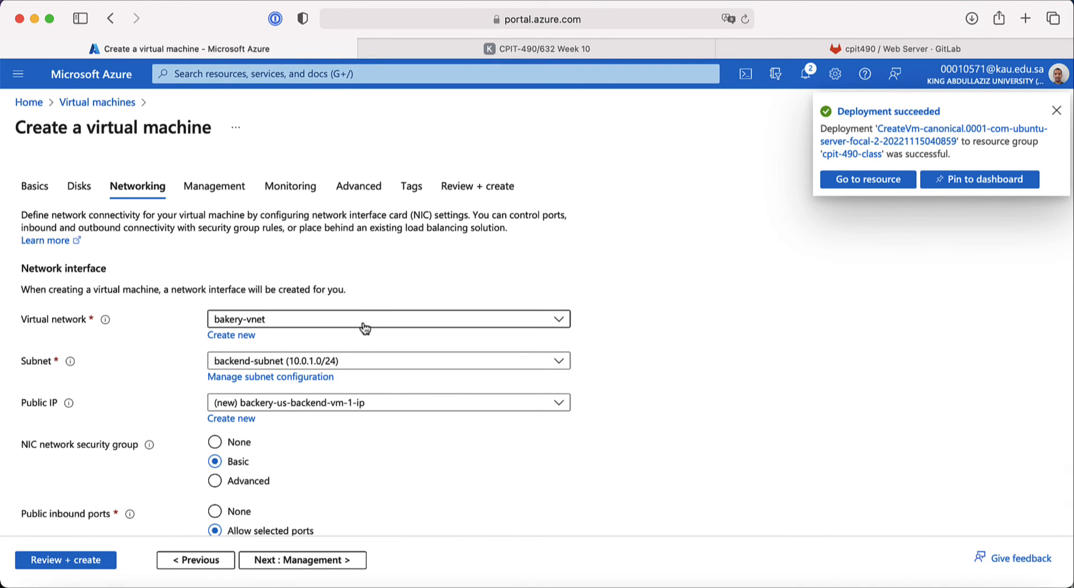
pyautogui.click(1056, 112)
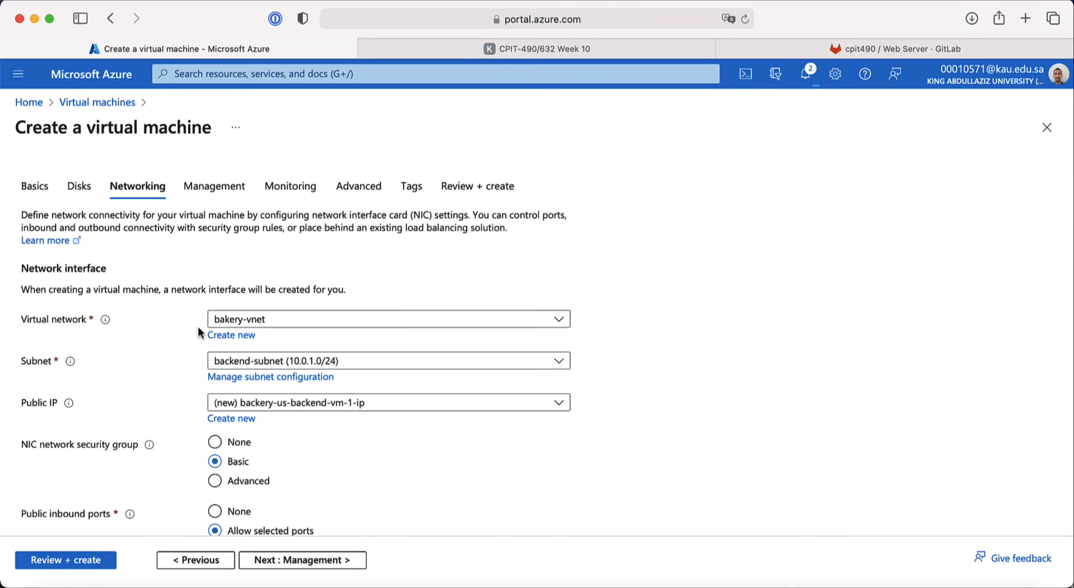
pyautogui.click(253, 364)
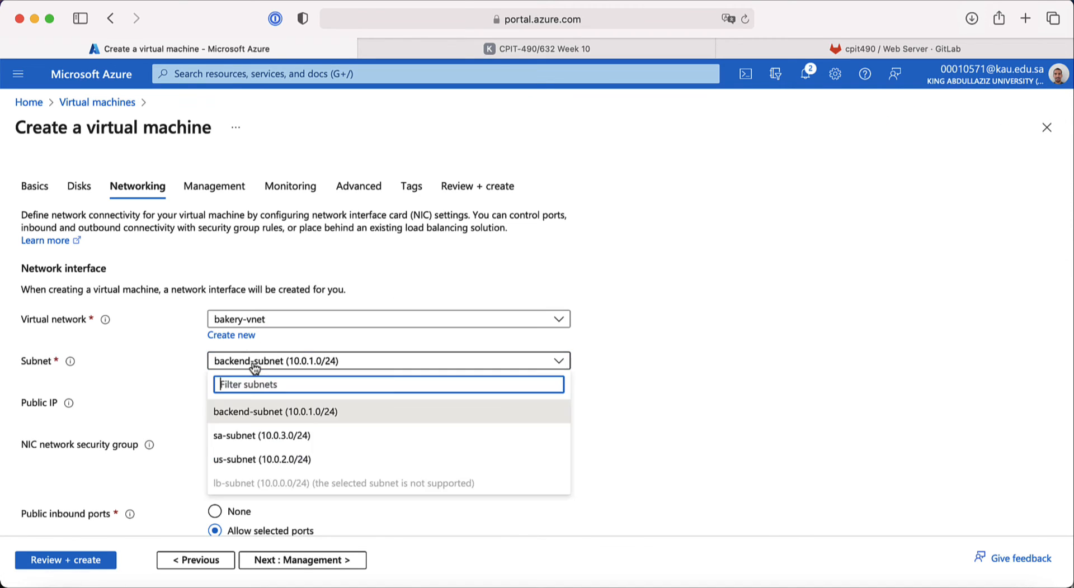
pyautogui.click(264, 459)
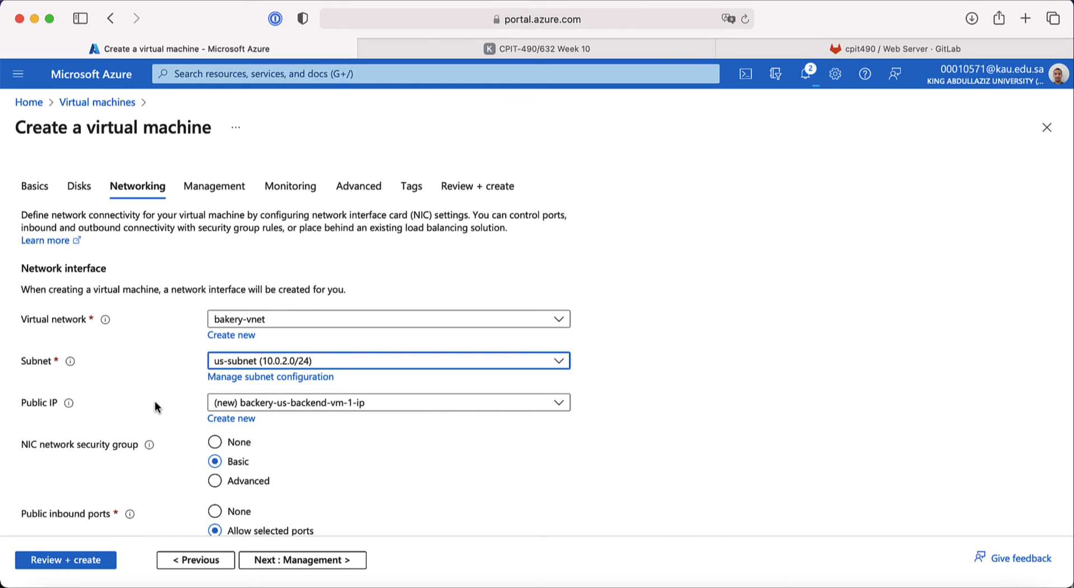
pyautogui.scroll(-2, 154, 401)
pyautogui.scroll(2, 154, 401)
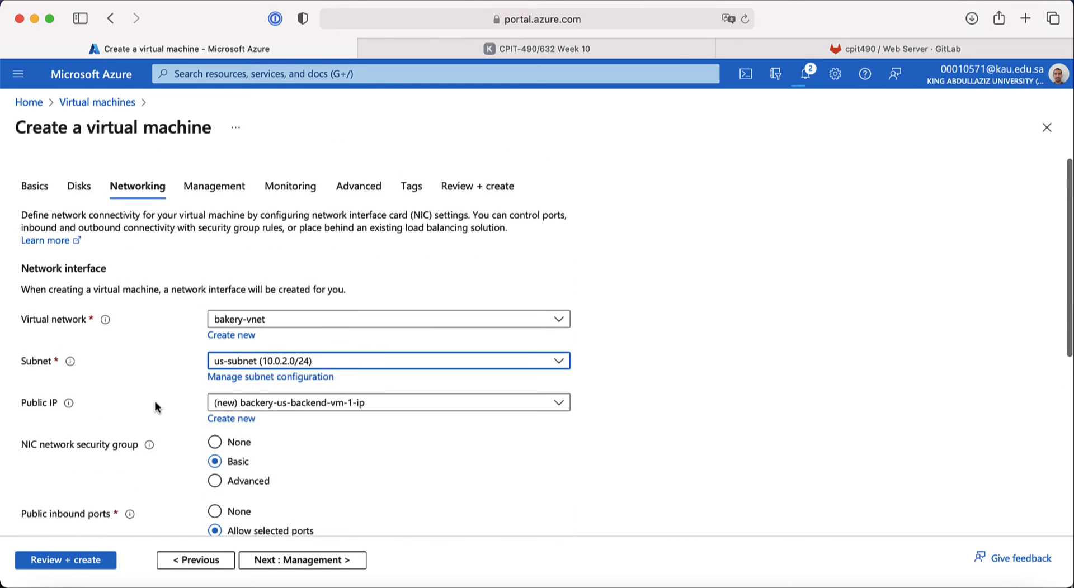
pyautogui.click(24, 190)
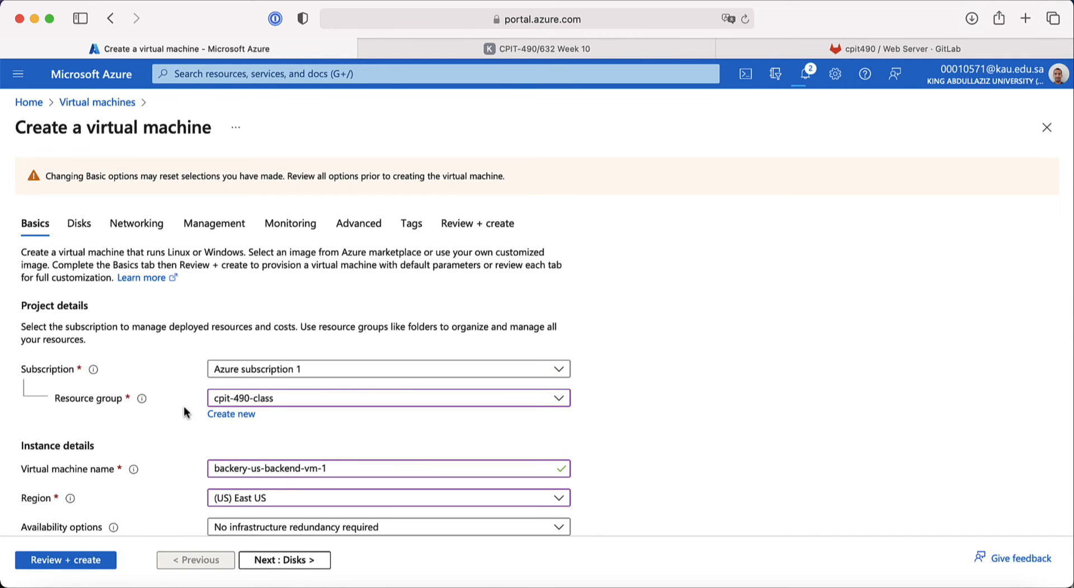
pyautogui.click(136, 224)
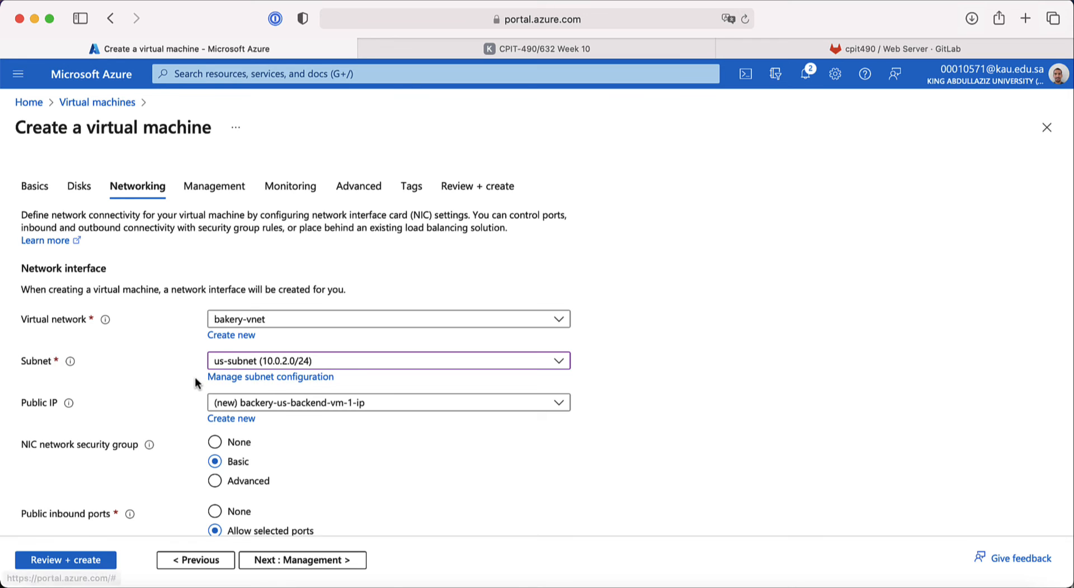
# Step: Turn on deleting the public IP and NIC with the VM, then go to Management
pyautogui.scroll(-5, 194, 377)
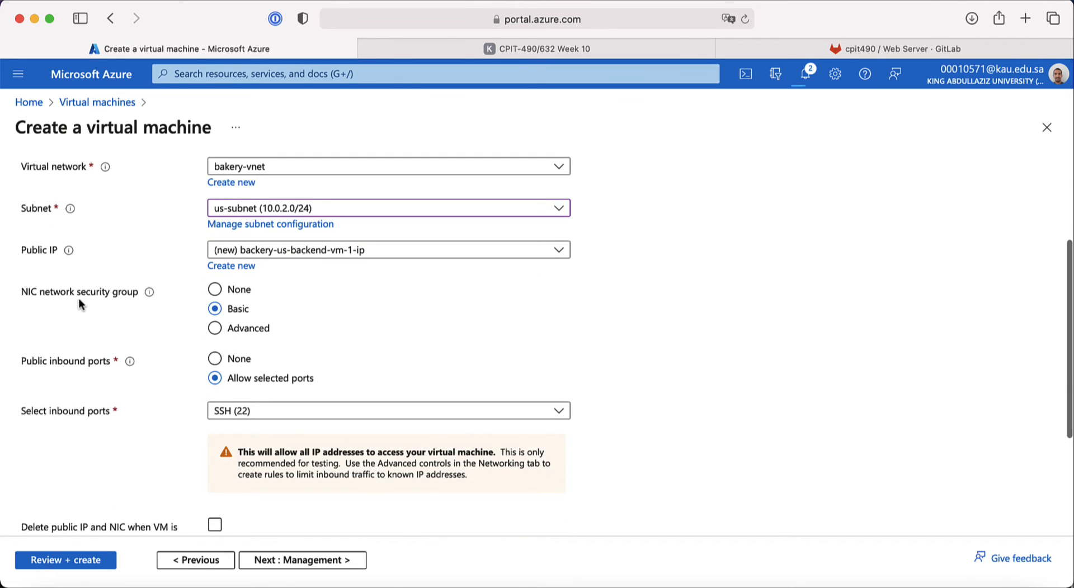
pyautogui.scroll(-2, 155, 401)
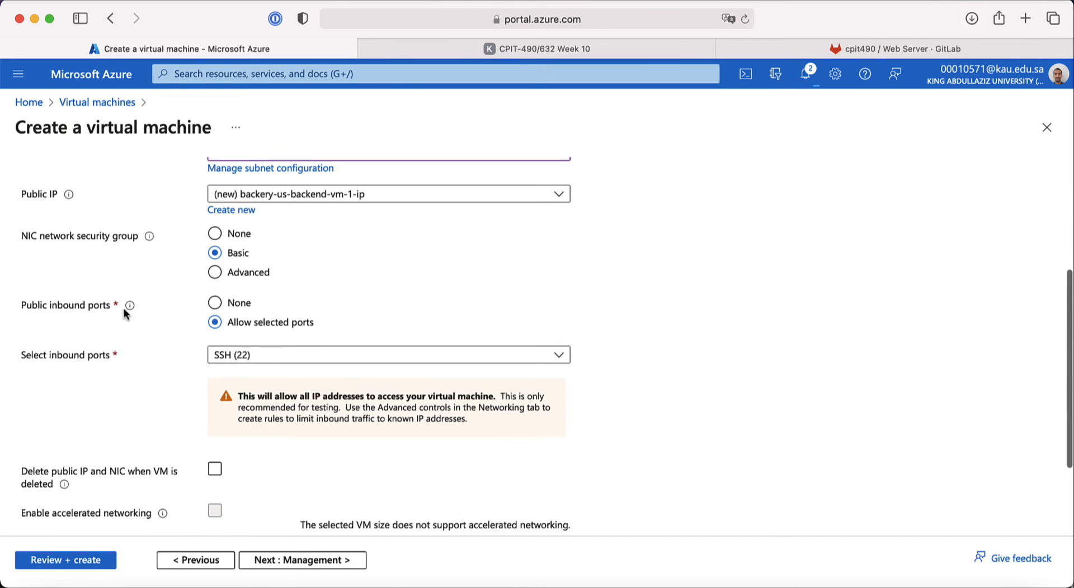
pyautogui.scroll(-2, 163, 378)
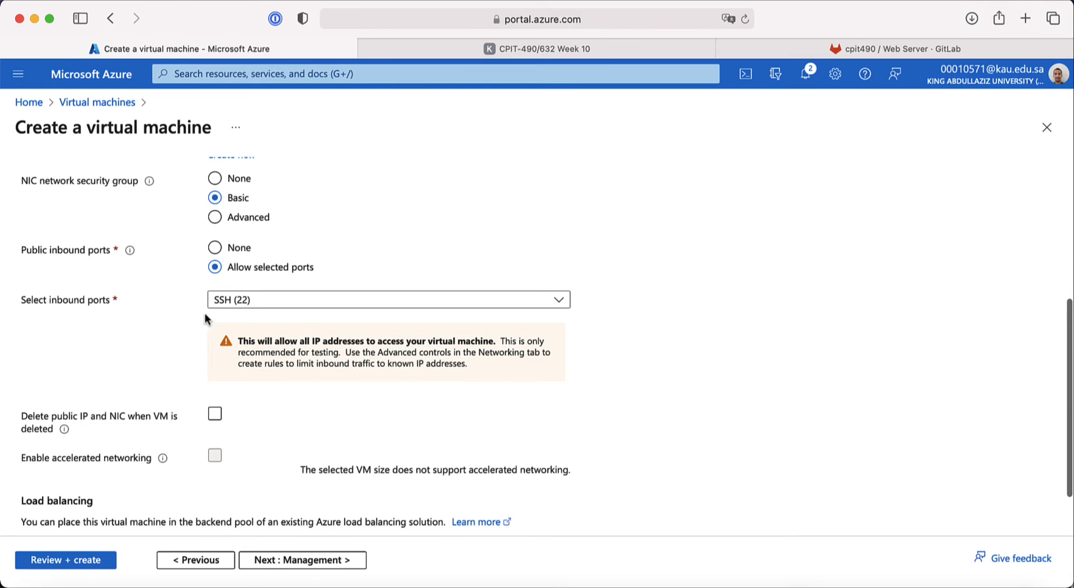
pyautogui.scroll(-2, 187, 383)
pyautogui.click(215, 353)
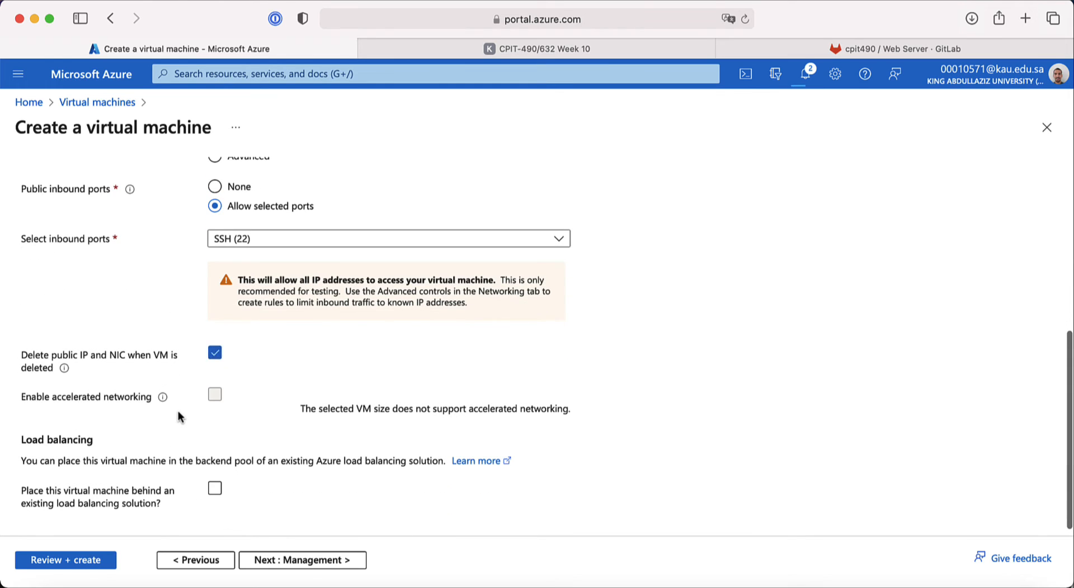
pyautogui.scroll(-1, 177, 414)
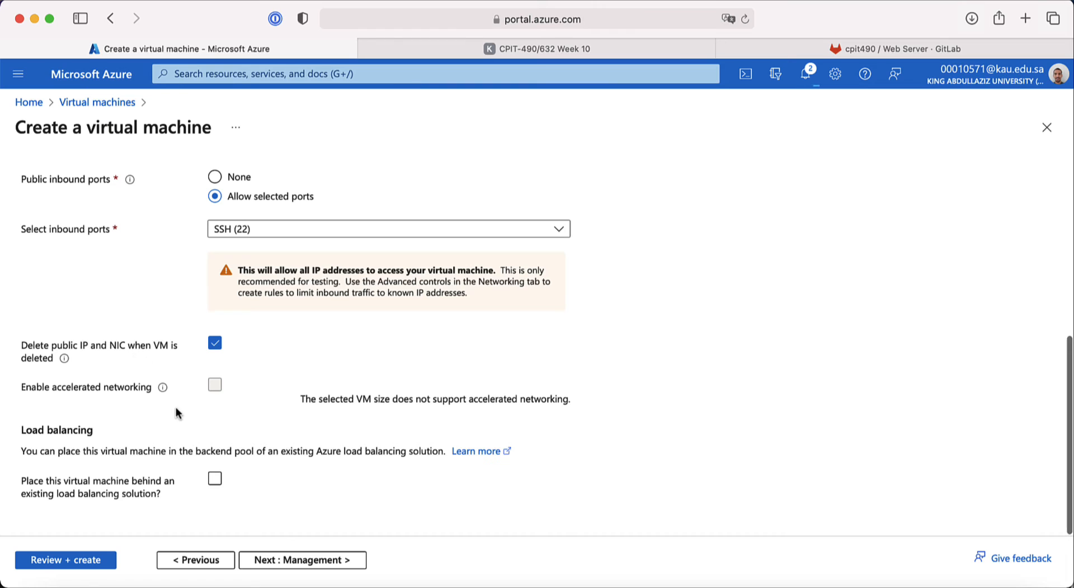
pyautogui.click(286, 564)
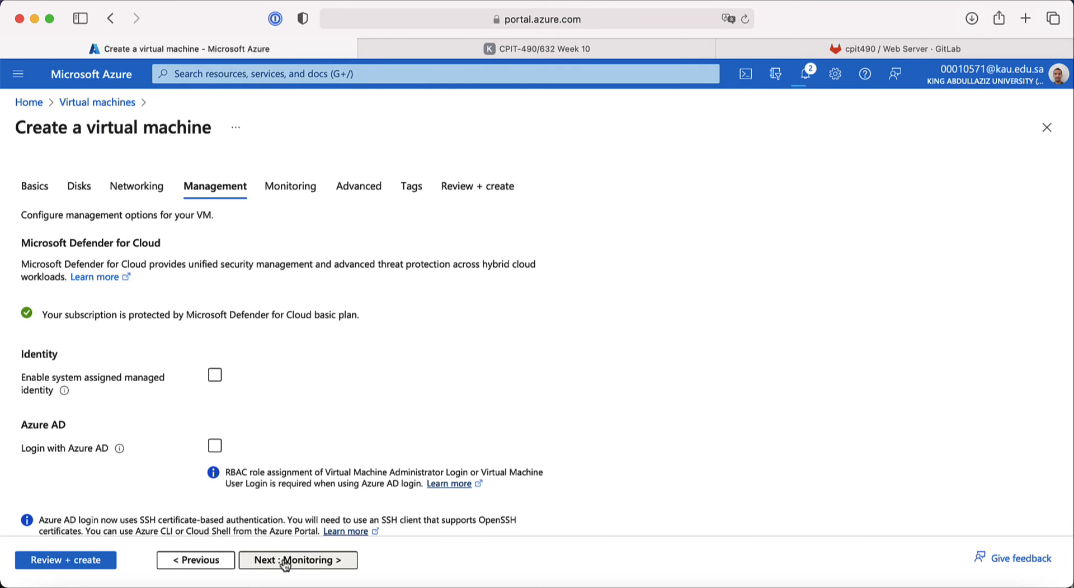
# Step: Disable boot diagnostics on the Monitoring tab
pyautogui.click(286, 564)
pyautogui.click(212, 395)
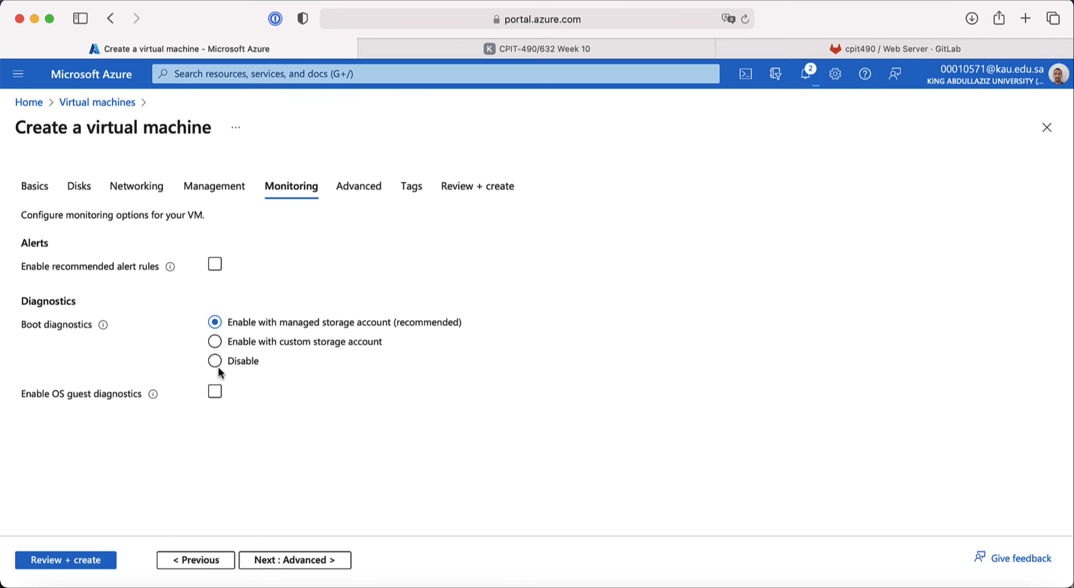
pyautogui.click(215, 362)
pyautogui.click(292, 564)
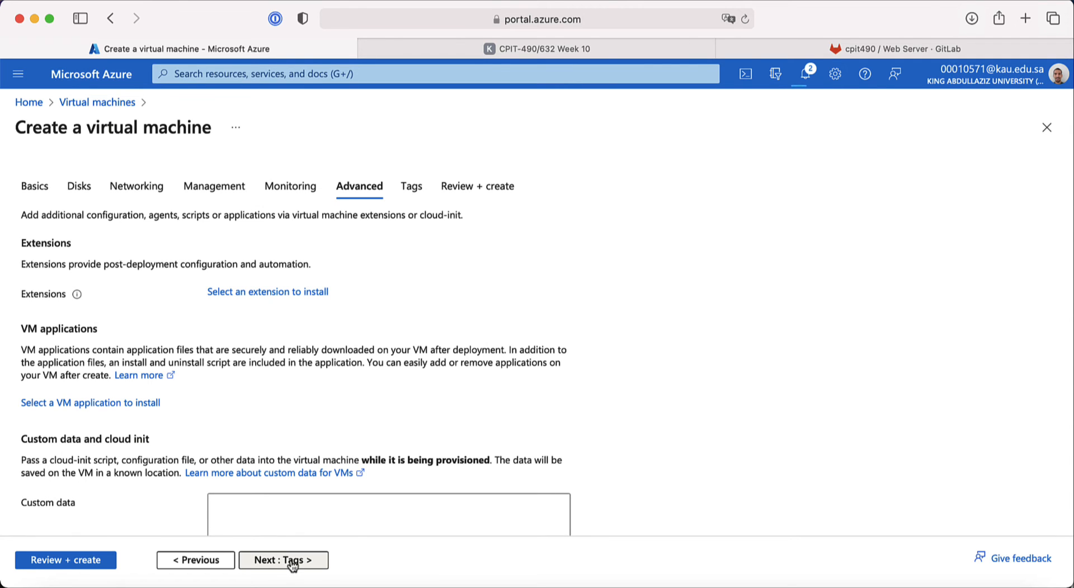
# Step: Tag the VM name = bakery-agw-lb and proceed to Review + create
pyautogui.click(292, 562)
pyautogui.click(151, 306)
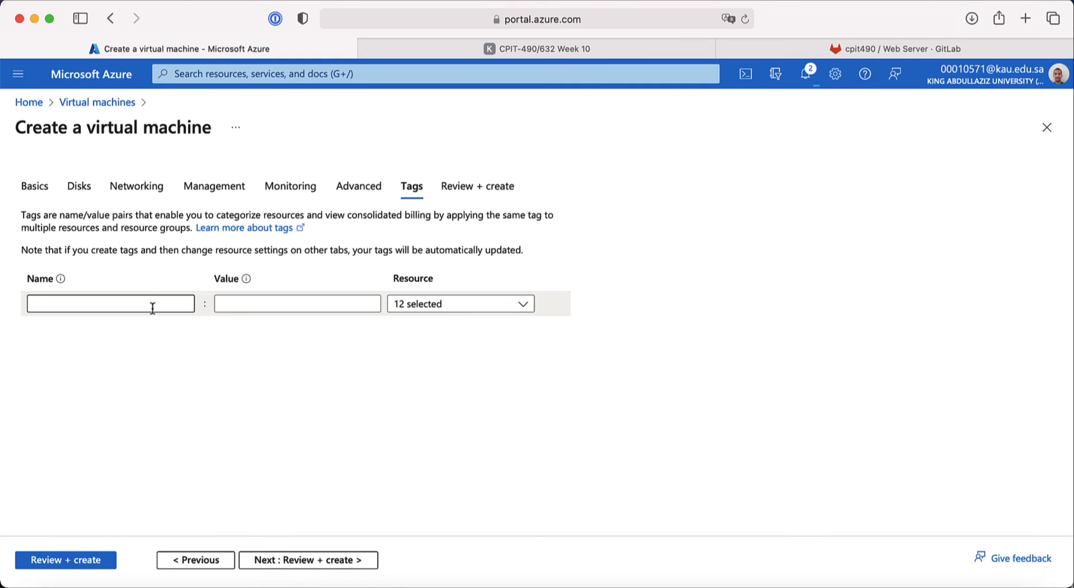
pyautogui.write('name')
pyautogui.click(279, 304)
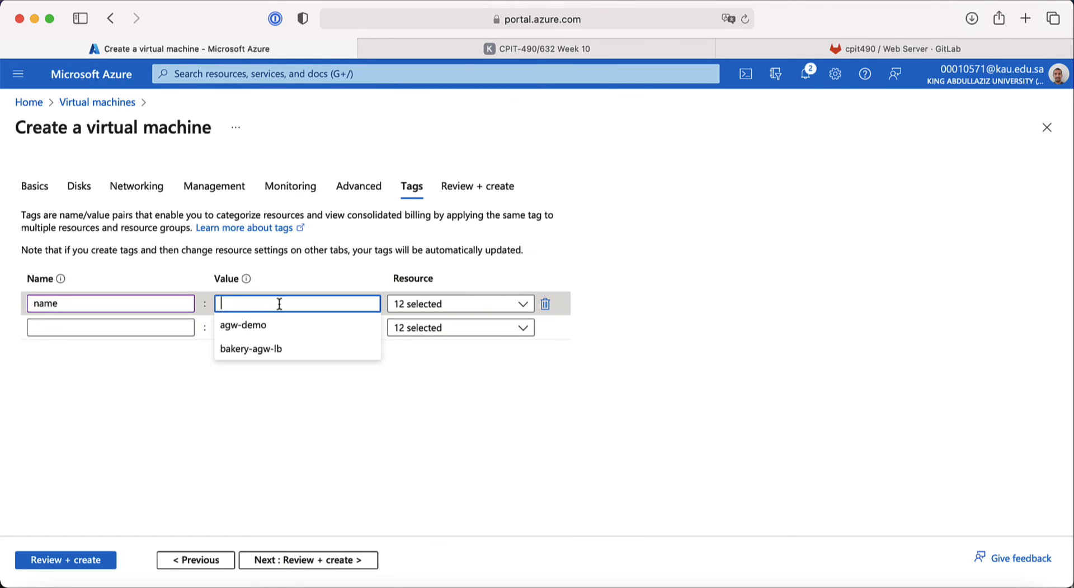
pyautogui.click(276, 349)
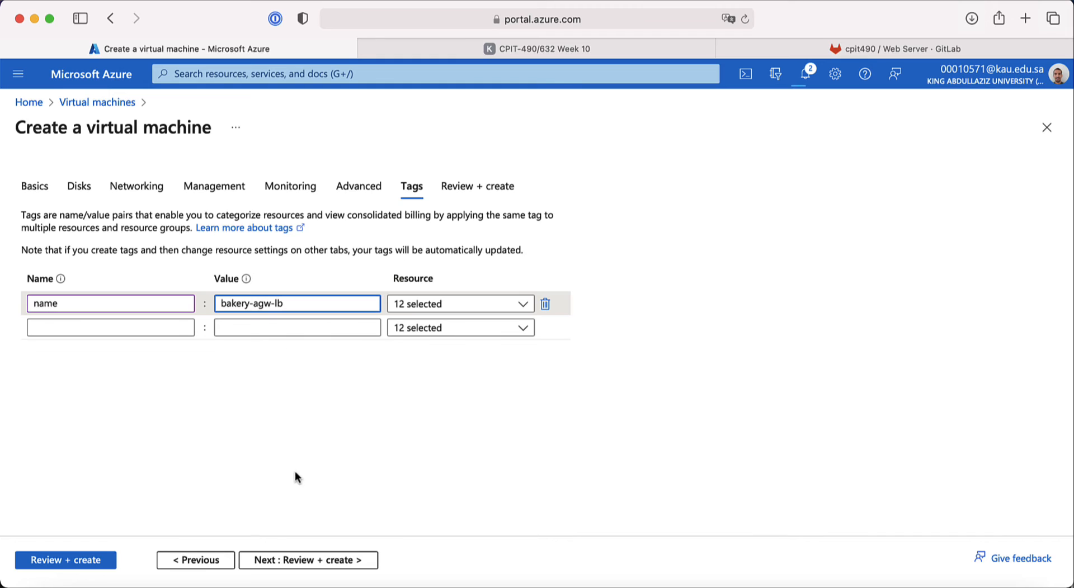
pyautogui.click(295, 561)
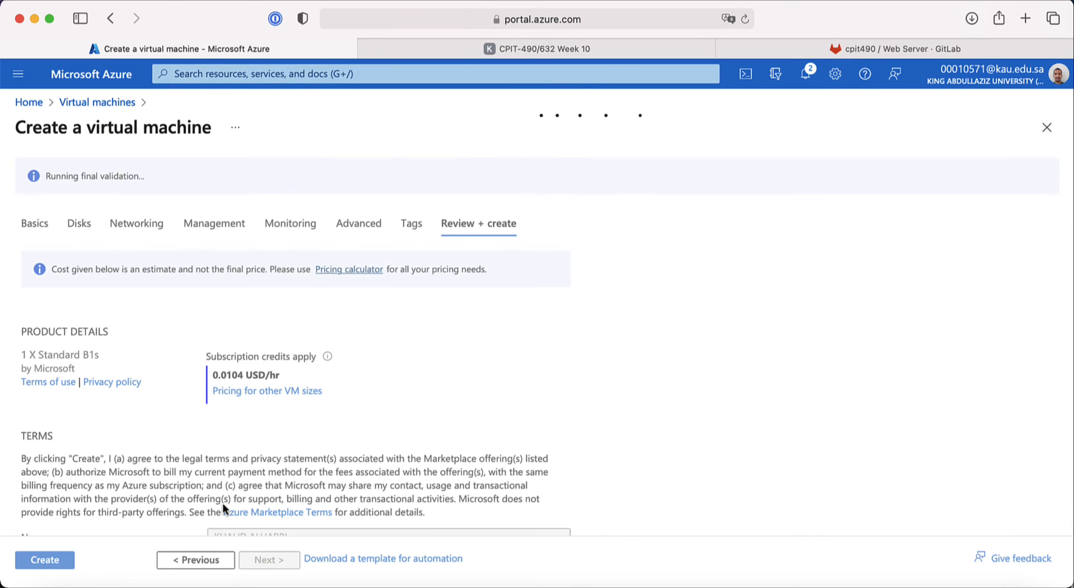
# Step: Confirm bakery-vnet and us-subnet (10.0.2.0/24) in the summary, then create the VM with a downloaded private key
pyautogui.scroll(-2, 196, 491)
pyautogui.scroll(-10, 196, 491)
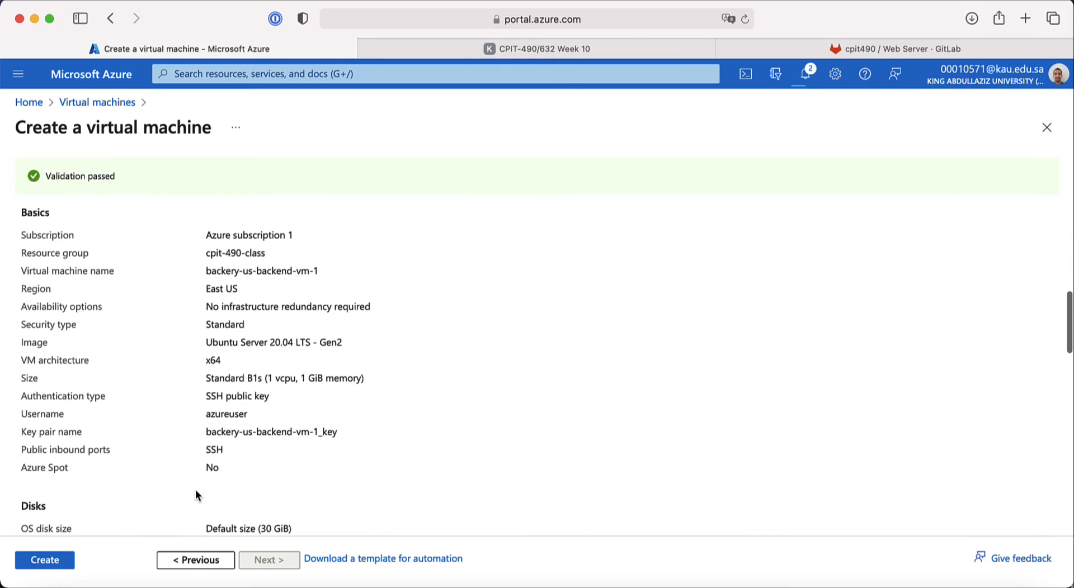
pyautogui.scroll(-10, 196, 428)
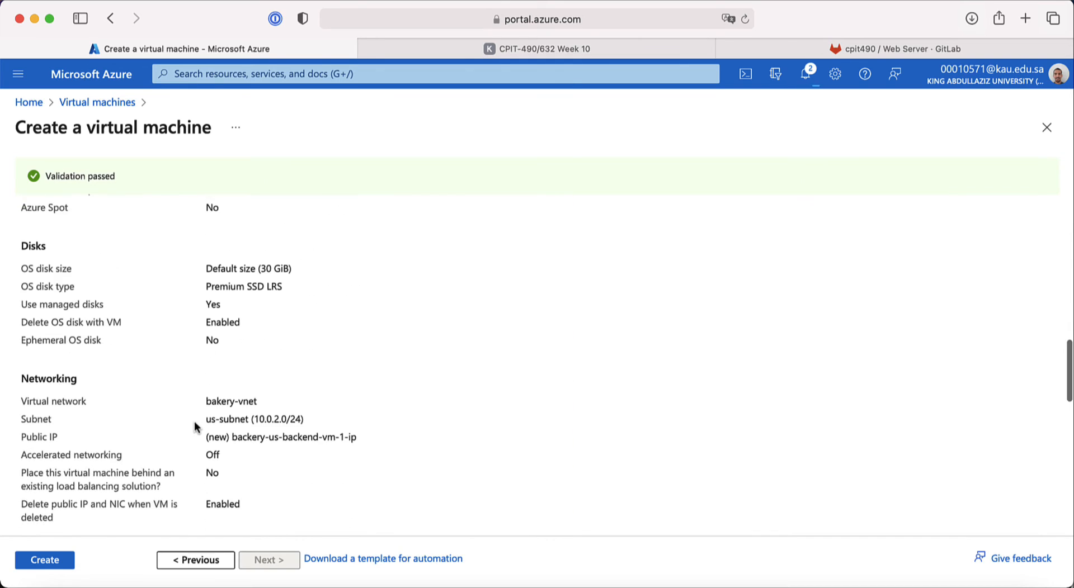
pyautogui.moveTo(209, 263); pyautogui.dragTo(264, 262)
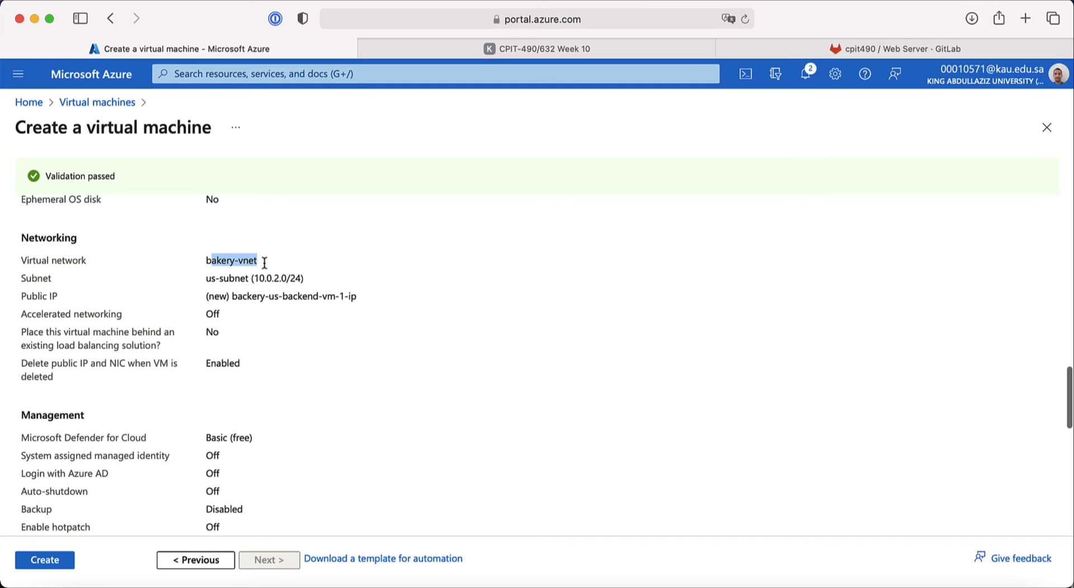
pyautogui.moveTo(205, 278); pyautogui.dragTo(294, 285)
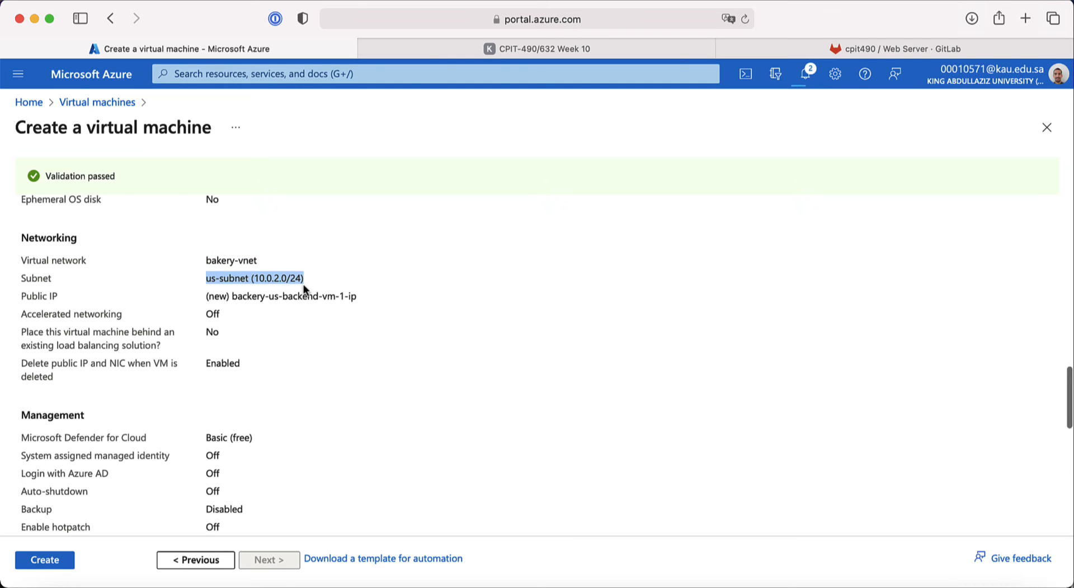
pyautogui.scroll(-5, 254, 362)
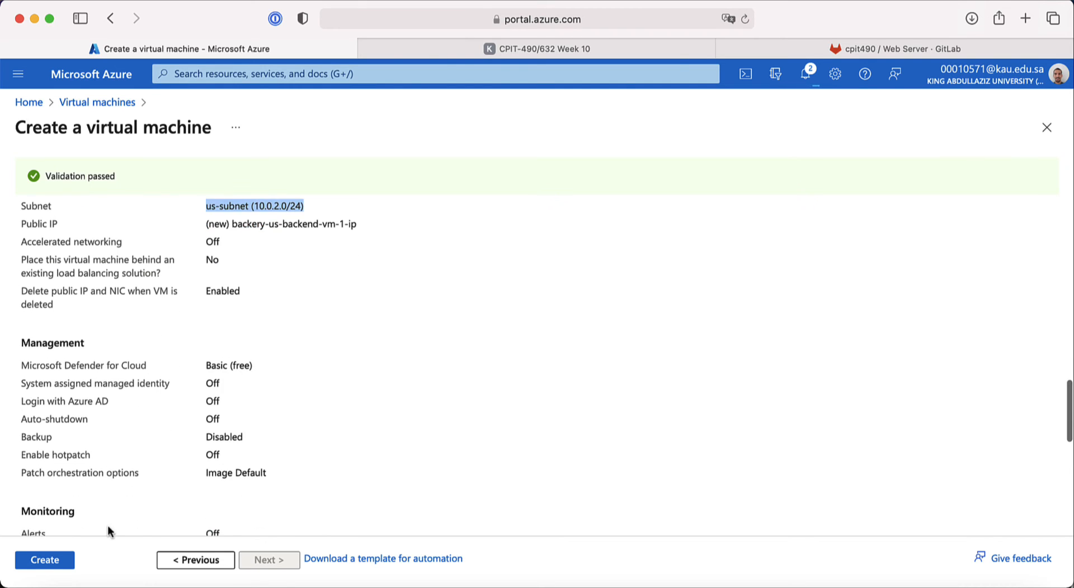
pyautogui.click(64, 563)
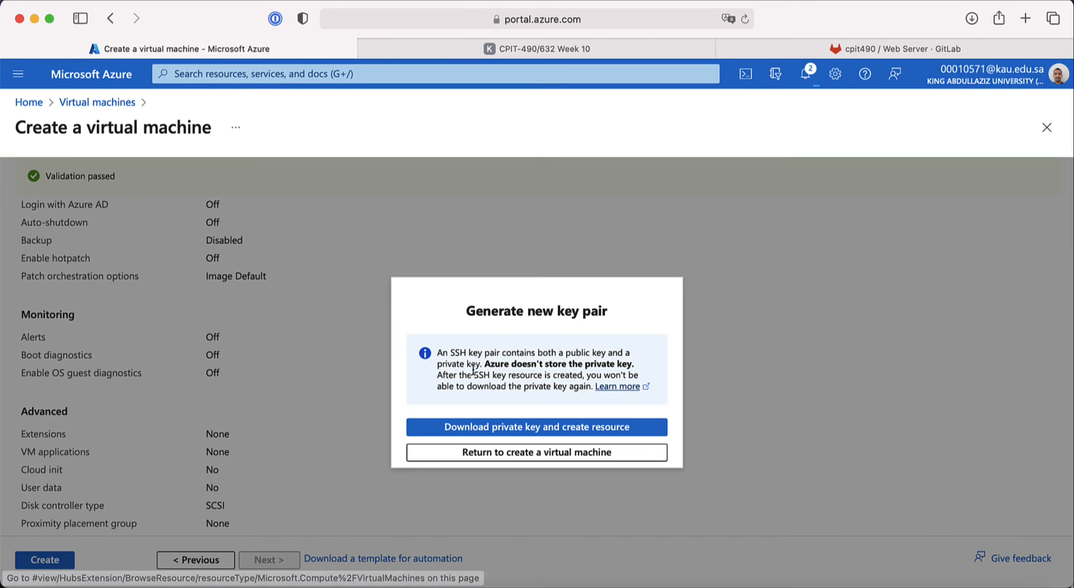
pyautogui.click(490, 428)
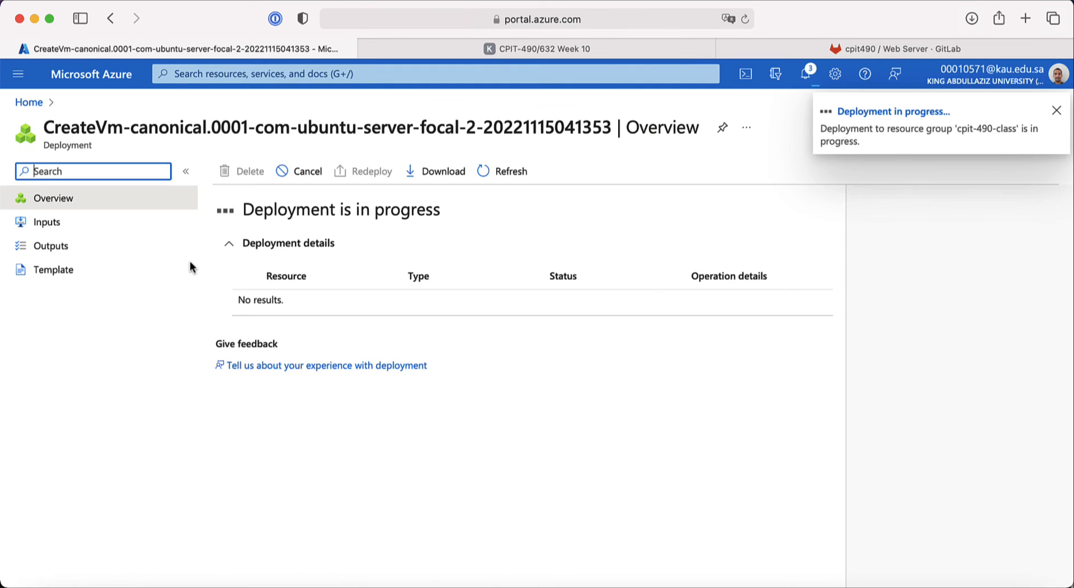
# Step: Start another Azure virtual machine from Home > Virtual machines > Create
pyautogui.click(40, 110)
pyautogui.click(252, 178)
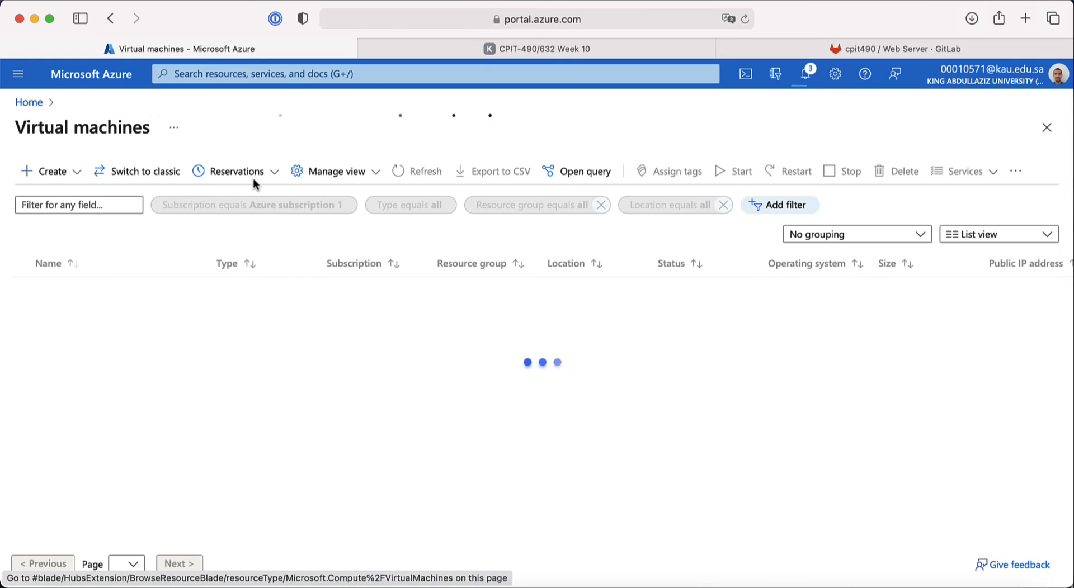
pyautogui.click(48, 171)
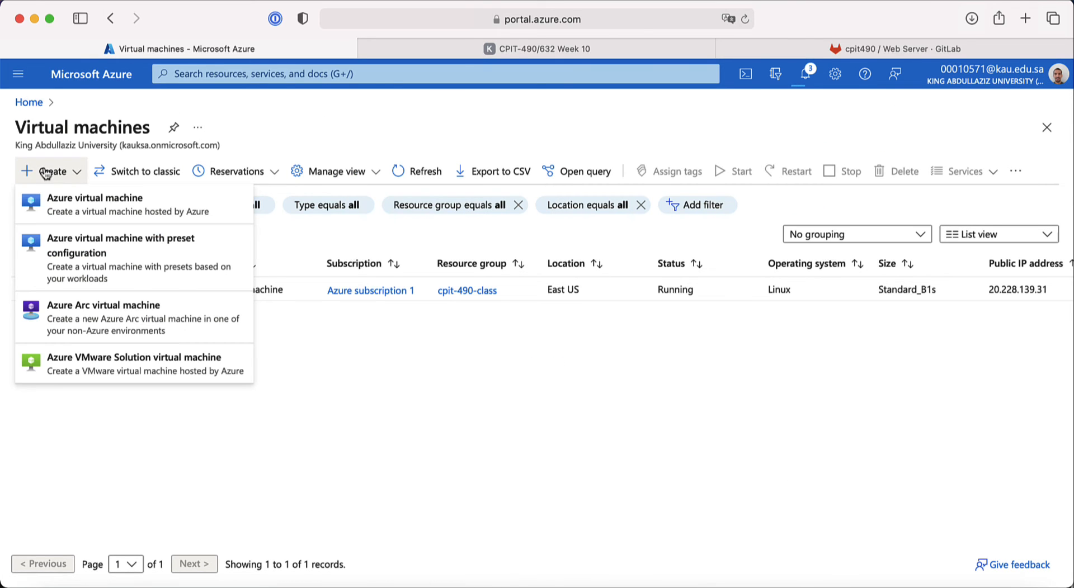
pyautogui.click(61, 199)
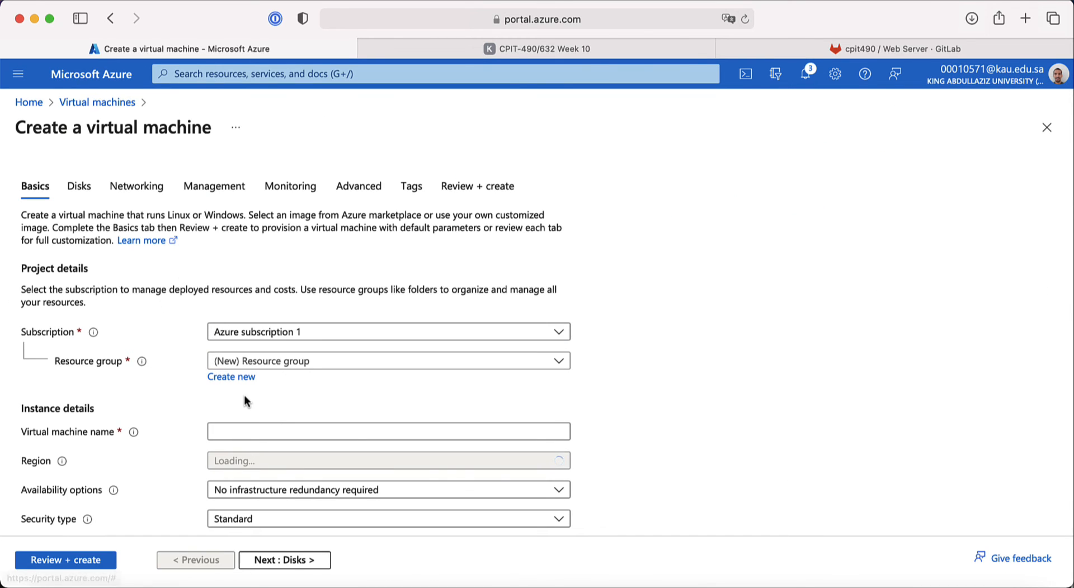
# Step: Put the VM in cpit-490-class and name it backery-sa-backend-vm-1
pyautogui.click(246, 377)
pyautogui.click(256, 362)
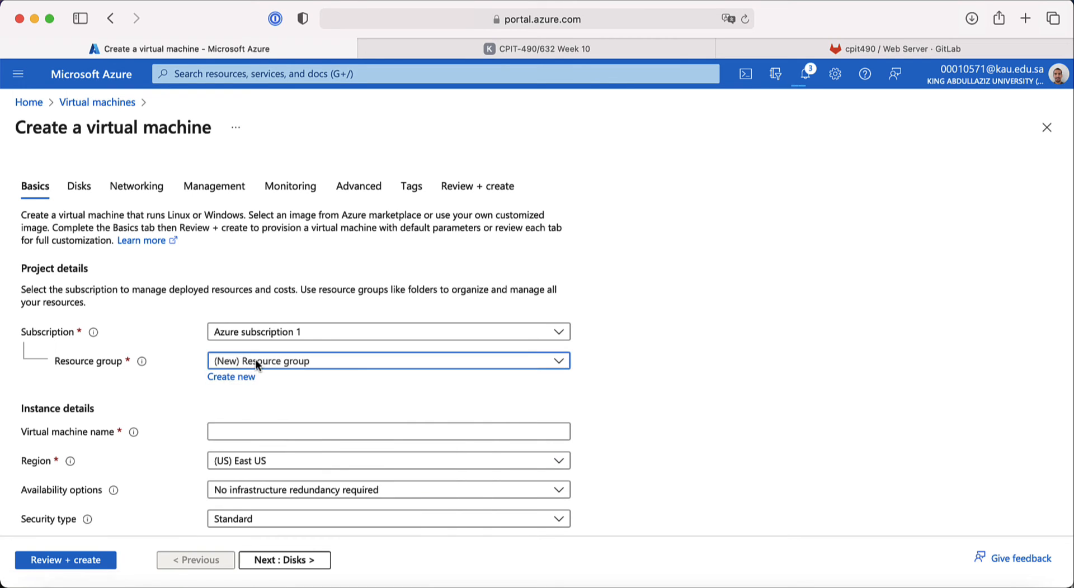
pyautogui.click(268, 463)
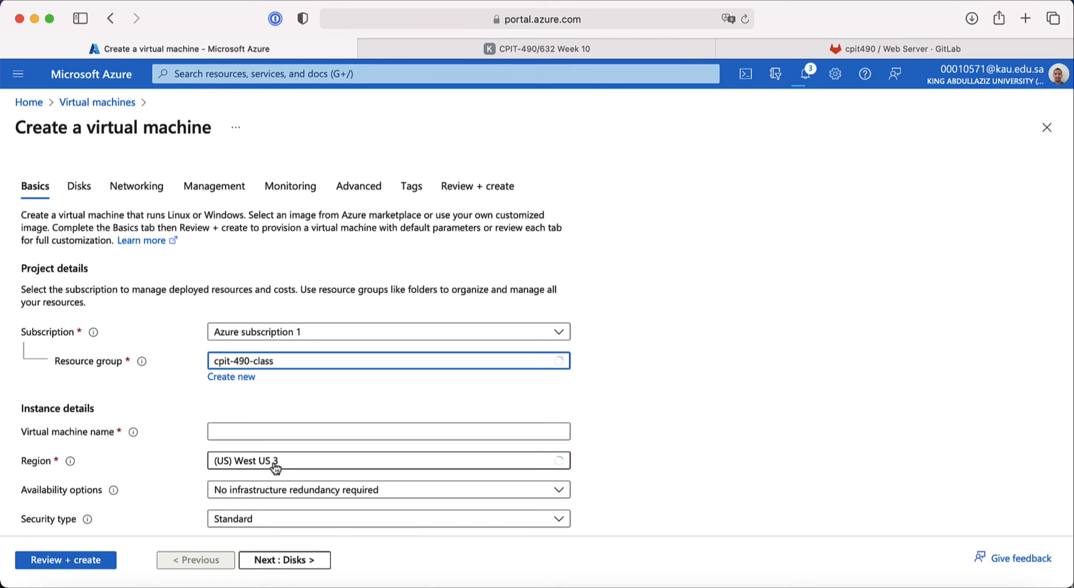
pyautogui.click(249, 429)
pyautogui.write('backery-us-backend-vm-1')
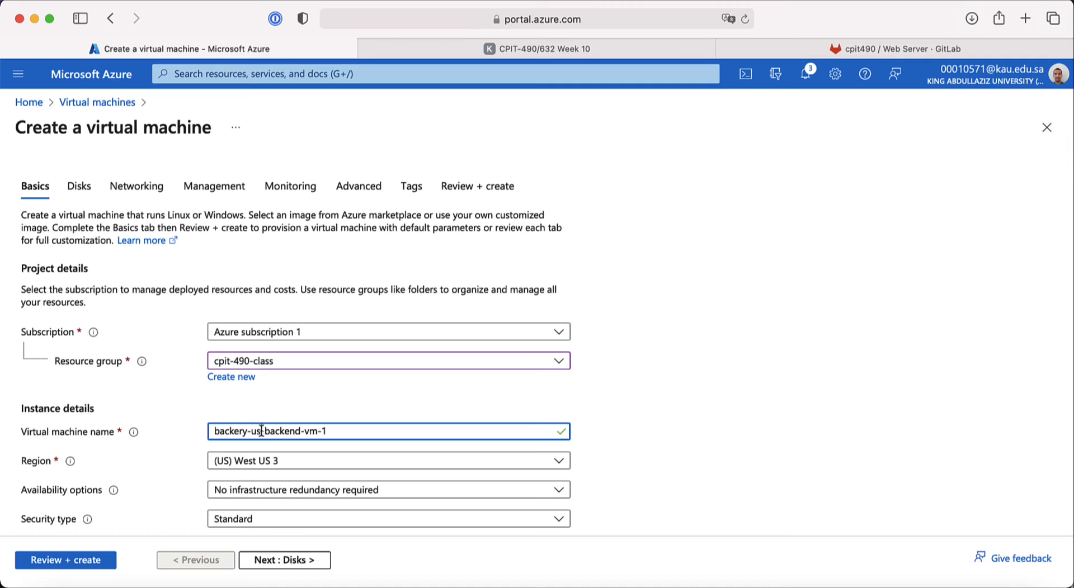
pyautogui.doubleClick(261, 432)
pyautogui.write('sa')
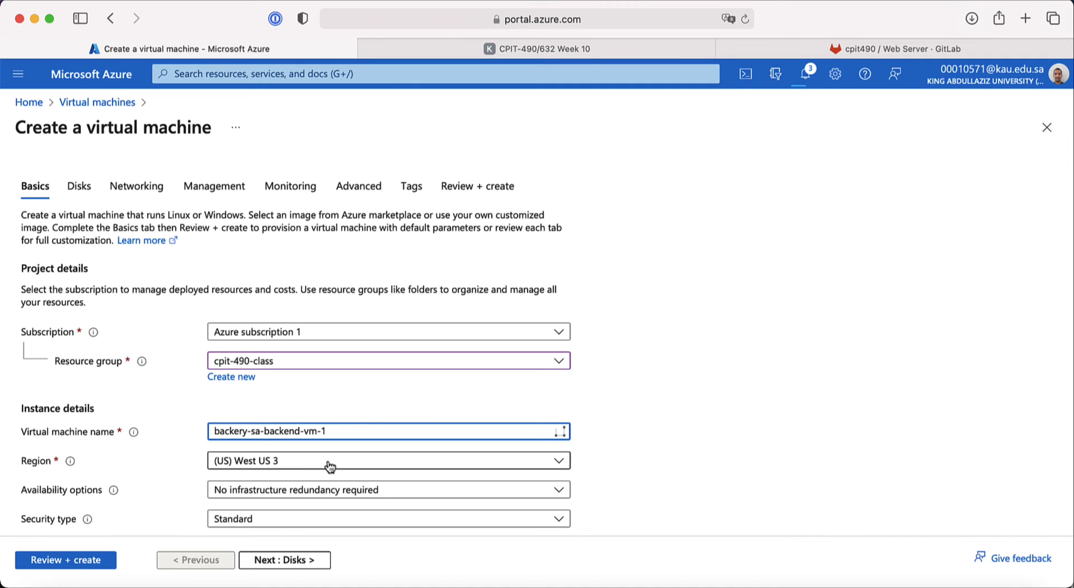
# Step: Set the region to (US) East US and continue to the Disks step
pyautogui.click(304, 464)
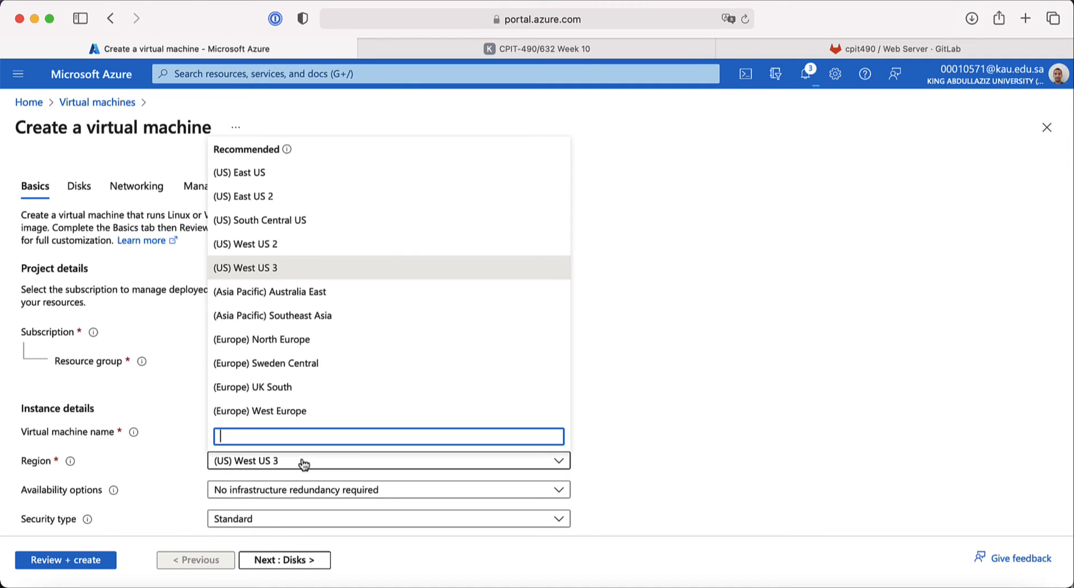
pyautogui.click(257, 176)
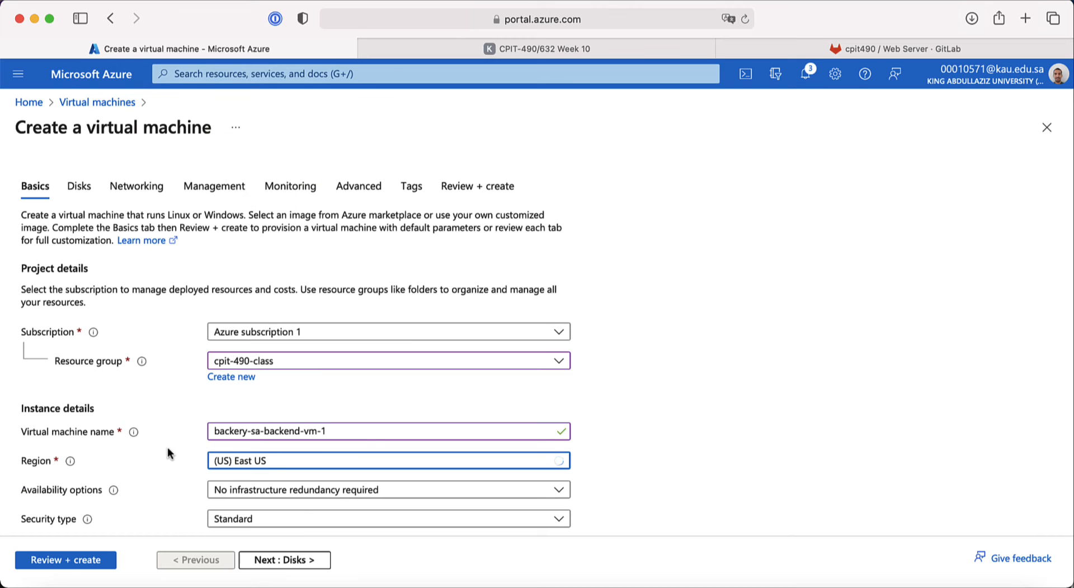
pyautogui.scroll(-6, 167, 453)
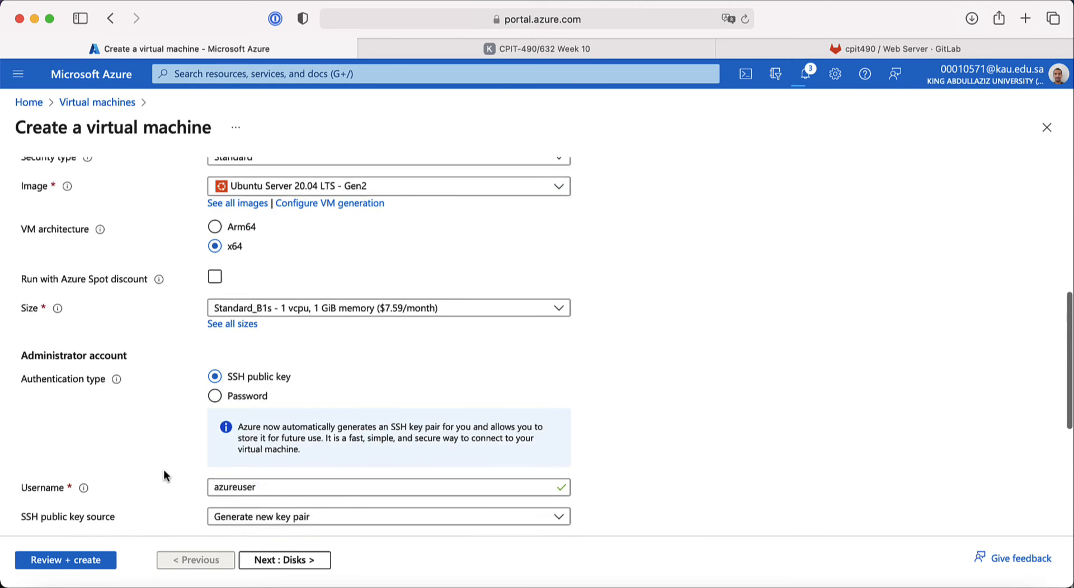
pyautogui.scroll(-2, 164, 475)
pyautogui.scroll(-4, 152, 294)
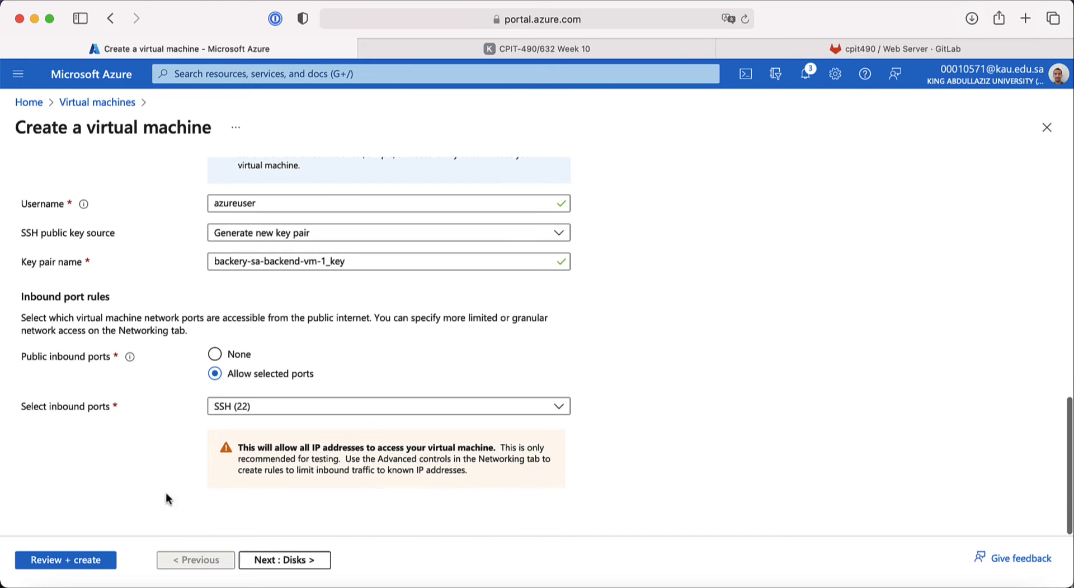
pyautogui.click(261, 561)
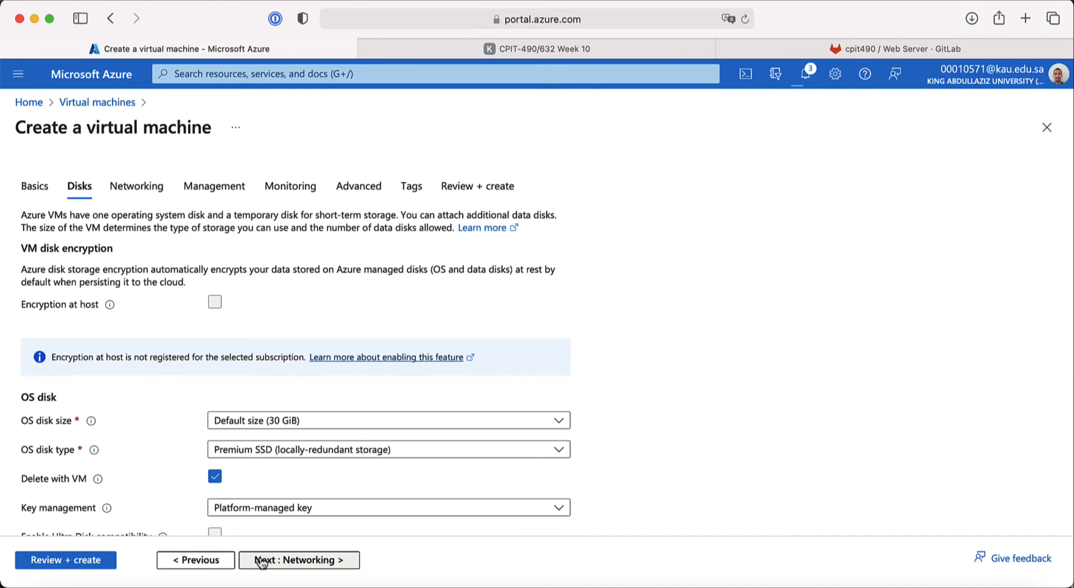
# Step: Put the VM in sa-subnet (10.0.3.0/24) and delete its public IP and NIC with the VM
pyautogui.click(261, 559)
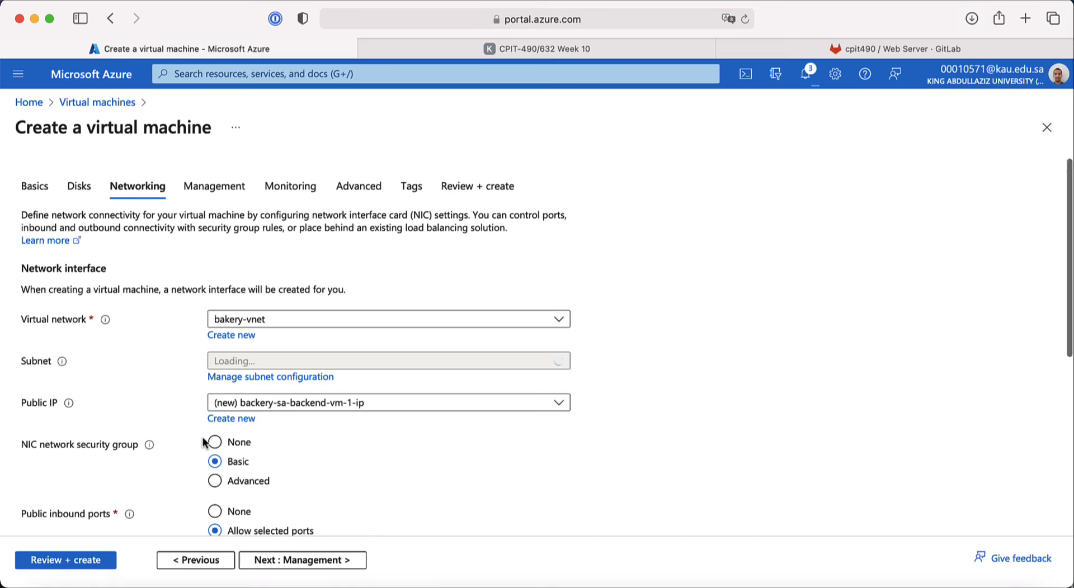
pyautogui.scroll(-2, 208, 442)
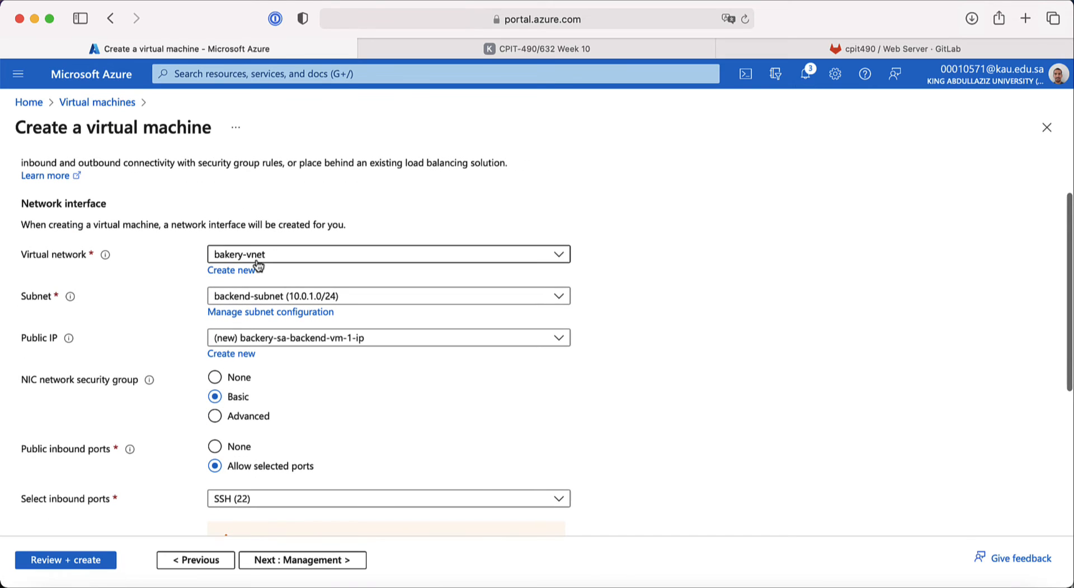
pyautogui.click(288, 298)
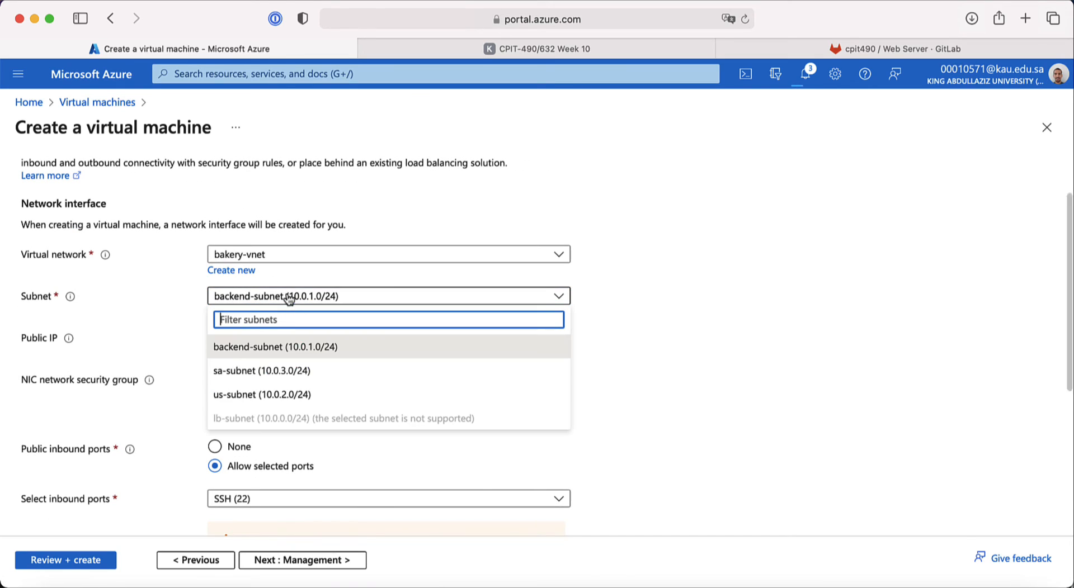
pyautogui.click(287, 372)
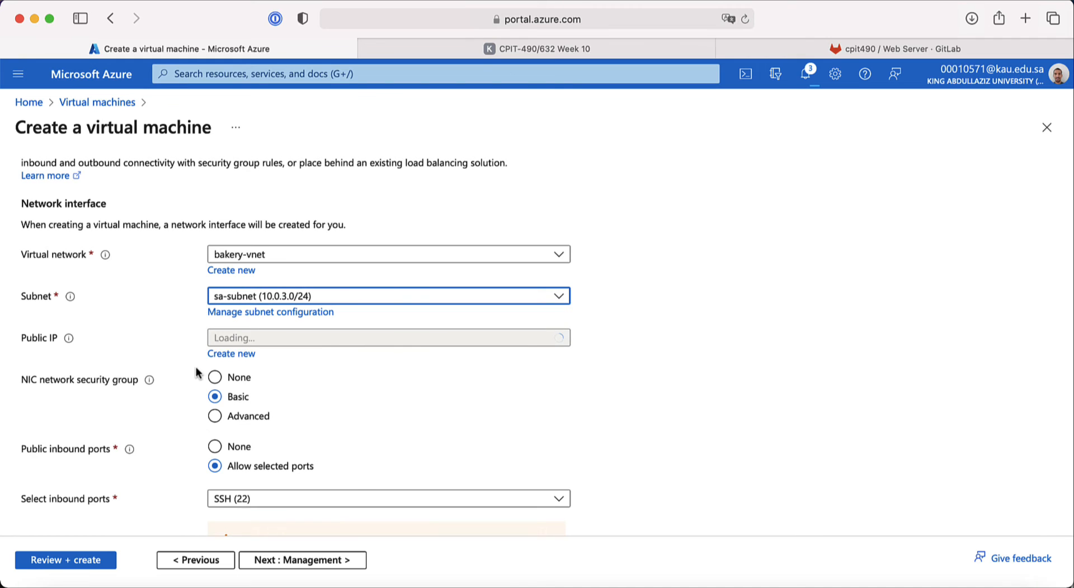
pyautogui.scroll(-2, 174, 395)
pyautogui.scroll(-5, 173, 395)
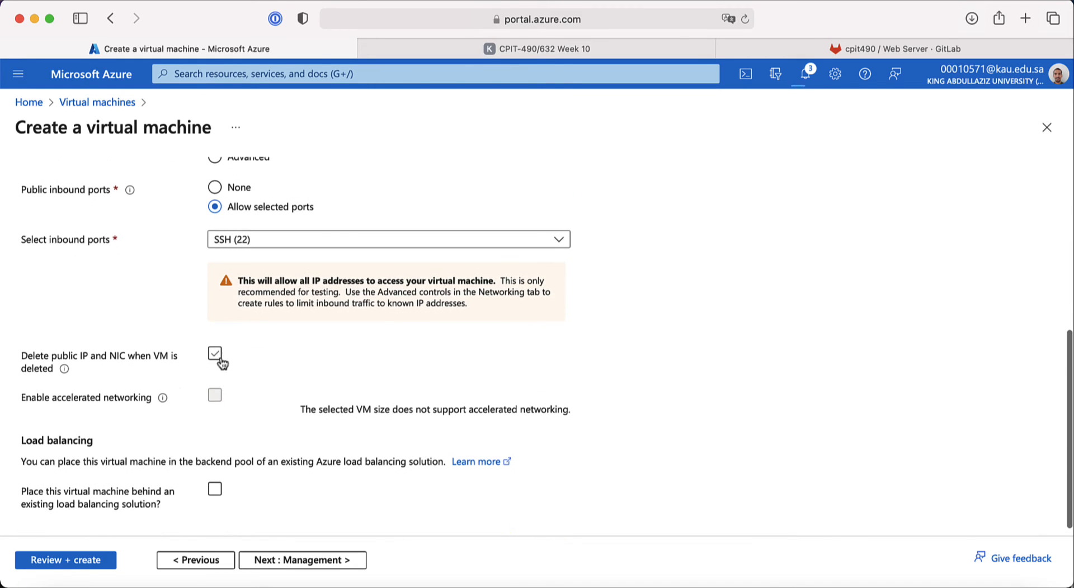
pyautogui.click(219, 361)
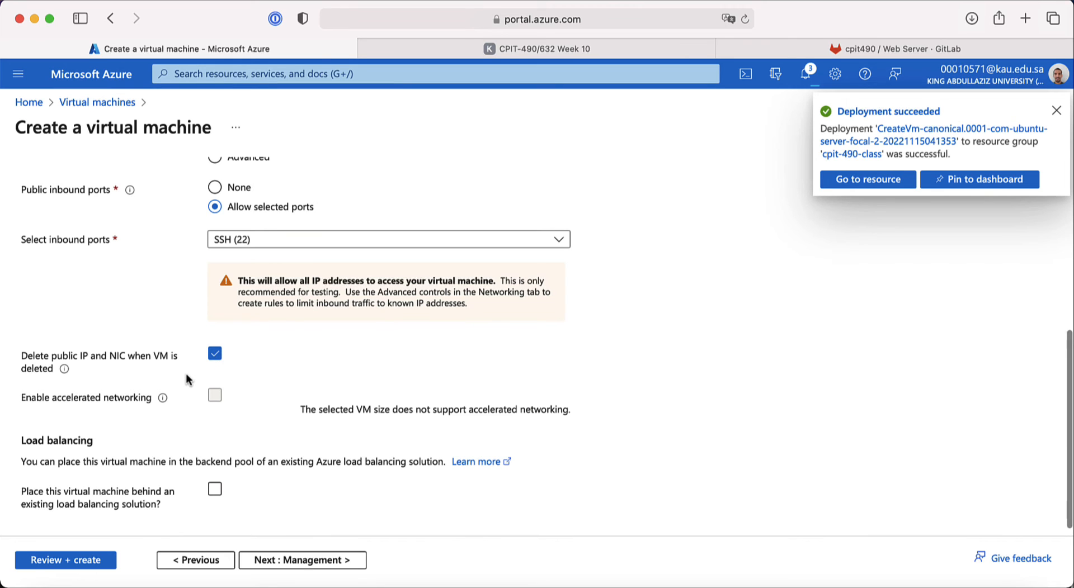
pyautogui.scroll(-1, 241, 498)
# Step: Disable boot diagnostics in the VM's Monitoring settings
pyautogui.click(288, 561)
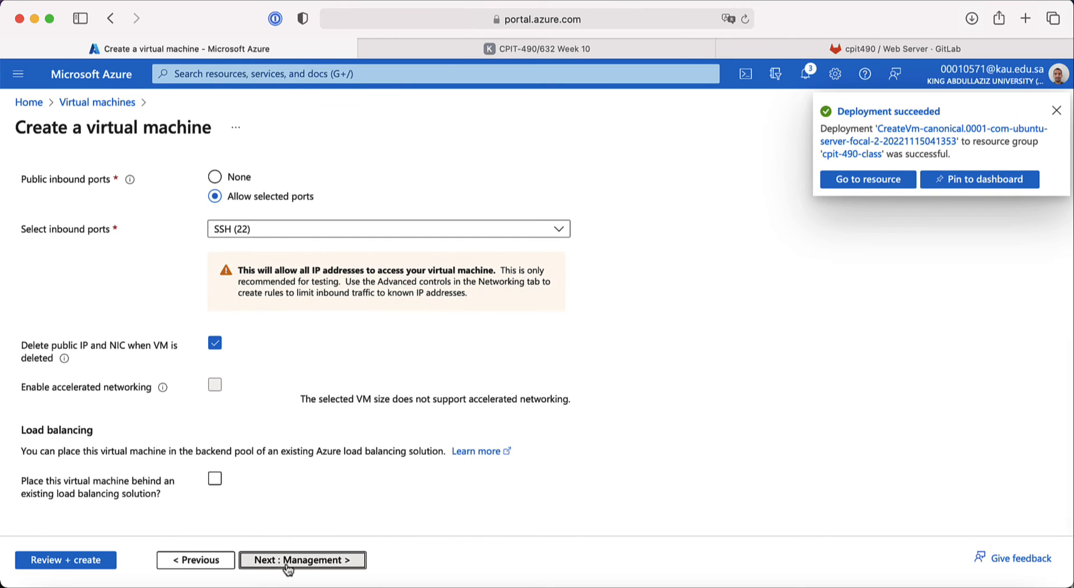
pyautogui.click(1056, 112)
pyautogui.scroll(-5, 408, 354)
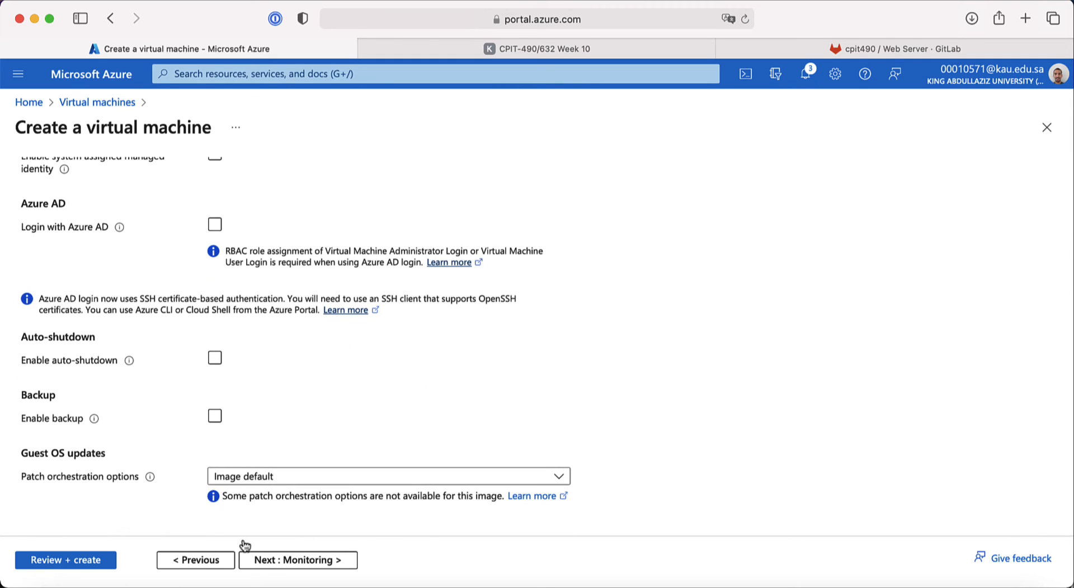
pyautogui.click(273, 564)
pyautogui.click(215, 361)
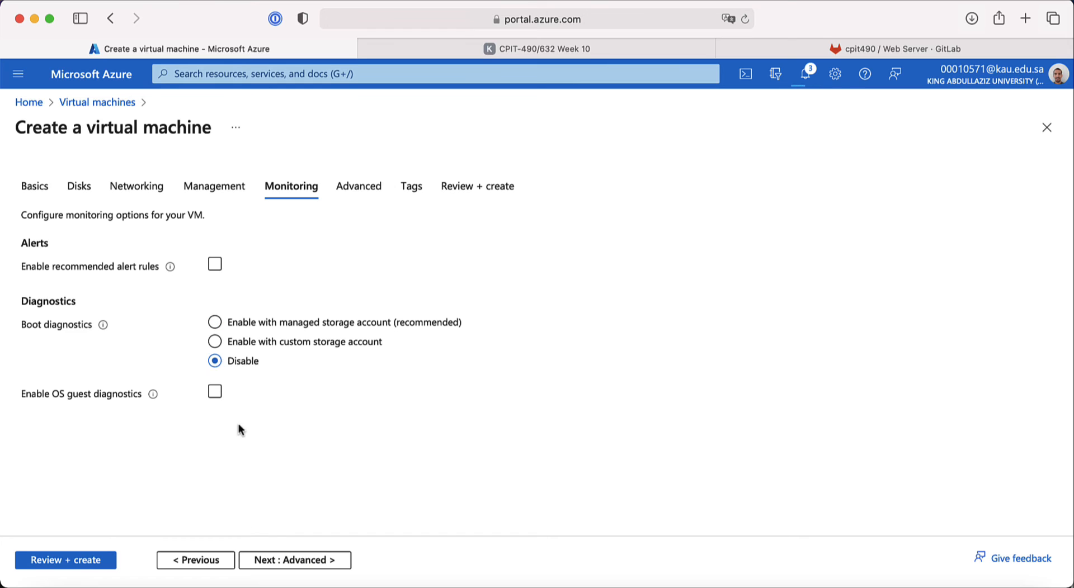
# Step: Tag the VM's resources name = bakery-agw-lb and go to Review + create
pyautogui.click(288, 562)
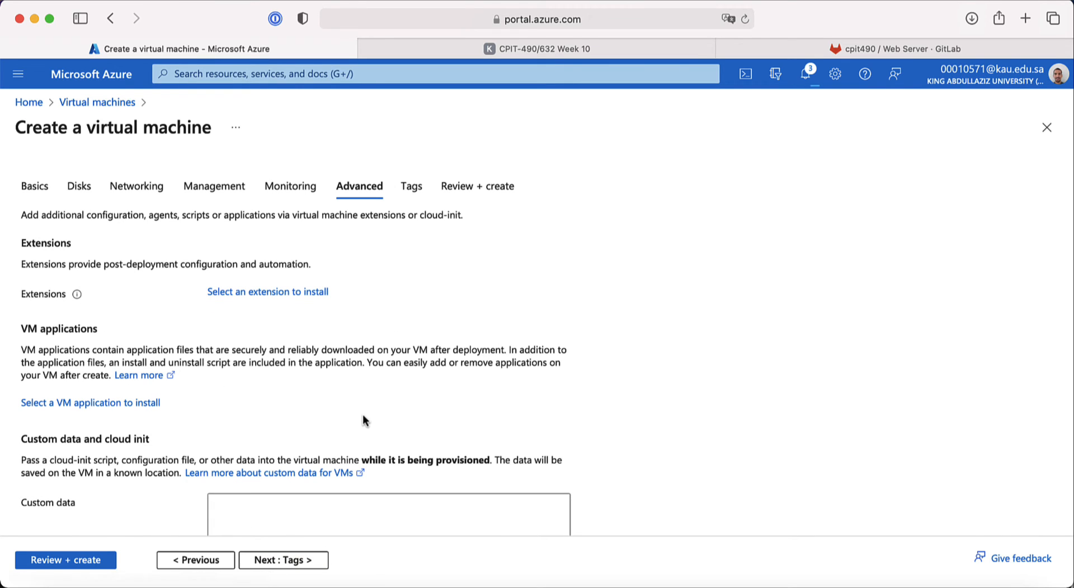
pyautogui.click(300, 567)
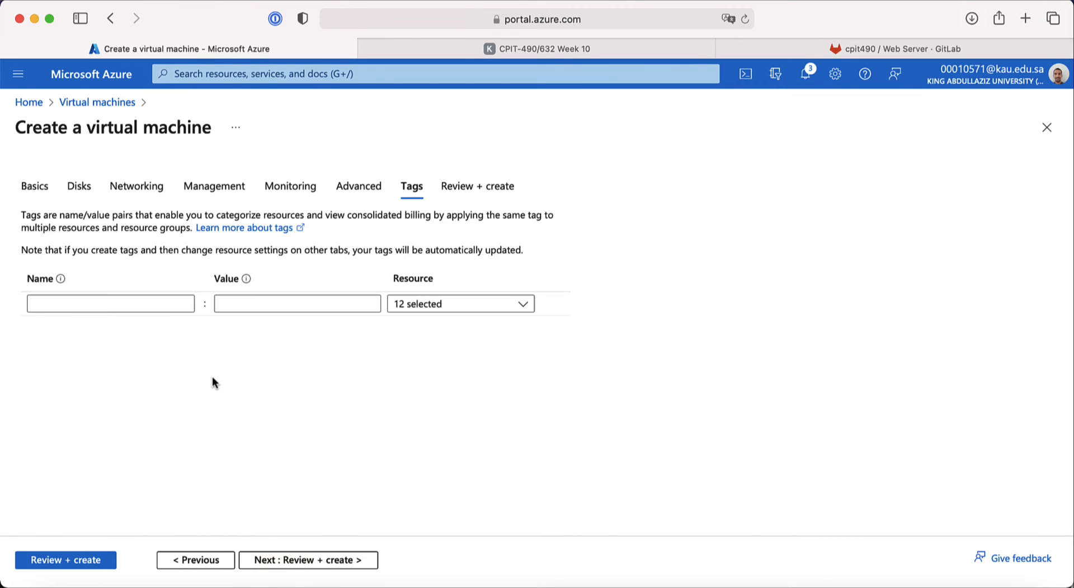
pyautogui.click(161, 297)
pyautogui.write('name')
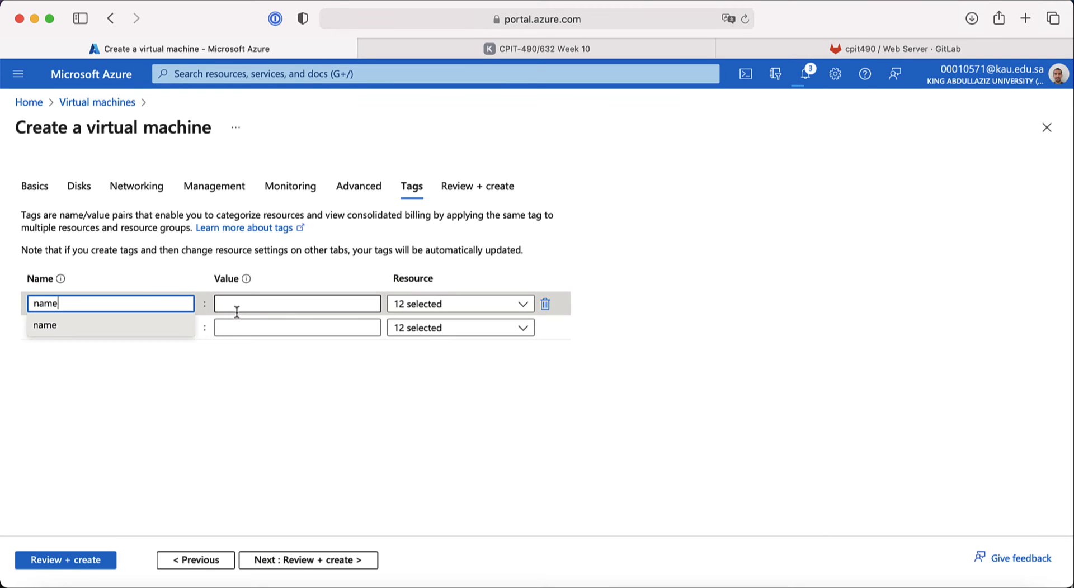
pyautogui.click(245, 307)
pyautogui.click(250, 349)
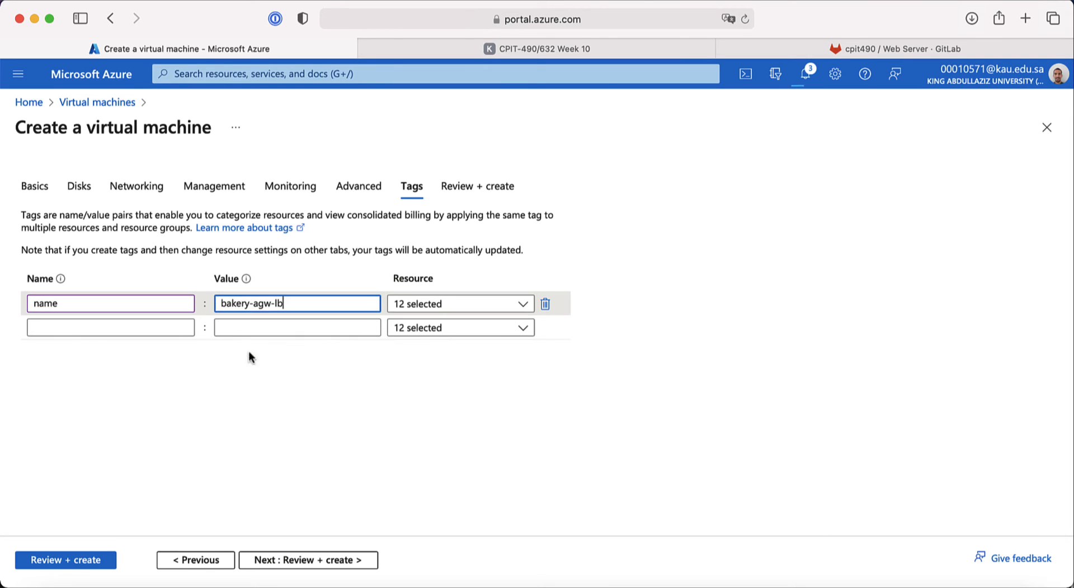
pyautogui.click(303, 562)
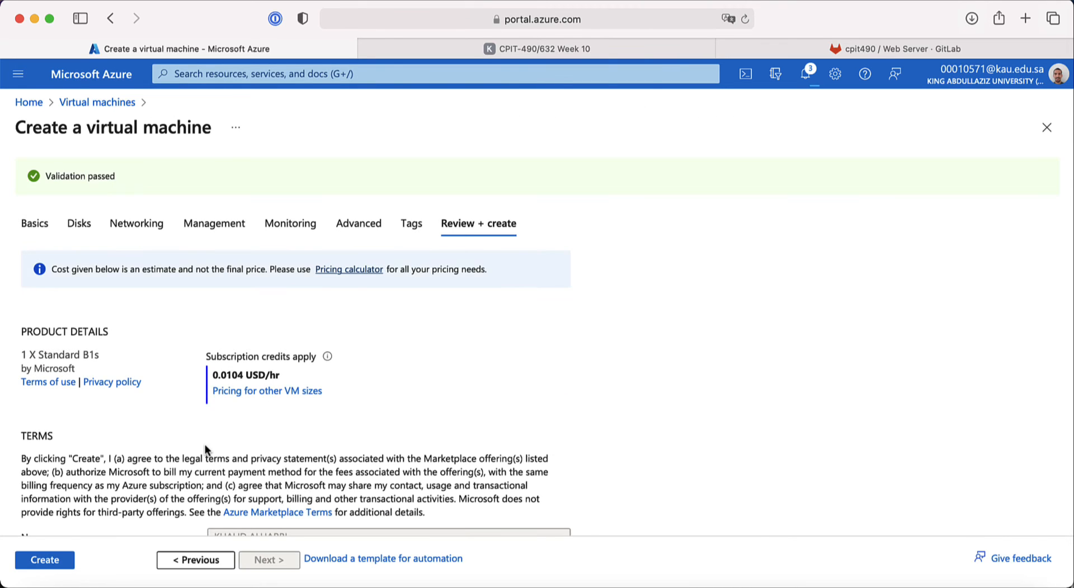
# Step: Review the summary, checking the bakery-vnet network and sa-subnet (10.0.3.0/24) settings
pyautogui.scroll(-10, 205, 444)
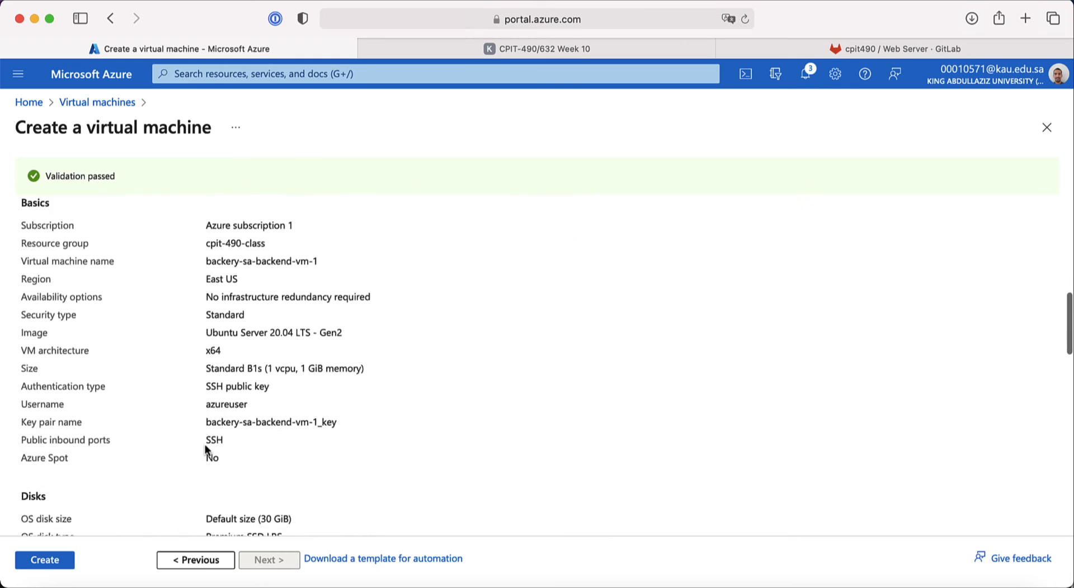
pyautogui.scroll(-2, 205, 444)
pyautogui.scroll(1, 205, 444)
pyautogui.moveTo(243, 263); pyautogui.dragTo(206, 260)
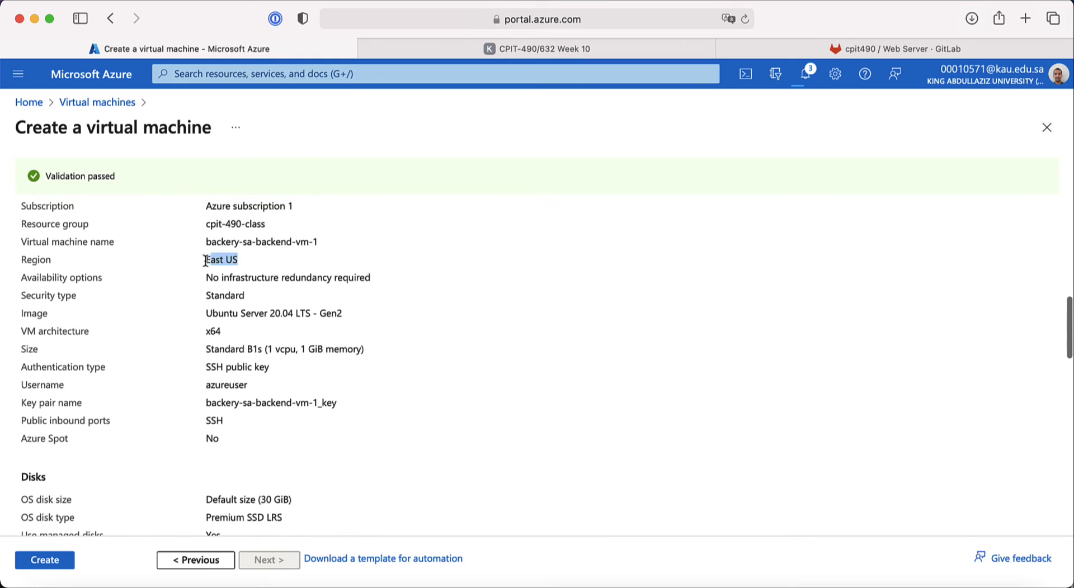
pyautogui.scroll(-8, 211, 329)
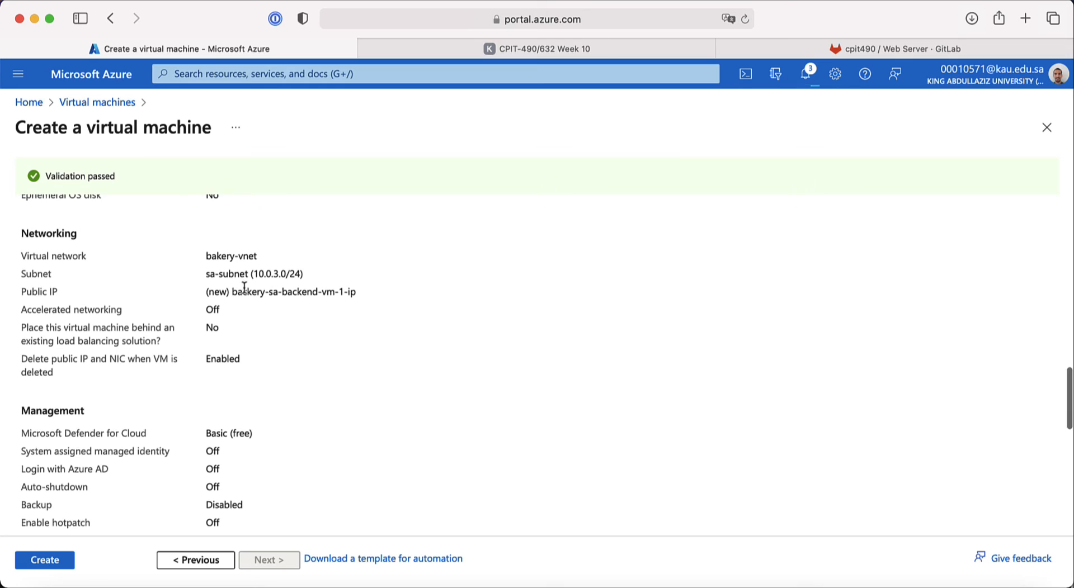
pyautogui.moveTo(205, 274); pyautogui.dragTo(303, 276)
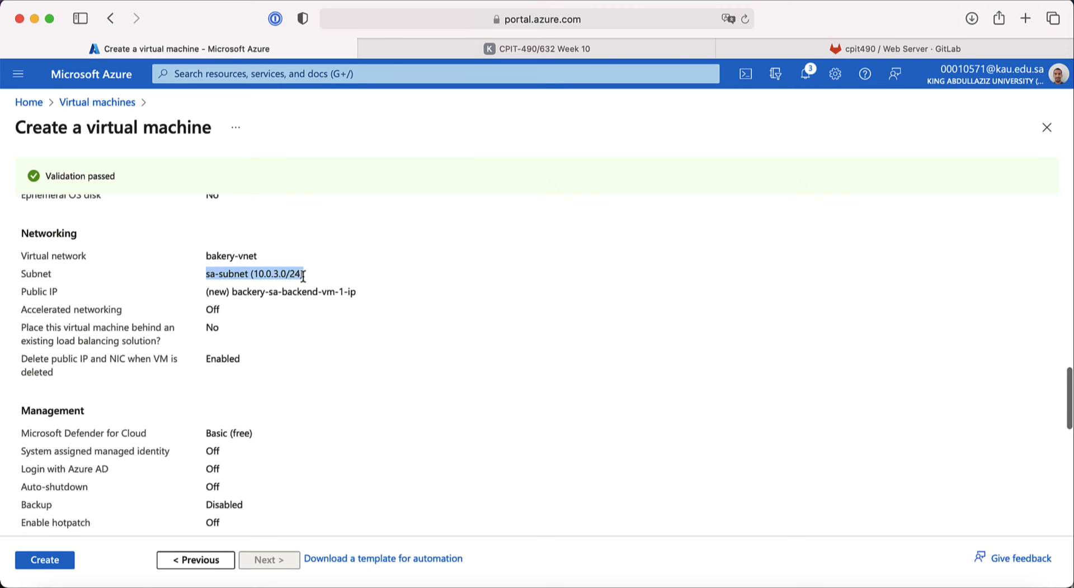
pyautogui.moveTo(206, 256); pyautogui.dragTo(278, 258)
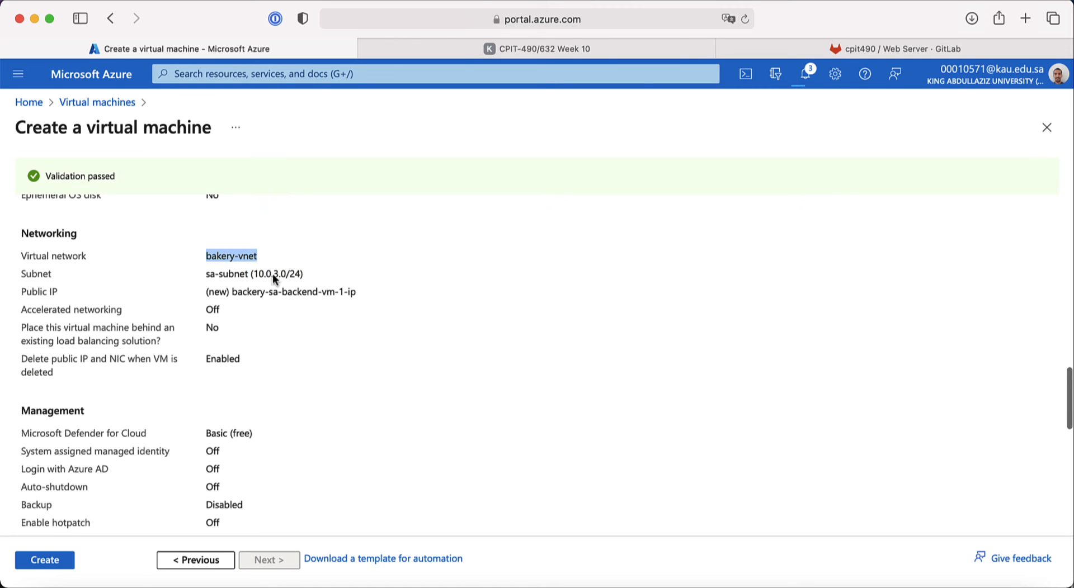
pyautogui.scroll(-10, 255, 370)
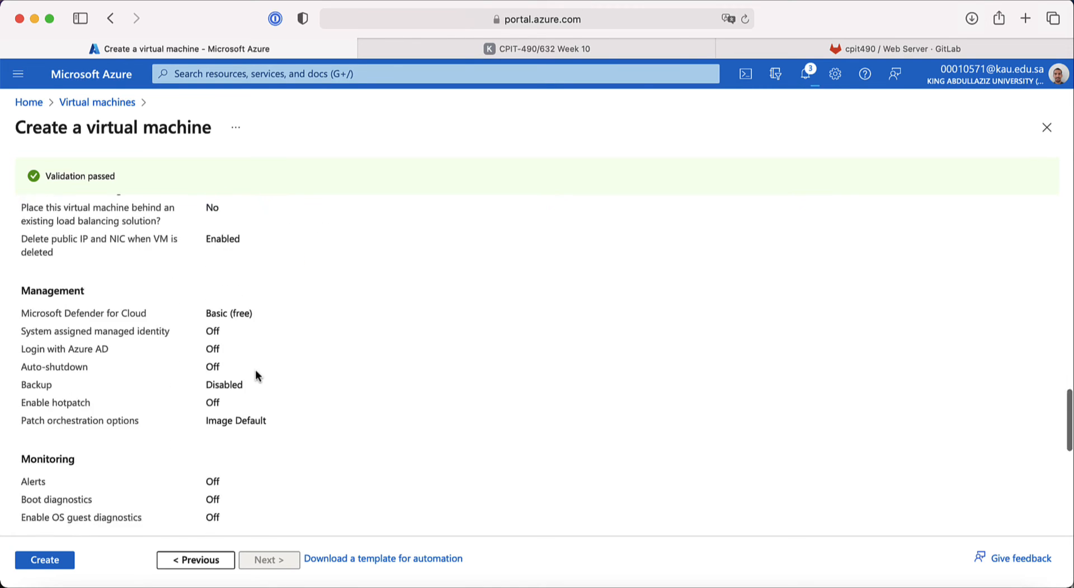
# Step: Create backery-sa-backend-vm-1, downloading its new private key
pyautogui.click(66, 560)
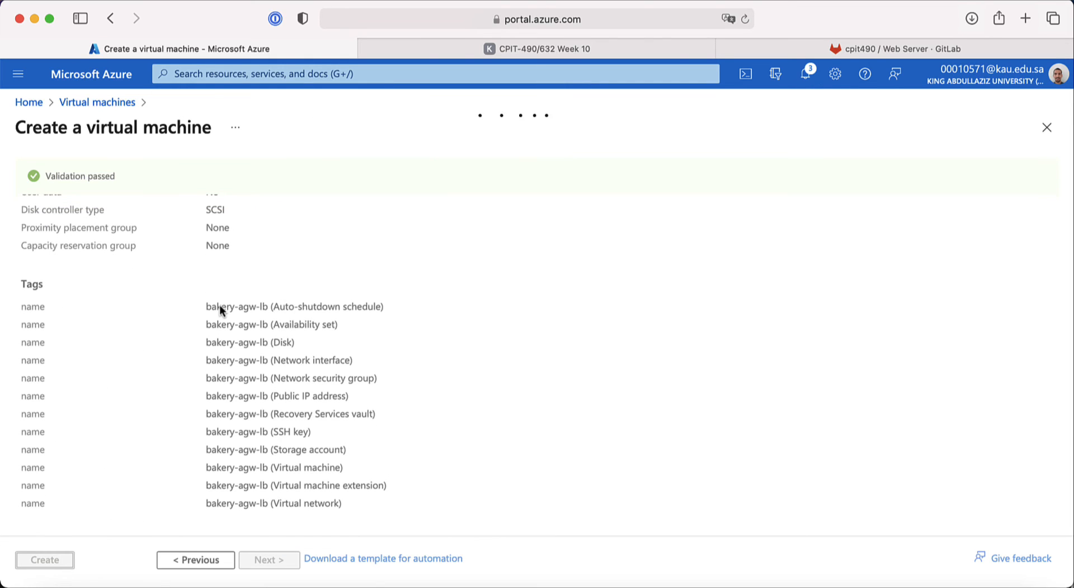
pyautogui.click(432, 50)
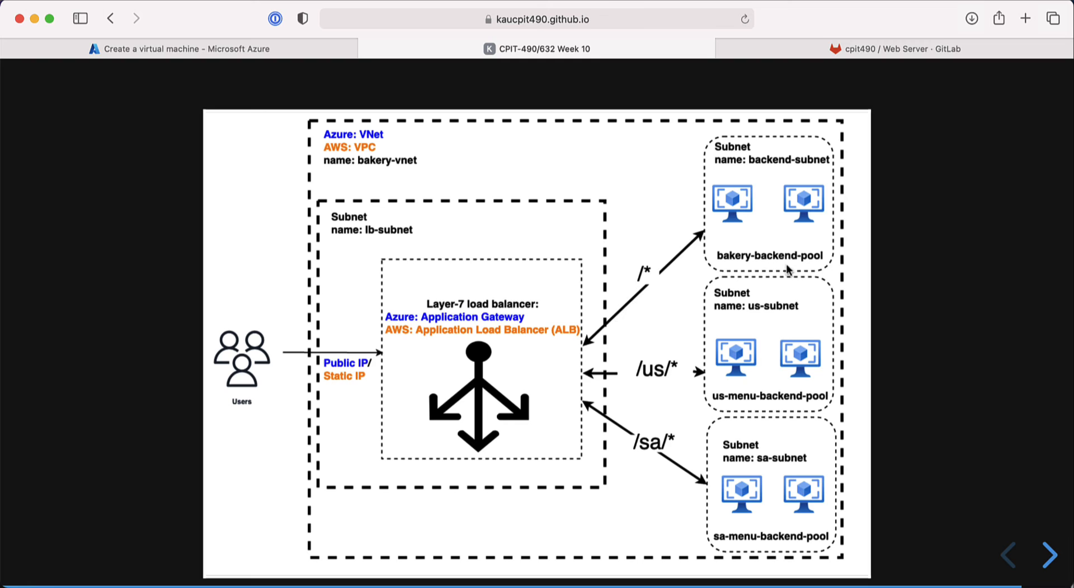
pyautogui.moveTo(264, 49)
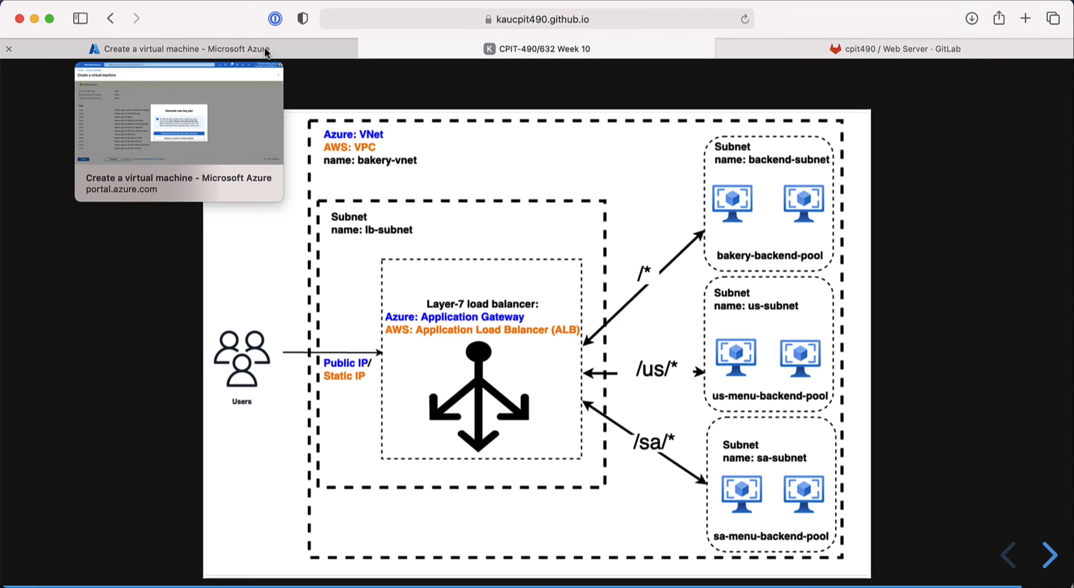
pyautogui.click(264, 49)
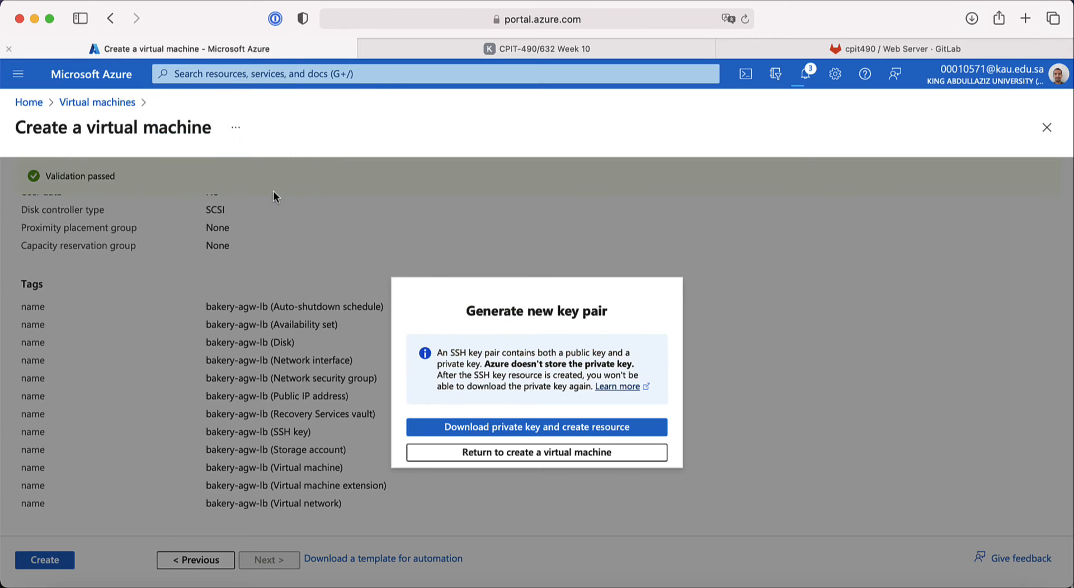
pyautogui.click(492, 427)
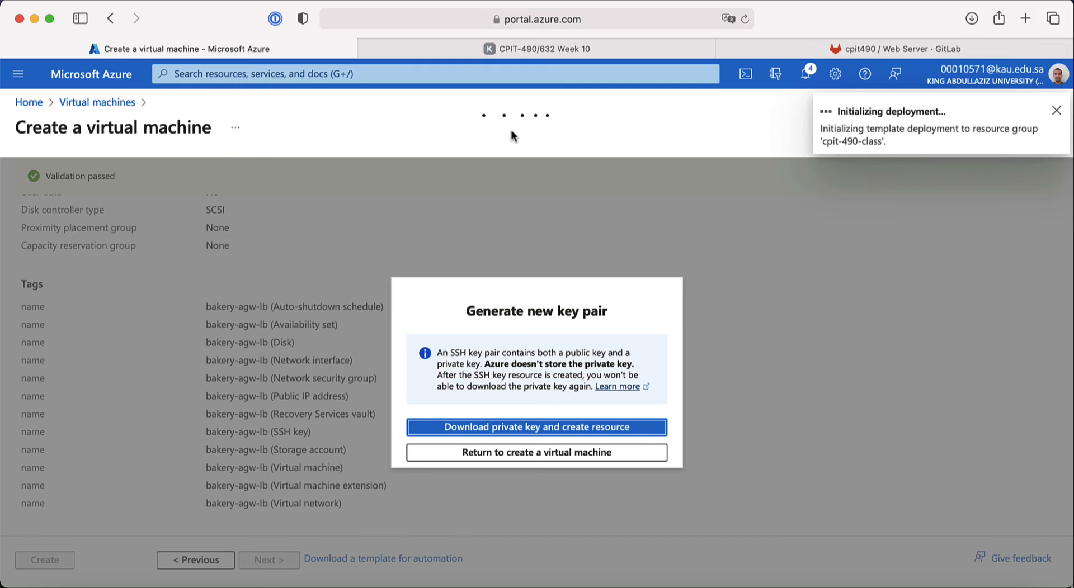
# Step: Advance the course slides to the bakery API endpoints slide, then return to the Azure deployment overview
pyautogui.click(622, 49)
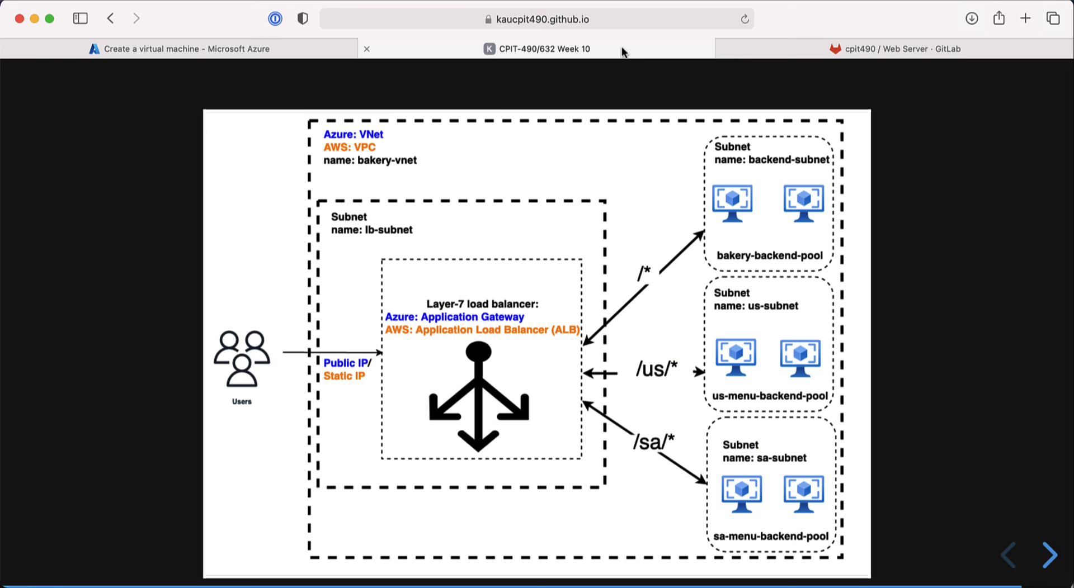
pyautogui.press('Right')
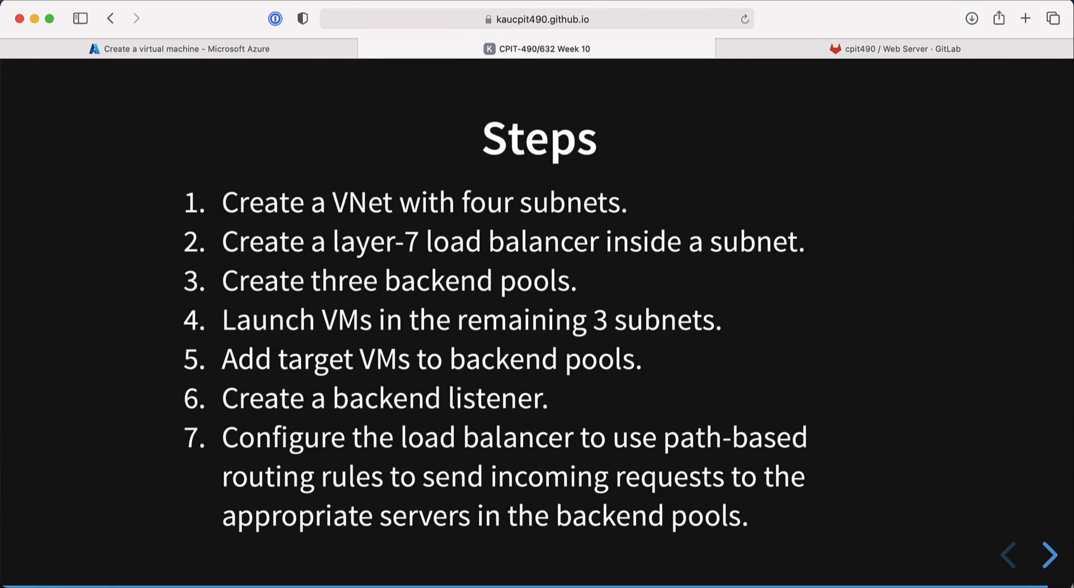
pyautogui.press('Right')
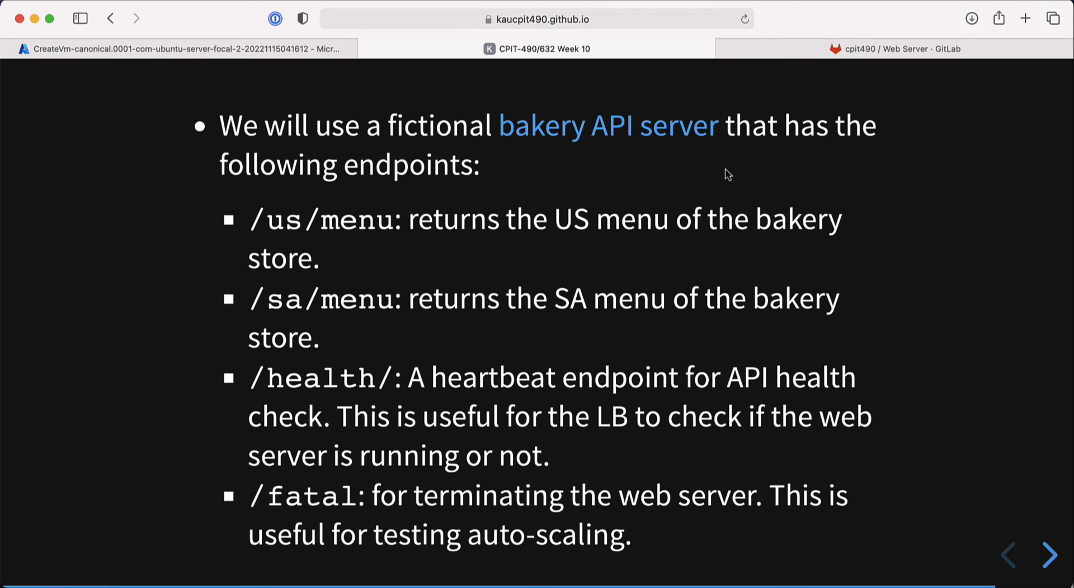
pyautogui.click(317, 52)
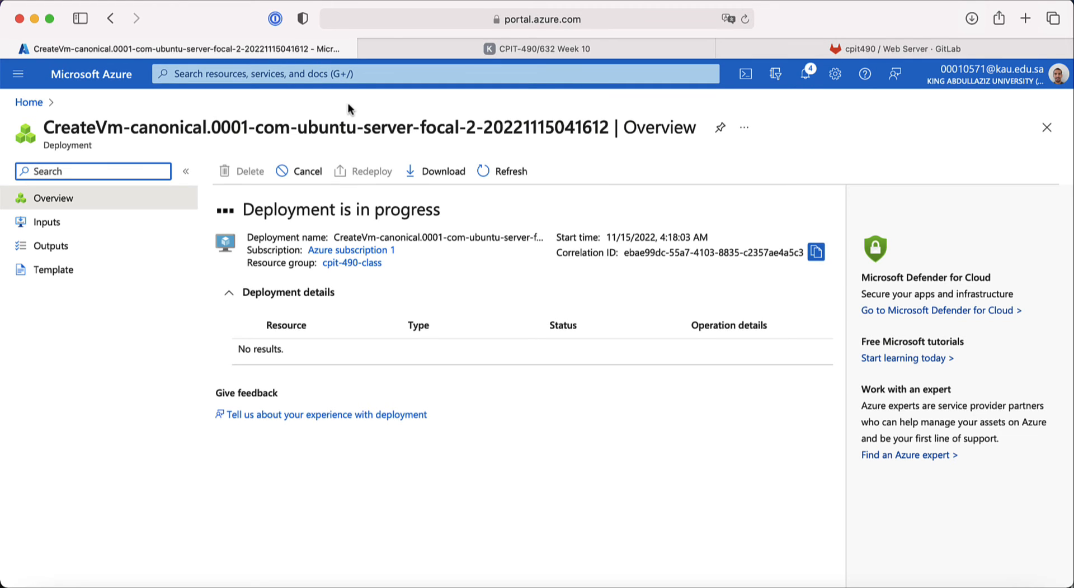
# Step: From Home, open the Virtual machines list and select backery-backend-vm-1's public IP 20.228.139.31
pyautogui.click(38, 104)
pyautogui.click(251, 190)
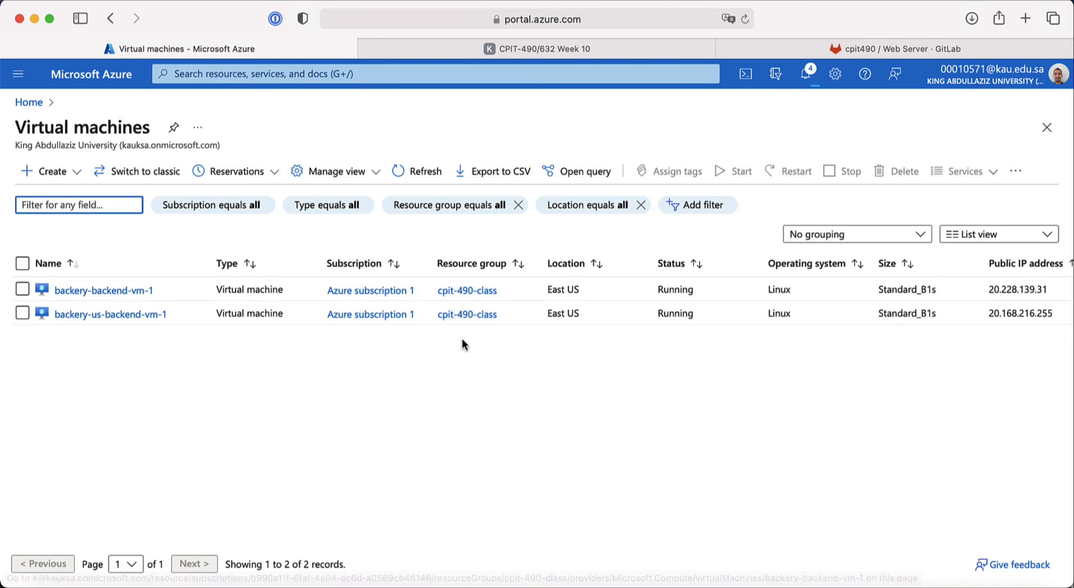
pyautogui.moveTo(1047, 289); pyautogui.dragTo(986, 290)
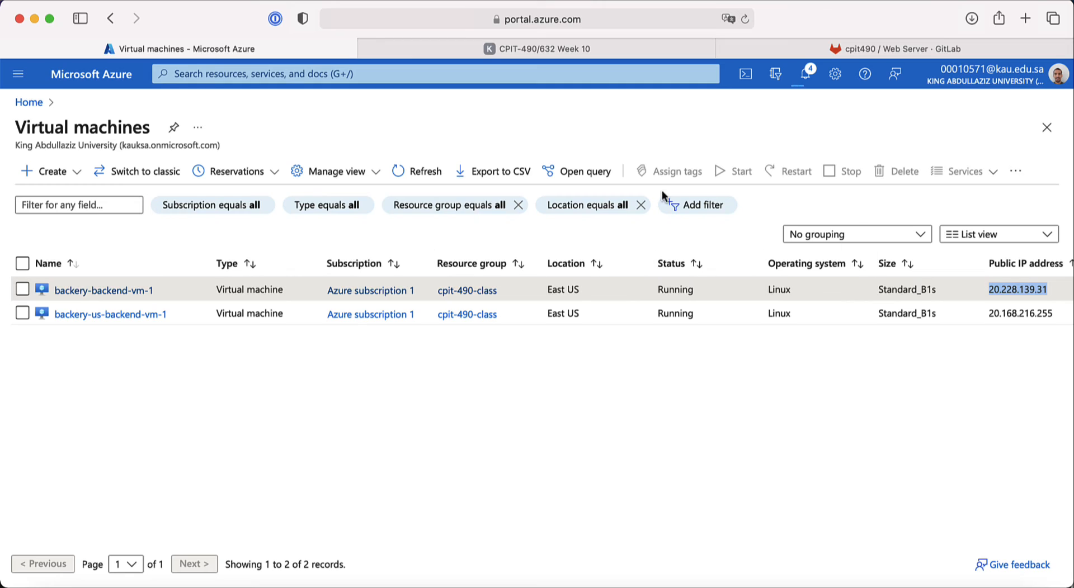
# Step: Load shell.azure.com in a new tab and create the storage for a Bash Cloud Shell
pyautogui.press('super+t')
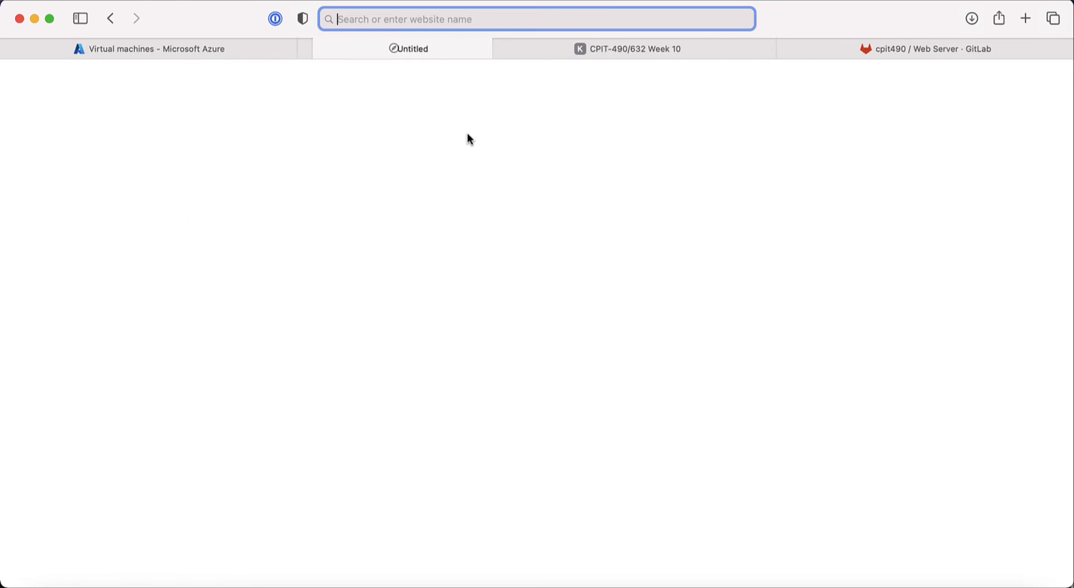
pyautogui.write('she')
pyautogui.press('Return')
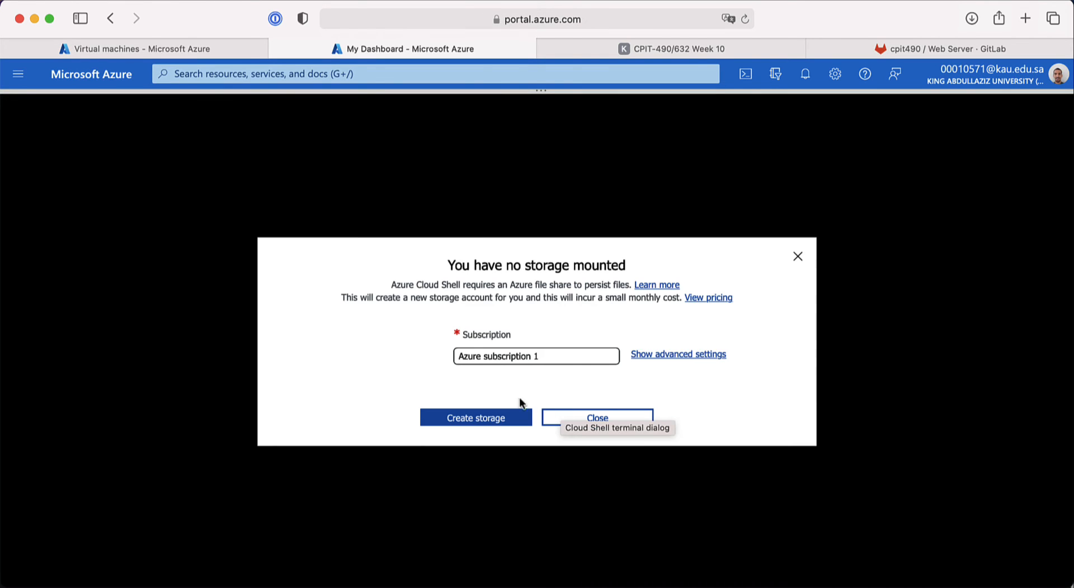
pyautogui.click(492, 423)
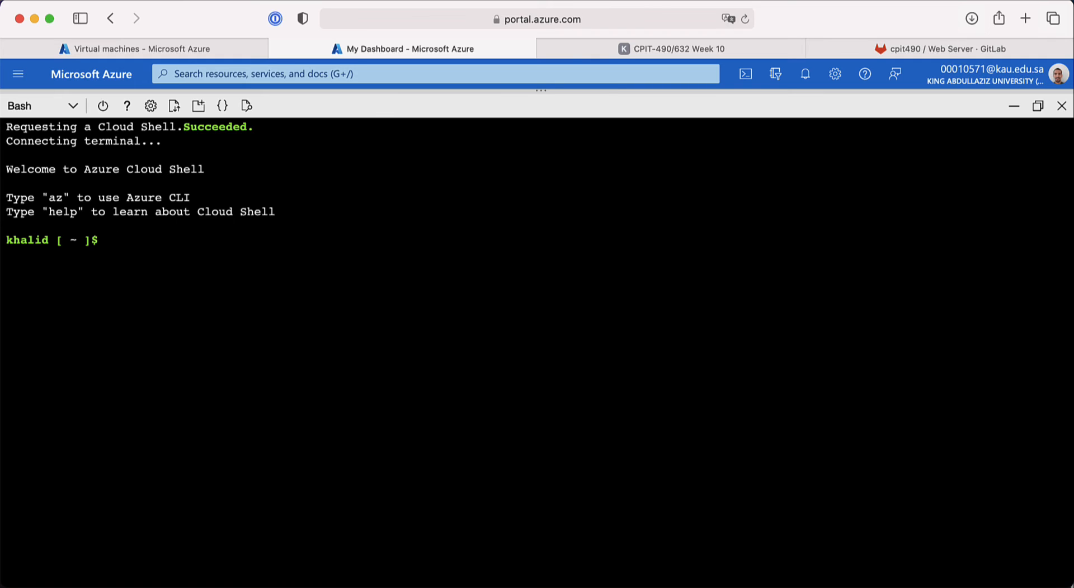
# Step: List the Cloud Shell home directory and upload the first VM key, backery-backend-vm-1_key.pem
pyautogui.write('l')
pyautogui.write('ls')
pyautogui.press('BackSpace')
pyautogui.press('BackSpace')
pyautogui.press('BackSpace')
pyautogui.write('ls')
pyautogui.press('Return')
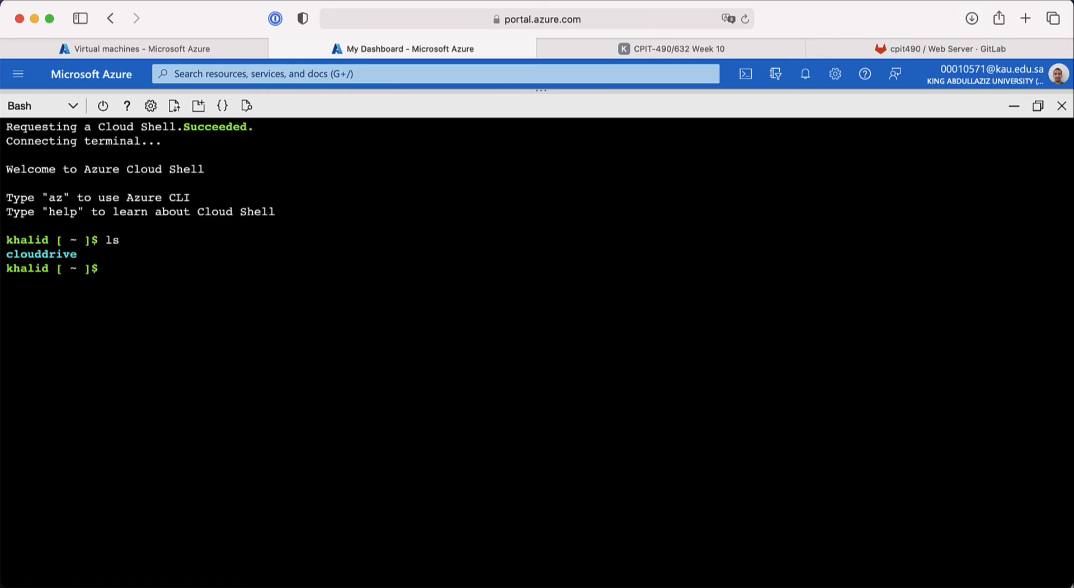
pyautogui.click(174, 107)
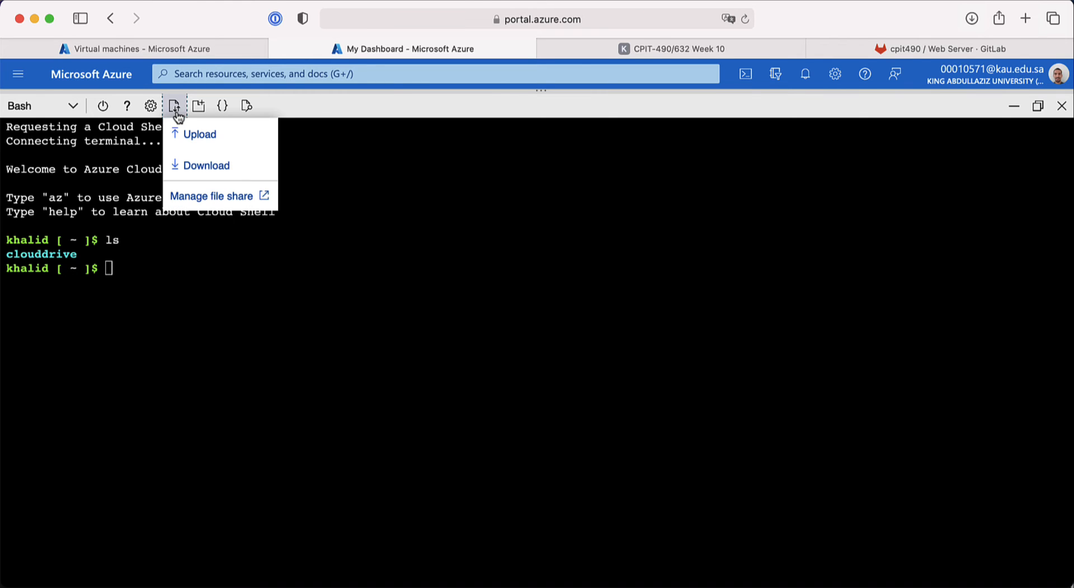
pyautogui.click(191, 134)
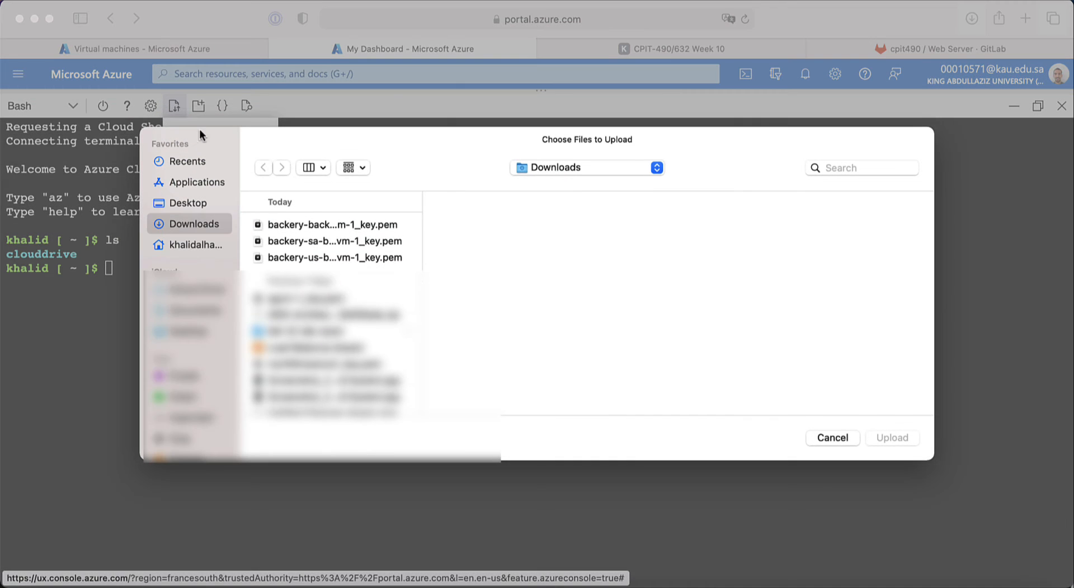
pyautogui.click(308, 225)
# Step: Upload backery-sa-backend-vm-1_key.pem and backery-us-backend-vm-1_key.pem to Cloud Shell
pyautogui.click(895, 446)
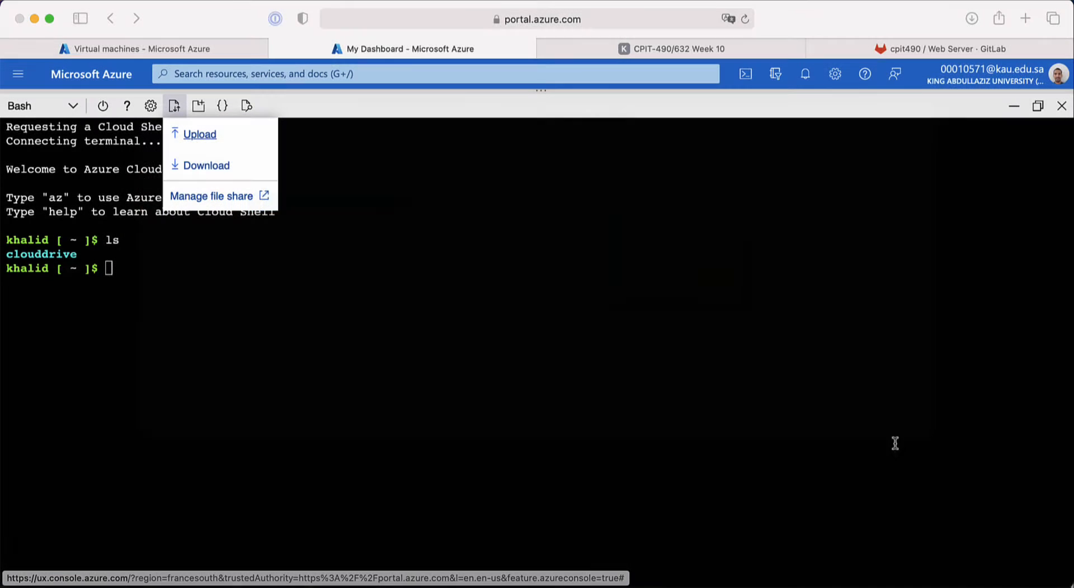
pyautogui.click(206, 140)
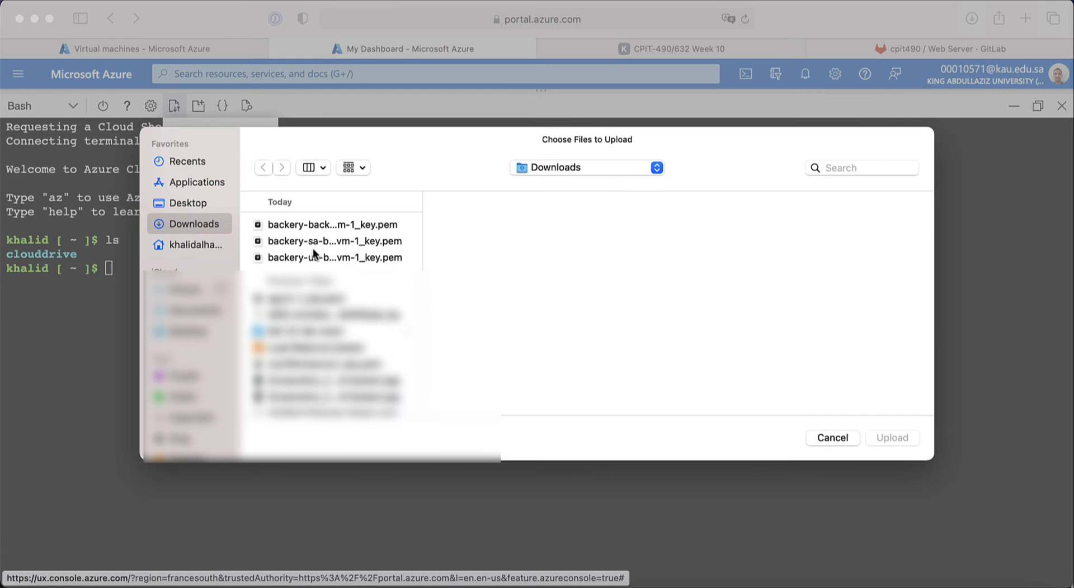
pyautogui.click(313, 241)
pyautogui.click(892, 438)
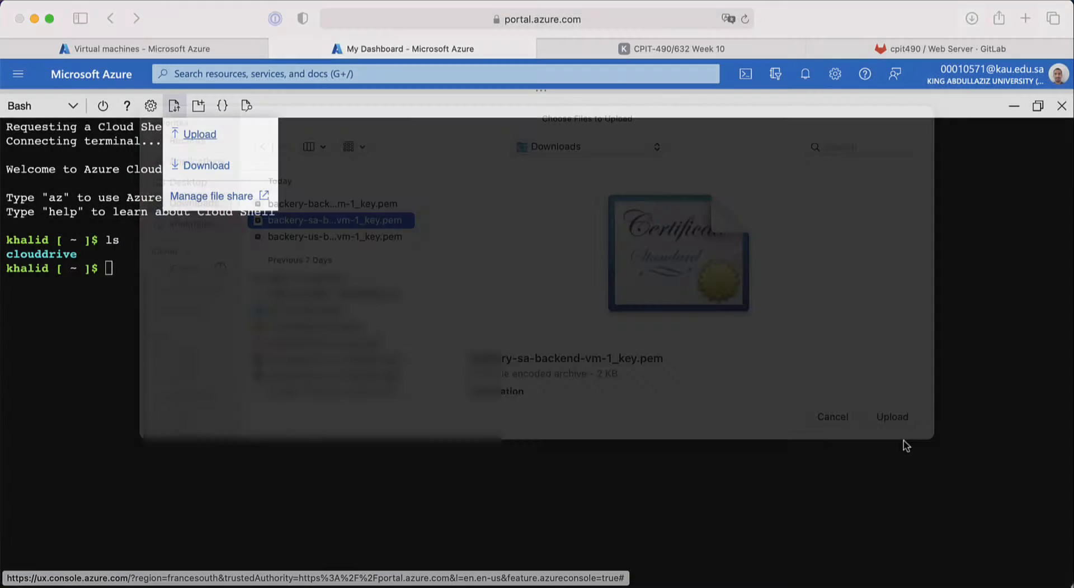
pyautogui.click(174, 110)
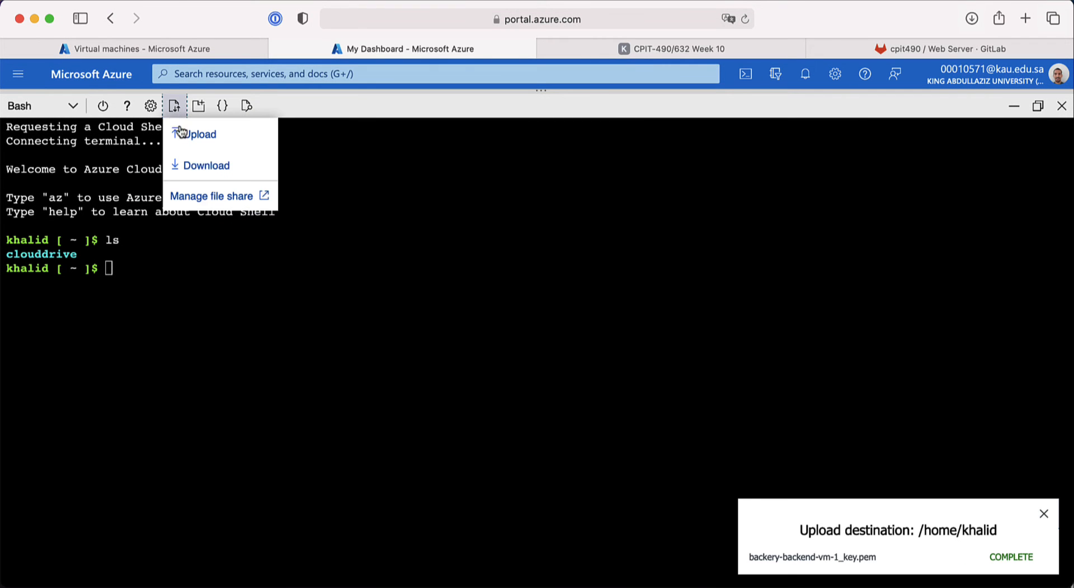
pyautogui.click(195, 139)
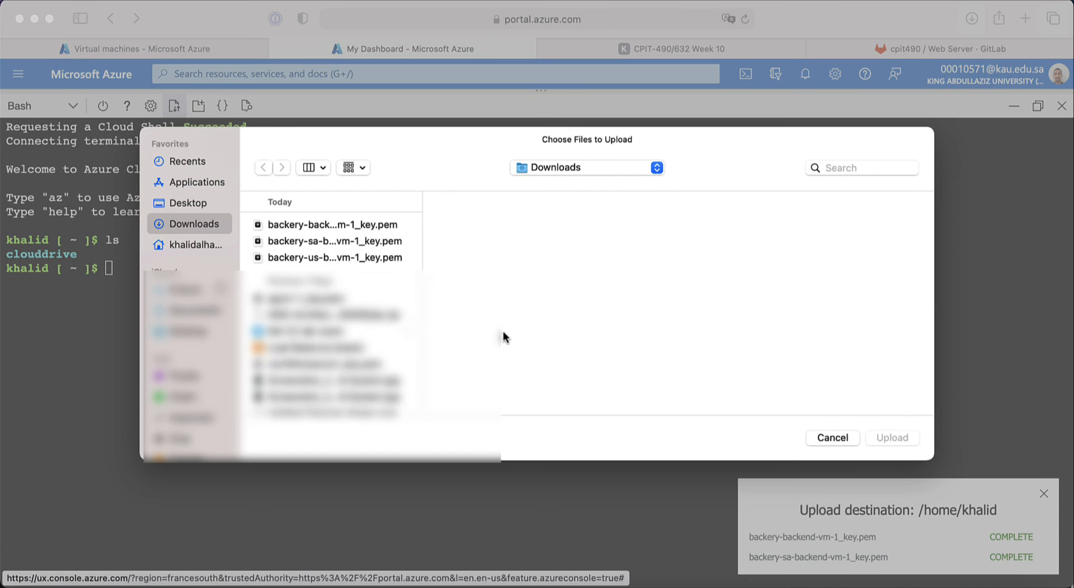
pyautogui.click(347, 257)
pyautogui.click(892, 438)
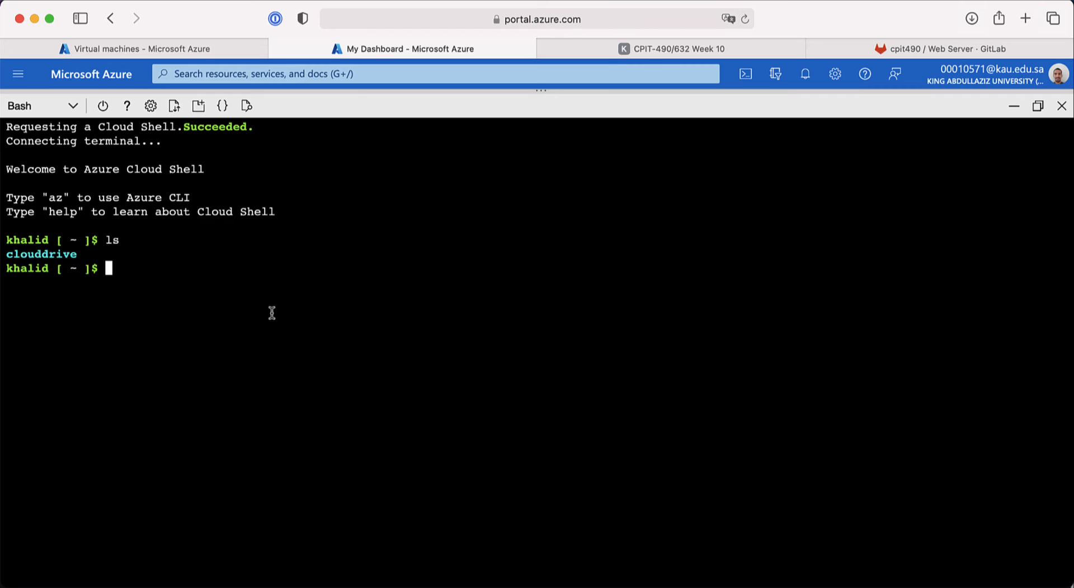
# Step: Enlarge the terminal text and list the home directory to confirm the three uploaded .pem keys
pyautogui.write('ls')
pyautogui.press('Return')
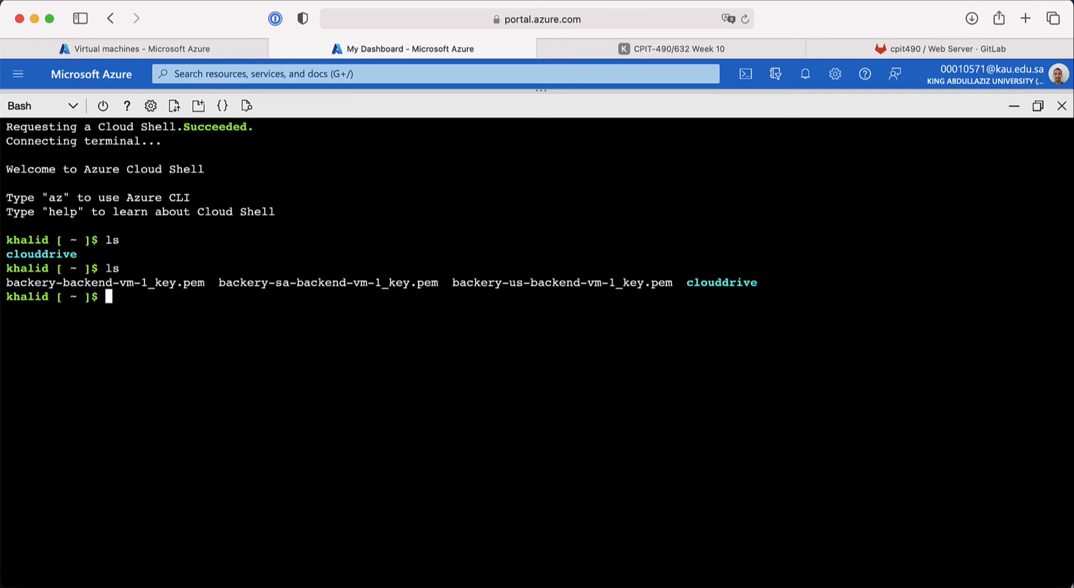
pyautogui.write('chmod')
pyautogui.press('super+equal')
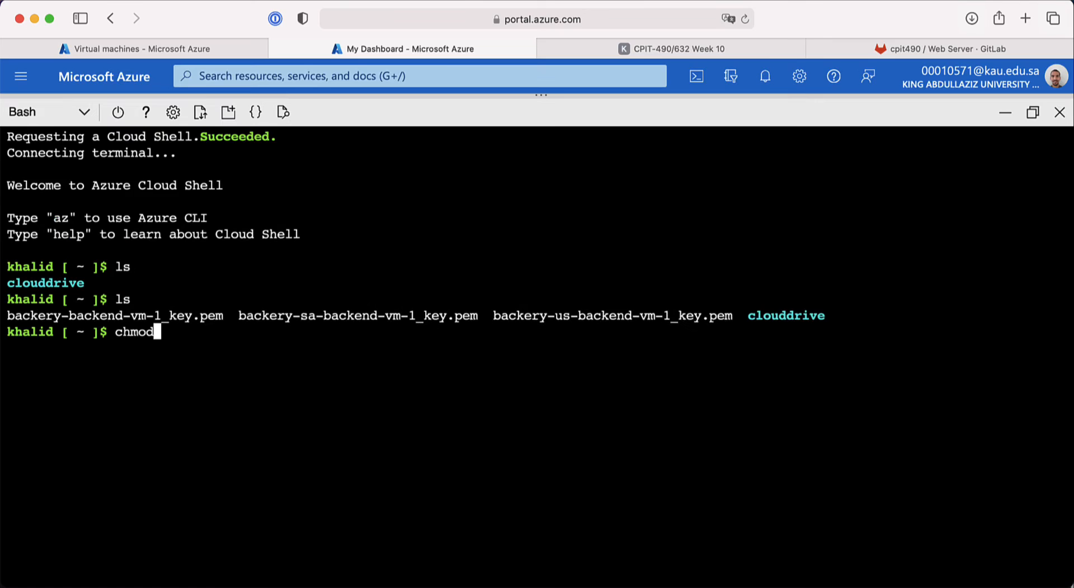
pyautogui.press('super+equal')
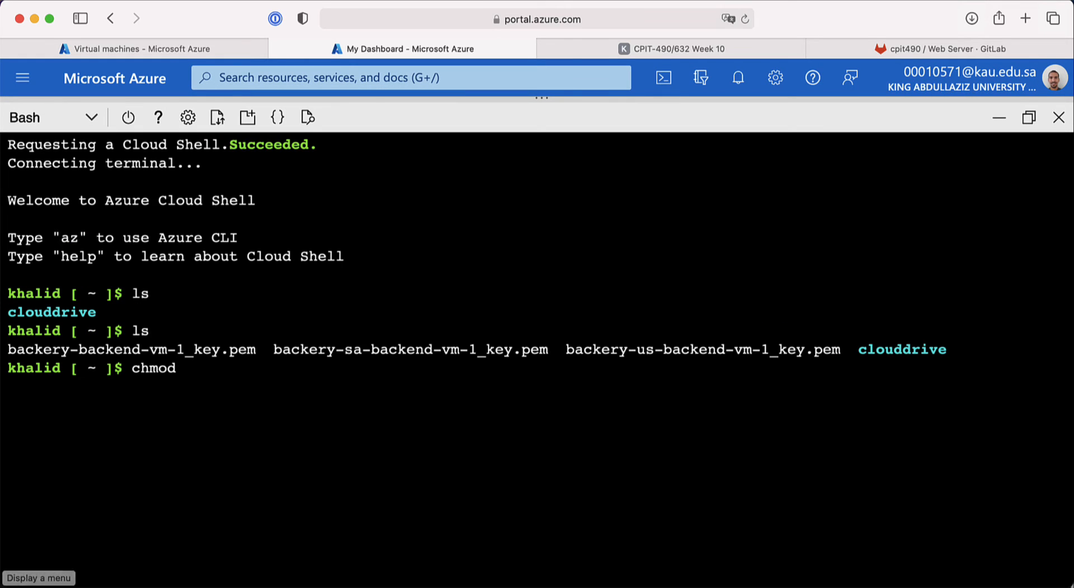
pyautogui.hotkey('ctrl', 'l')
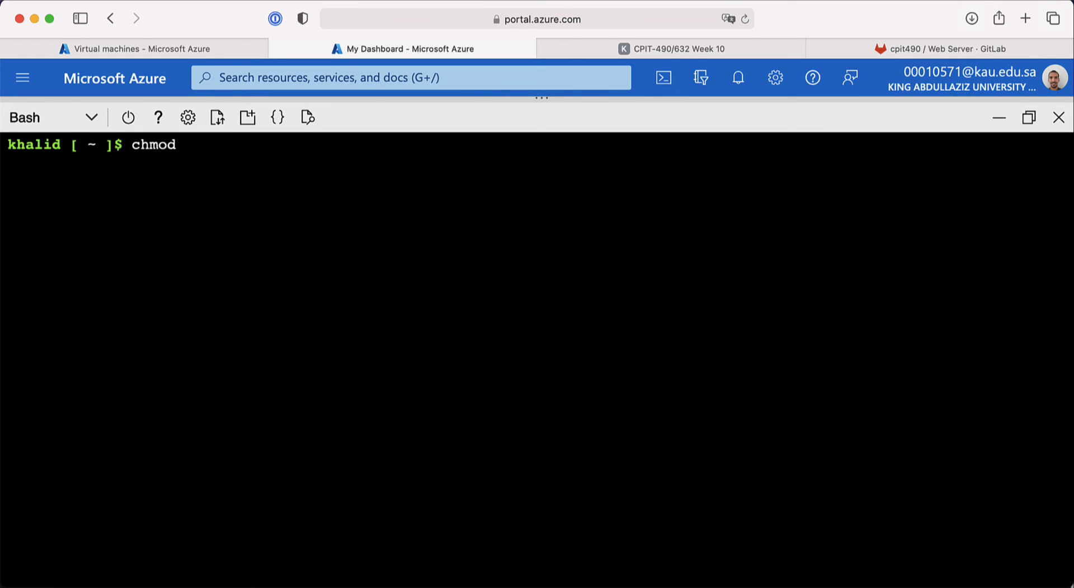
pyautogui.press('BackSpace')
pyautogui.press('BackSpace')
pyautogui.press('BackSpace')
pyautogui.press('BackSpace')
pyautogui.press('BackSpace')
pyautogui.write('ls')
pyautogui.press('Return')
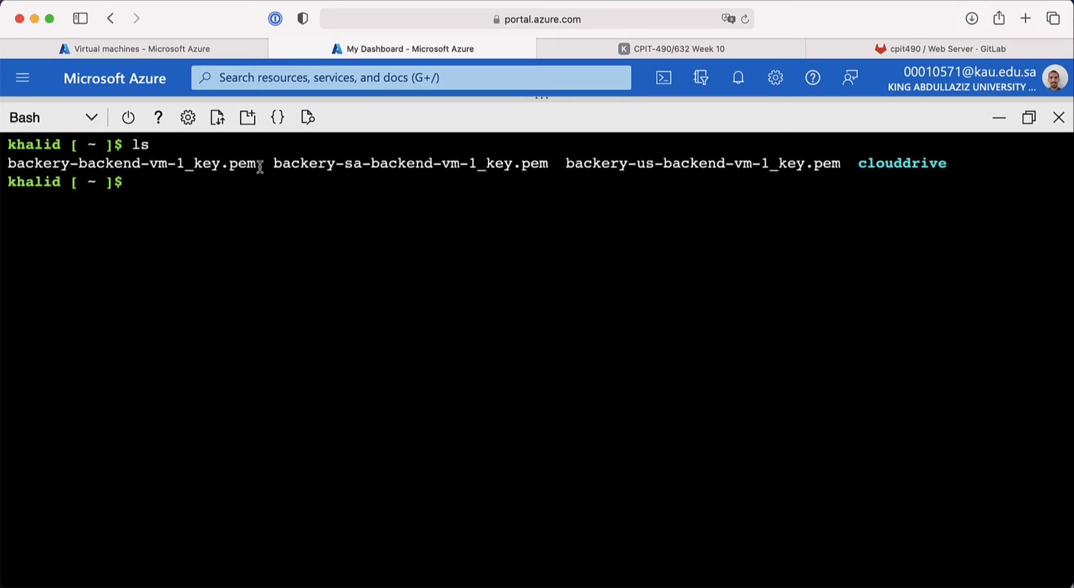
# Step: Run chmod 400 *.pem on the key files and return to the Virtual machines list
pyautogui.moveTo(260, 167); pyautogui.dragTo(216, 165)
pyautogui.click(259, 198)
pyautogui.write('chmod 4000')
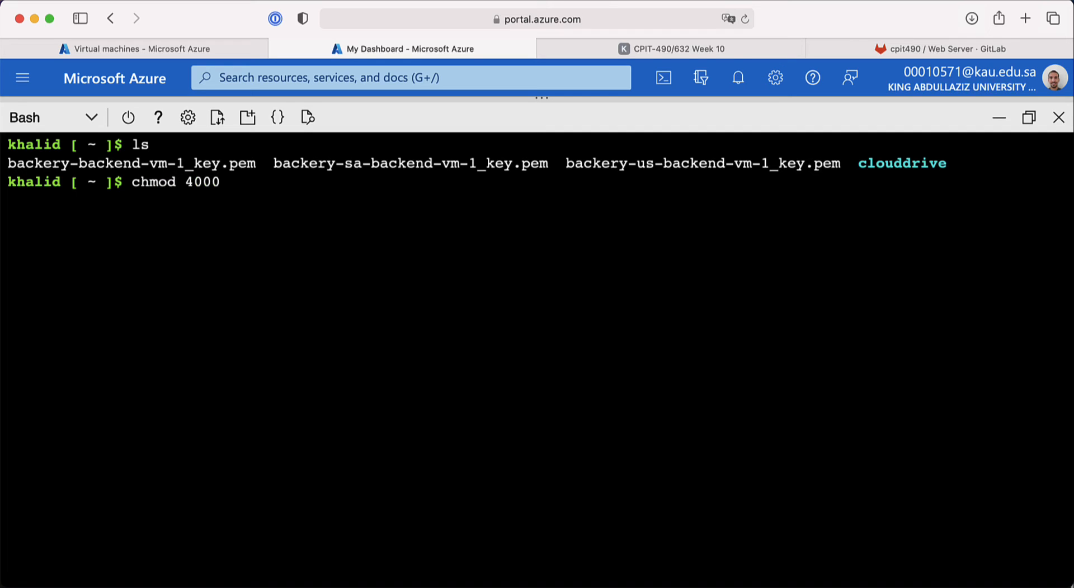
pyautogui.press('BackSpace')
pyautogui.write('*.pem')
pyautogui.press('Return')
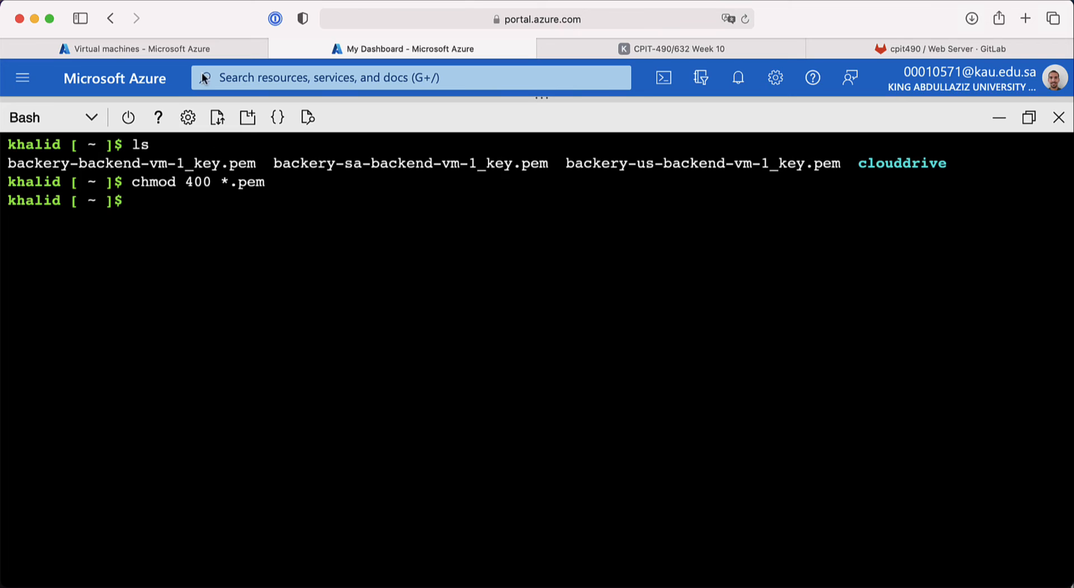
pyautogui.click(179, 45)
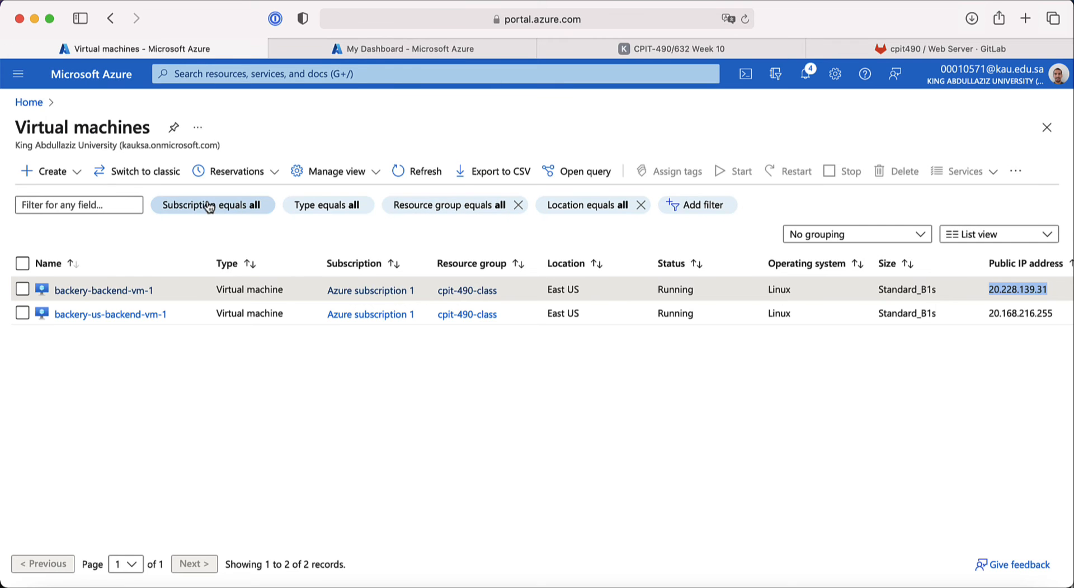
# Step: Refresh the VM list, copy 20.228.139.31, and start an ssh -i command in Cloud Shell
pyautogui.click(429, 173)
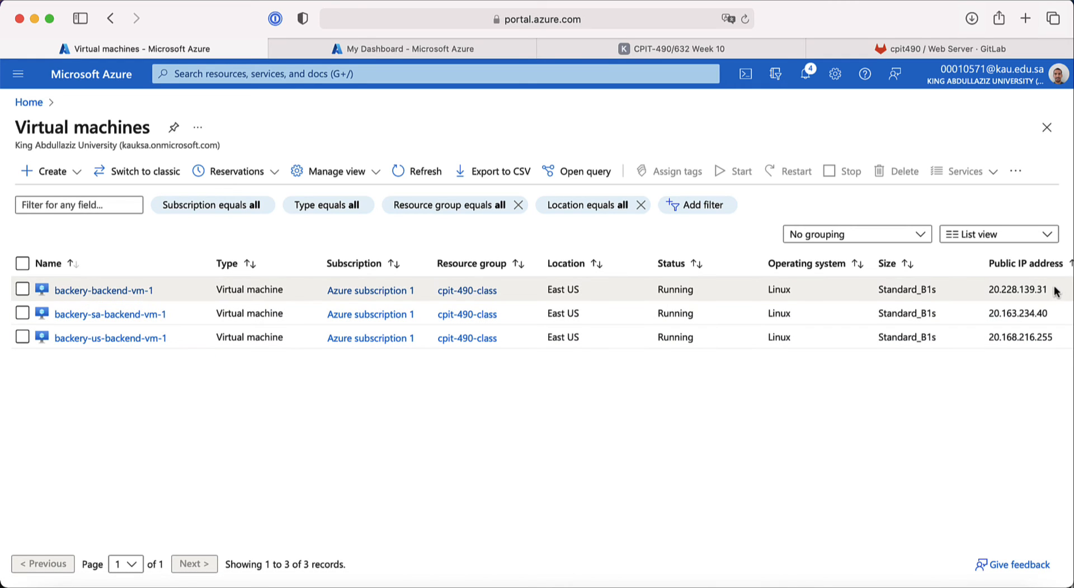
pyautogui.moveTo(1054, 289); pyautogui.dragTo(989, 290)
pyautogui.press('super+c')
pyautogui.click(412, 48)
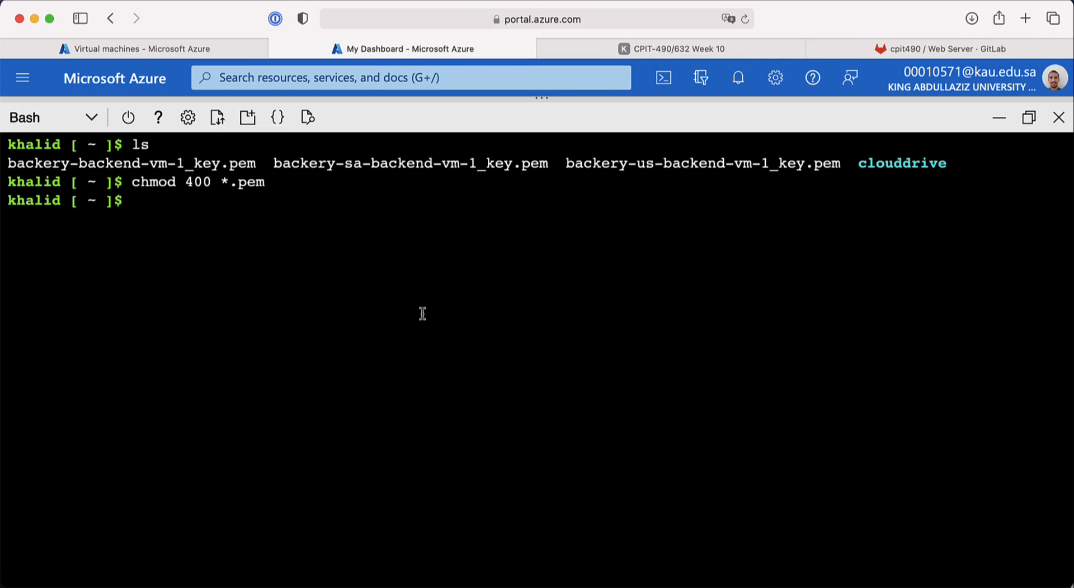
pyautogui.write('ssh -i')
pyautogui.write('bac')
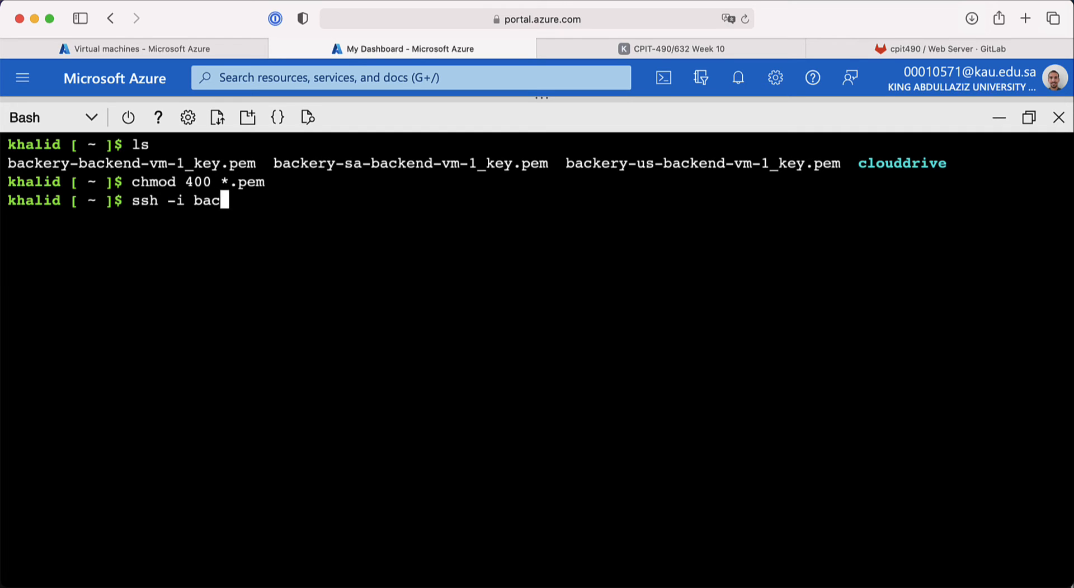
pyautogui.press('Tab')
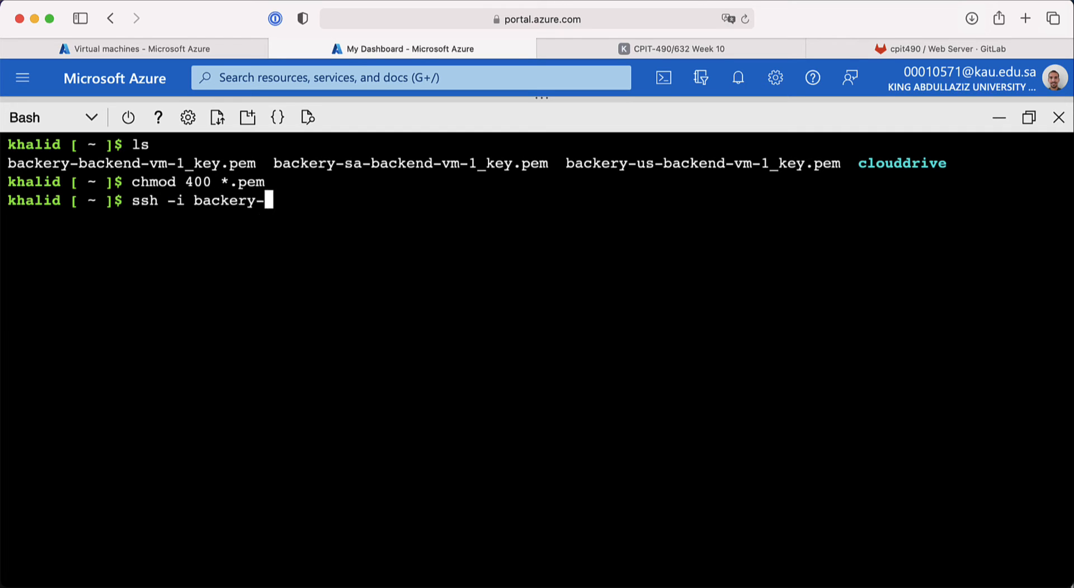
pyautogui.write('b')
pyautogui.press('Tab')
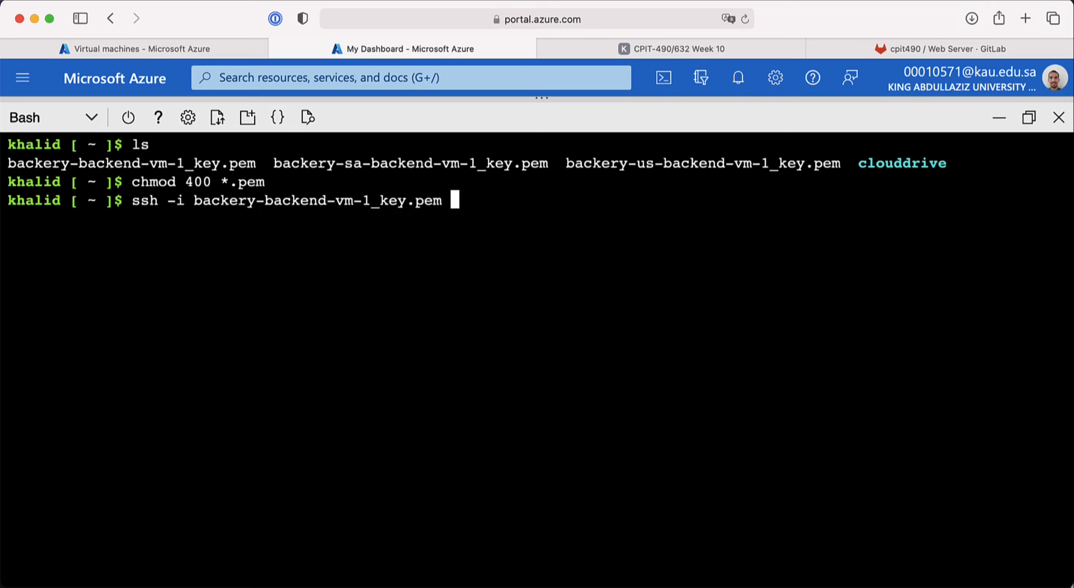
pyautogui.write('azureuser@')
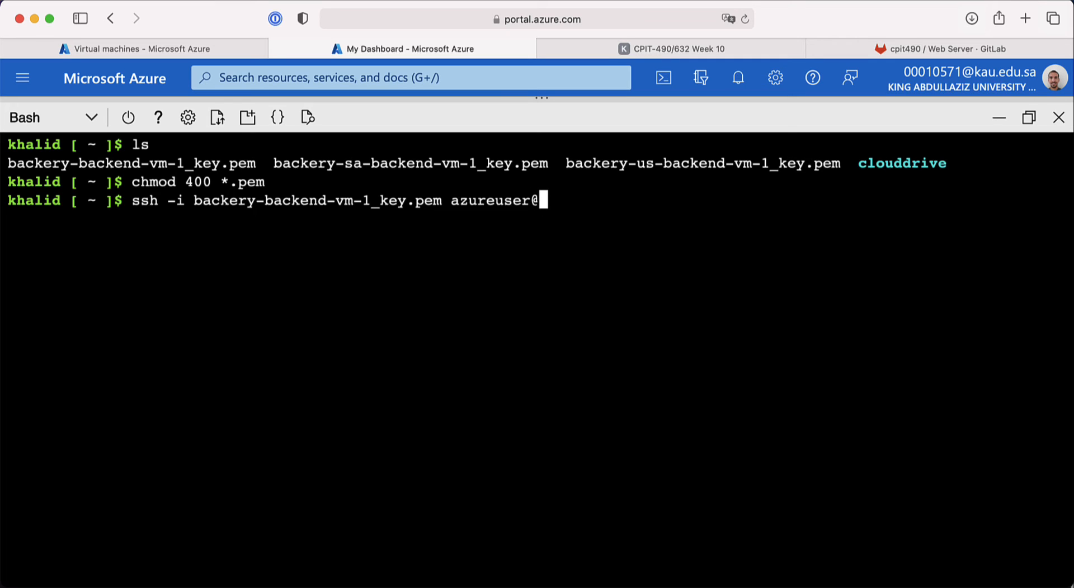
pyautogui.press('super+v')
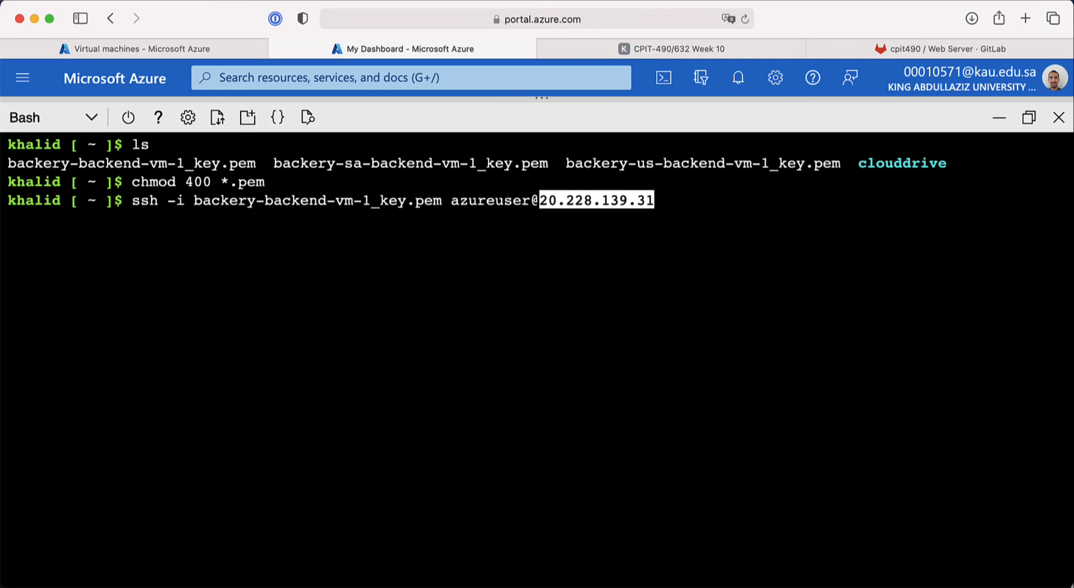
pyautogui.press('Return')
pyautogui.write('yes')
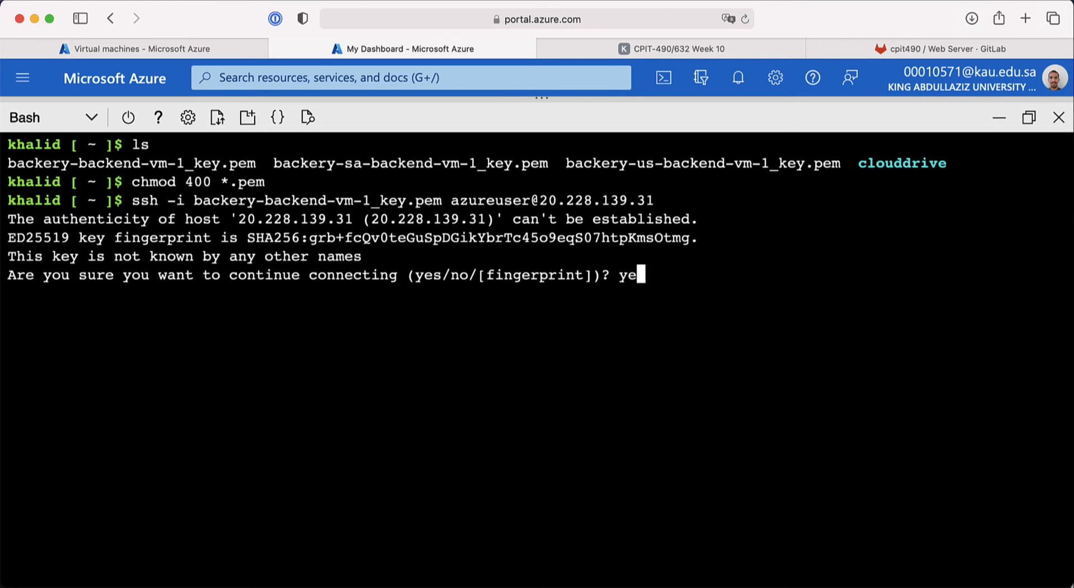
pyautogui.press('Return')
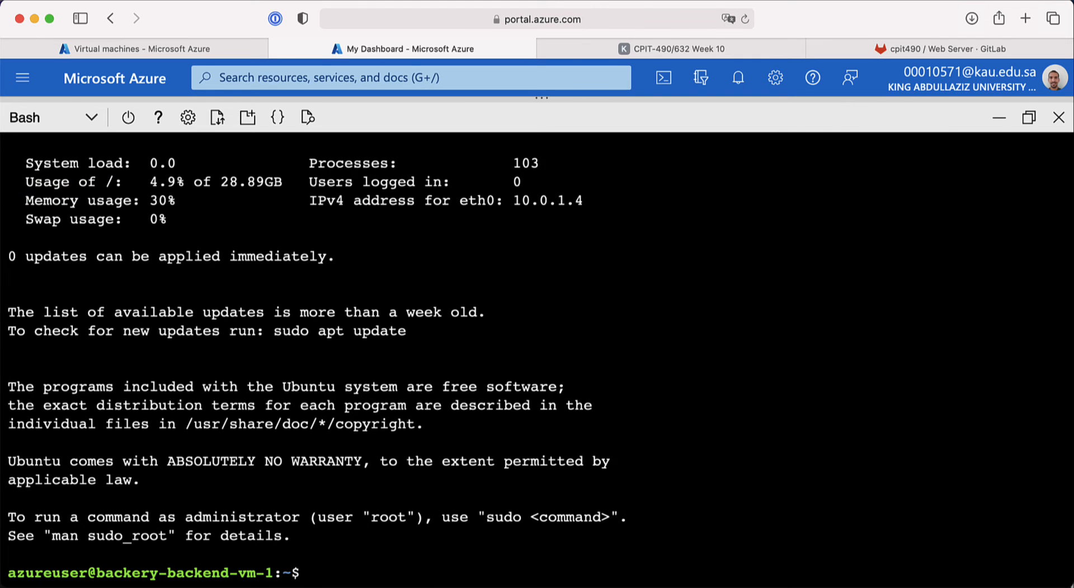
pyautogui.hotkey('ctrl', 'l')
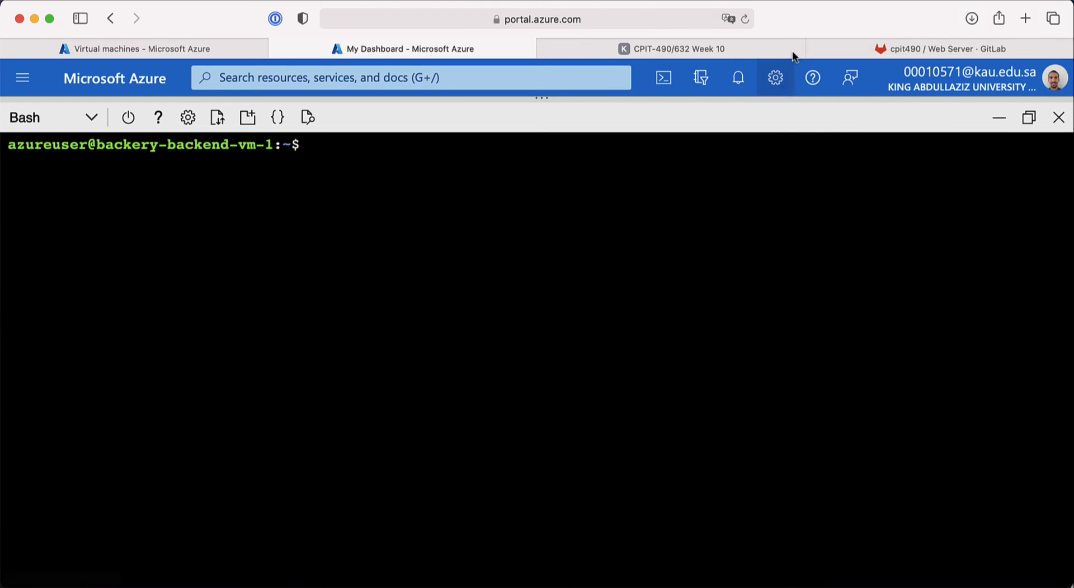
# Step: Copy the GitLab web-server repository's HTTPS clone URL, then return to the Cloud Shell tab
pyautogui.click(937, 48)
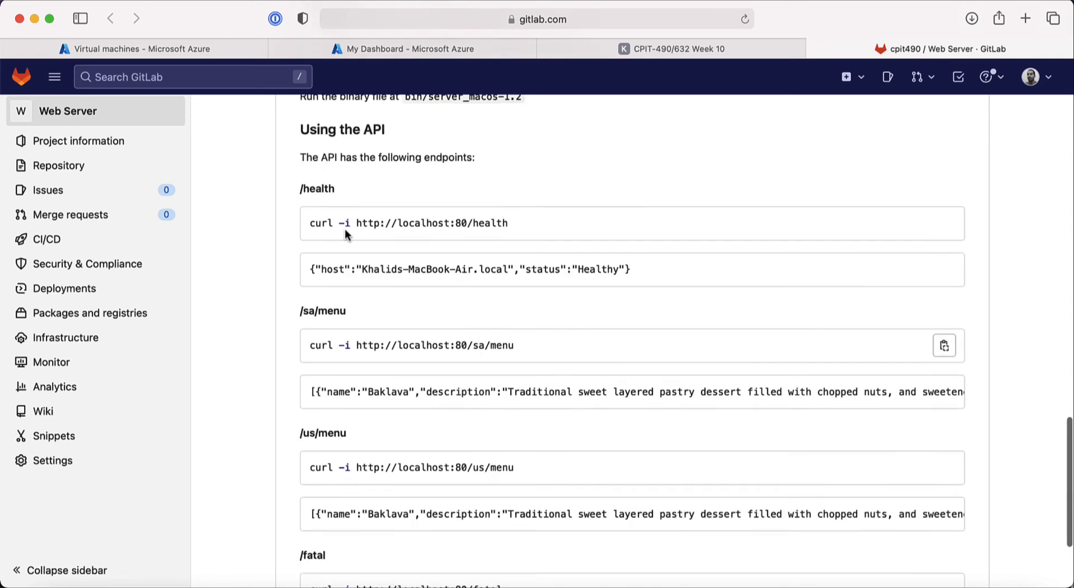
pyautogui.scroll(15, 344, 229)
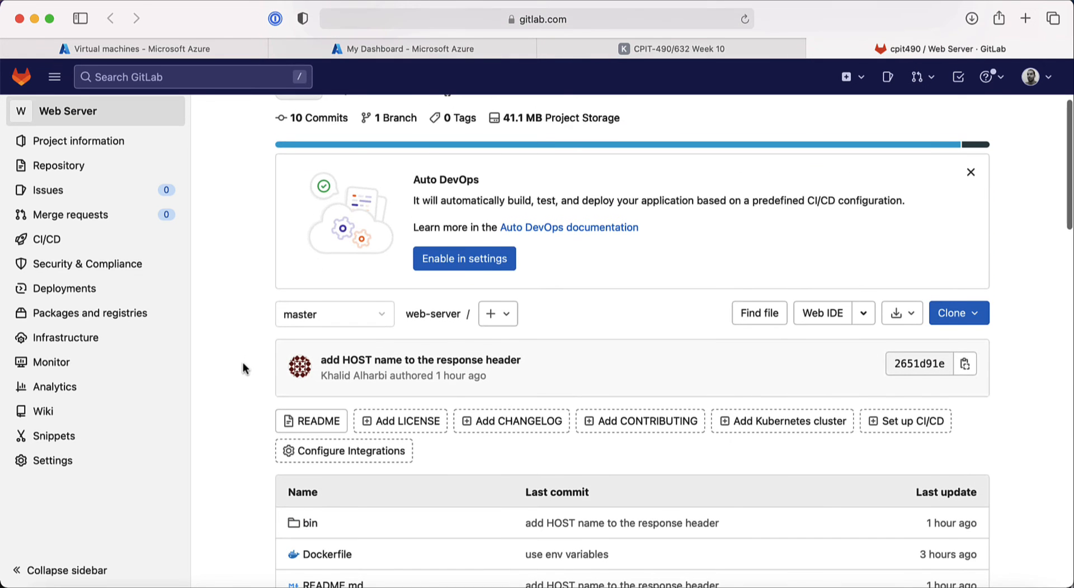
pyautogui.scroll(-3, 243, 367)
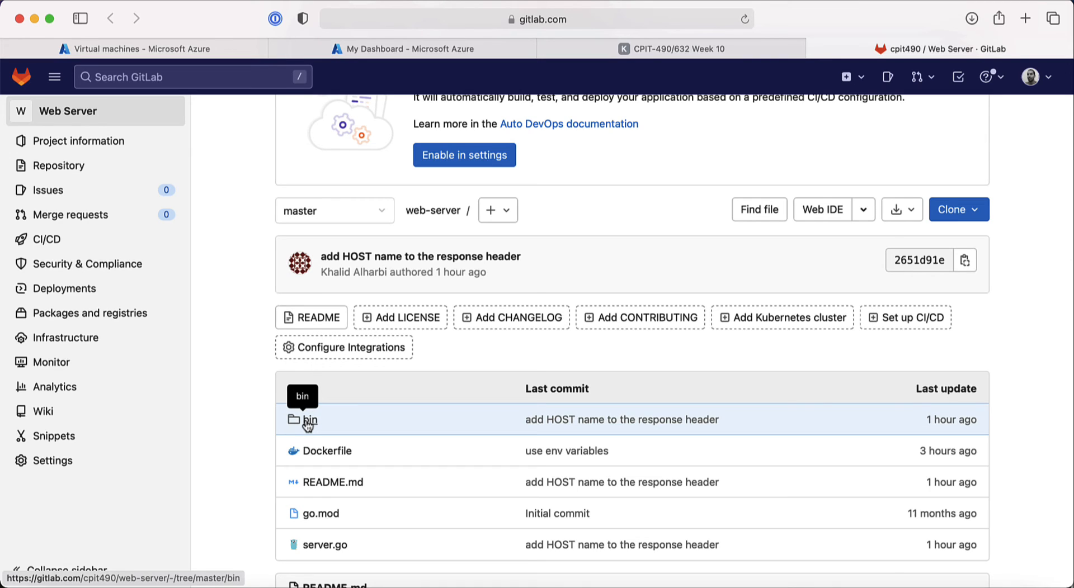
pyautogui.scroll(-2, 245, 482)
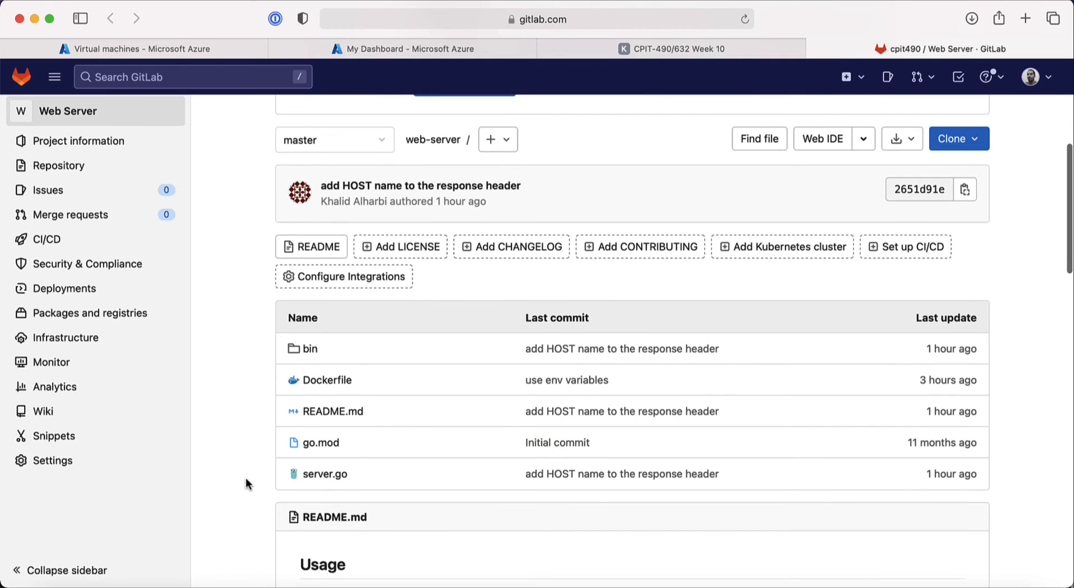
pyautogui.scroll(1, 733, 230)
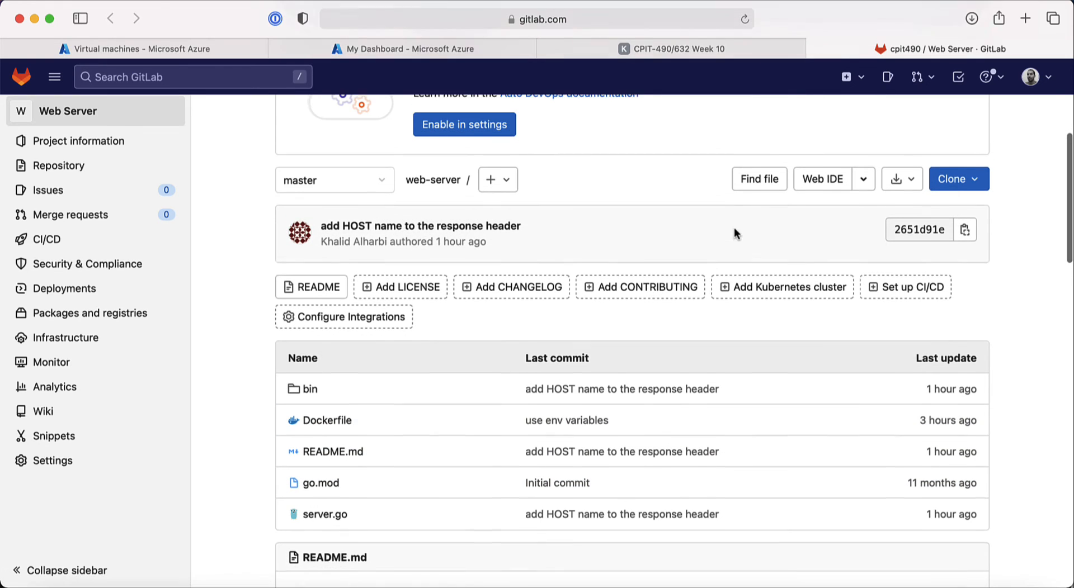
pyautogui.click(965, 192)
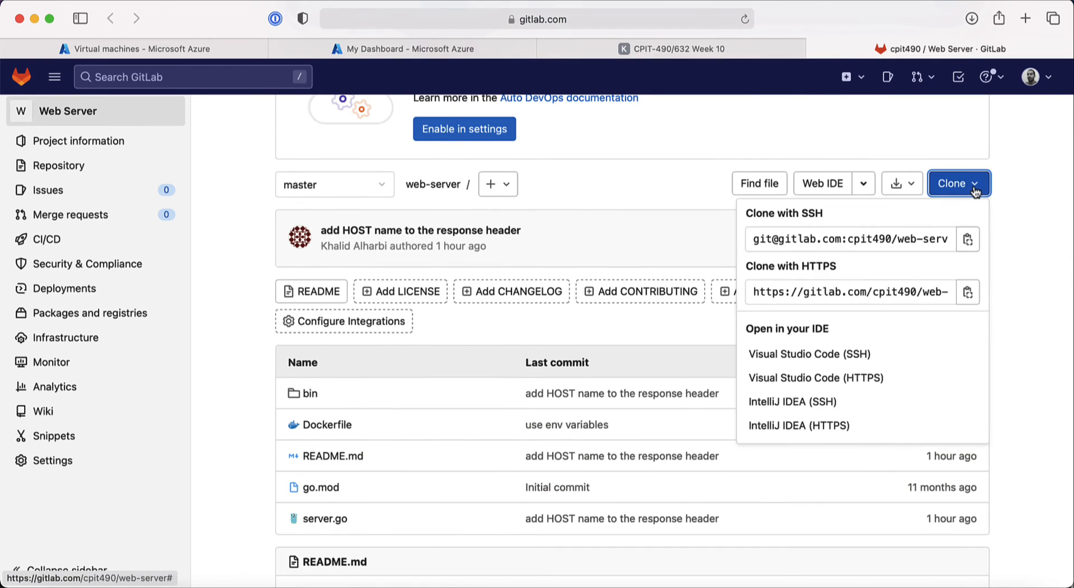
pyautogui.click(968, 292)
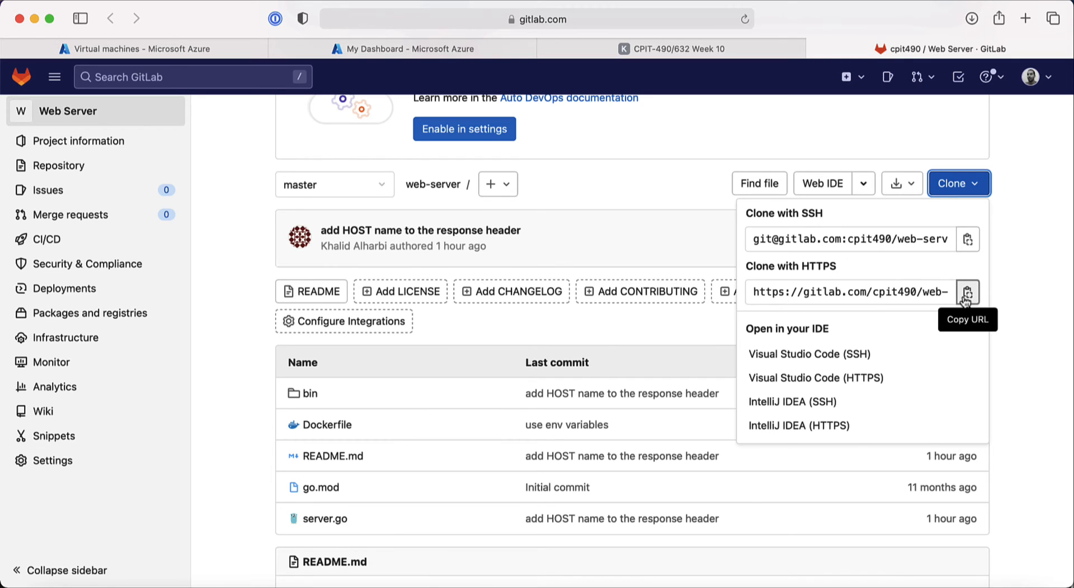
pyautogui.click(966, 297)
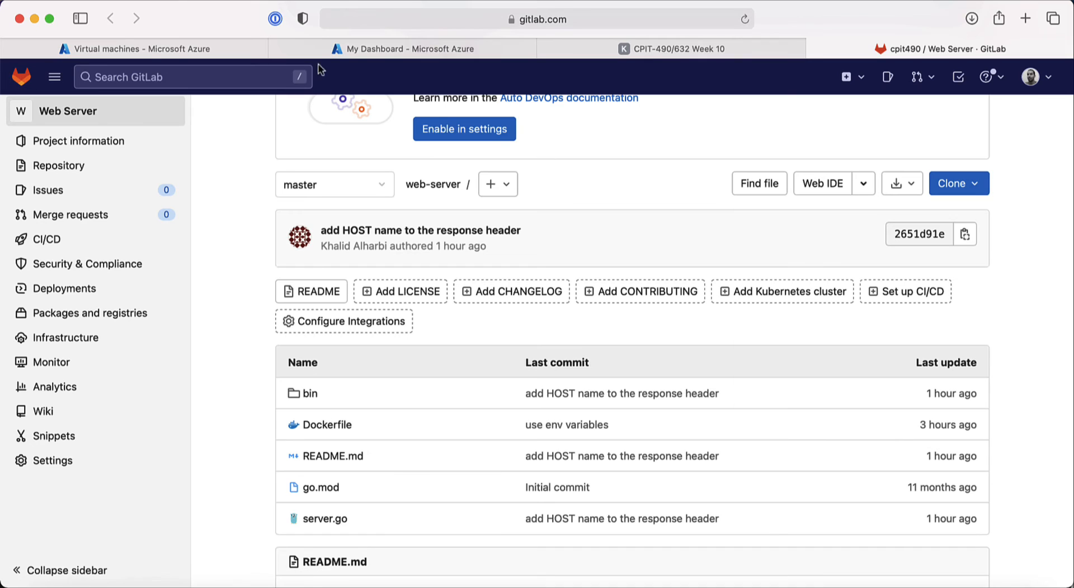
pyautogui.click(350, 47)
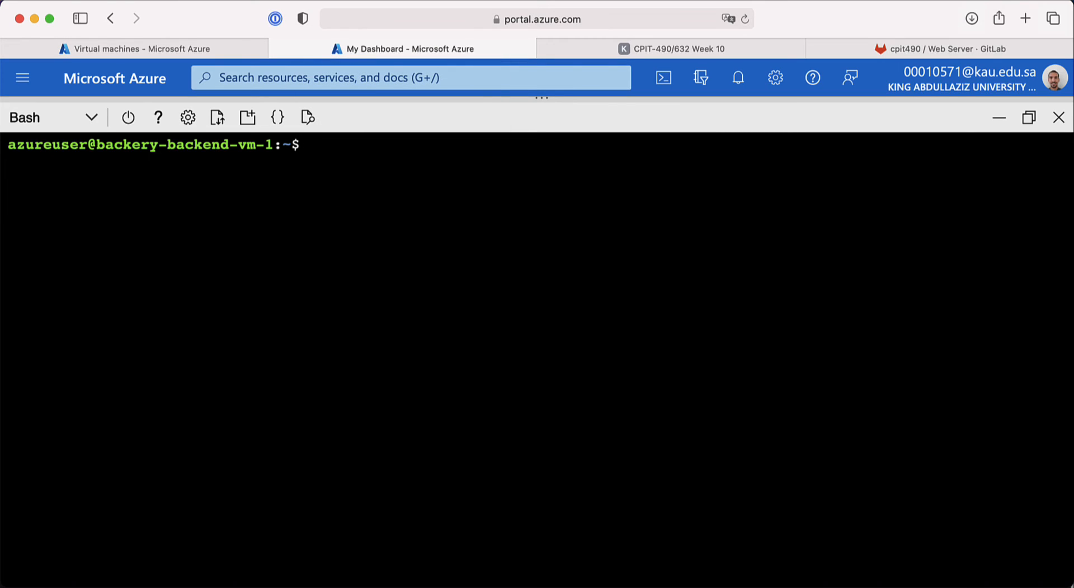
# Step: Clone the web-server repository from the pasted URL and list the home folder
pyautogui.write('git clone')
pyautogui.press('super+v')
pyautogui.press('Return')
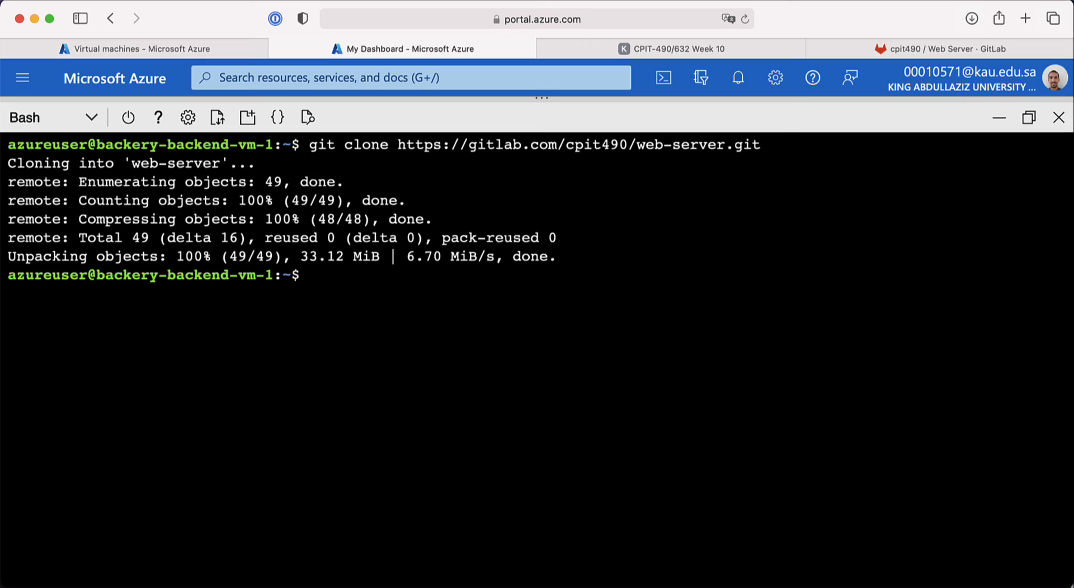
pyautogui.write('ls')
pyautogui.press('Return')
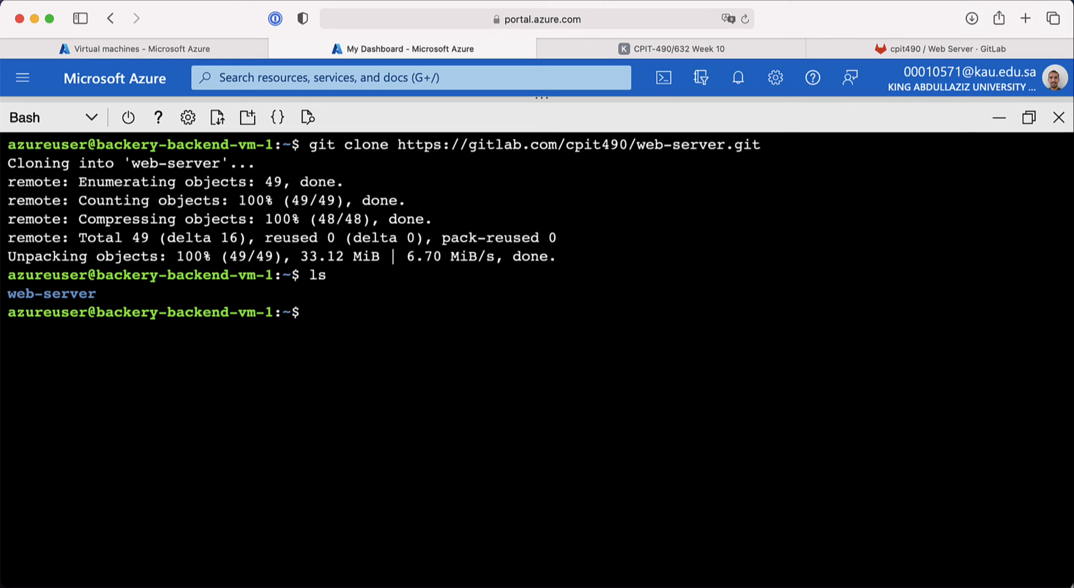
# Step: Enter the launch command sudo web-server/bin/server_linux-1.2 at the prompt without running it
pyautogui.write('sud')
pyautogui.press('BackSpace')
pyautogui.press('BackSpace')
pyautogui.press('BackSpace')
pyautogui.write('sudo we')
pyautogui.press('Tab')
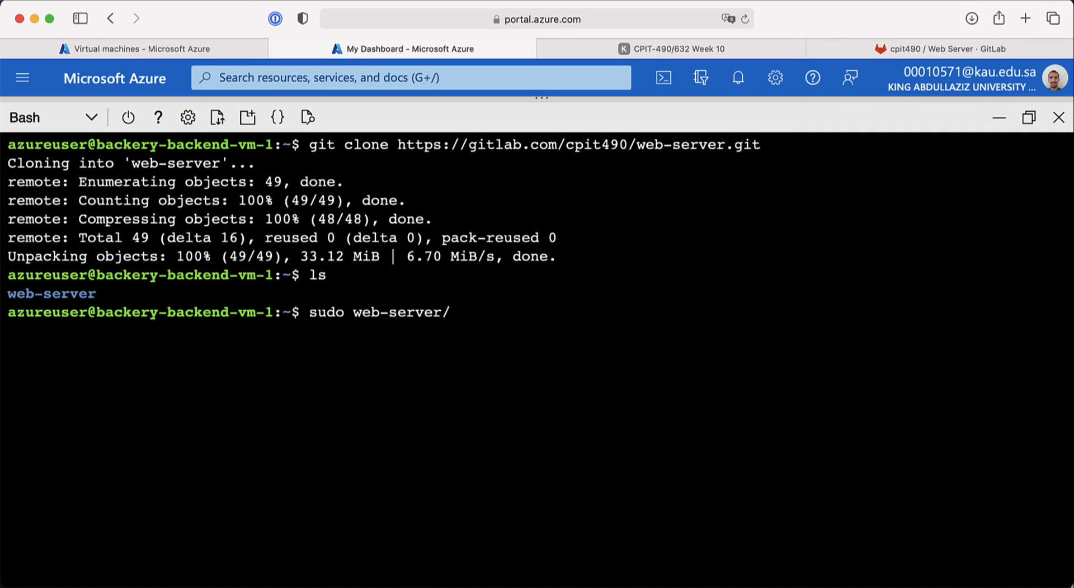
pyautogui.write('bin/')
pyautogui.press('Tab')
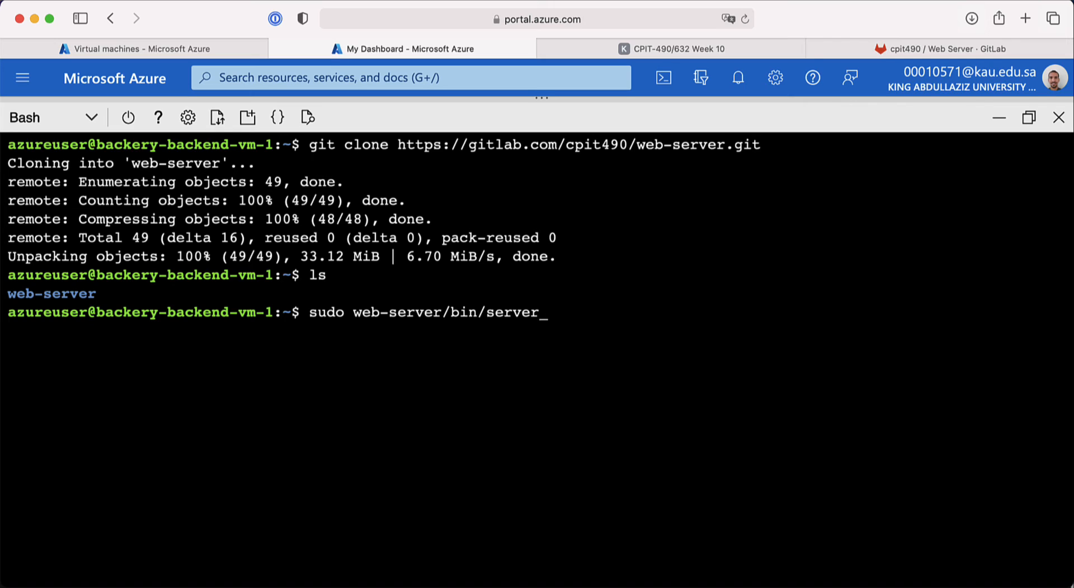
pyautogui.write('l')
pyautogui.press('Tab')
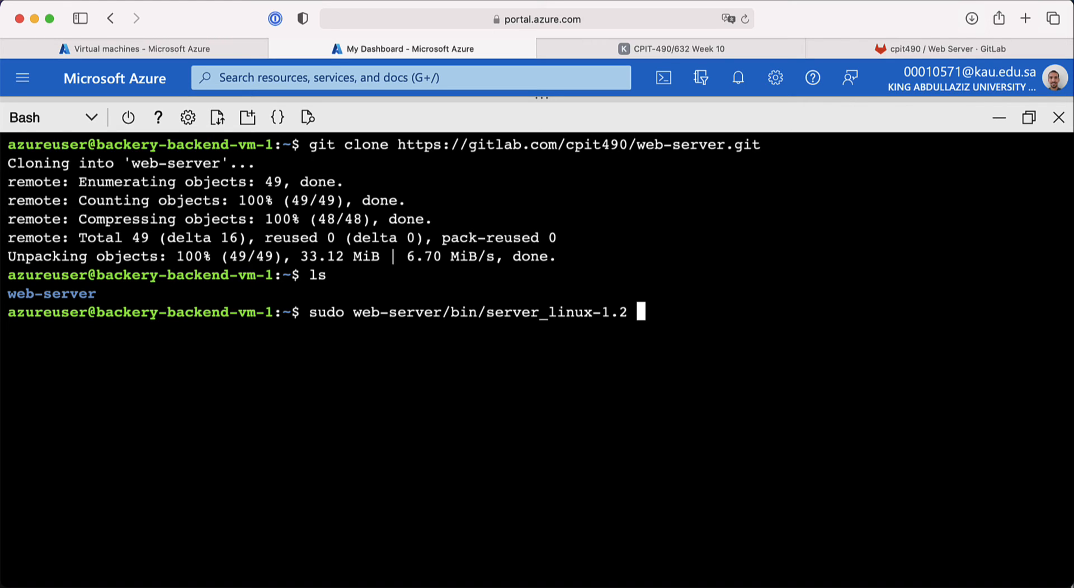
# Step: Start the web server, then suspend it and resume it in the background with bg
pyautogui.press('Return')
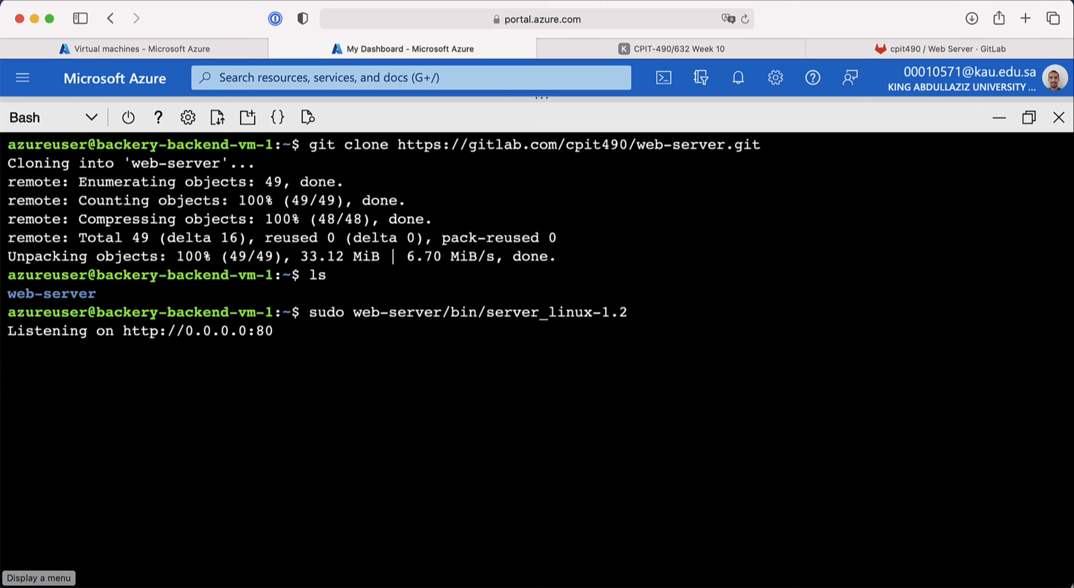
pyautogui.hotkey('ctrl', 'z')
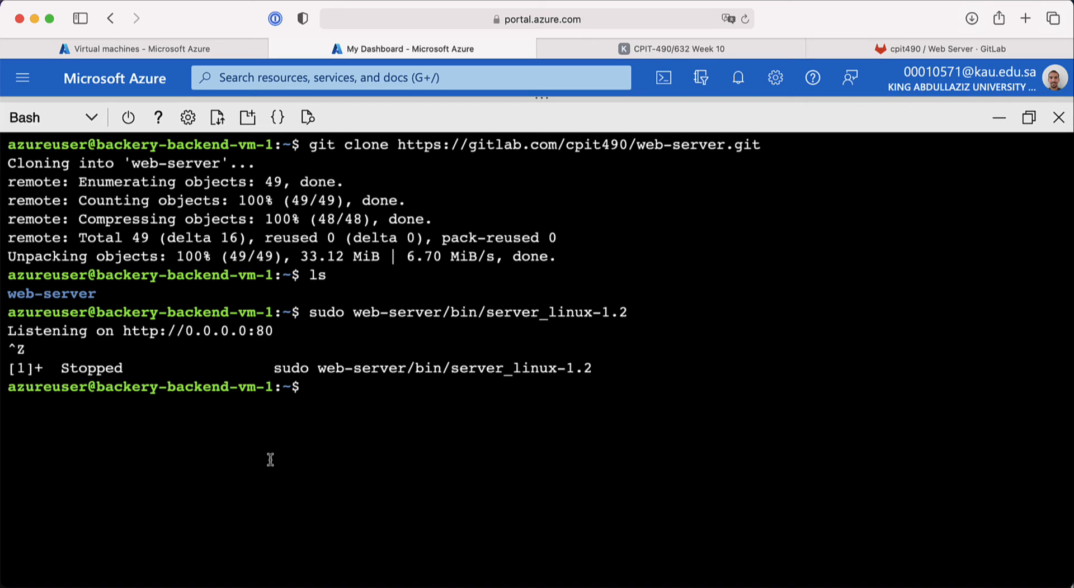
pyautogui.write('bg')
pyautogui.press('Return')
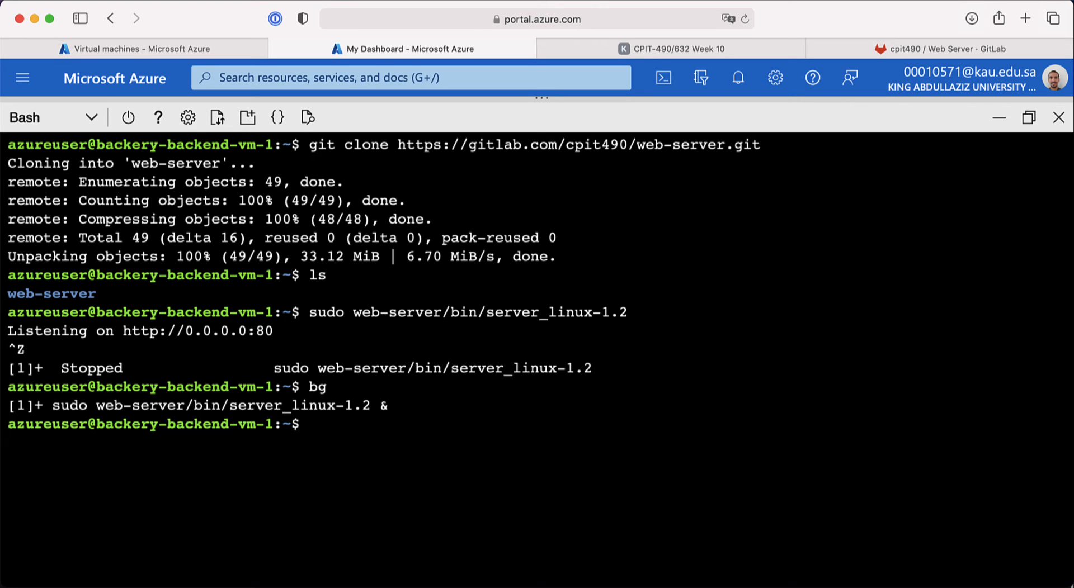
pyautogui.write('curl http://')
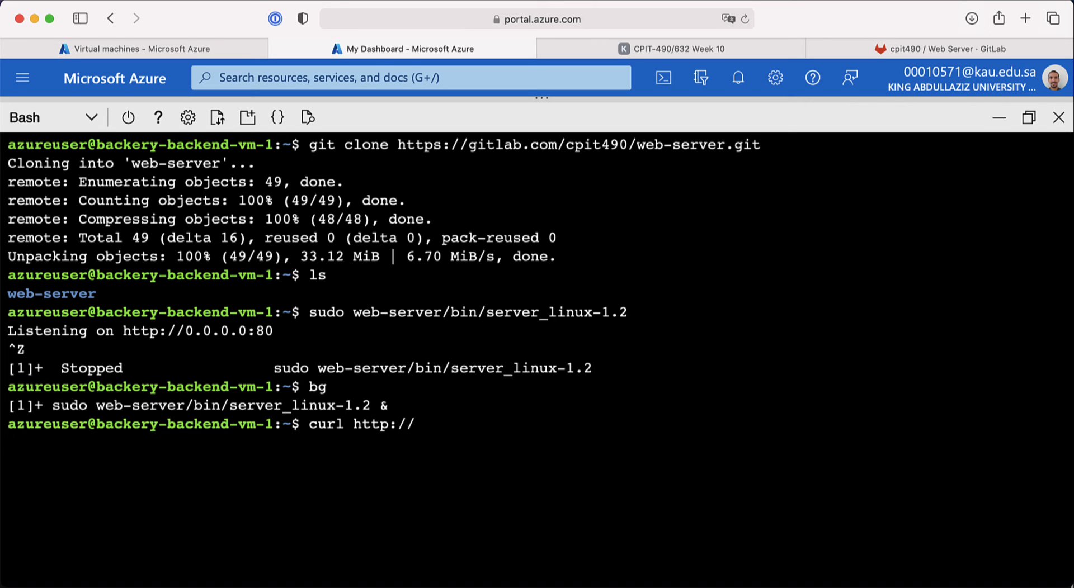
pyautogui.write('localhost')
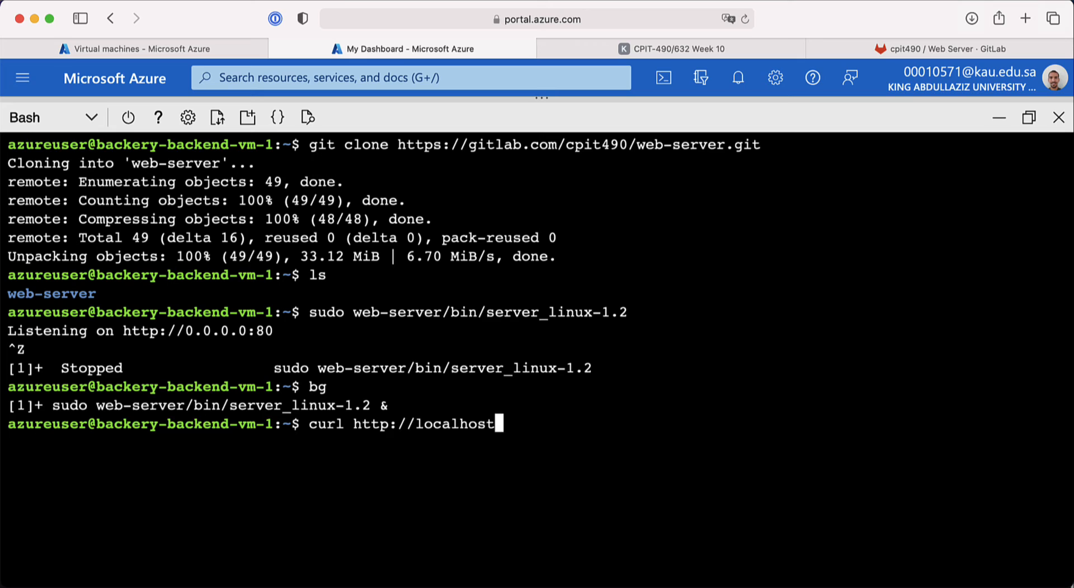
pyautogui.write('/health')
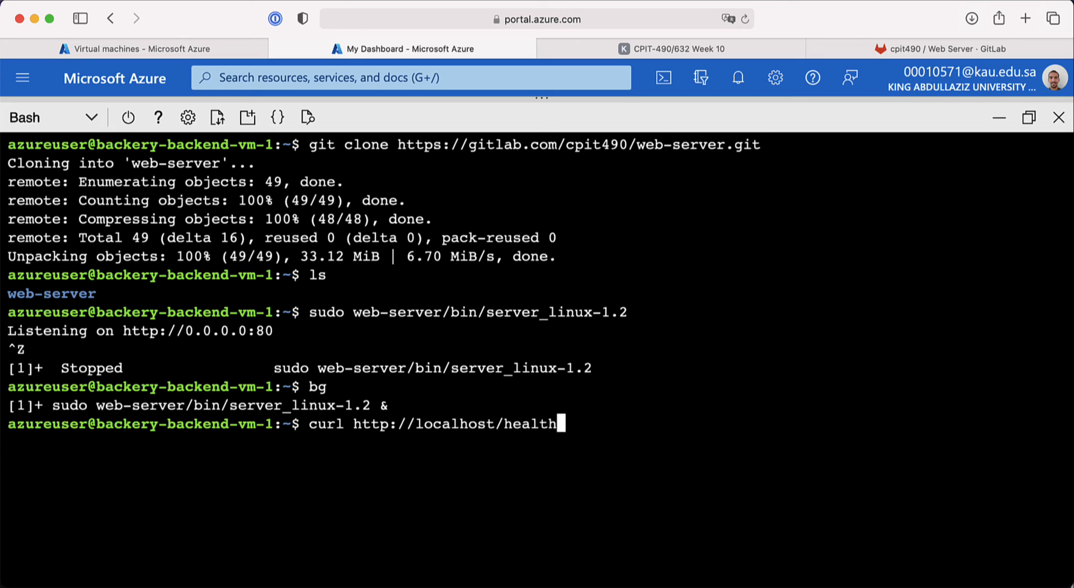
pyautogui.press('Return')
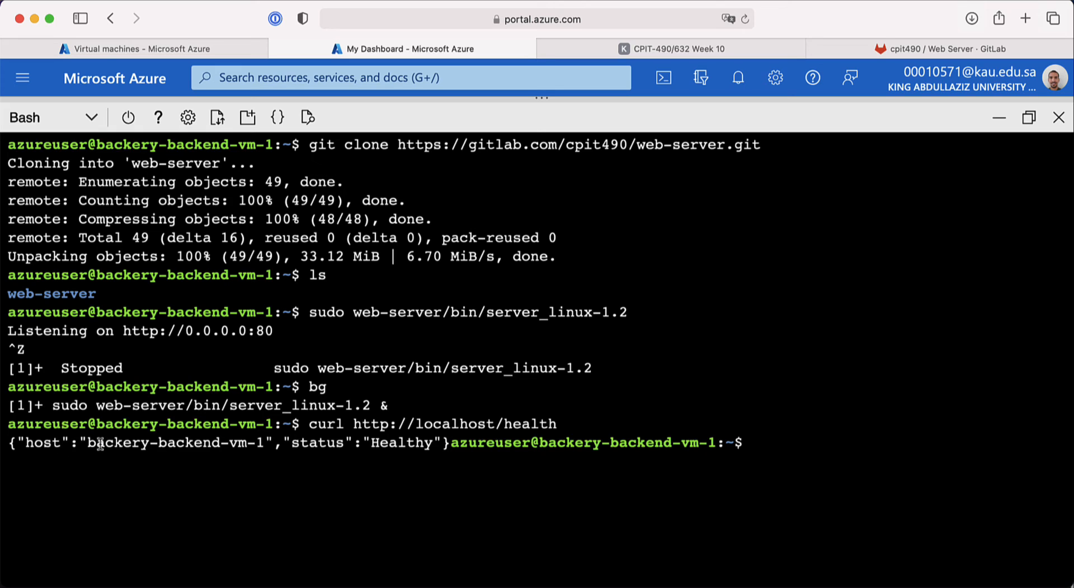
pyautogui.moveTo(86, 443); pyautogui.dragTo(272, 442)
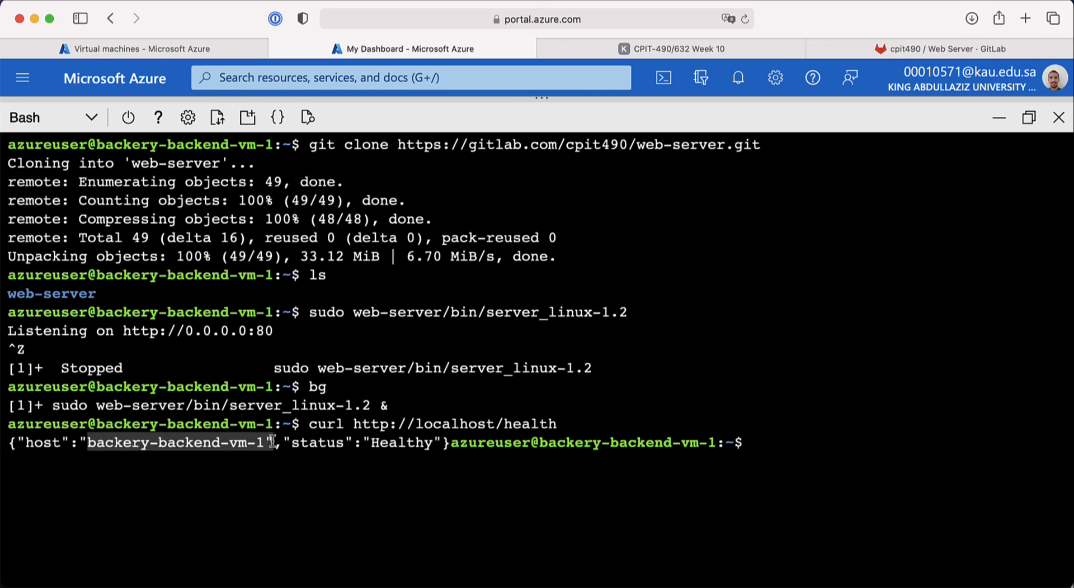
pyautogui.click(365, 439)
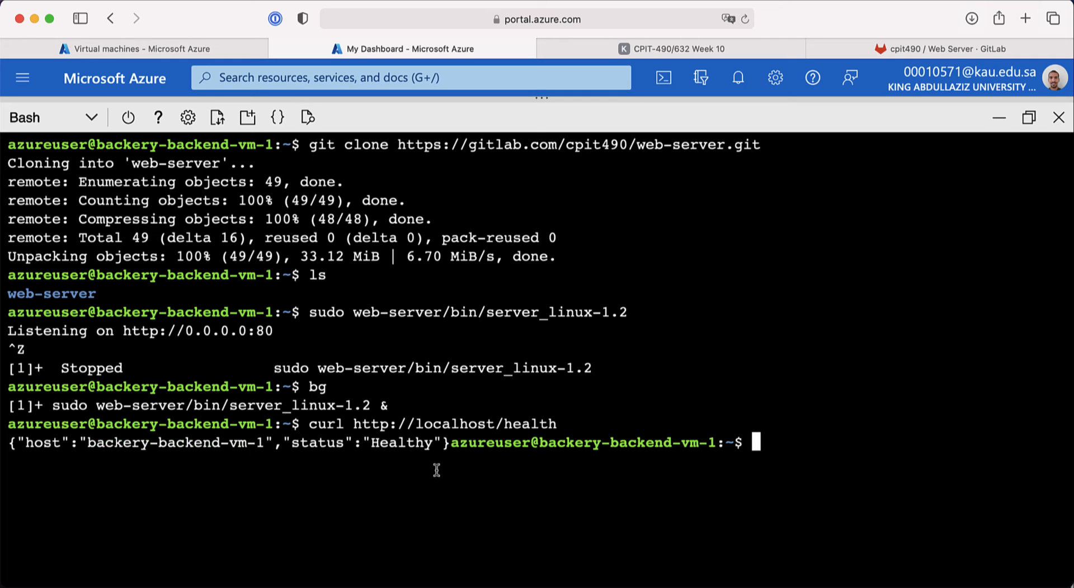
# Step: Log out of backery-backend-vm-1 with exit
pyautogui.write('exu')
pyautogui.write('t')
pyautogui.press('BackSpace')
pyautogui.press('BackSpace')
pyautogui.write('it')
pyautogui.press('Return')
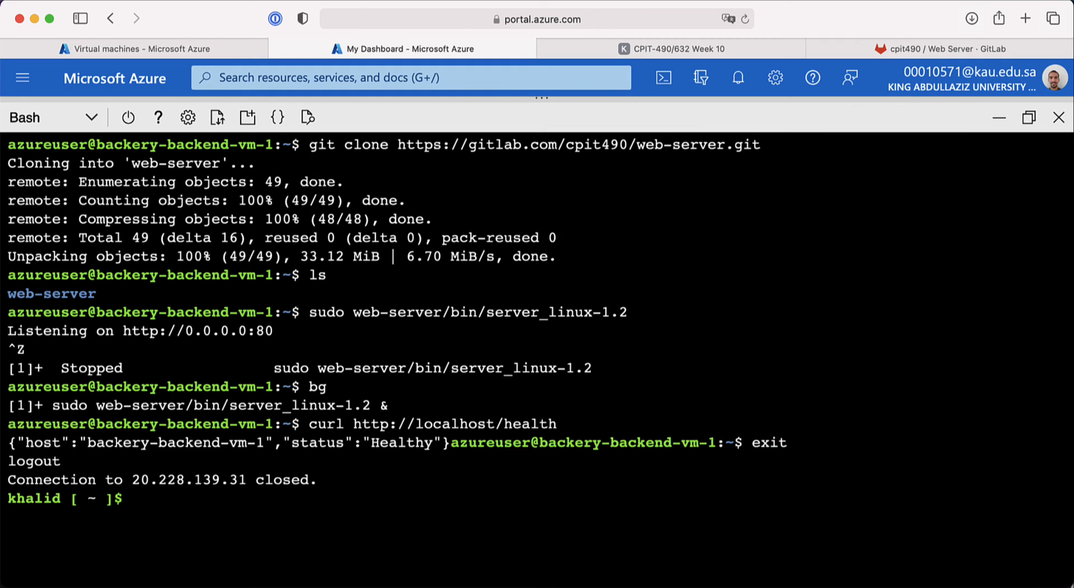
# Step: Reuse the previous ssh command, switching its key file to the backery-sa-backend-vm-1 key
pyautogui.hotkey('ctrl', 'l')
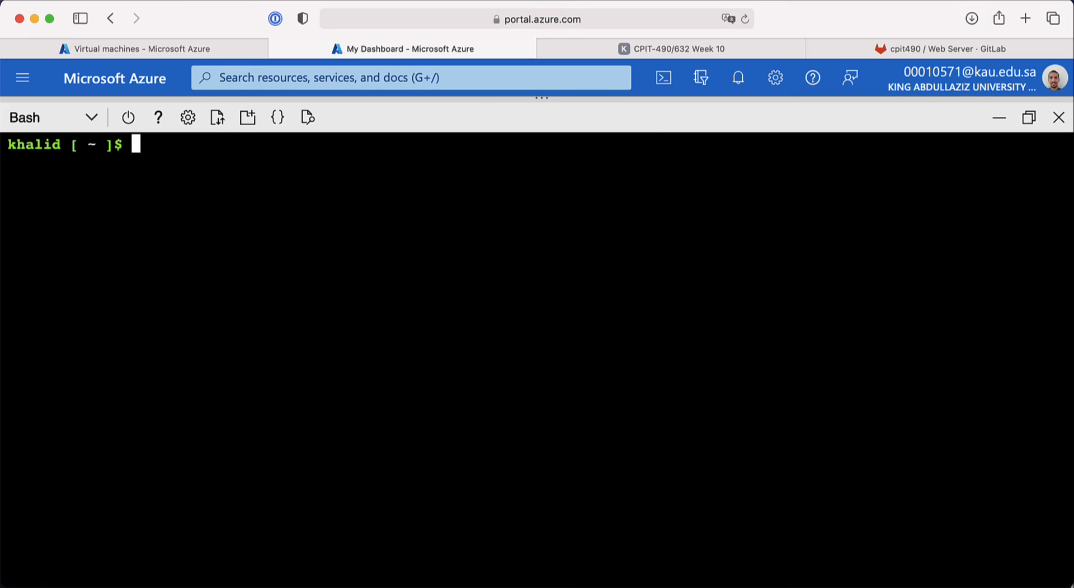
pyautogui.press('Up')
pyautogui.press('BackSpace')
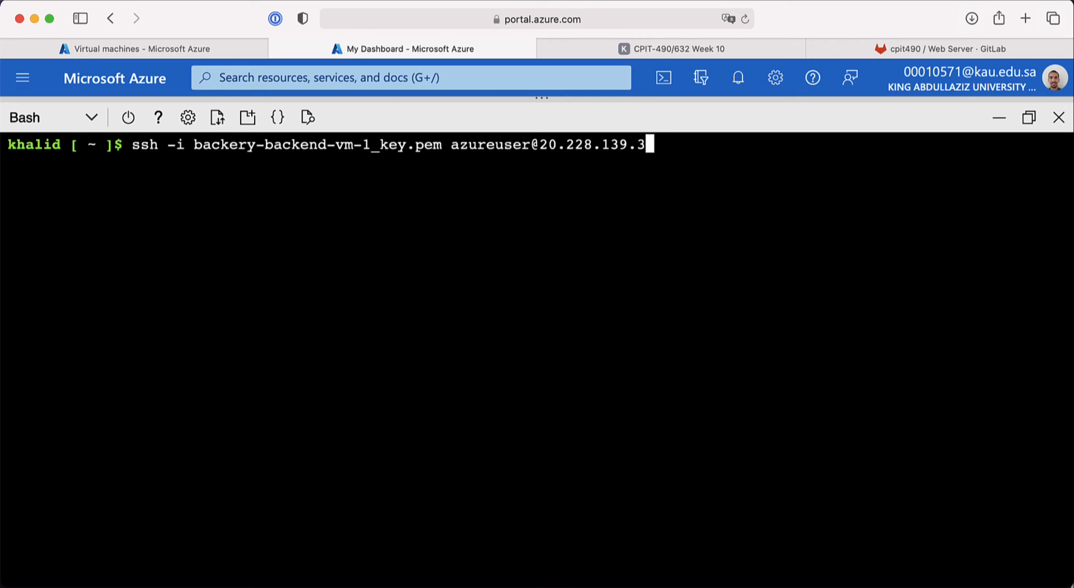
pyautogui.press('BackSpace')
pyautogui.press('BackSpace')
pyautogui.press('BackSpace')
pyautogui.press('BackSpace')
pyautogui.press('BackSpace')
pyautogui.press('BackSpace')
pyautogui.press('BackSpace')
pyautogui.press('BackSpace')
pyautogui.press('BackSpace')
pyautogui.press('BackSpace')
pyautogui.press('BackSpace')
pyautogui.press('BackSpace')
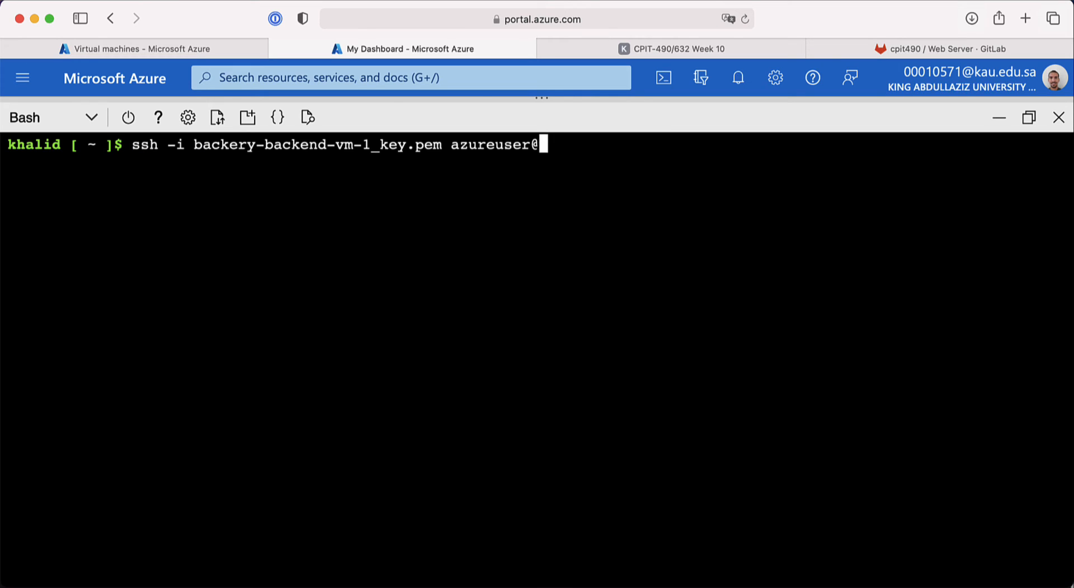
pyautogui.press('Left')
pyautogui.press('Left')
pyautogui.press('Left')
pyautogui.press('Left')
pyautogui.press('Left')
pyautogui.press('Left')
pyautogui.press('Left')
pyautogui.press('Left')
pyautogui.press('Left')
pyautogui.press('Left')
pyautogui.press('Left')
pyautogui.press('BackSpace')
pyautogui.press('BackSpace')
pyautogui.press('BackSpace')
pyautogui.press('BackSpace')
pyautogui.press('BackSpace')
pyautogui.press('BackSpace')
pyautogui.press('BackSpace')
pyautogui.press('BackSpace')
pyautogui.press('BackSpace')
pyautogui.press('BackSpace')
pyautogui.press('BackSpace')
pyautogui.press('BackSpace')
pyautogui.press('BackSpace')
pyautogui.press('BackSpace')
pyautogui.press('BackSpace')
pyautogui.press('BackSpace')
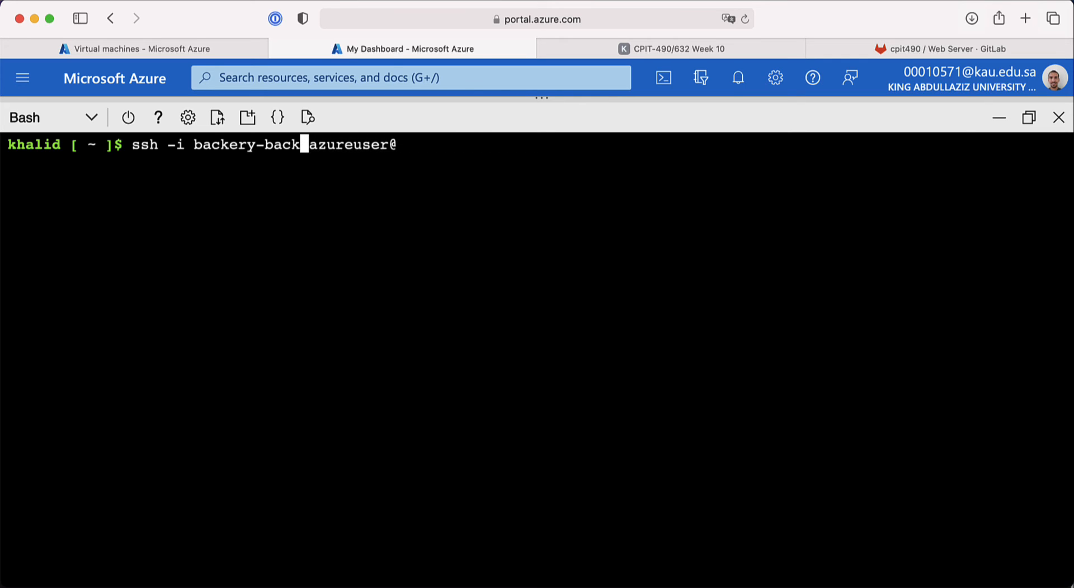
pyautogui.press('BackSpace')
pyautogui.press('BackSpace')
pyautogui.press('BackSpace')
pyautogui.press('BackSpace')
pyautogui.write('a')
pyautogui.press('Tab')
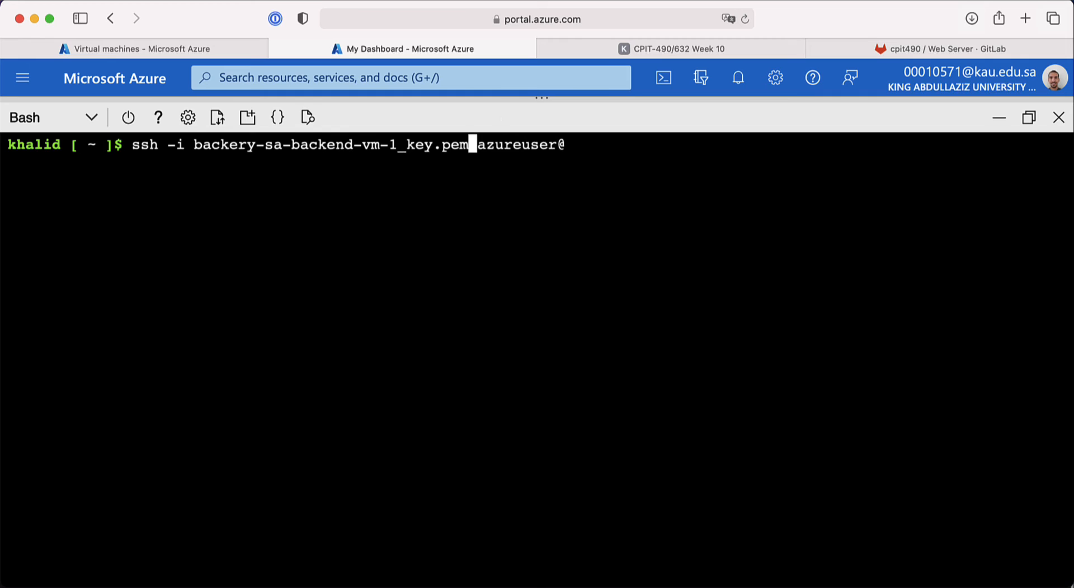
pyautogui.hotkey('ctrl', 'e')
# Step: Connect over SSH to backery-sa-backend-vm-1 at 20.163.234.40, accepting its host key
pyautogui.click(193, 49)
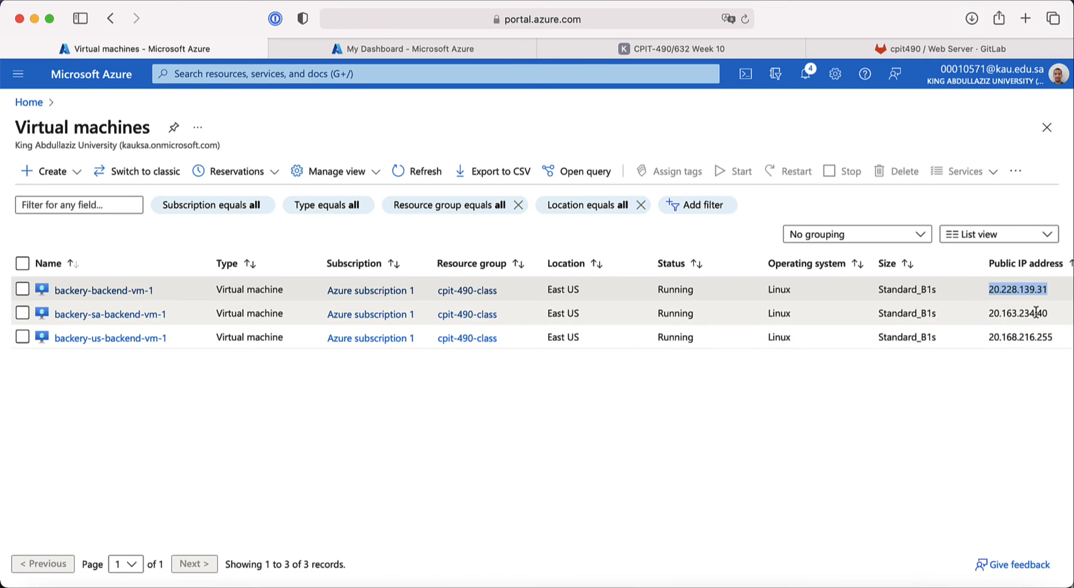
pyautogui.moveTo(1047, 314); pyautogui.dragTo(990, 315)
pyautogui.press('super+c')
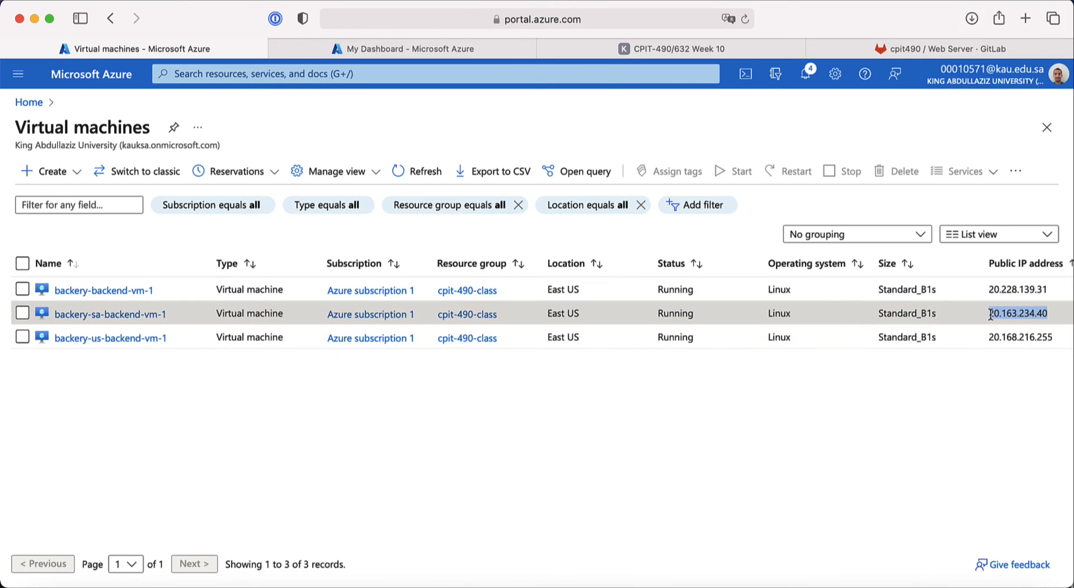
pyautogui.click(474, 47)
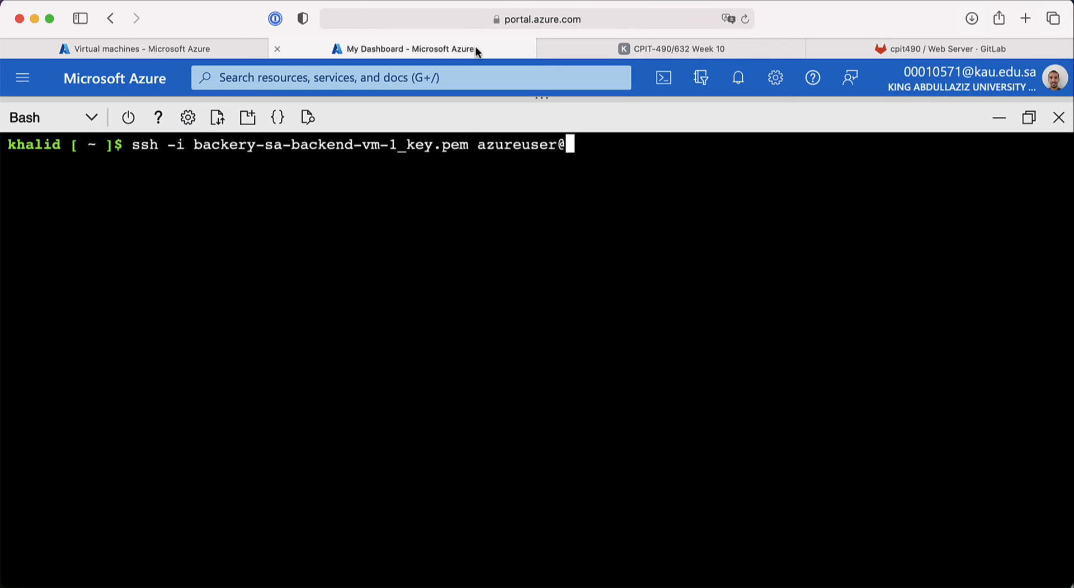
pyautogui.press('super+v')
pyautogui.press('Return')
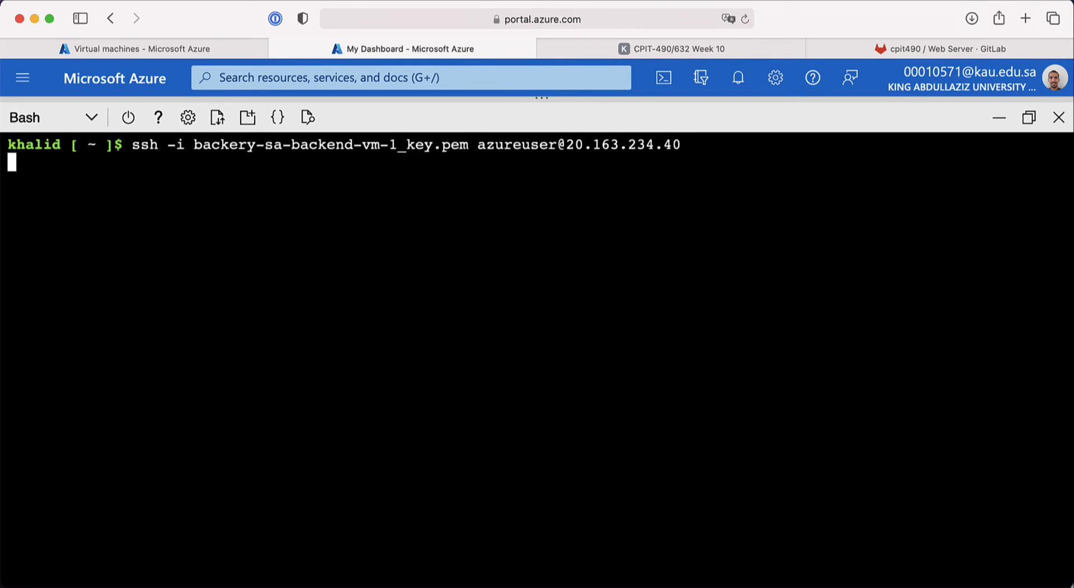
pyautogui.write('yes')
pyautogui.press('Return')
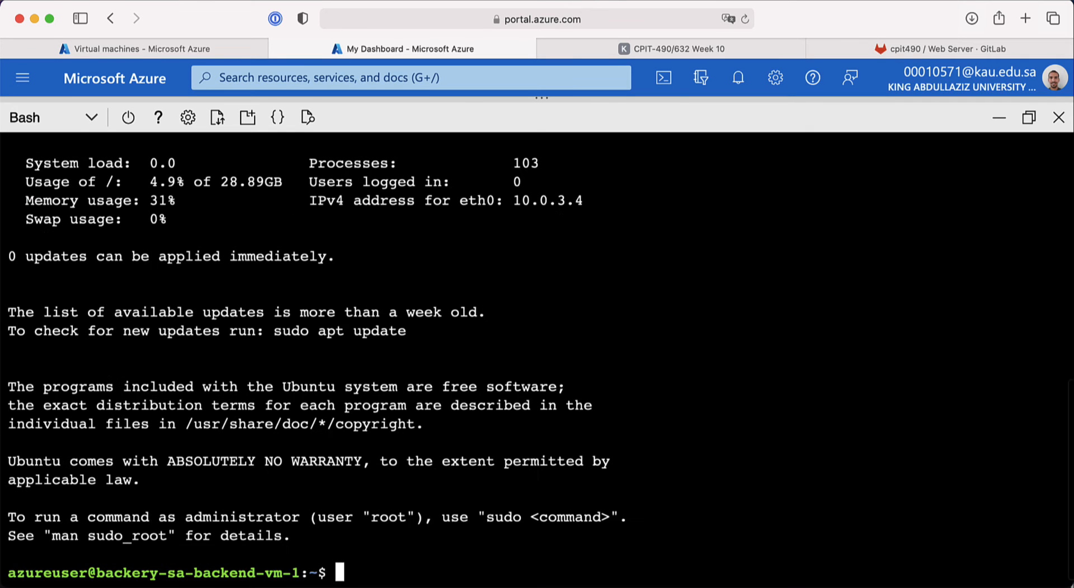
# Step: Clear the terminal to leave a clean shell prompt
pyautogui.hotkey('ctrl', 'l')
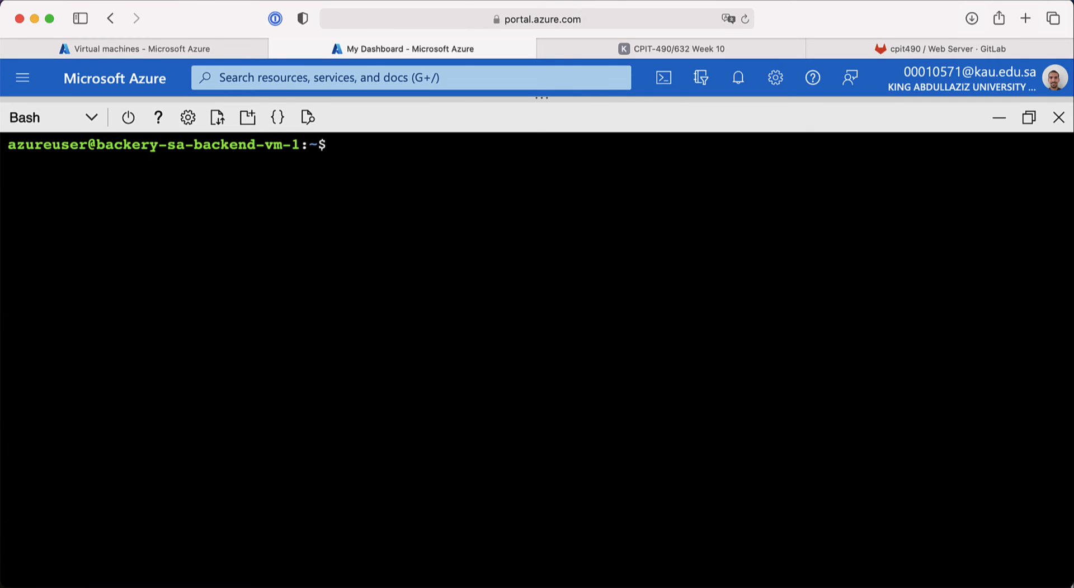
pyautogui.write('sudo')
pyautogui.press('BackSpace')
pyautogui.press('BackSpace')
pyautogui.press('BackSpace')
pyautogui.press('BackSpace')
pyautogui.press('BackSpace')
# Step: Clone the web-server repository using its GitLab HTTPS clone URL
pyautogui.write('git clone')
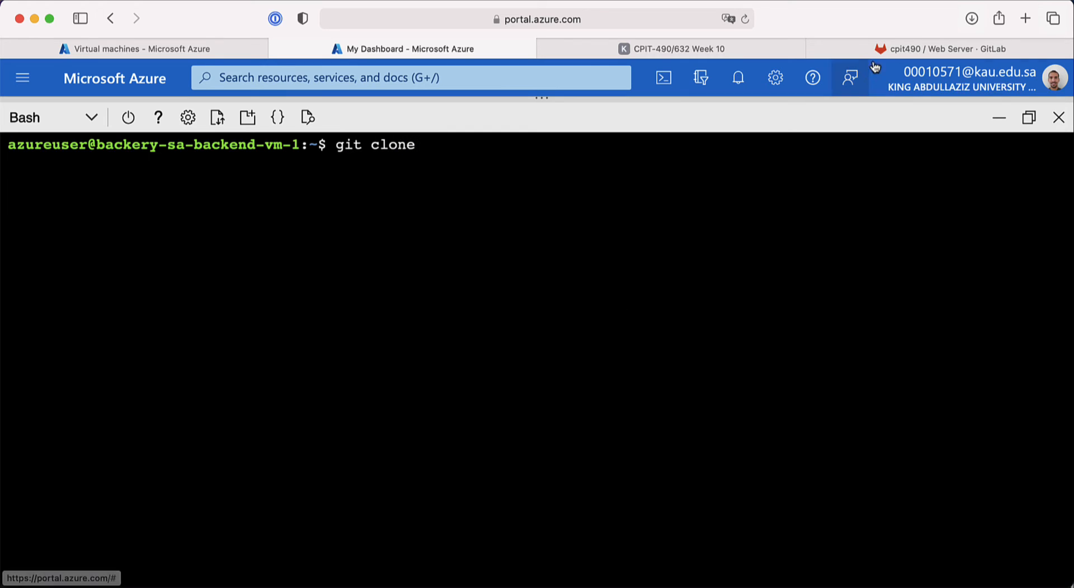
pyautogui.click(985, 48)
pyautogui.click(963, 188)
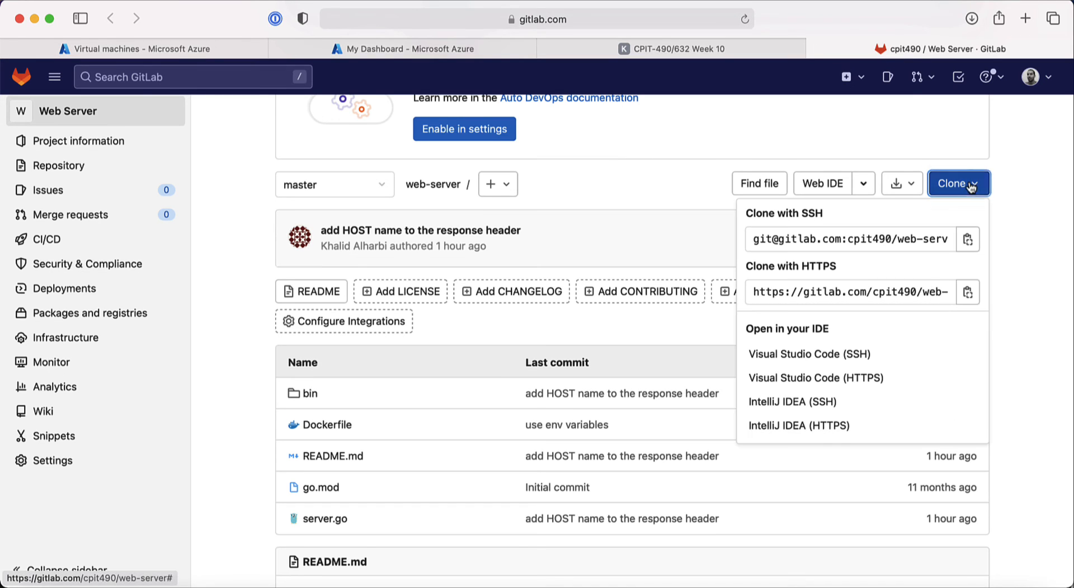
pyautogui.click(966, 296)
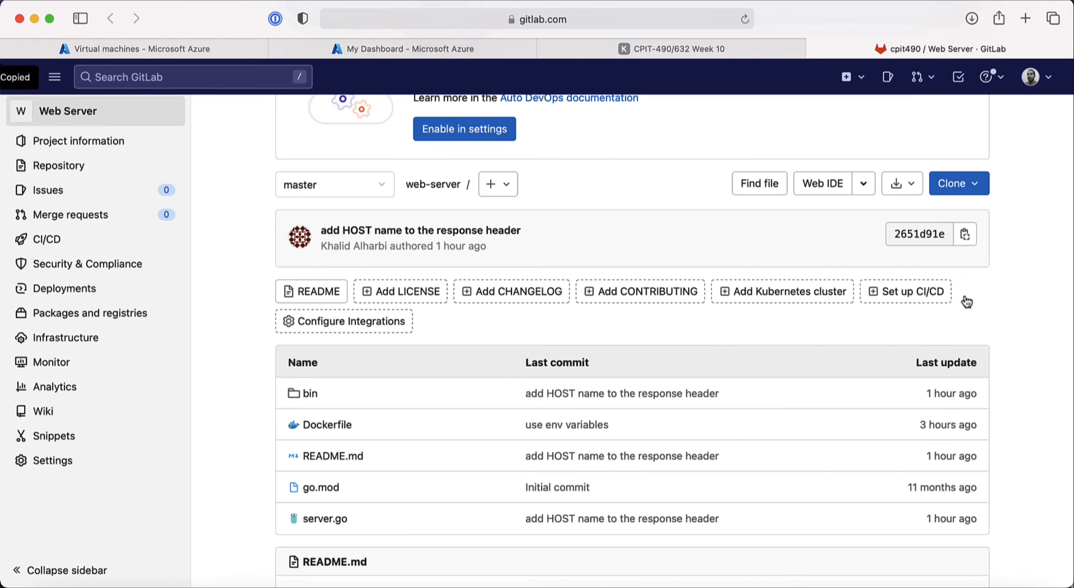
pyautogui.click(454, 50)
pyautogui.press('super+v')
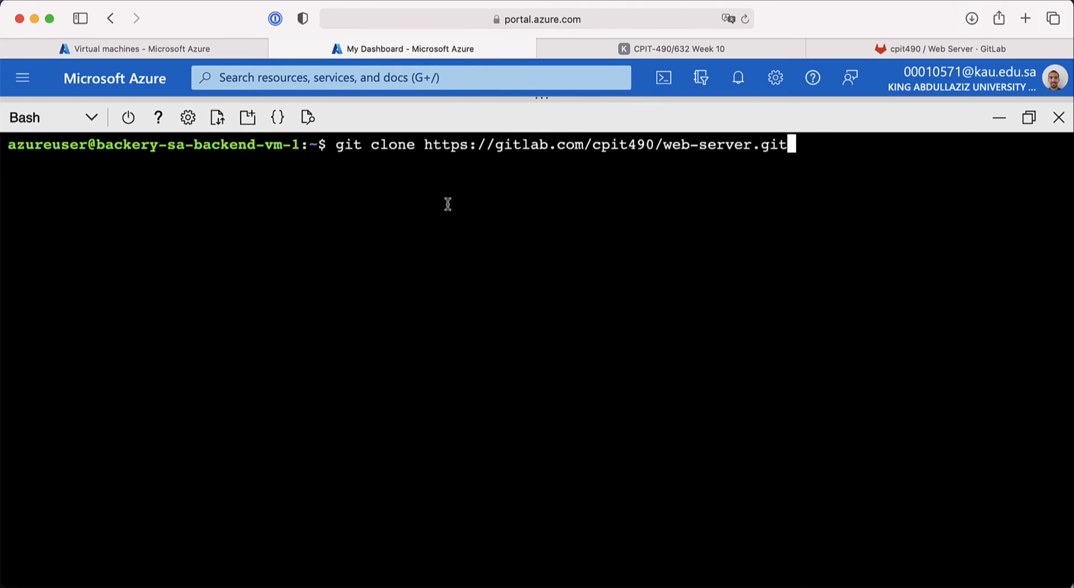
pyautogui.press('Return')
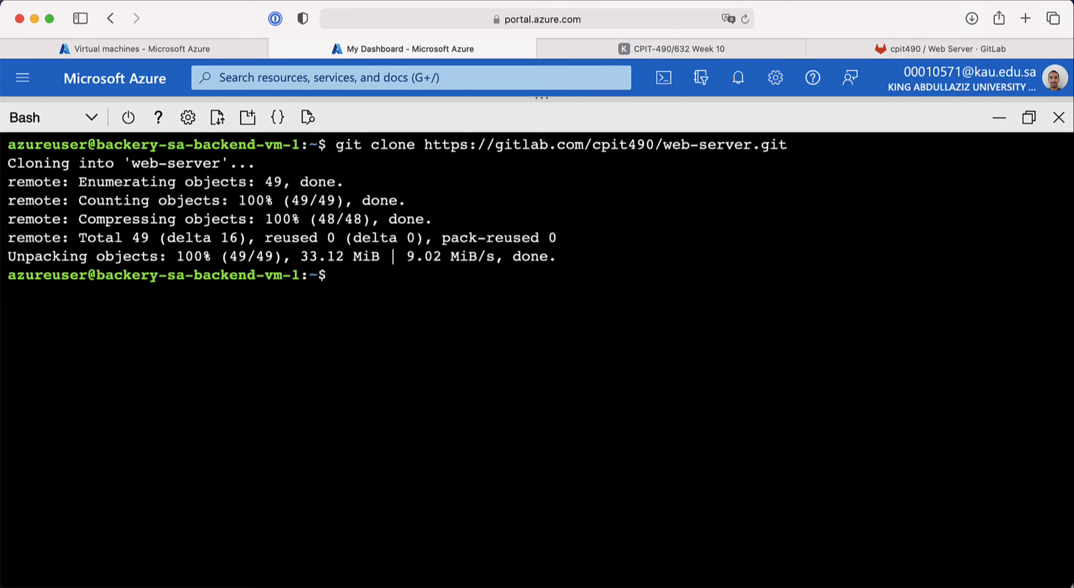
# Step: Run sudo web-server/bin/server_linux-1.2, then move it to the background with Ctrl+Z and bg
pyautogui.write('sudo we')
pyautogui.press('Tab')
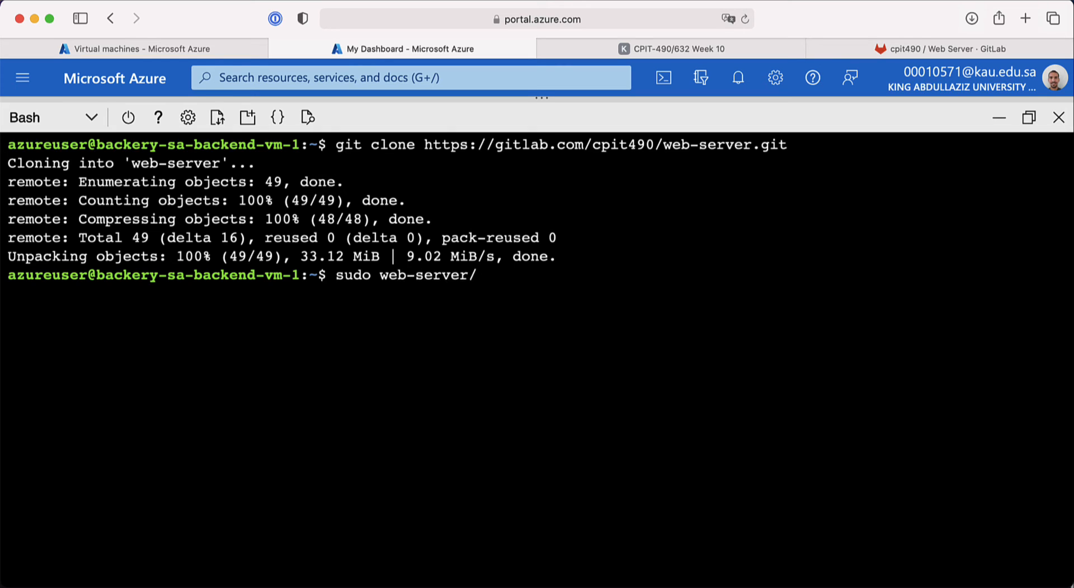
pyautogui.write('bin/')
pyautogui.write('s')
pyautogui.press('Tab')
pyautogui.write('l')
pyautogui.press('Tab')
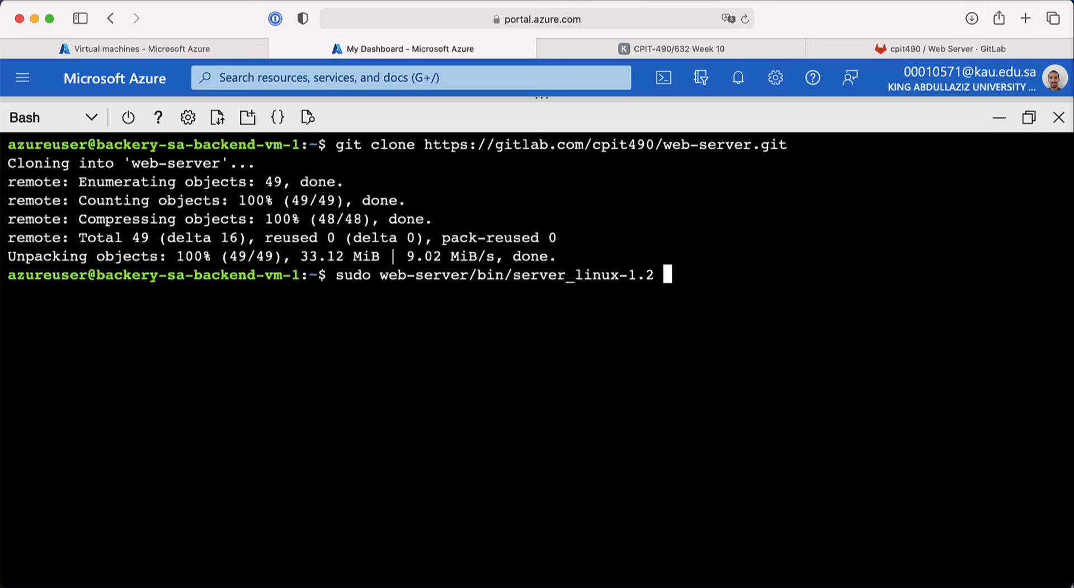
pyautogui.press('Return')
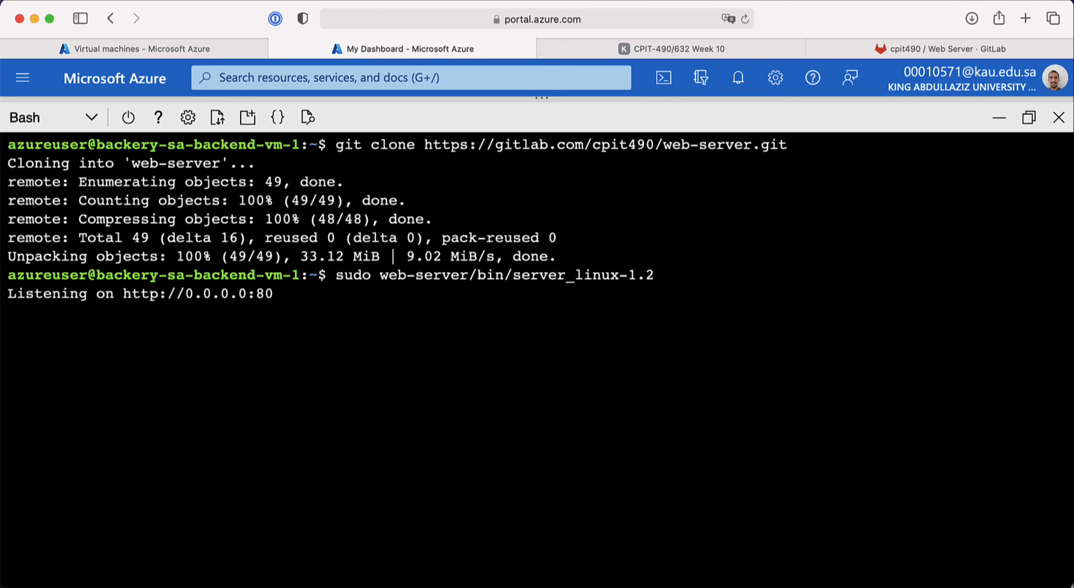
pyautogui.hotkey('ctrl', 'z')
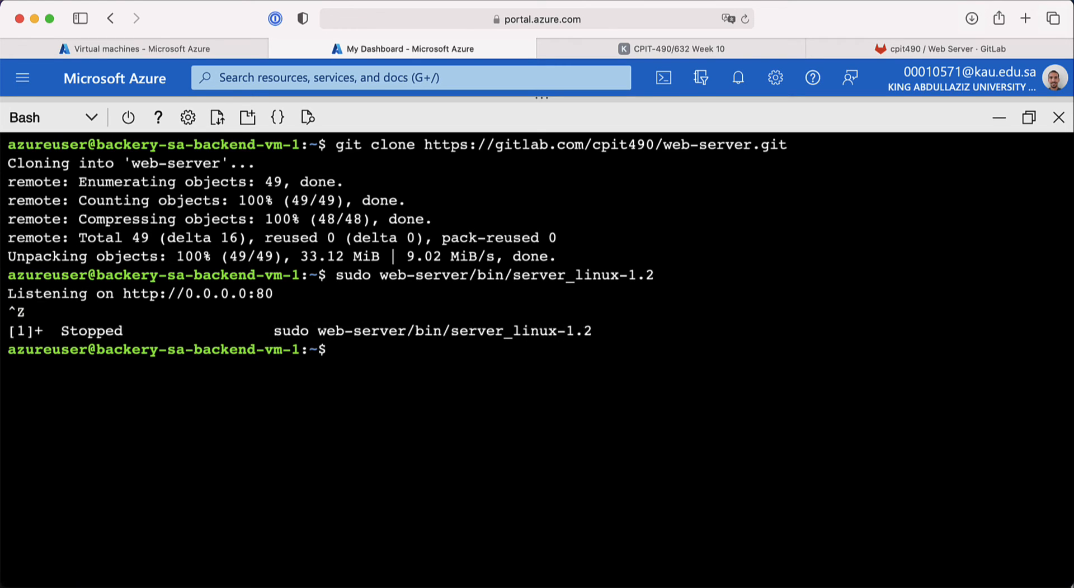
pyautogui.write('bg')
pyautogui.press('Return')
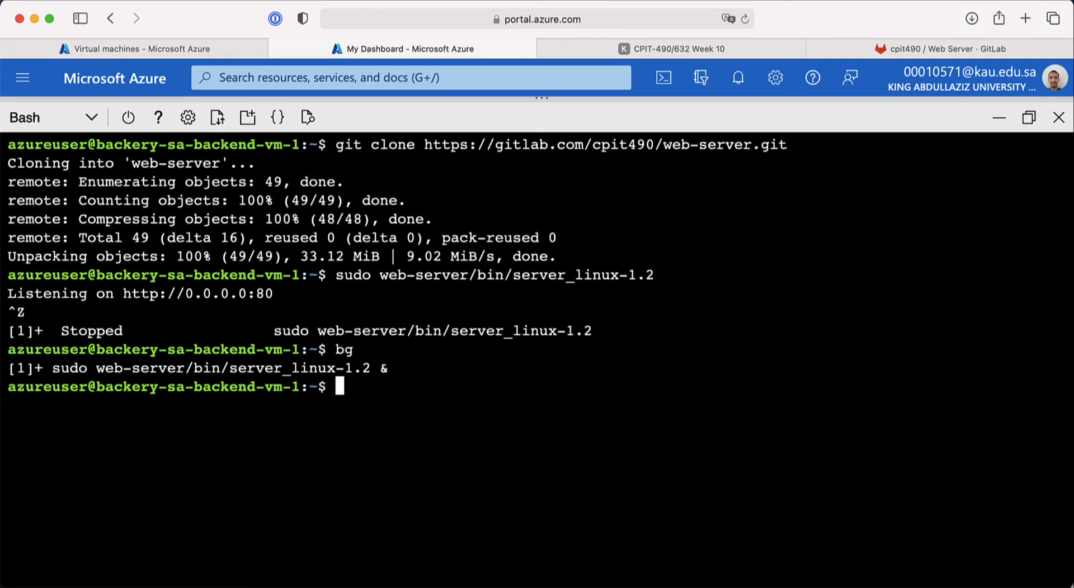
pyautogui.write('curl htt')
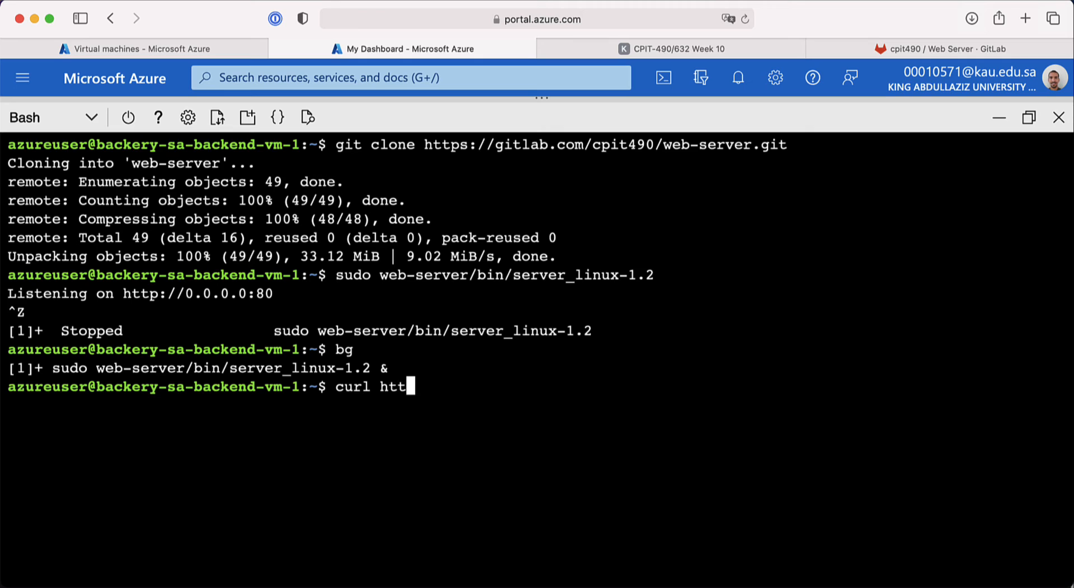
pyautogui.write('p://localhost')
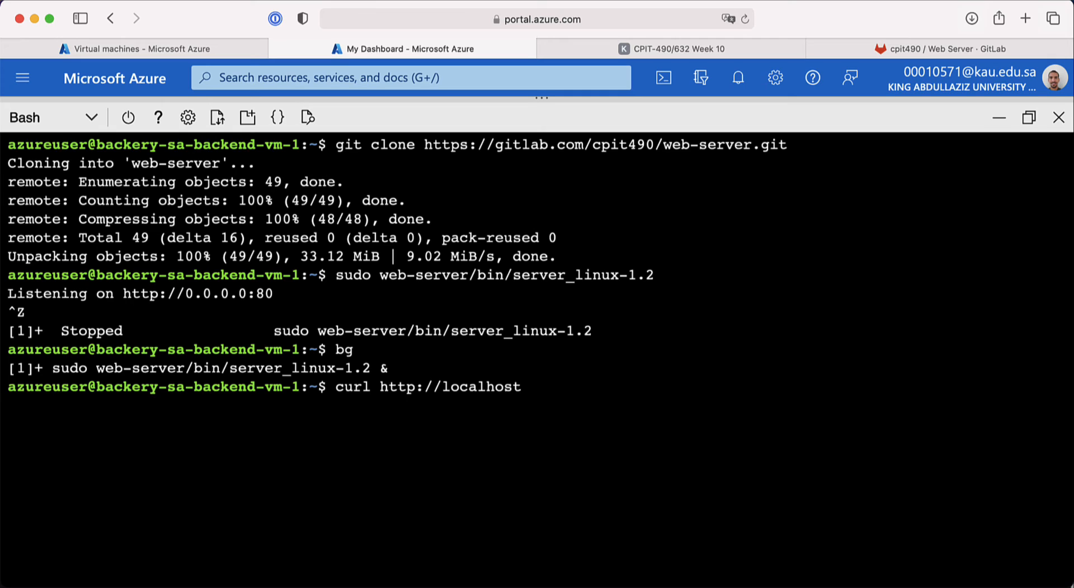
pyautogui.write(':80/health')
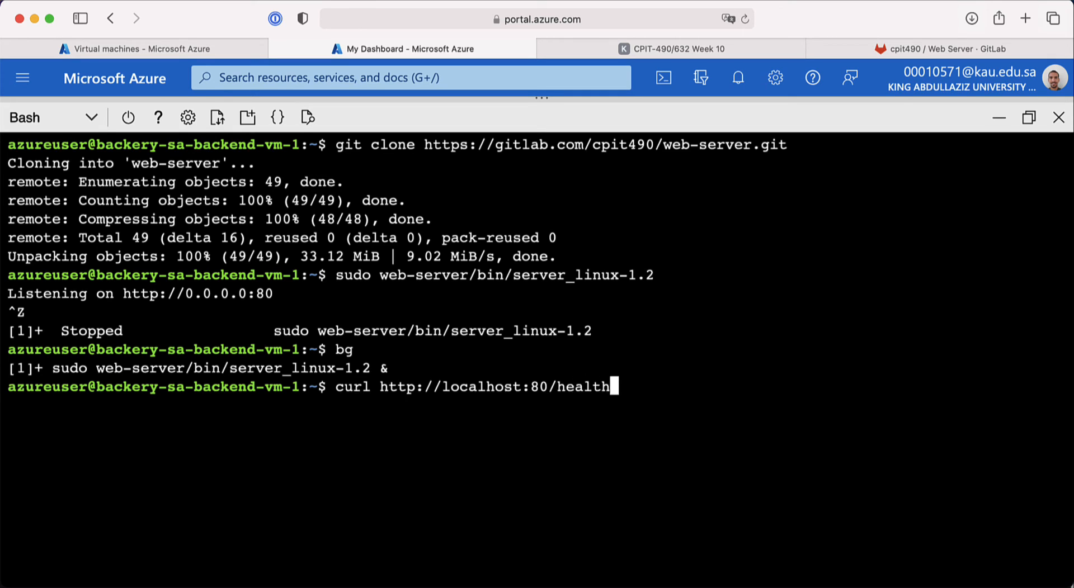
pyautogui.press('Return')
pyautogui.write('exit')
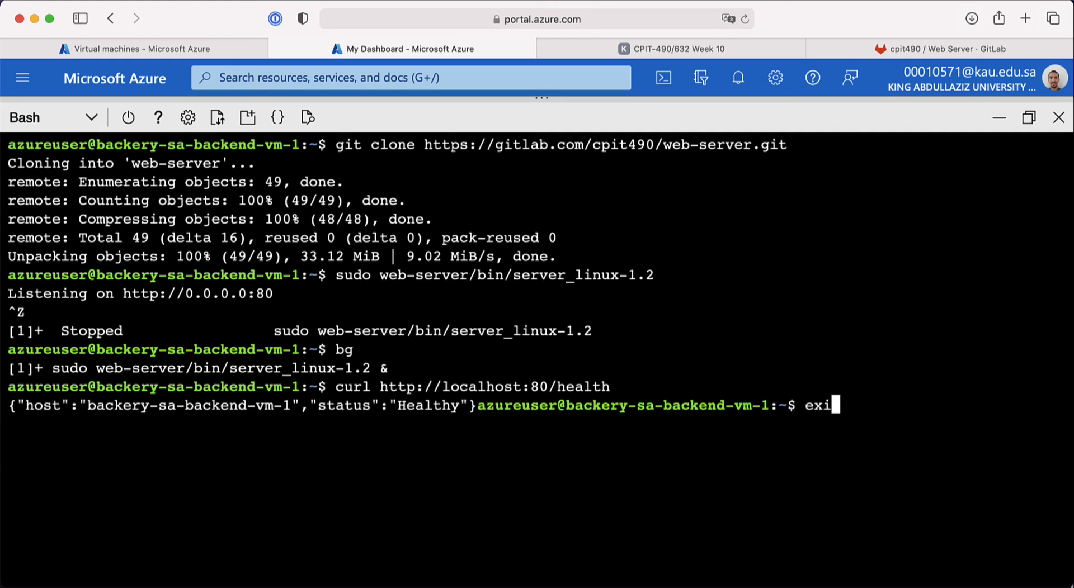
pyautogui.press('Return')
pyautogui.hotkey('ctrl', 'l')
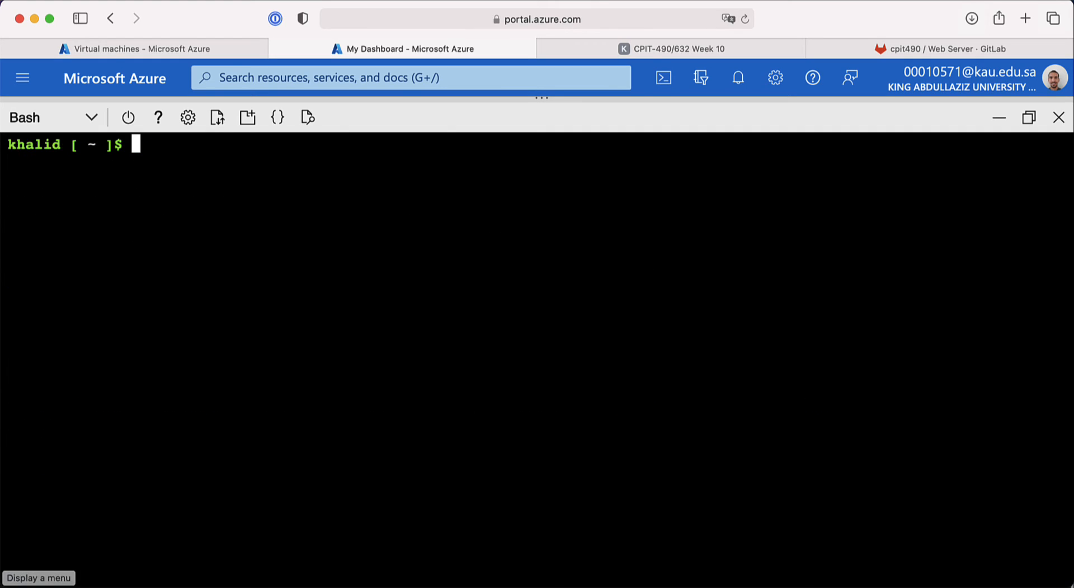
# Step: Copy backery-us-backend-vm-1's public IP and switch the recalled ssh command to the us key file
pyautogui.click(194, 47)
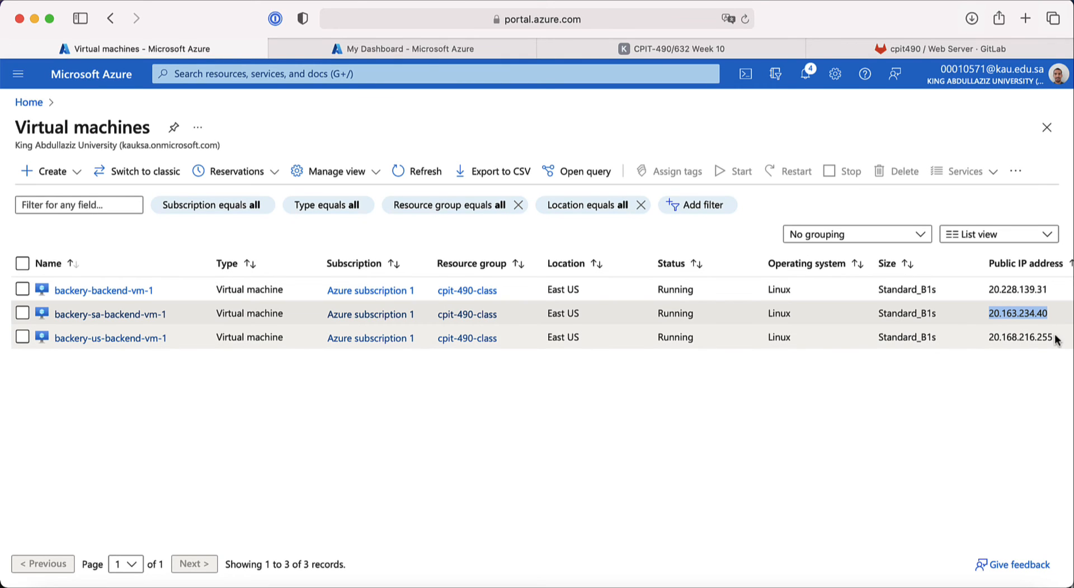
pyautogui.moveTo(1055, 340); pyautogui.dragTo(991, 337)
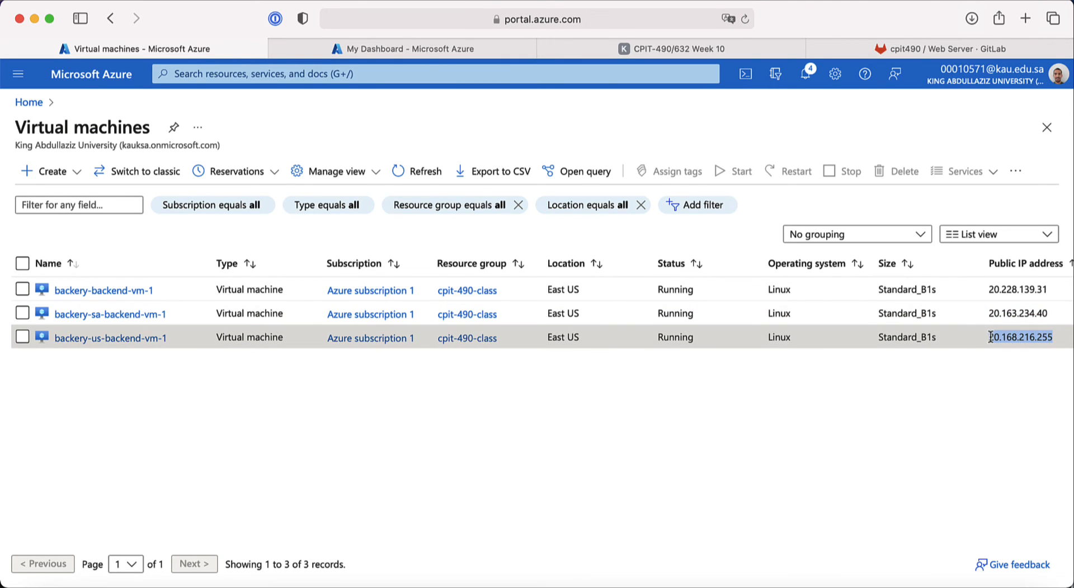
pyautogui.click(458, 57)
pyautogui.press('Up')
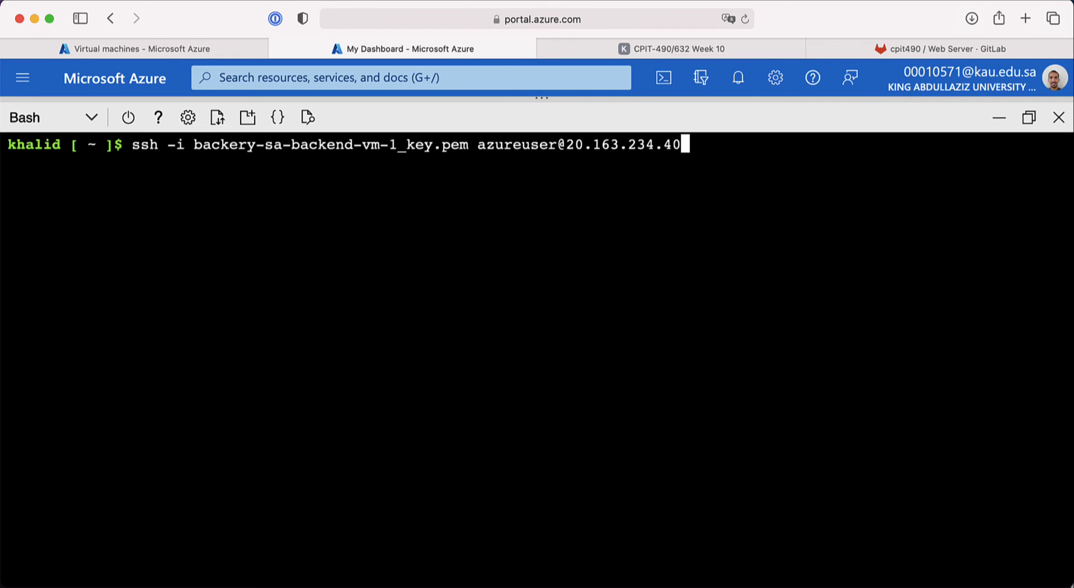
pyautogui.hotkey('ctrl', 'a')
pyautogui.press('Right')
pyautogui.press('Right')
pyautogui.press('Right')
pyautogui.press('Right')
pyautogui.press('Right')
pyautogui.press('Right')
pyautogui.press('Right')
pyautogui.press('Right')
pyautogui.press('Right')
pyautogui.press('Right')
pyautogui.press('Right')
pyautogui.press('Right')
pyautogui.press('Right')
pyautogui.press('Right')
pyautogui.press('Right')
pyautogui.press('Right')
pyautogui.press('Right')
pyautogui.press('BackSpace')
pyautogui.press('BackSpace')
pyautogui.write('us')
pyautogui.press('Right')
pyautogui.press('Right')
pyautogui.press('Right')
pyautogui.press('Right')
pyautogui.press('Right')
pyautogui.press('Right')
pyautogui.press('Right')
pyautogui.press('Right')
pyautogui.press('Right')
pyautogui.press('Right')
pyautogui.press('Right')
pyautogui.press('Right')
pyautogui.press('Right')
pyautogui.press('Right')
pyautogui.press('Right')
pyautogui.press('Right')
pyautogui.press('Right')
pyautogui.press('Right')
pyautogui.press('Right')
pyautogui.press('Right')
pyautogui.press('Right')
pyautogui.press('BackSpace')
pyautogui.write('m')
# Step: Replace the old IP with 20.168.216.255, connect over SSH and accept the host key
pyautogui.press('End')
pyautogui.press('BackSpace')
pyautogui.press('BackSpace')
pyautogui.press('BackSpace')
pyautogui.press('BackSpace')
pyautogui.press('BackSpace')
pyautogui.press('BackSpace')
pyautogui.press('BackSpace')
pyautogui.press('BackSpace')
pyautogui.press('BackSpace')
pyautogui.press('BackSpace')
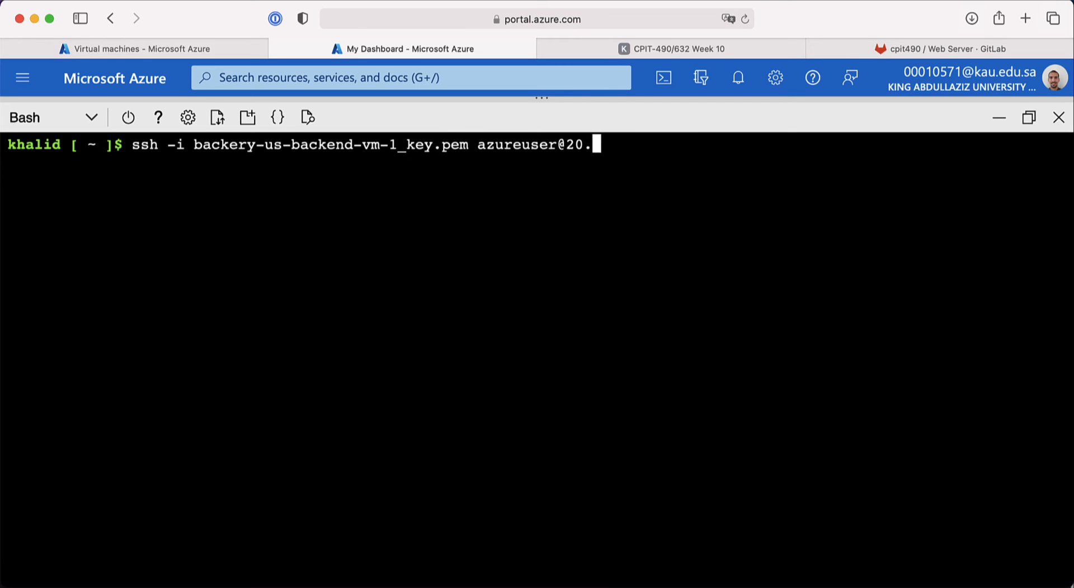
pyautogui.press('BackSpace')
pyautogui.press('BackSpace')
pyautogui.press('BackSpace')
pyautogui.press('super+v')
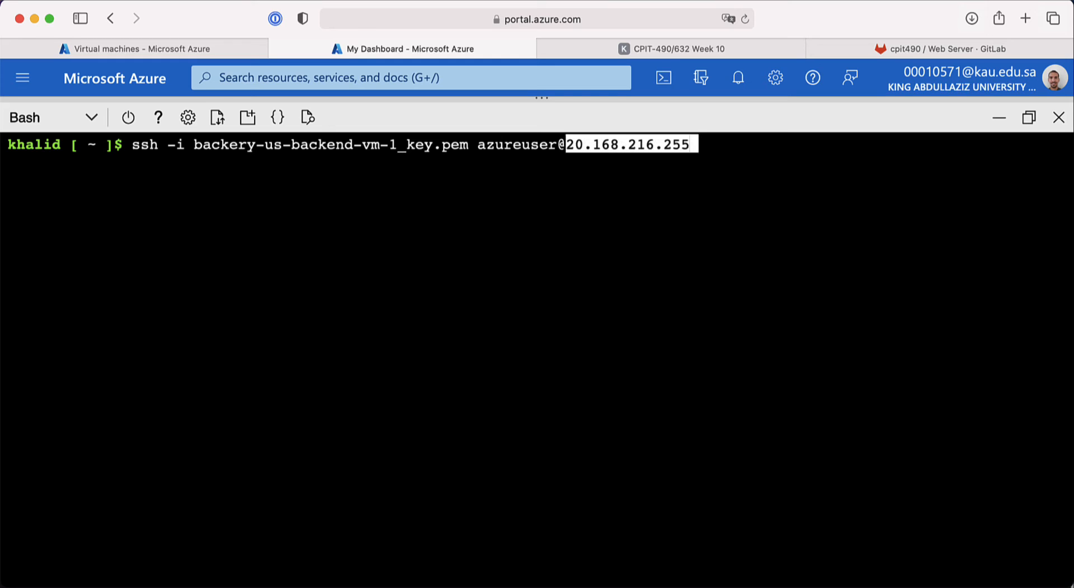
pyautogui.press('Return')
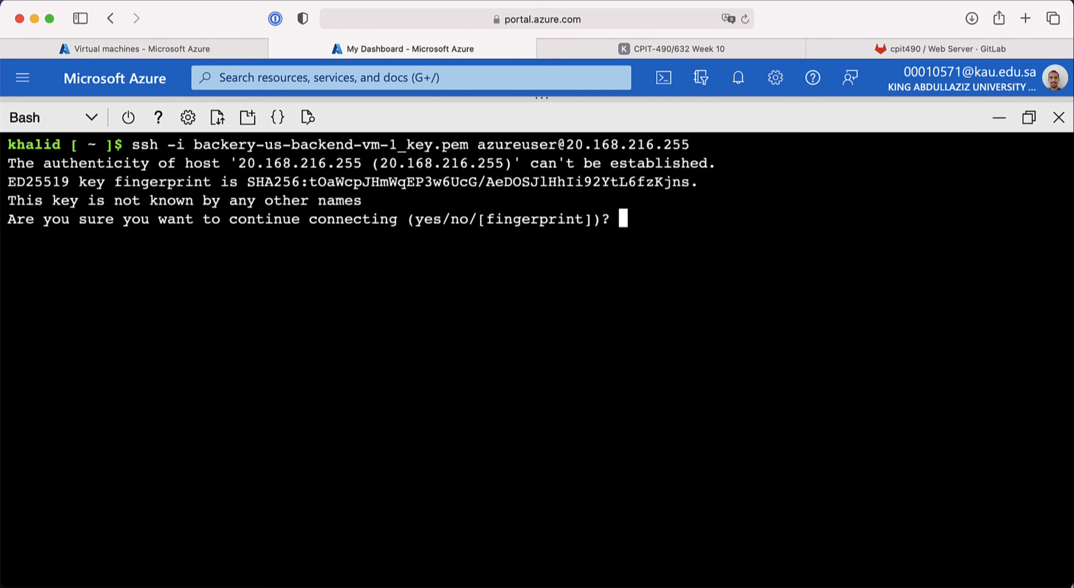
pyautogui.write('yes')
pyautogui.press('Return')
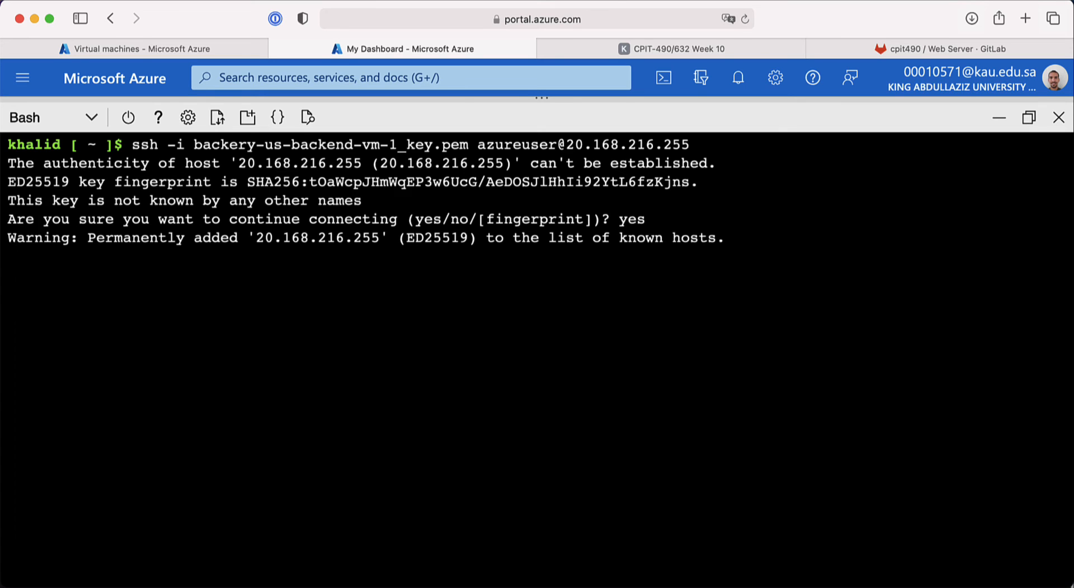
pyautogui.hotkey('ctrl', 'l')
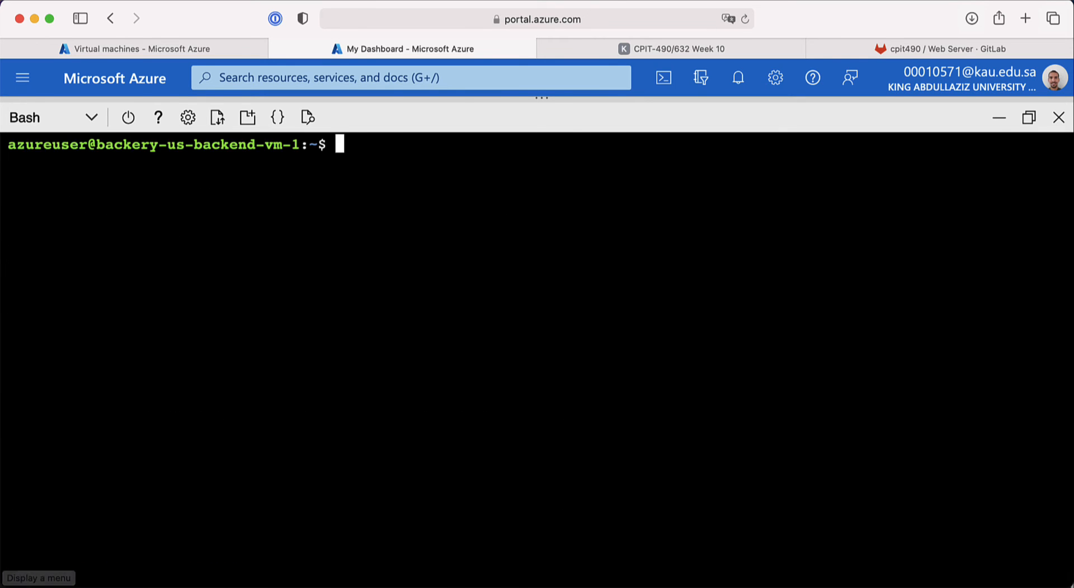
# Step: Enter git clone with the GitLab repository's HTTPS clone URL
pyautogui.write('git clon')
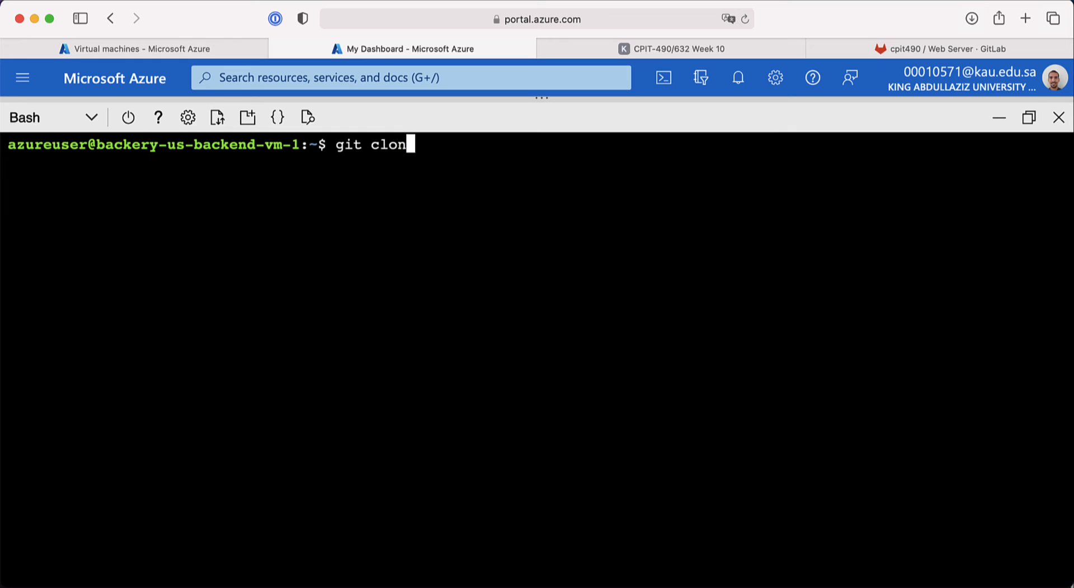
pyautogui.write('e')
pyautogui.click(915, 48)
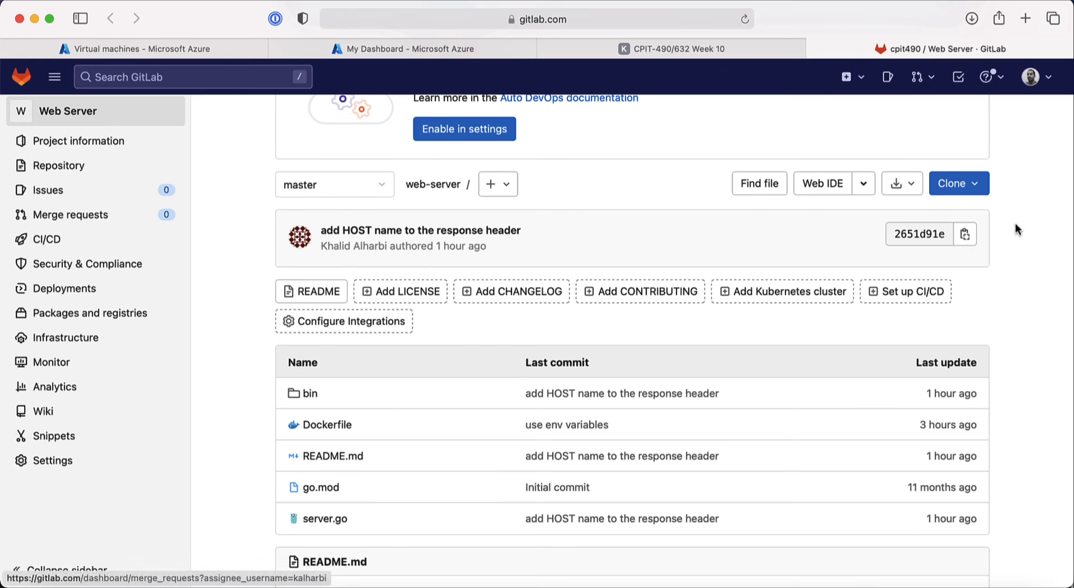
pyautogui.click(951, 184)
pyautogui.click(972, 289)
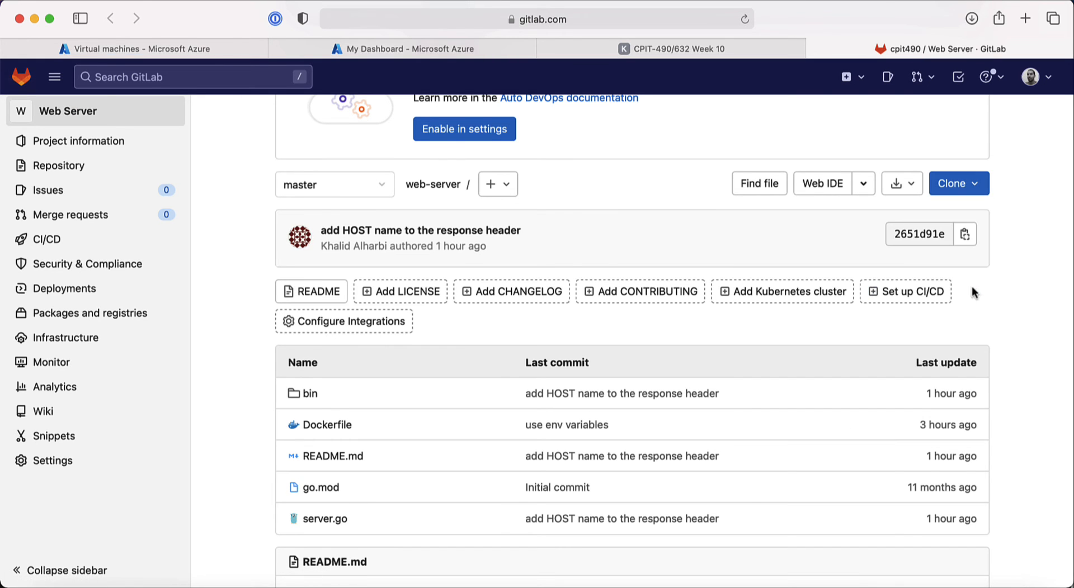
pyautogui.click(401, 48)
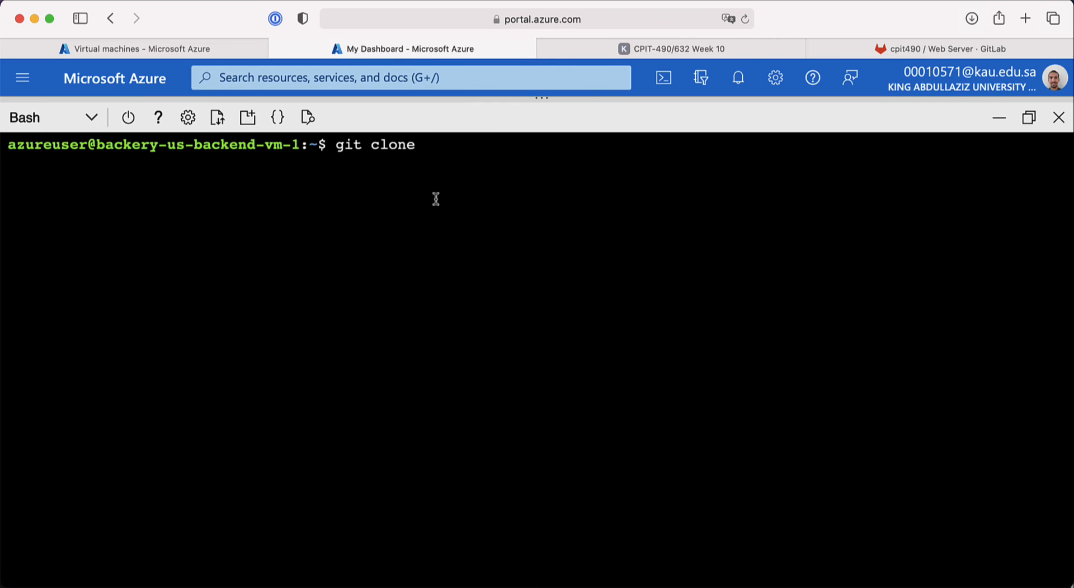
pyautogui.press('super+v')
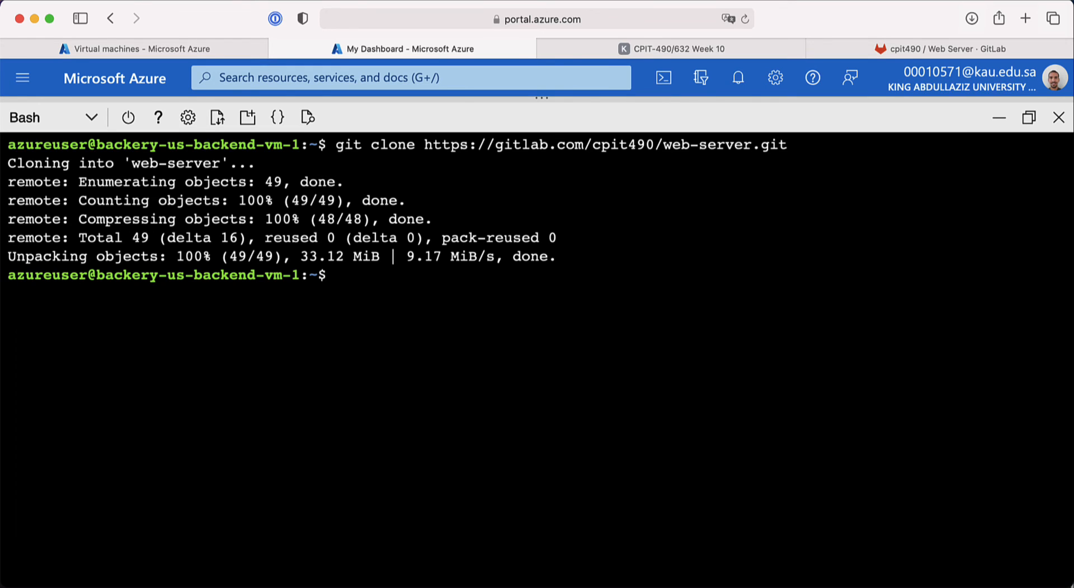
# Step: Run sudo web-server/bin/server_linux-1.2 and push it to the background with Ctrl+Z and bg
pyautogui.write('sudo web')
pyautogui.press('Tab')
pyautogui.write('b')
pyautogui.press('Tab')
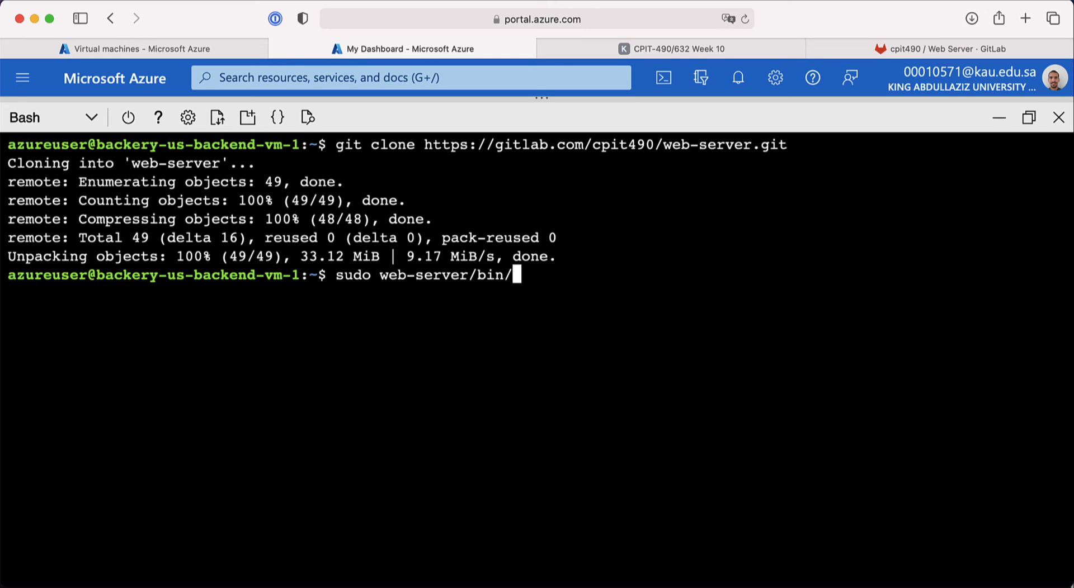
pyautogui.write('s')
pyautogui.press('Tab')
pyautogui.write('l')
pyautogui.press('Tab')
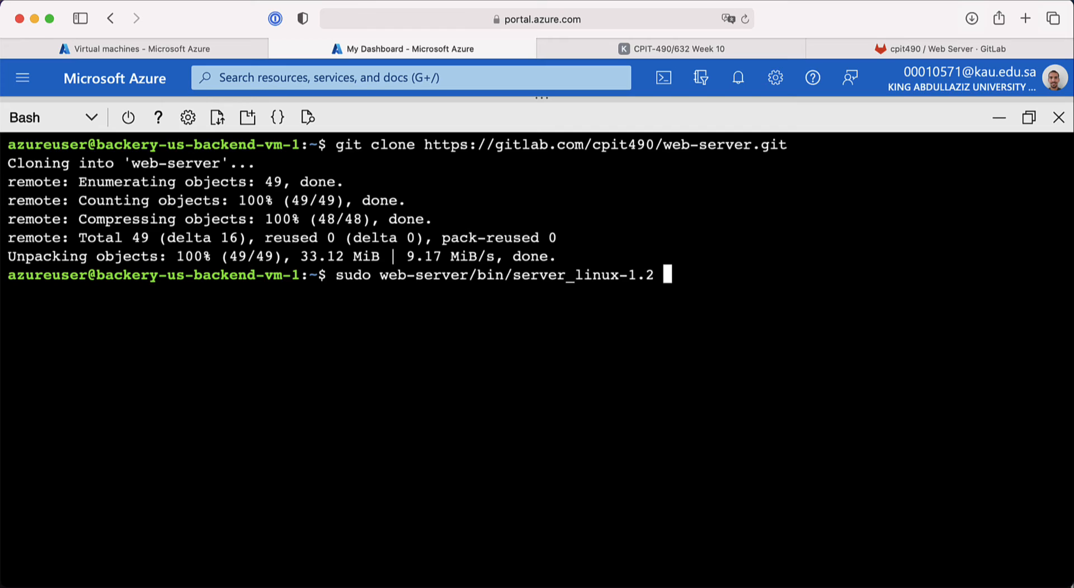
pyautogui.press('Return')
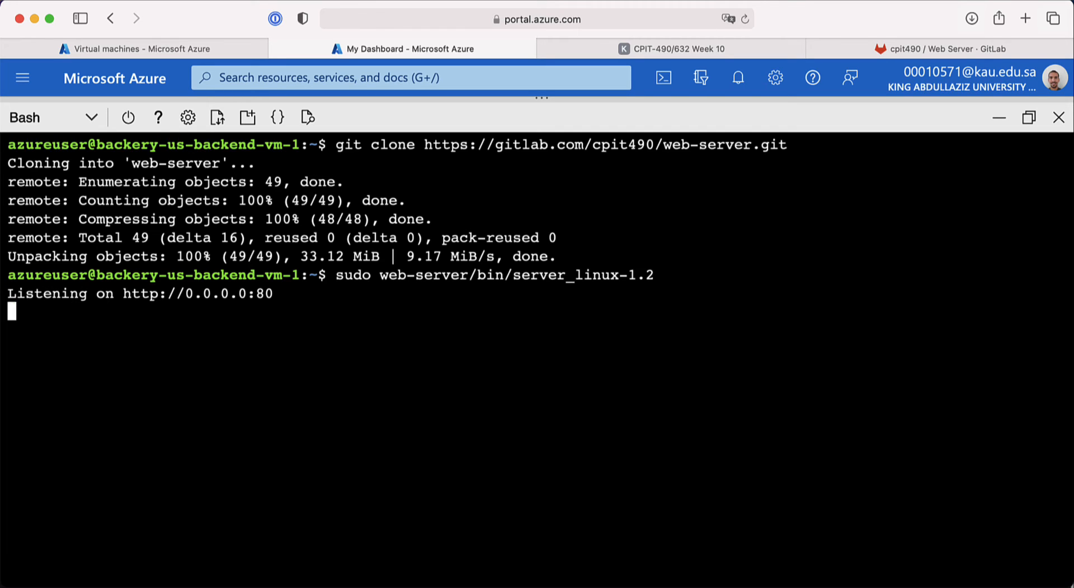
pyautogui.hotkey('ctrl', 'z')
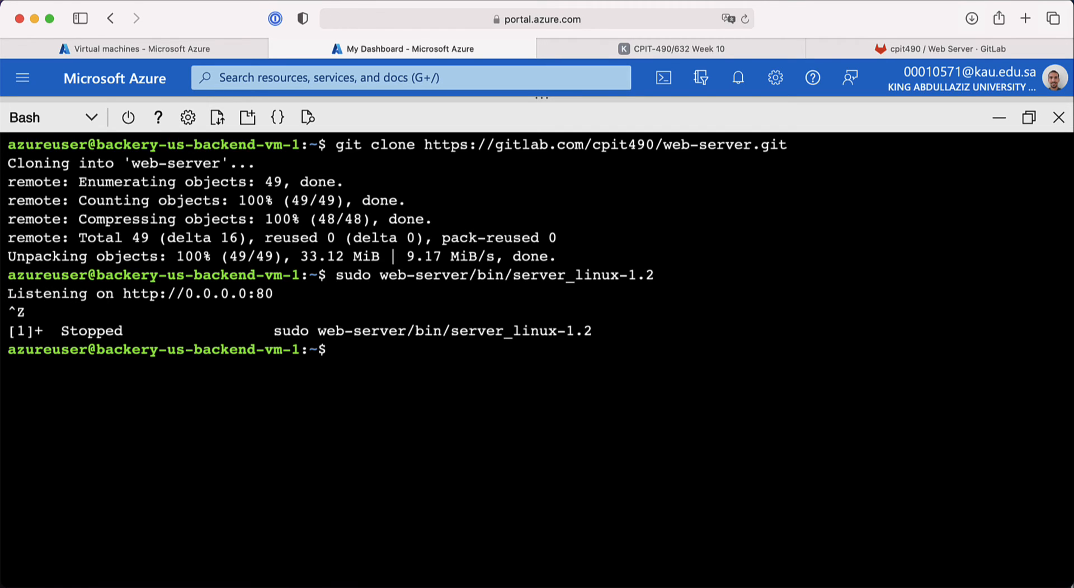
pyautogui.write('bg')
pyautogui.press('Return')
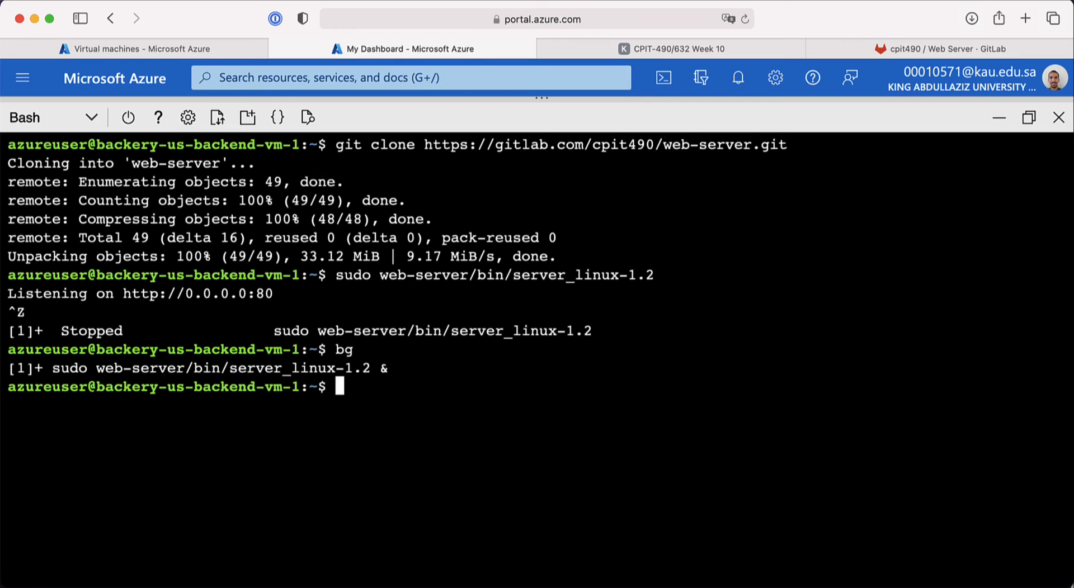
pyautogui.write('curl http://localhost')
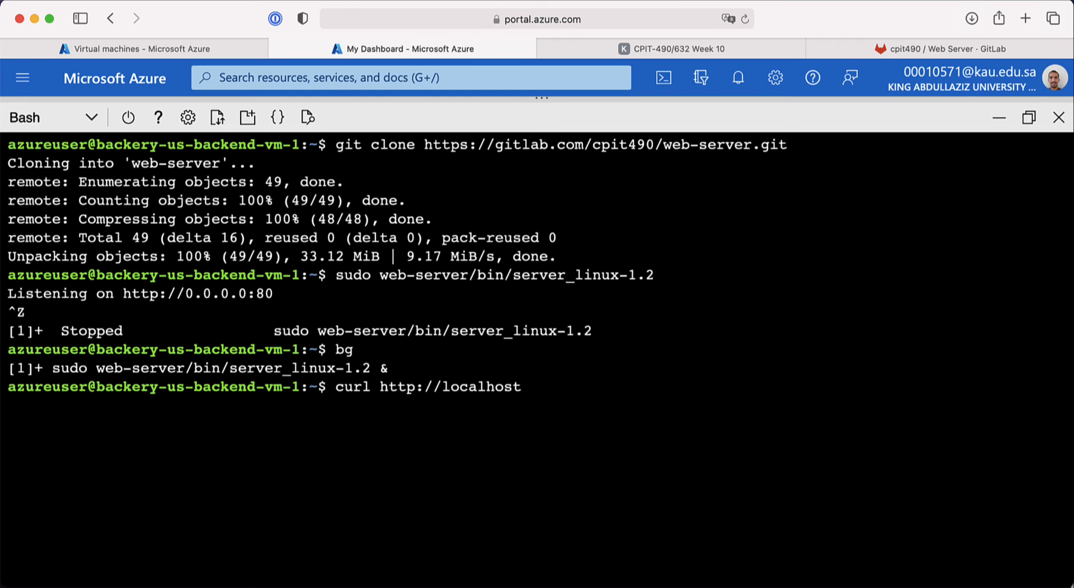
pyautogui.write('/health')
pyautogui.press('Return')
pyautogui.write('exi')
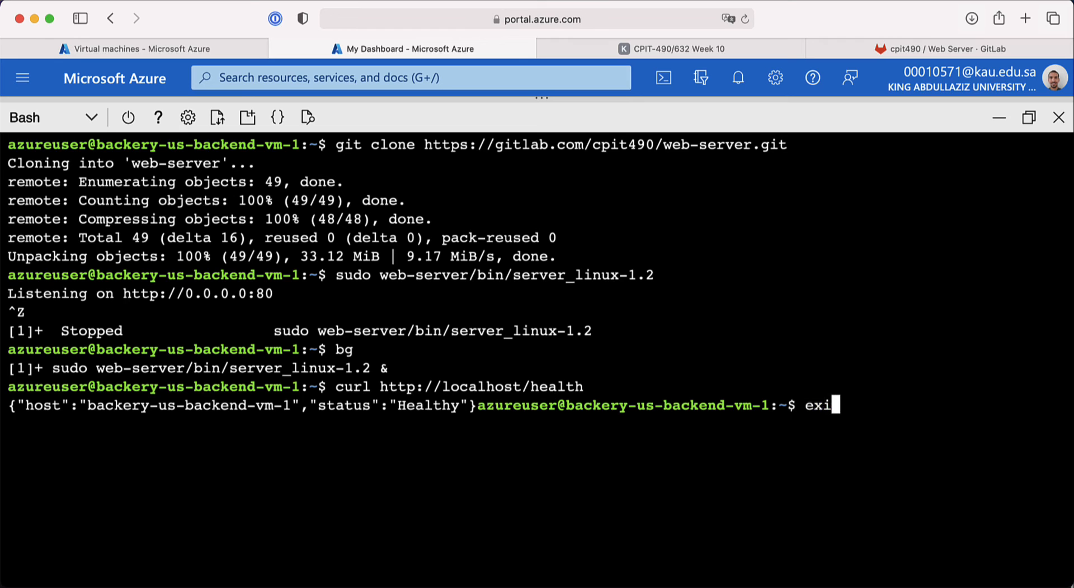
pyautogui.write('t')
pyautogui.press('Return')
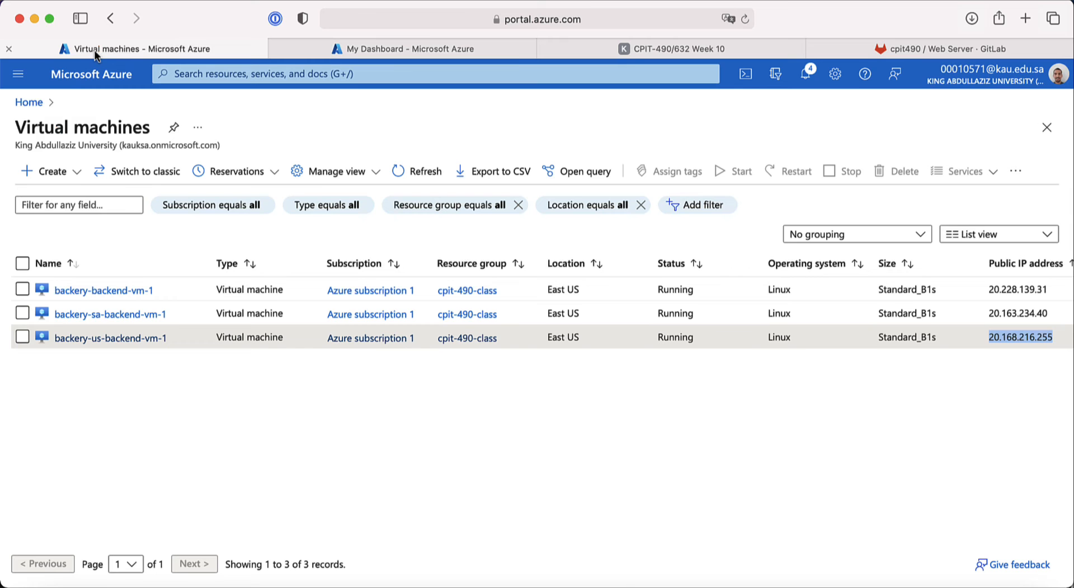
# Step: Go to the CPIT-490 Week 10 slides and find the bakery-vnet Application Gateway diagram
pyautogui.click(135, 49)
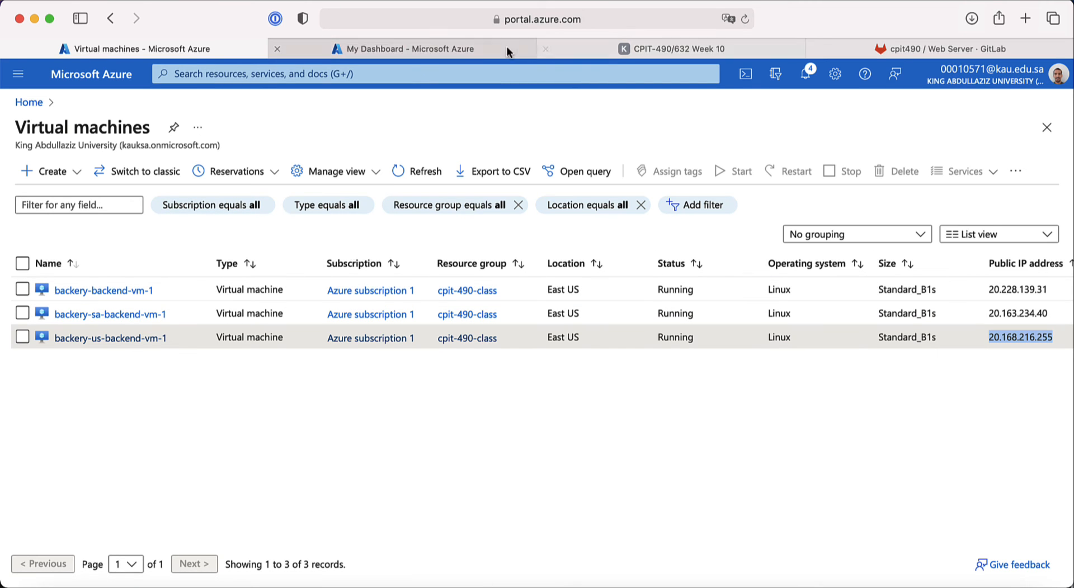
pyautogui.click(604, 50)
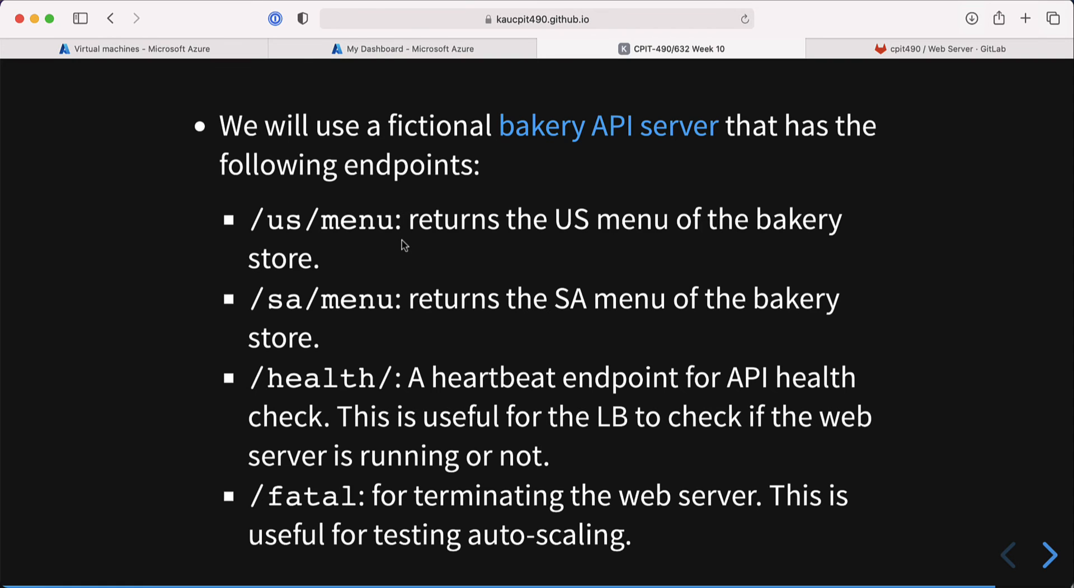
pyautogui.press('Left')
pyautogui.press('Right')
pyautogui.press('Right')
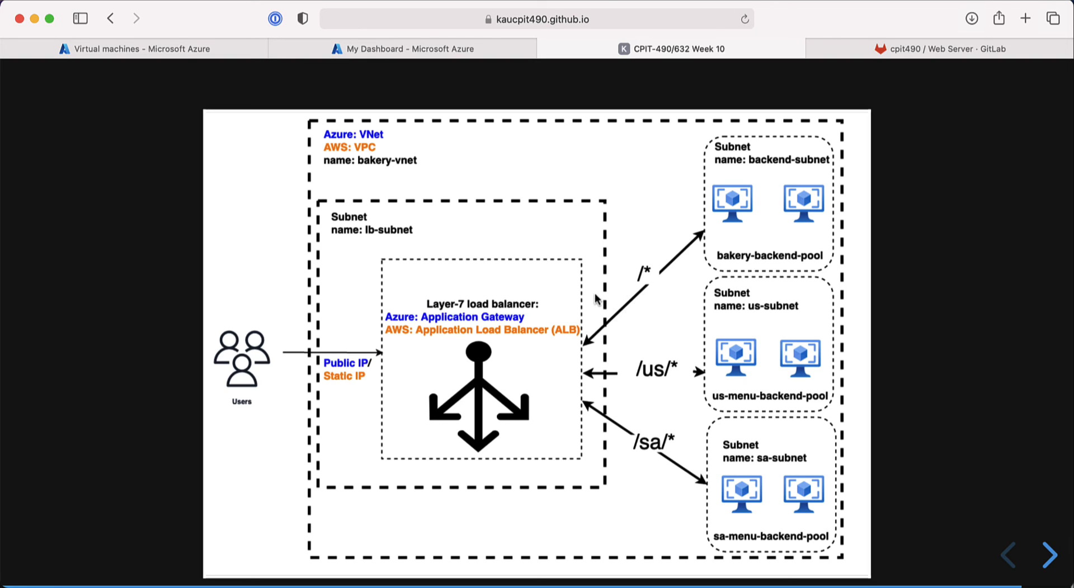
# Step: From Home, go to Application gateways, open bakery-agw and view its Backend pools
pyautogui.click(216, 57)
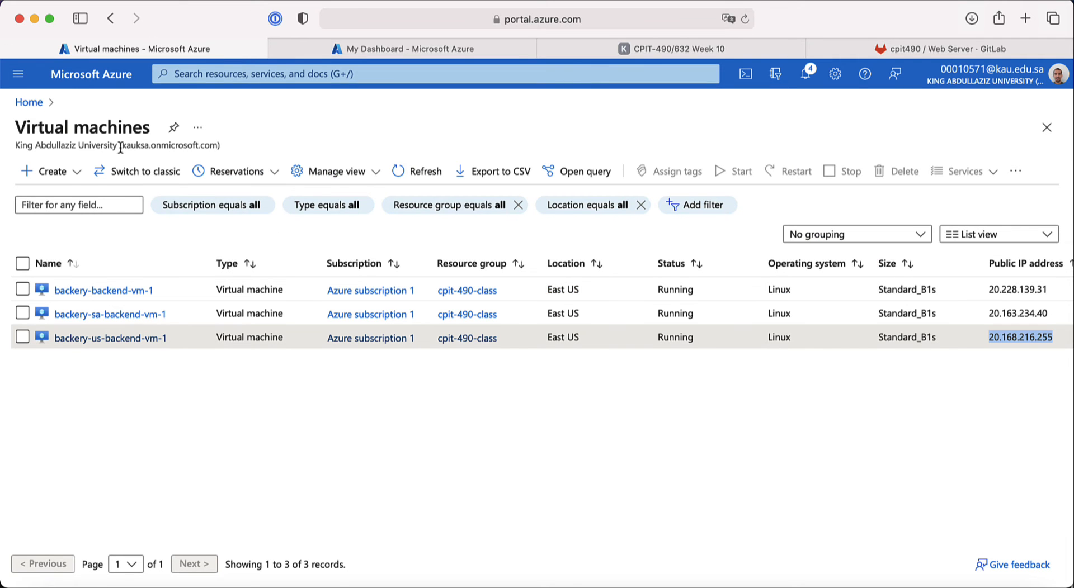
pyautogui.click(42, 102)
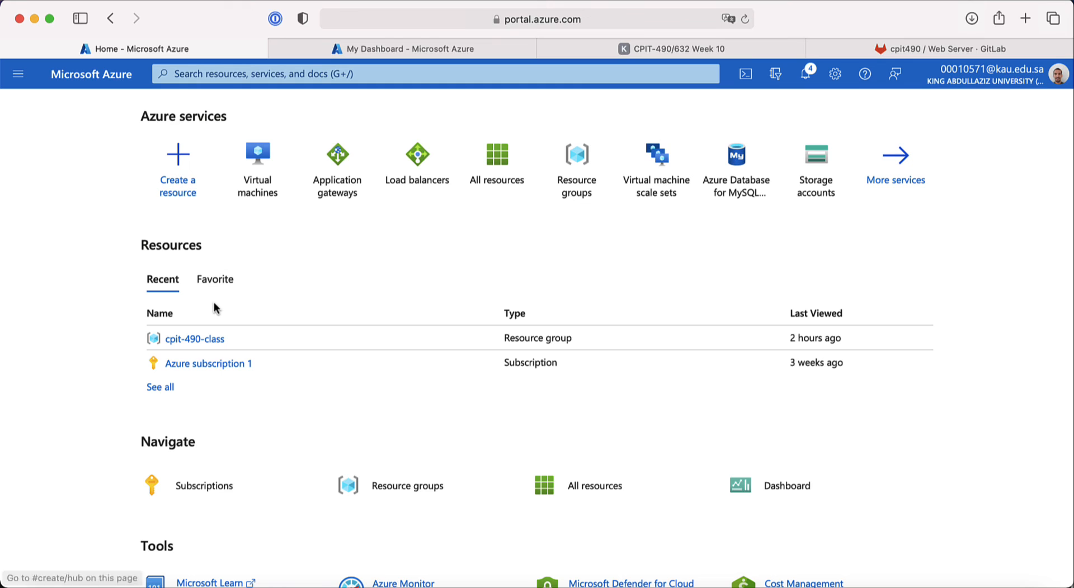
pyautogui.click(337, 195)
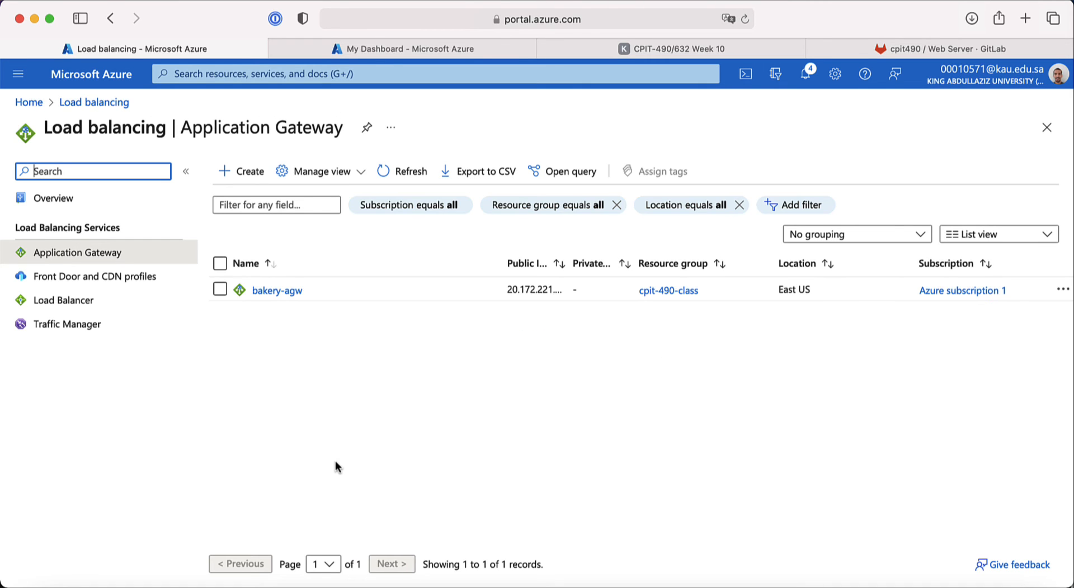
pyautogui.click(278, 291)
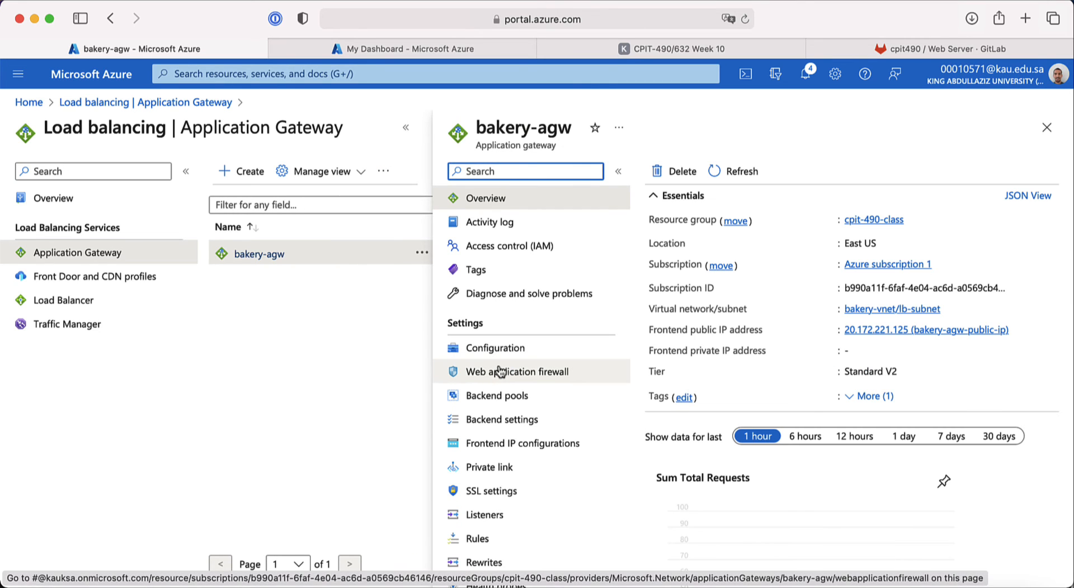
pyautogui.scroll(-2, 490, 381)
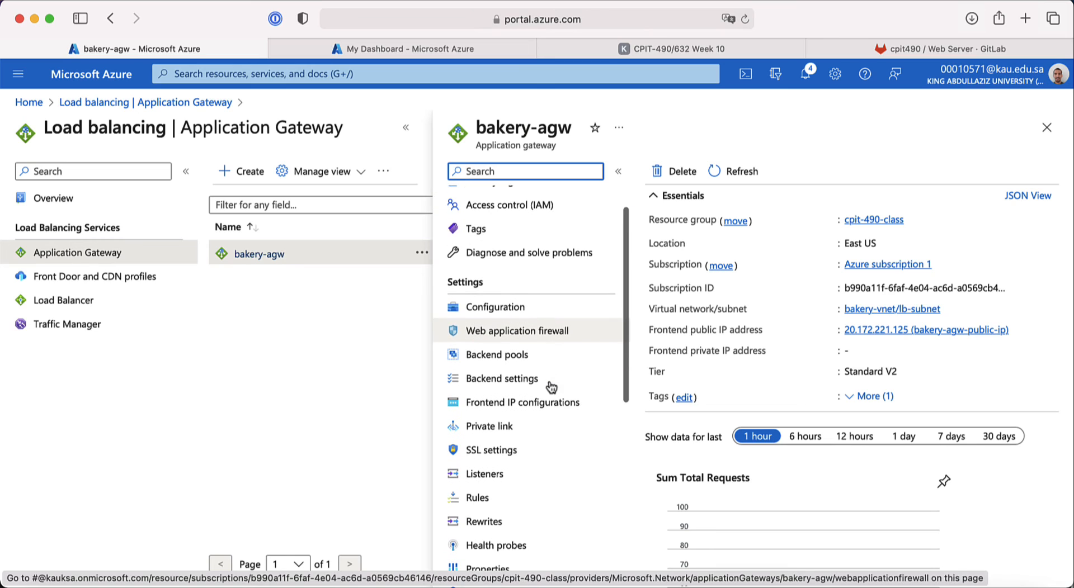
pyautogui.click(522, 361)
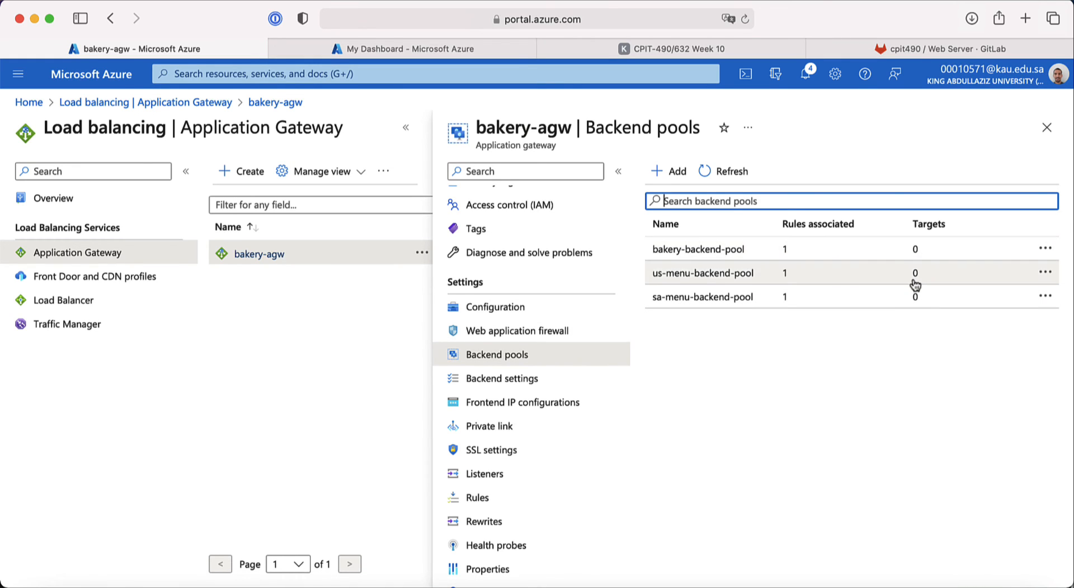
# Step: Set bakery-backend-pool's target type to Virtual machine with backery-backend-v266 (10.0.1.4), then save
pyautogui.click(711, 250)
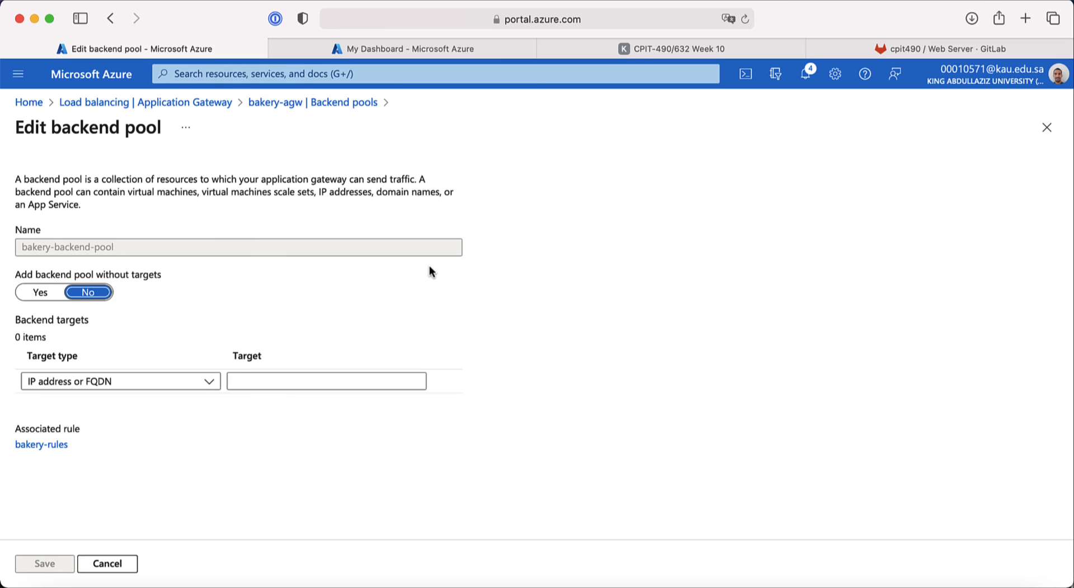
pyautogui.click(201, 384)
pyautogui.click(129, 425)
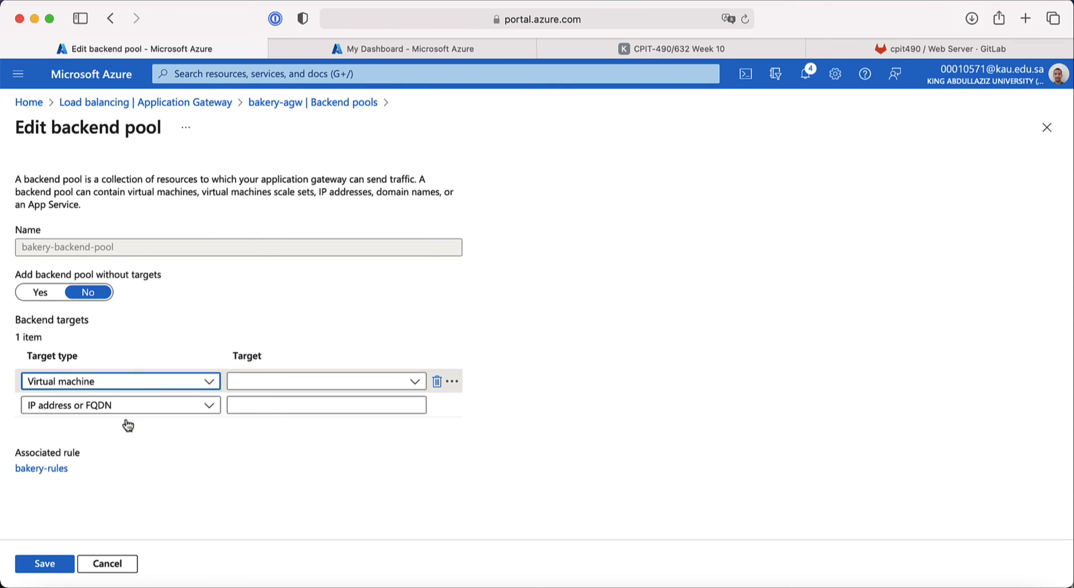
pyautogui.click(335, 384)
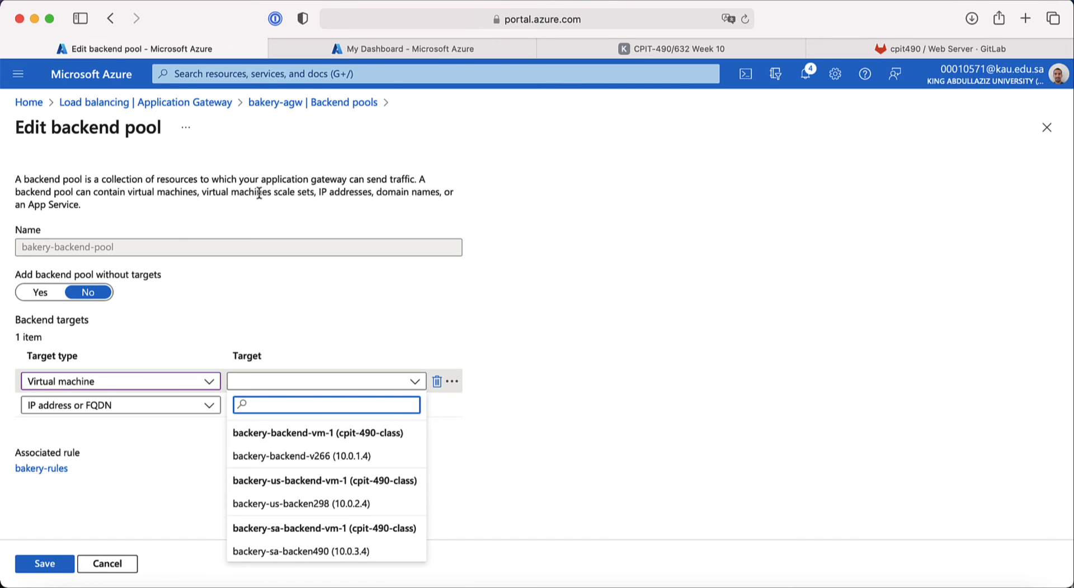
pyautogui.click(640, 51)
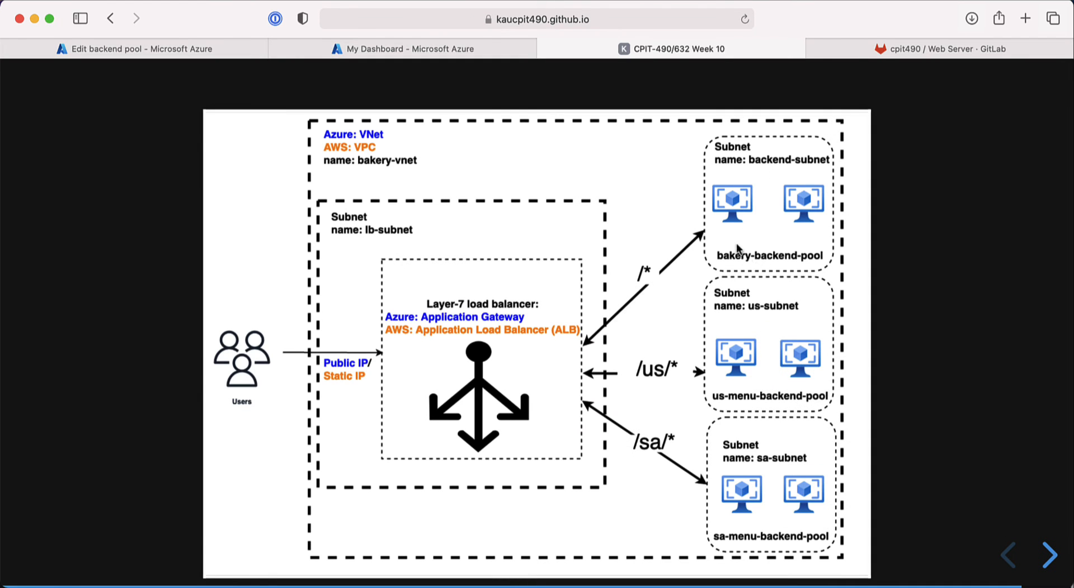
pyautogui.click(168, 49)
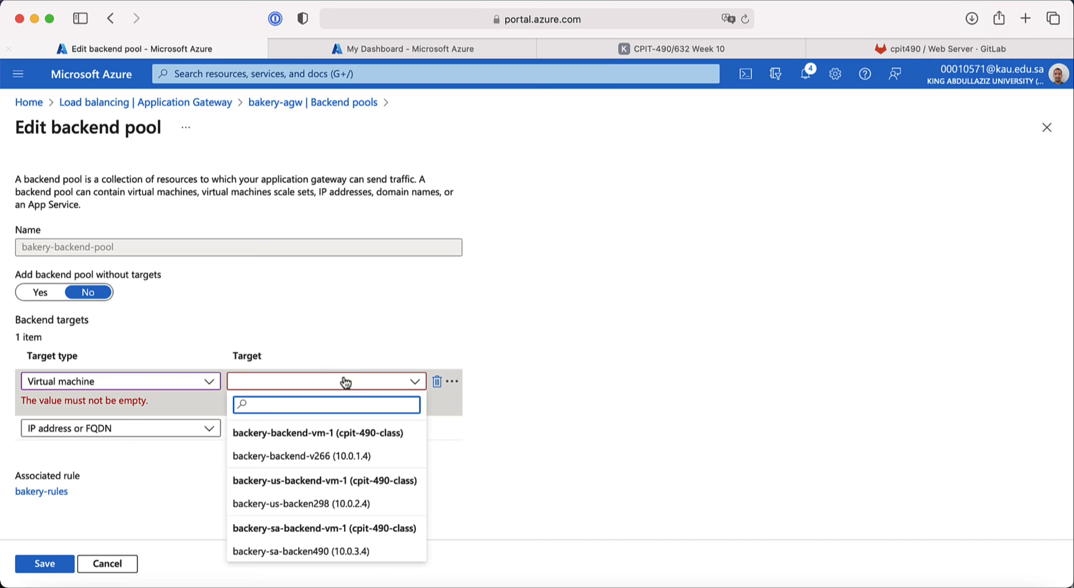
pyautogui.click(337, 462)
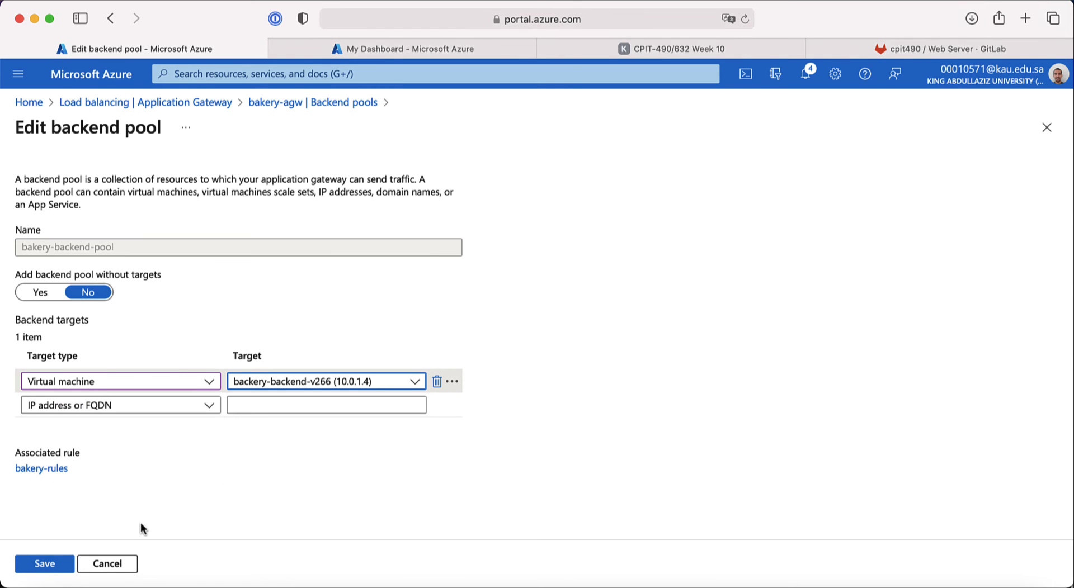
pyautogui.click(50, 565)
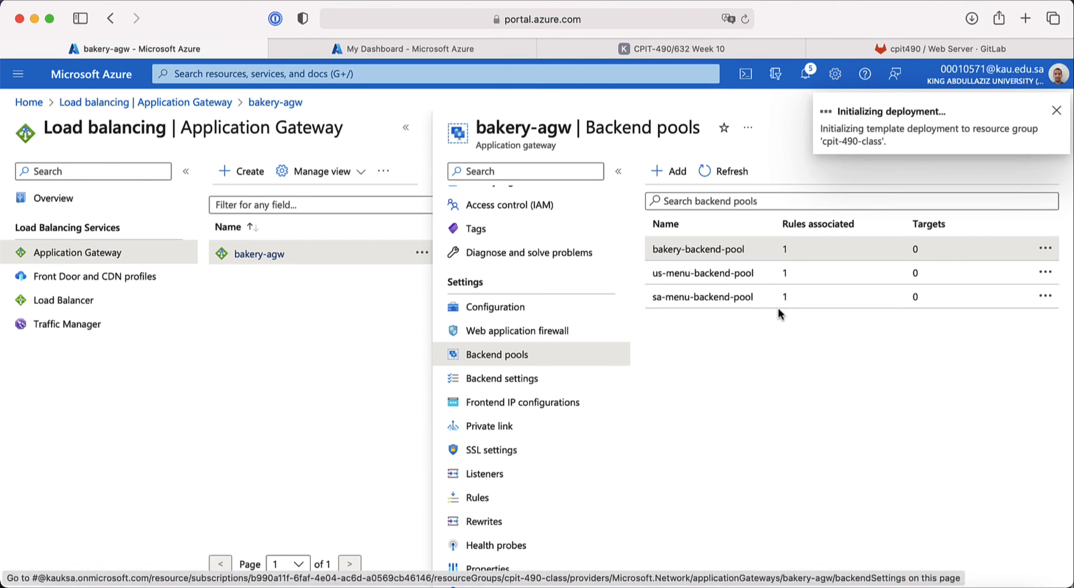
# Step: Give us-menu-backend-pool the virtual machine target backery-us-backen298 (10.0.2.4) and save
pyautogui.click(849, 278)
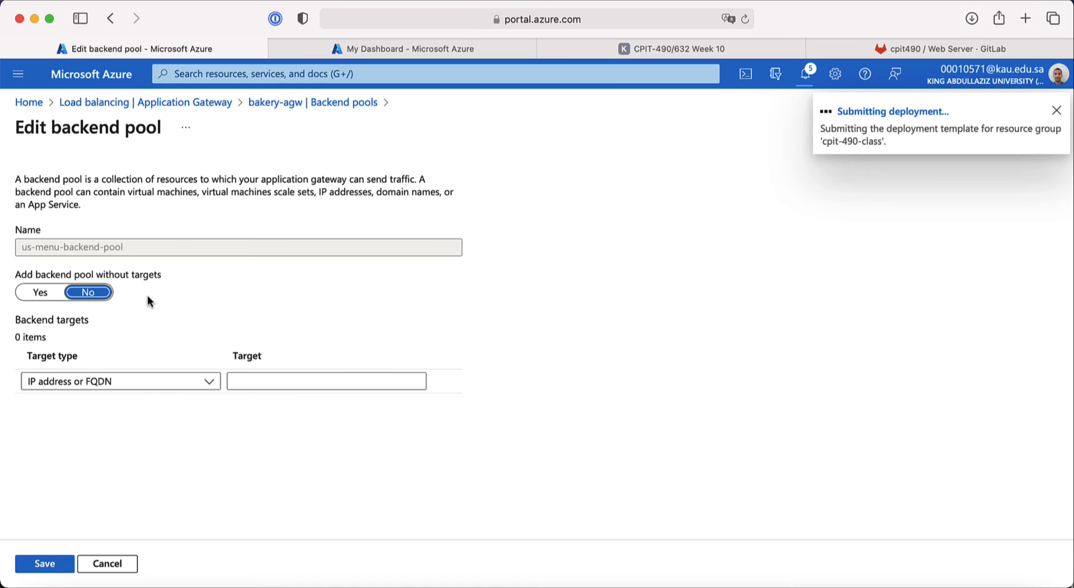
pyautogui.click(138, 380)
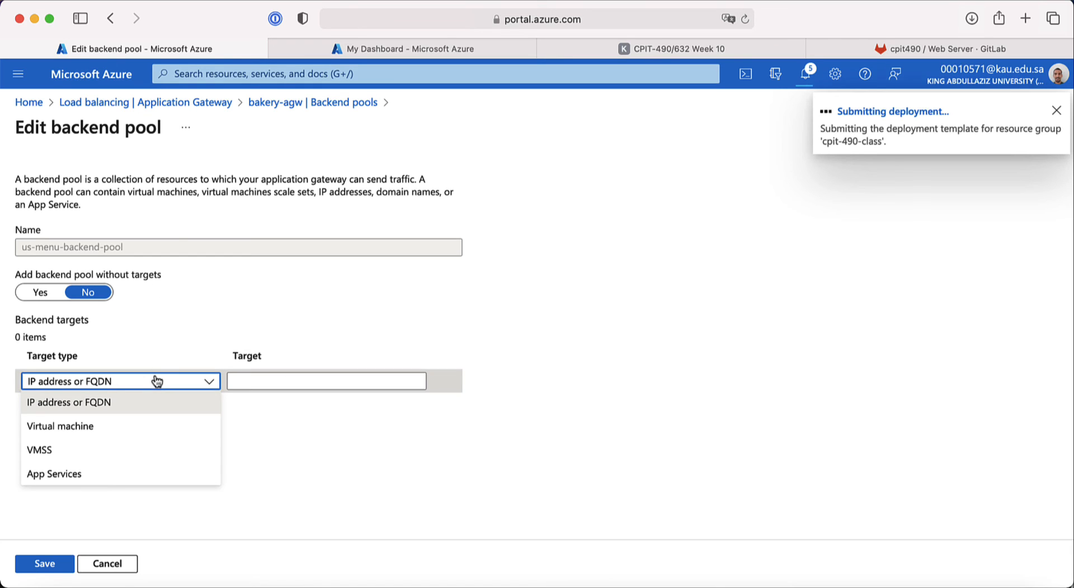
pyautogui.click(106, 431)
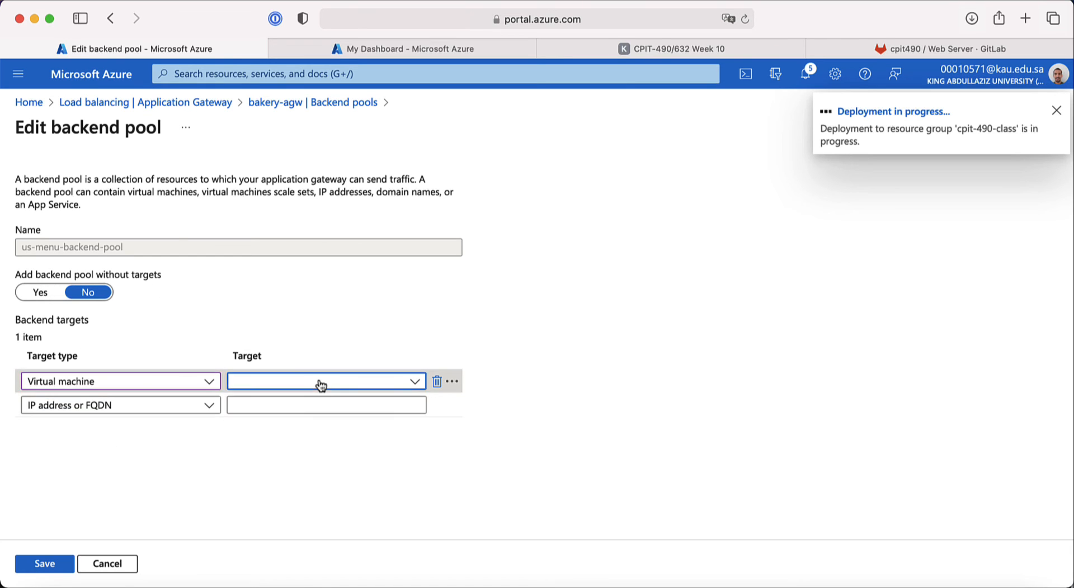
pyautogui.click(320, 383)
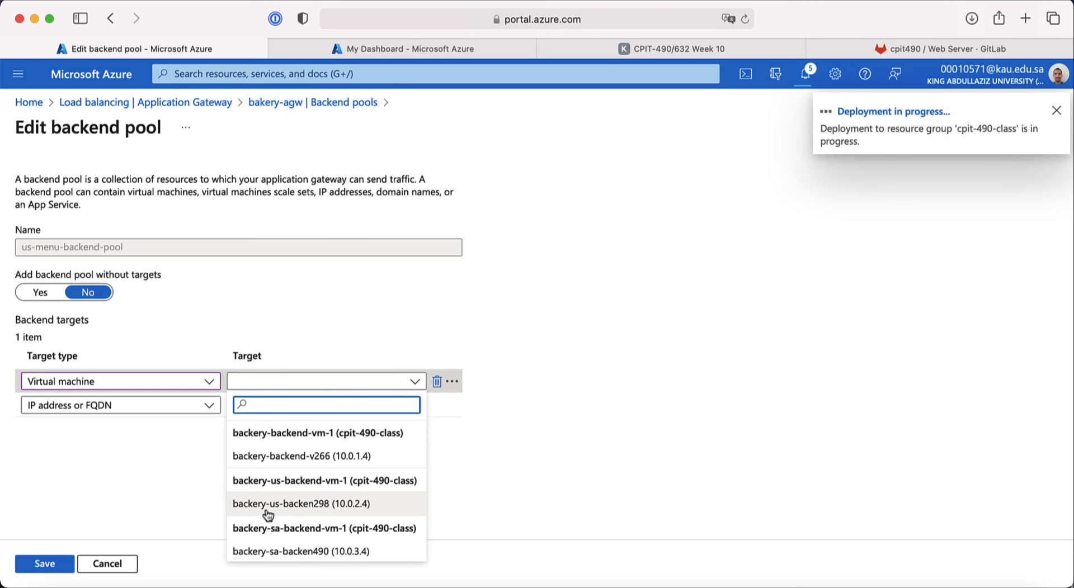
pyautogui.click(318, 506)
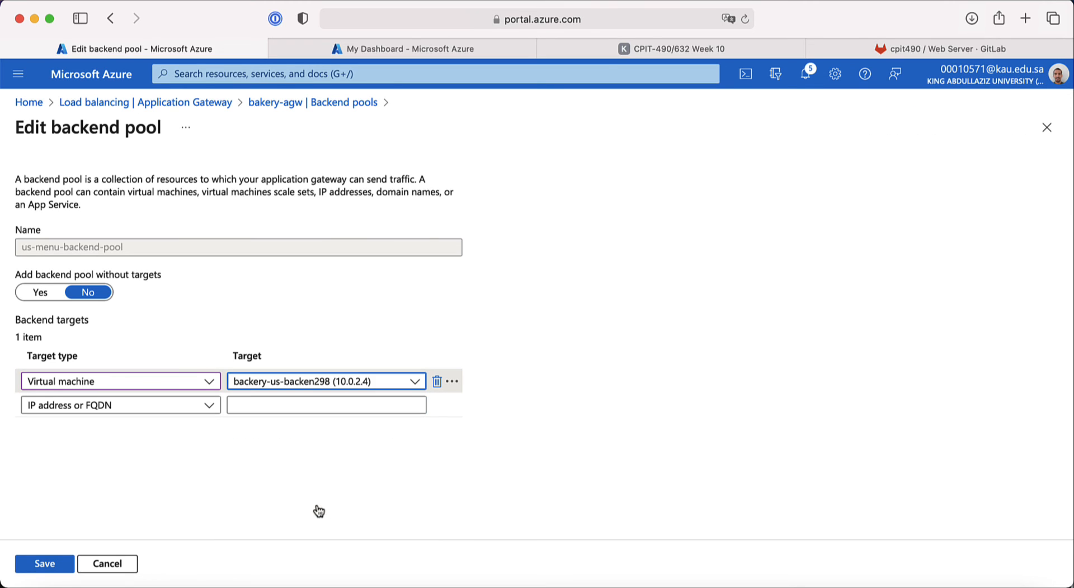
pyautogui.click(65, 566)
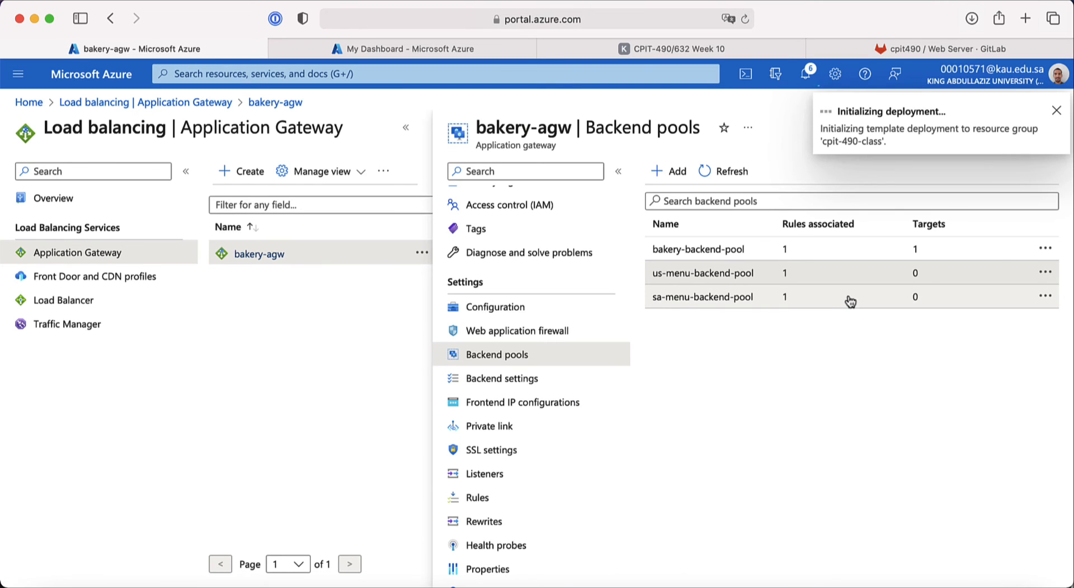
# Step: Give sa-menu-backend-pool the virtual machine target backery-sa-backen490 (10.0.3.4) and save
pyautogui.click(848, 297)
pyautogui.click(188, 385)
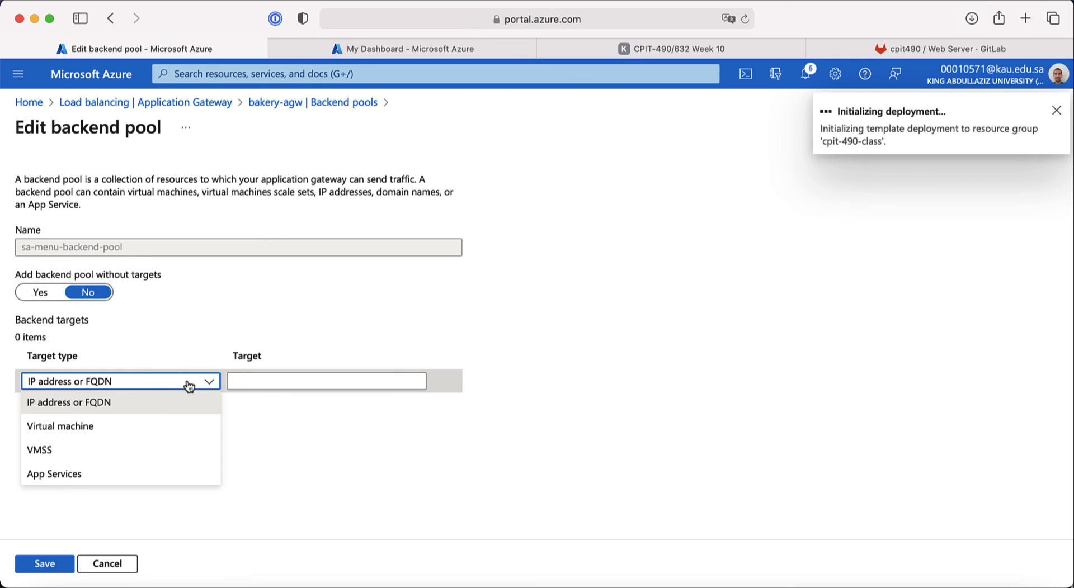
pyautogui.click(77, 430)
pyautogui.click(292, 388)
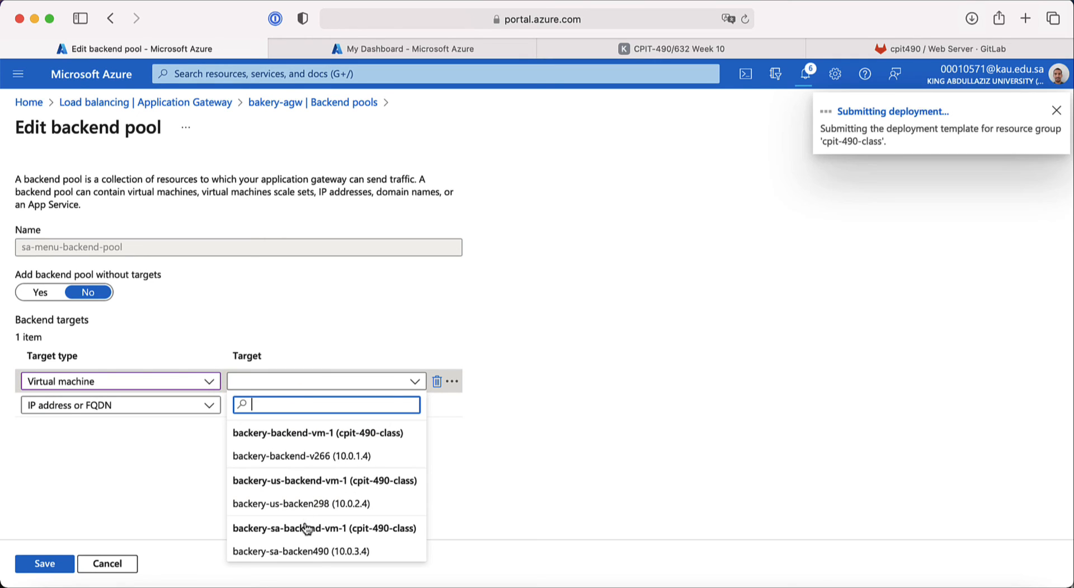
pyautogui.click(305, 552)
pyautogui.click(45, 564)
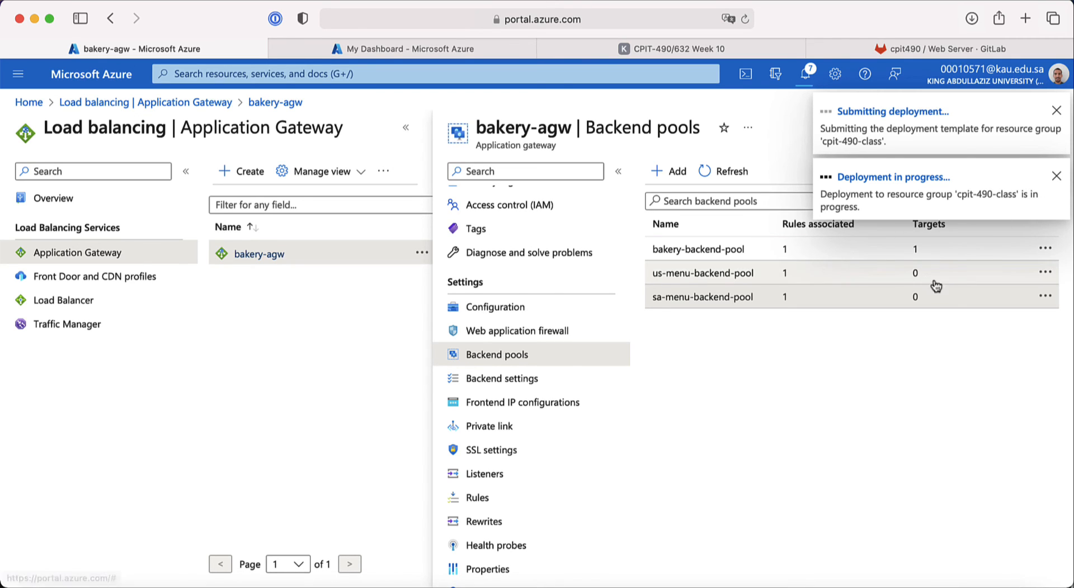
# Step: Check the load-balancer diagram slide, then scroll GitLab's Web Server README to the /health endpoint docs
pyautogui.scroll(2, 499, 328)
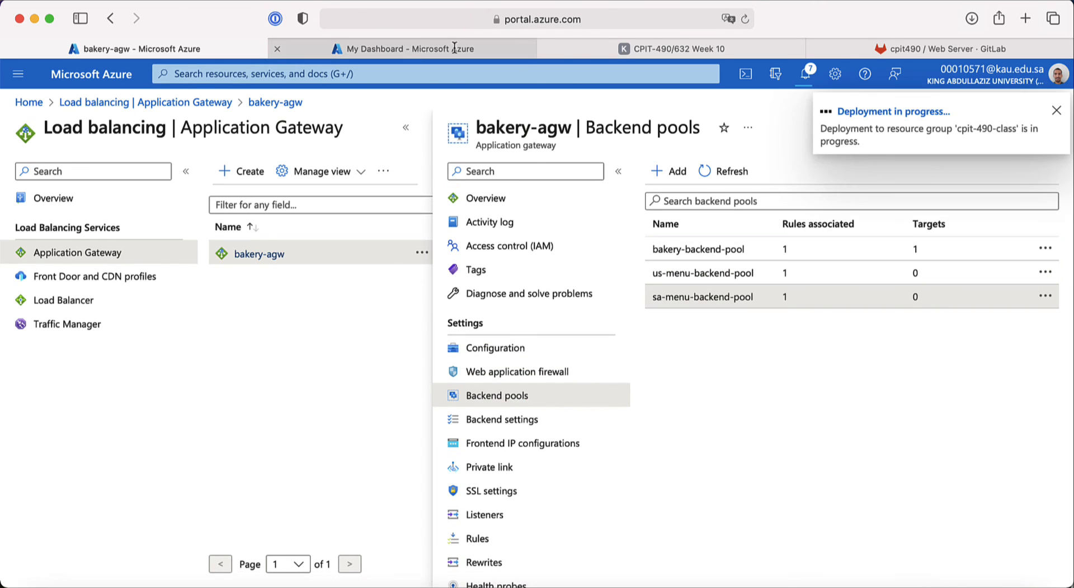
pyautogui.click(677, 51)
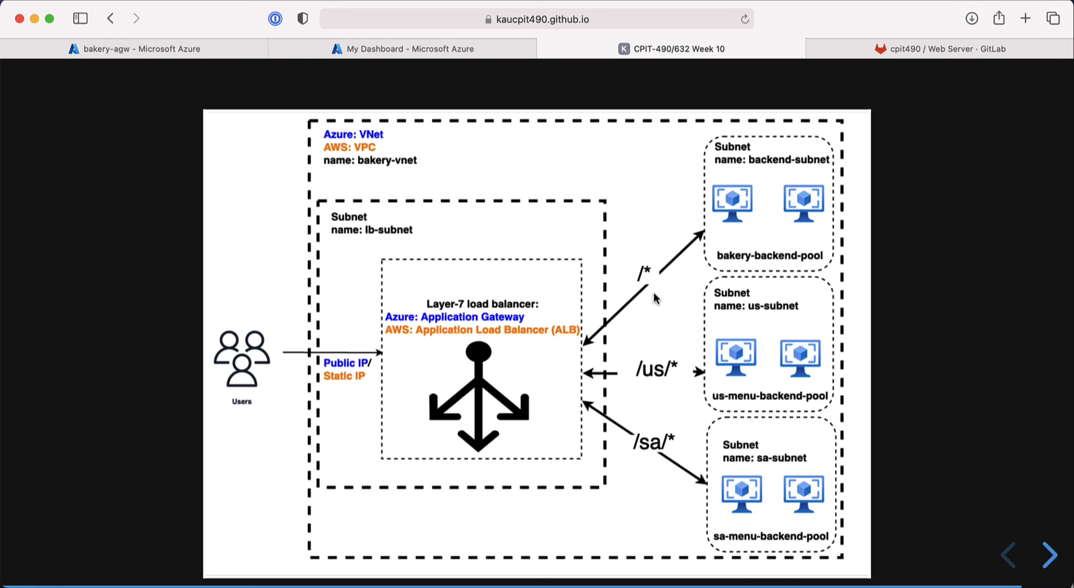
pyautogui.click(893, 50)
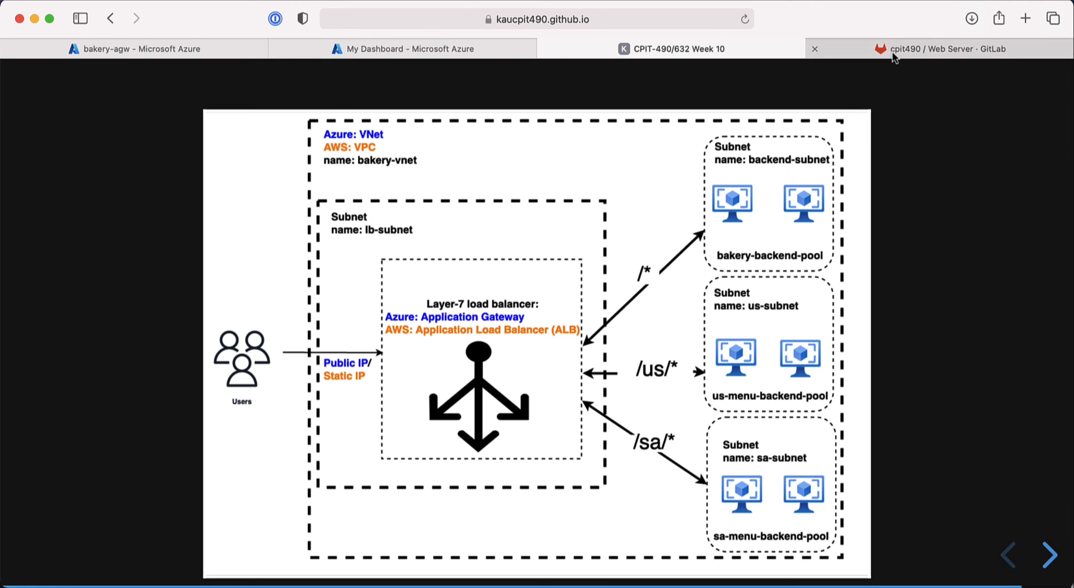
pyautogui.scroll(-6, 534, 353)
pyautogui.scroll(-15, 535, 353)
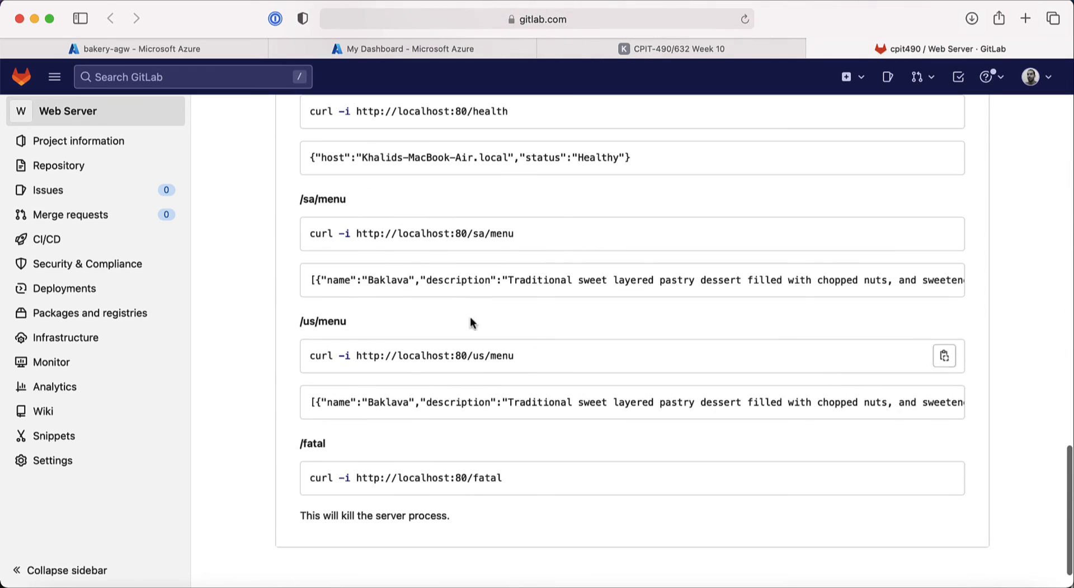
pyautogui.scroll(5, 375, 249)
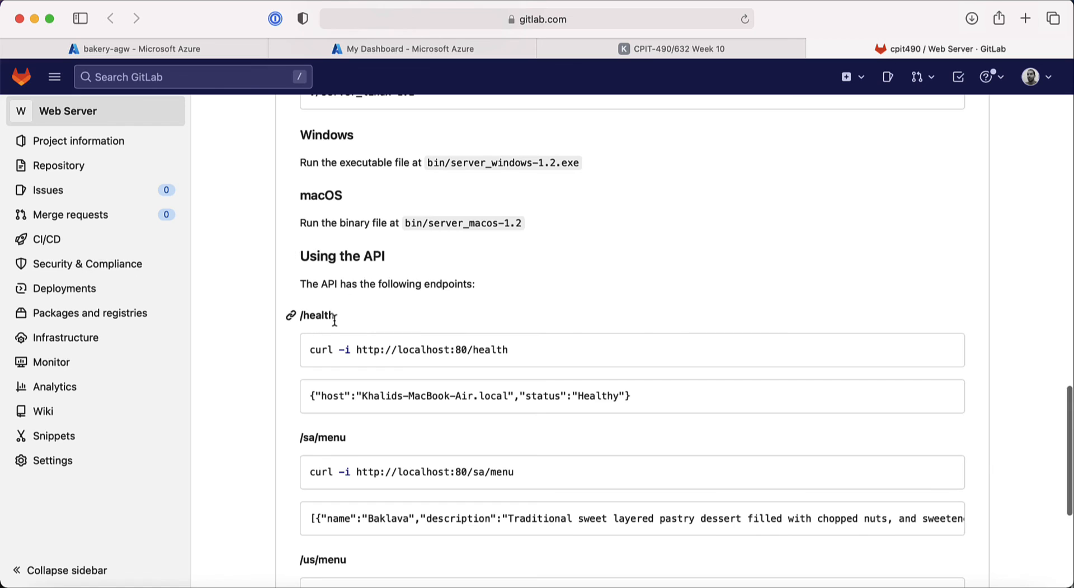
pyautogui.scroll(5, 334, 320)
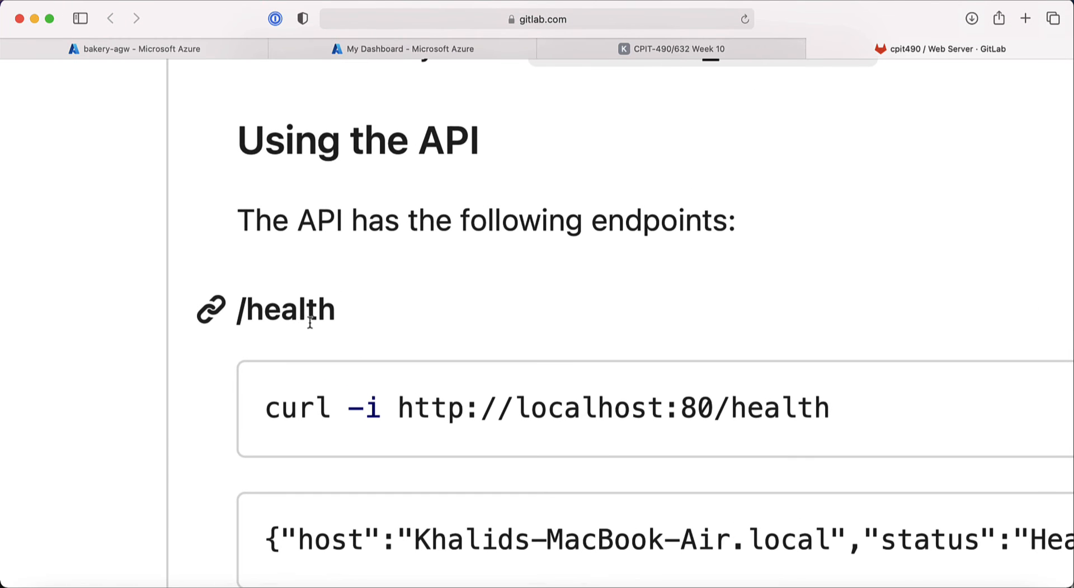
# Step: Refresh the bakery-agw backend pools list to confirm each pool now has one target
pyautogui.click(233, 46)
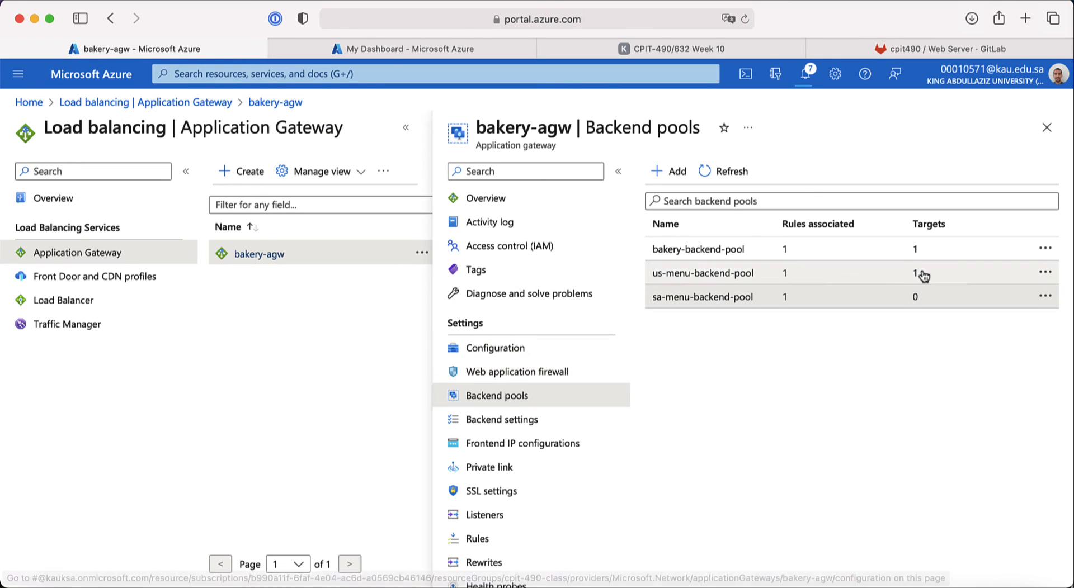
pyautogui.click(758, 179)
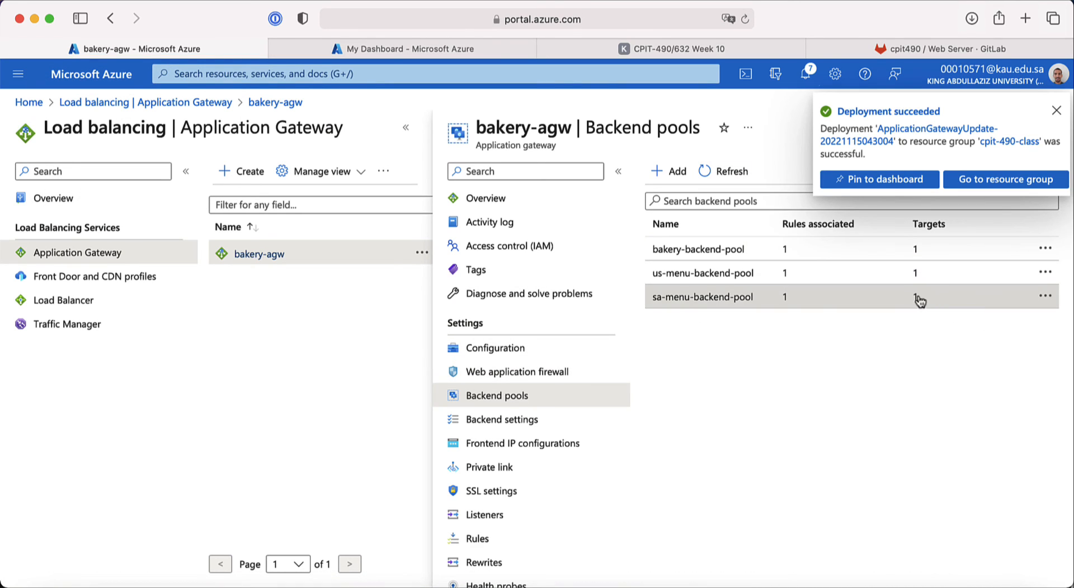
pyautogui.click(1056, 111)
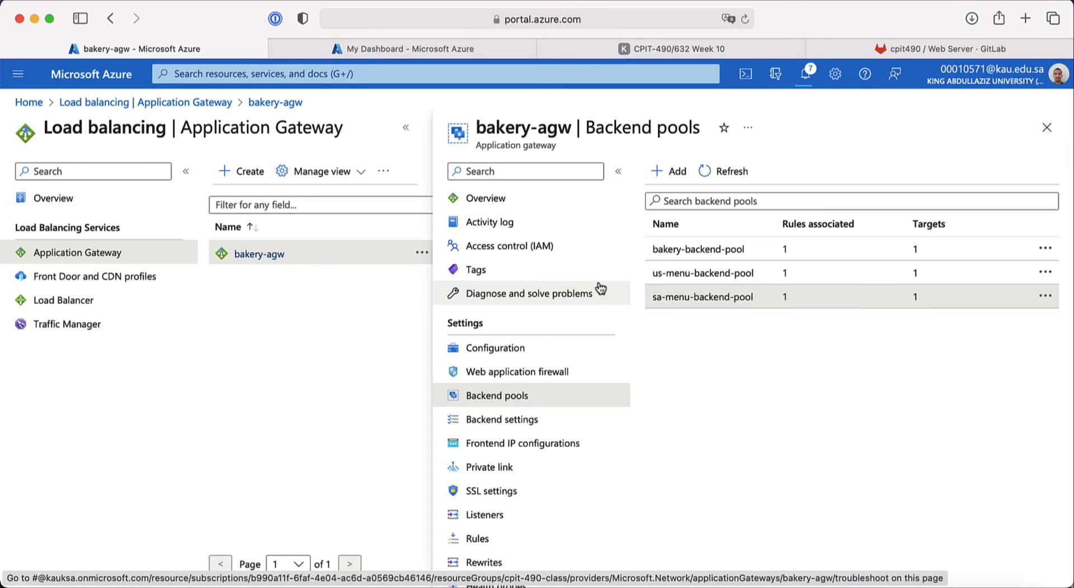
# Step: View Backend health, showing 10.0.2.4, 10.0.3.4 and 10.0.1.4 all Unhealthy on port 80
pyautogui.scroll(-5, 555, 411)
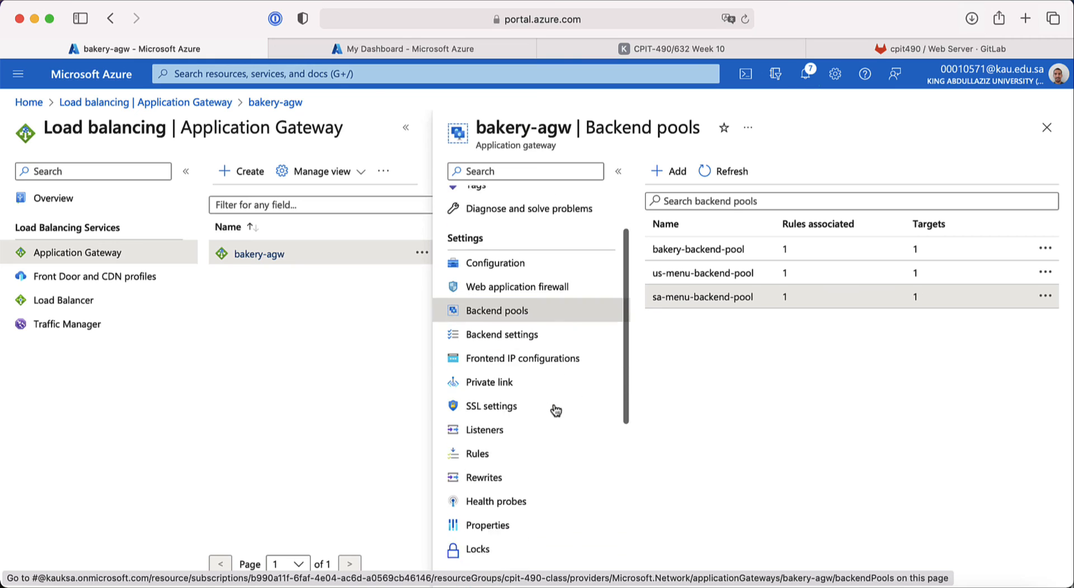
pyautogui.scroll(3, 556, 411)
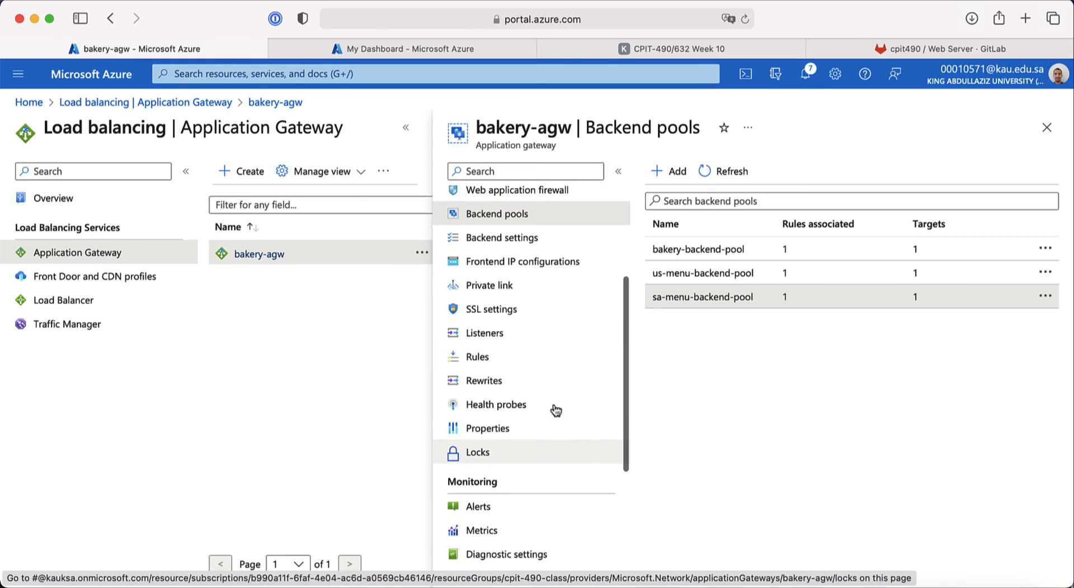
pyautogui.scroll(-10, 554, 408)
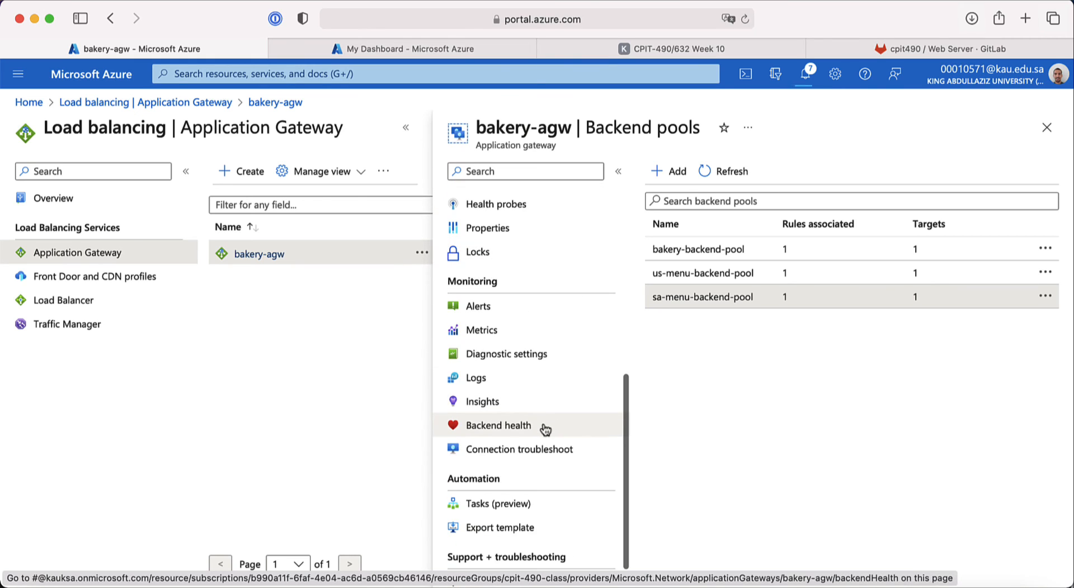
pyautogui.scroll(5, 540, 432)
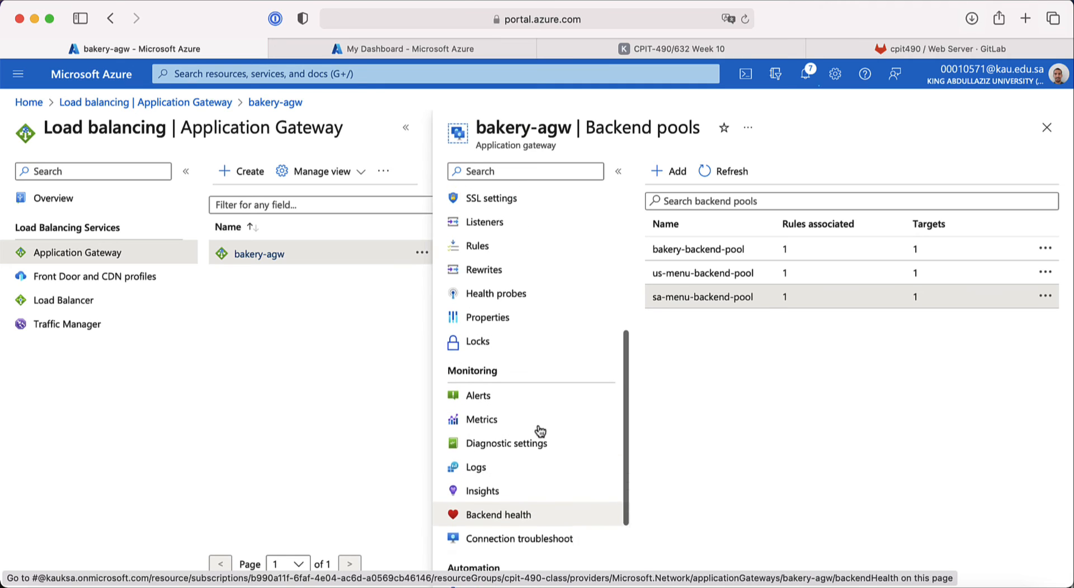
pyautogui.scroll(-2, 538, 448)
pyautogui.click(524, 497)
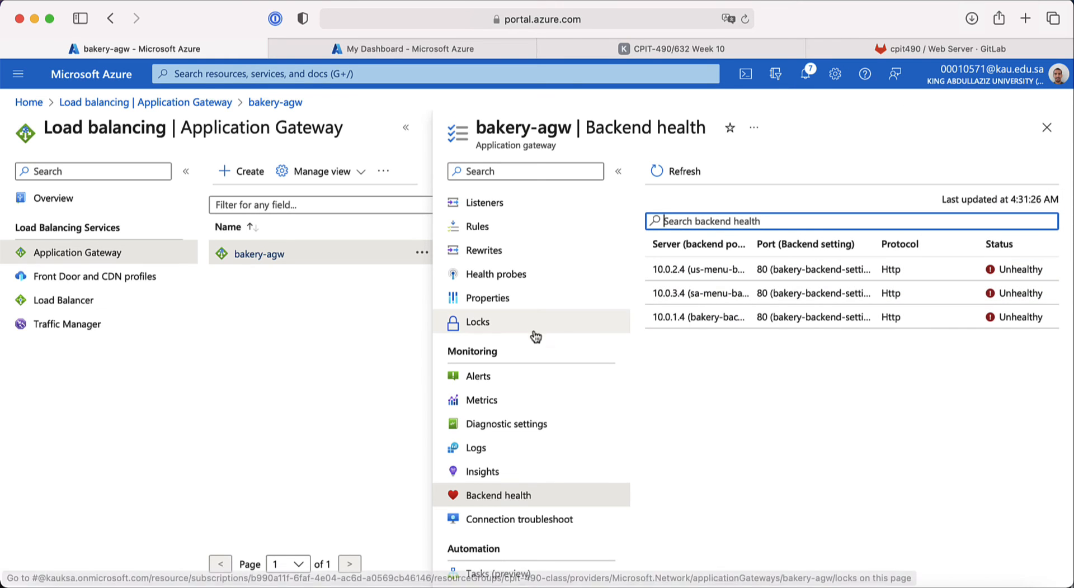
pyautogui.scroll(6, 500, 353)
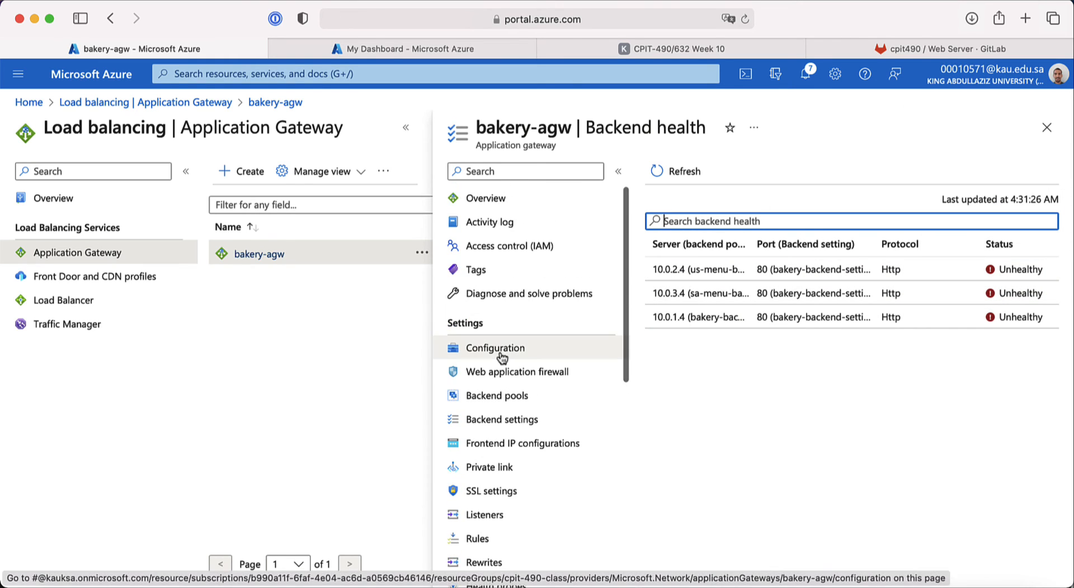
pyautogui.scroll(-1, 522, 432)
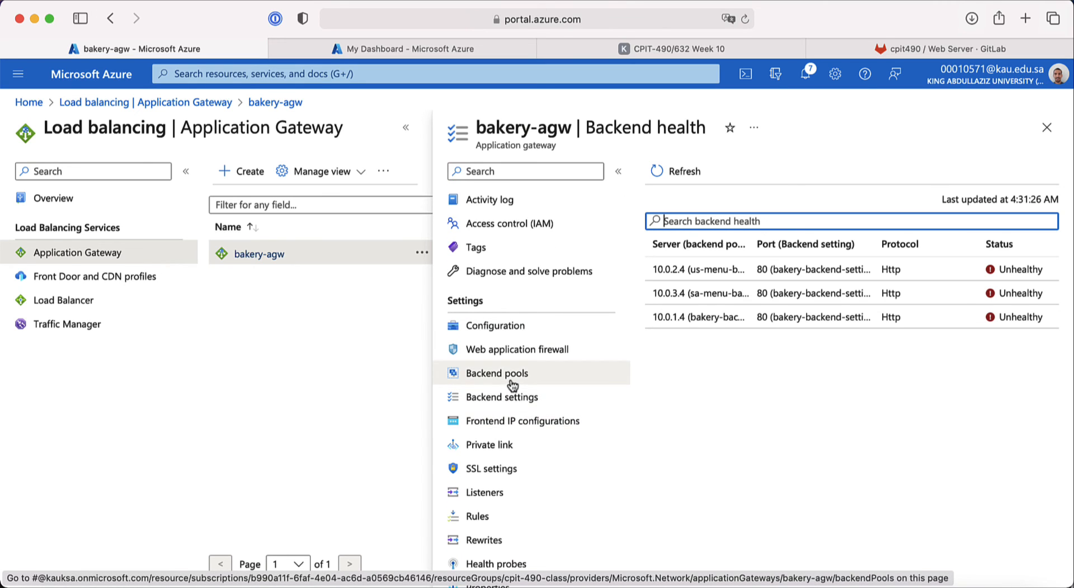
pyautogui.scroll(-3, 520, 437)
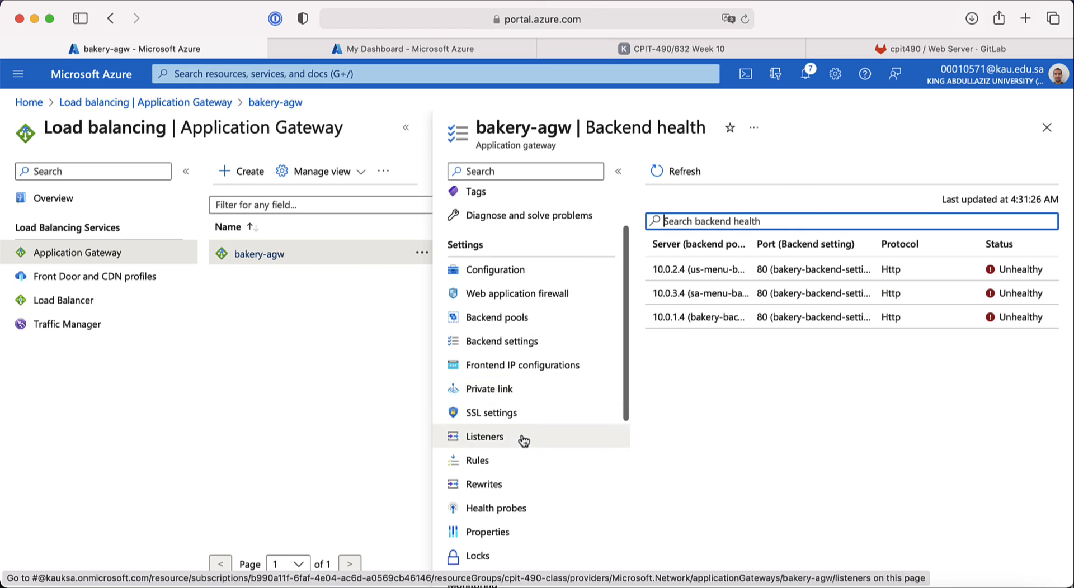
pyautogui.scroll(-1, 524, 442)
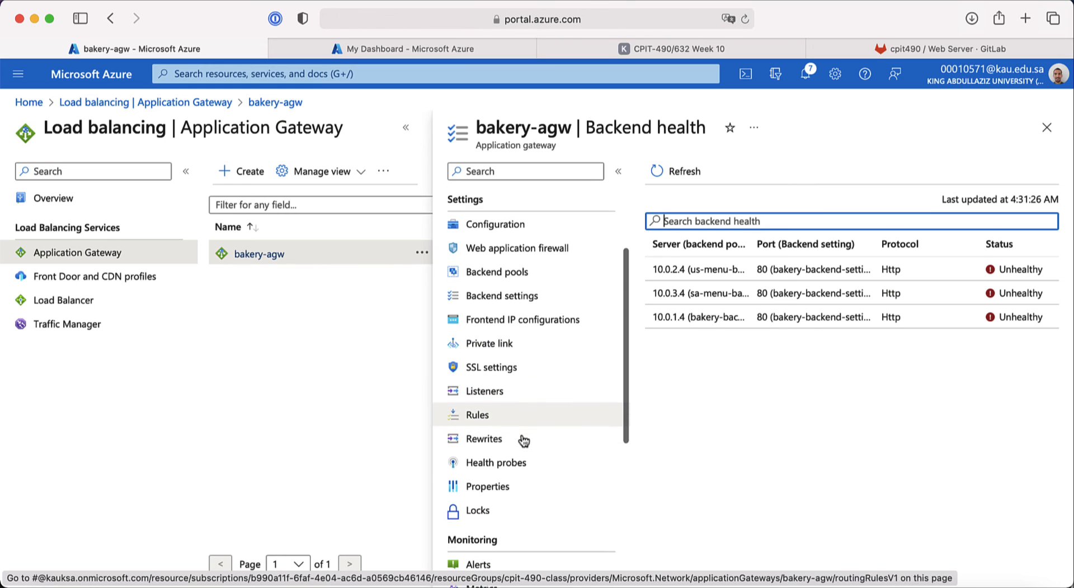
# Step: Start a new bakery-agw health probe named health-probe using HTTP with host 127.0.0.1
pyautogui.click(516, 469)
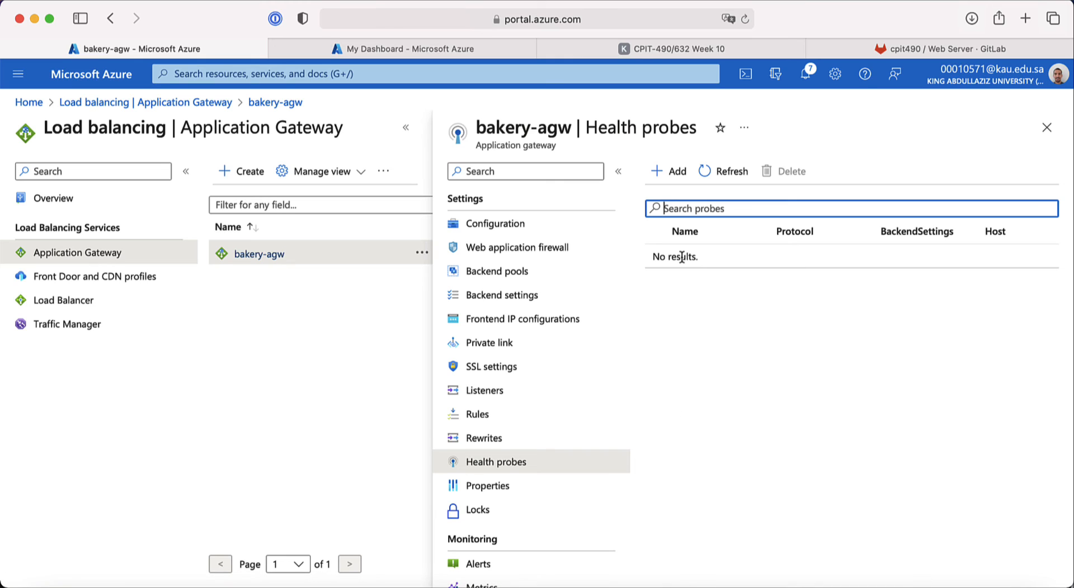
pyautogui.click(668, 172)
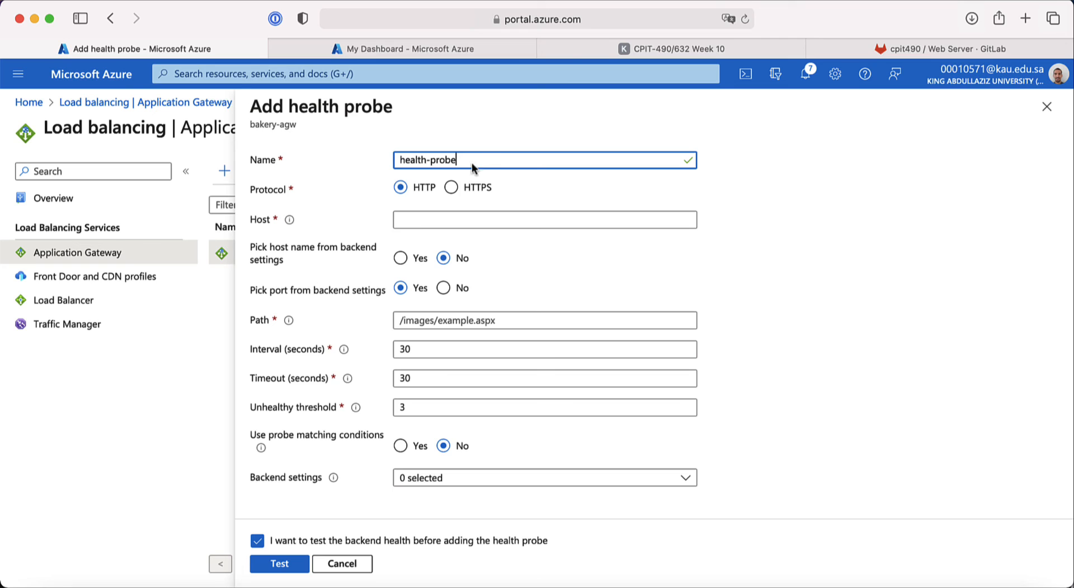
pyautogui.click(417, 224)
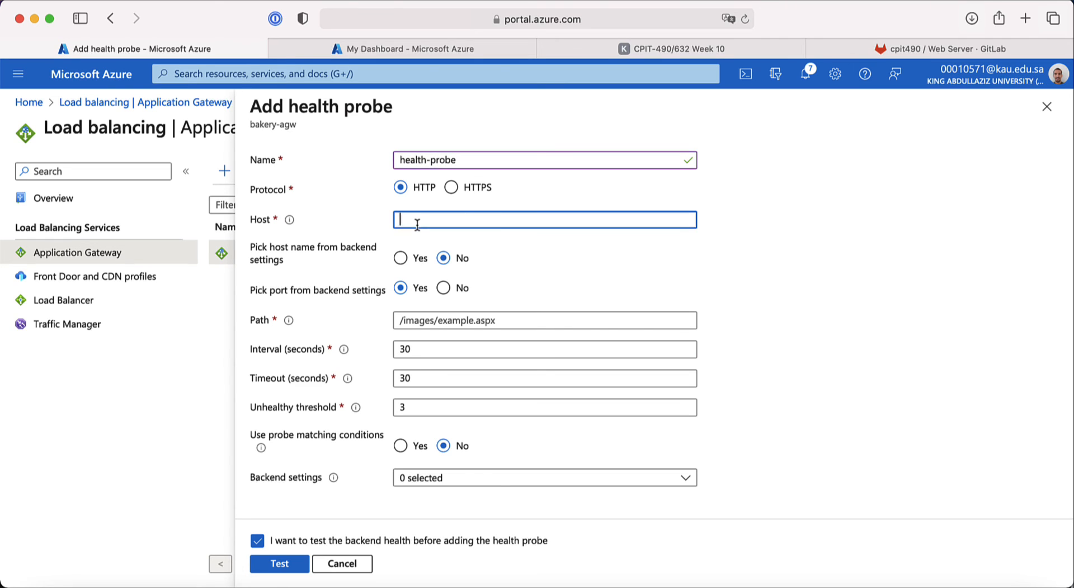
pyautogui.moveTo(288, 224)
pyautogui.write('.0.0.1')
# Step: Enter /health as the probe path
pyautogui.moveTo(289, 323)
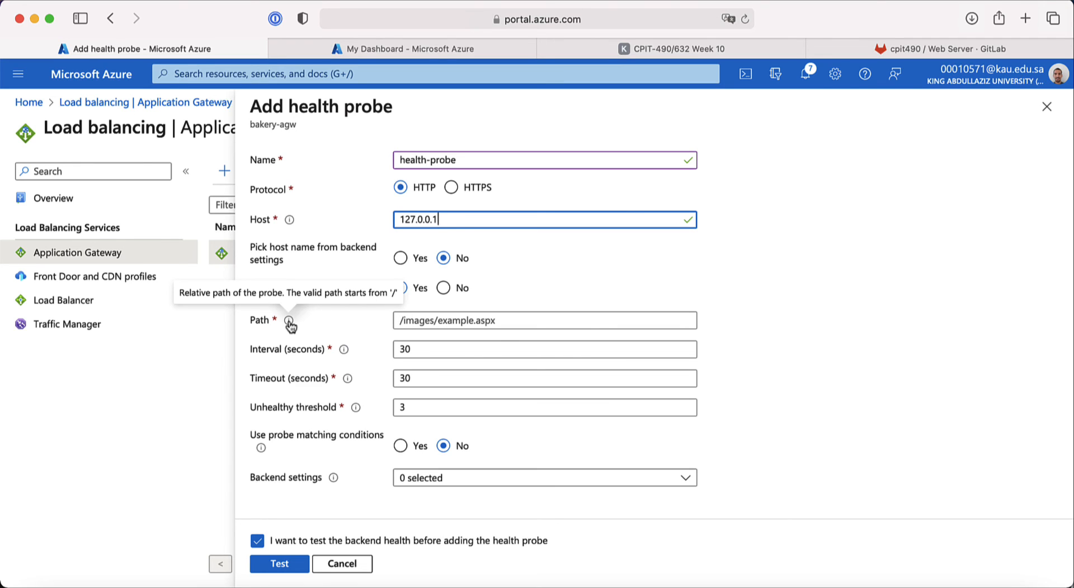
pyautogui.click(419, 323)
pyautogui.write('/')
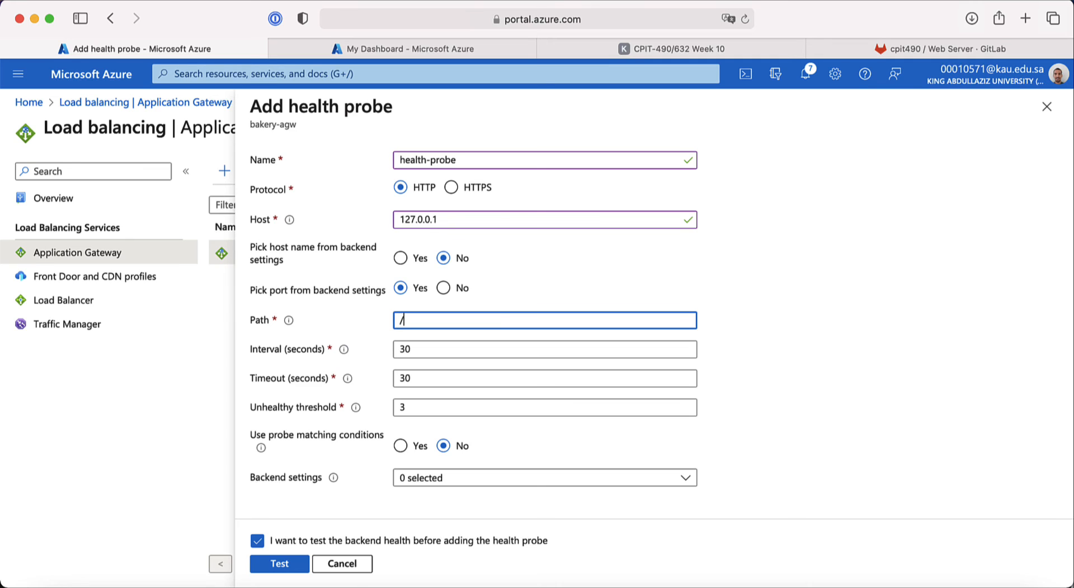
pyautogui.write('health')
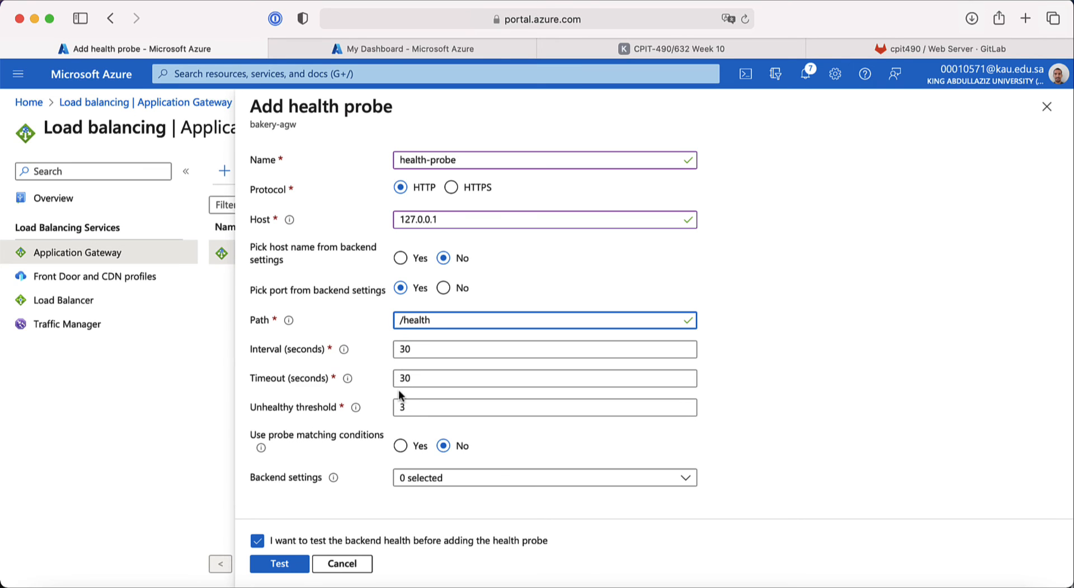
# Step: Test health-probe and read the 'Nothing to test as no HTTP Settings selected' notice
pyautogui.moveTo(334, 478)
pyautogui.click(275, 564)
pyautogui.moveTo(346, 382)
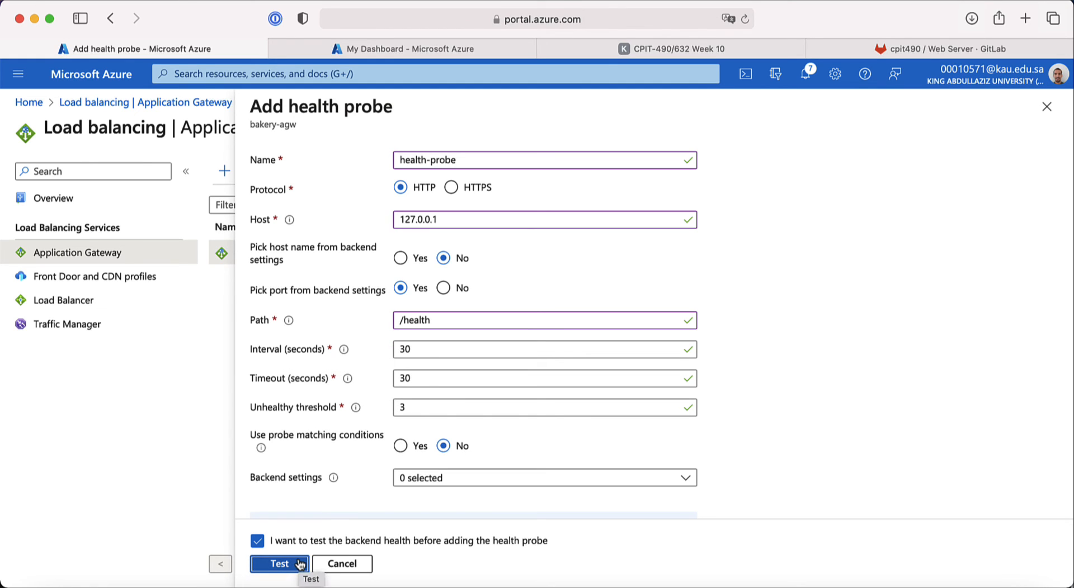
pyautogui.click(292, 565)
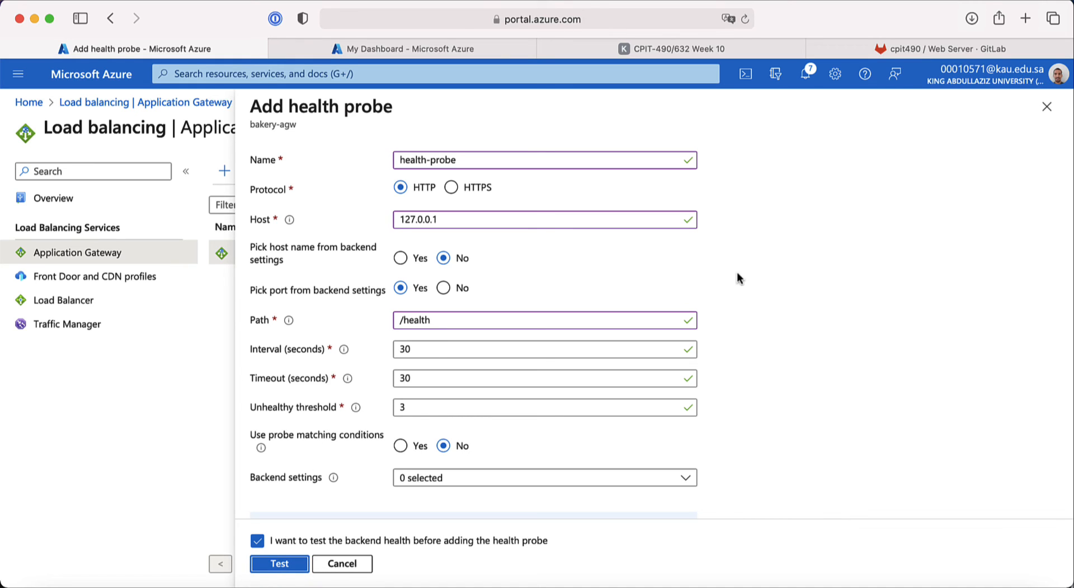
pyautogui.scroll(-3, 747, 282)
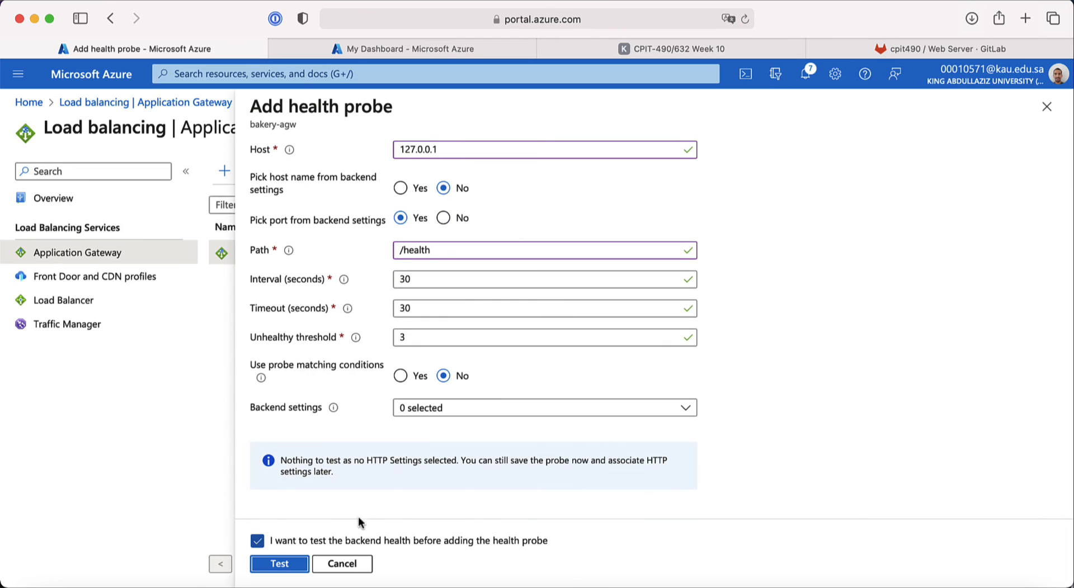
pyautogui.scroll(2, 360, 422)
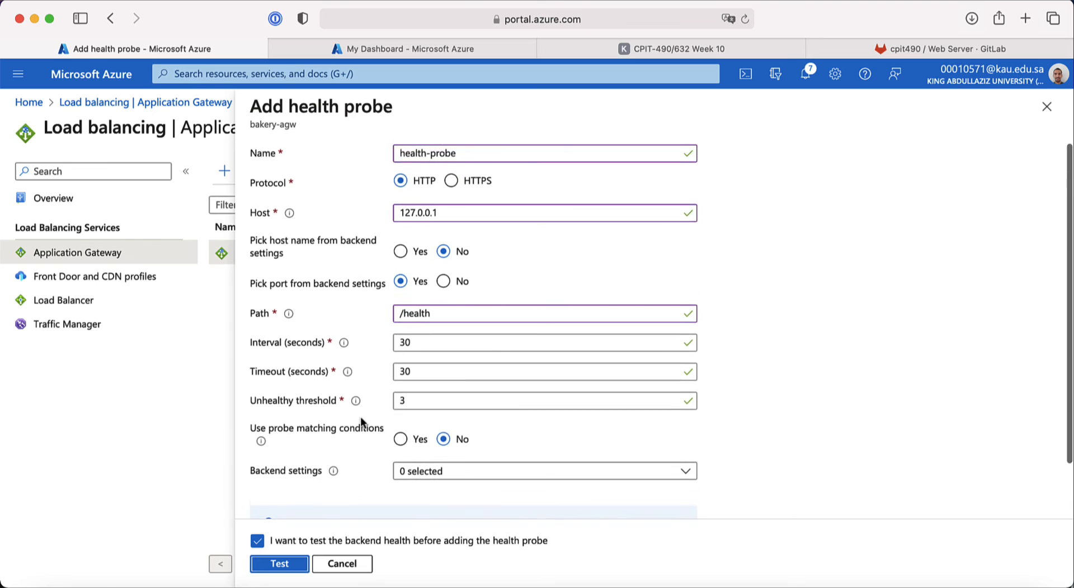
pyautogui.scroll(-2, 392, 442)
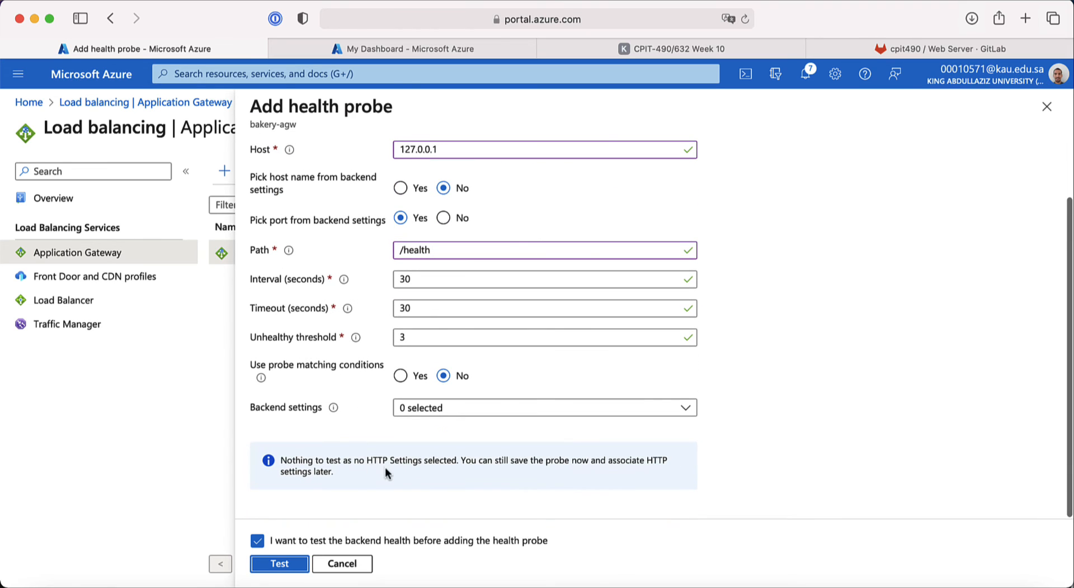
pyautogui.scroll(2, 362, 393)
pyautogui.scroll(1, 362, 393)
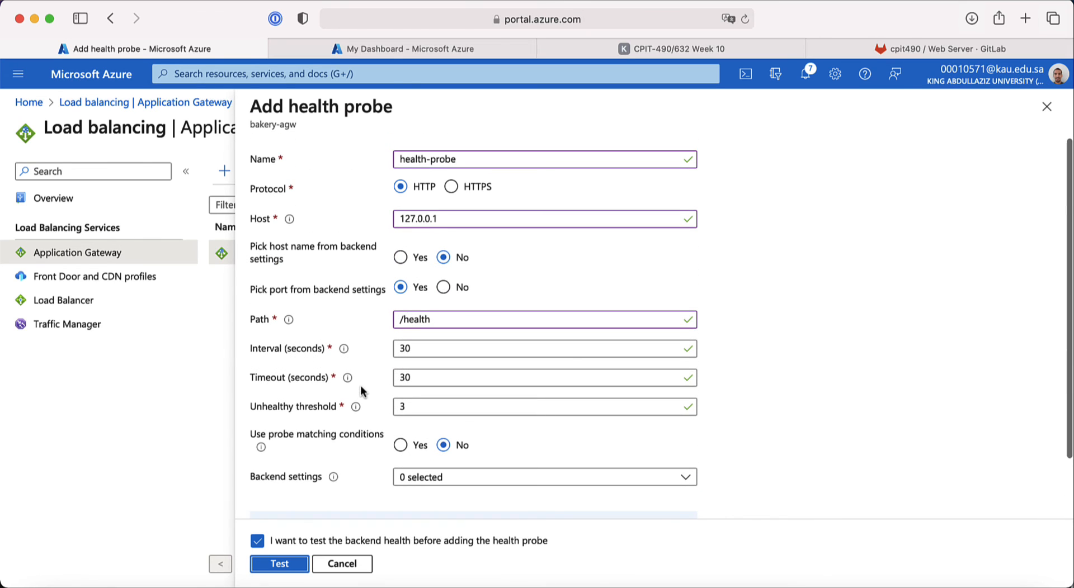
pyautogui.scroll(-1, 360, 387)
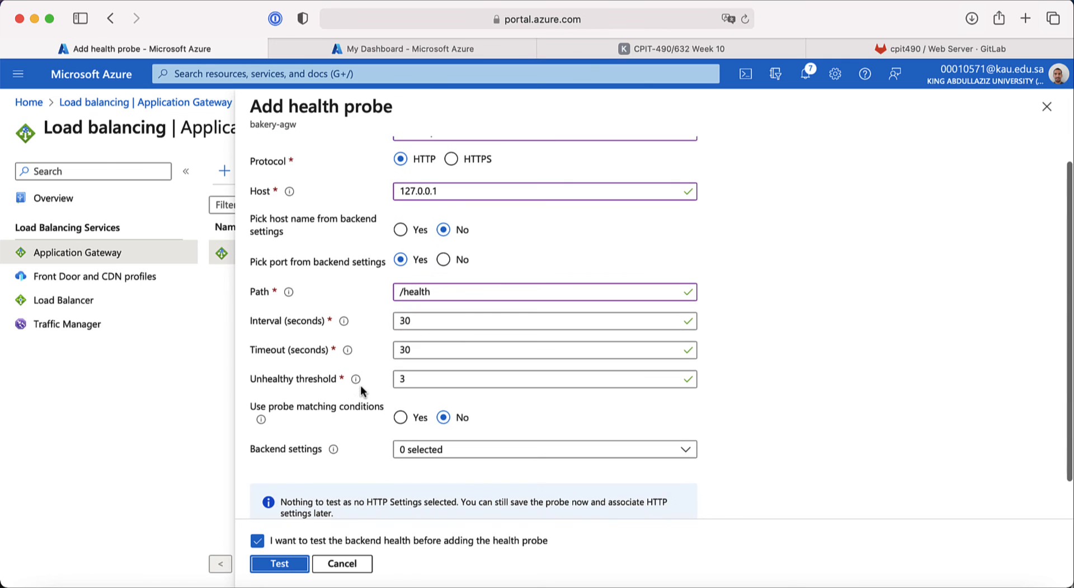
pyautogui.scroll(-1, 362, 392)
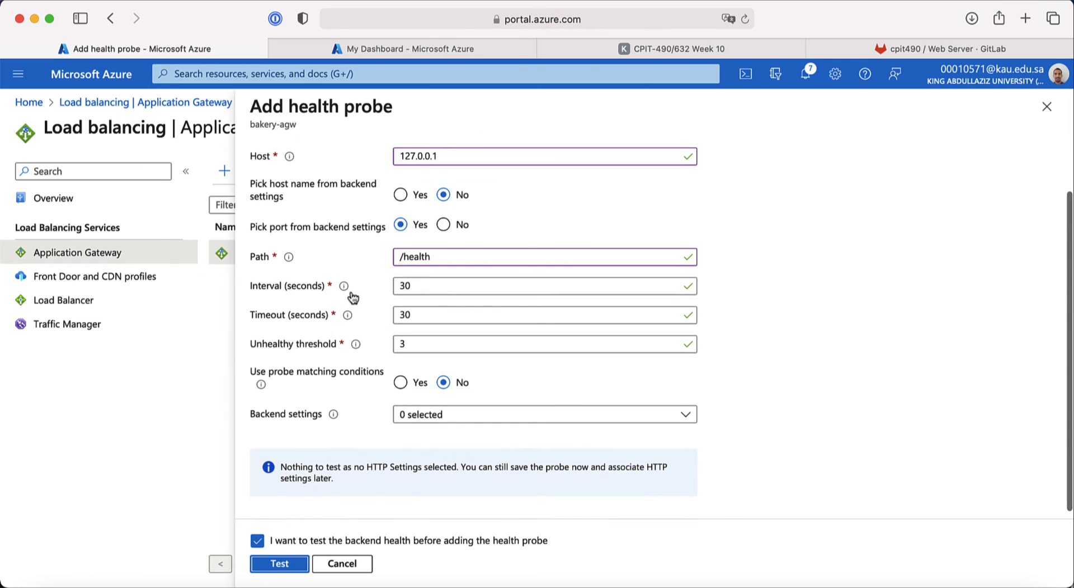
pyautogui.scroll(1, 353, 346)
pyautogui.scroll(-1, 353, 346)
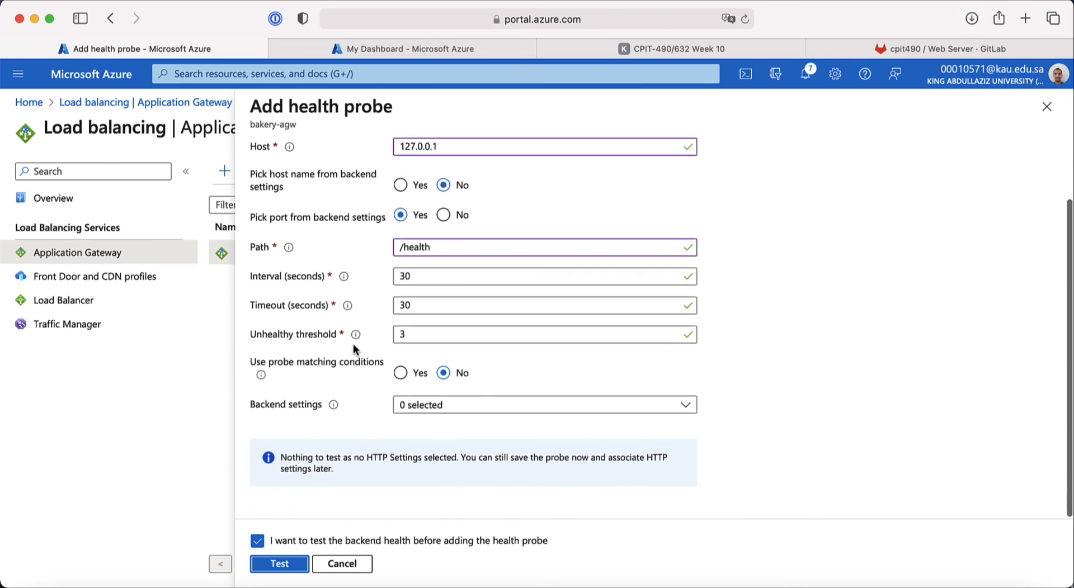
# Step: Associate health-probe with bakery-backend-setting
pyautogui.click(428, 412)
pyautogui.click(428, 462)
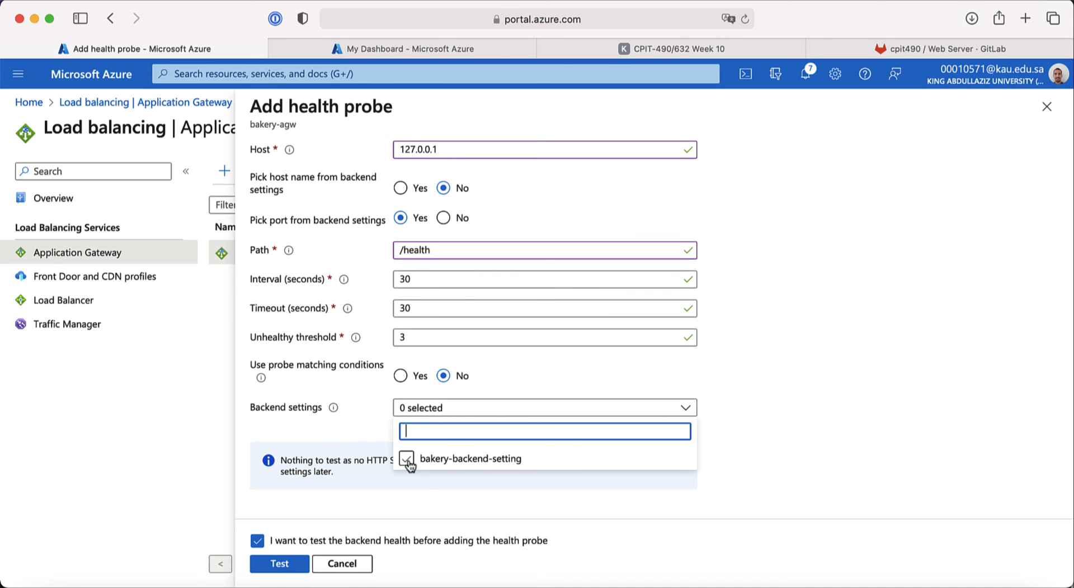
pyautogui.click(407, 460)
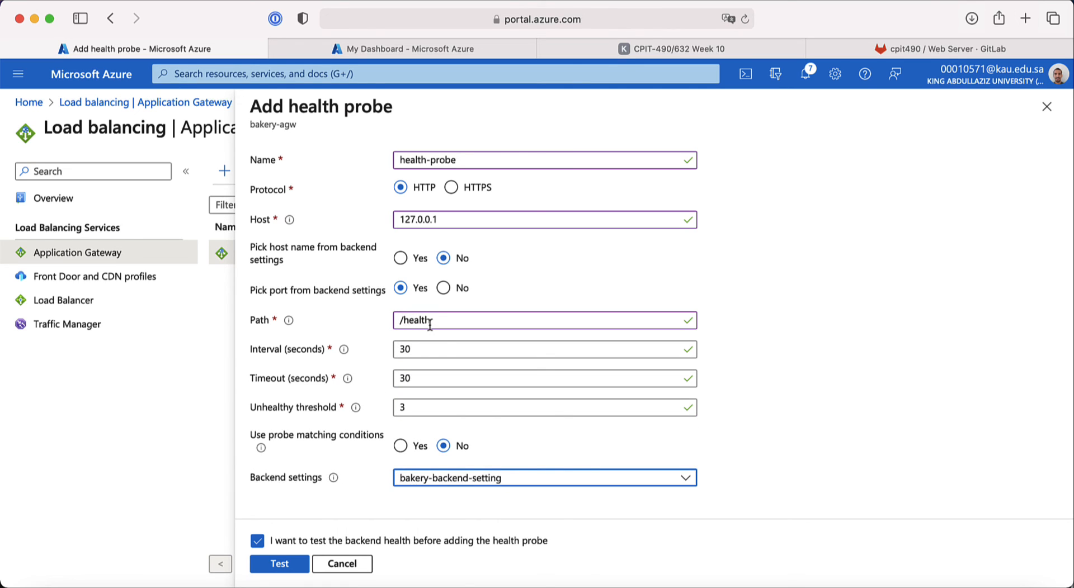
# Step: Confirm /health is the endpoint in the GitLab API docs, then return to the probe form
pyautogui.click(940, 49)
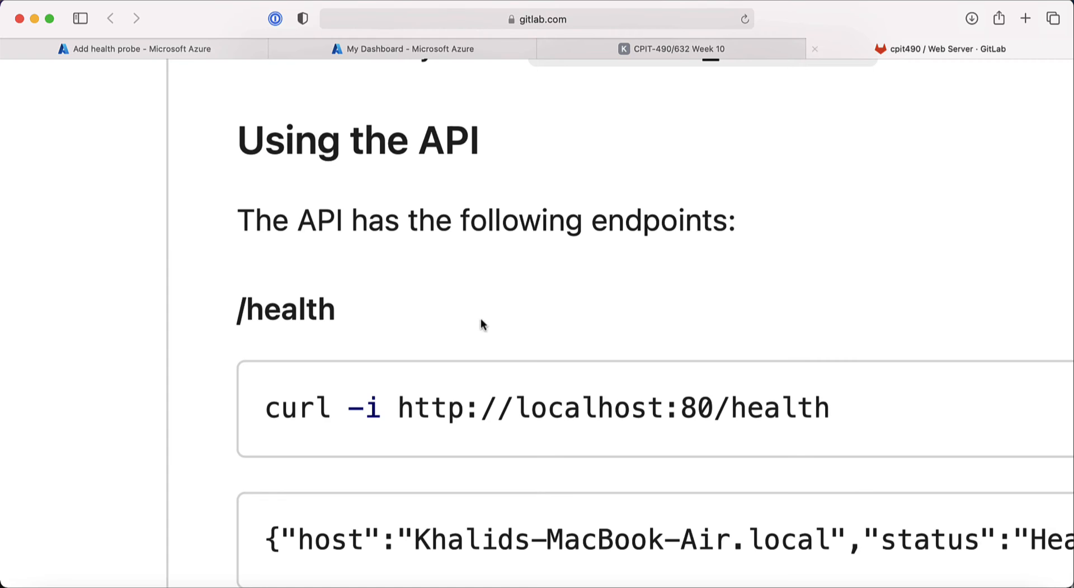
pyautogui.moveTo(339, 318); pyautogui.dragTo(236, 309)
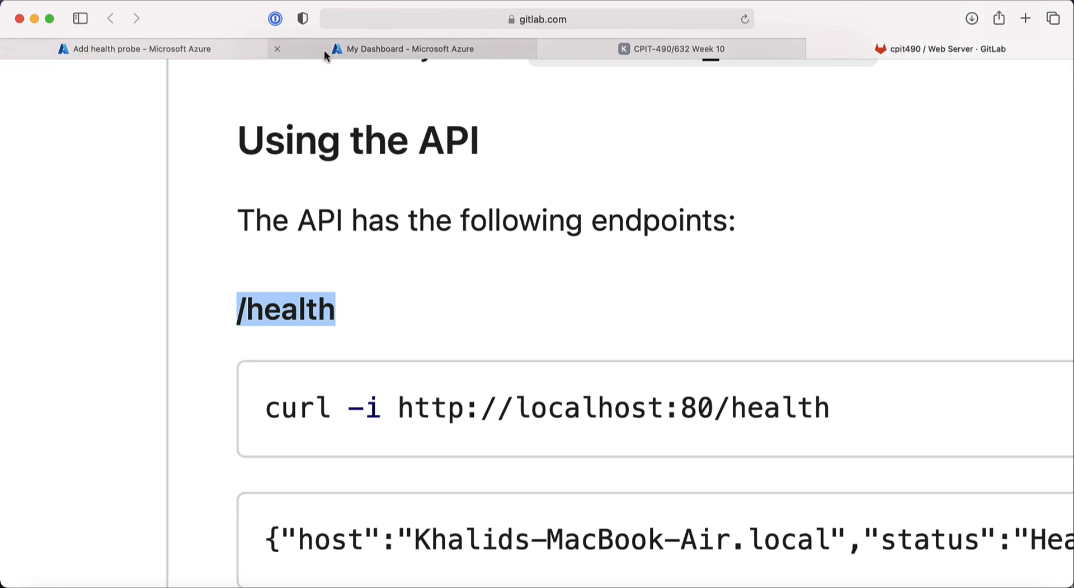
pyautogui.click(193, 48)
pyautogui.click(192, 51)
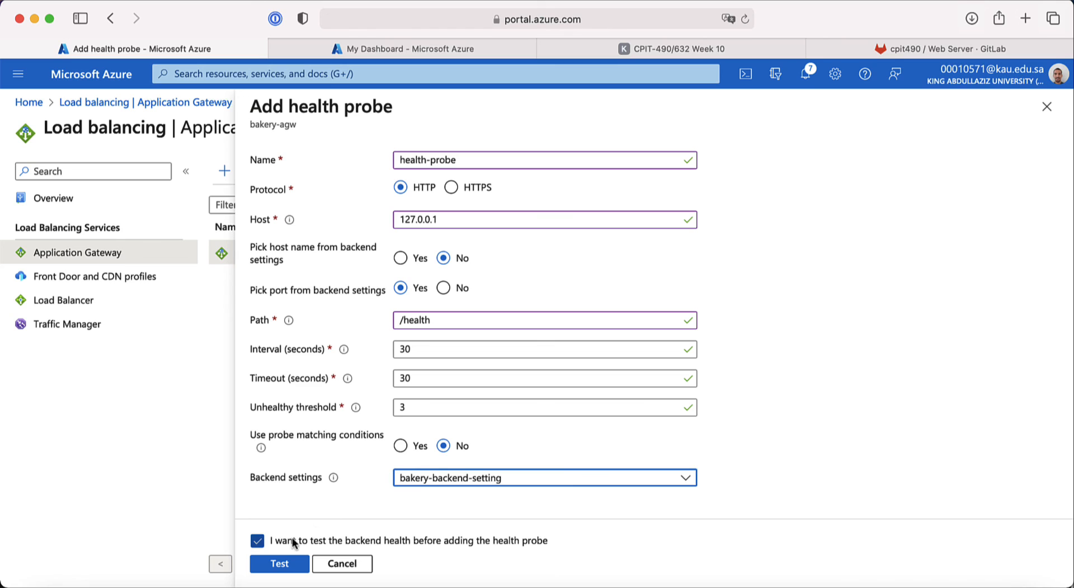
# Step: Confirm the probe test shows all three backend pools green, then add health-probe
pyautogui.click(286, 568)
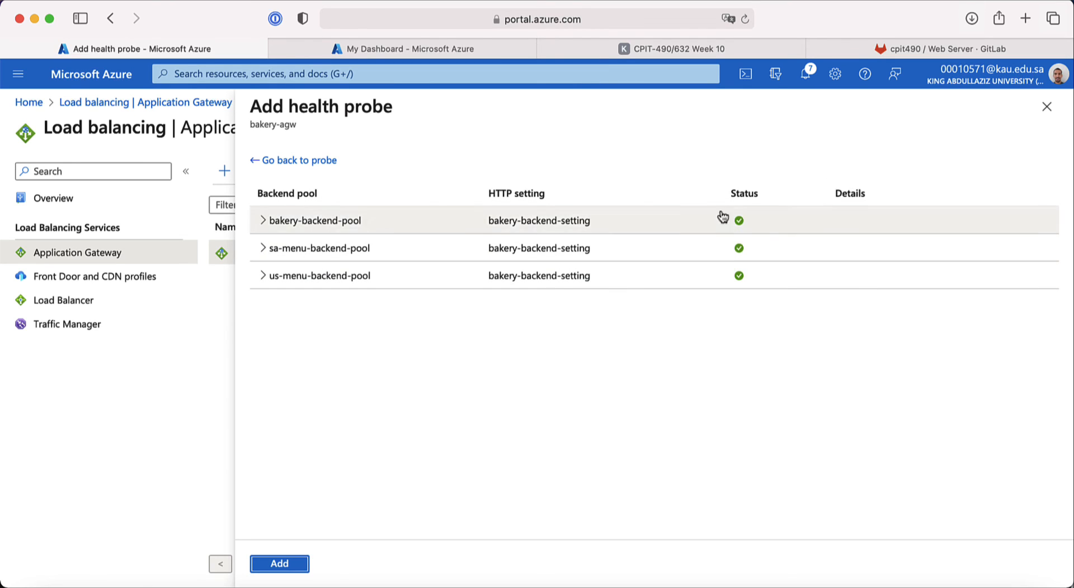
pyautogui.click(302, 565)
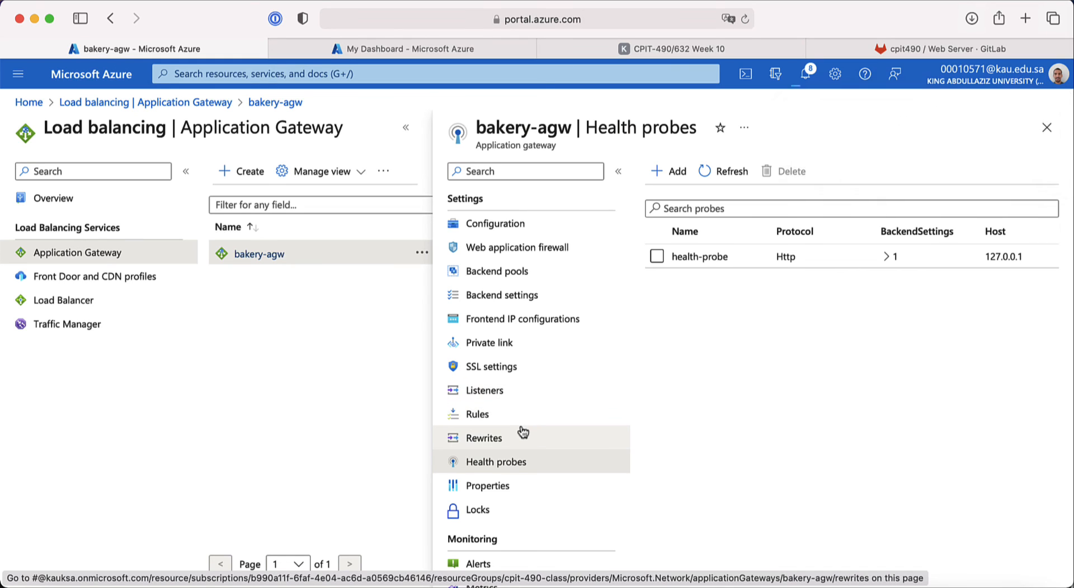
# Step: Open Backend health under Monitoring, listing the three servers on port 80
pyautogui.scroll(-2, 520, 433)
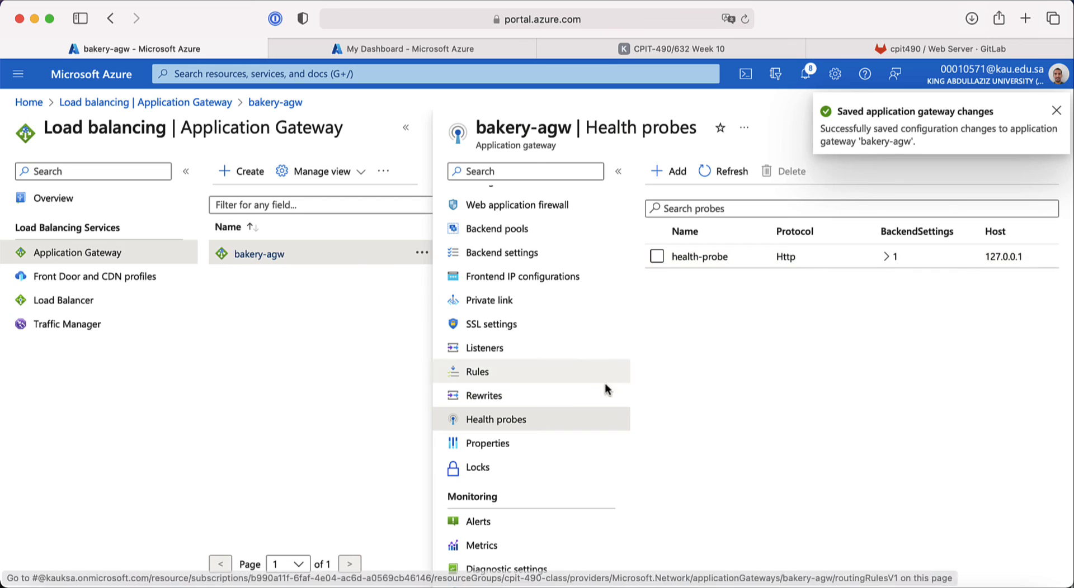
pyautogui.scroll(-5, 547, 428)
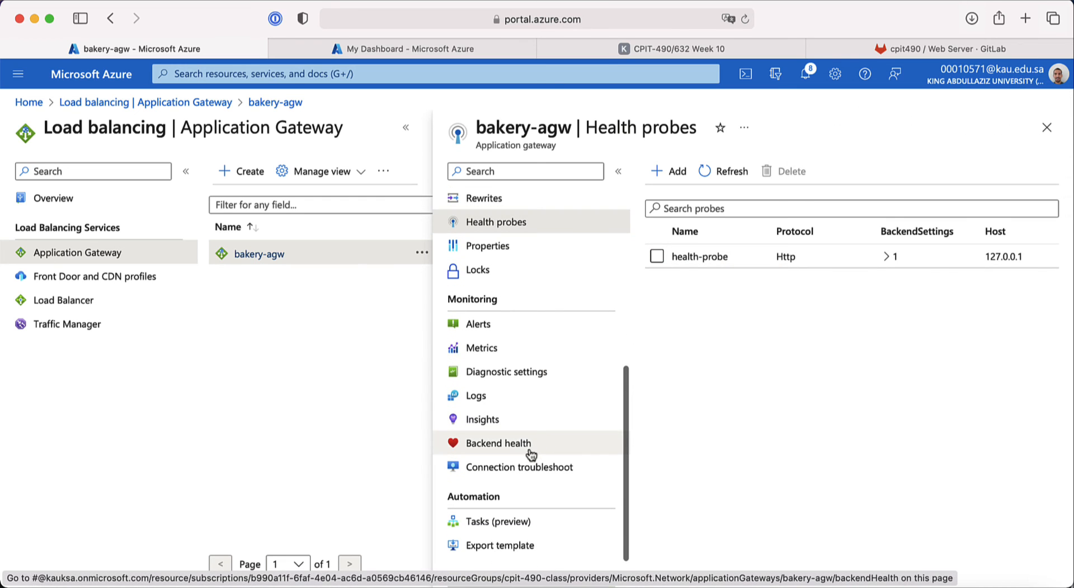
pyautogui.click(517, 444)
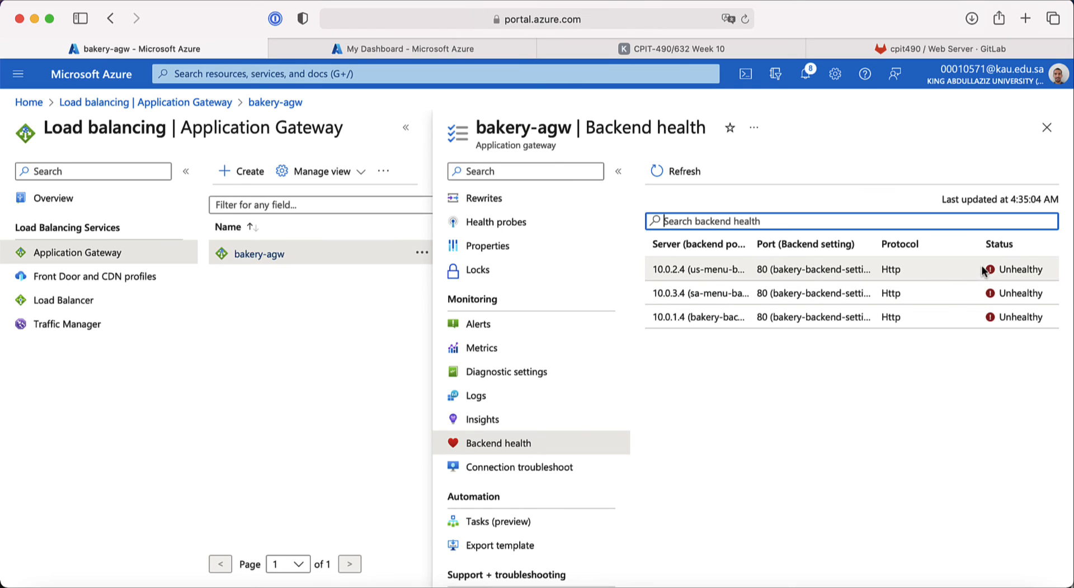
# Step: Refresh Backend health until all three servers are Healthy, then view the Week 10 routing slide
pyautogui.click(667, 168)
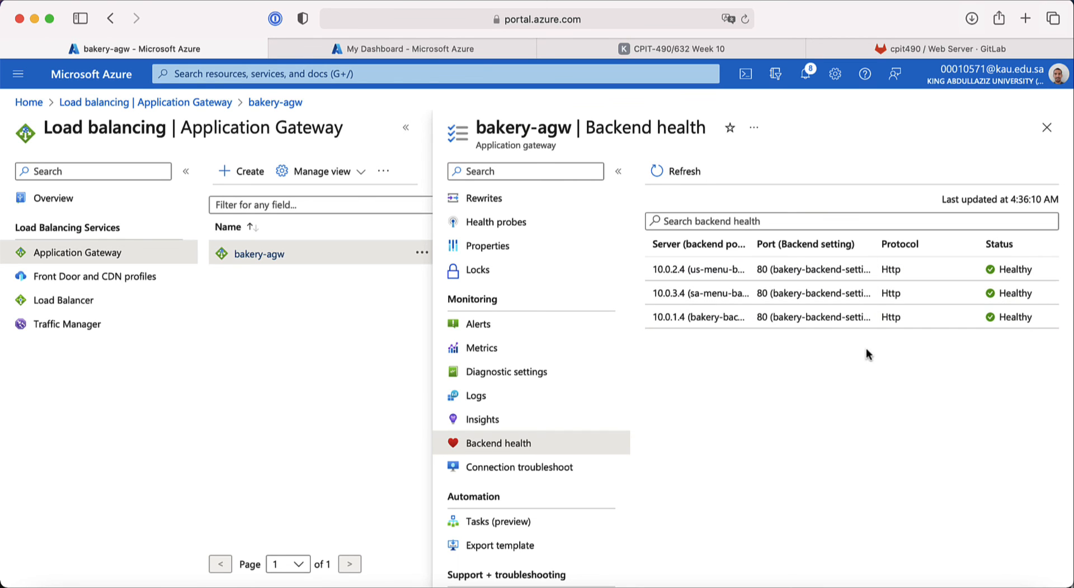
pyautogui.click(630, 51)
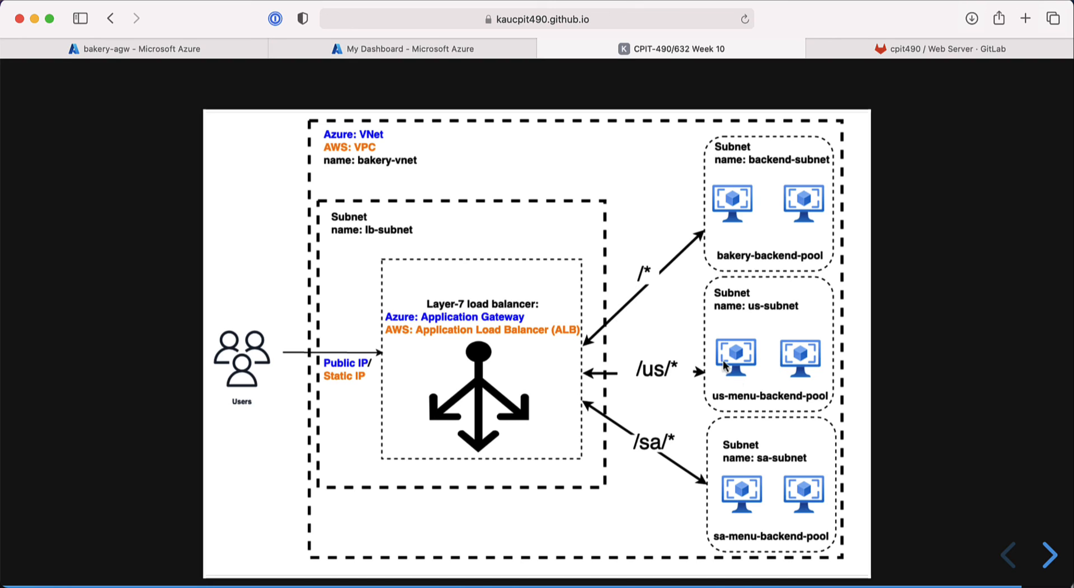
# Step: Glance at the Cloud Shell dashboard, then return to the bakery-agw portal tab
pyautogui.moveTo(461, 54)
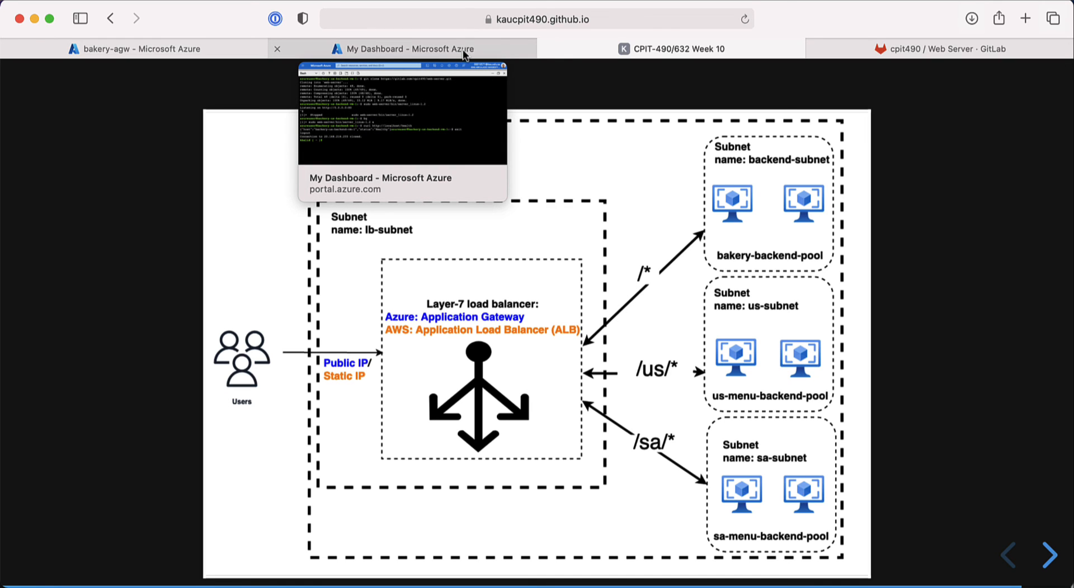
pyautogui.click(463, 51)
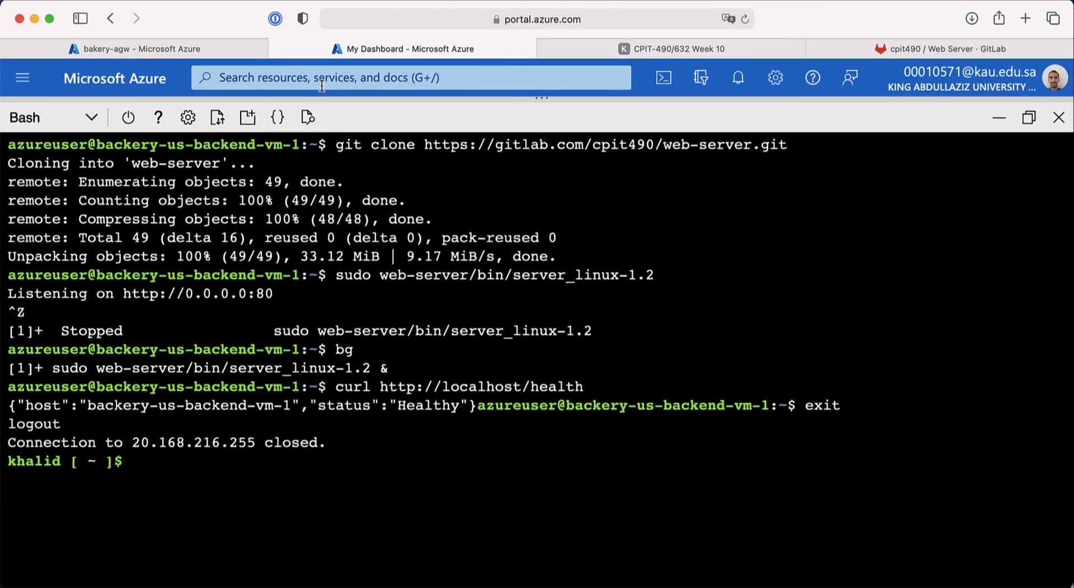
pyautogui.click(222, 49)
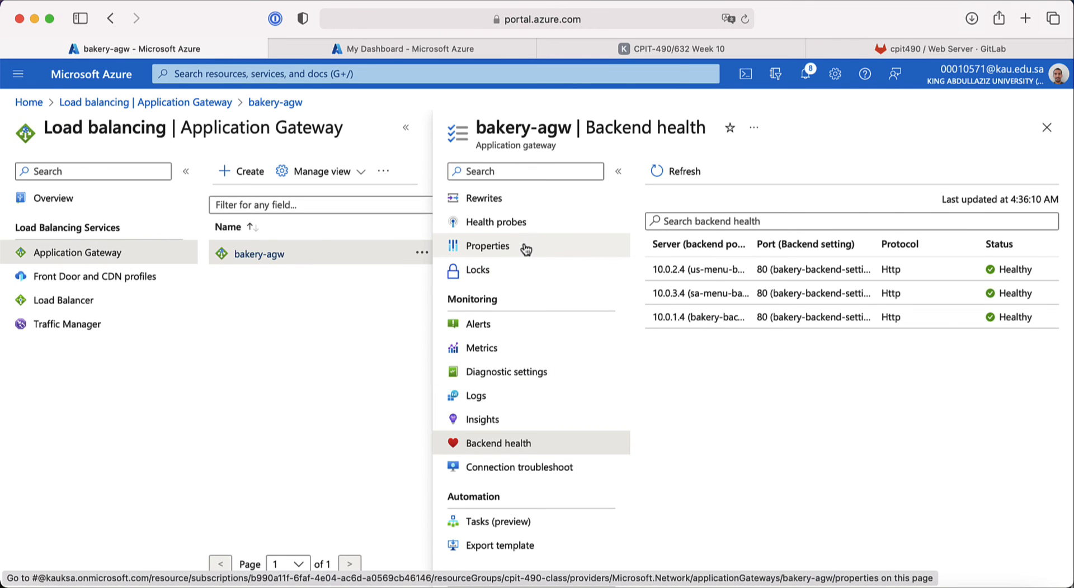
pyautogui.scroll(5, 523, 248)
# Step: Open bakery-agw's Overview and select its frontend public IP 20.172.221.125
pyautogui.click(504, 212)
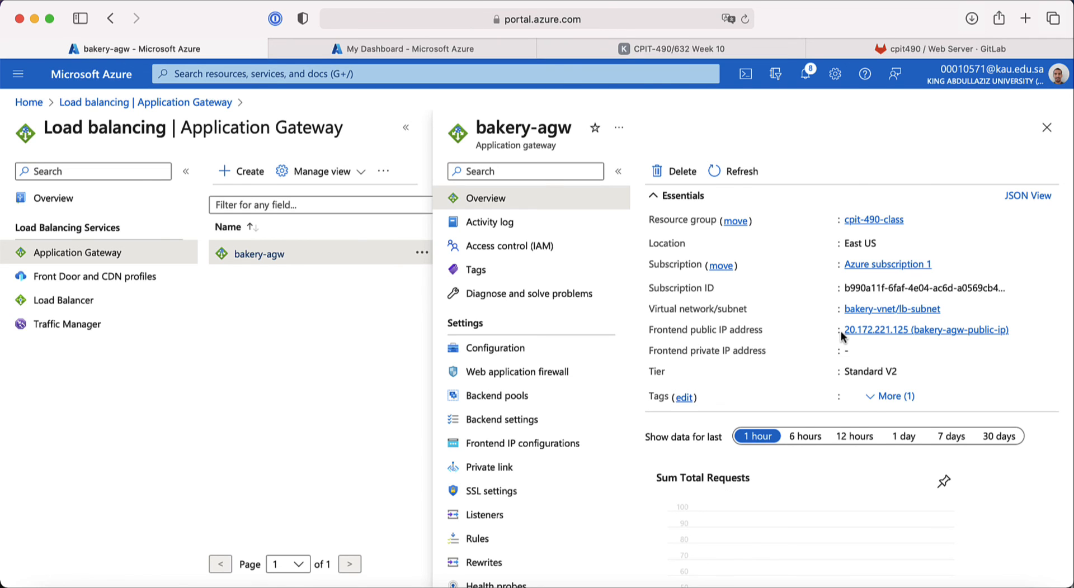
pyautogui.moveTo(843, 330); pyautogui.dragTo(909, 330)
pyautogui.press('super+c')
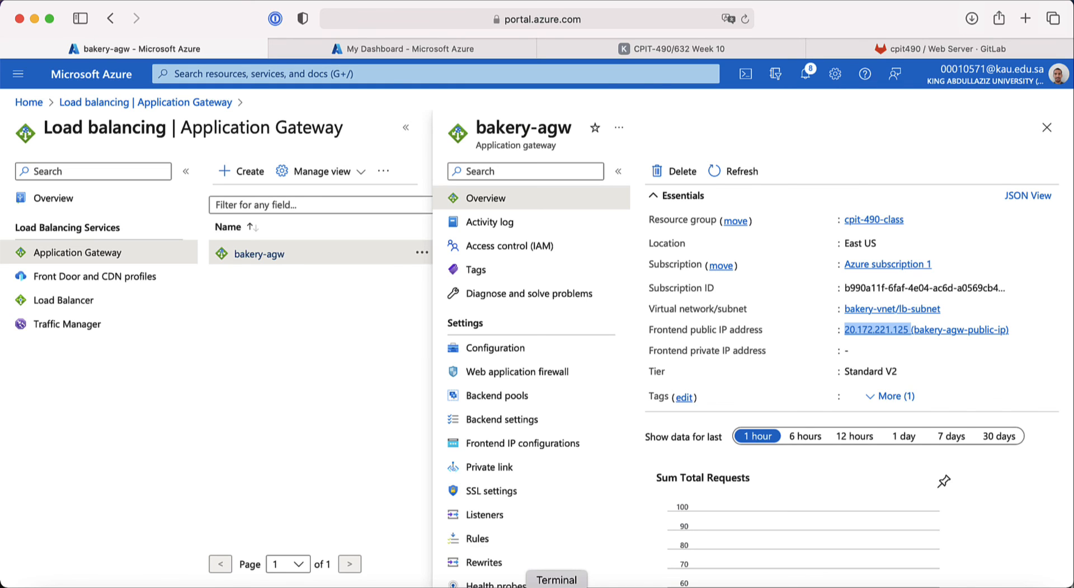
pyautogui.rightClick(556, 586)
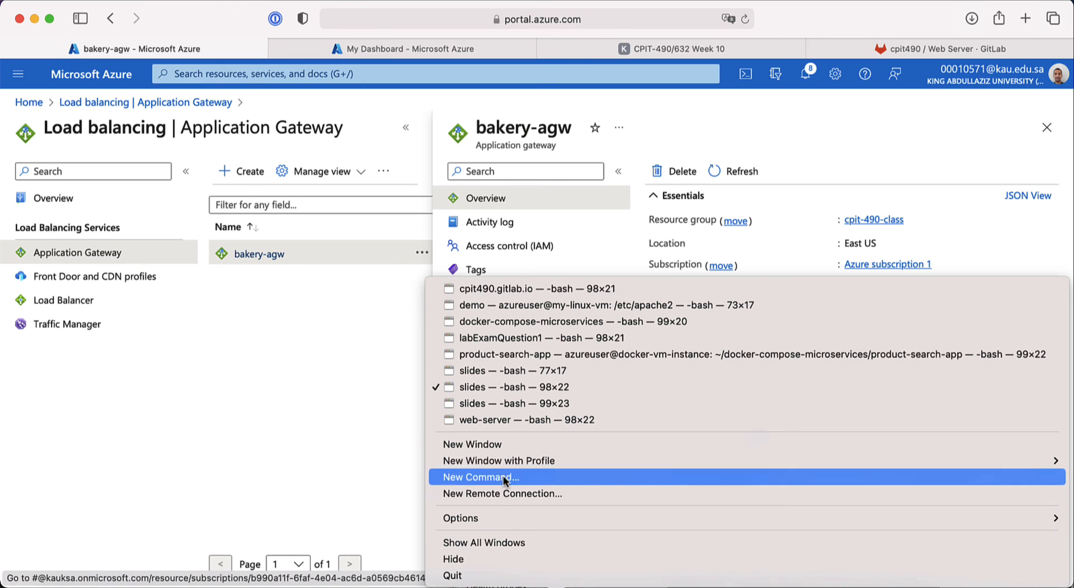
pyautogui.click(497, 446)
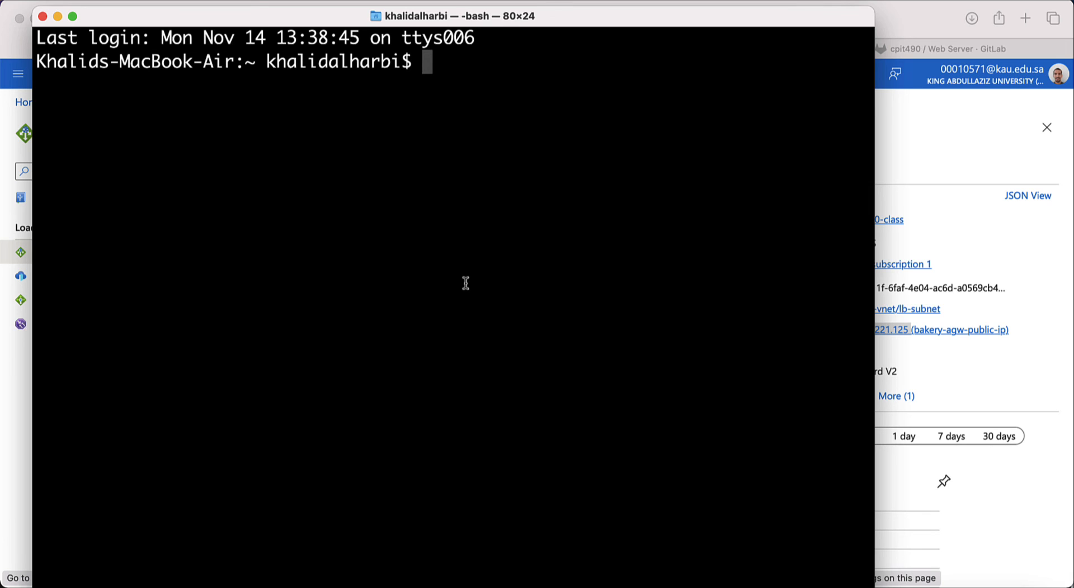
pyautogui.hotkey('ctrl', 'l')
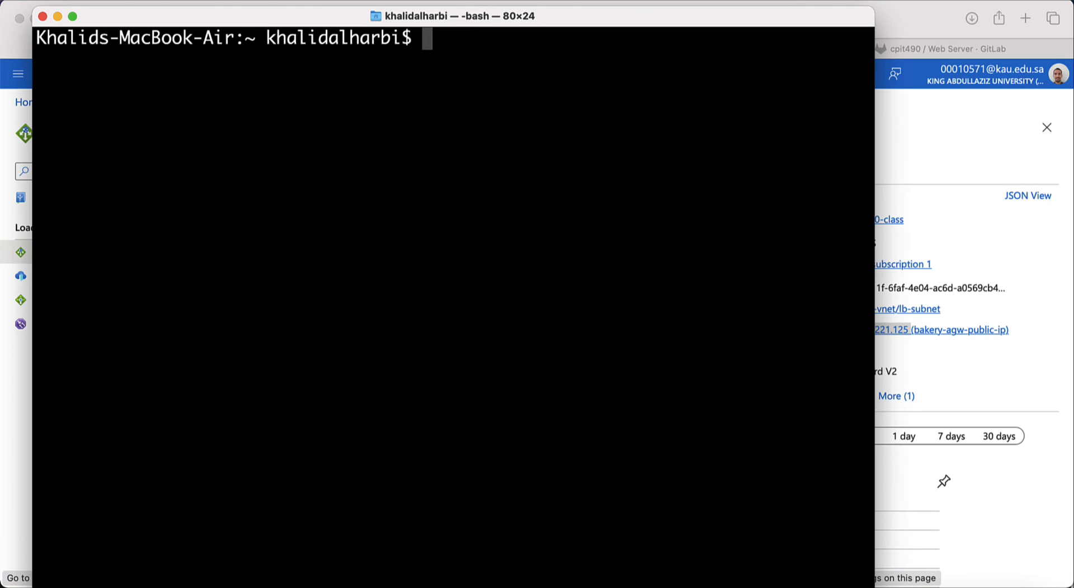
pyautogui.write('curl')
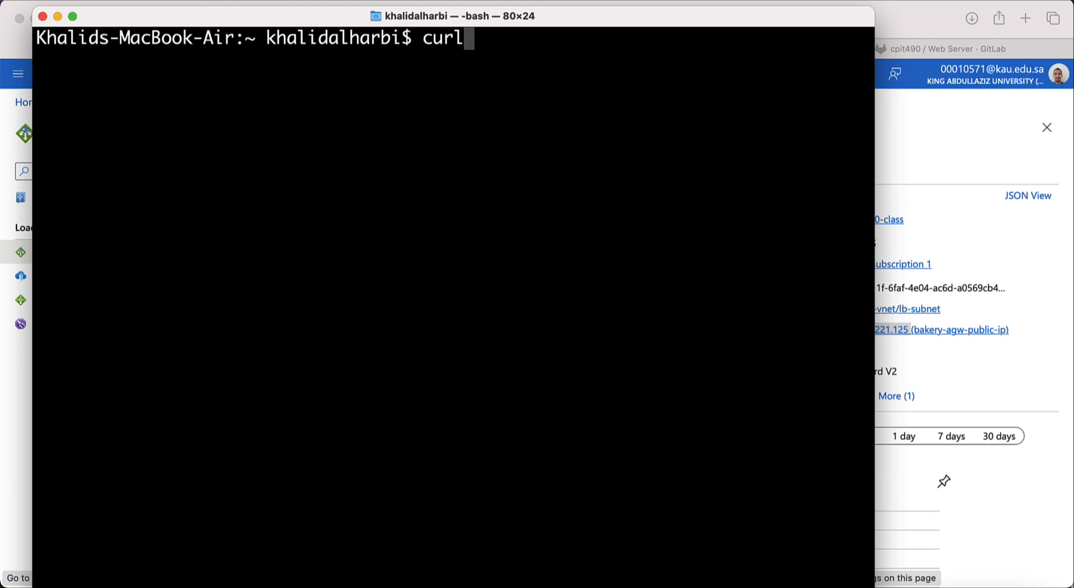
pyautogui.write(' -i')
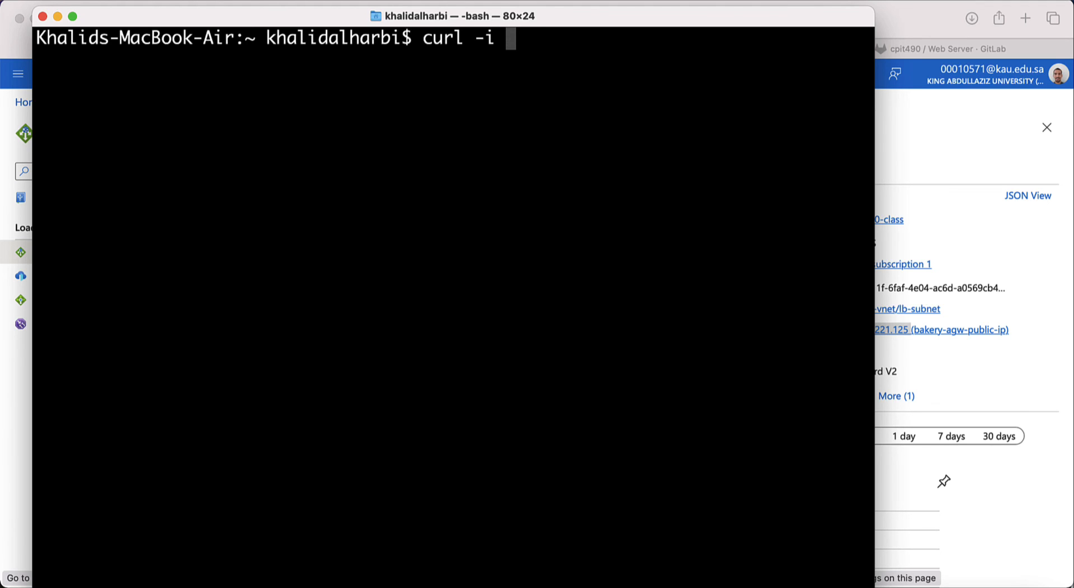
pyautogui.write('http://')
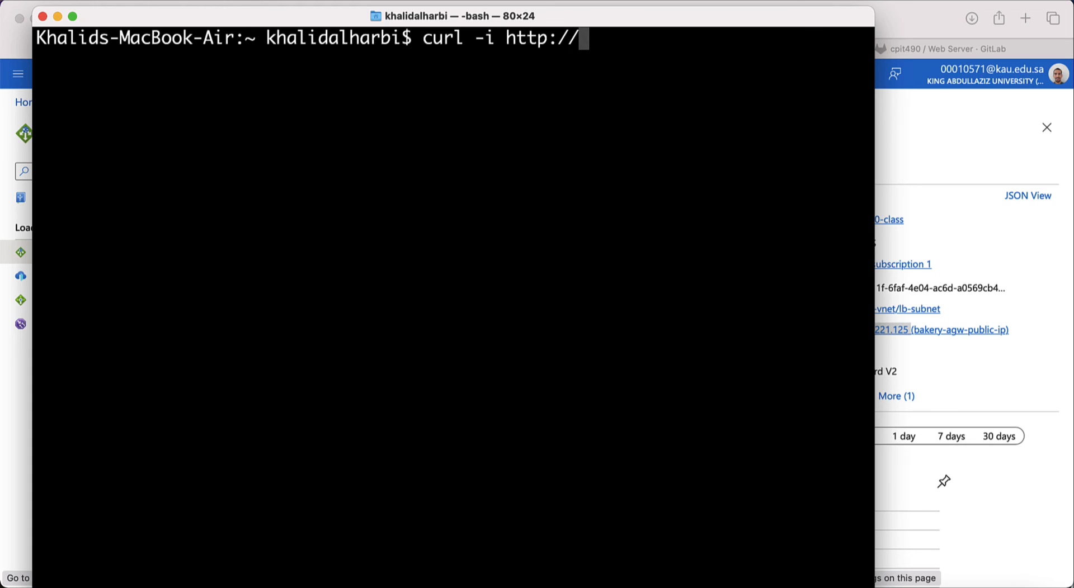
pyautogui.press('Return')
# Step: Try pasting the gateway IP into the recalled curl command, then erase it
pyautogui.press('super+v')
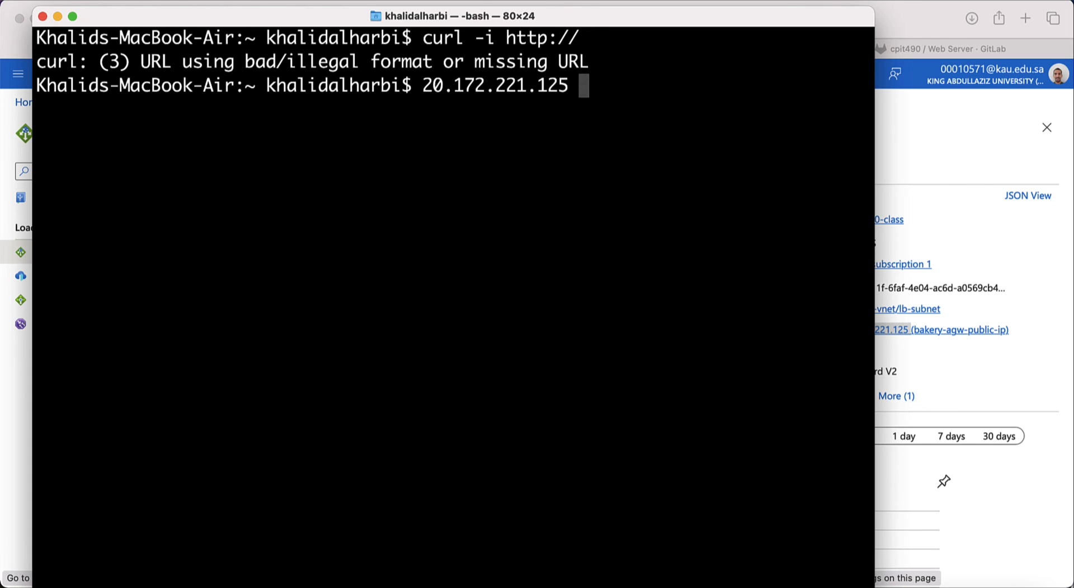
pyautogui.press('Up')
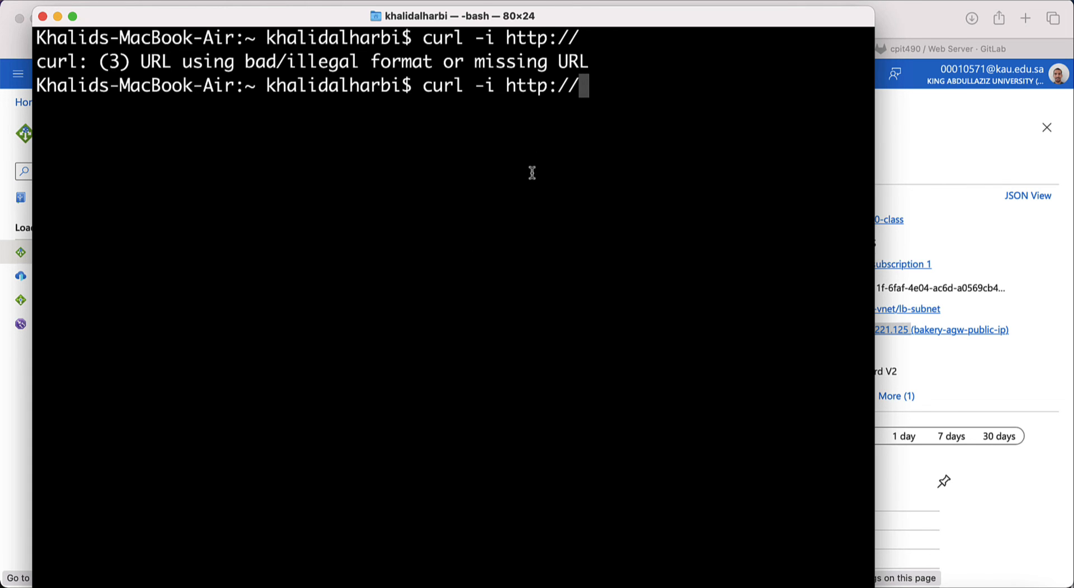
pyautogui.rightClick(640, 83)
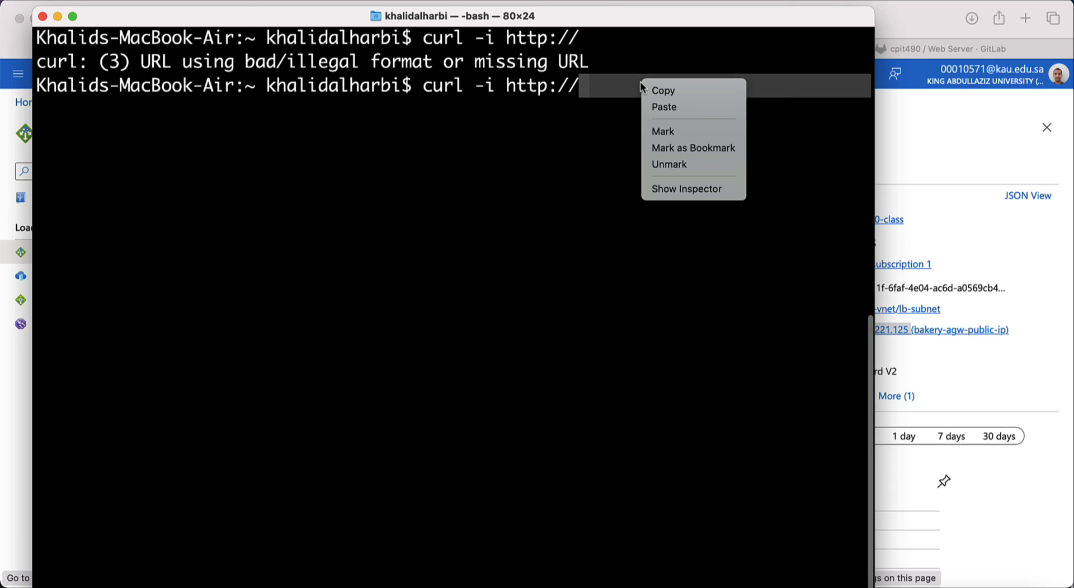
pyautogui.click(664, 107)
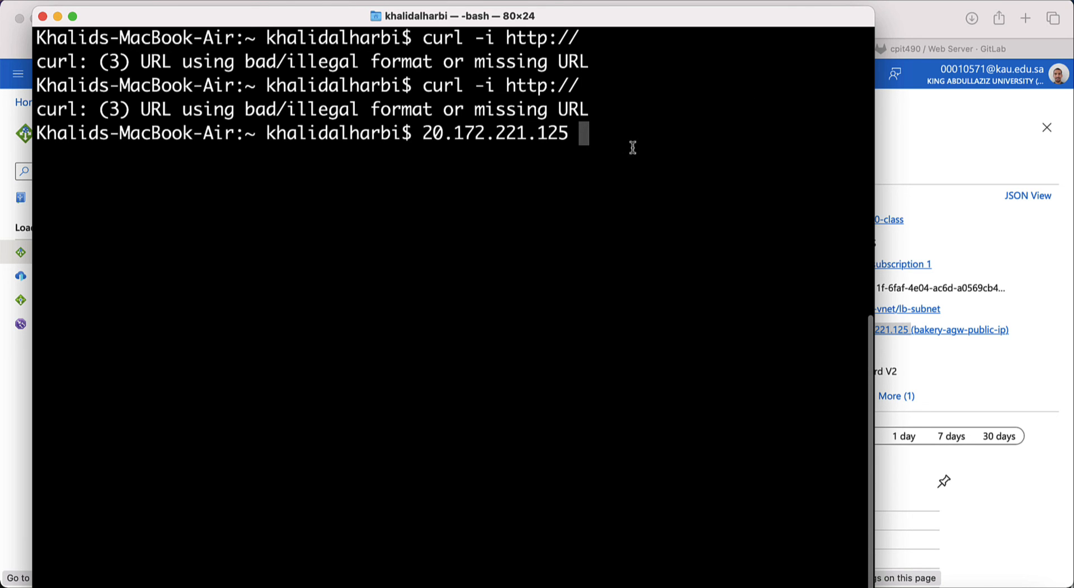
pyautogui.press('BackSpace')
pyautogui.press('BackSpace')
pyautogui.press('BackSpace')
pyautogui.press('BackSpace')
pyautogui.press('BackSpace')
pyautogui.press('BackSpace')
pyautogui.press('BackSpace')
pyautogui.press('BackSpace')
pyautogui.press('BackSpace')
pyautogui.press('BackSpace')
pyautogui.press('BackSpace')
pyautogui.press('BackSpace')
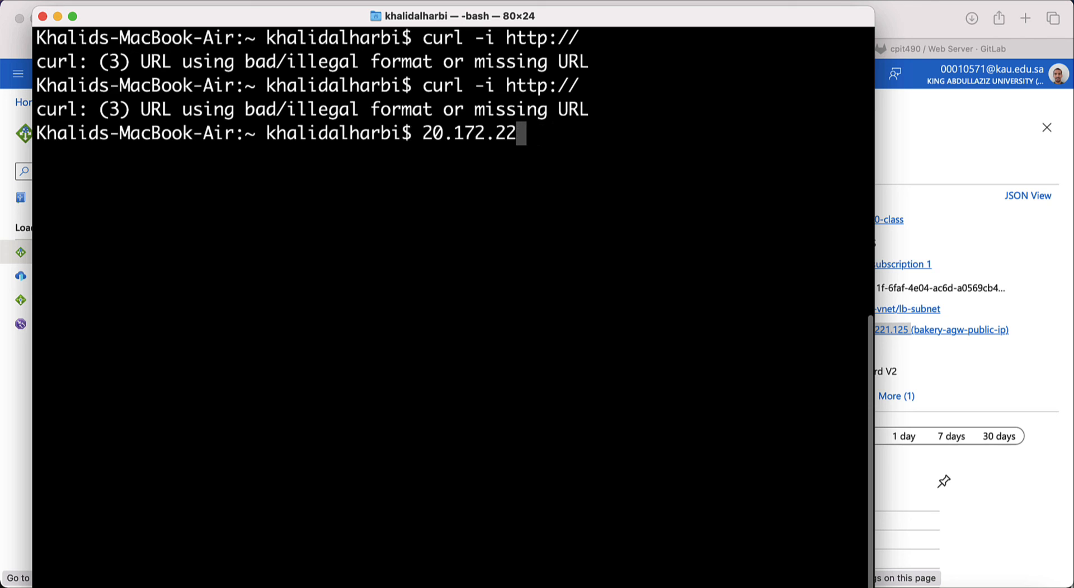
pyautogui.press('BackSpace')
pyautogui.press('BackSpace')
pyautogui.press('BackSpace')
# Step: Copy the frontend public IP via Azure's copy icon and return to a fresh prompt
pyautogui.press('super+Tab')
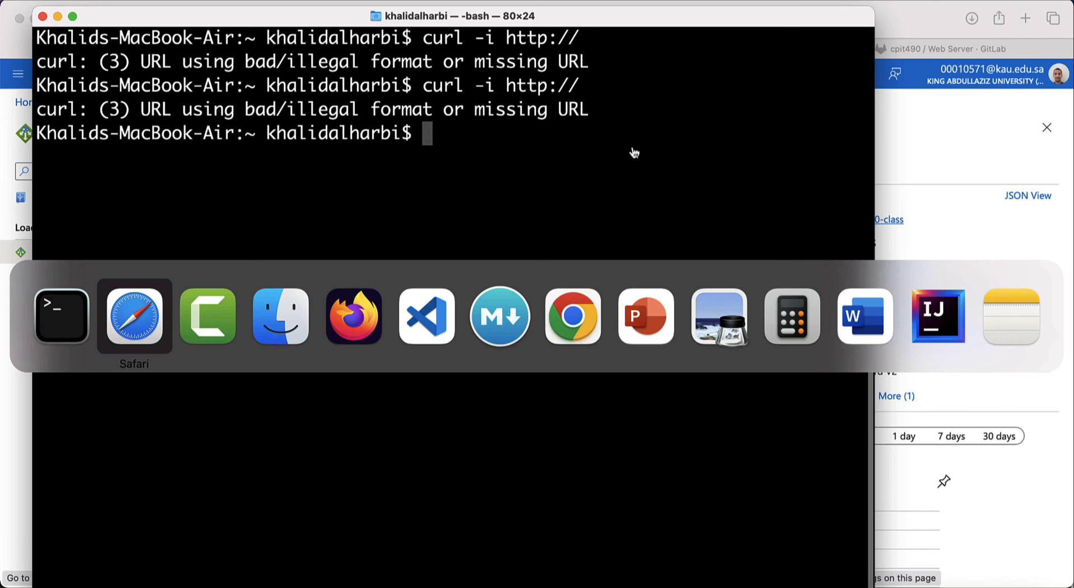
pyautogui.click(1017, 331)
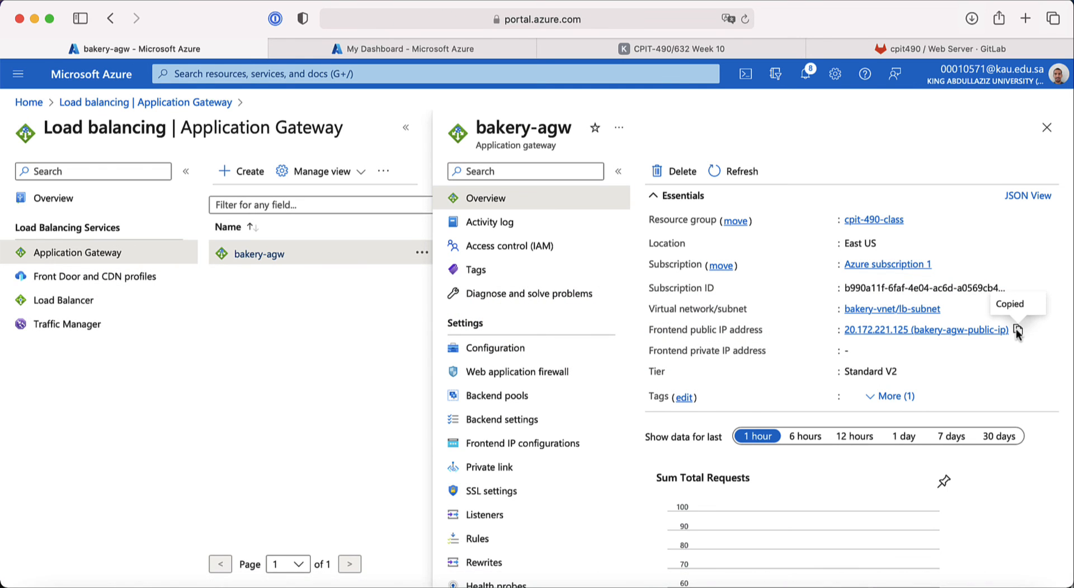
pyautogui.press('super+Tab')
pyautogui.press('Return')
pyautogui.hotkey('ctrl', 'l')
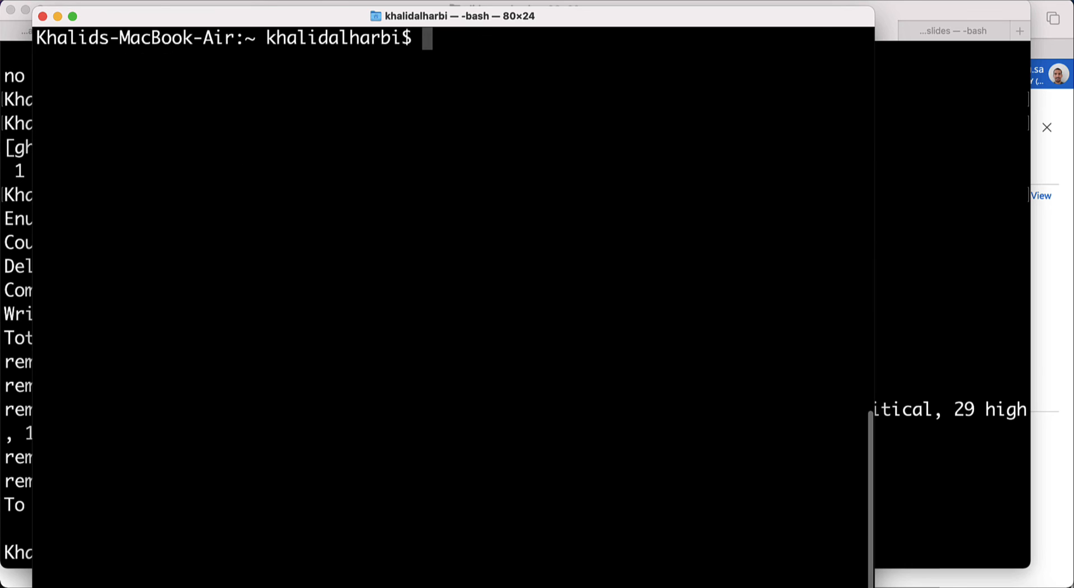
pyautogui.write('curl -')
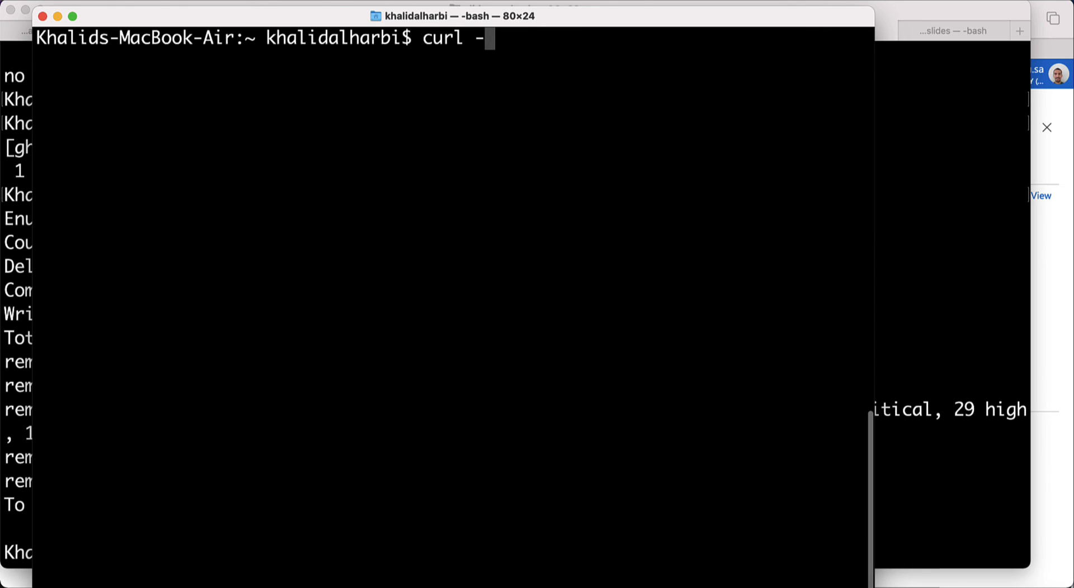
pyautogui.write('i')
pyautogui.press('super+v')
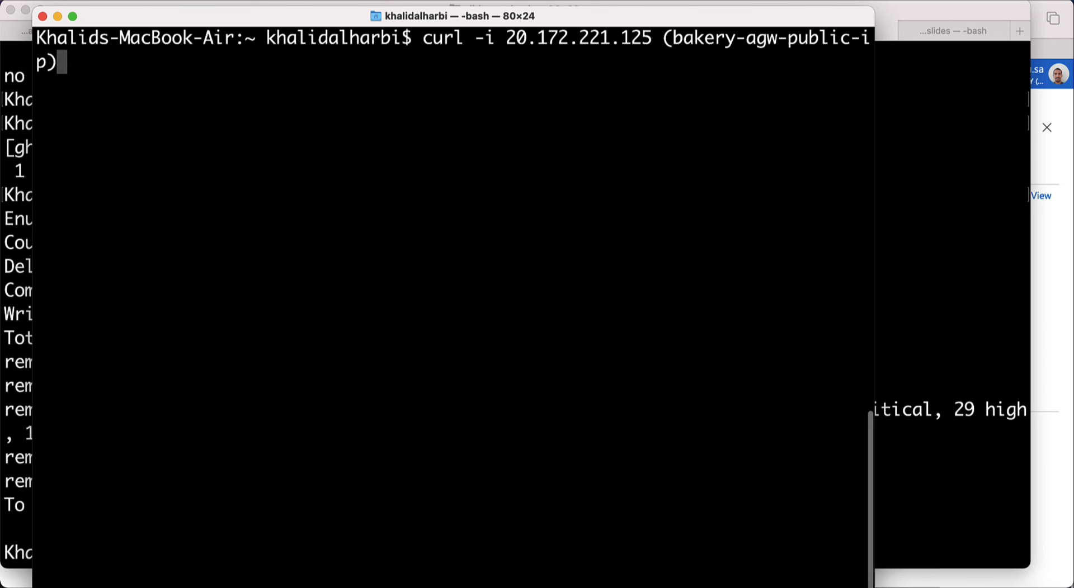
pyautogui.press('BackSpace')
pyautogui.press('BackSpace')
pyautogui.press('BackSpace')
pyautogui.press('BackSpace')
pyautogui.press('BackSpace')
pyautogui.press('BackSpace')
pyautogui.press('BackSpace')
pyautogui.press('BackSpace')
pyautogui.press('BackSpace')
pyautogui.press('BackSpace')
pyautogui.press('BackSpace')
pyautogui.press('BackSpace')
pyautogui.press('BackSpace')
pyautogui.press('BackSpace')
pyautogui.press('BackSpace')
pyautogui.press('BackSpace')
pyautogui.press('BackSpace')
pyautogui.press('BackSpace')
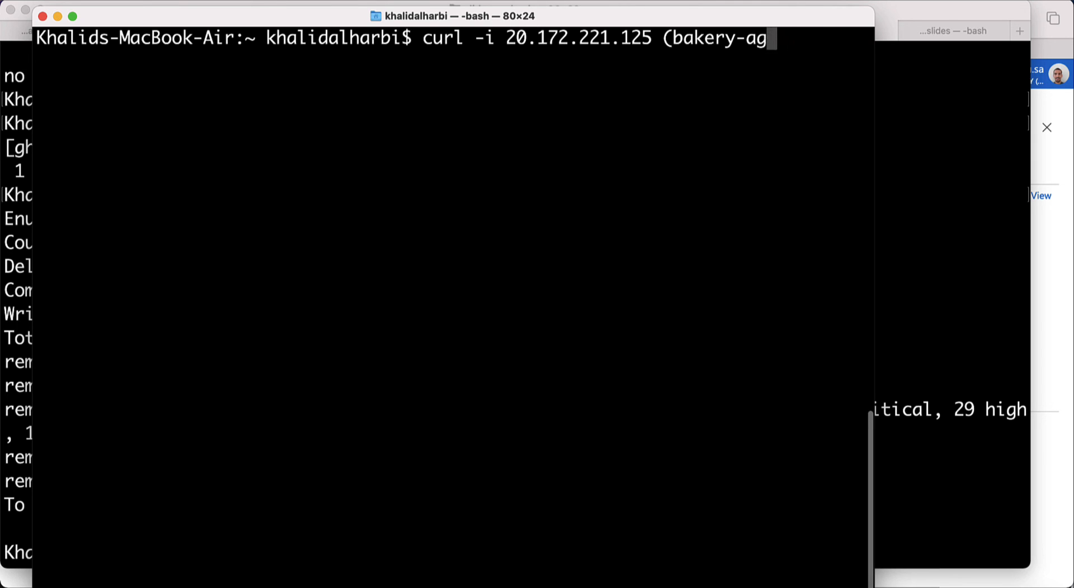
pyautogui.press('BackSpace')
pyautogui.press('BackSpace')
pyautogui.press('BackSpace')
pyautogui.press('BackSpace')
pyautogui.press('BackSpace')
pyautogui.press('Left')
pyautogui.press('Left')
pyautogui.press('Left')
pyautogui.press('Left')
pyautogui.press('Left')
pyautogui.press('Left')
pyautogui.press('Left')
pyautogui.press('Left')
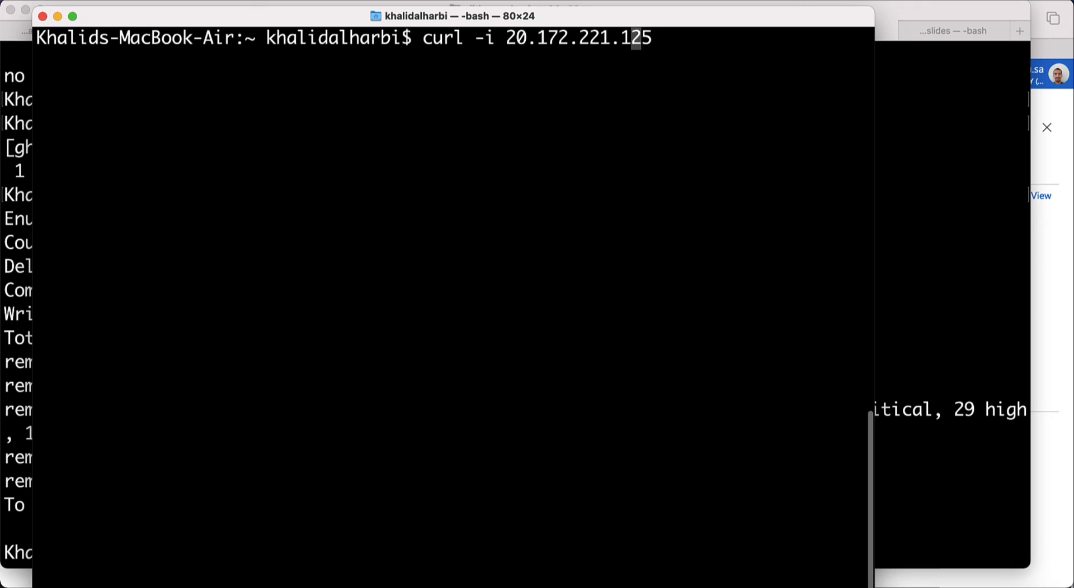
pyautogui.press('Left')
pyautogui.press('Left')
pyautogui.press('Left')
pyautogui.press('Left')
pyautogui.press('Left')
pyautogui.press('Left')
pyautogui.write('htt')
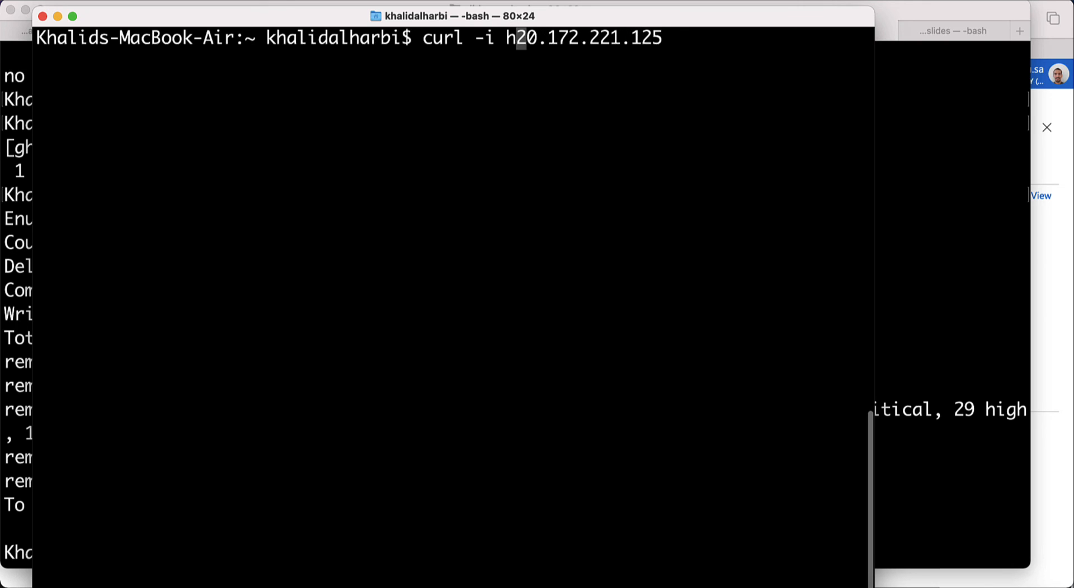
pyautogui.write('p://')
pyautogui.press('Right')
pyautogui.press('Right')
pyautogui.press('Right')
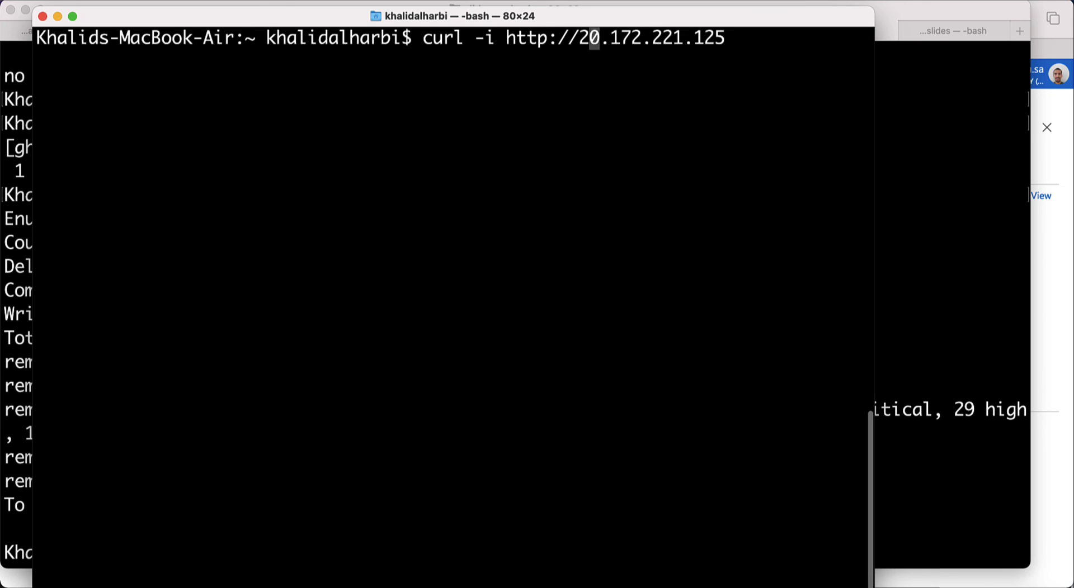
pyautogui.press('Right')
pyautogui.press('Right')
pyautogui.press('Right')
pyautogui.press('Right')
pyautogui.press('Right')
pyautogui.press('Right')
pyautogui.press('Right')
pyautogui.press('Right')
pyautogui.press('Right')
pyautogui.press('Right')
pyautogui.press('Right')
pyautogui.write('/health')
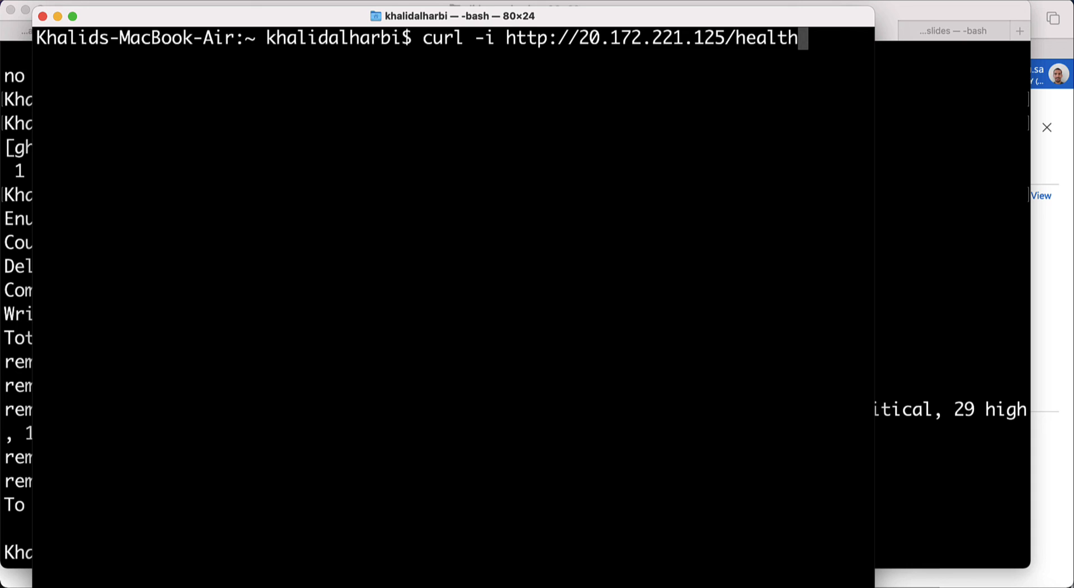
pyautogui.press('Return')
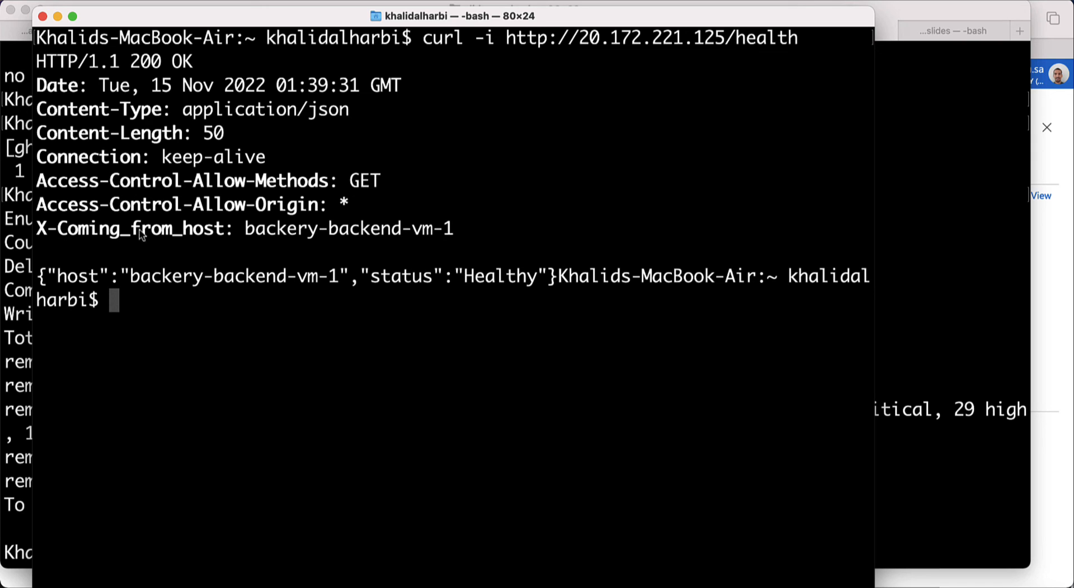
# Step: Rerun the /health request and highlight the responding host backery-backend-vm-1
pyautogui.moveTo(245, 230); pyautogui.dragTo(454, 232)
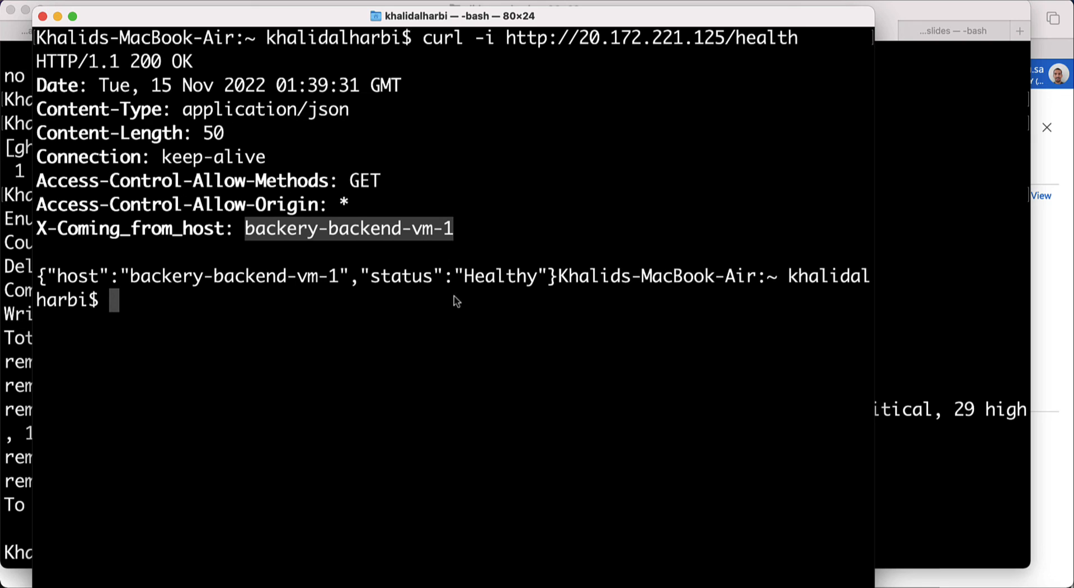
pyautogui.click(447, 341)
pyautogui.press('Up')
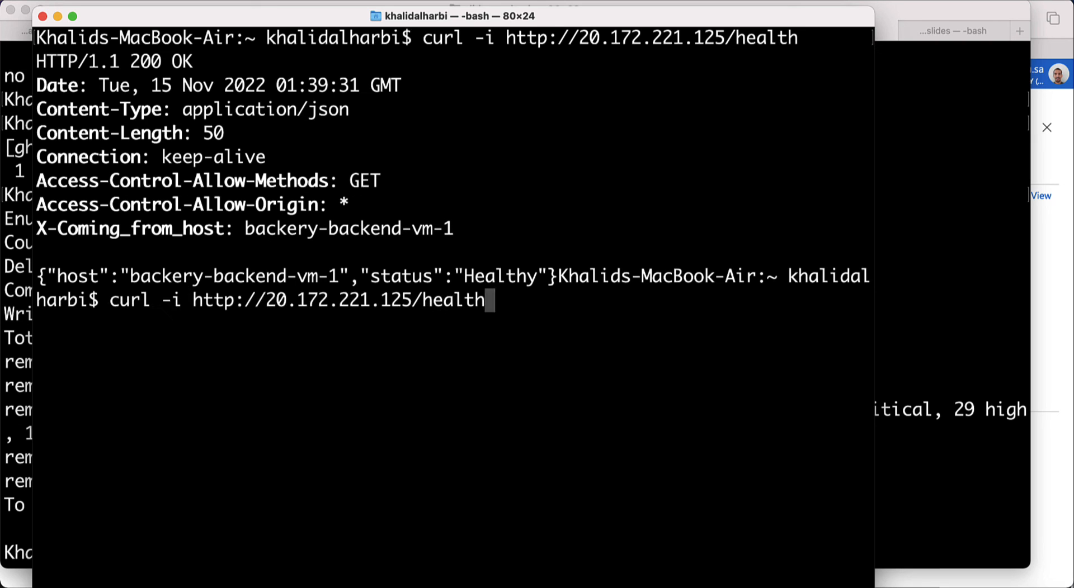
pyautogui.press('Return')
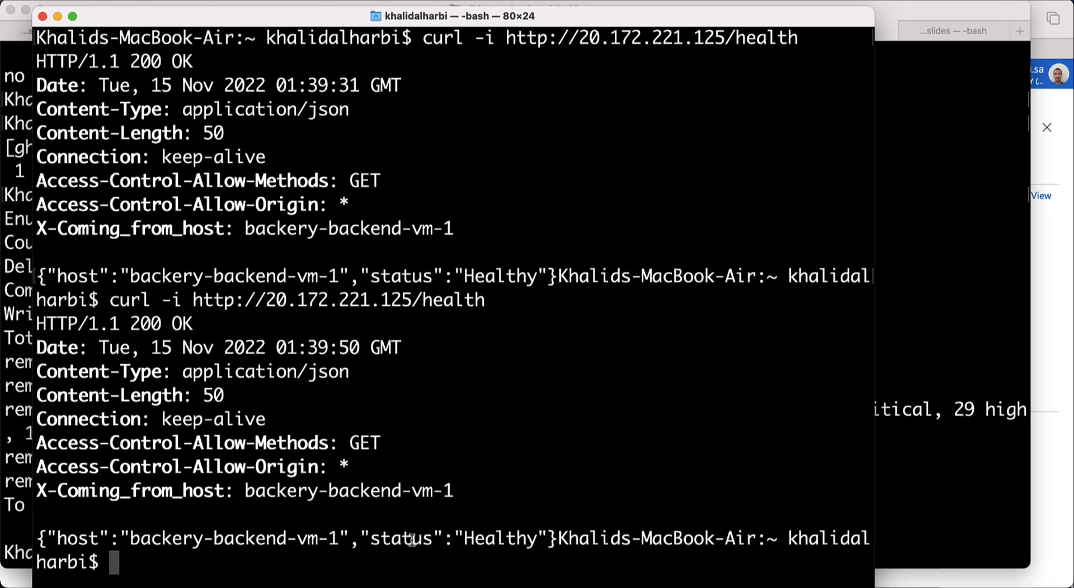
pyautogui.moveTo(455, 493); pyautogui.dragTo(239, 490)
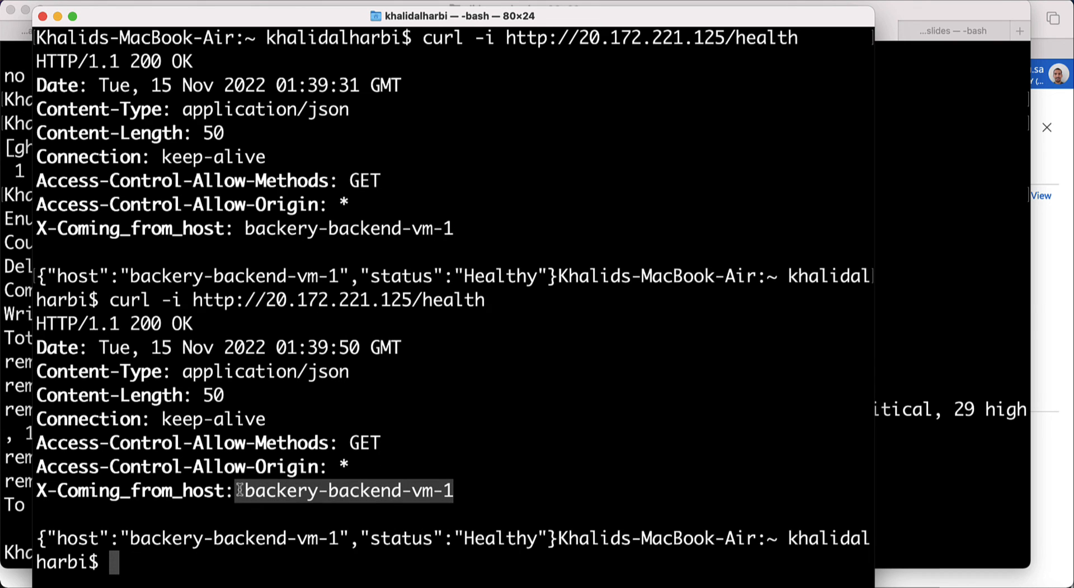
pyautogui.press('super+Tab')
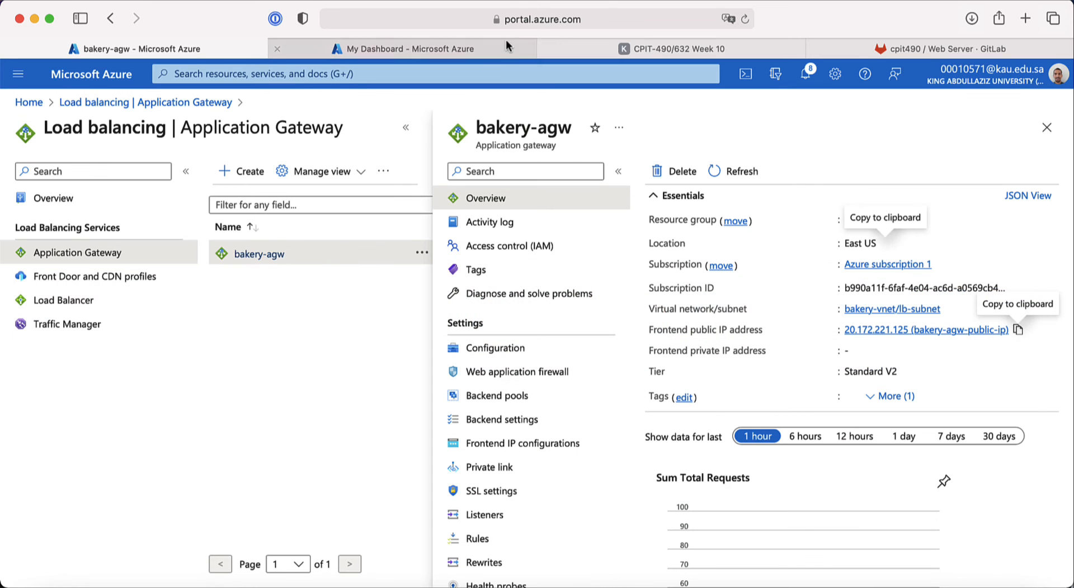
# Step: View the Week 10 path-routing slide, then recall the /health curl command in Terminal
pyautogui.click(677, 47)
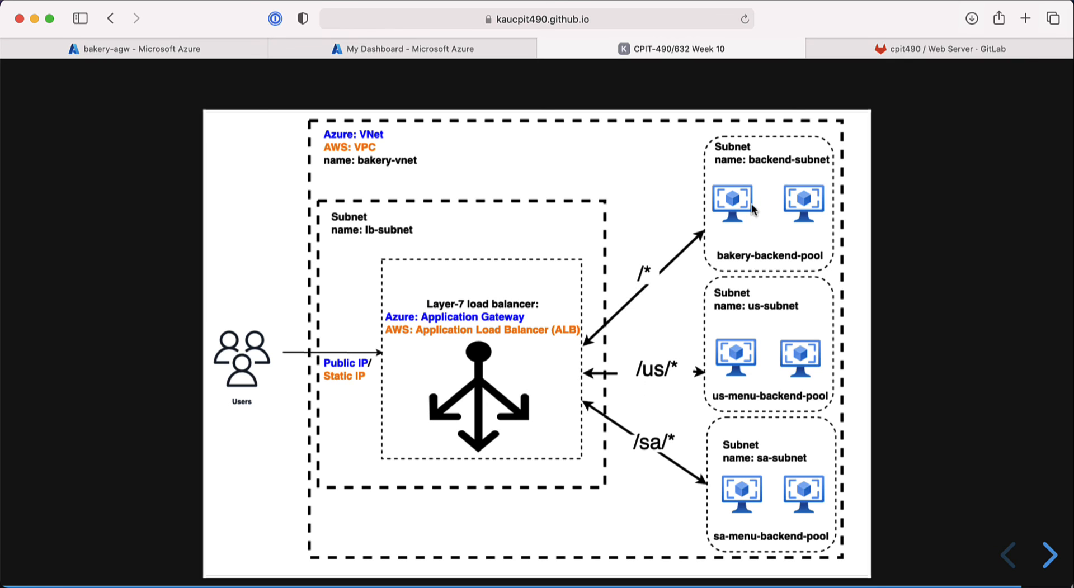
pyautogui.press('super+Tab')
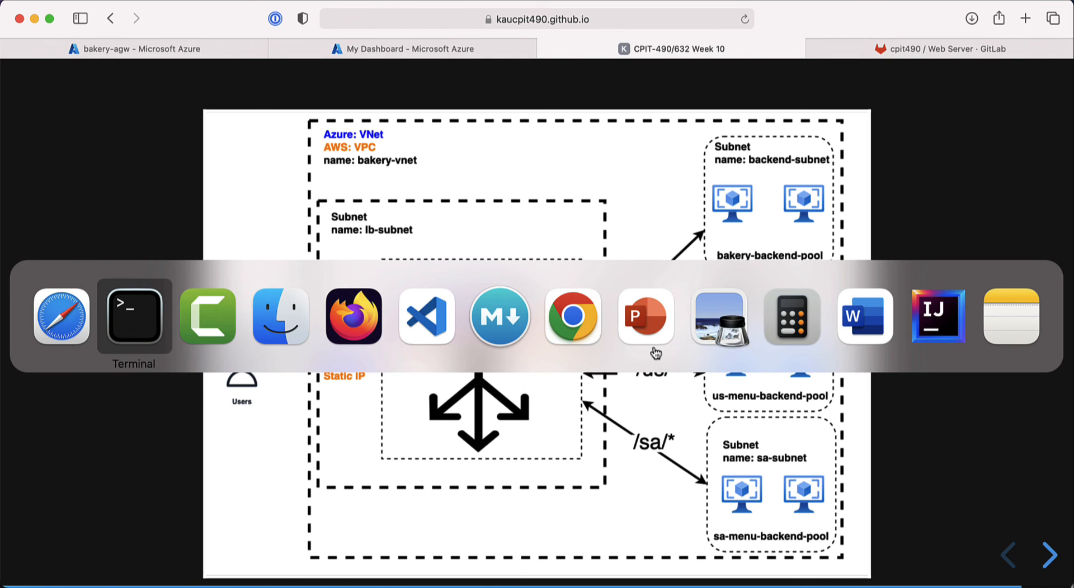
pyautogui.press('Up')
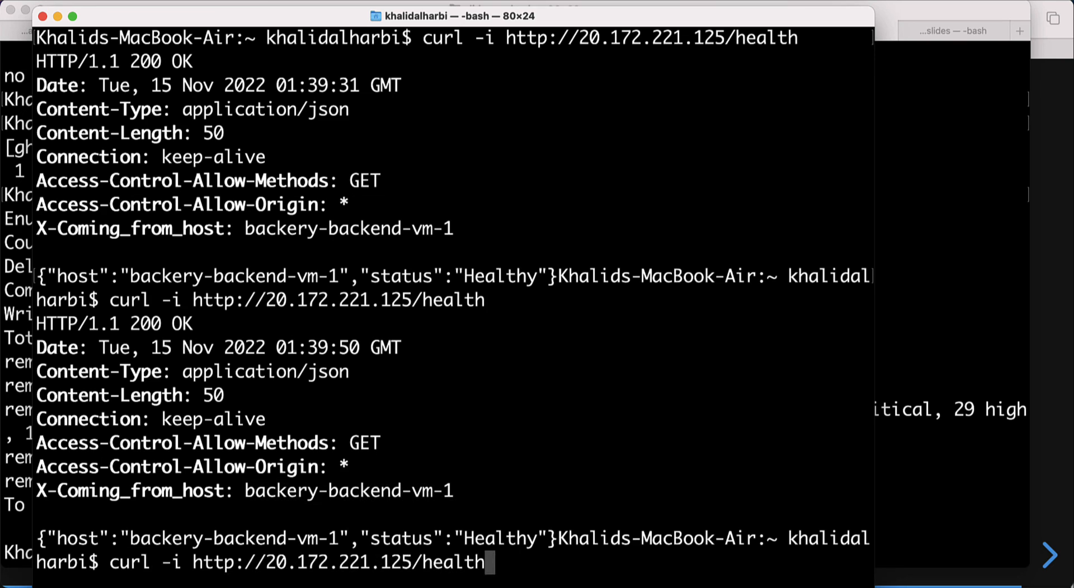
# Step: Change the curl path to /us/menu, run it, and confirm backery-us-backend-vm-1 responds
pyautogui.hotkey('ctrl', 'l')
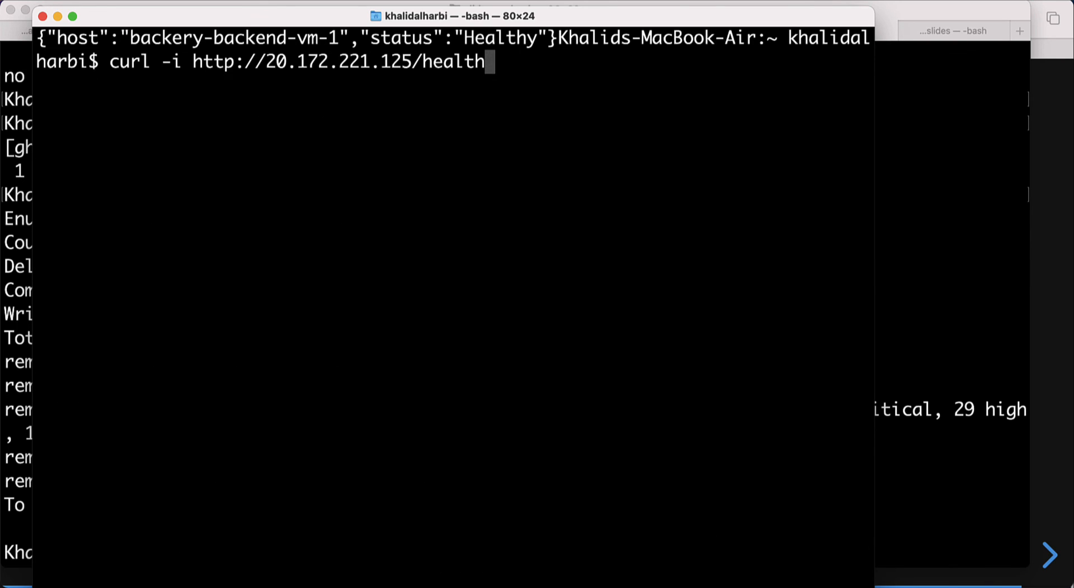
pyautogui.press('BackSpace')
pyautogui.press('BackSpace')
pyautogui.press('BackSpace')
pyautogui.press('BackSpace')
pyautogui.press('BackSpace')
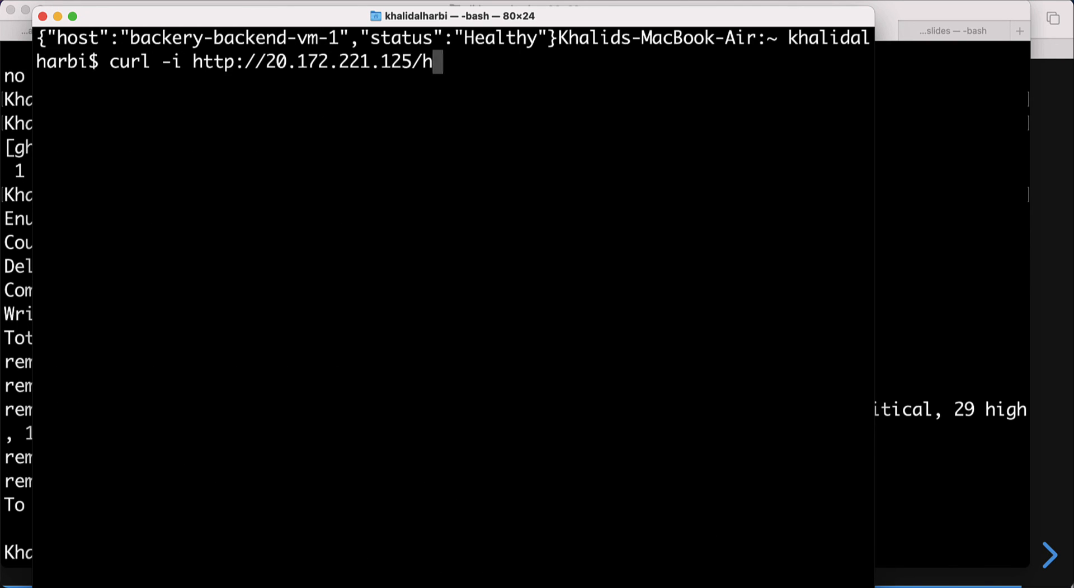
pyautogui.press('BackSpace')
pyautogui.press('Left')
pyautogui.press('Left')
pyautogui.press('Left')
pyautogui.press('Left')
pyautogui.press('Left')
pyautogui.press('Left')
pyautogui.press('Right')
pyautogui.press('Right')
pyautogui.press('Right')
pyautogui.press('Right')
pyautogui.press('Right')
pyautogui.press('Right')
pyautogui.write('us/menu')
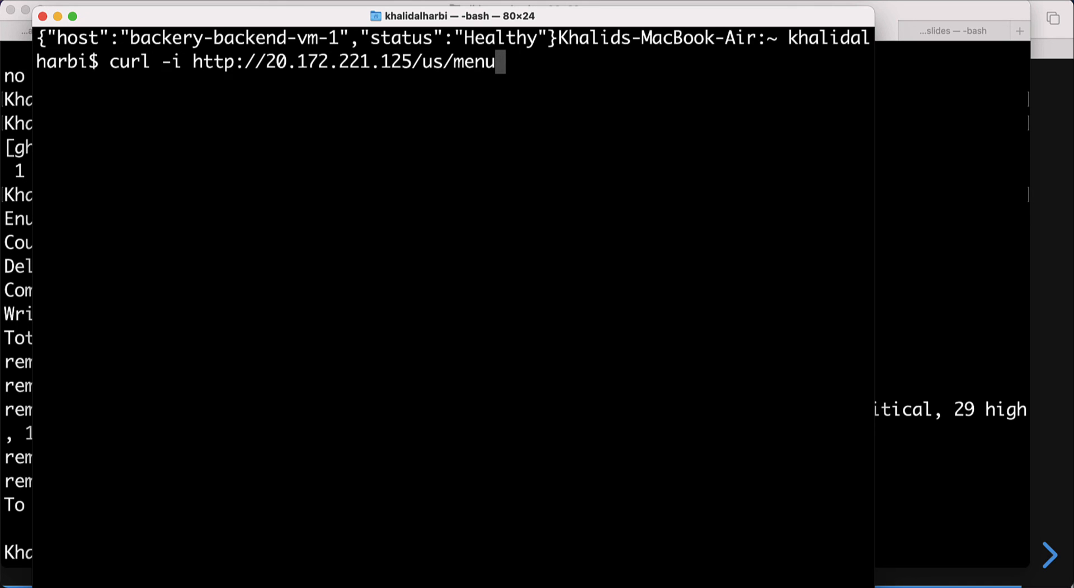
pyautogui.hotkey('ctrl', 'l')
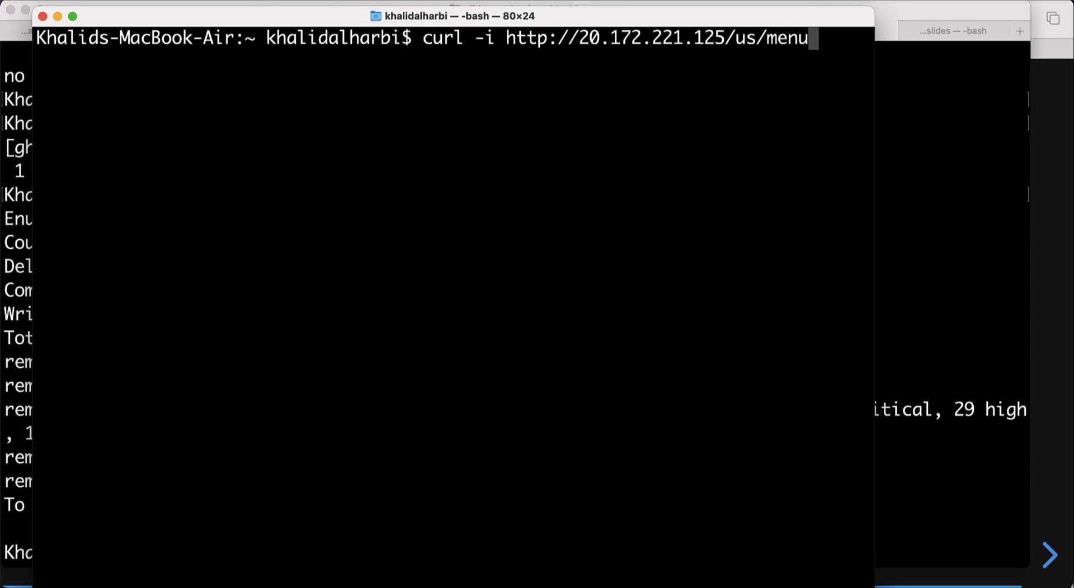
pyautogui.press('Return')
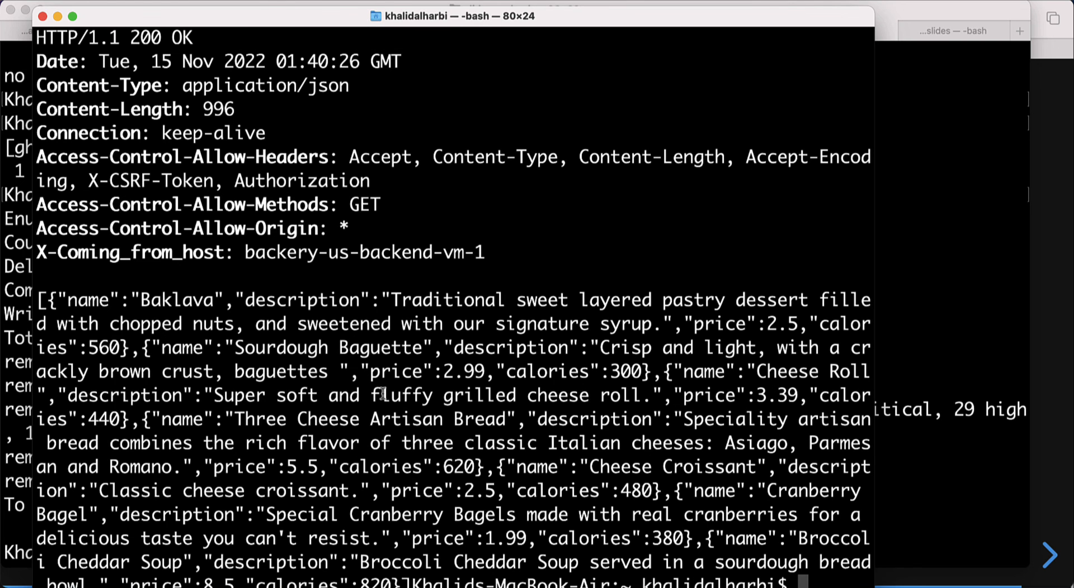
pyautogui.moveTo(486, 255); pyautogui.dragTo(105, 251)
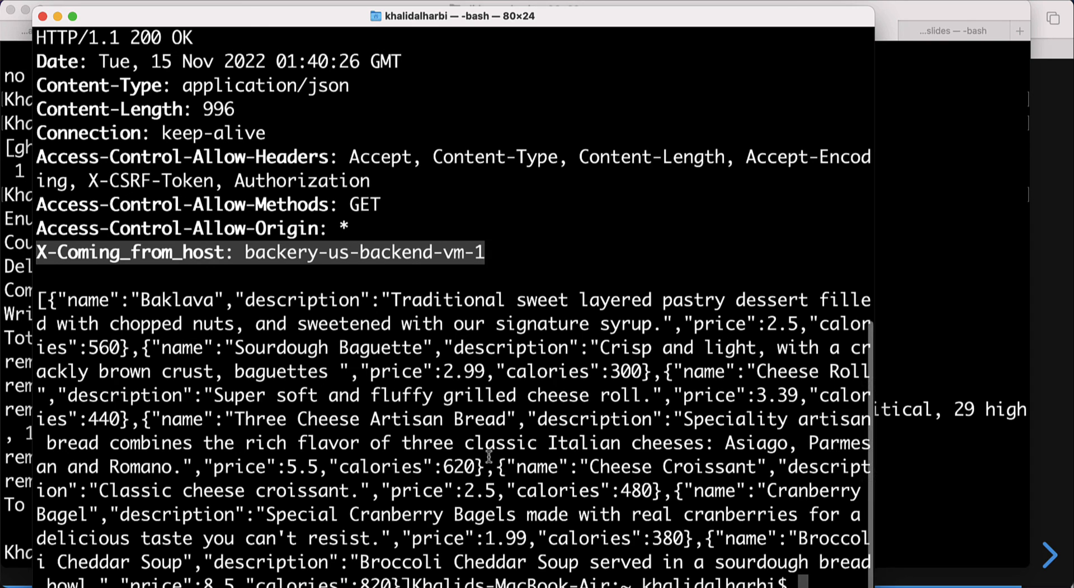
pyautogui.click(502, 257)
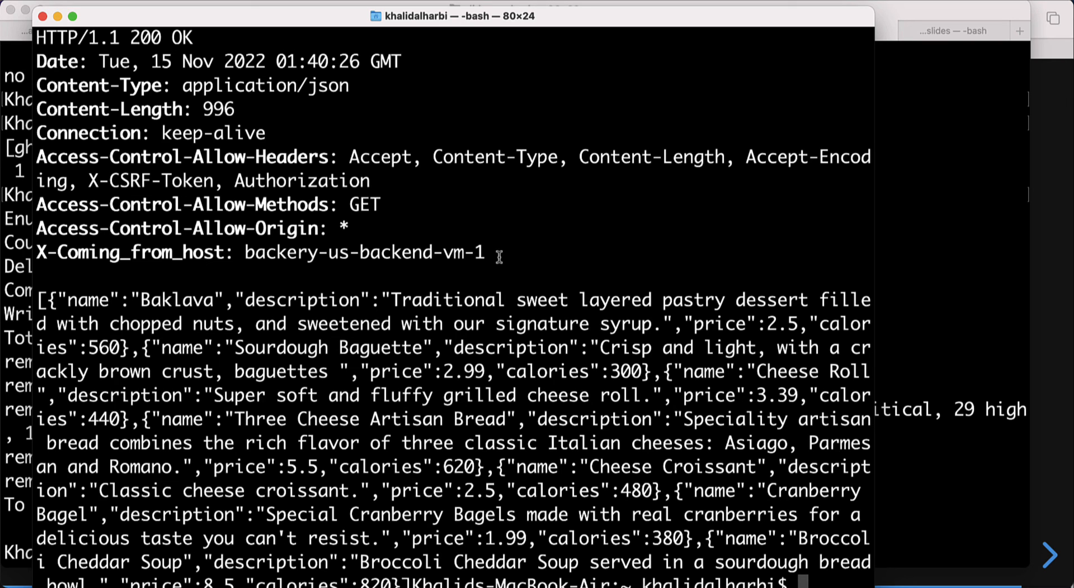
# Step: Rerun curl against /sa/menu, confirm backery-sa-backend-vm-1 responds, and copy that URL to Safari
pyautogui.press('Up')
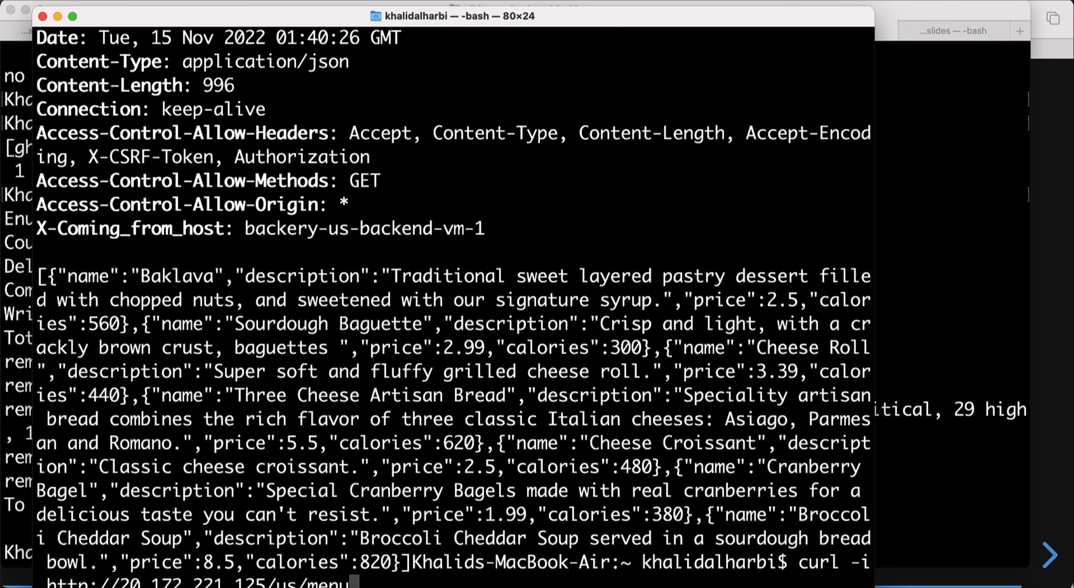
pyautogui.hotkey('ctrl', 'l')
pyautogui.press('Left')
pyautogui.press('Left')
pyautogui.press('Left')
pyautogui.press('Left')
pyautogui.press('Left')
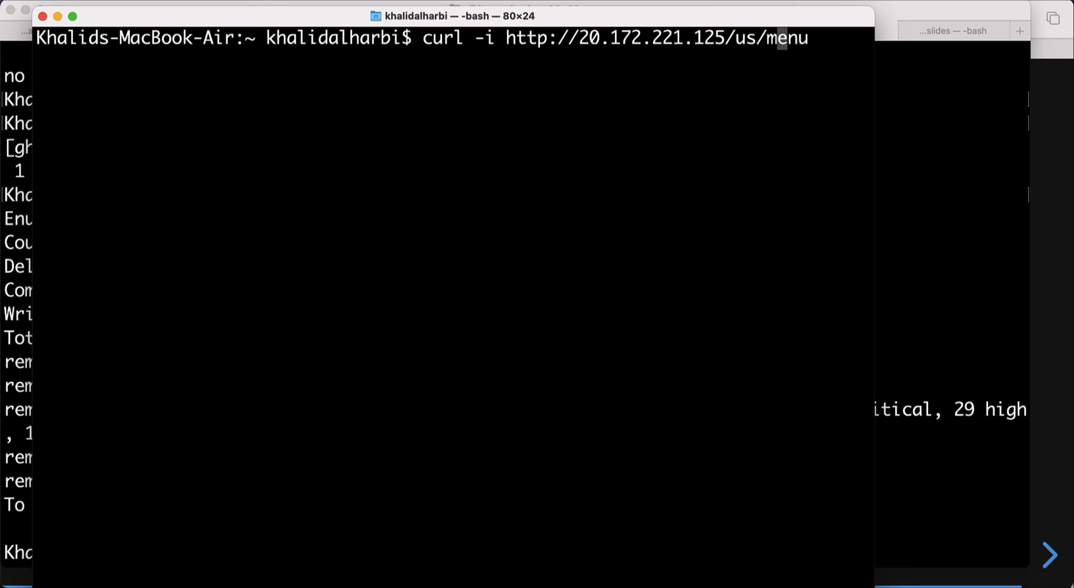
pyautogui.press('BackSpace')
pyautogui.press('BackSpace')
pyautogui.write('sa')
pyautogui.press('Right')
pyautogui.press('Right')
pyautogui.press('Right')
pyautogui.press('Right')
pyautogui.press('Right')
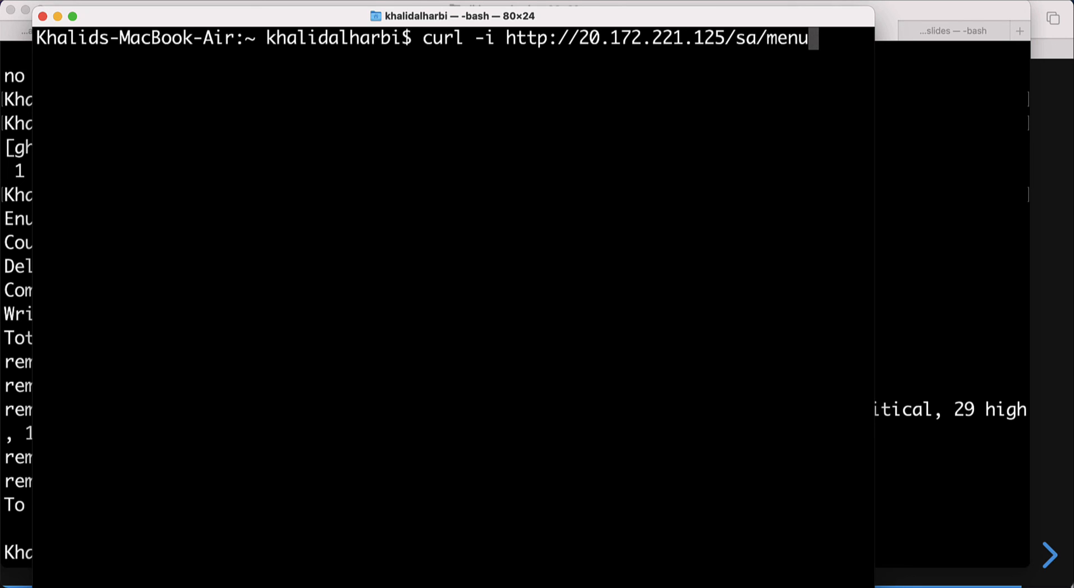
pyautogui.press('Return')
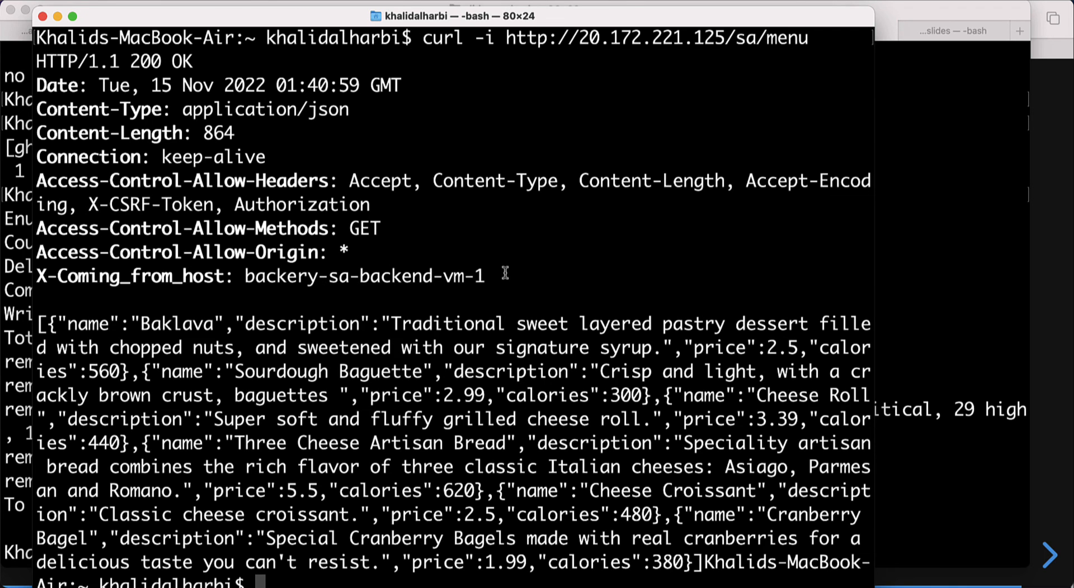
pyautogui.moveTo(505, 273); pyautogui.dragTo(31, 274)
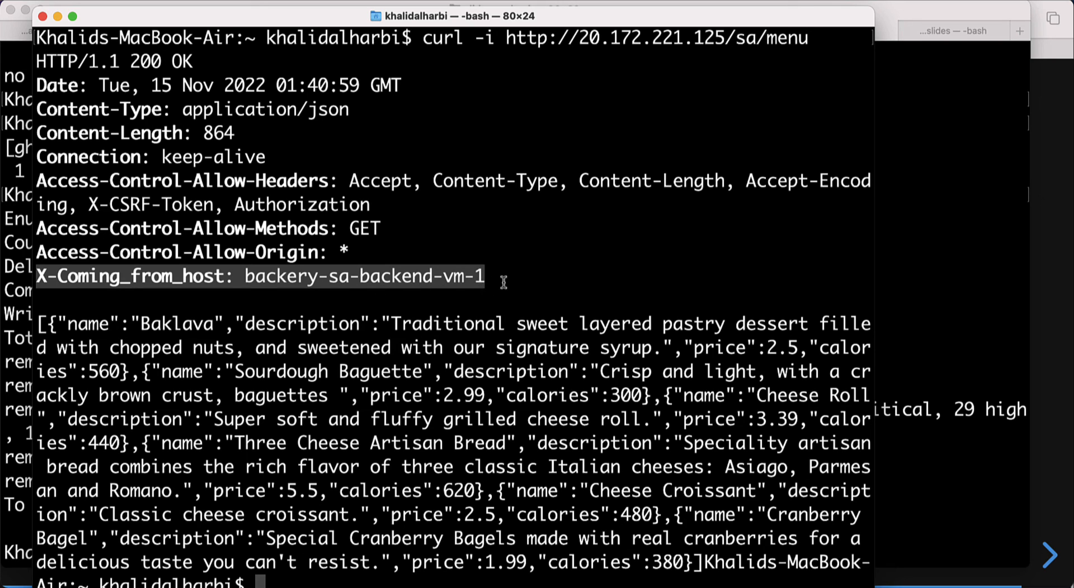
pyautogui.click(586, 152)
pyautogui.moveTo(809, 38); pyautogui.dragTo(502, 40)
pyautogui.press('super+c')
pyautogui.press('super+Tab')
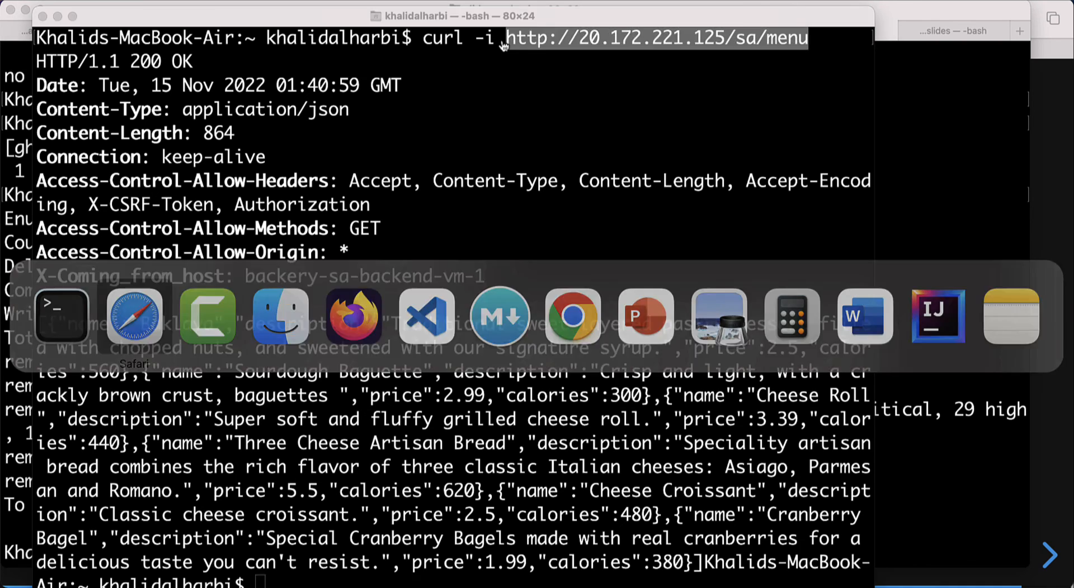
pyautogui.press('super+t')
pyautogui.press('super+v')
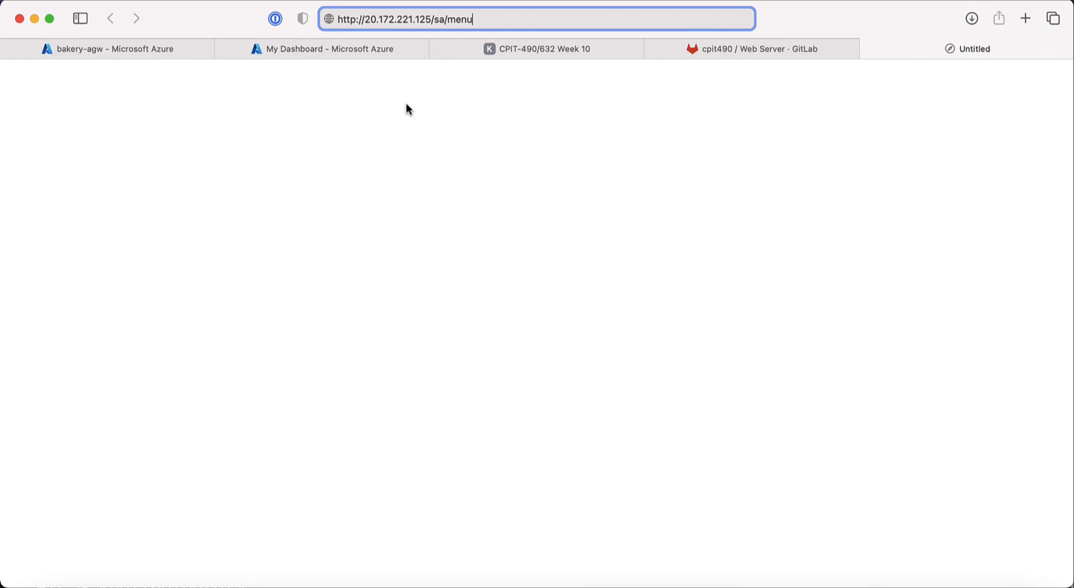
pyautogui.press('Return')
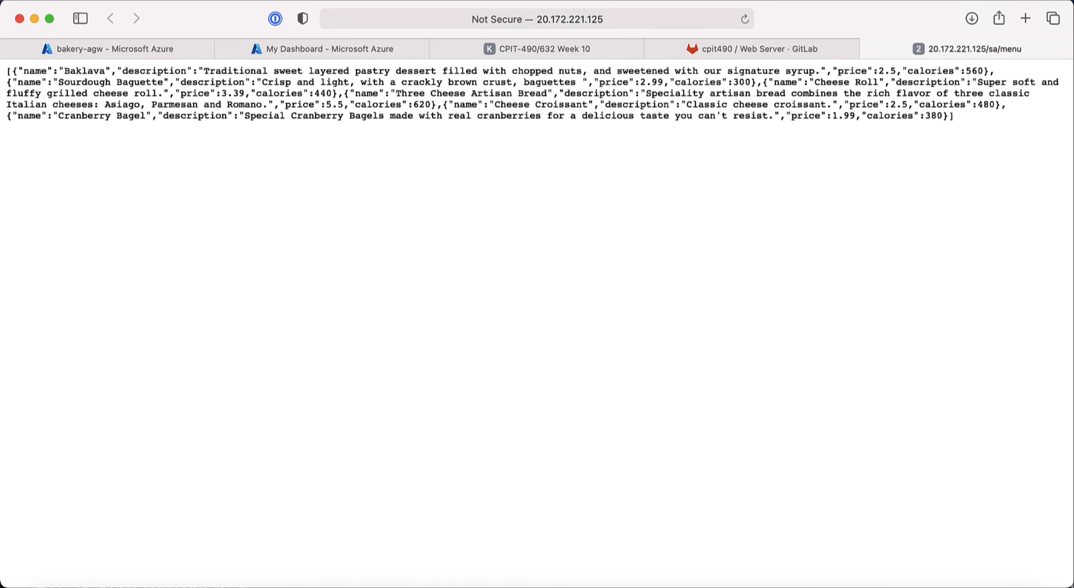
pyautogui.rightClick(233, 168)
pyautogui.click(192, 217)
pyautogui.press('alt+super+i')
# Step: Reload /sa/menu with the Network tab open and view the captured menu request's headers
pyautogui.click(523, 416)
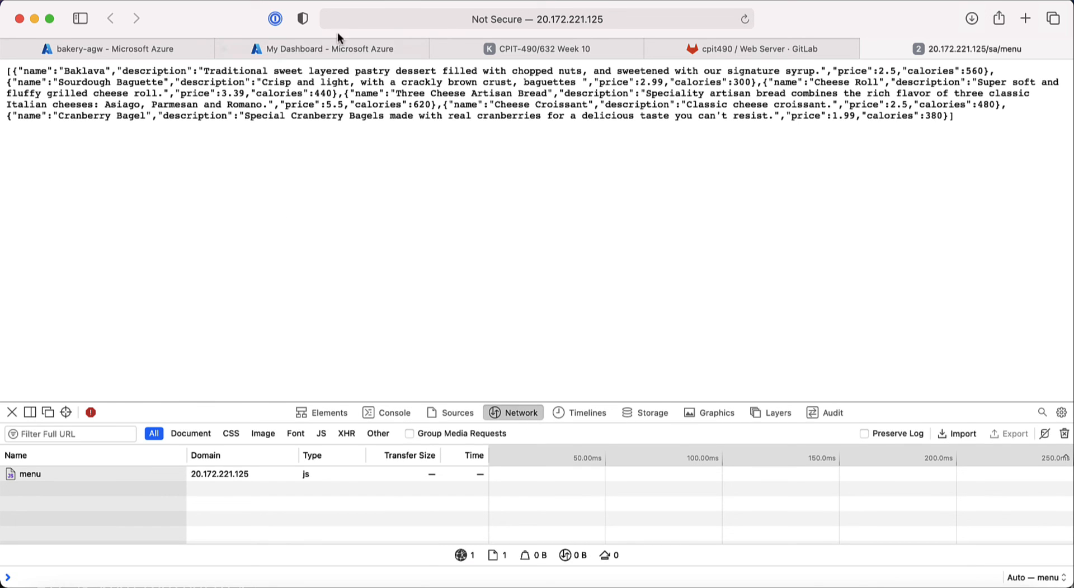
pyautogui.click(623, 21)
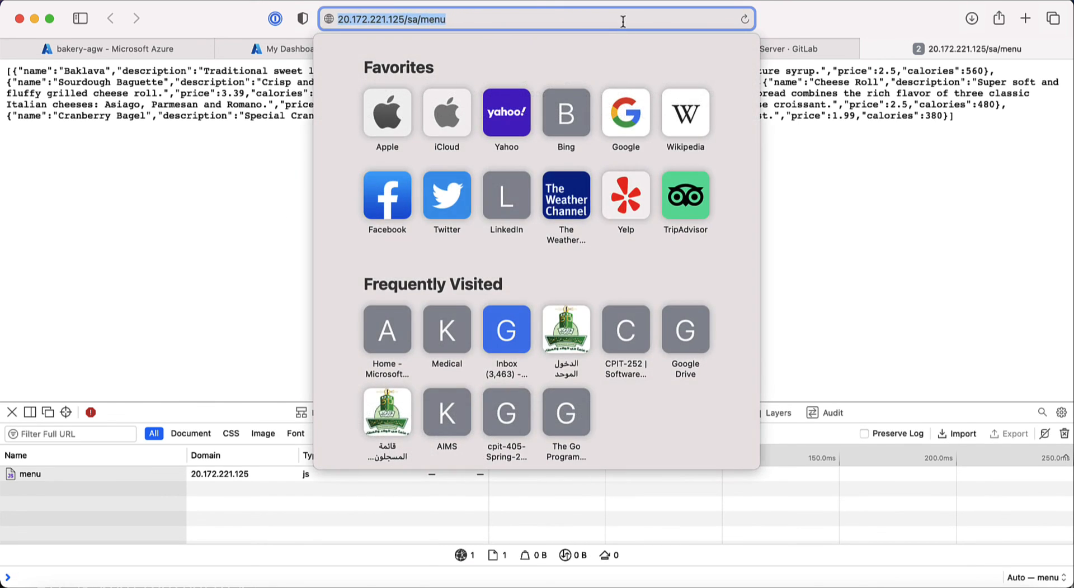
pyautogui.click(459, 19)
pyautogui.press('Return')
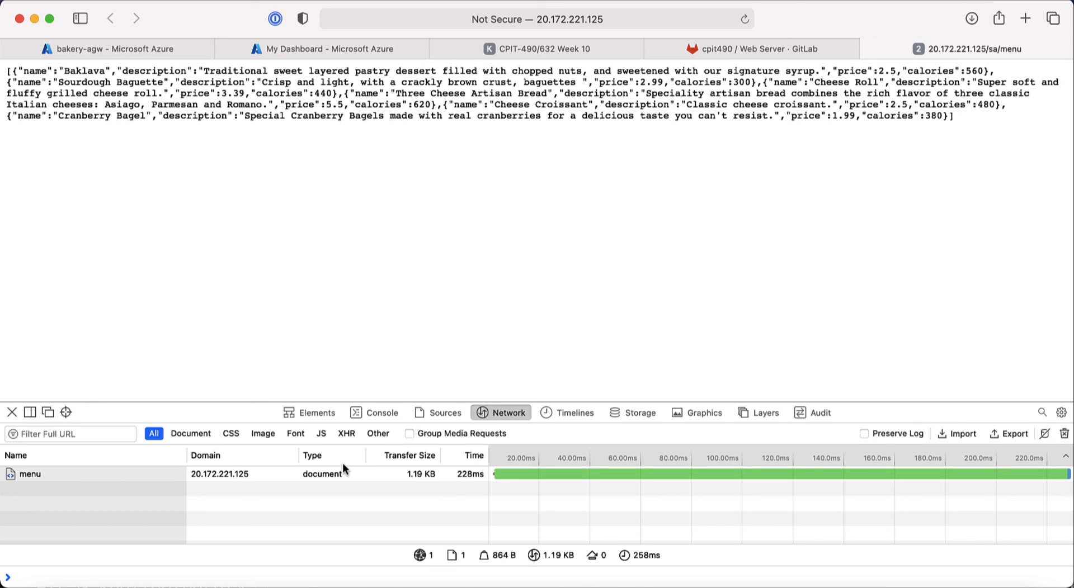
pyautogui.click(34, 479)
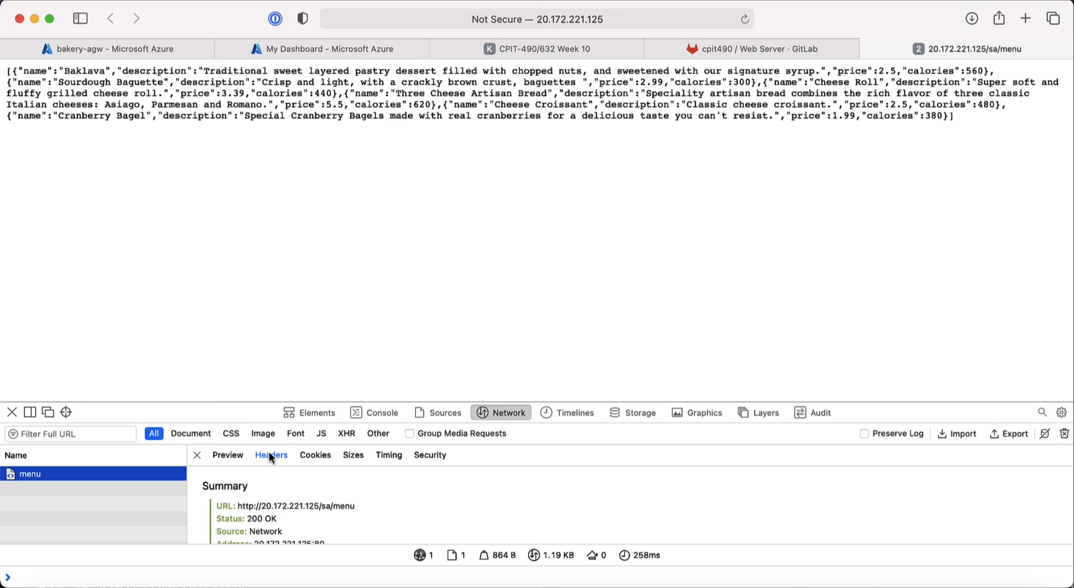
pyautogui.scroll(-5, 300, 508)
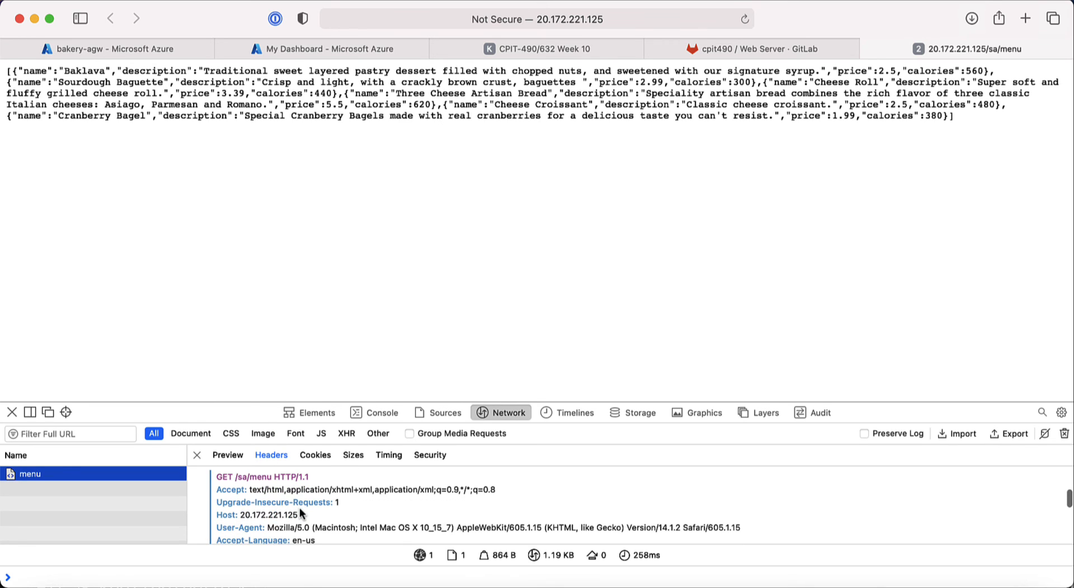
pyautogui.scroll(-3, 300, 509)
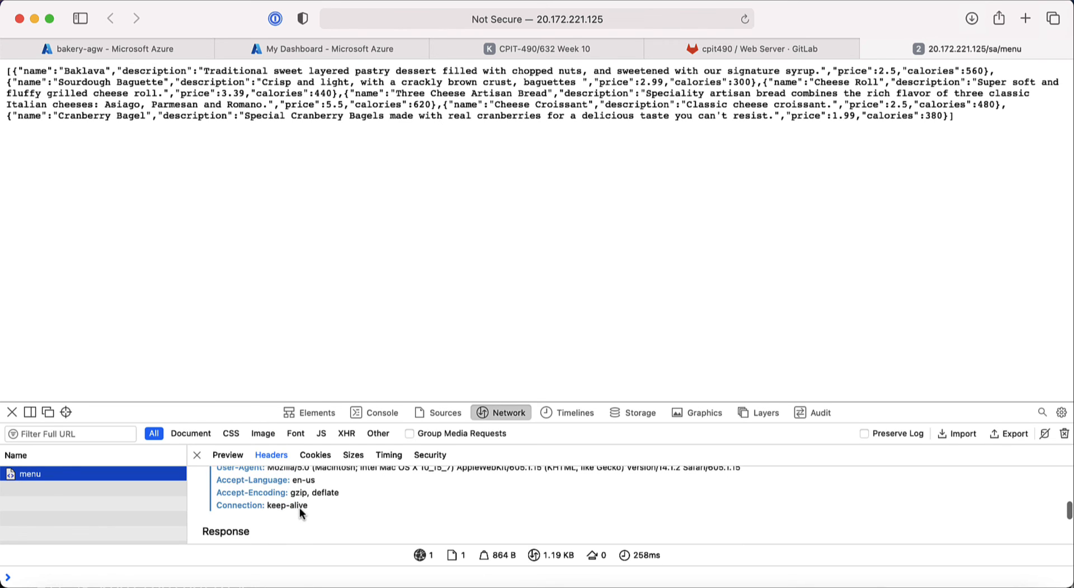
pyautogui.scroll(3, 299, 507)
pyautogui.scroll(-5, 299, 509)
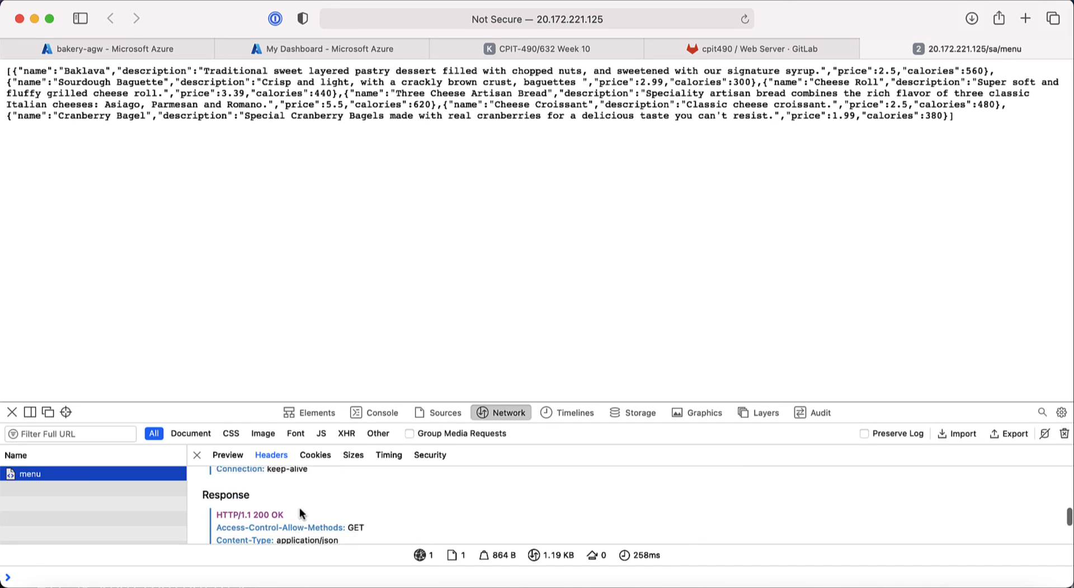
pyautogui.scroll(-2, 301, 514)
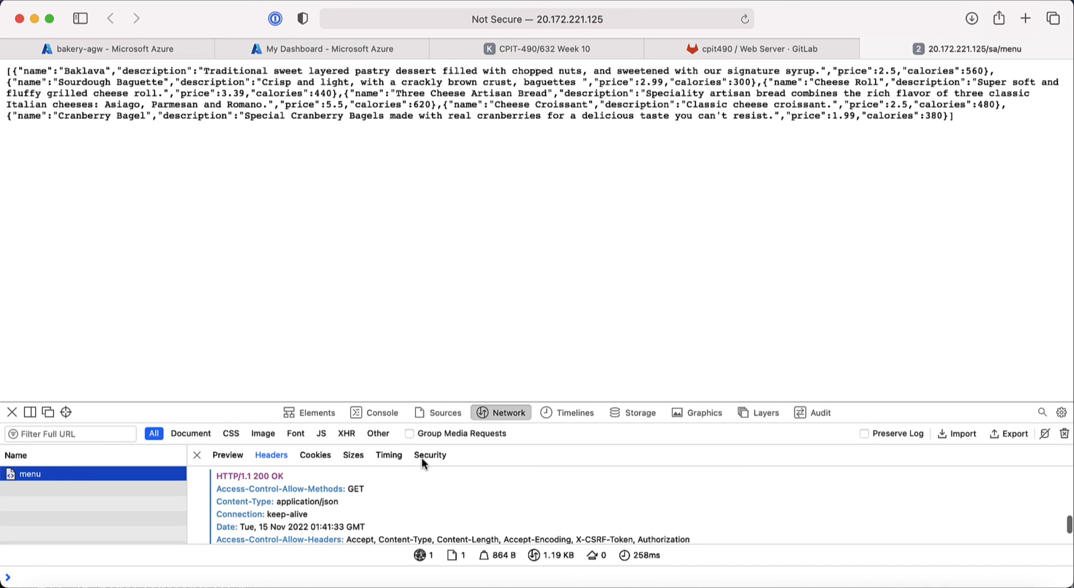
pyautogui.scroll(-2, 316, 492)
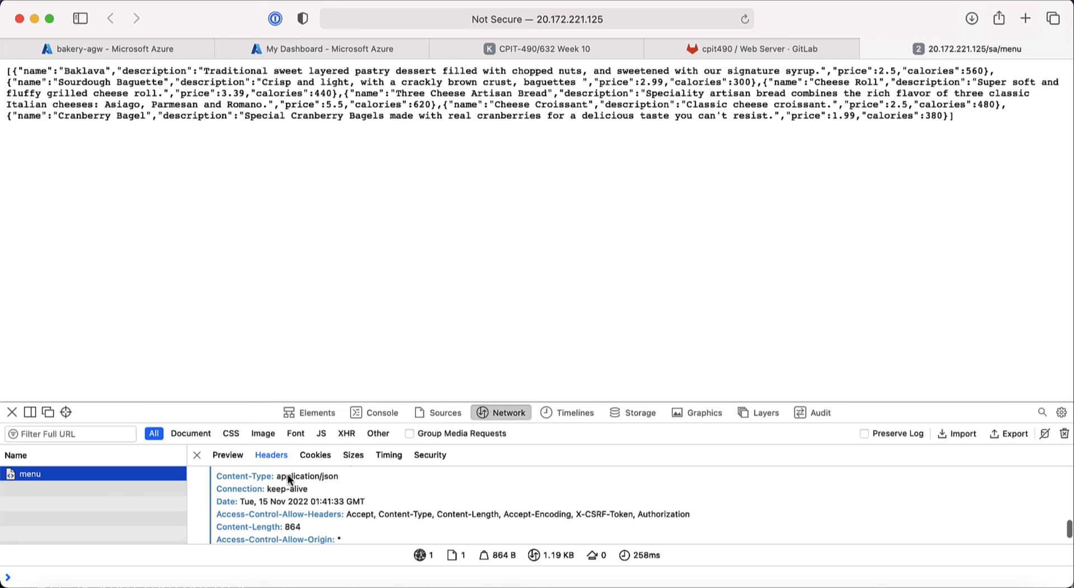
pyautogui.scroll(6, 227, 485)
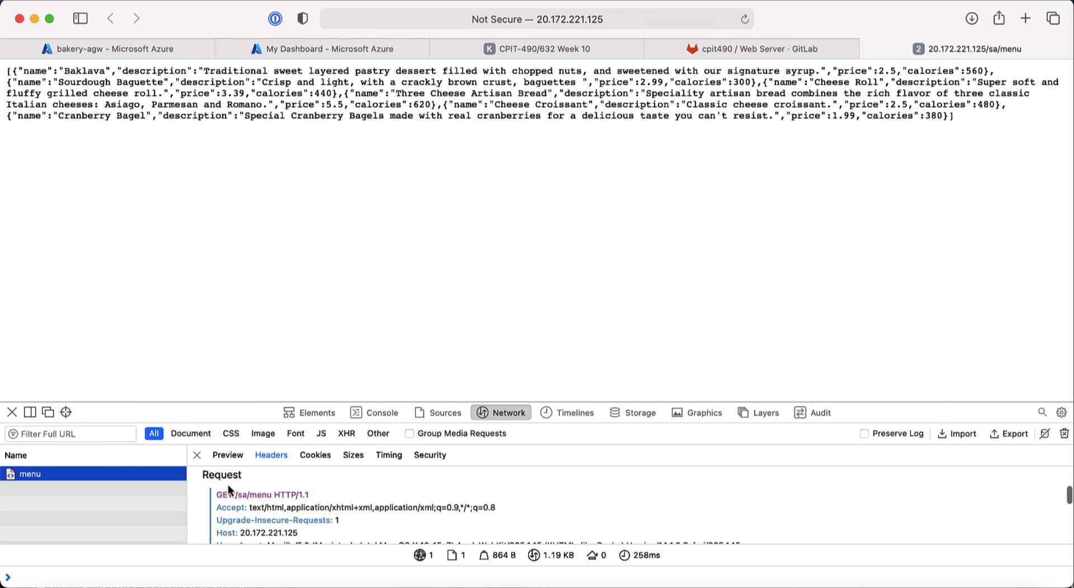
pyautogui.scroll(-1, 244, 507)
pyautogui.scroll(-8, 244, 507)
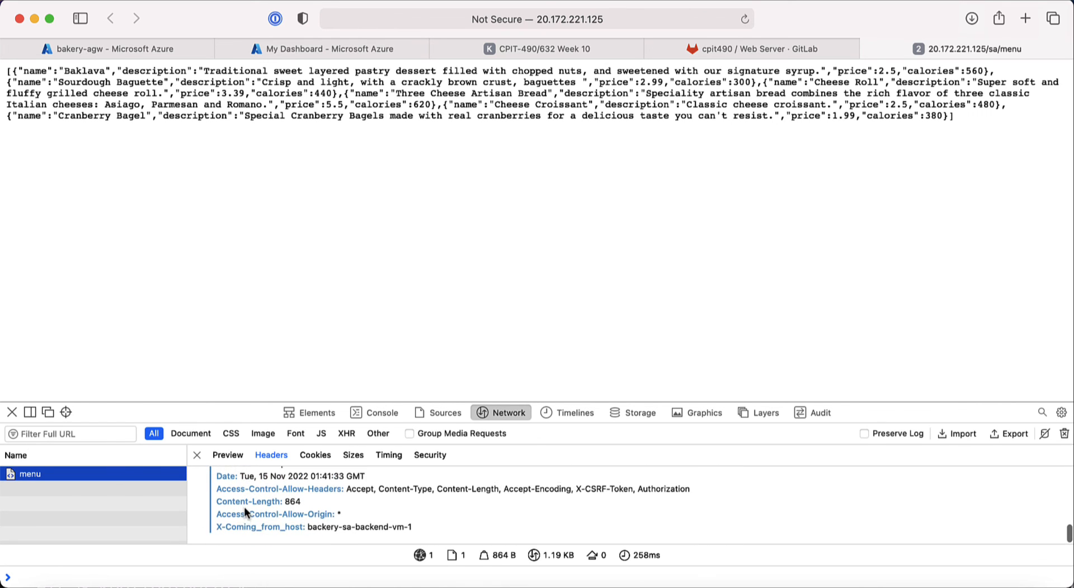
# Step: Check the JSON preview, then highlight the X-Coming_from_host header showing backery-sa-backend-vm-1
pyautogui.click(229, 456)
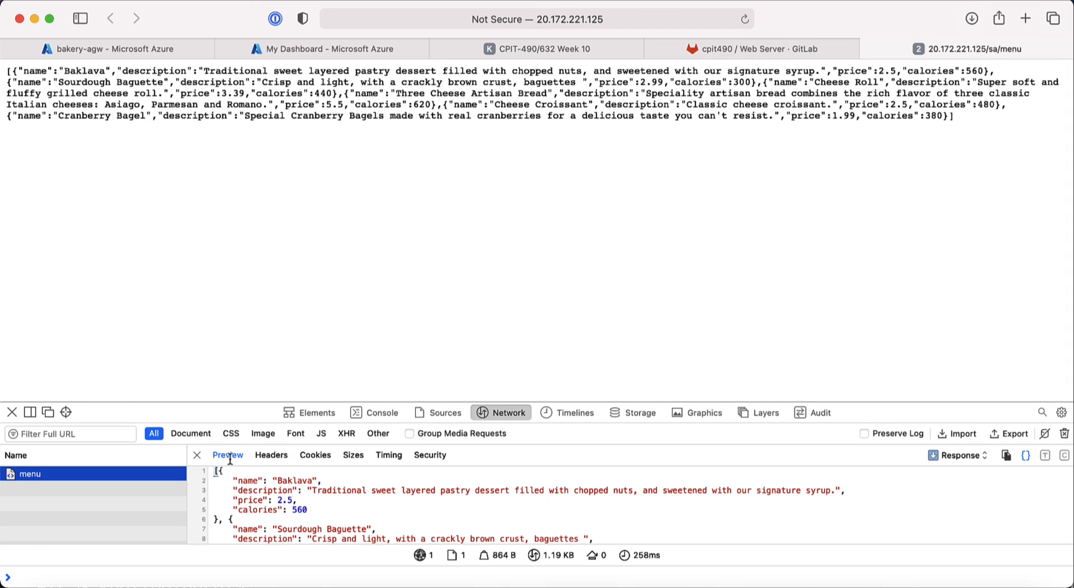
pyautogui.scroll(-6, 302, 510)
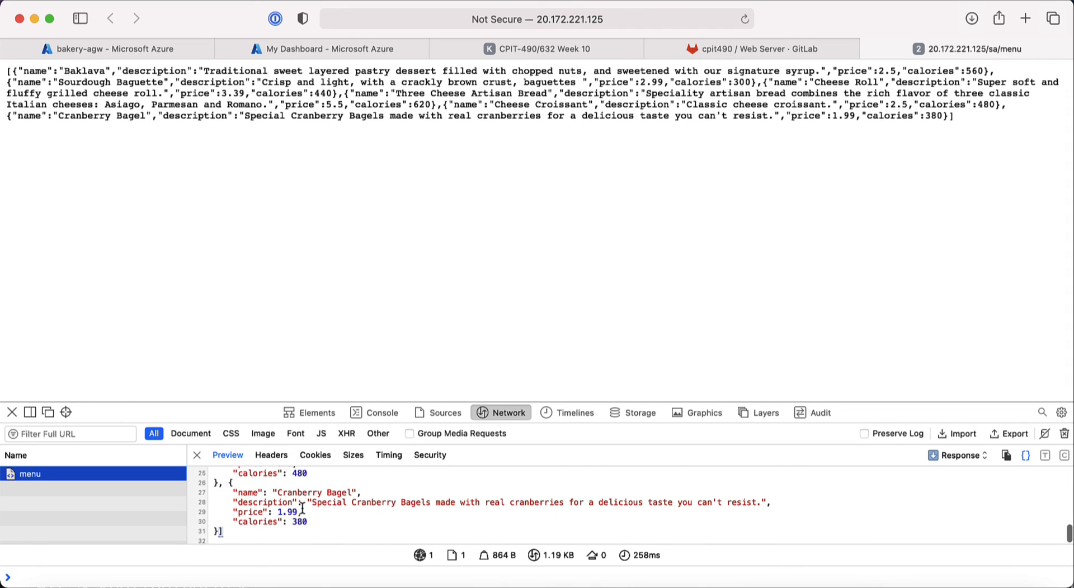
pyautogui.scroll(6, 313, 512)
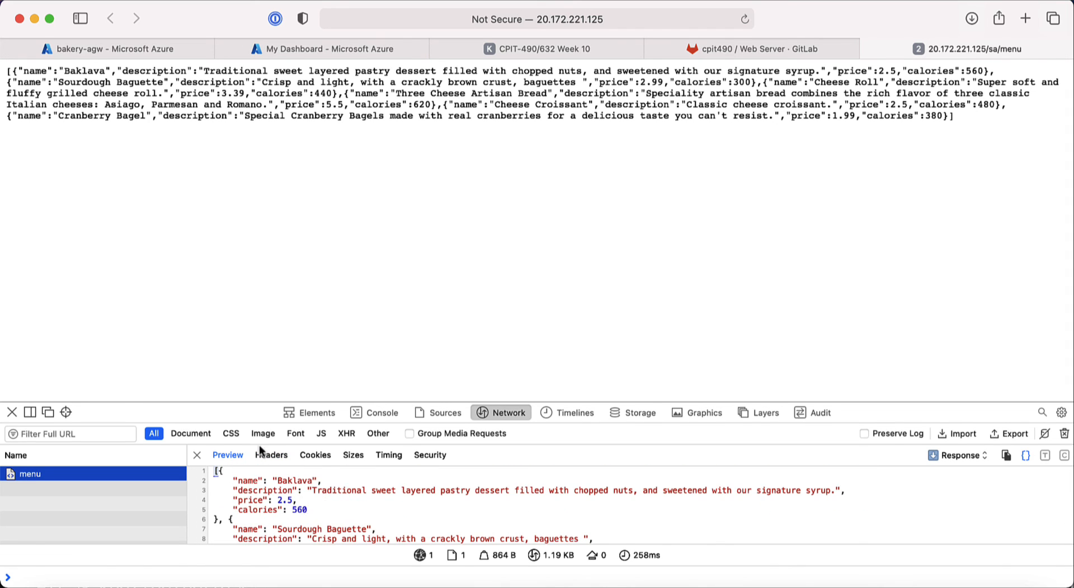
pyautogui.click(272, 455)
pyautogui.scroll(-2, 297, 501)
pyautogui.scroll(-3, 297, 501)
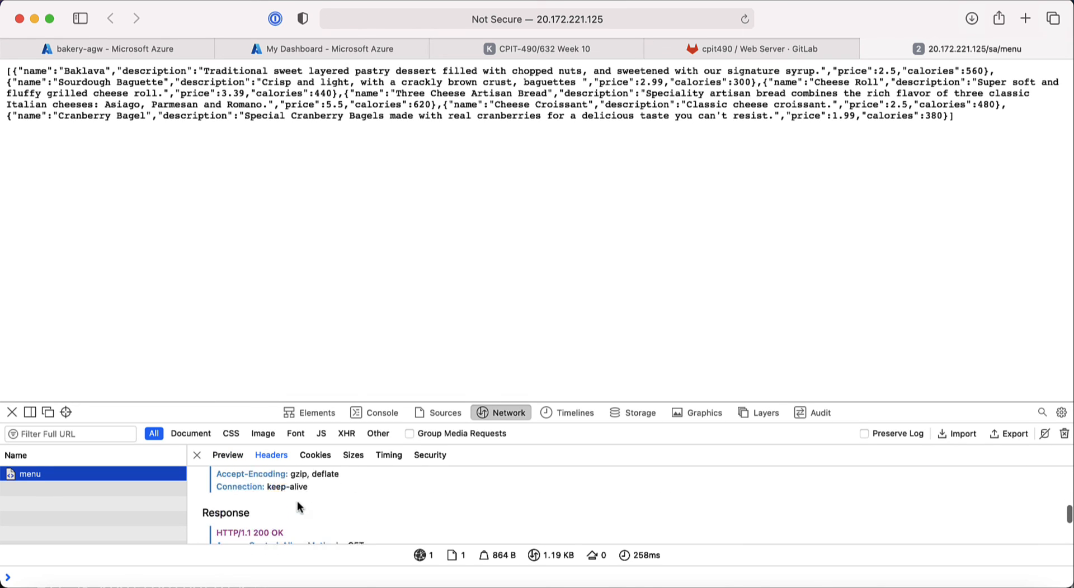
pyautogui.scroll(1, 297, 501)
pyautogui.scroll(-3, 297, 501)
pyautogui.scroll(-3, 297, 501)
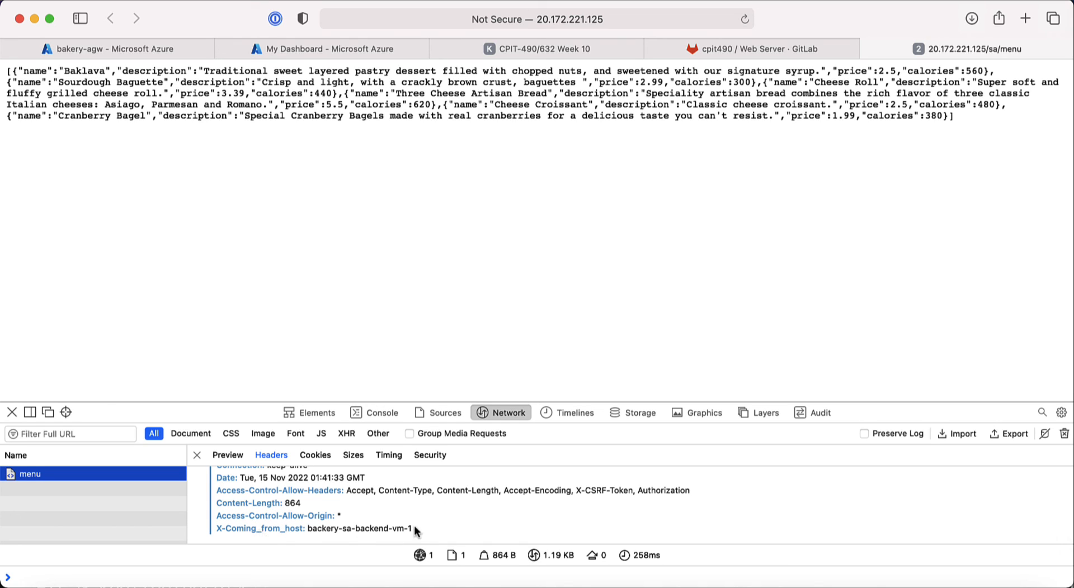
pyautogui.moveTo(426, 529); pyautogui.dragTo(214, 530)
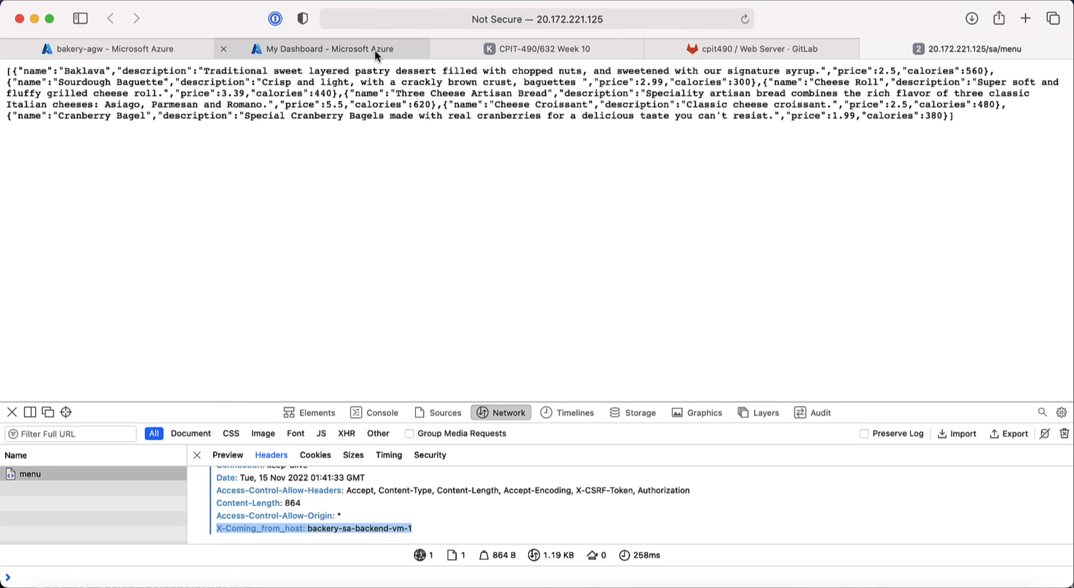
# Step: Return to the bakery-agw tab and open Backend health under Monitoring
pyautogui.moveTo(63, 51)
pyautogui.click(126, 49)
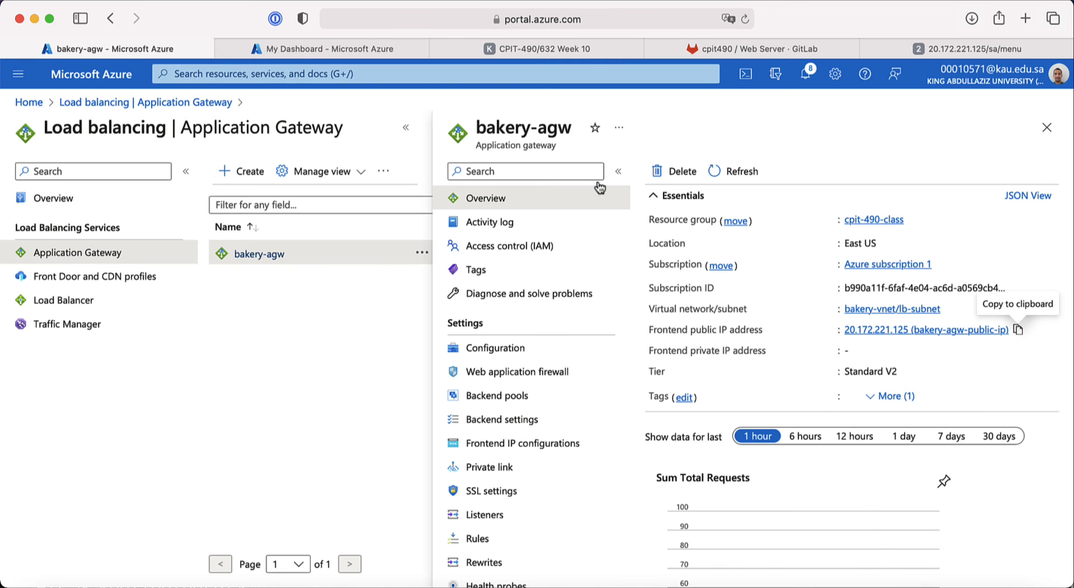
pyautogui.scroll(-5, 571, 397)
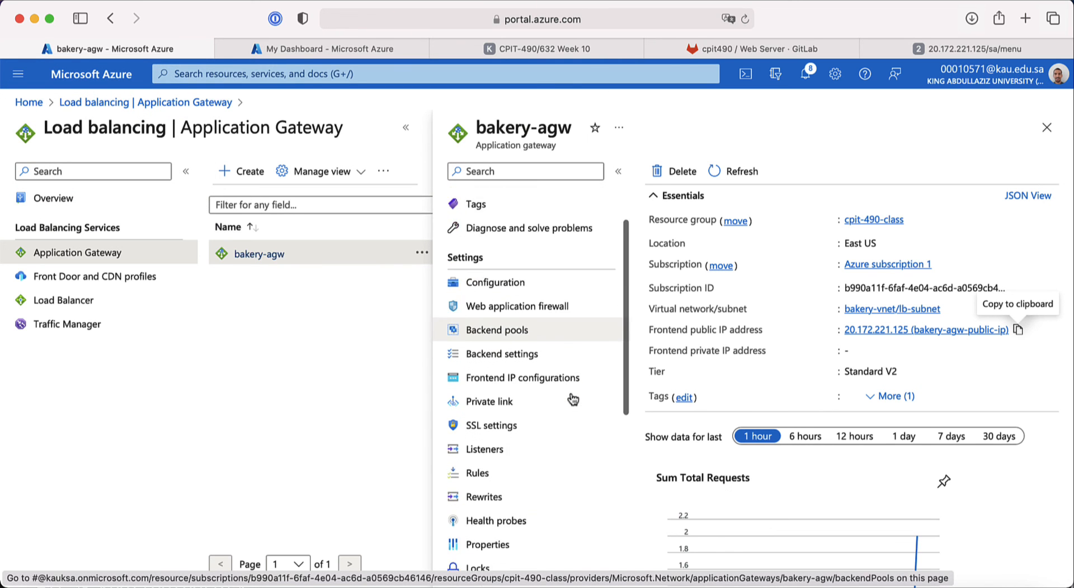
pyautogui.scroll(5, 572, 399)
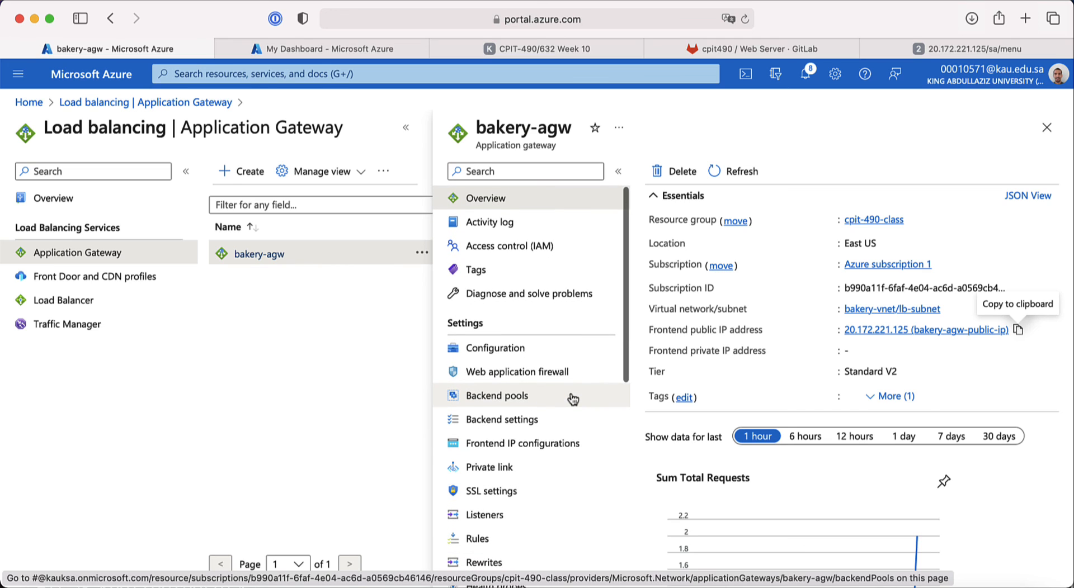
pyautogui.scroll(-3, 556, 419)
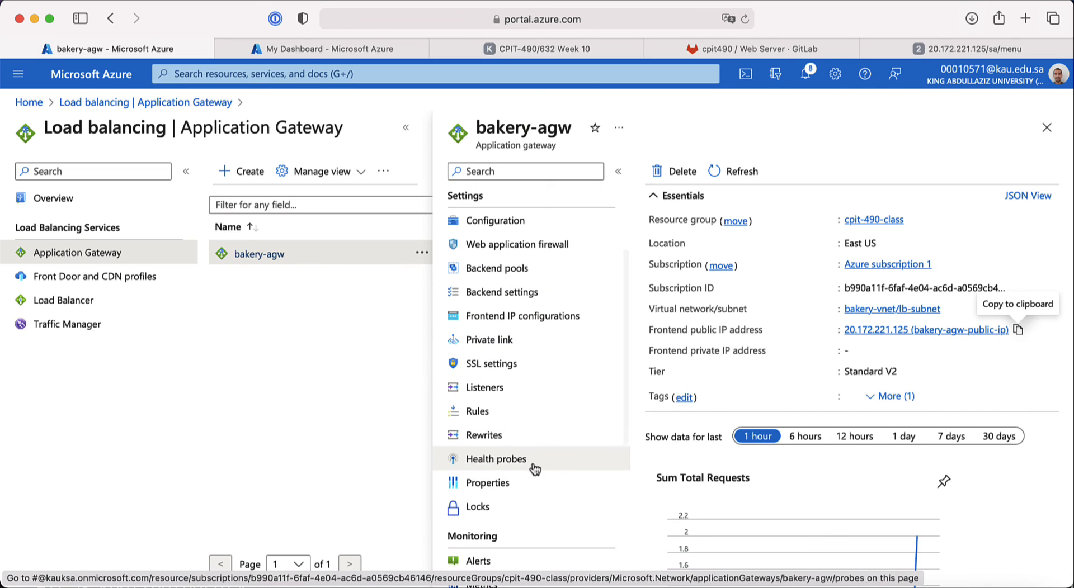
pyautogui.scroll(-3, 534, 465)
pyautogui.scroll(-2, 532, 466)
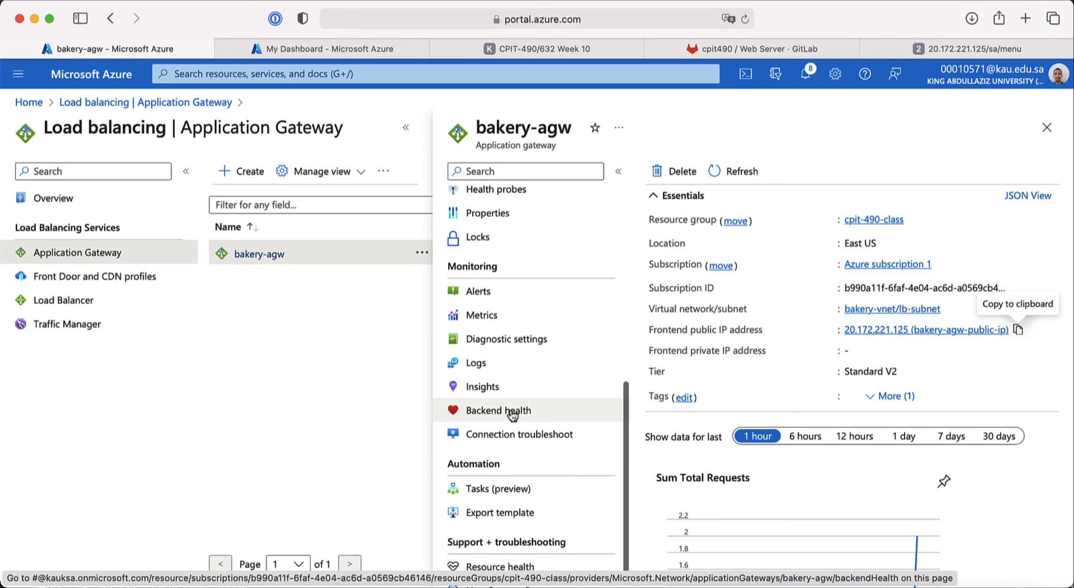
pyautogui.click(487, 410)
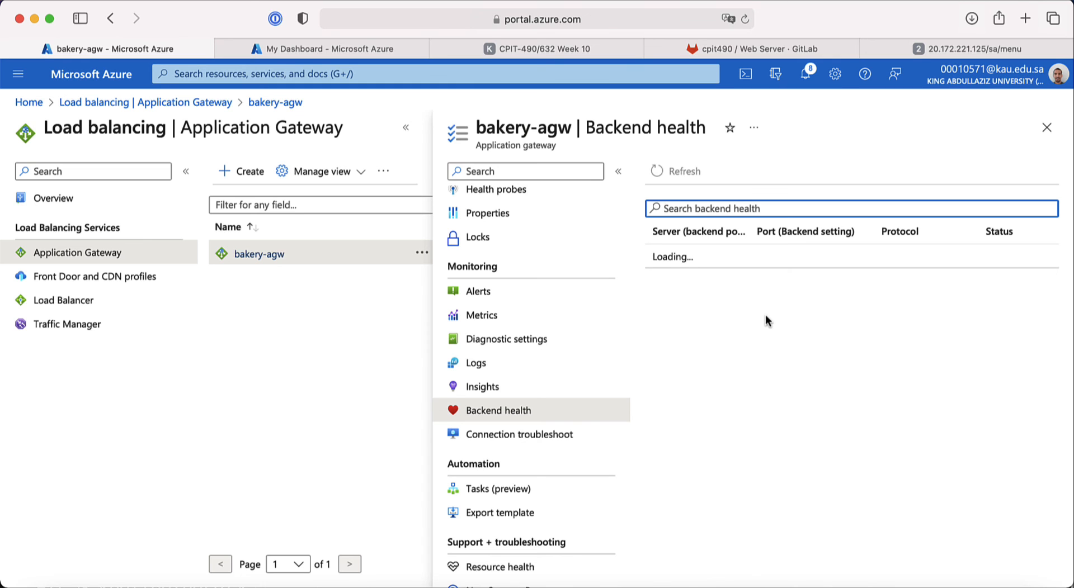
pyautogui.press('super+Tab')
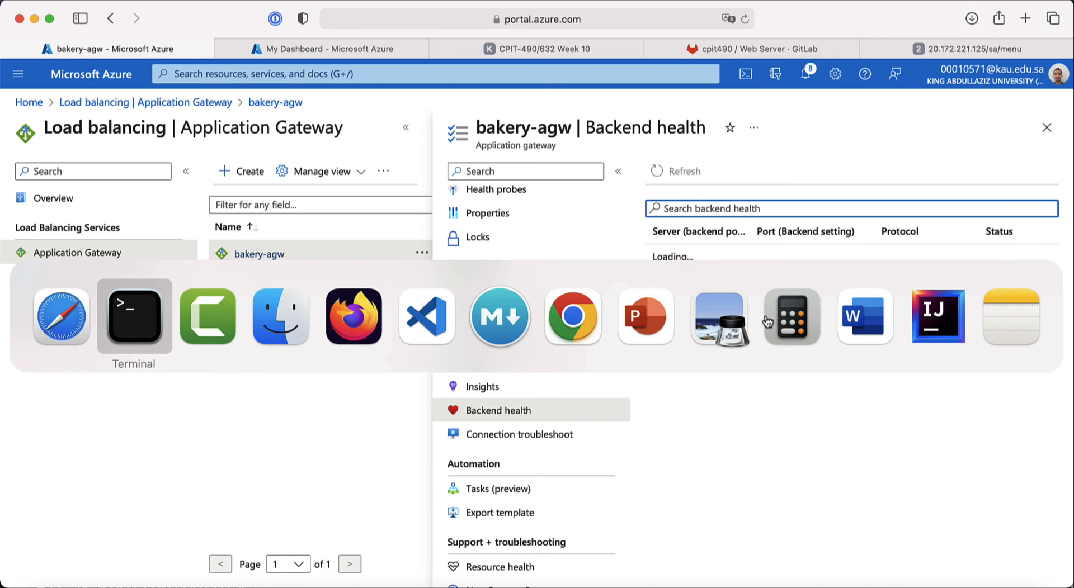
# Step: Recall the curl -i command, clear the screen, and change its path to /fatal
pyautogui.press('Up')
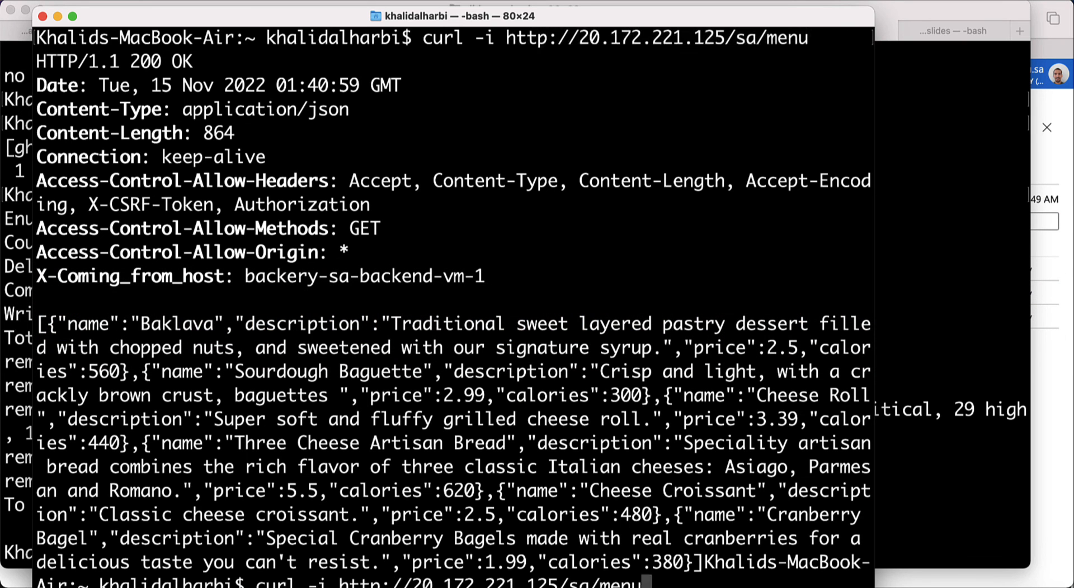
pyautogui.press('super+k')
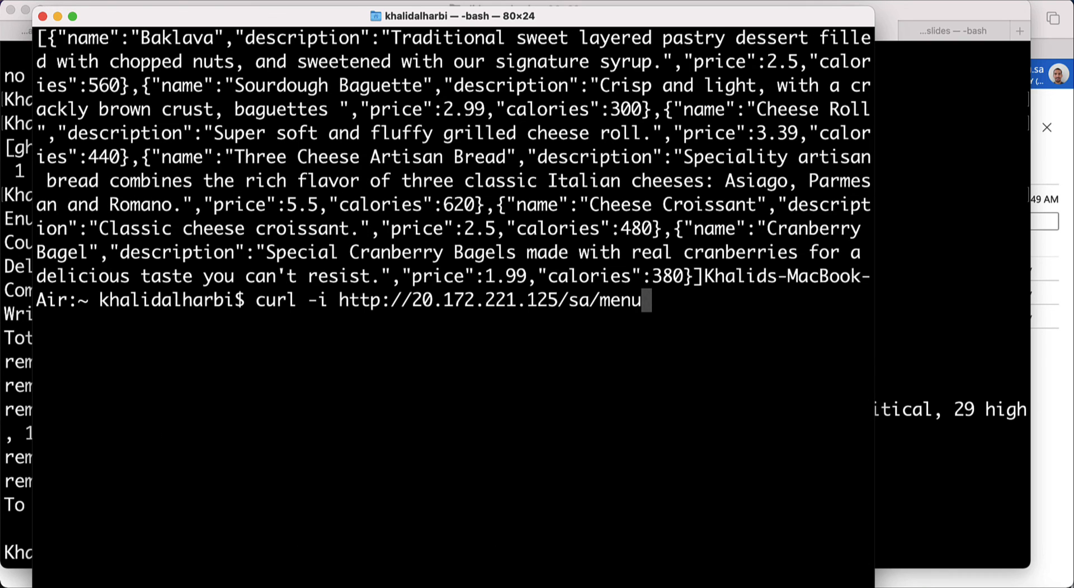
pyautogui.hotkey('ctrl', 'l')
pyautogui.press('BackSpace')
pyautogui.press('BackSpace')
pyautogui.press('BackSpace')
pyautogui.press('BackSpace')
pyautogui.press('BackSpace')
pyautogui.press('BackSpace')
pyautogui.press('BackSpace')
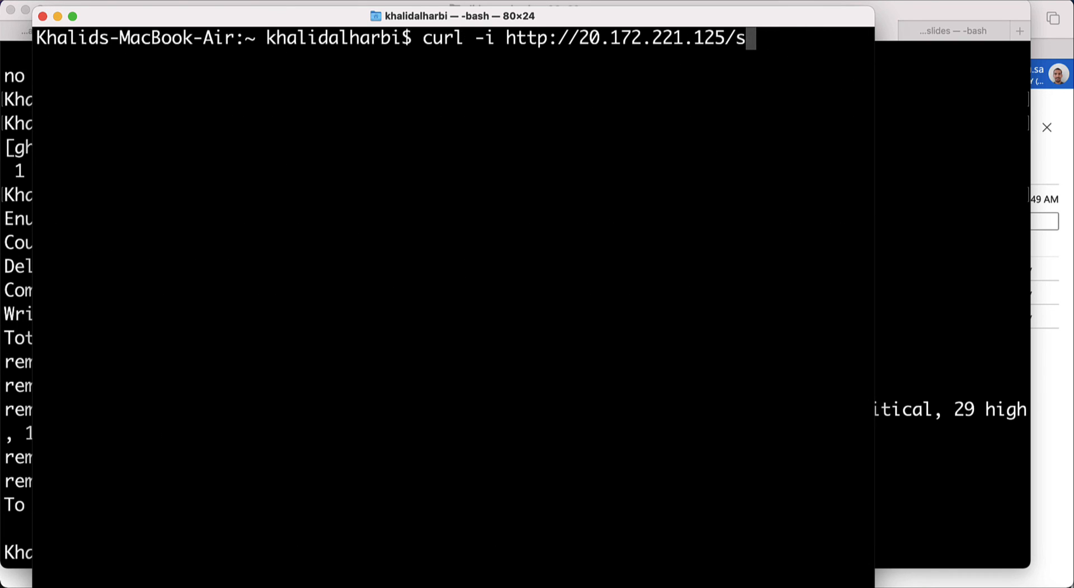
pyautogui.write('fata')
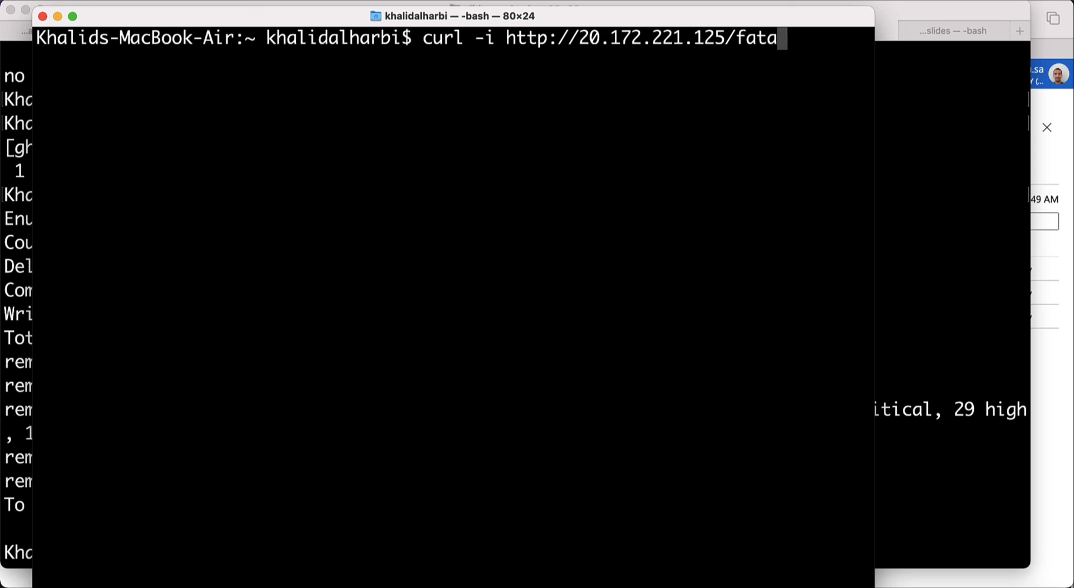
pyautogui.write('l')
pyautogui.press('super+Tab')
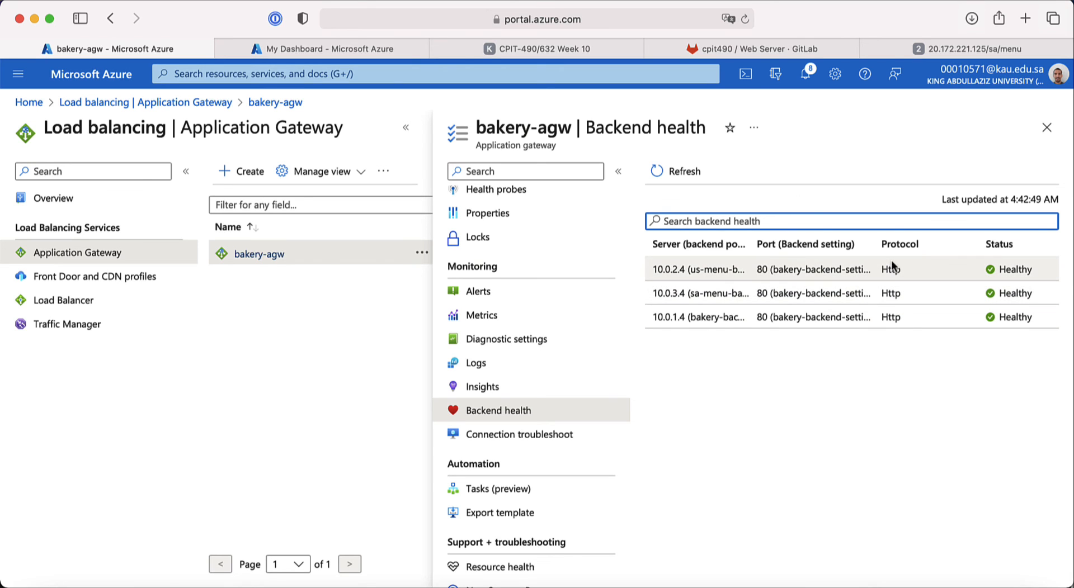
# Step: Switch from the Healthy backend list to the CPIT-490 Week 10 slides tab
pyautogui.click(716, 50)
pyautogui.click(621, 49)
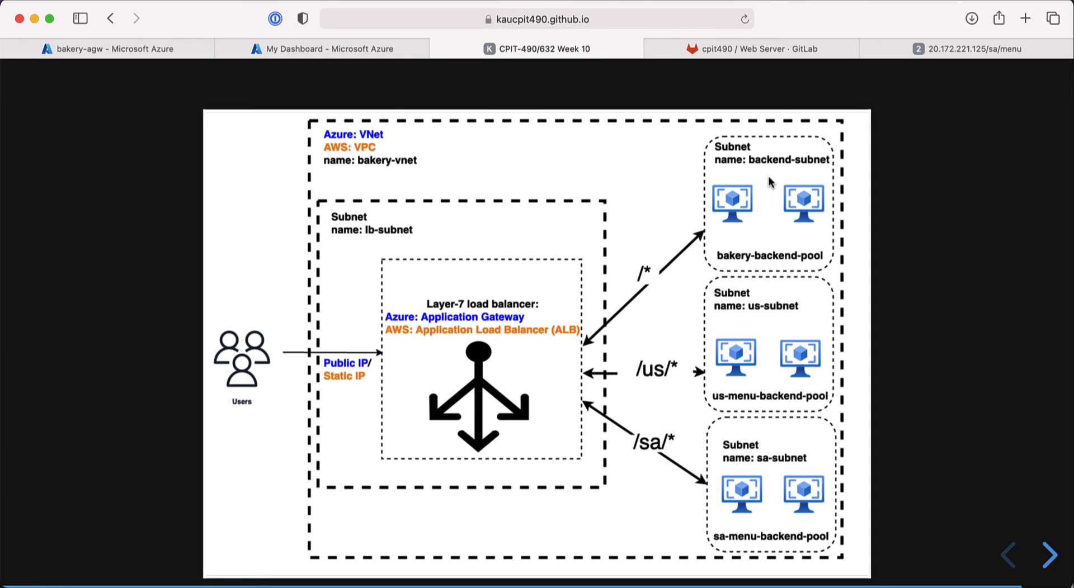
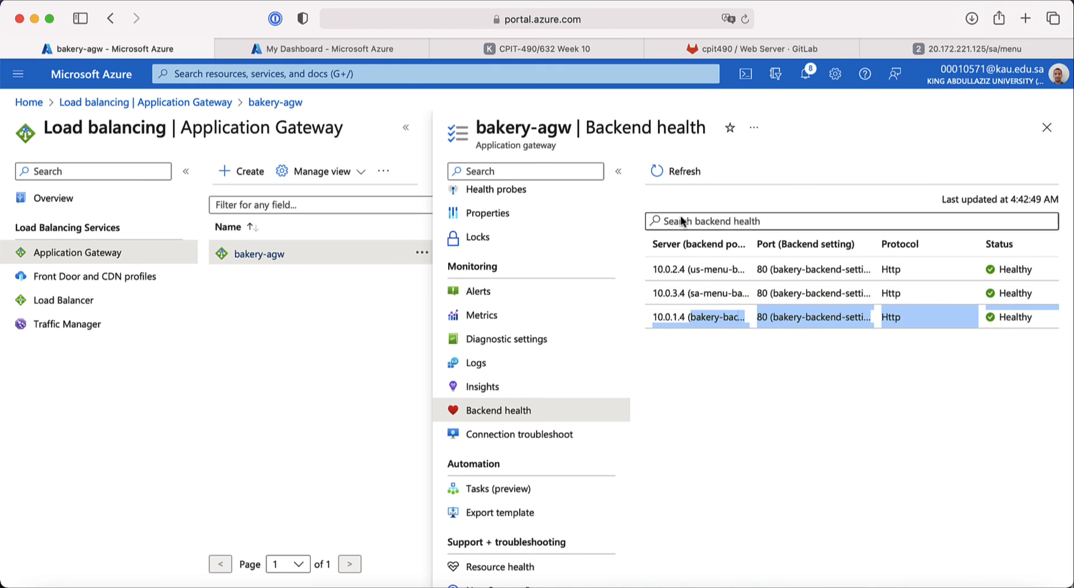
# Step: Refresh bakery-agw's backend health twice; all three servers, including 10.0.1.4, still show Healthy
pyautogui.click(671, 172)
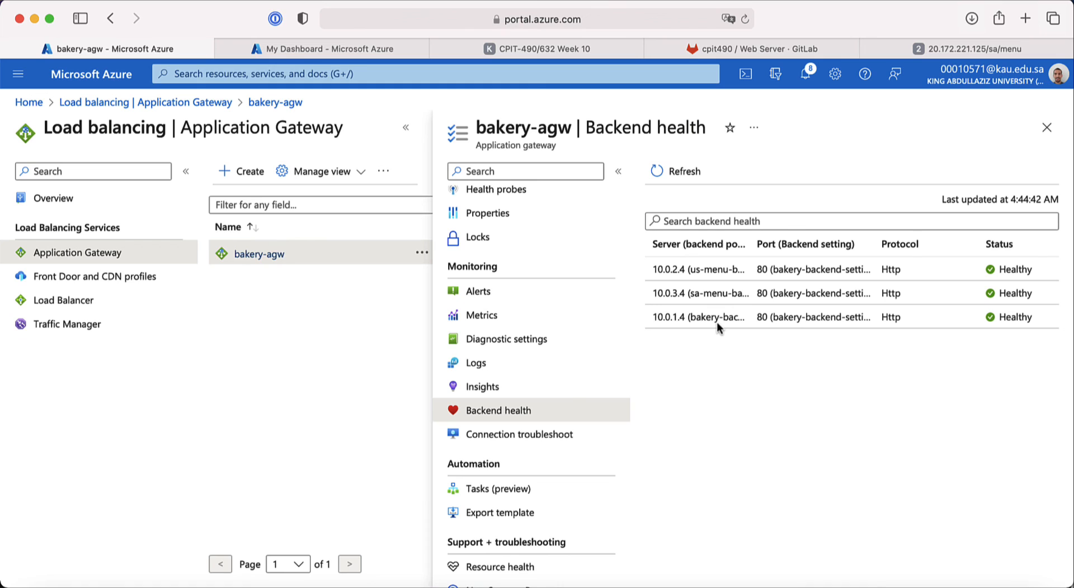
pyautogui.click(686, 177)
# Step: Rerun the curl against the gateway's /health path and highlight the 502 Bad Gateway response
pyautogui.press('super+Tab')
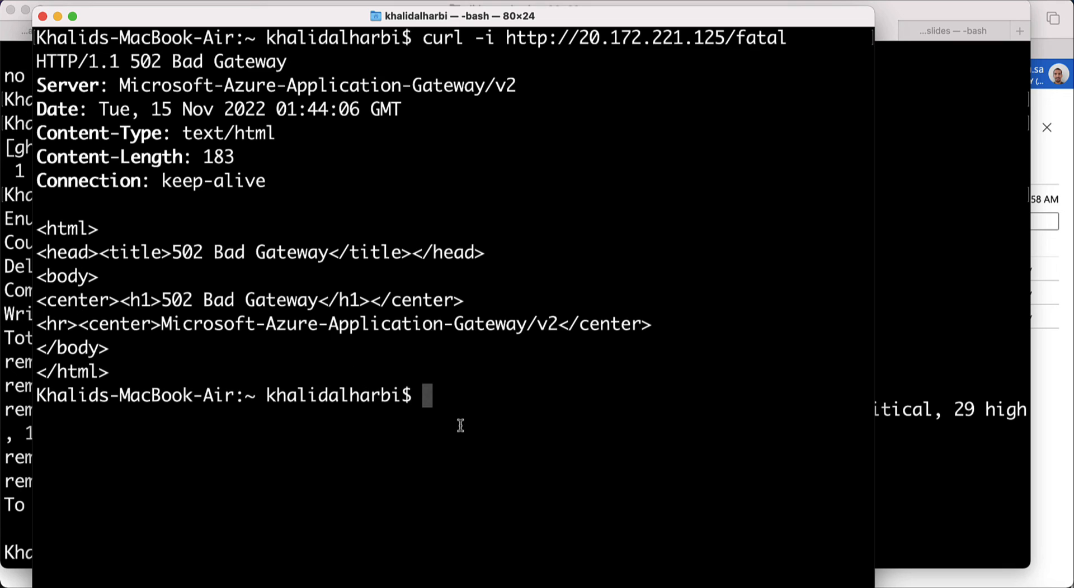
pyautogui.press('Up')
pyautogui.press('BackSpace')
pyautogui.press('BackSpace')
pyautogui.press('BackSpace')
pyautogui.press('BackSpace')
pyautogui.press('BackSpace')
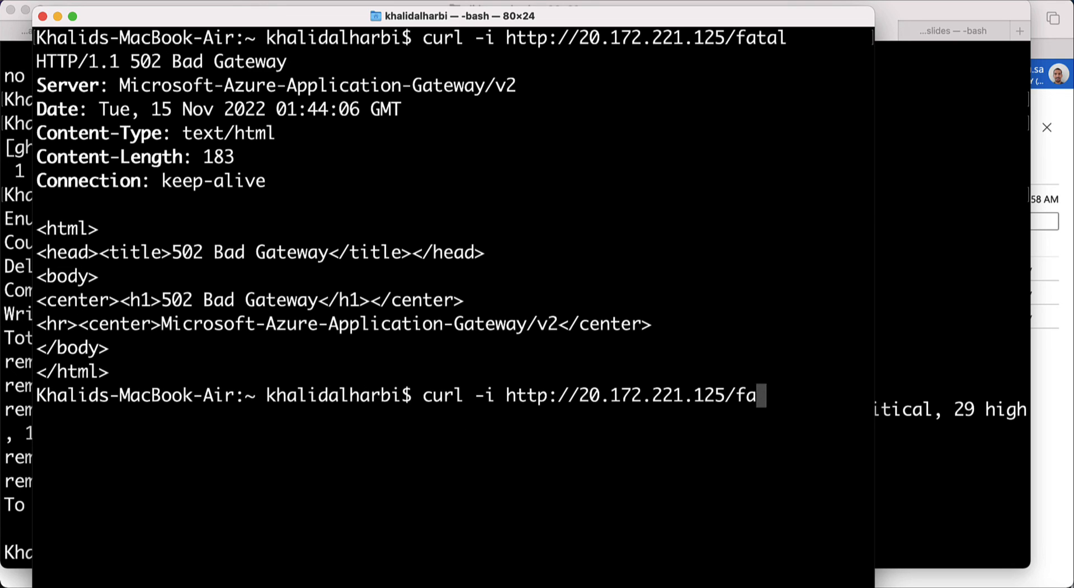
pyautogui.write('health')
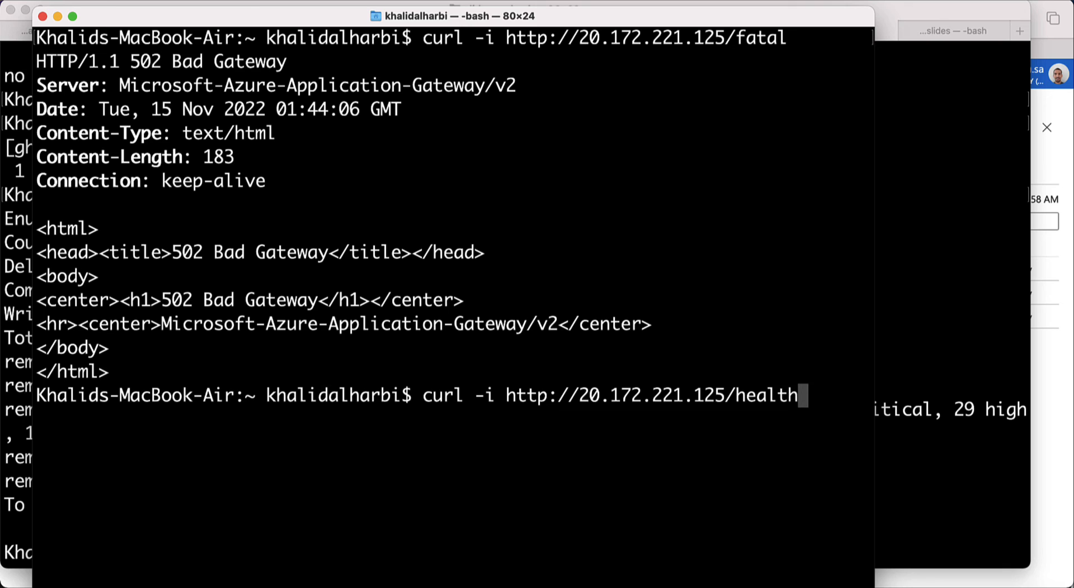
pyautogui.hotkey('ctrl', 'l')
pyautogui.press('Return')
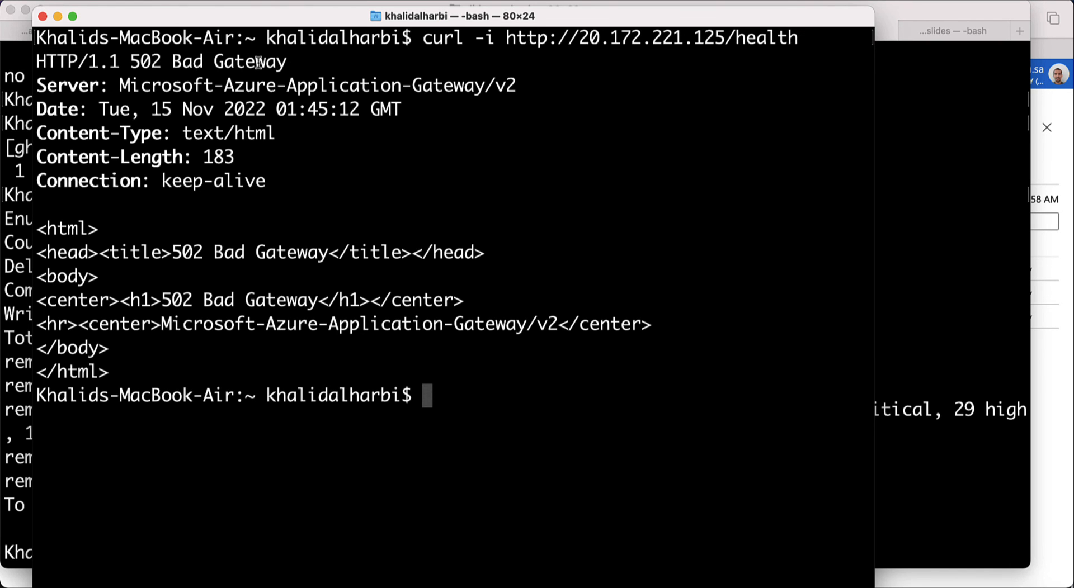
pyautogui.moveTo(286, 63); pyautogui.dragTo(93, 63)
pyautogui.press('super+Tab')
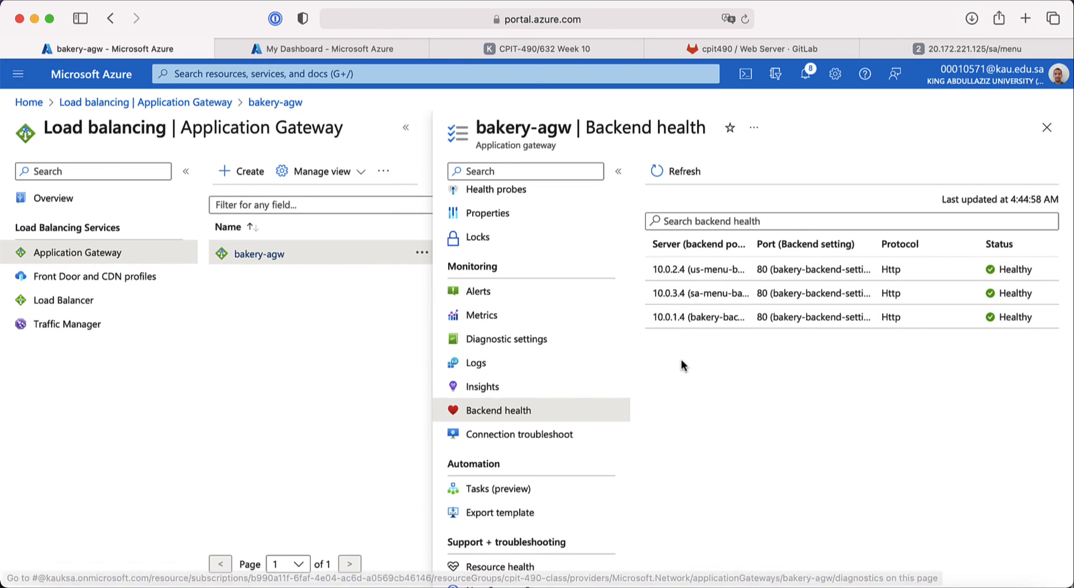
# Step: Refresh Backend health until 10.0.1.4 reports Unhealthy, highlight that row, then reload again
pyautogui.click(657, 172)
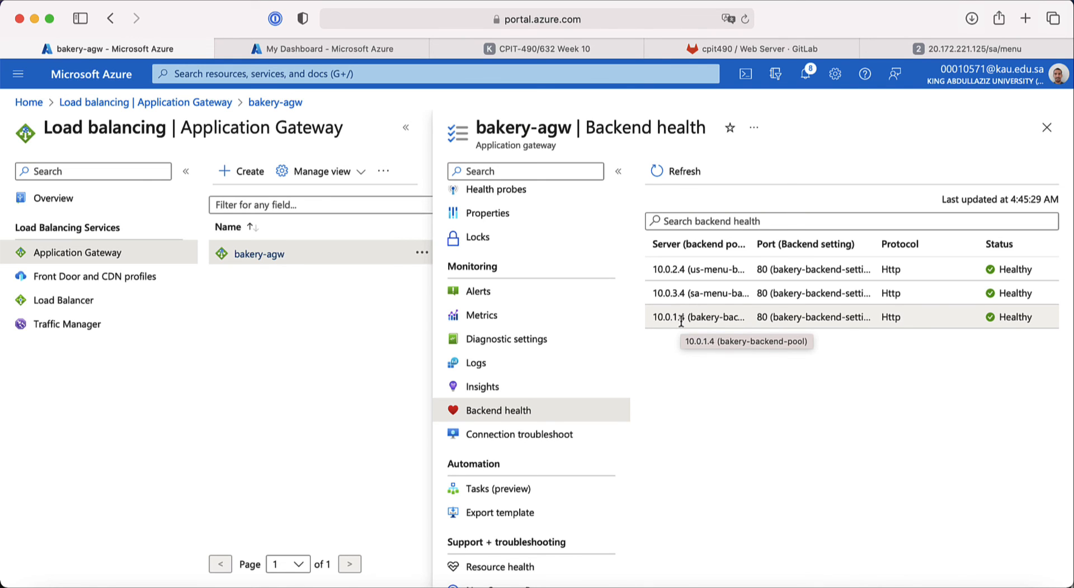
pyautogui.click(682, 173)
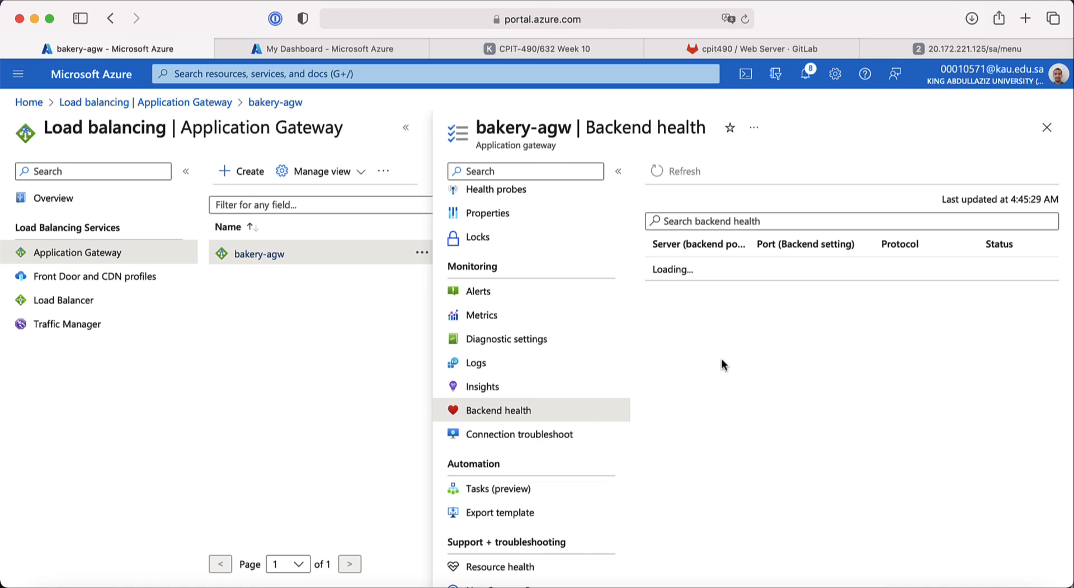
pyautogui.click(651, 172)
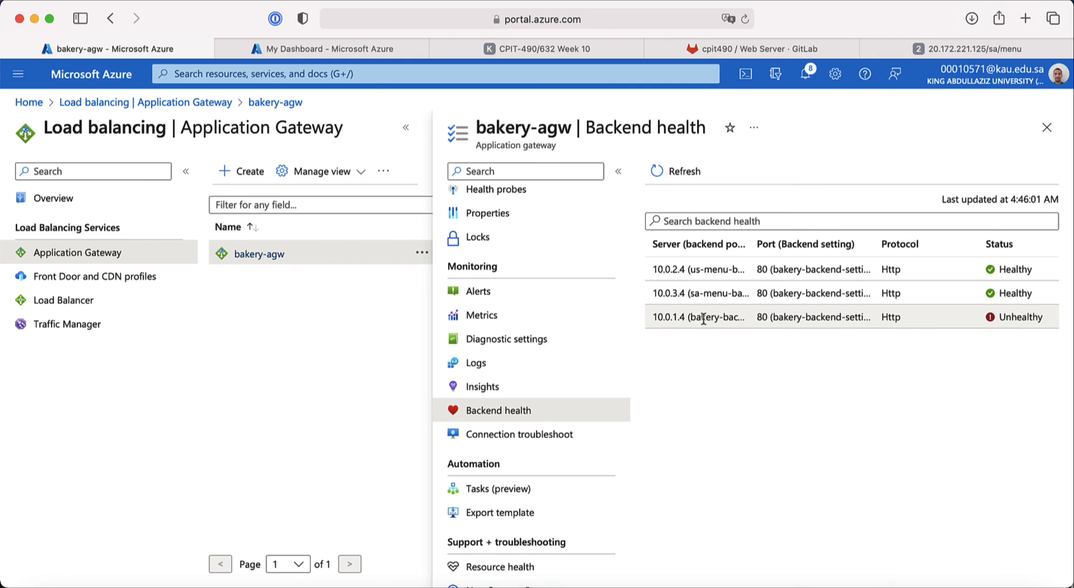
pyautogui.moveTo(688, 317); pyautogui.dragTo(781, 327)
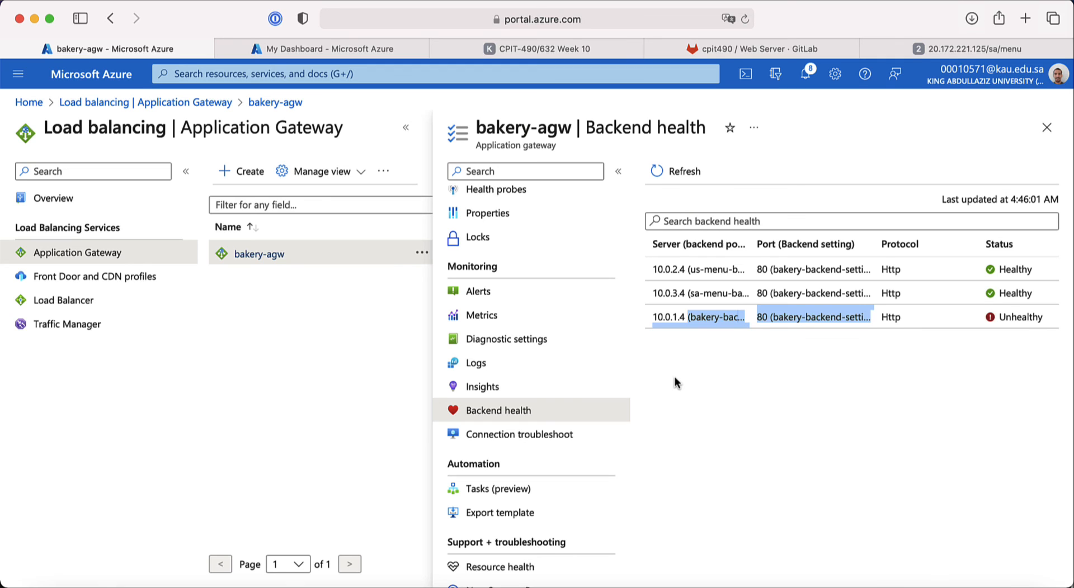
pyautogui.click(658, 172)
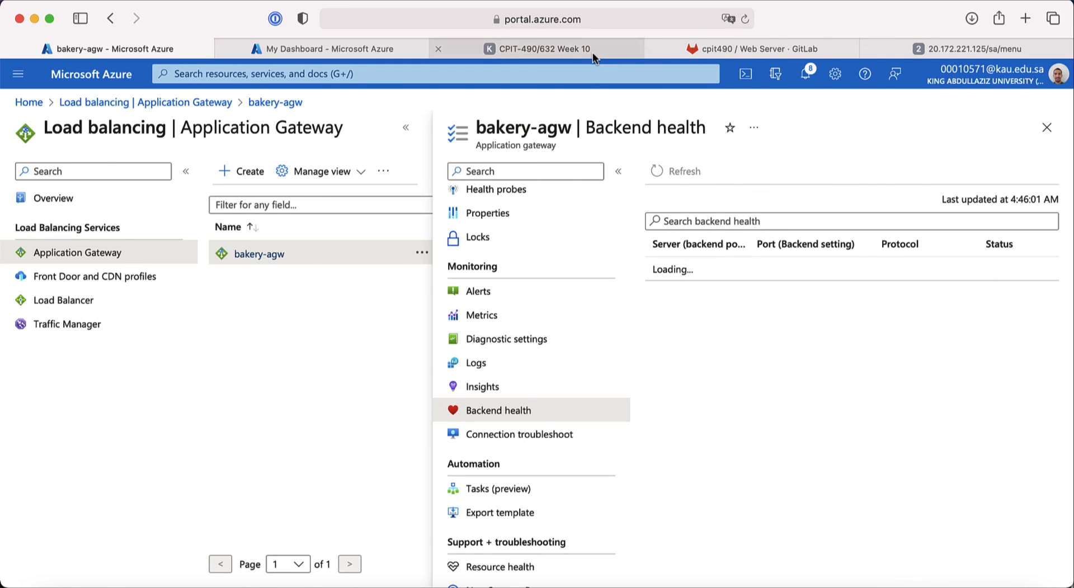
# Step: Switch to the CPIT-490 Week 10 slides and page from the example's title to the Steps slide
pyautogui.moveTo(588, 54)
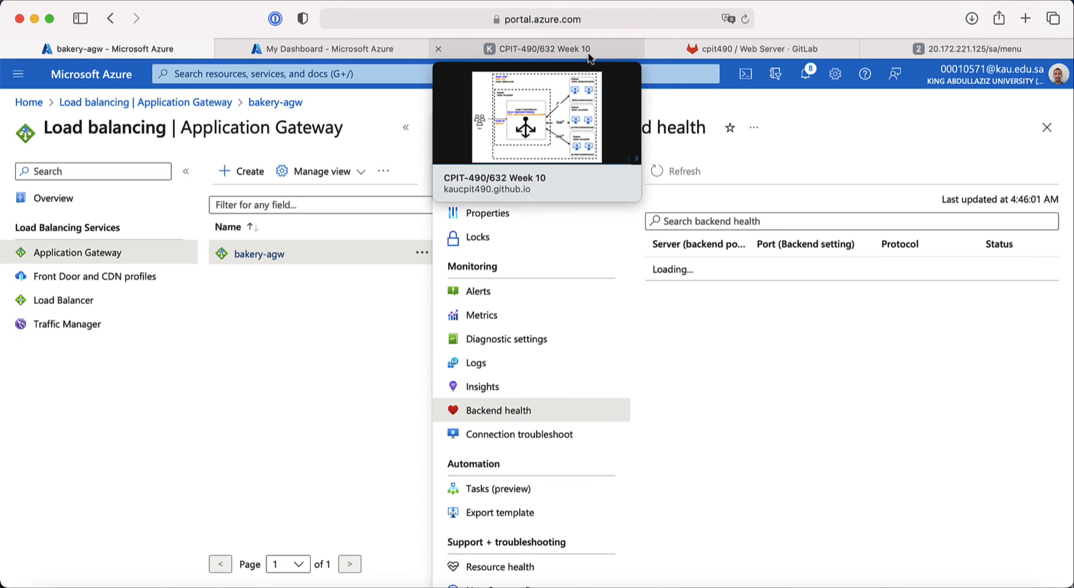
pyautogui.click(588, 55)
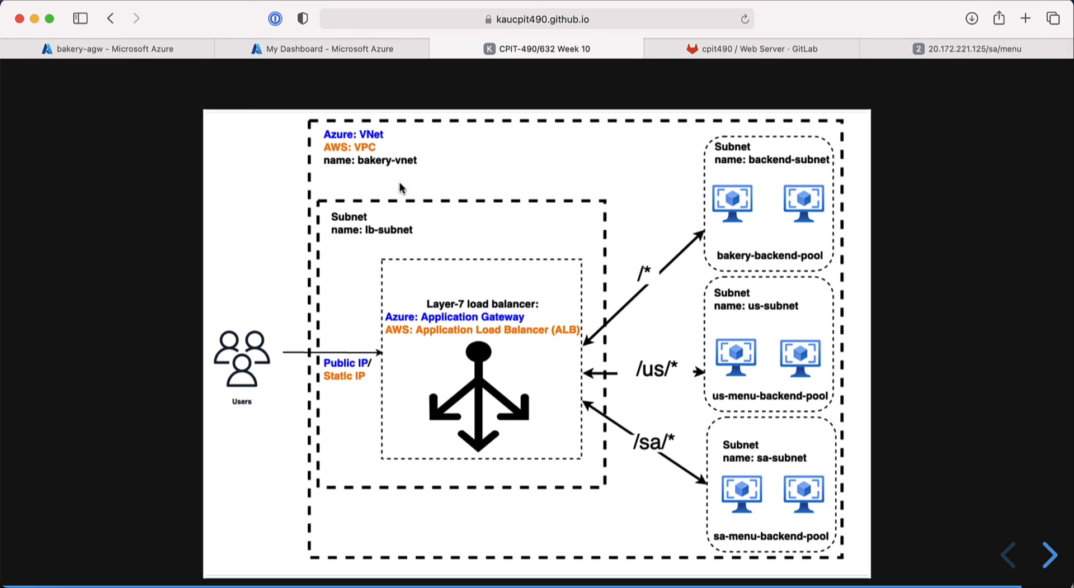
pyautogui.press('Left')
pyautogui.press('Left')
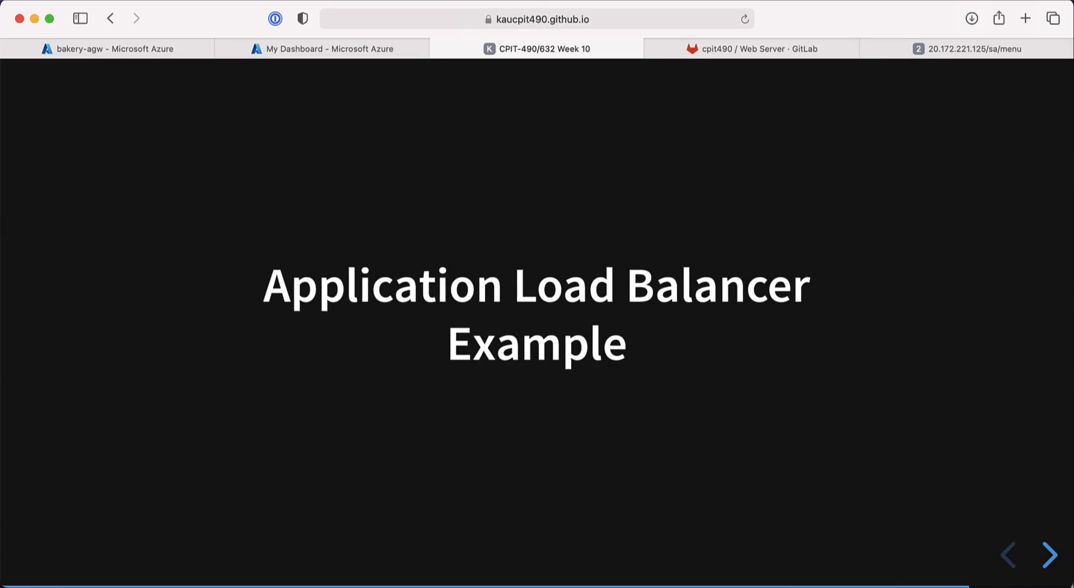
pyautogui.press('Right')
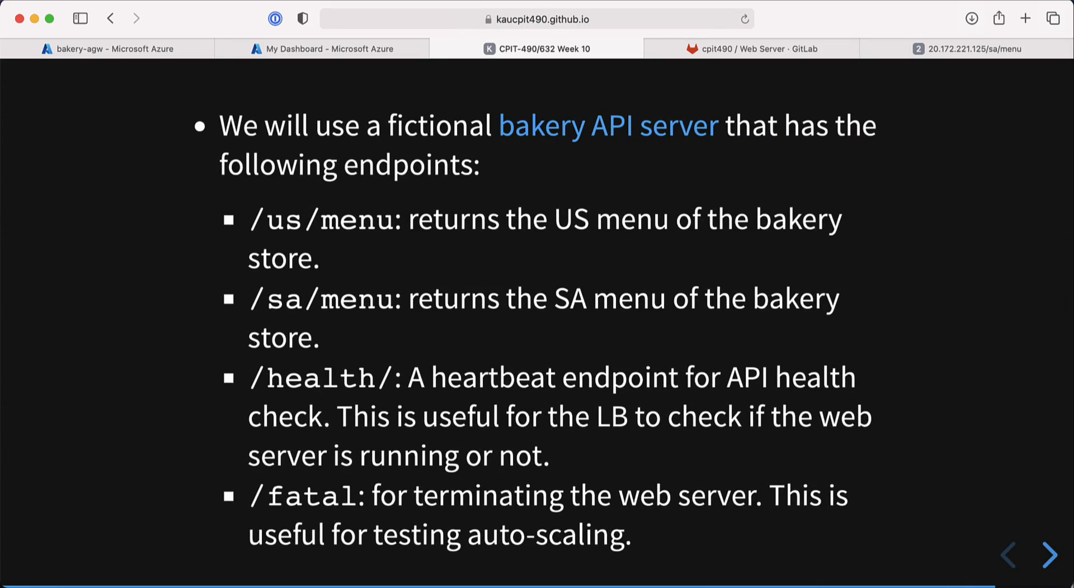
pyautogui.press('Right')
pyautogui.press('Right')
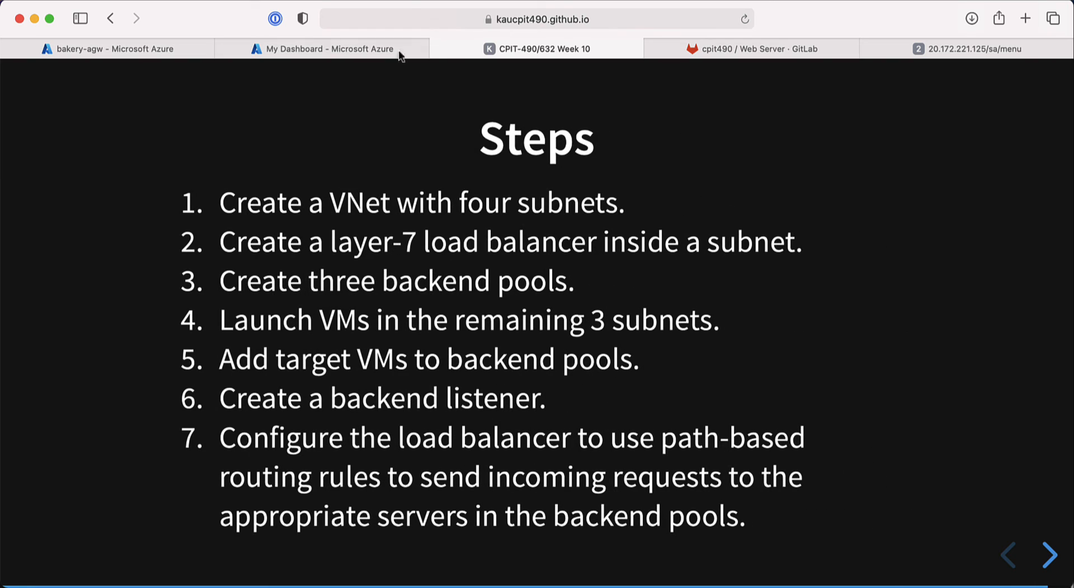
pyautogui.click(356, 49)
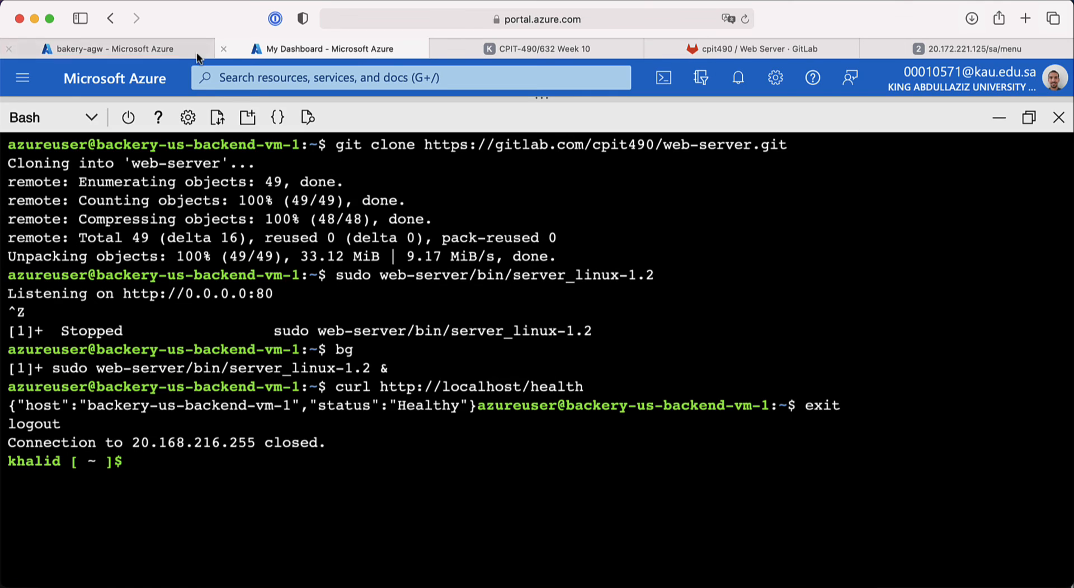
pyautogui.click(169, 49)
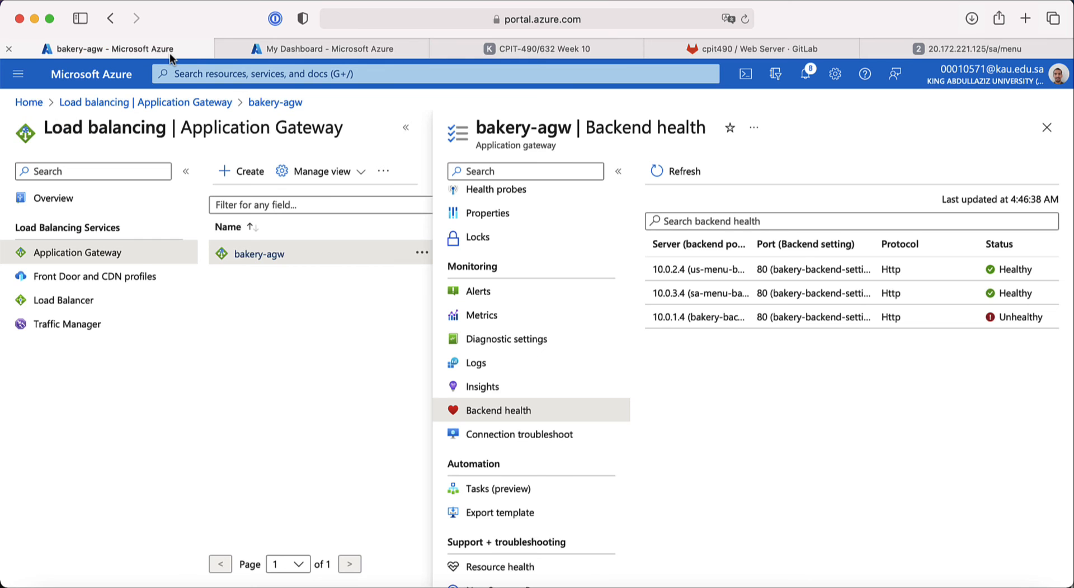
pyautogui.click(679, 172)
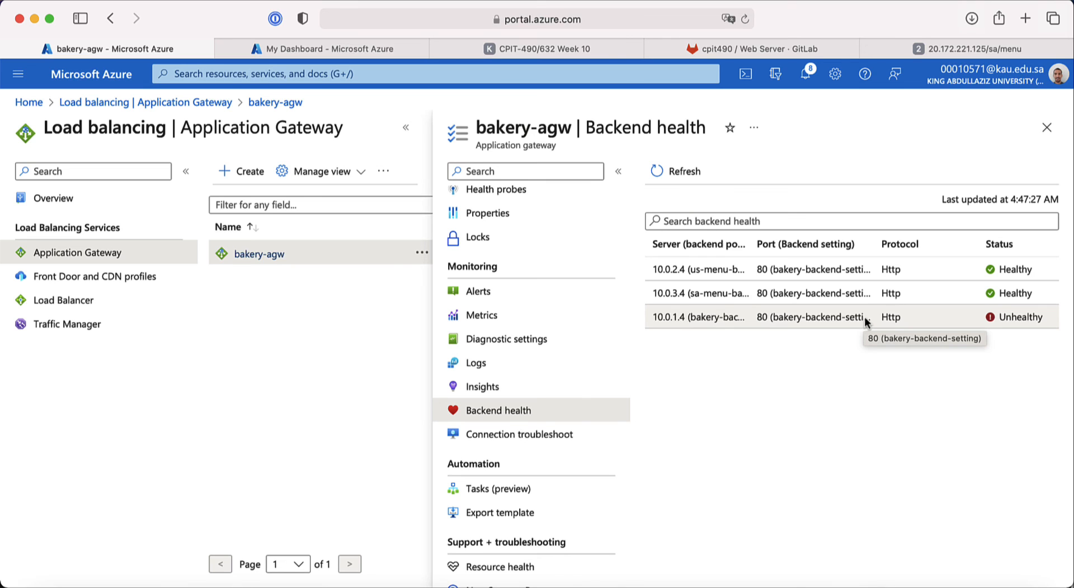
pyautogui.moveTo(371, 43)
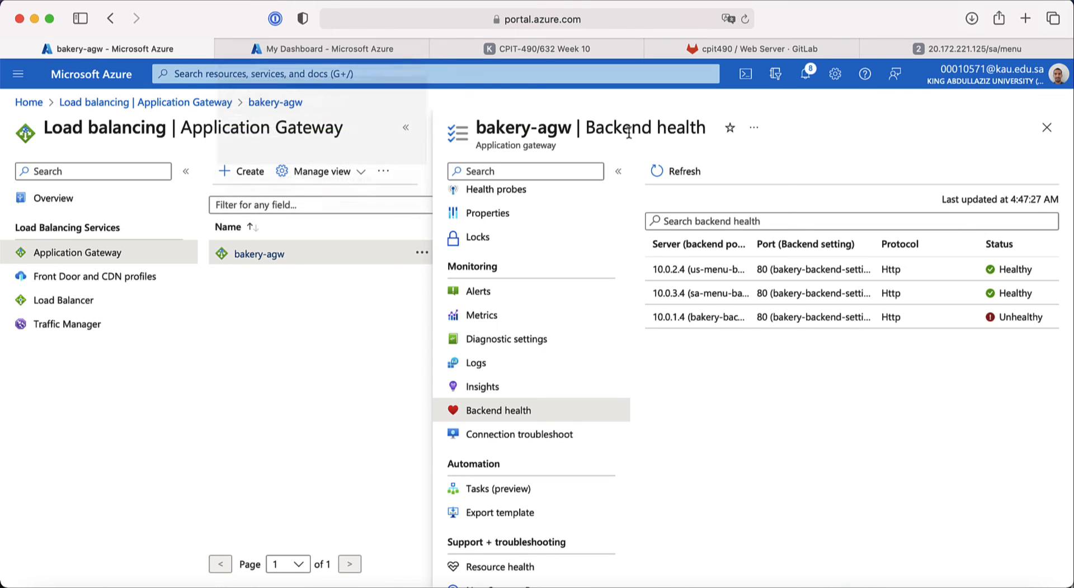
pyautogui.click(722, 48)
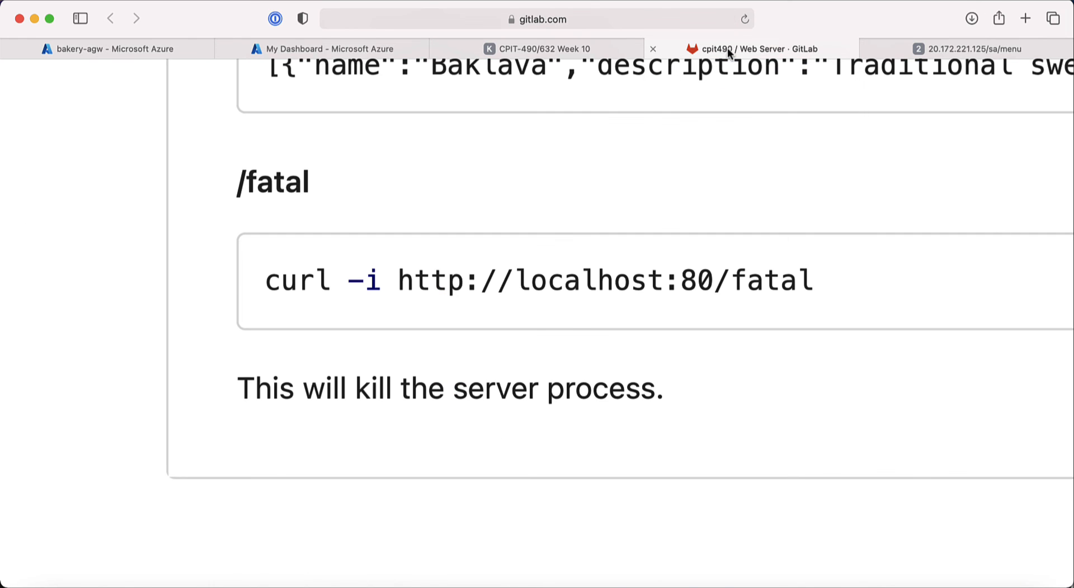
pyautogui.click(586, 49)
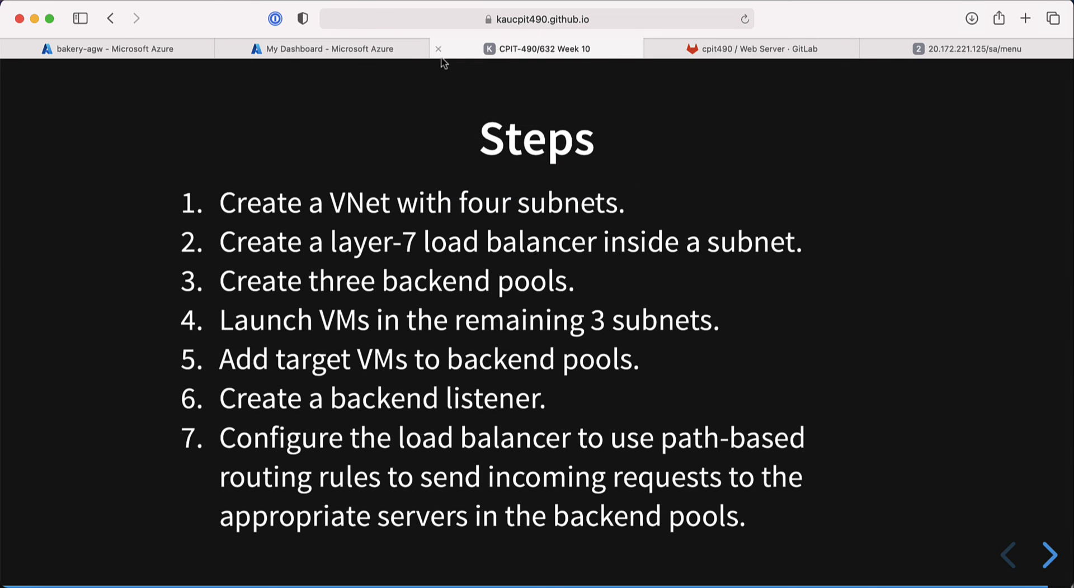